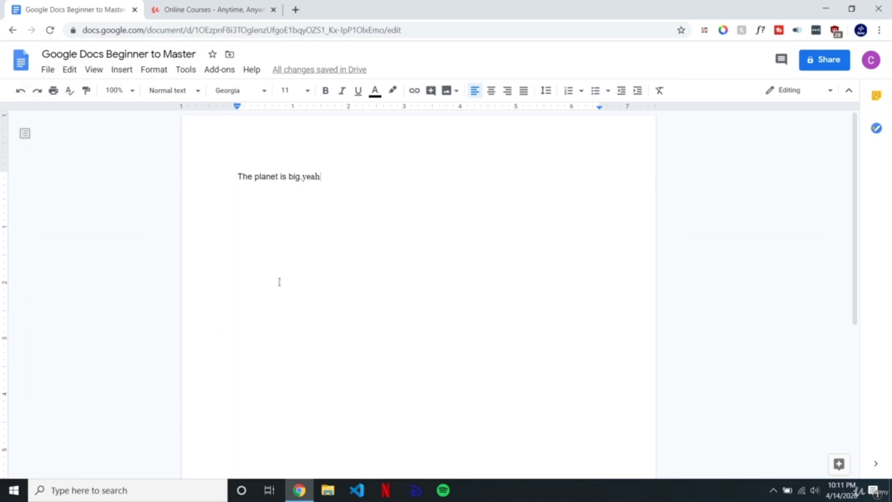
Step: Undo and redo the recent edits several times, ending with 'The planet is big.' restored
key("ctrl+z")
key("ctrl+z")
key("ctrl+z")
key("ctrl+z")
key("ctrl+z")
key("ctrl+z")
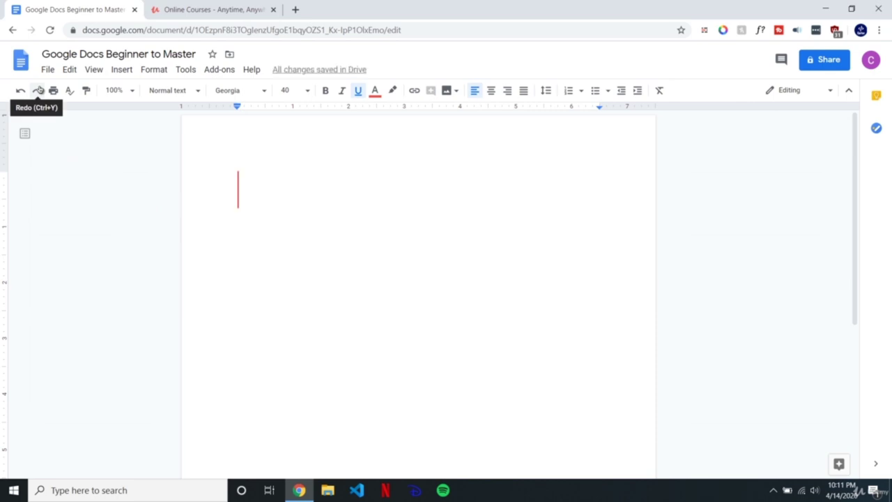
key("ctrl+y")
key("ctrl+y")
key("ctrl+y")
key("ctrl+y")
key("ctrl+y")
key("ctrl+y")
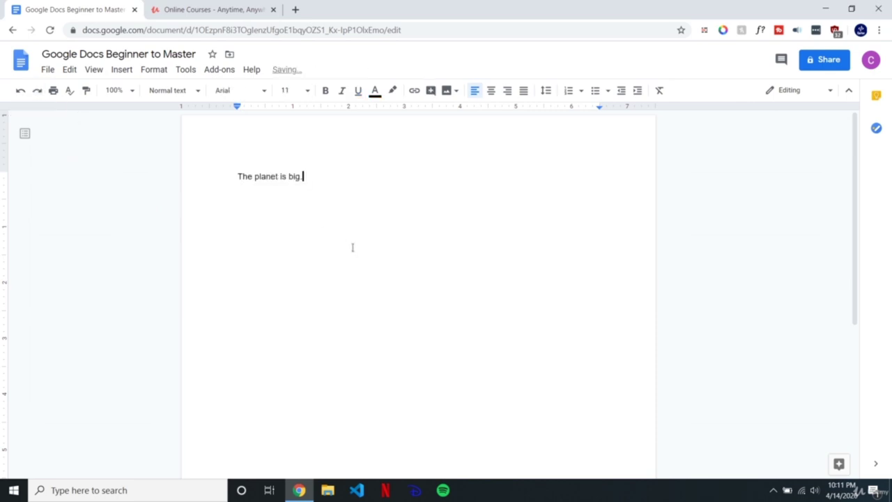
key("ctrl+z")
key("ctrl+z")
key("ctrl+z")
key("ctrl+z")
key("ctrl+z")
key("ctrl+z")
key("ctrl+y")
key("ctrl+y")
key("ctrl+z")
key("ctrl+z")
key("ctrl+y")
key("ctrl+y")
left_click(575, 498)
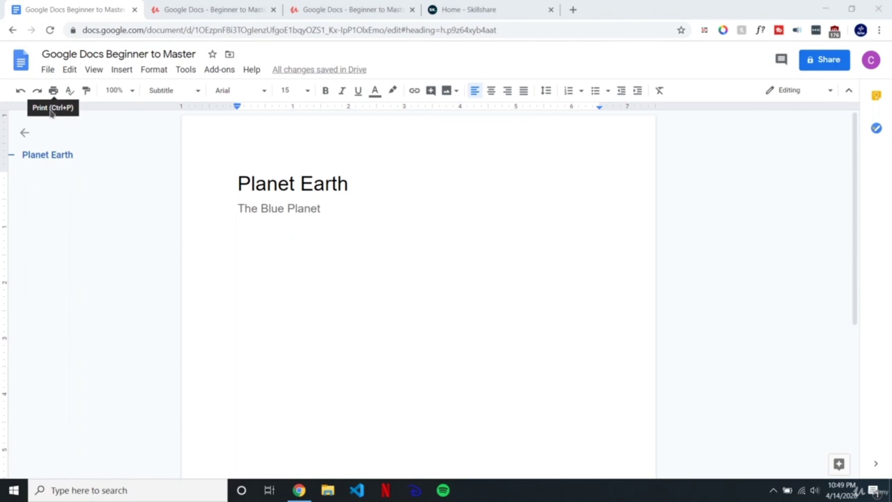
left_click(54, 91)
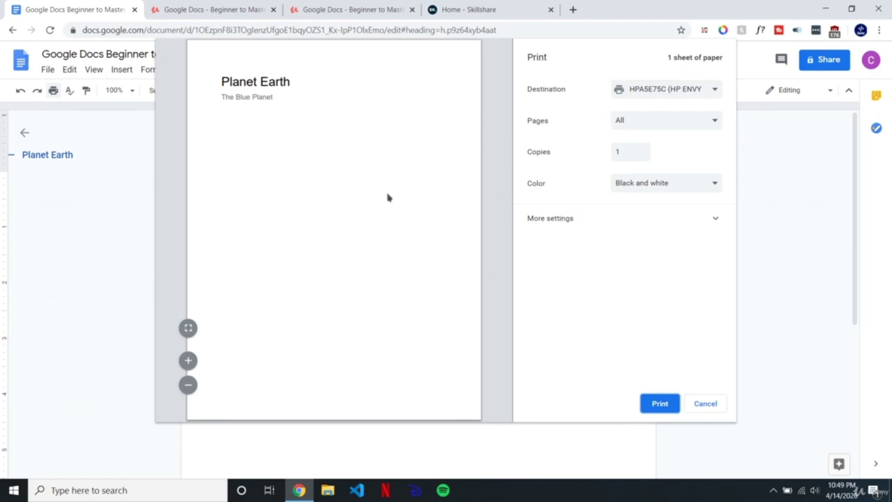
left_click(574, 219)
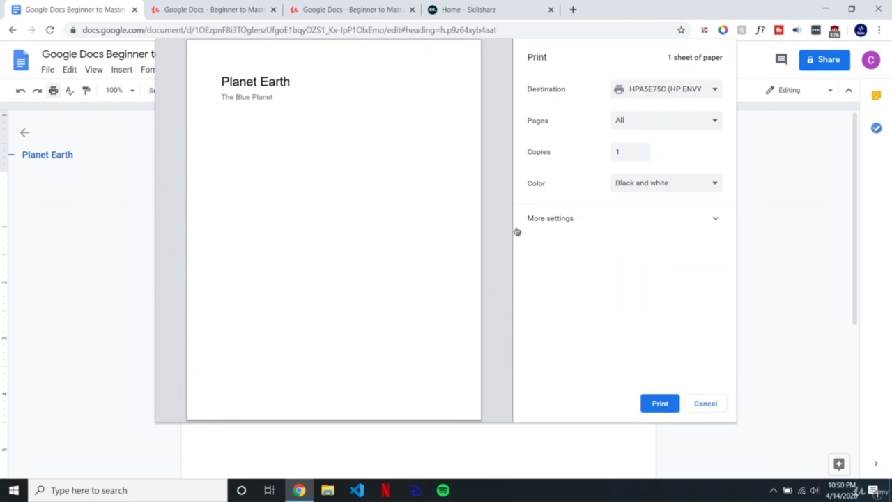
left_click_drag(224, 82, 273, 112)
left_click(432, 249)
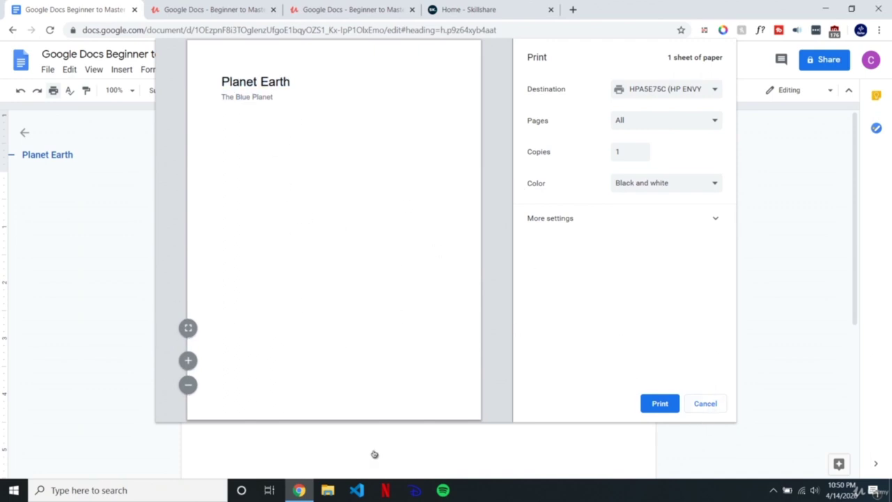
left_click_drag(272, 97, 219, 66)
left_click(275, 160)
left_click(705, 403)
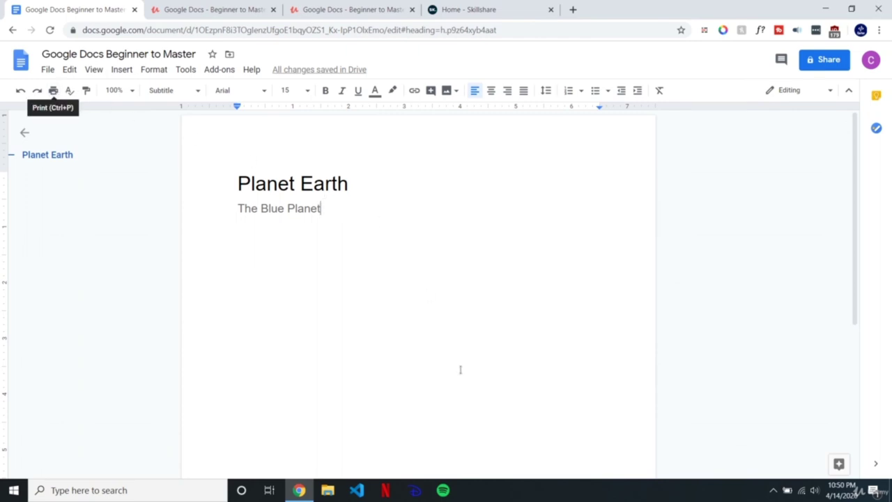
left_click(530, 500)
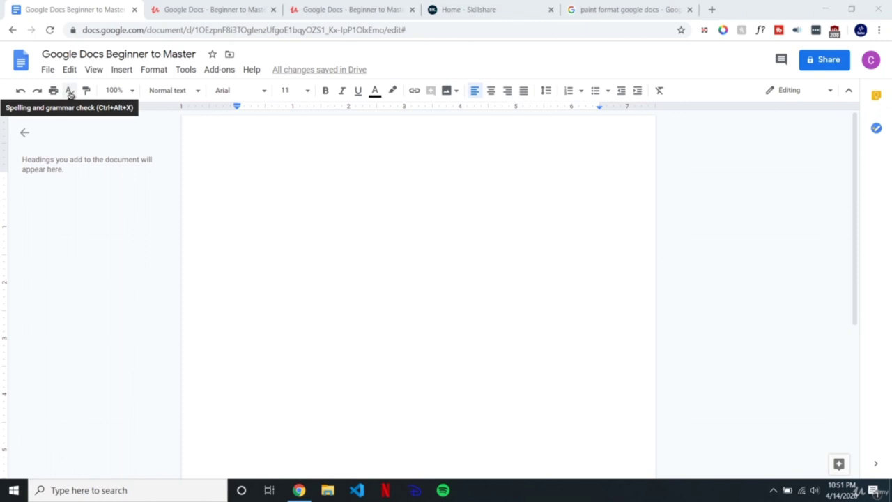
Step: Type 'Teh blue bunney was cool t o look at' and remove the stray space in 'to'
left_click(257, 184)
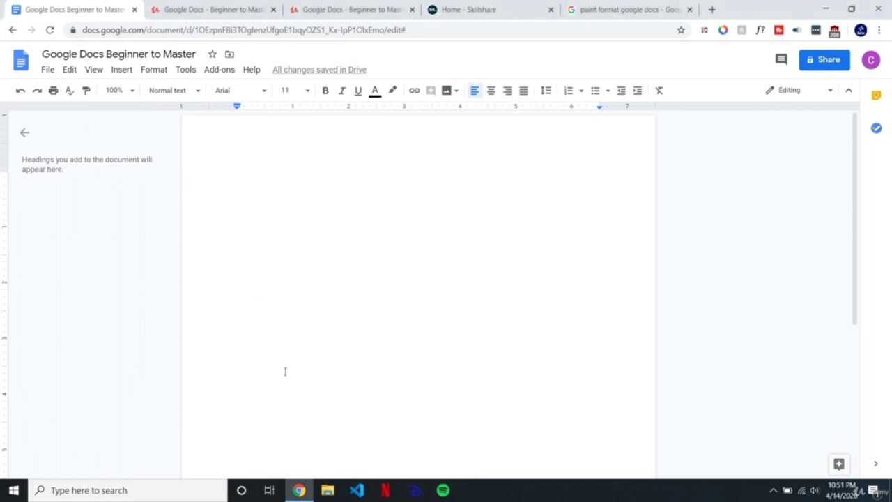
type("Teh ")
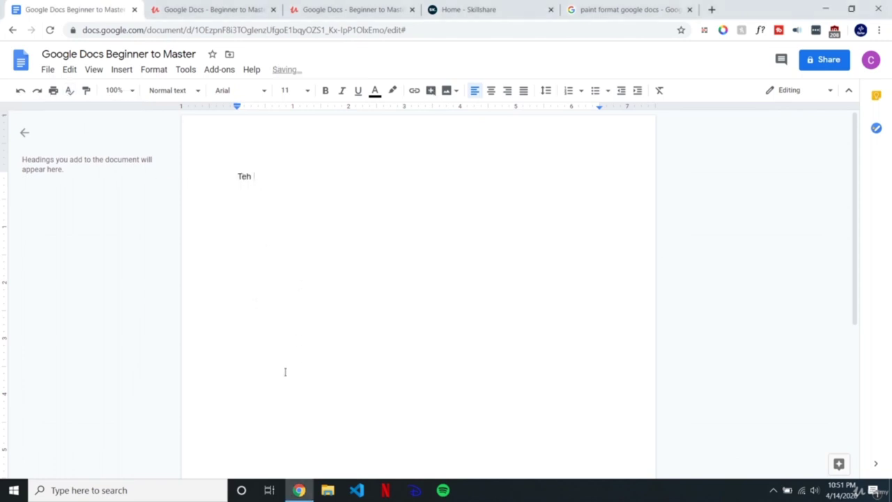
type("blue bunney was cool")
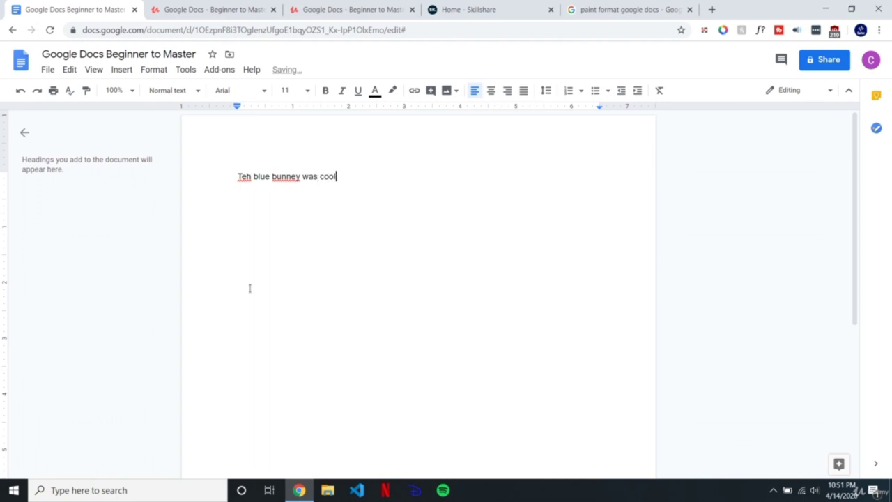
type(" t o look at")
left_click(344, 176)
key("BackSpace")
key("BackSpace")
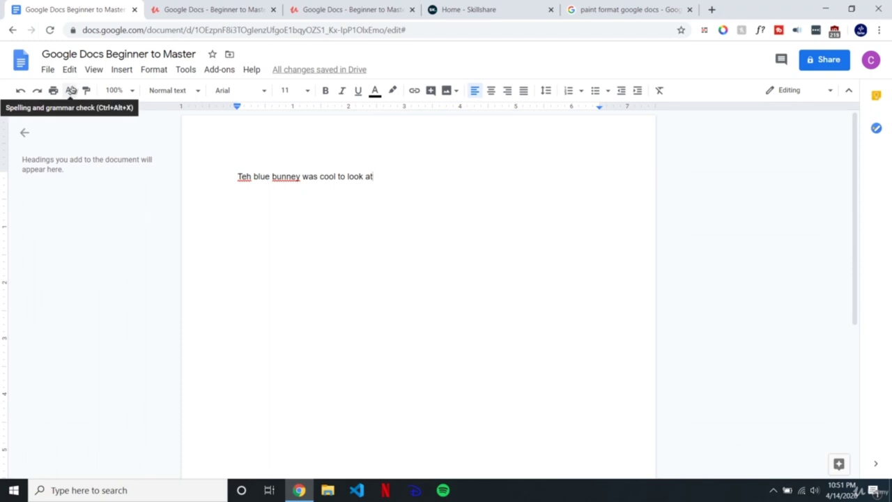
Step: Use the spelling and grammar check to correct 'Teh' to 'The' and 'bunney' to 'bunny'
left_click(283, 176)
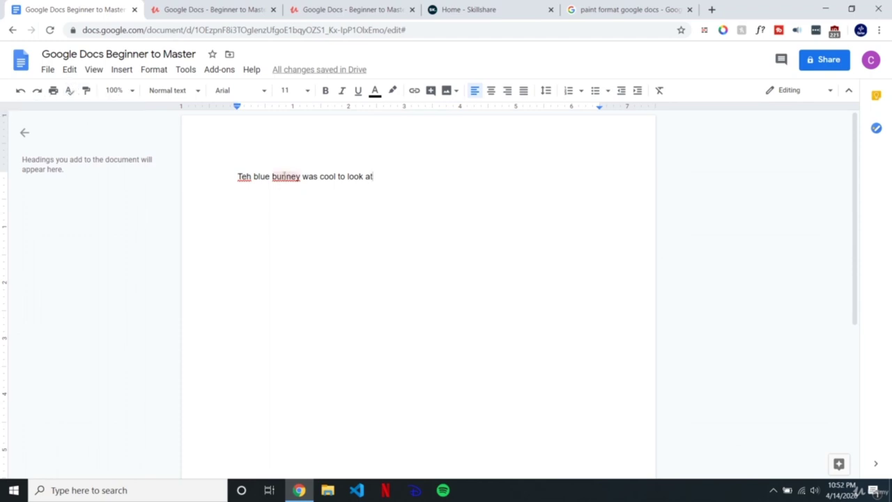
right_click(286, 176)
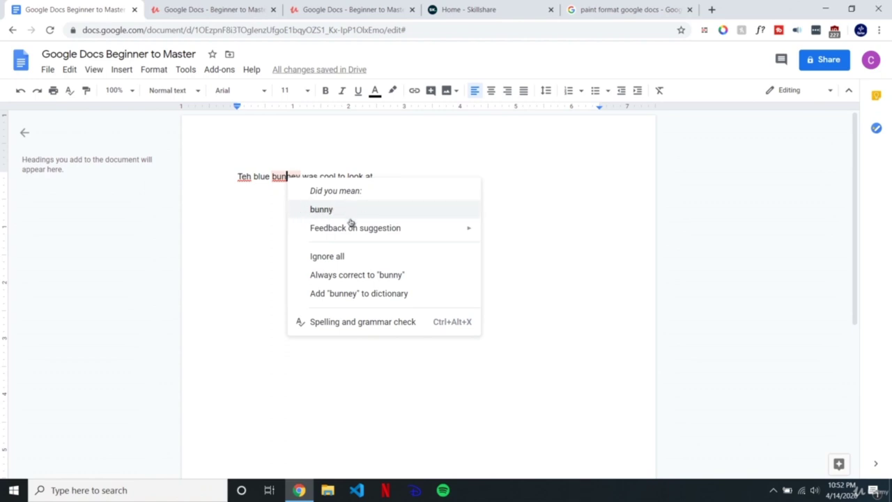
left_click(266, 168)
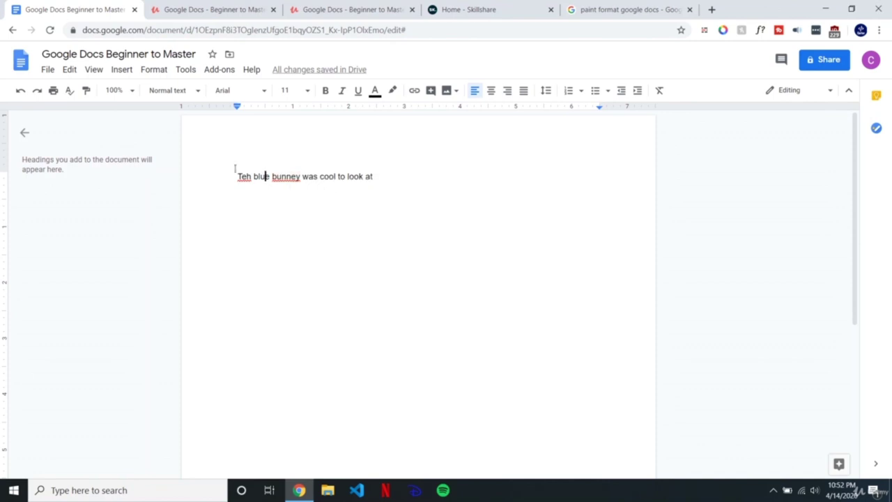
left_click(70, 93)
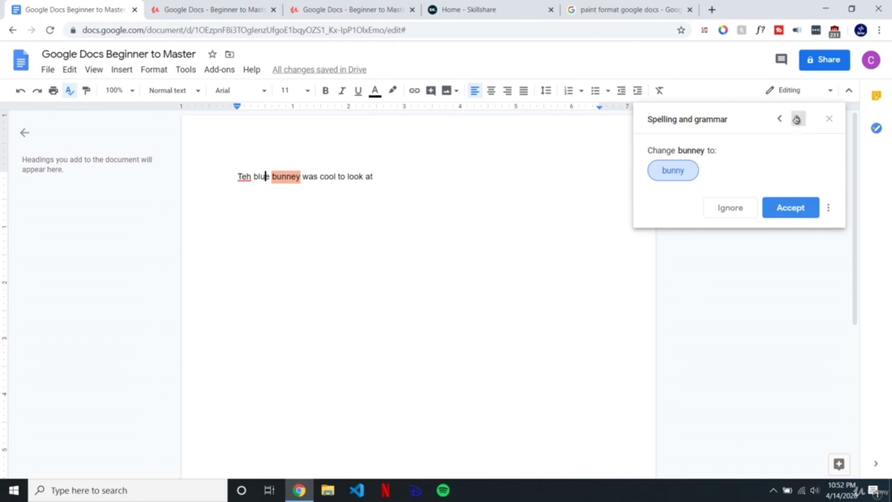
left_click(798, 119)
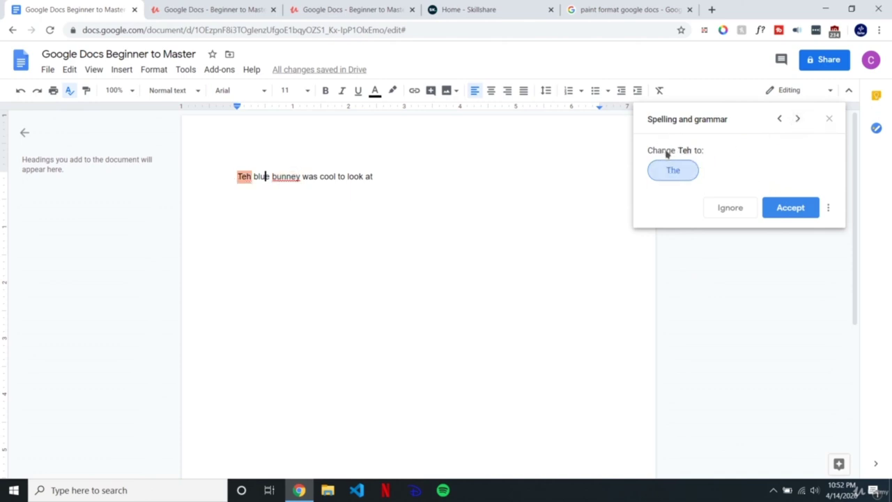
left_click(677, 168)
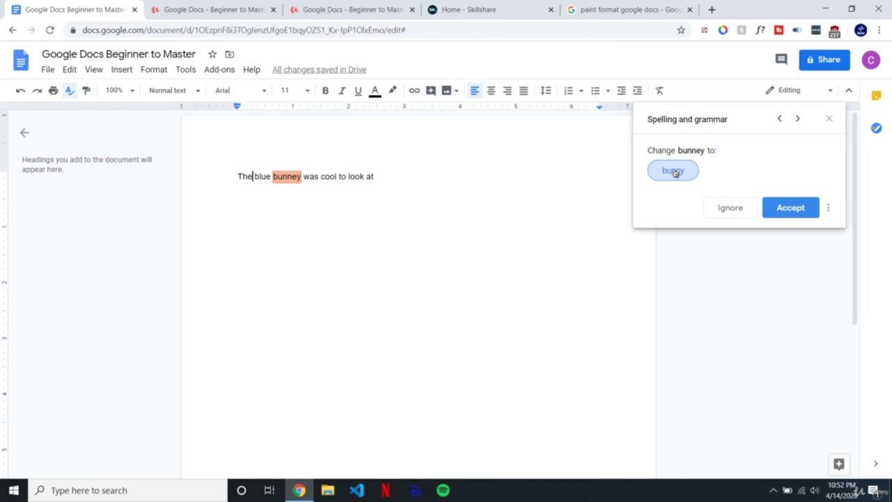
left_click(674, 171)
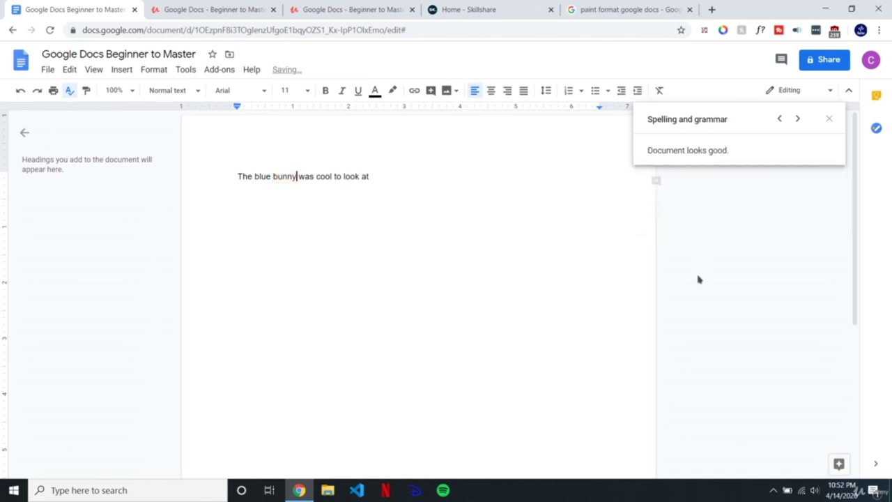
left_click(829, 117)
left_click(377, 170)
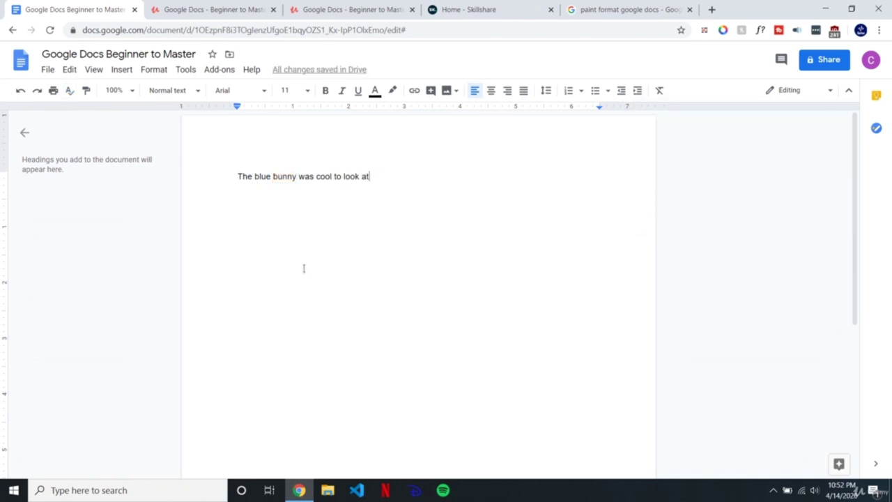
left_click_drag(385, 176, 237, 175)
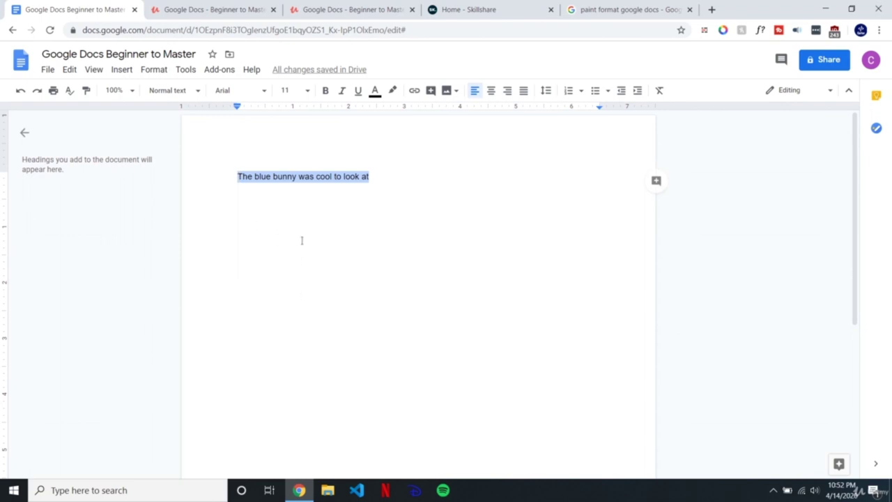
Step: Replace 'bunny' with 'man' and 'was' with 'were' in the sentence
left_click(307, 179)
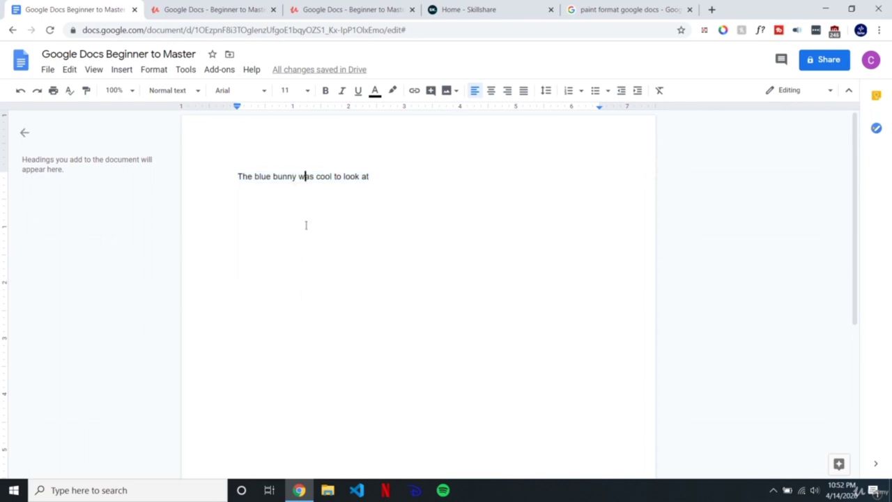
double_click(283, 179)
type("man")
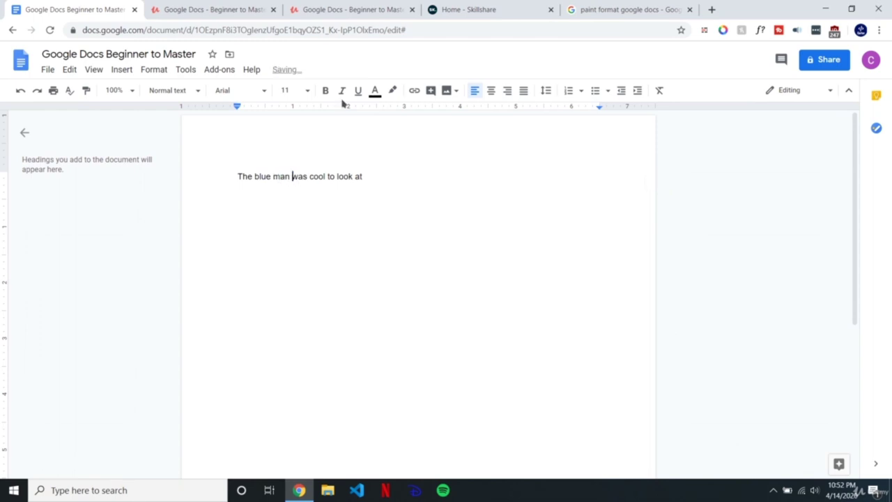
double_click(300, 176)
type("were")
Step: Select the reworded sentence 'The blue man were cool to look at'
left_click_drag(422, 183, 247, 340)
double_click(282, 178)
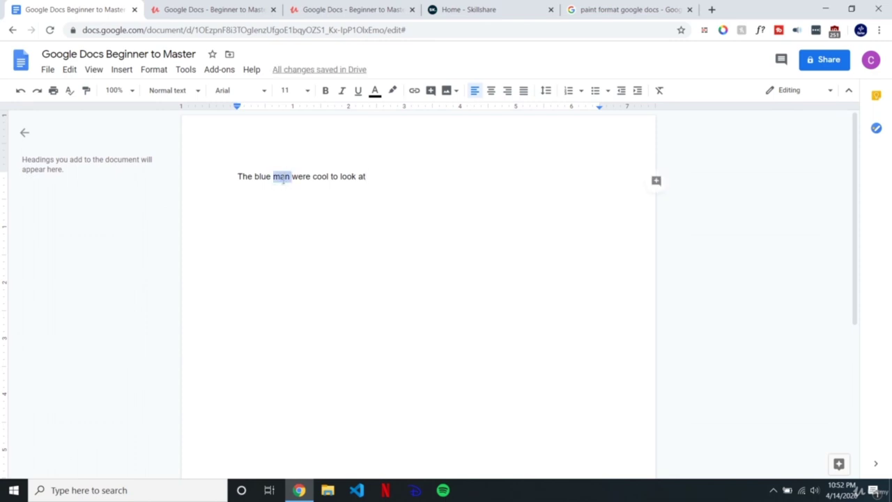
left_click(296, 179)
double_click(304, 179)
left_click(360, 175)
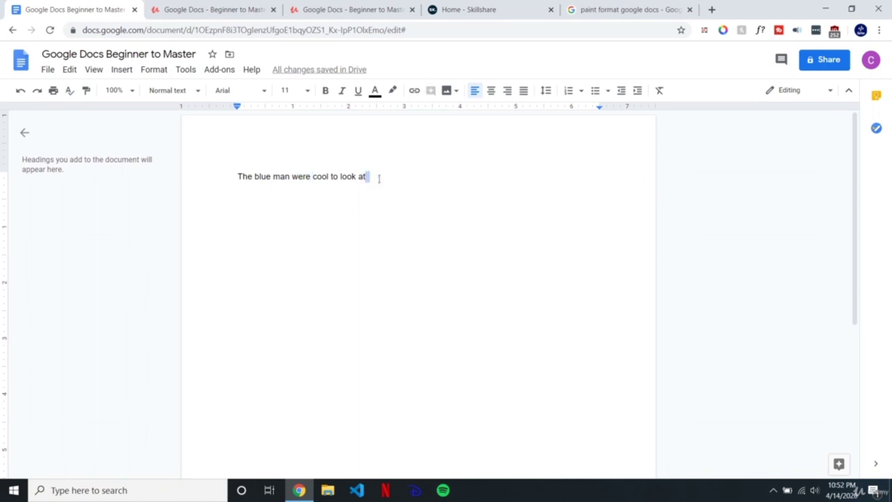
left_click_drag(411, 173, 177, 184)
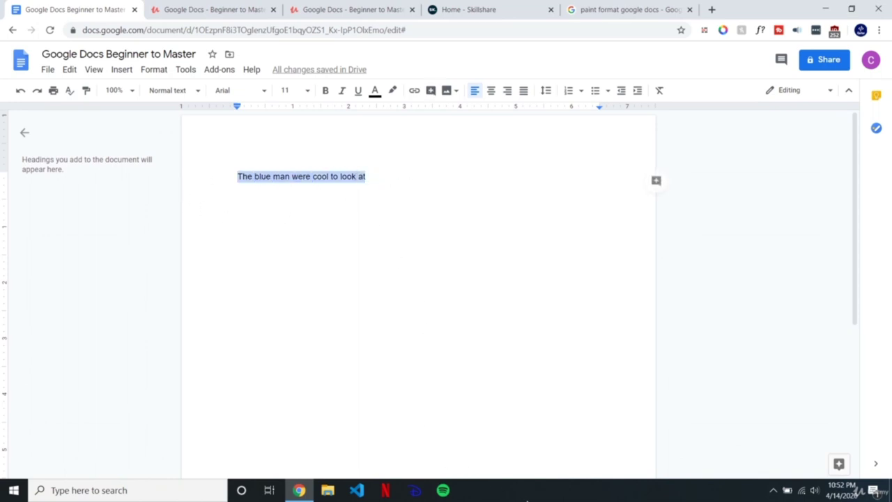
left_click(576, 497)
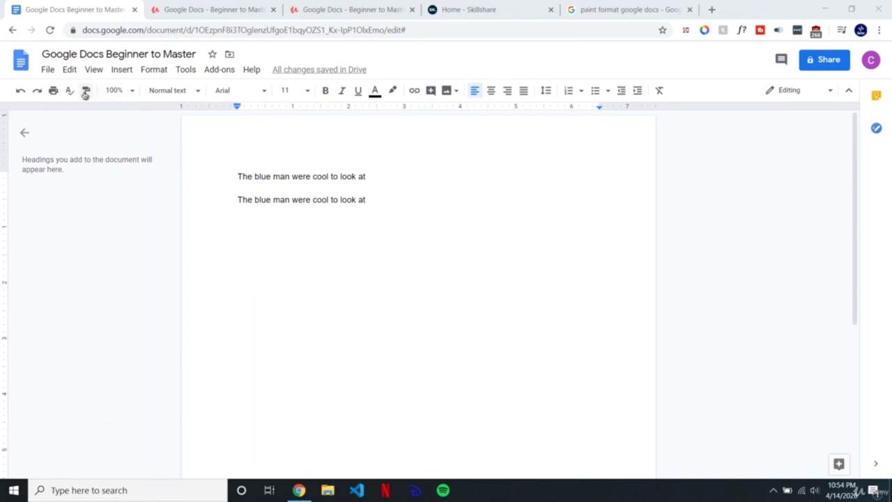
Step: Set the first line's font to Georgia
left_click(86, 92)
left_click_drag(238, 176, 373, 172)
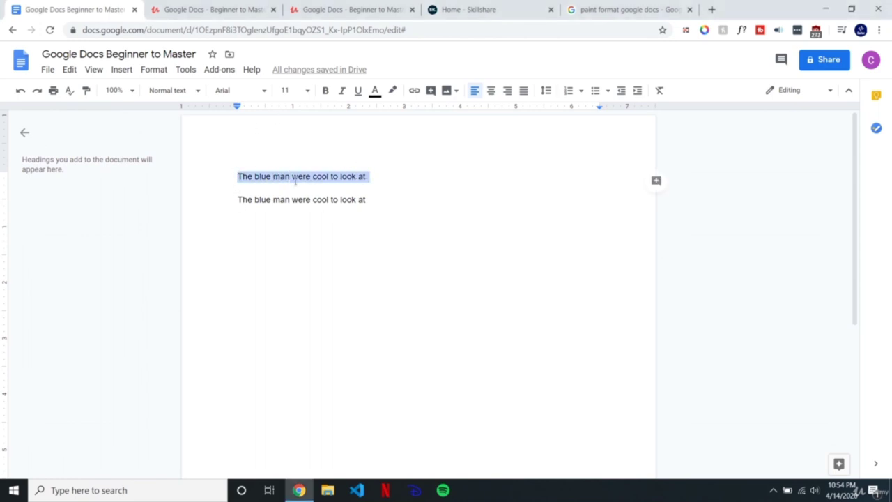
left_click(230, 91)
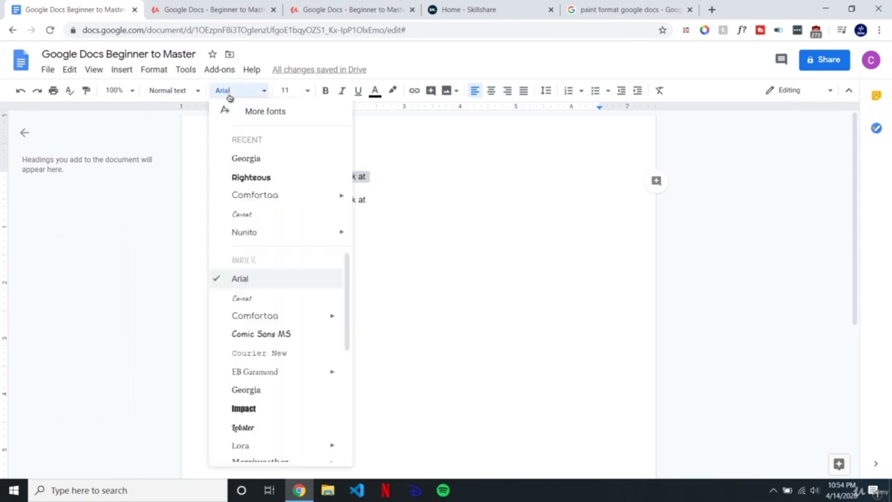
left_click(244, 159)
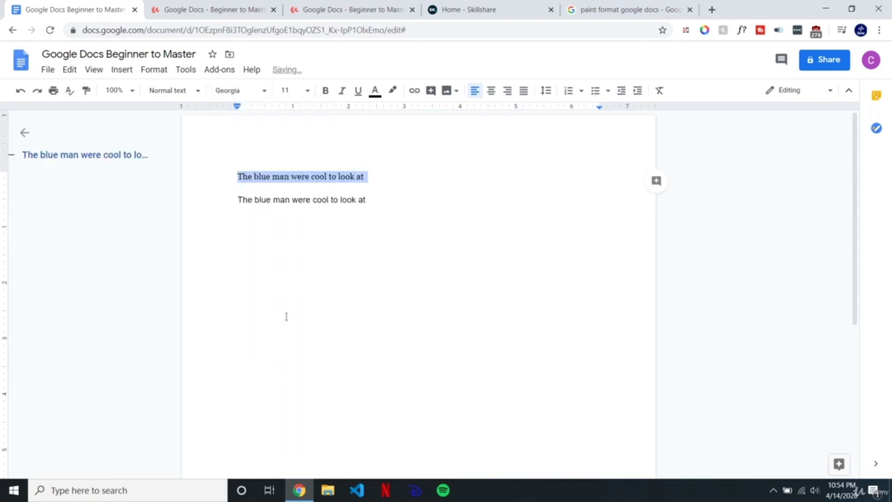
Step: Set the second line's font to Comic Sans MS
left_click_drag(365, 199, 221, 199)
left_click(238, 92)
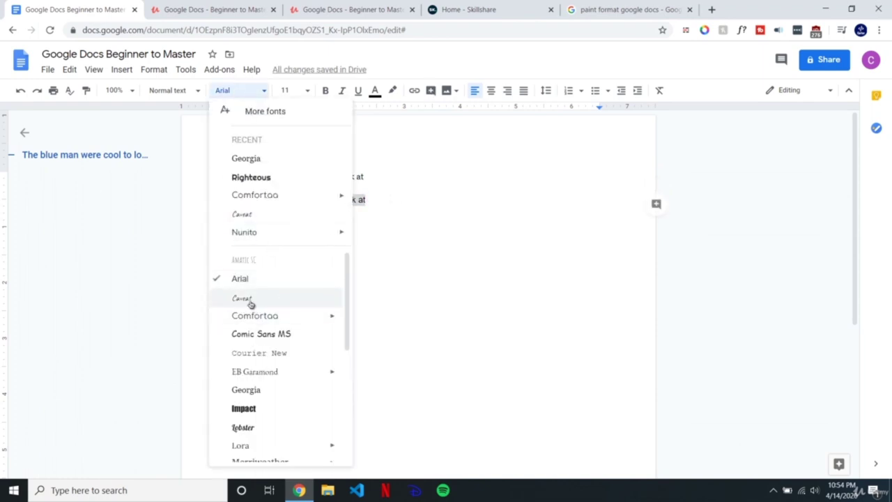
left_click(259, 338)
left_click(378, 201)
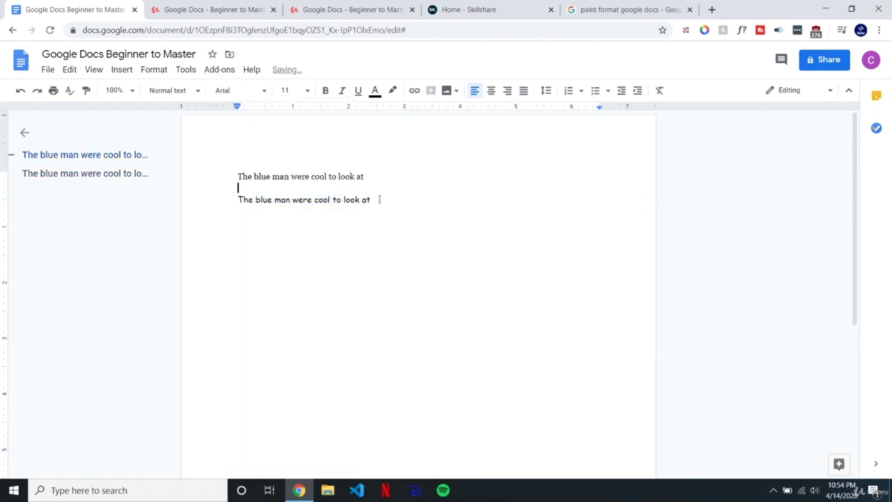
Step: Set the first line's font size to 15
left_click_drag(366, 177, 241, 157)
left_click(288, 94)
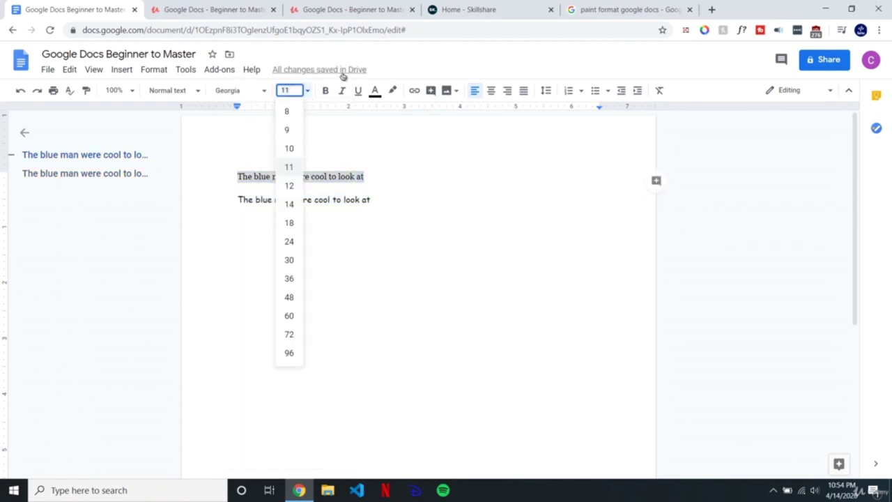
type("15")
key("Return")
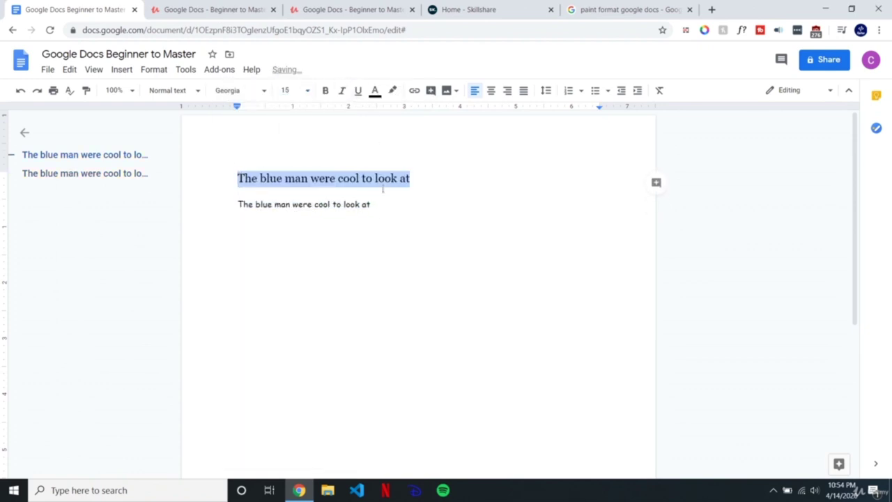
Step: Make the second line italic and check the formatting of both lines
triple_click(370, 205)
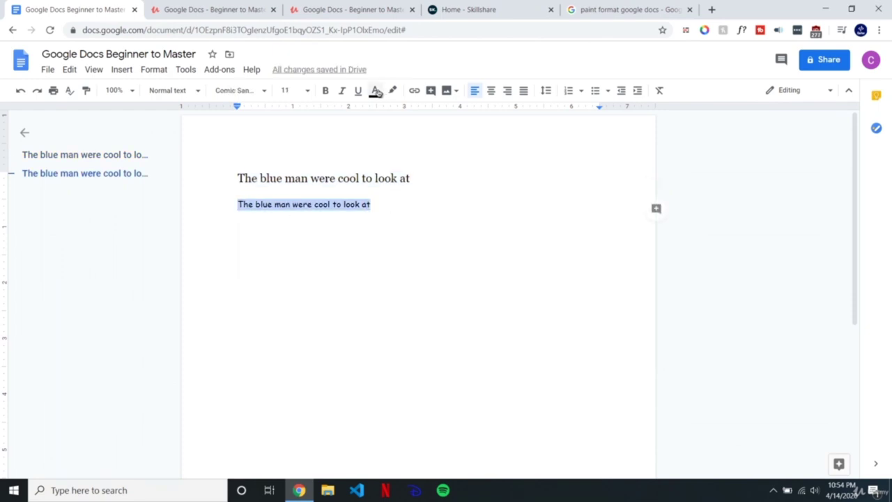
left_click(342, 91)
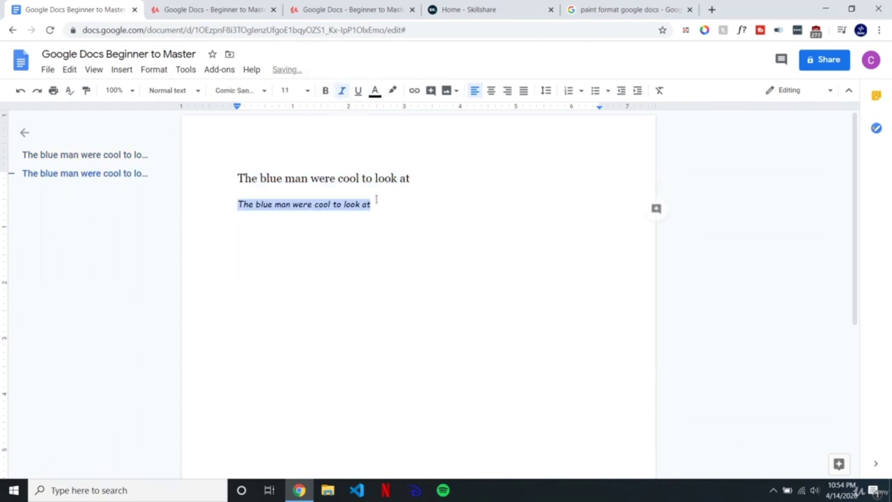
key("Up")
left_click(392, 210)
left_click(419, 181)
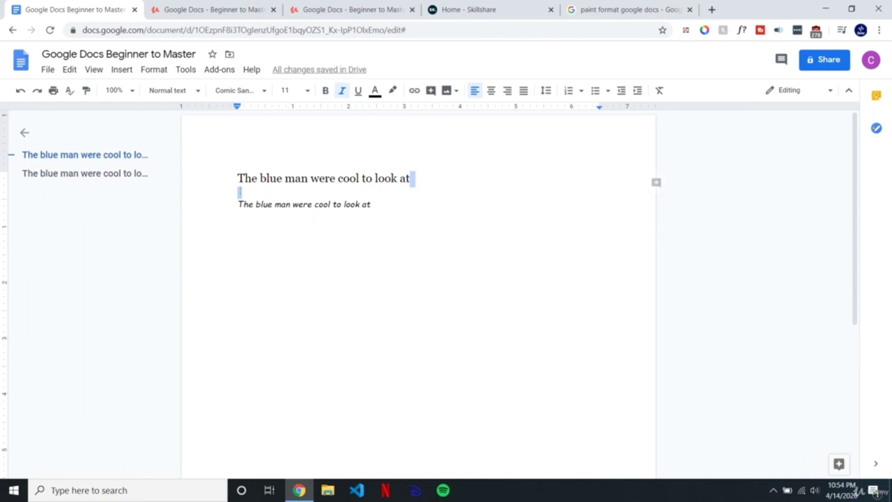
left_click(233, 183, "shift")
left_click(370, 205)
left_click(238, 202, "shift")
left_click(336, 179)
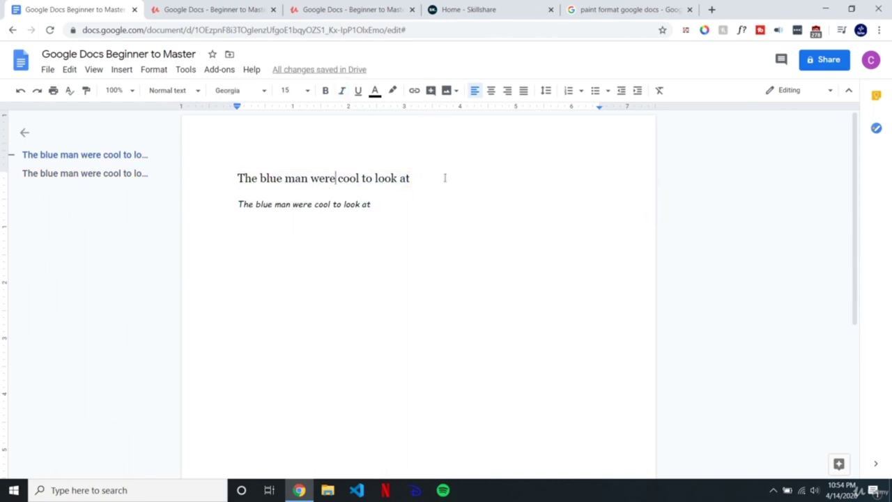
left_click(86, 90)
Step: Paint the first line's formatting onto the second line with Paint format
left_click_drag(239, 179, 414, 177)
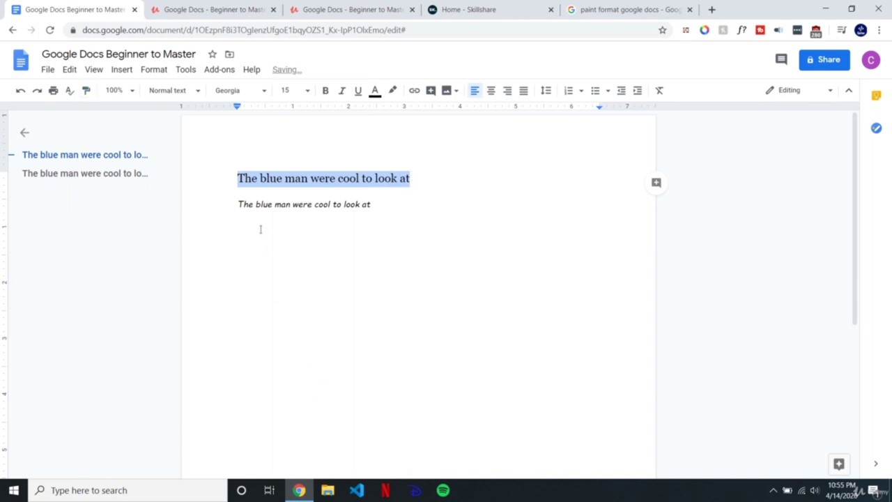
left_click(240, 203)
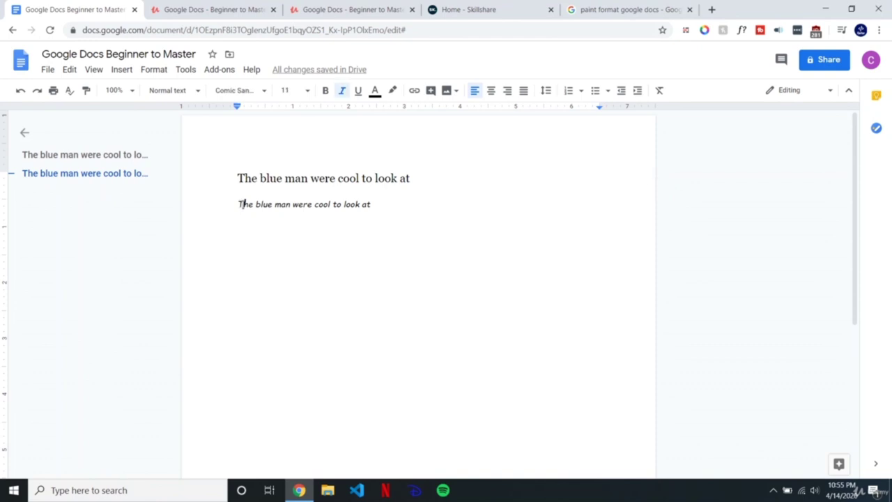
left_click_drag(459, 181, 167, 139)
left_click(87, 90)
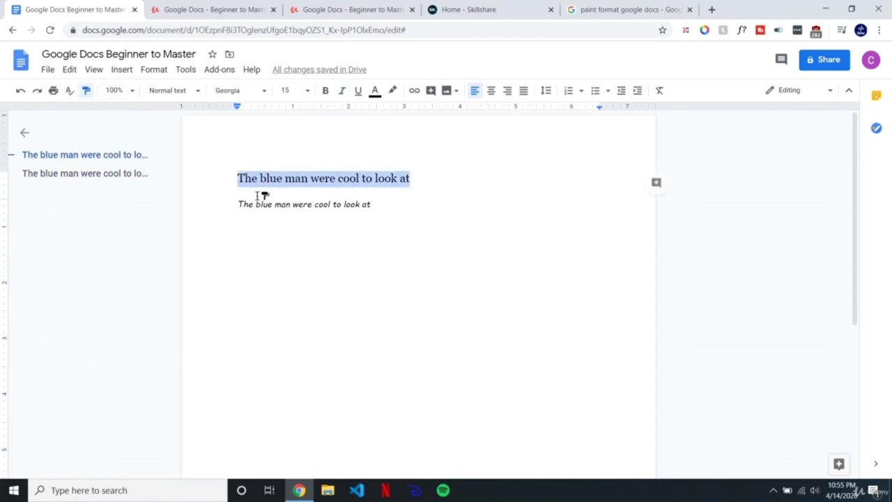
left_click_drag(241, 202, 382, 205)
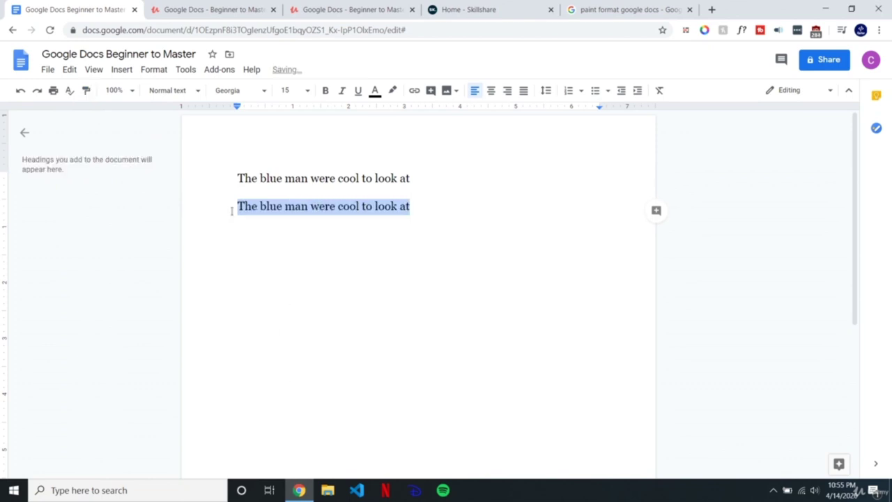
Step: Check the font size, then undo the formatting painted onto the second line
left_click(293, 179)
key("Down")
key("Down")
key("Up")
key("Up")
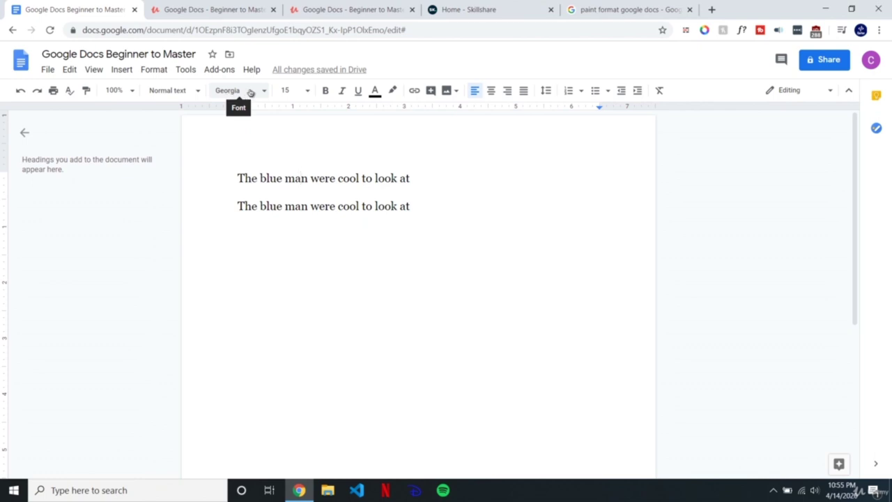
left_click(293, 94)
left_click(379, 178)
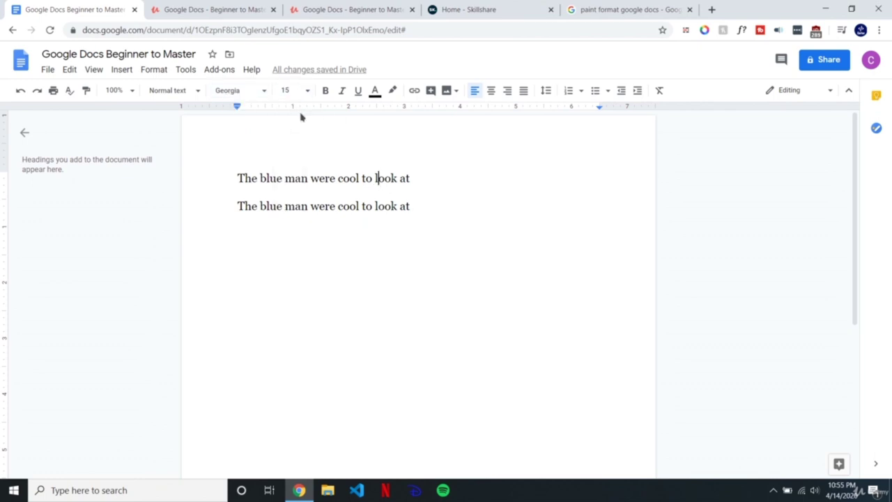
left_click(397, 211)
left_click_drag(423, 208, 218, 213)
left_click_drag(403, 206, 350, 173)
left_click(393, 179)
left_click(20, 90)
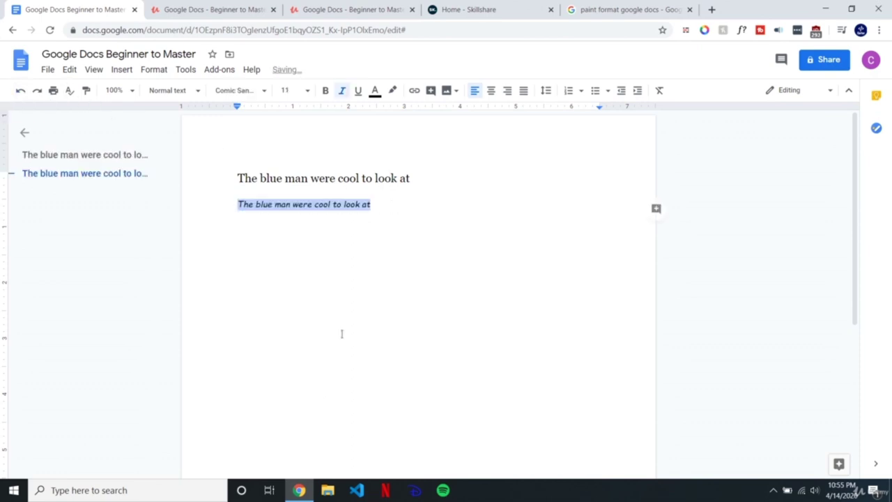
Step: Copy the formatting of the 'b' in 'blue' and paint it across the second line
left_click(374, 204)
left_click(356, 178)
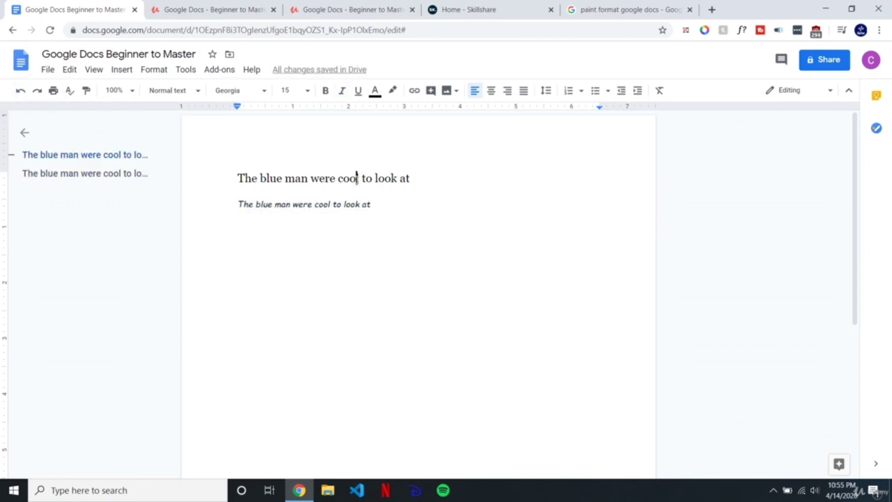
left_click_drag(430, 176, 230, 175)
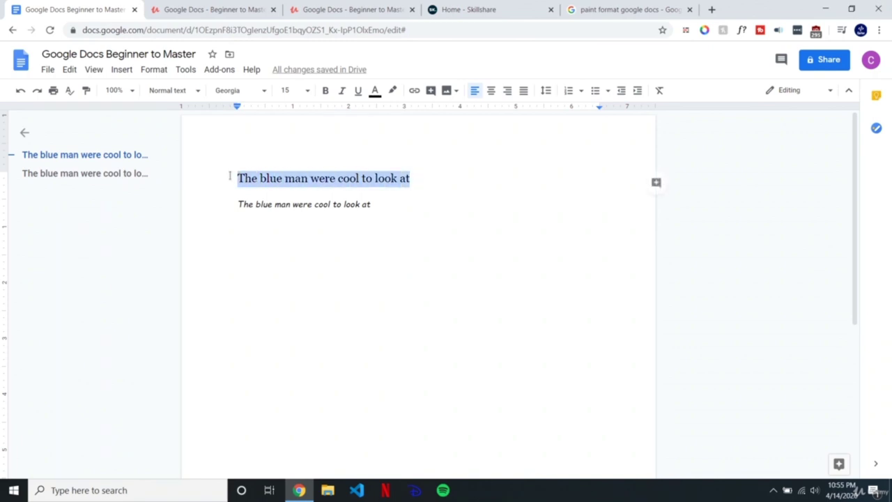
left_click(261, 179)
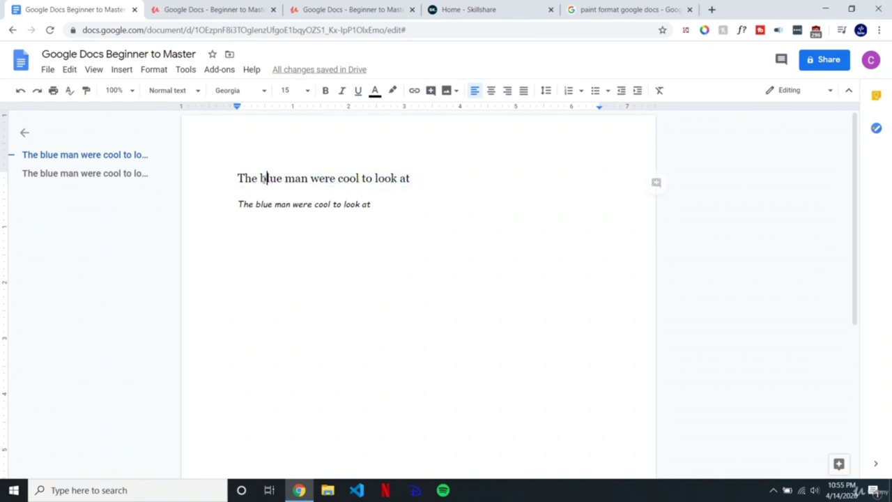
left_click_drag(261, 178, 268, 178)
left_click(86, 95)
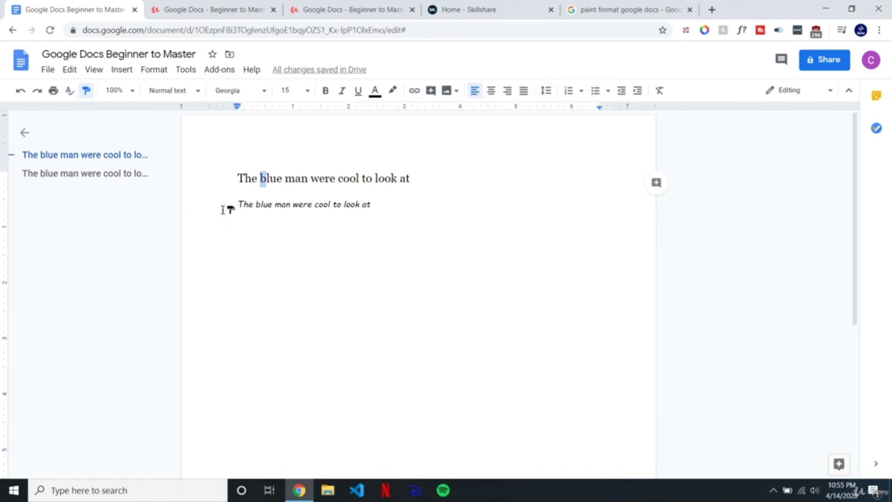
left_click_drag(238, 204, 388, 205)
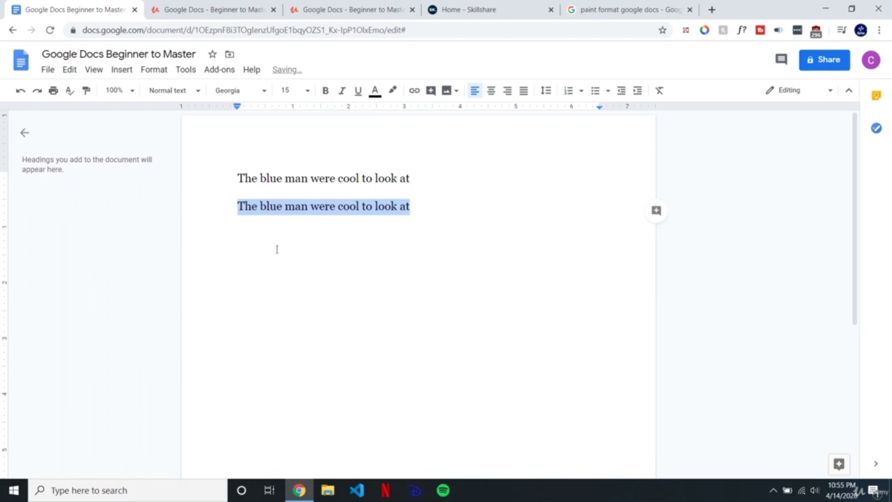
left_click(356, 205)
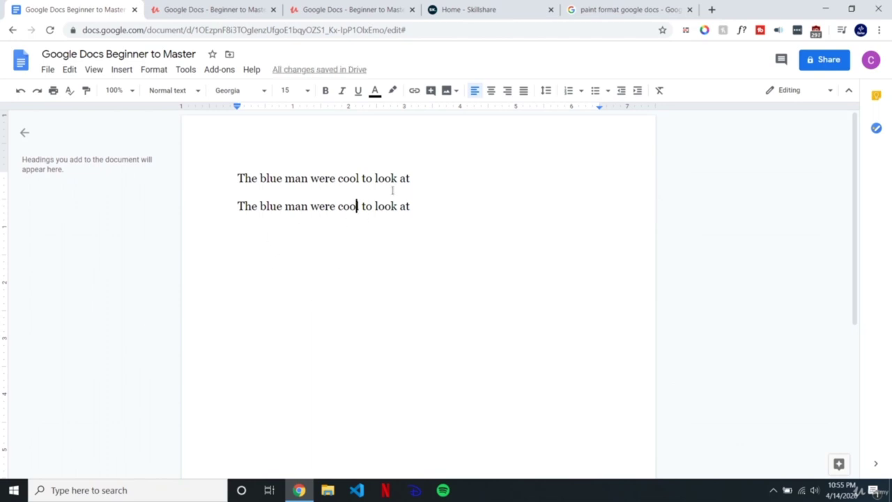
left_click_drag(444, 205, 226, 170)
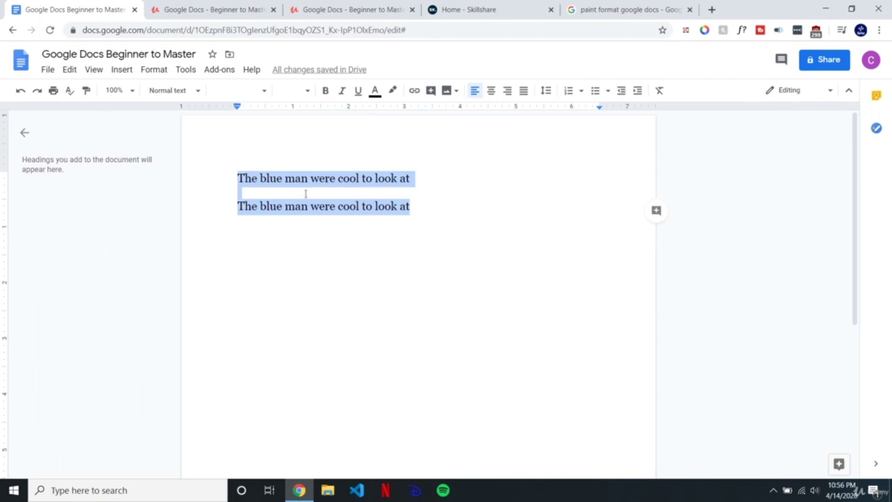
left_click(526, 494)
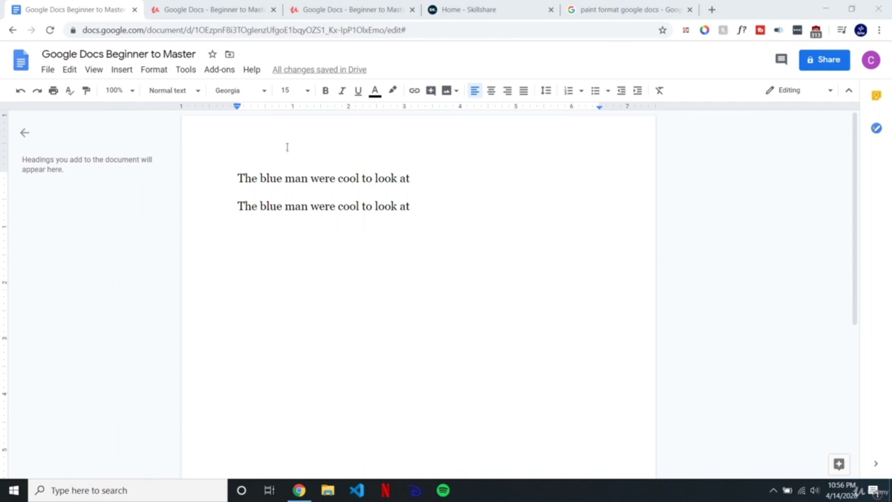
Step: Enter zoom levels in the zoom box, settling on 200%
left_click(123, 90)
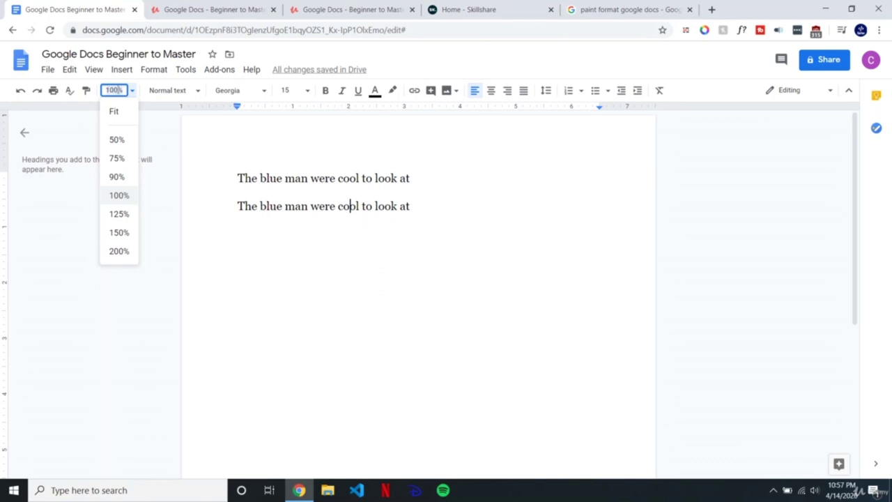
left_click(129, 91)
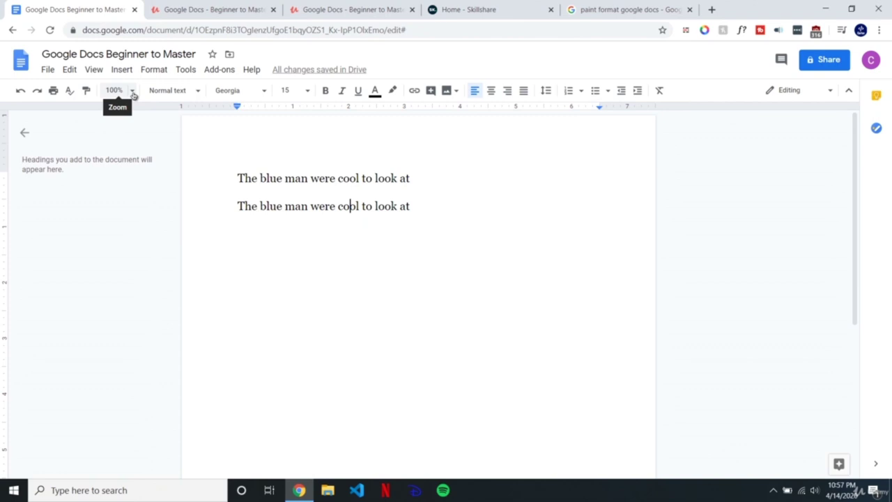
left_click(133, 92)
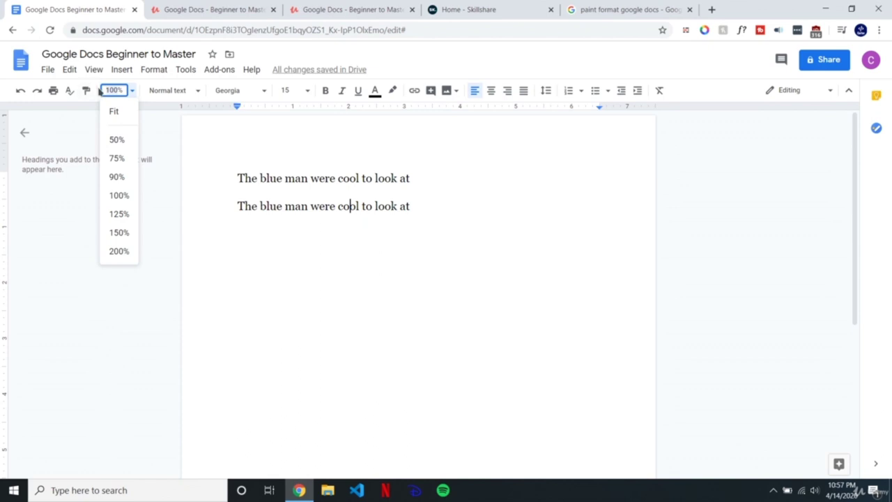
type("10")
key("Return")
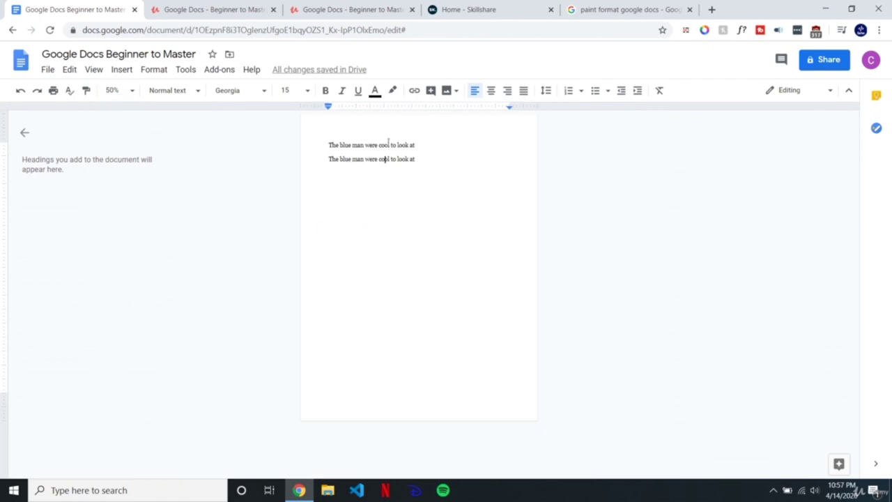
left_click_drag(428, 165, 307, 132)
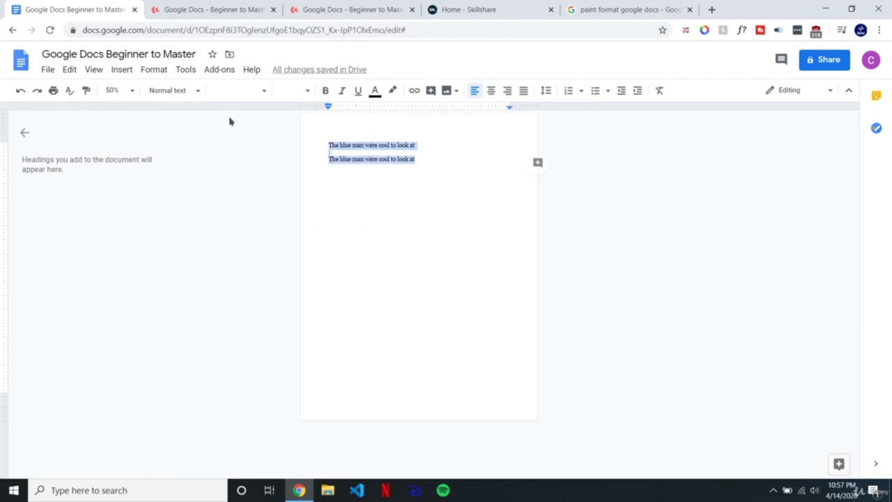
left_click(114, 90)
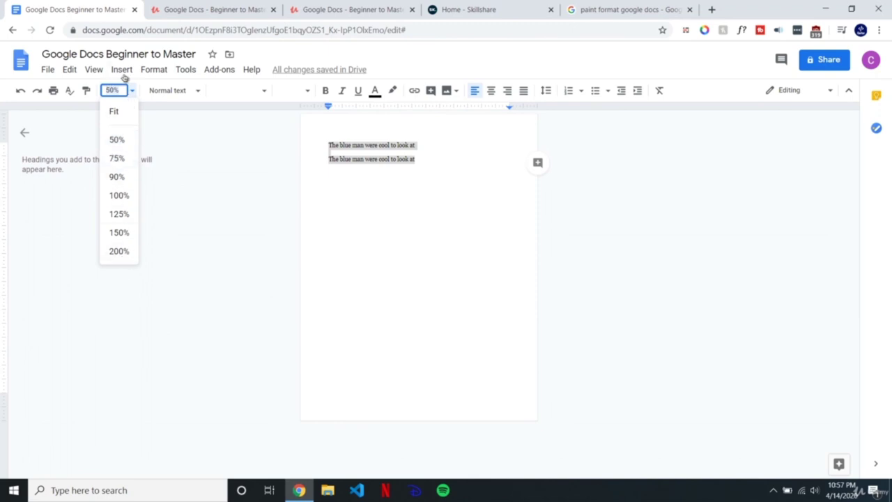
type("2")
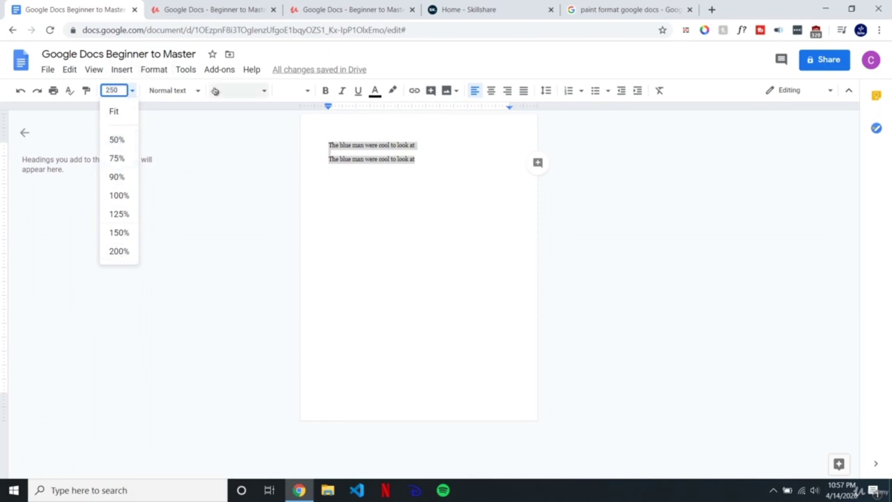
key("Return")
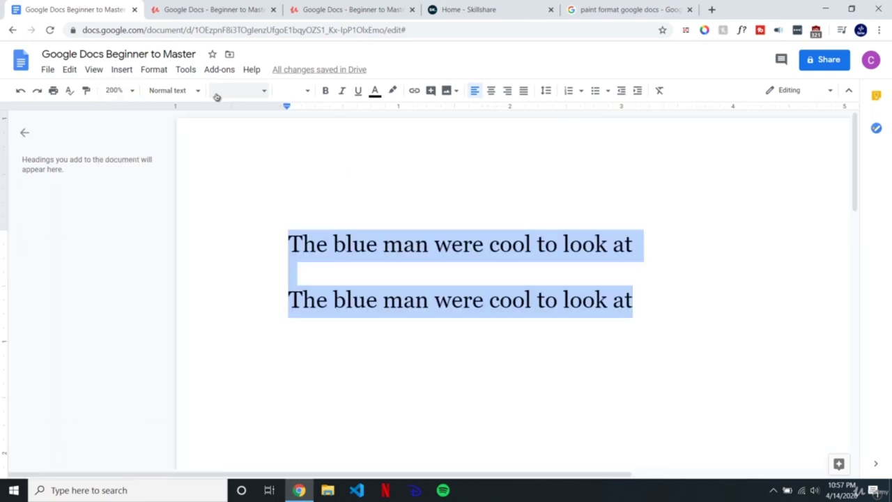
Step: Change the zoom to 165%, then to Fit
left_click(115, 90)
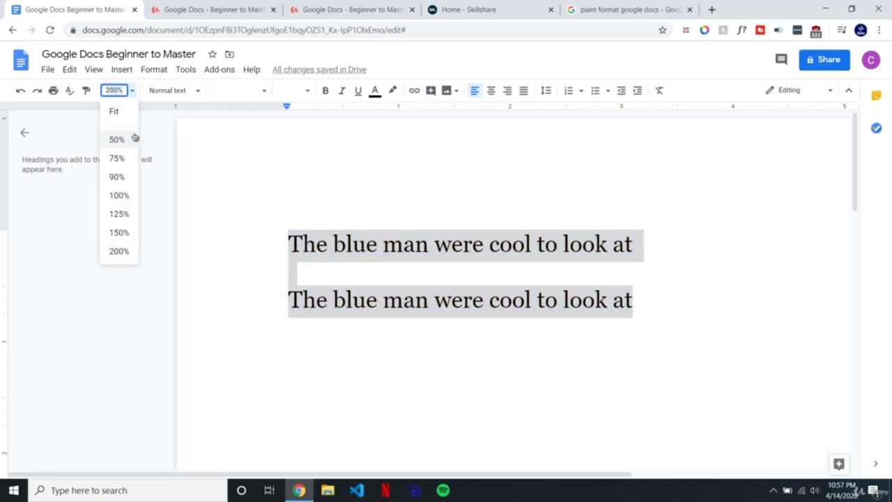
type("1")
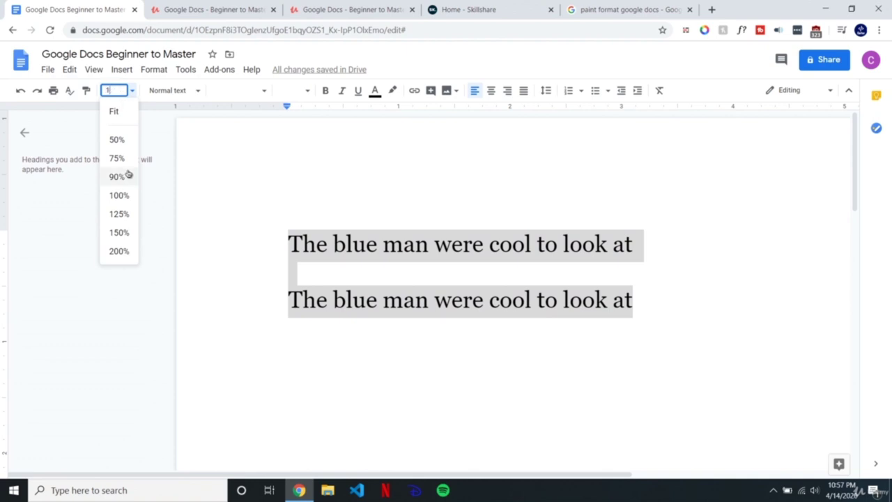
type("65")
key("Return")
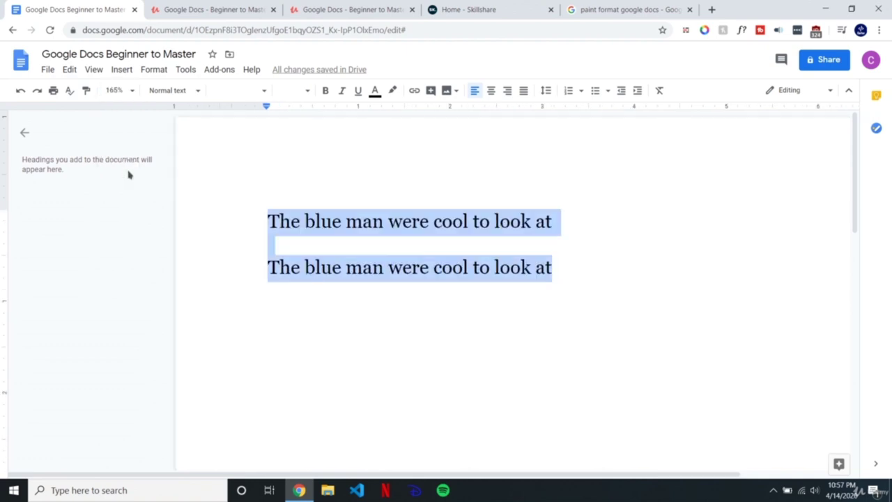
left_click(131, 90)
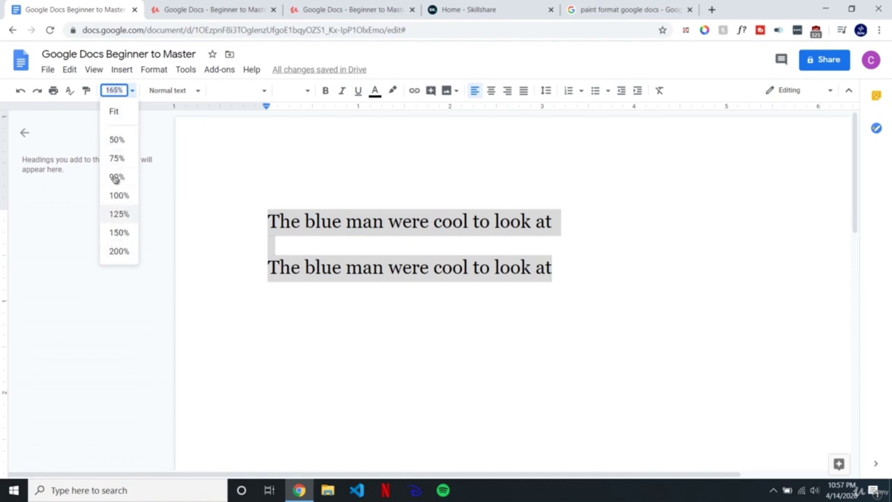
left_click(115, 113)
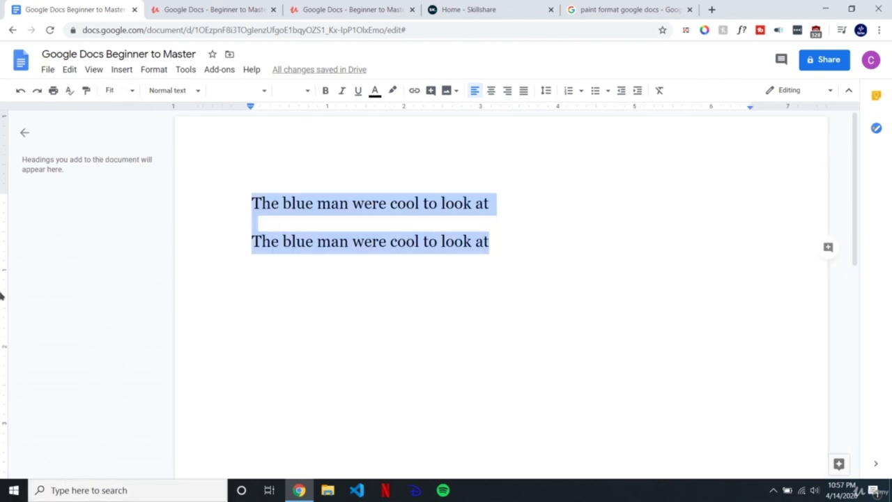
left_click(112, 90)
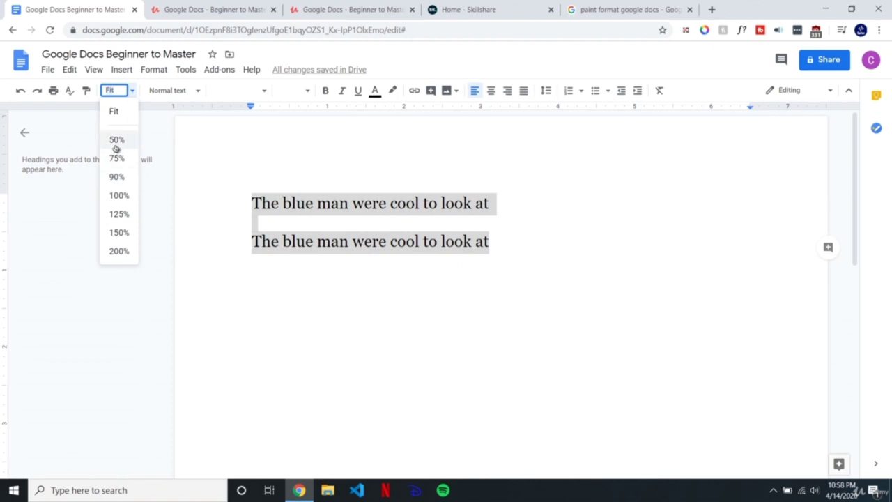
left_click(593, 490)
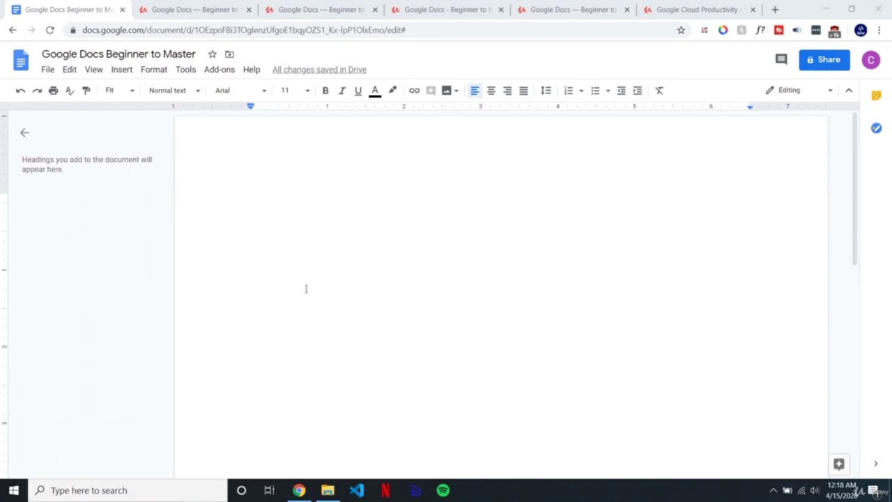
Step: Type 'Brown bear', 'Purple cat' and 'White dog' on three separate lines
left_click(257, 230)
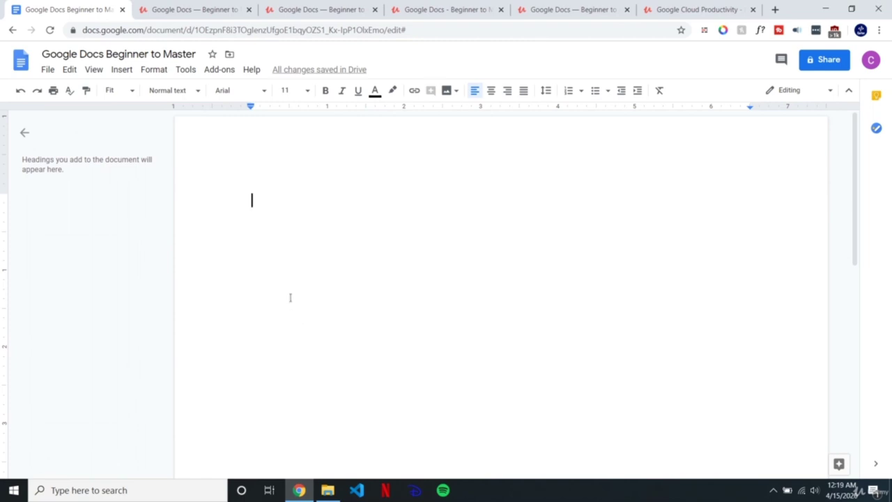
type("Brown bbear")
key("BackSpace")
key("BackSpace")
key("BackSpace")
key("BackSpace")
type("ear")
key("Return")
type("Purple")
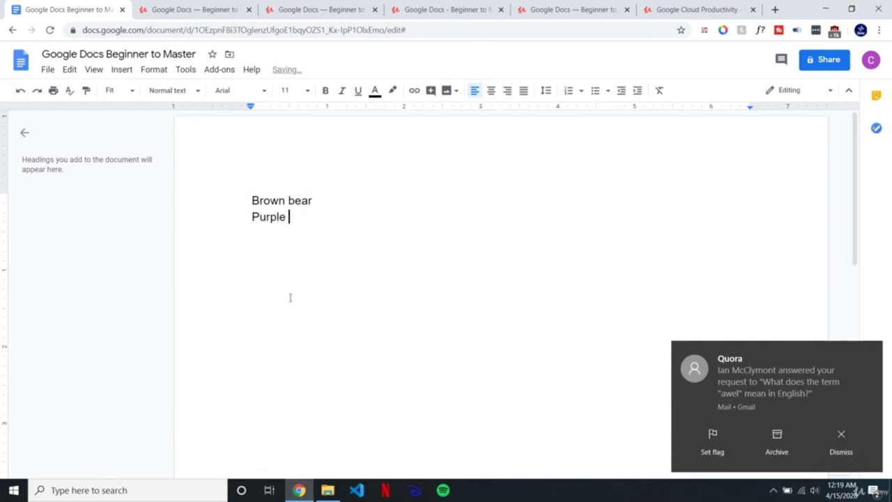
type(" Ca")
key("BackSpace")
key("BackSpace")
type("cat")
key("Return")
type("w")
key("BackSpace")
type("White og")
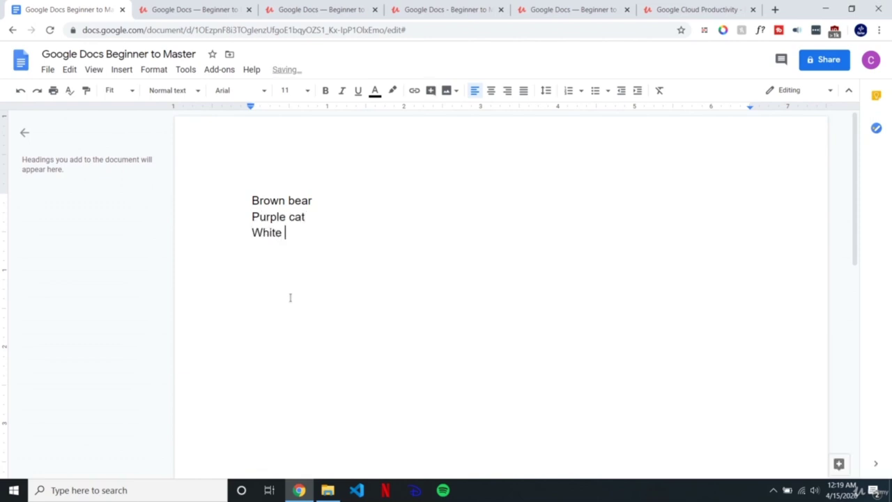
key("BackSpace")
key("BackSpace")
type("dog")
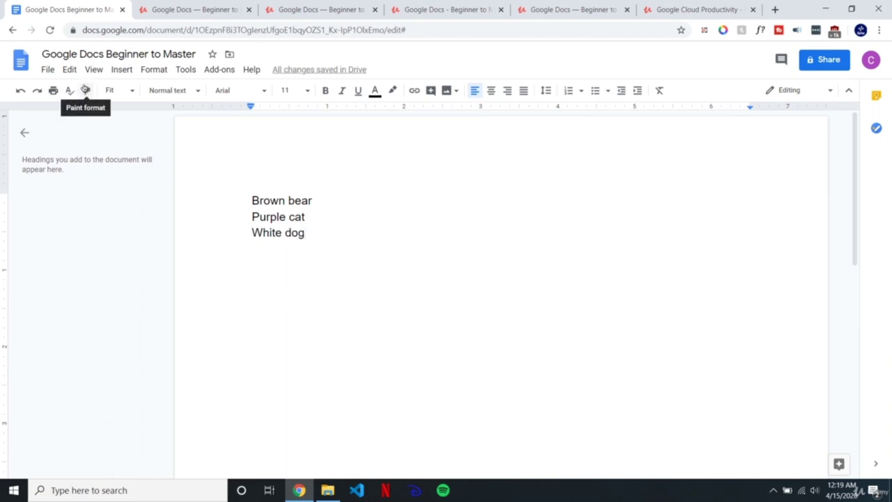
left_click_drag(331, 200, 243, 203)
key("super+c")
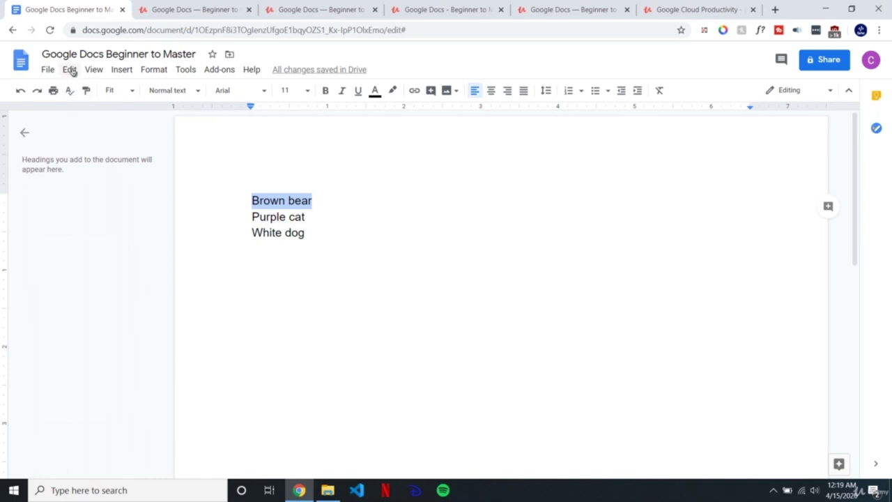
Step: Cut the 'Brown bear' line via Edit and paste it back from the right-click menu
left_click(70, 71)
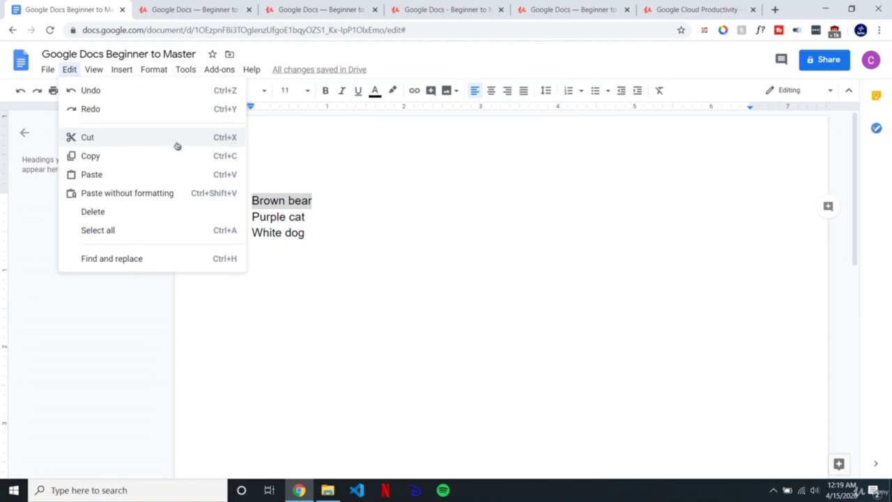
left_click(178, 146)
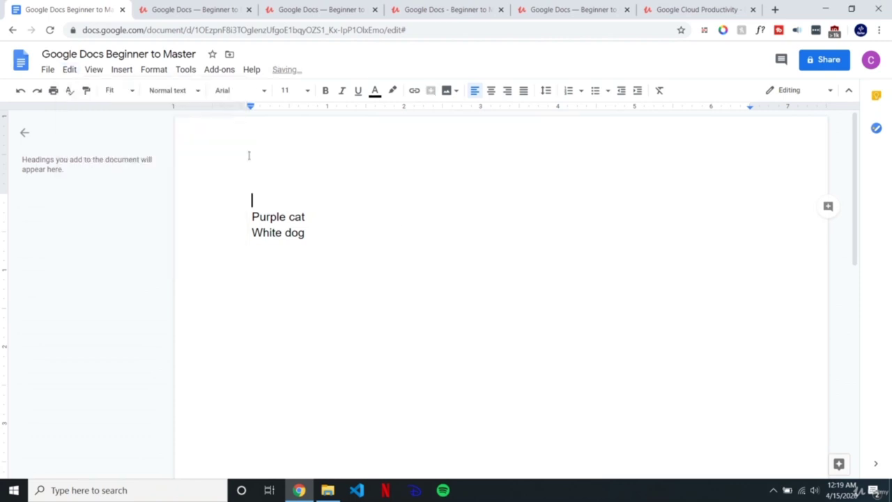
right_click(271, 200)
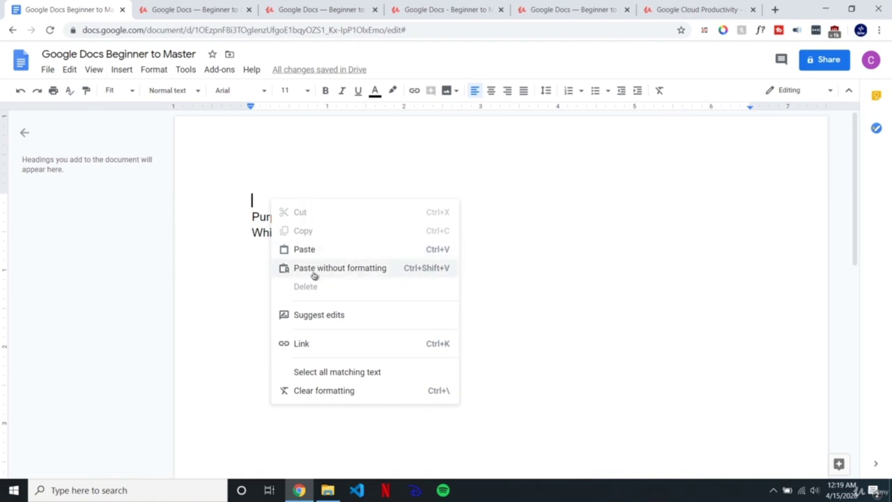
left_click(313, 249)
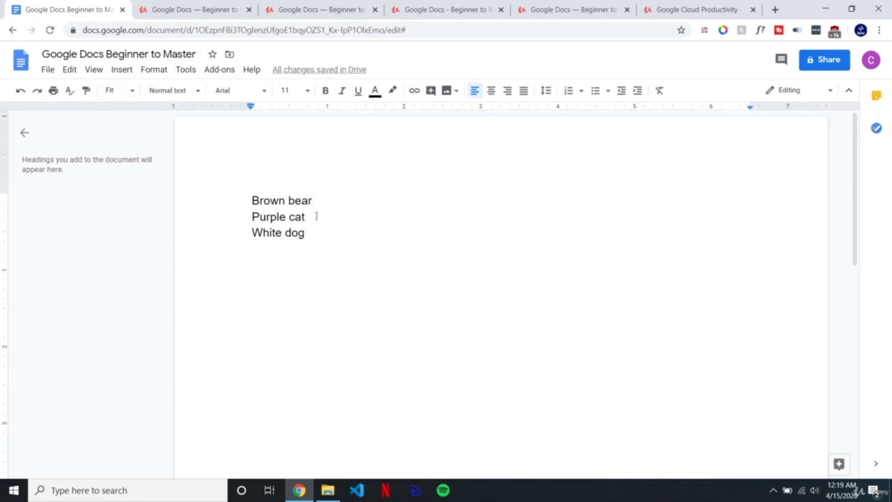
Step: Copy 'Brown bear' from the Edit menu and paste it back over the selection
double_click(300, 200)
left_click_drag(279, 198, 231, 163)
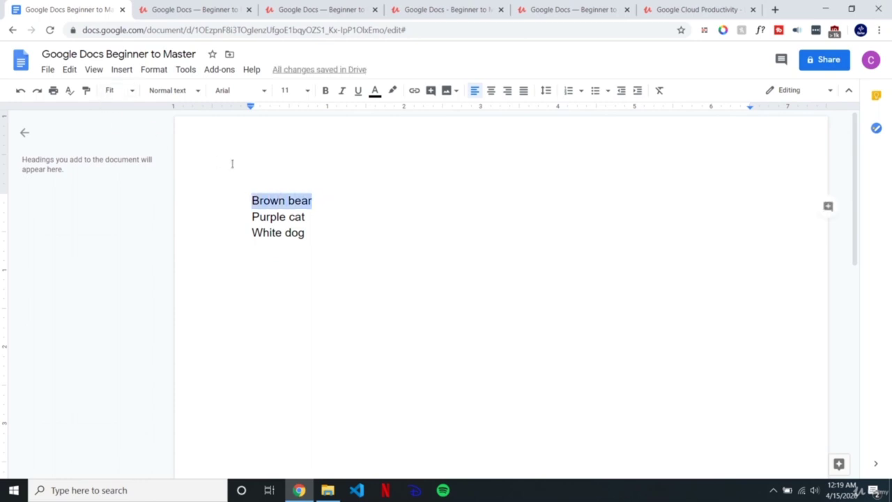
left_click(70, 69)
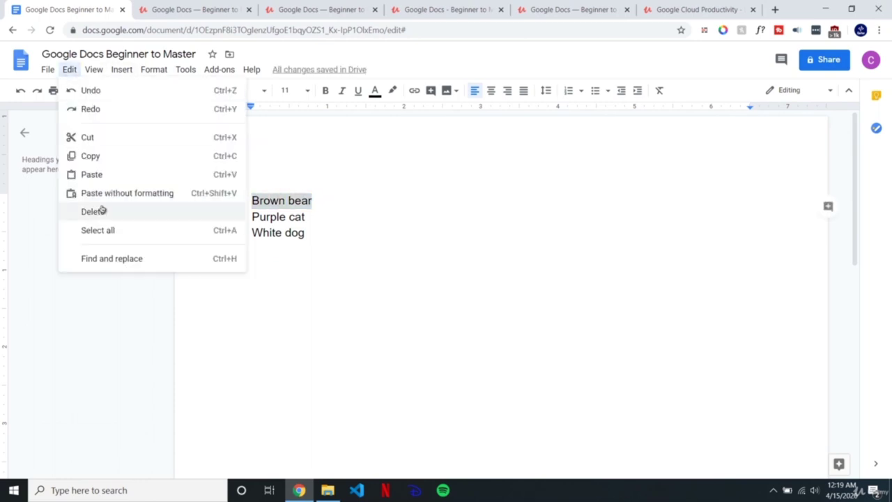
left_click(149, 159)
left_click(316, 203)
left_click_drag(320, 203, 251, 202)
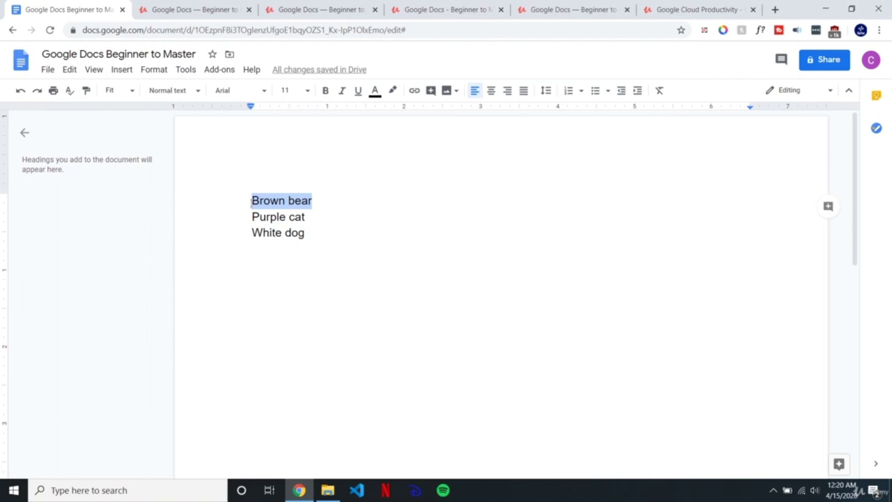
left_click(69, 71)
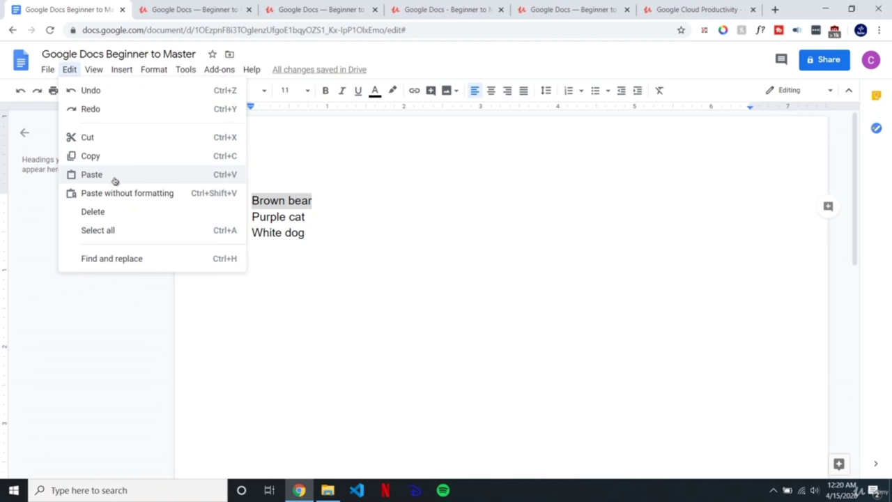
left_click(334, 201)
Step: Add an empty line below 'White dog'
right_click(335, 200)
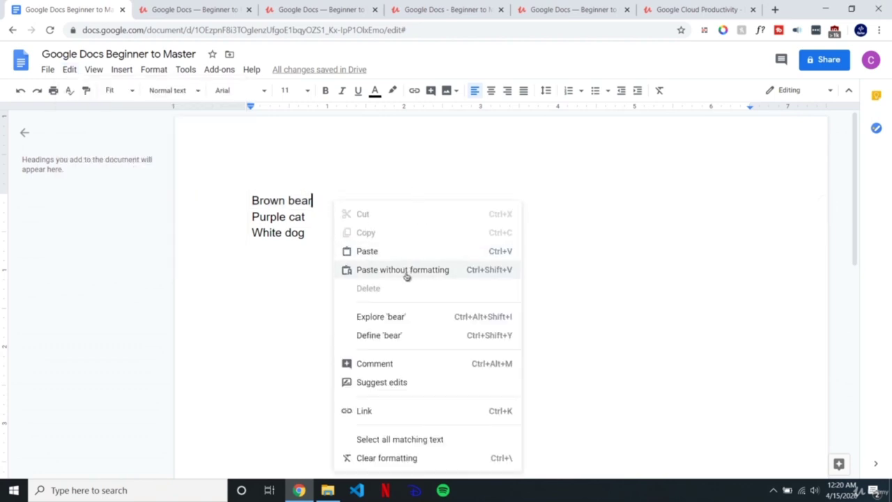
left_click(323, 217)
left_click(314, 236)
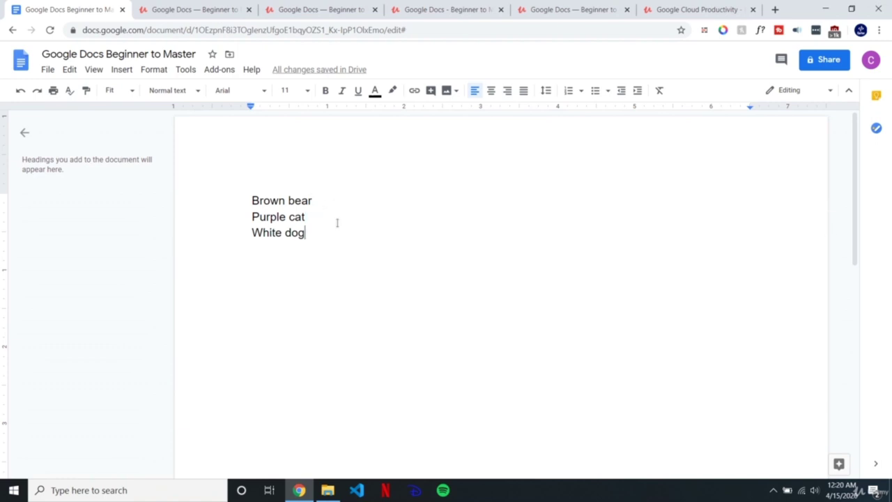
key("Return")
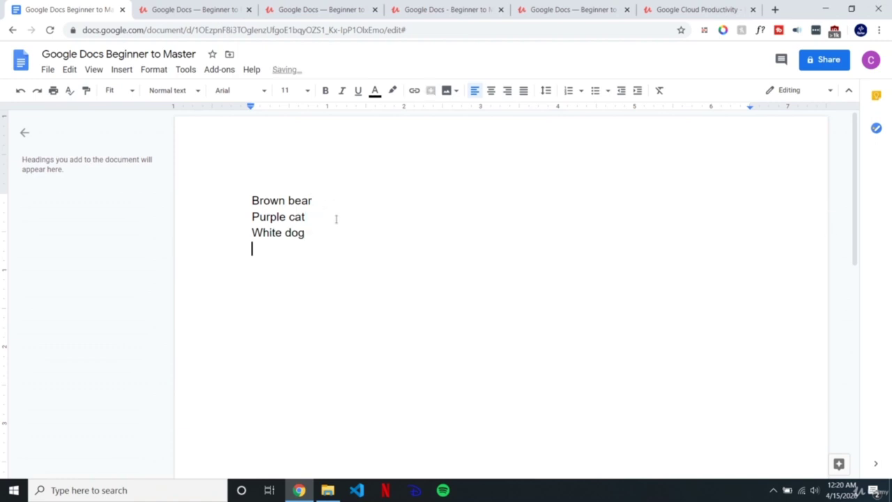
Step: Set the Brown bear line to Courier New
left_click_drag(336, 200, 229, 189)
left_click(252, 91)
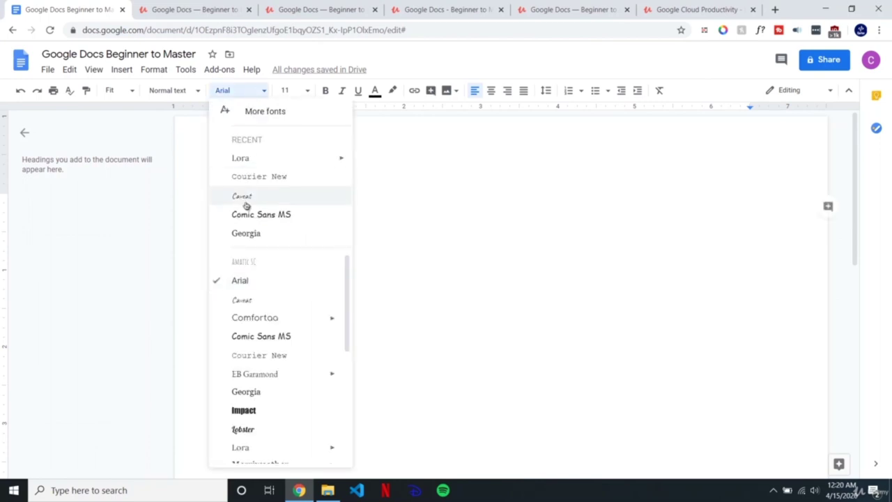
left_click(246, 177)
key("Right")
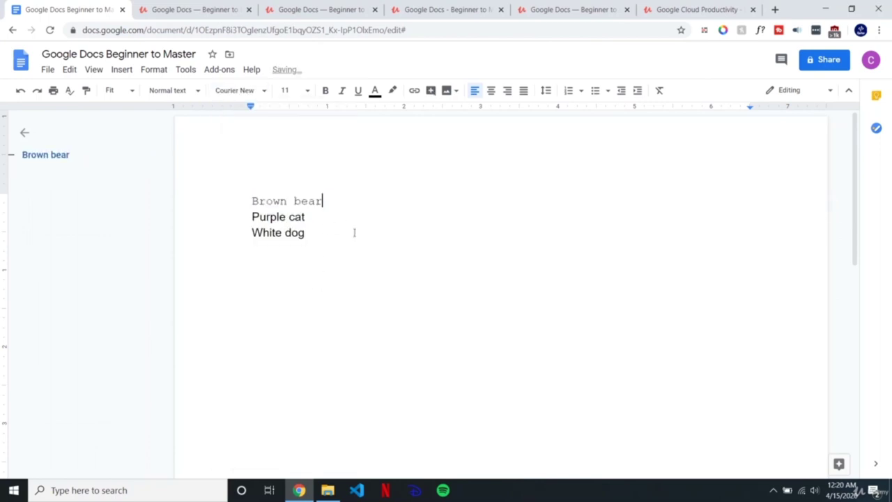
left_click_drag(341, 203, 241, 209)
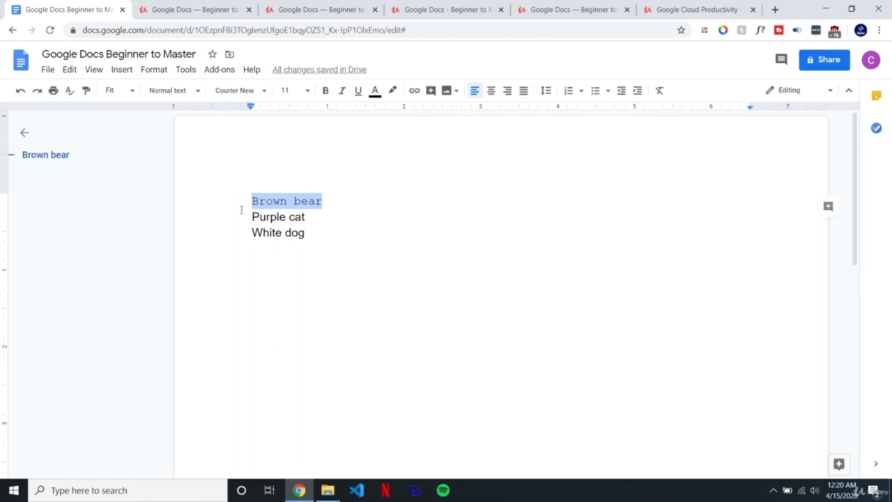
left_click(265, 254)
Step: Paste Brown bear without formatting on the empty line, giving a plain Arial copy
right_click(264, 254)
left_click(339, 200)
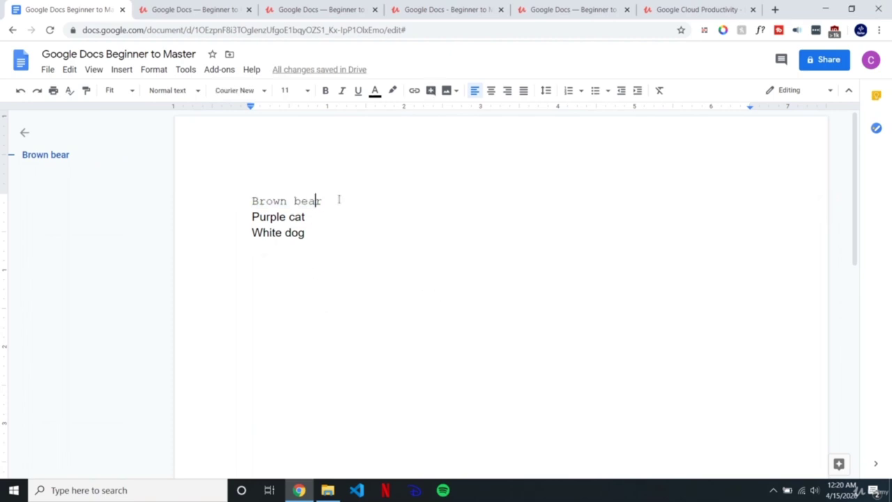
left_click_drag(339, 201, 243, 196)
right_click(276, 197)
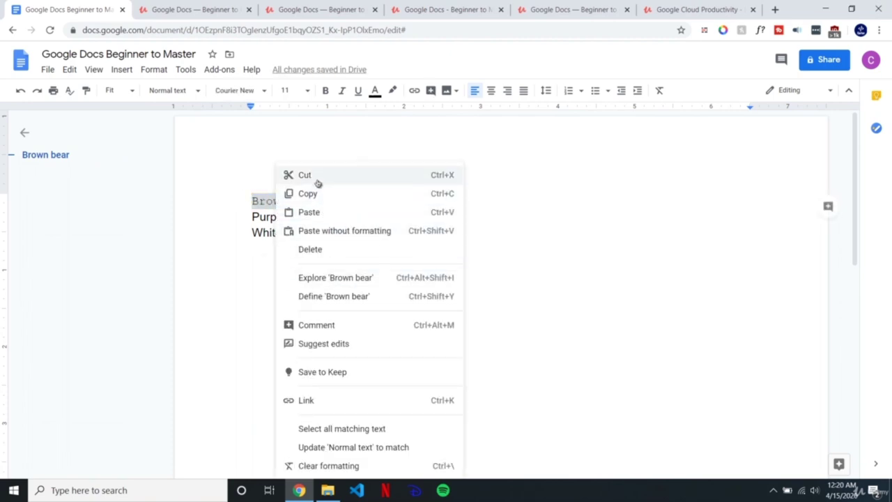
left_click(260, 285)
left_click(264, 257)
right_click(263, 256)
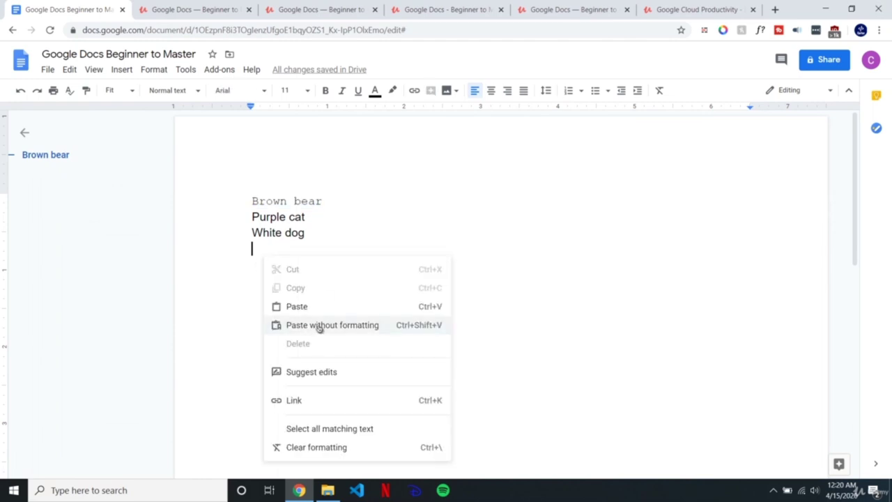
left_click(325, 328)
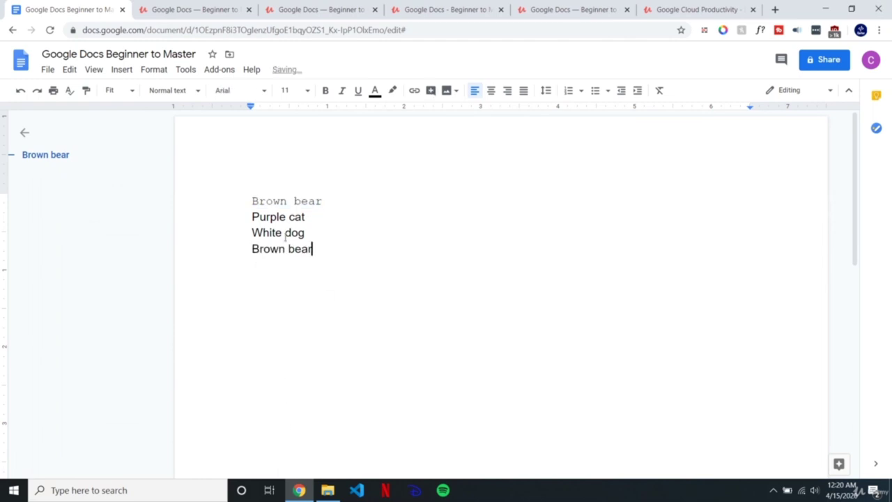
Step: Add another Brown bear line below, pasted with its Courier New formatting kept
left_click_drag(323, 201, 259, 201)
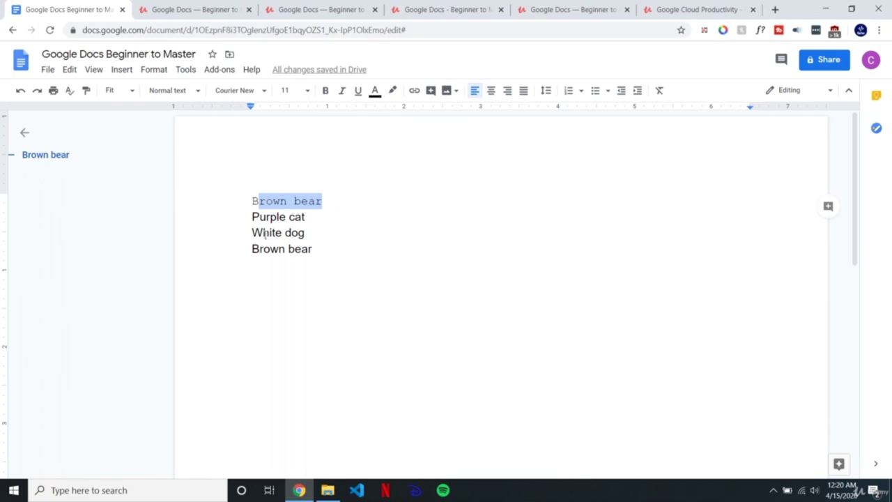
left_click(276, 207)
left_click(326, 249)
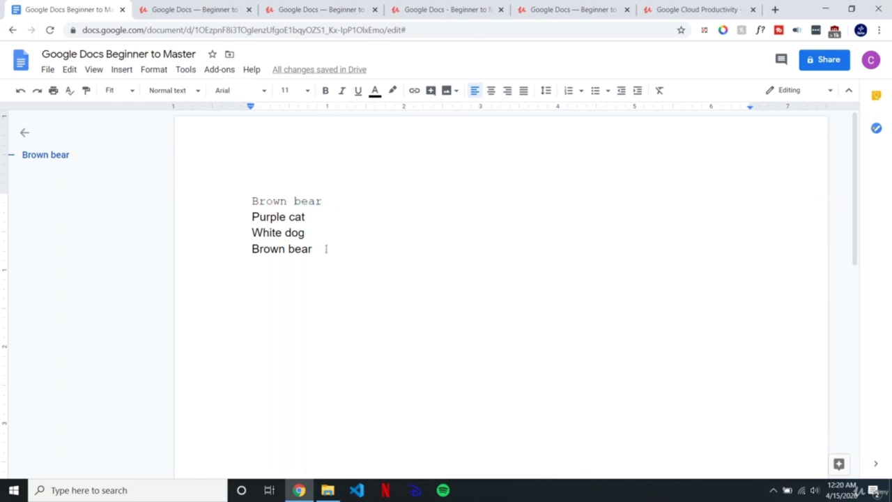
key("Return")
right_click(304, 262)
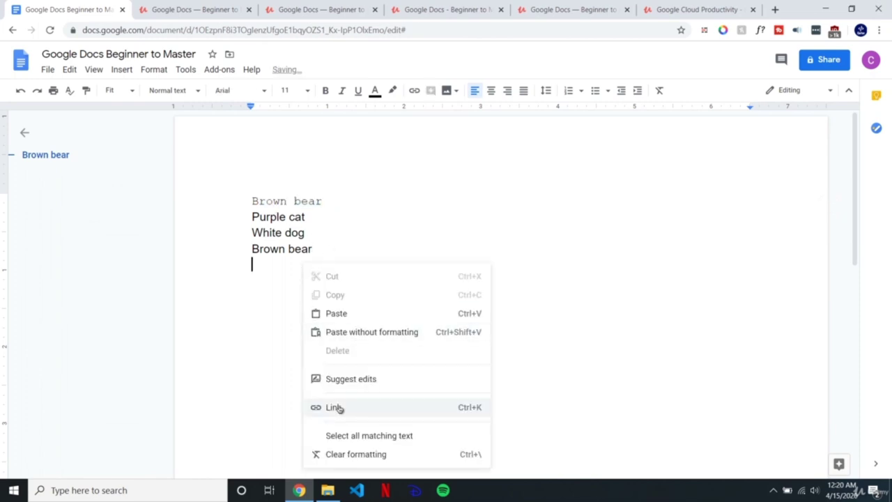
left_click(345, 315)
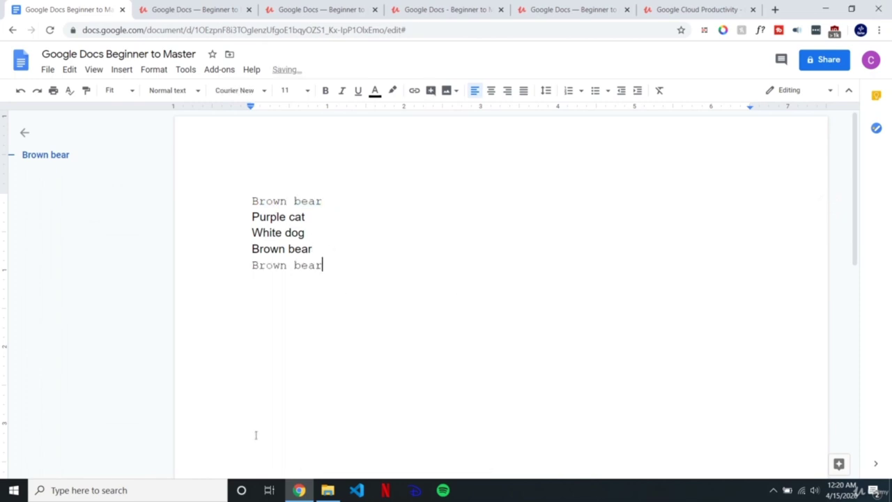
key("shift+Home")
left_click(335, 255)
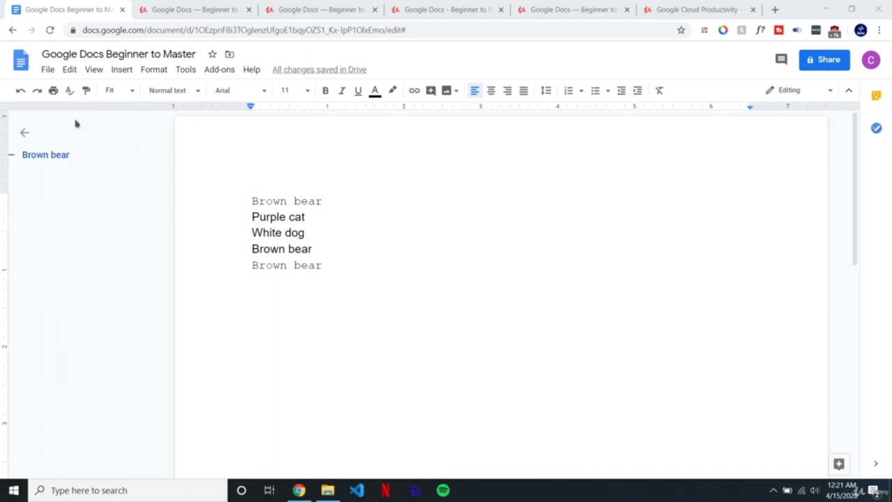
Step: Select all five lines with Edit > Select all and copy them
left_click(70, 71)
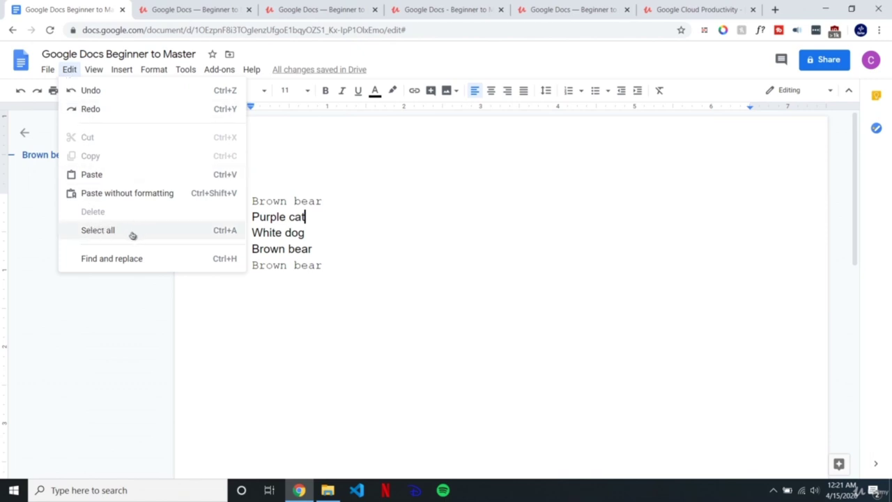
left_click(187, 237)
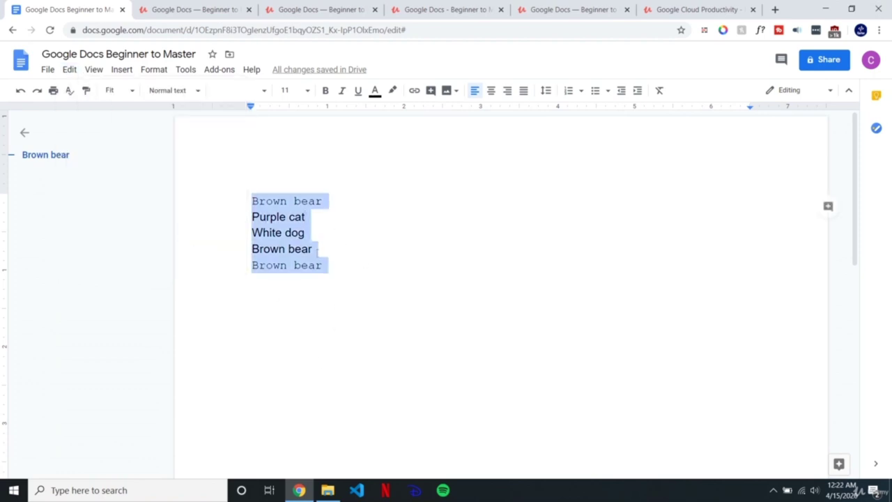
right_click(293, 231)
left_click(333, 212)
Step: Paste the copied five lines below the original list, separated by a blank line
left_click(357, 257)
key("Return")
key("Return")
right_click(272, 302)
left_click(319, 130)
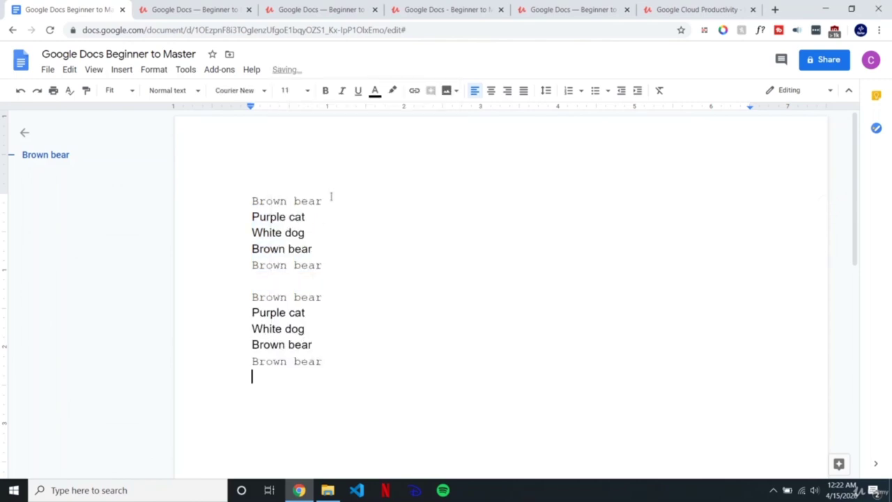
left_click_drag(265, 376, 242, 201)
left_click(278, 385)
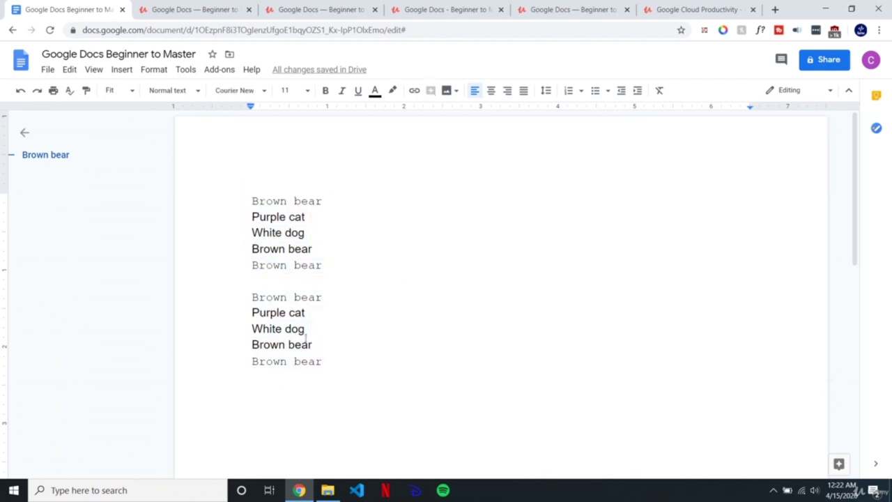
left_click(323, 265)
key("Return")
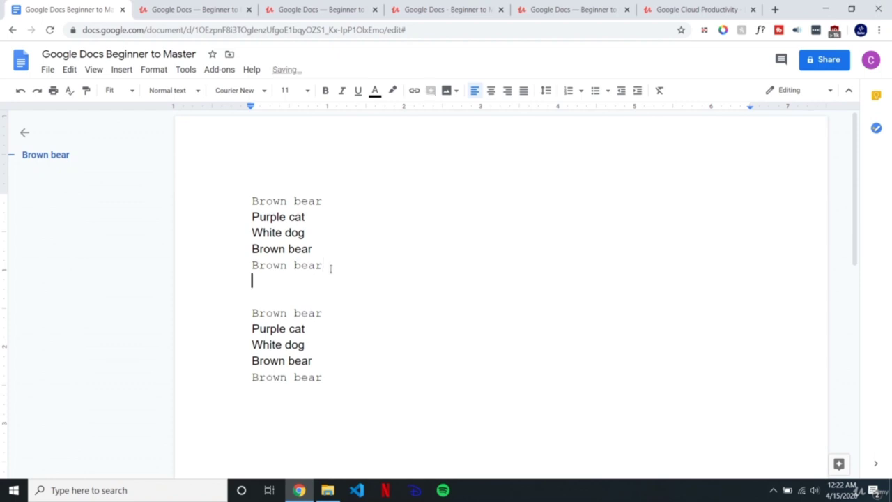
key("BackSpace")
left_click(282, 400)
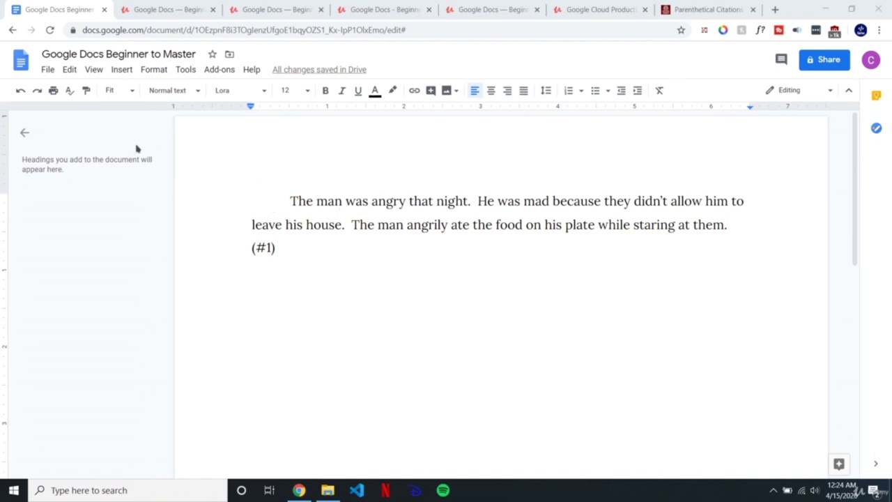
Step: Open the Find and replace dialog from the Edit menu and move it aside
left_click(69, 72)
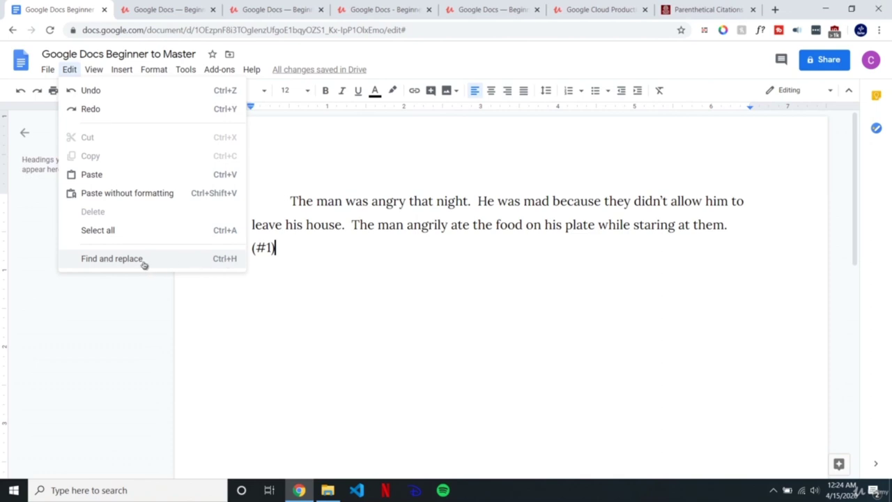
left_click(293, 244)
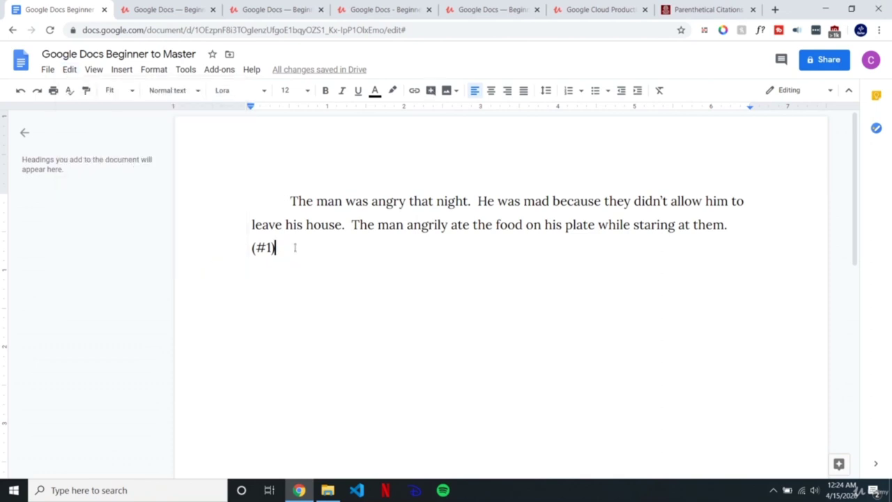
key("ctrl+f")
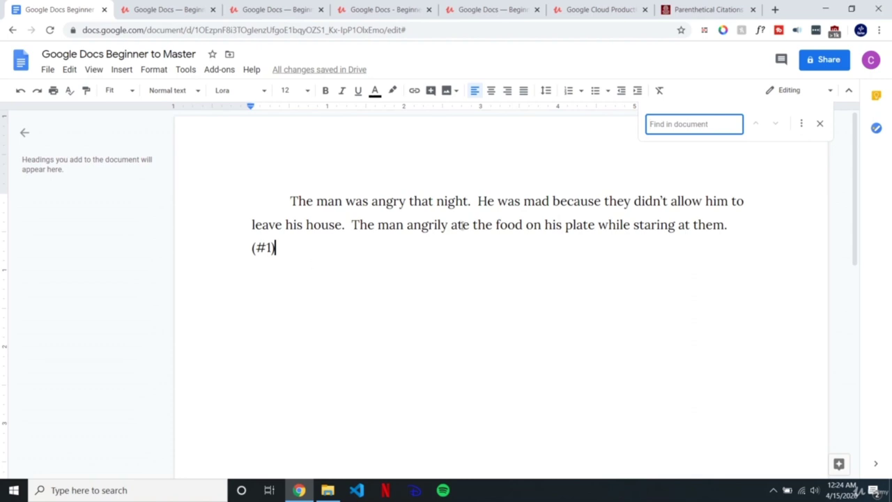
left_click(802, 123)
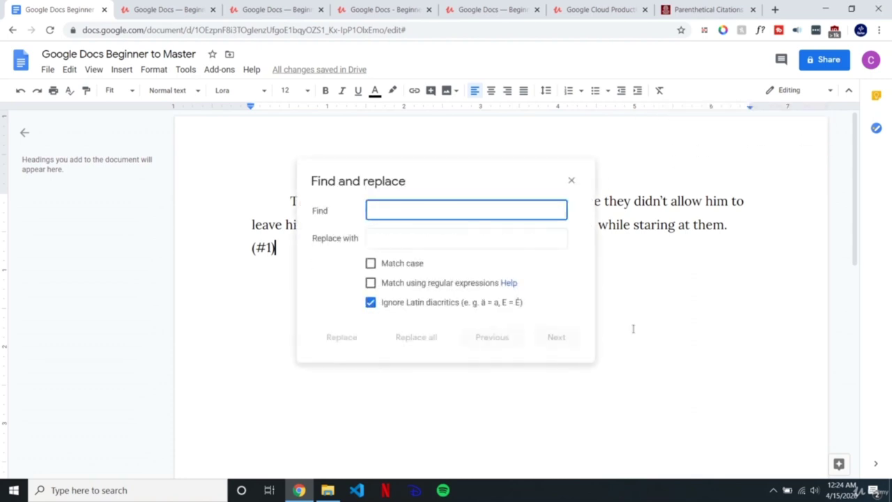
left_click(571, 181)
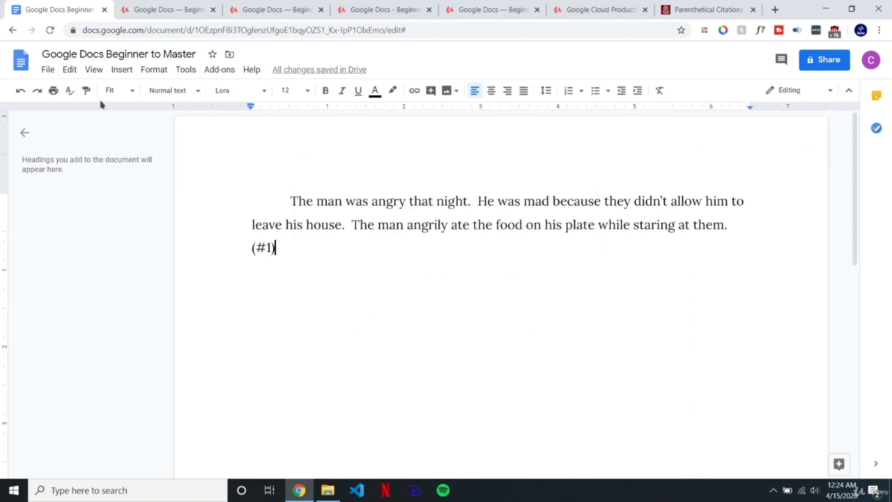
left_click(69, 70)
left_click(120, 259)
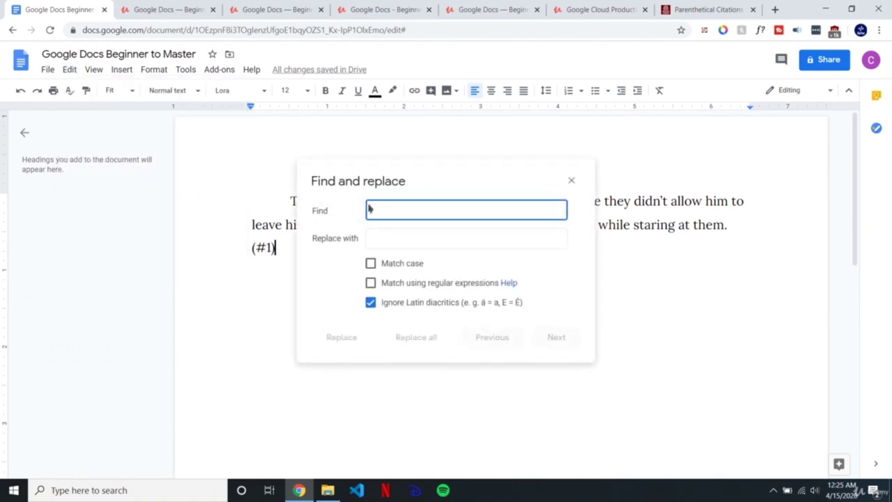
left_click_drag(309, 210, 351, 246)
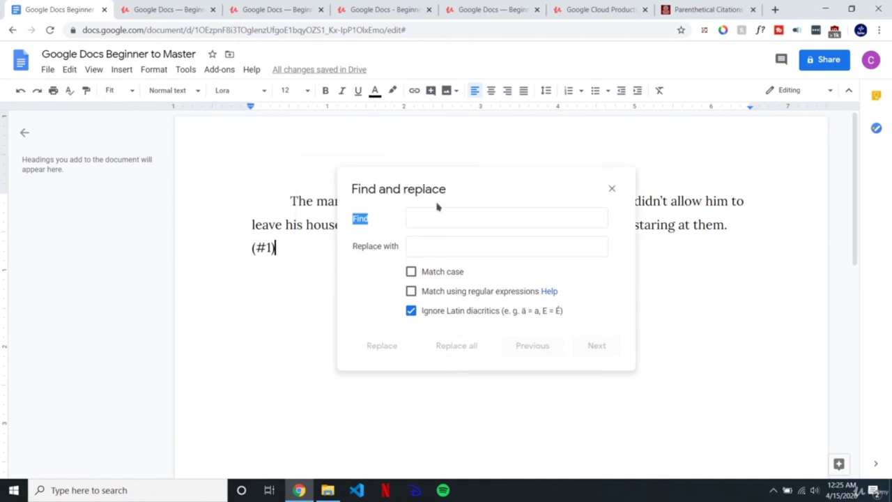
left_click_drag(446, 183, 543, 260)
Step: Delete the stray text in Replace with and drag the dialog to the lower left
left_click(538, 325)
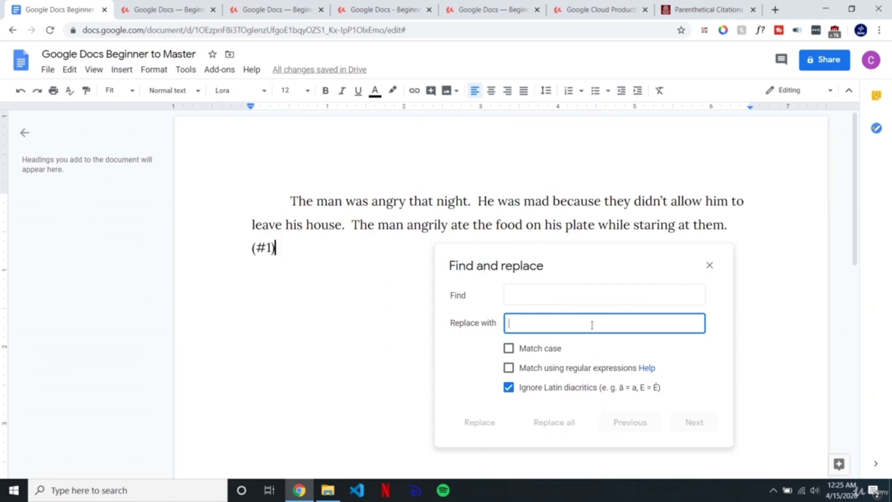
double_click(518, 324)
left_click(523, 326)
double_click(520, 324)
key("BackSpace")
left_click(629, 388)
left_click(640, 394)
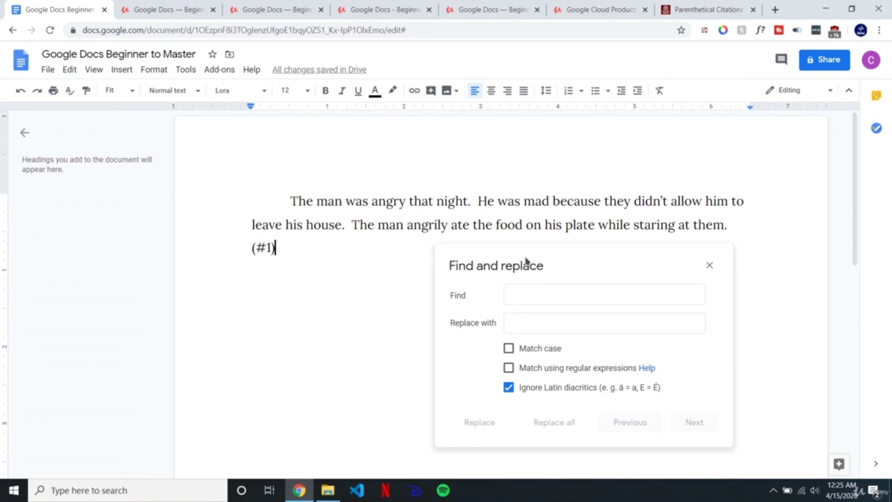
left_click_drag(545, 263, 228, 298)
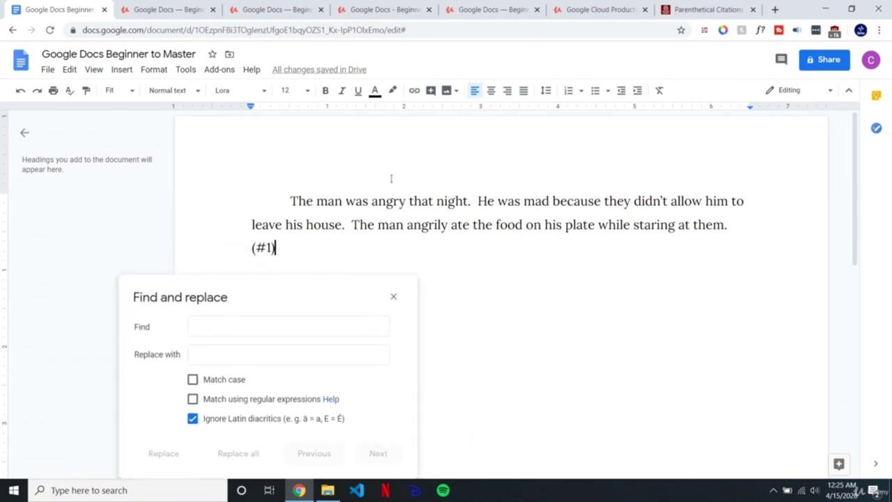
Step: Replace all 'man' with 'woman' using Match case
left_click(276, 326)
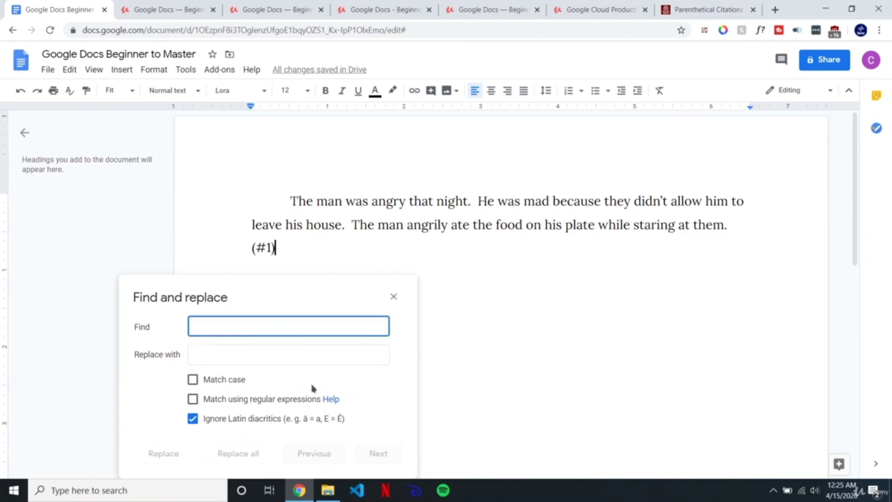
type("man")
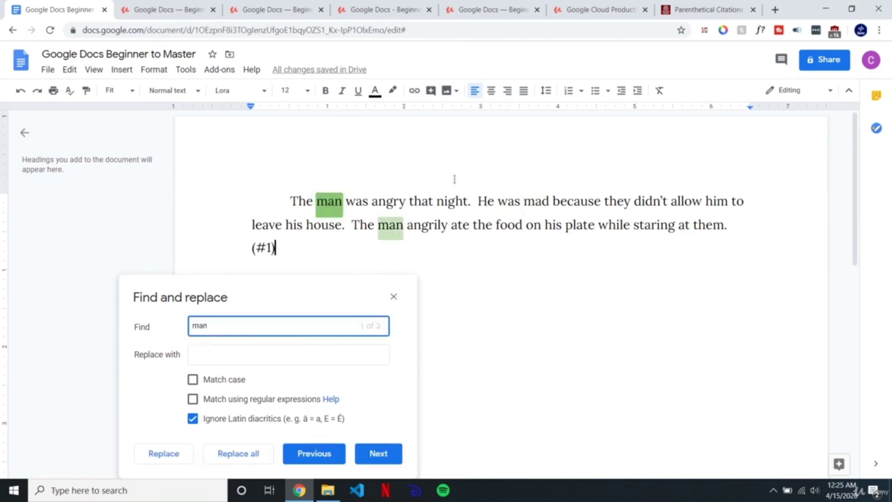
left_click(279, 356)
type("woma")
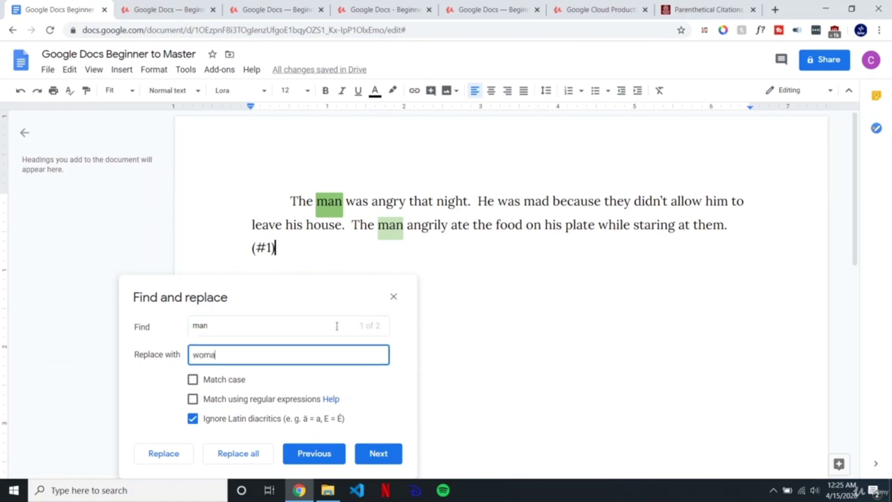
left_click(235, 386)
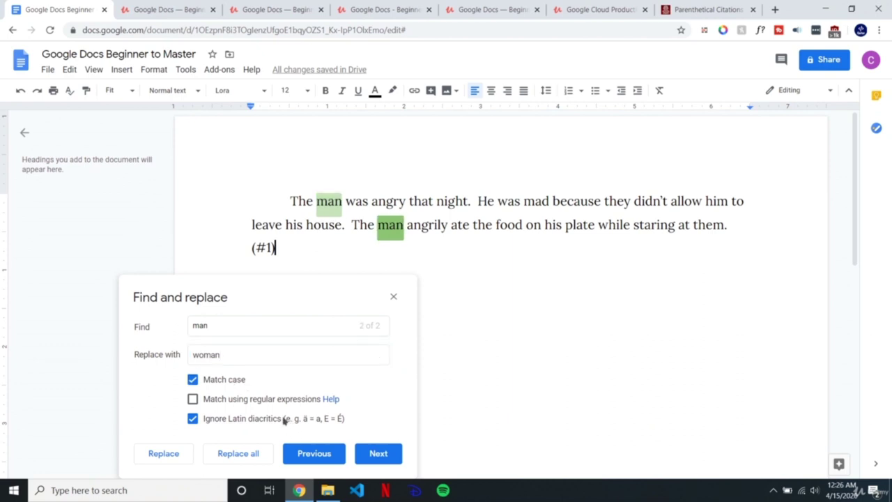
left_click(254, 454)
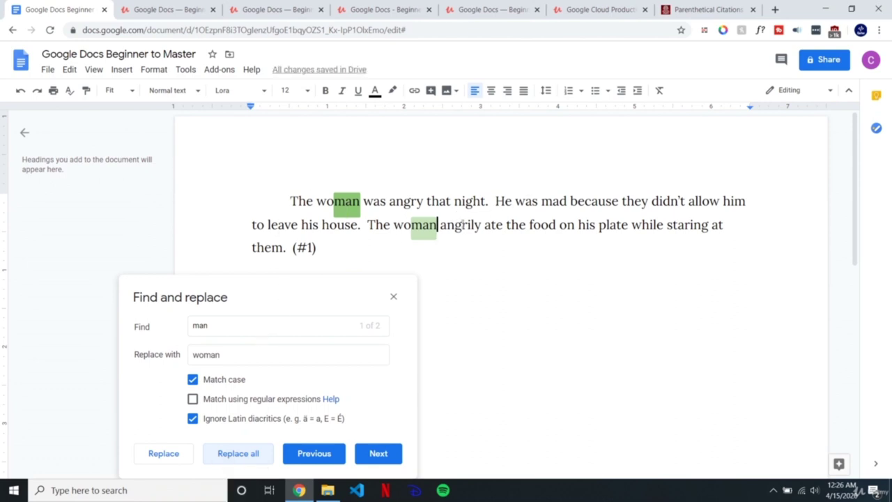
left_click(294, 323)
left_click_drag(293, 322, 147, 318)
Step: Enter 'he' as the search term and change the replacement text to 'She'
type("h")
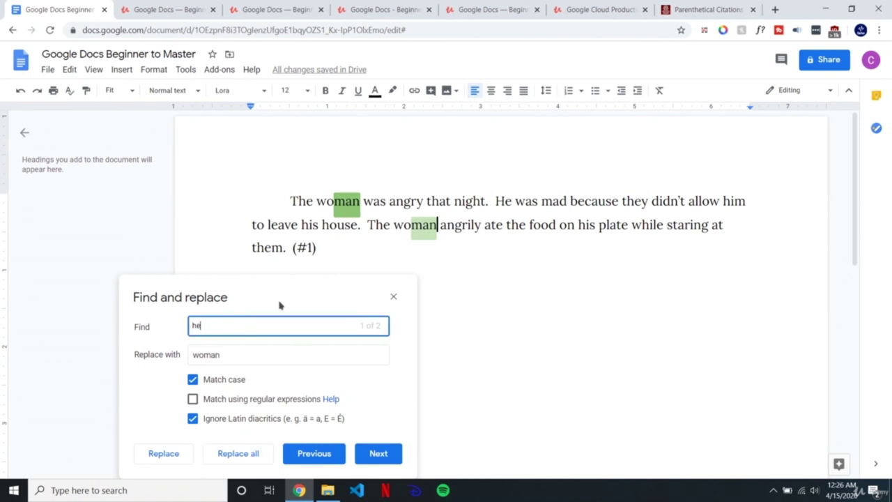
type("e")
left_click(250, 357)
double_click(213, 357)
left_click(214, 334)
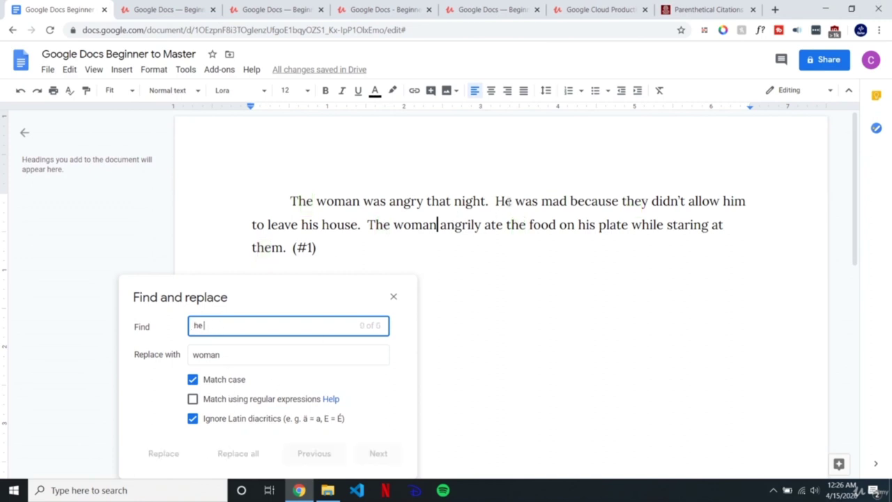
left_click(496, 202)
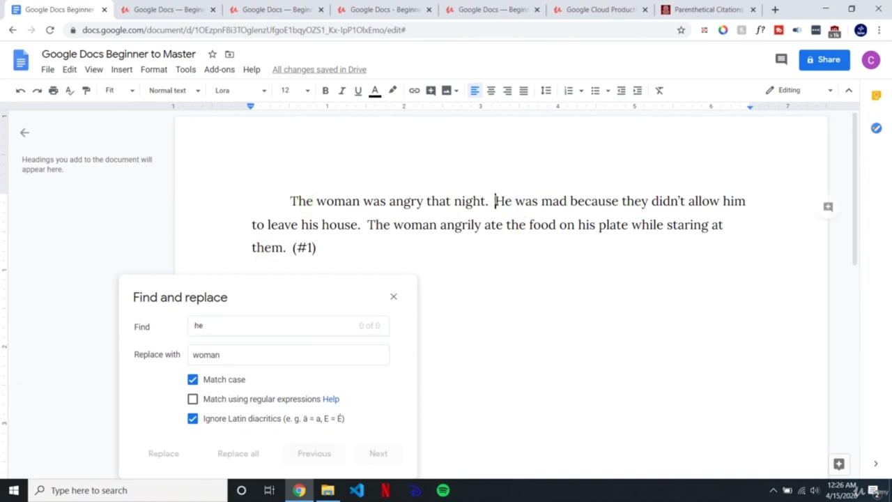
key("shift+Left")
left_click_drag(225, 361, 176, 361)
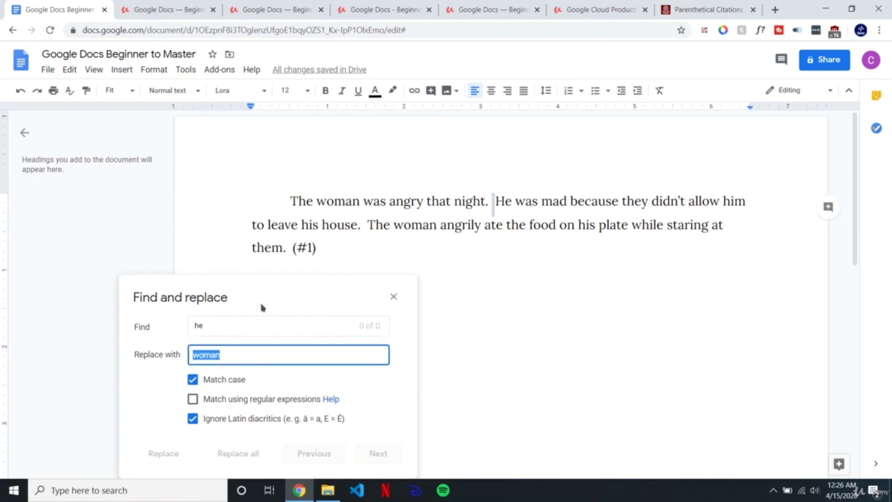
key("BackSpace")
type("She")
Step: Search for capitalised 'He' with Match case on and replace it with 'She'
left_click(212, 385)
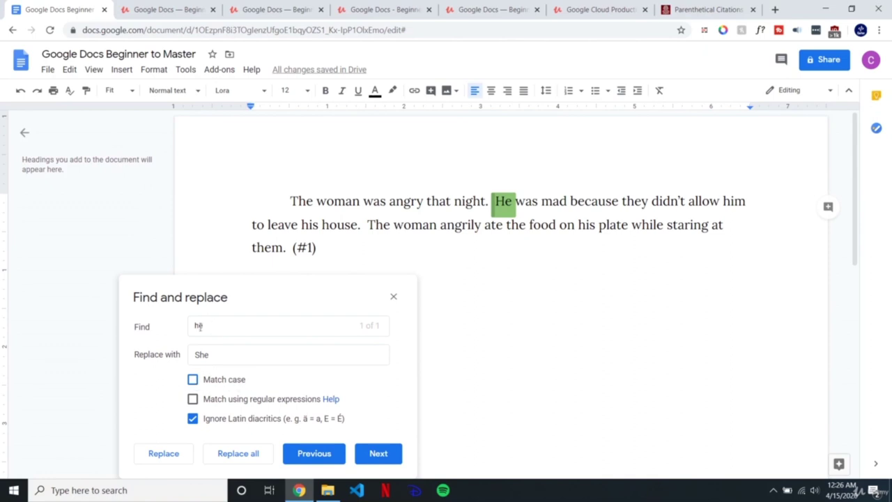
double_click(198, 325)
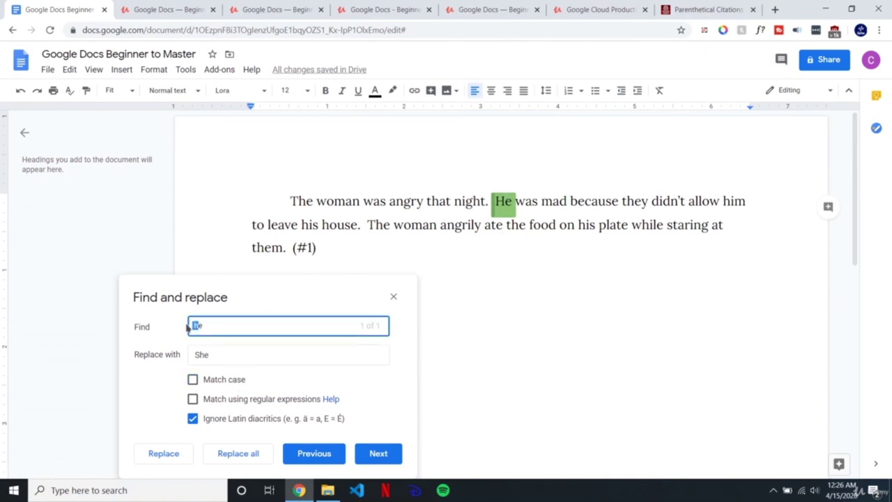
type("He")
left_click(293, 454)
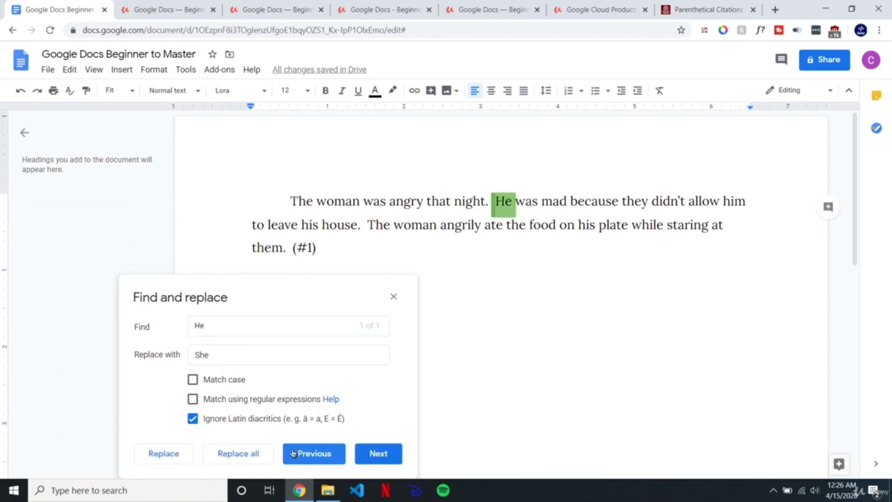
left_click(215, 380)
left_click(230, 454)
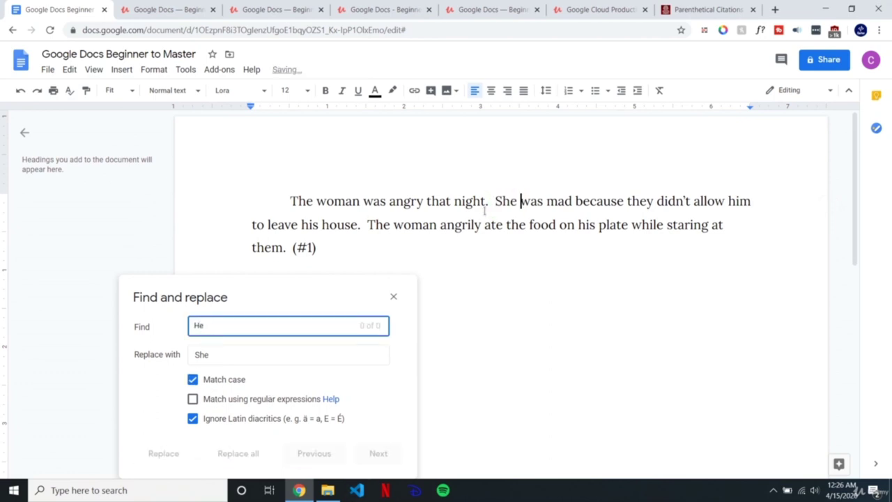
double_click(741, 201)
left_click(239, 328)
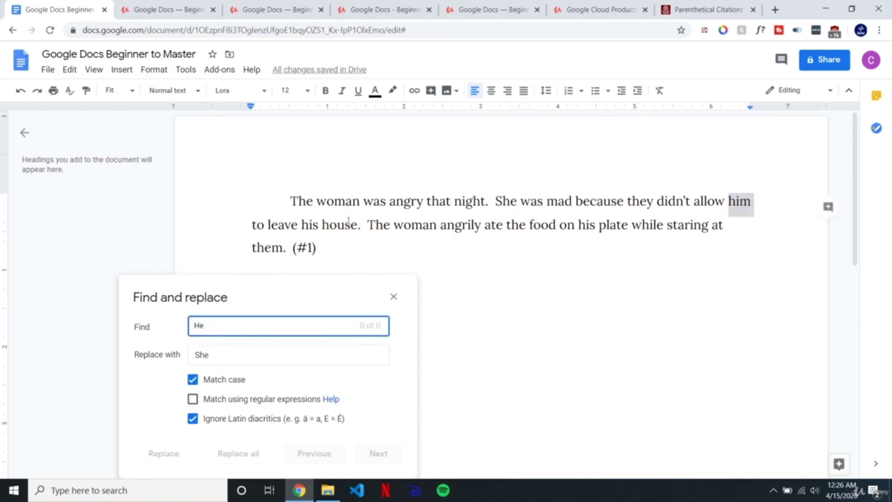
Step: Replace all 'him' with 'her', then move the dialog to the right side
key("BackSpace")
key("BackSpace")
type("him")
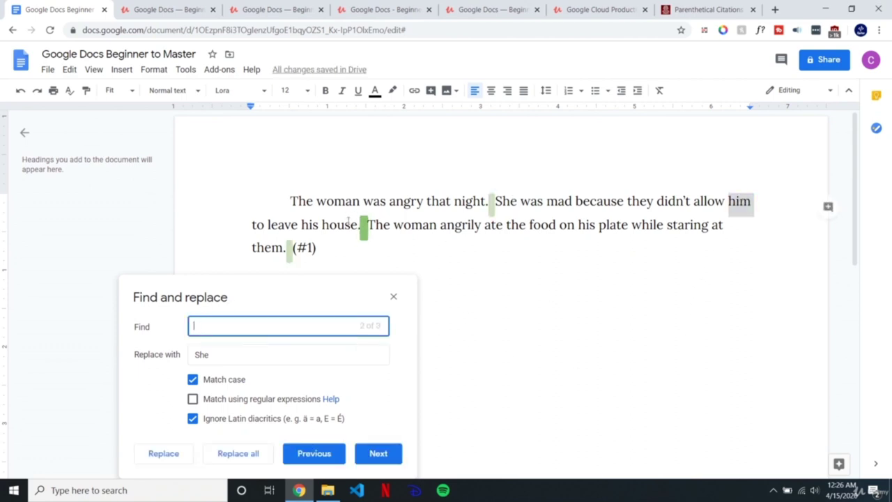
key("Tab")
key("BackSpace")
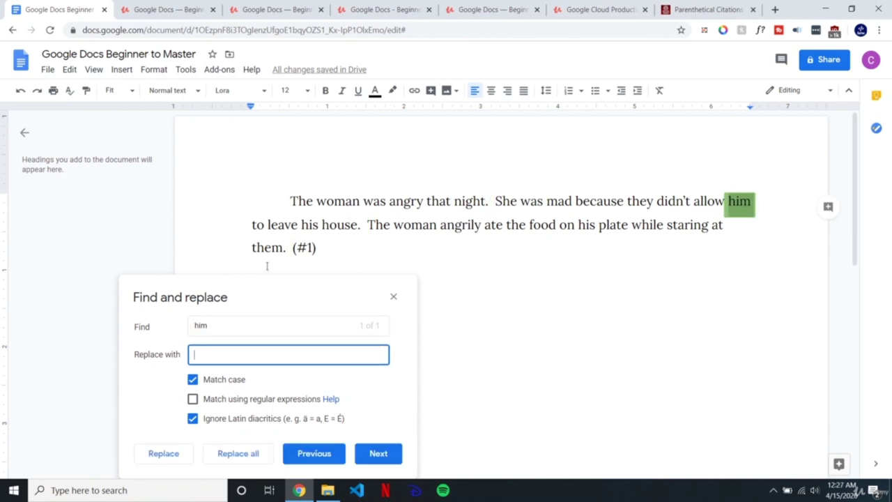
type("her")
left_click(245, 453)
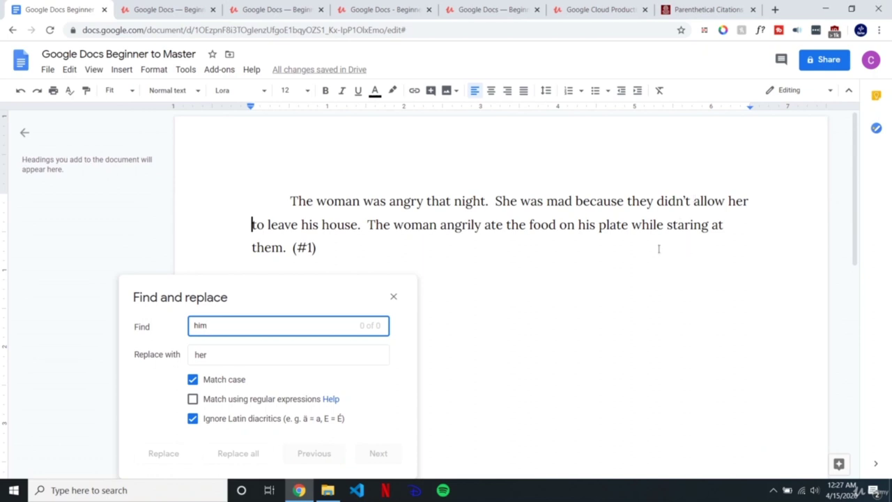
left_click_drag(328, 295, 738, 269)
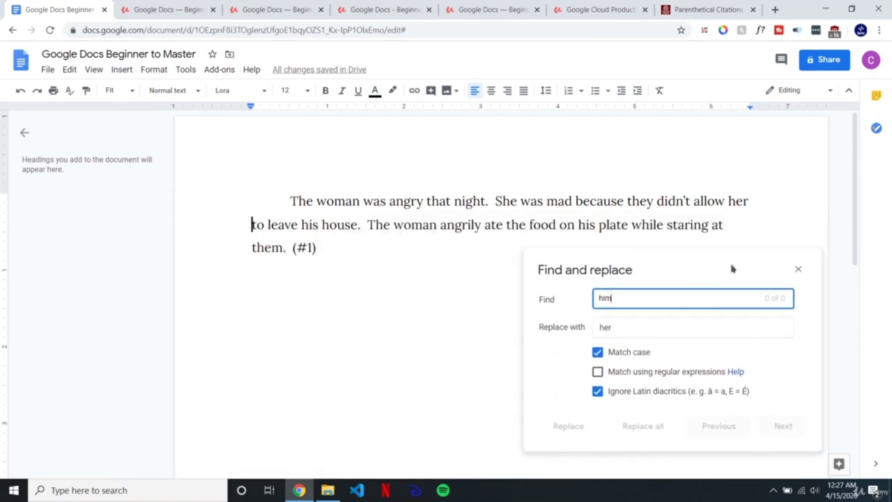
left_click_drag(314, 251, 296, 250)
left_click(317, 250)
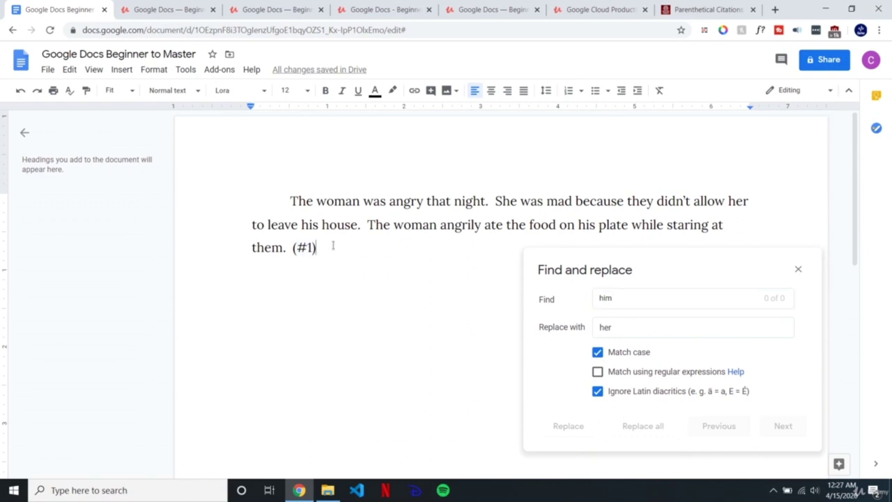
mouse_move(319, 250)
left_mouse_down()
mouse_move(289, 246)
mouse_move(307, 249)
left_mouse_up()
left_click(318, 249)
left_click_drag(311, 248, 299, 250)
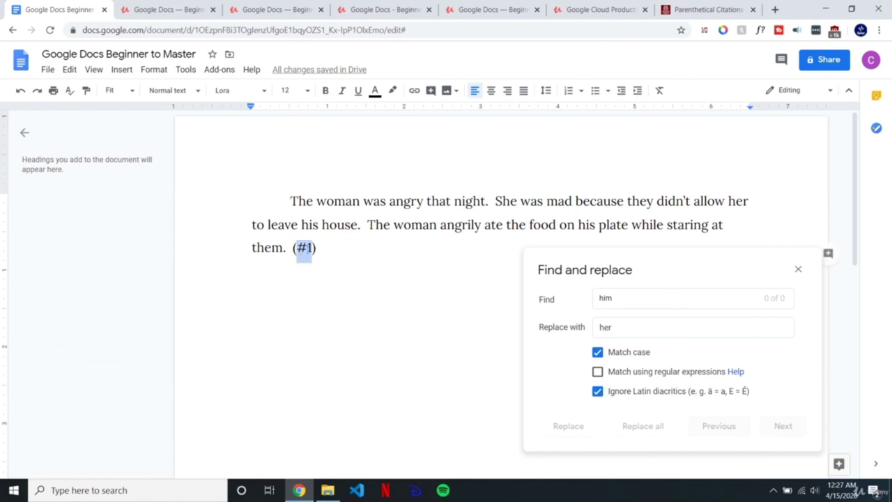
left_click(312, 249)
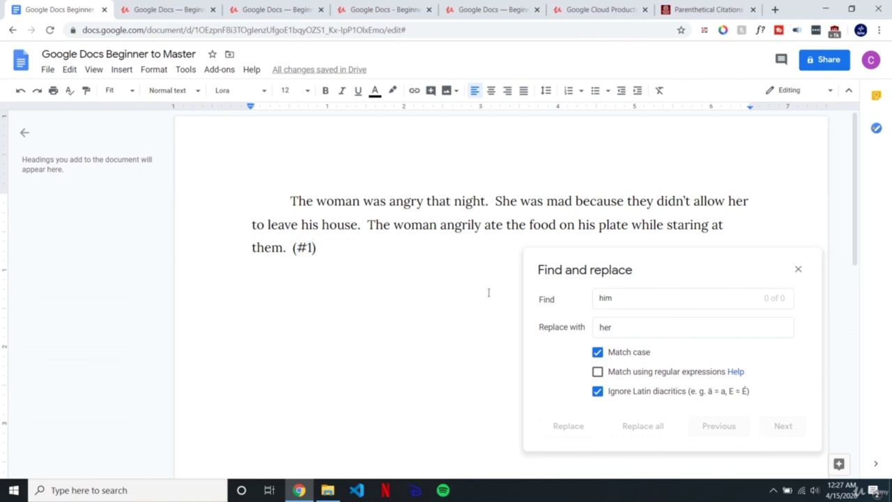
left_click(348, 255)
left_click_drag(333, 251, 293, 251)
left_click(309, 264)
left_click_drag(311, 249, 367, 225)
left_click(332, 255)
left_click_drag(313, 248, 295, 249)
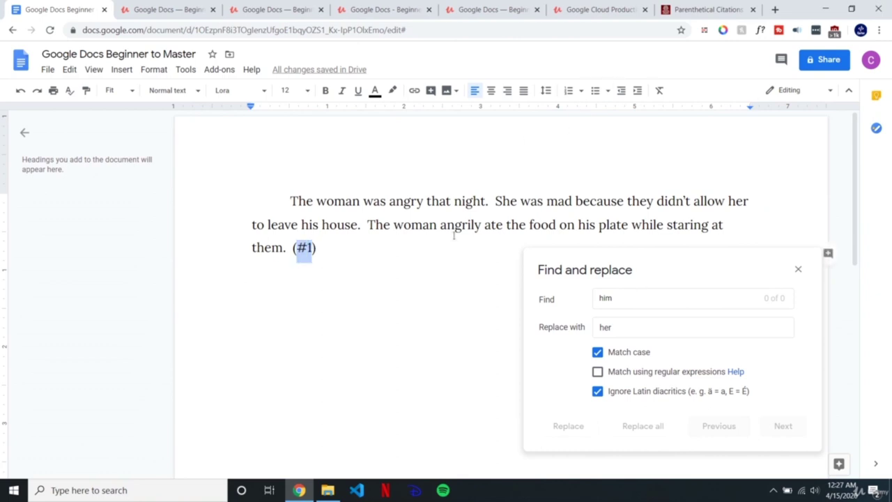
left_click(364, 265)
left_click(628, 297)
Step: Replace the (#1) marker with the pasted author-and-page citation for page 109, then close the dialog
key("BackSpace")
type("()")
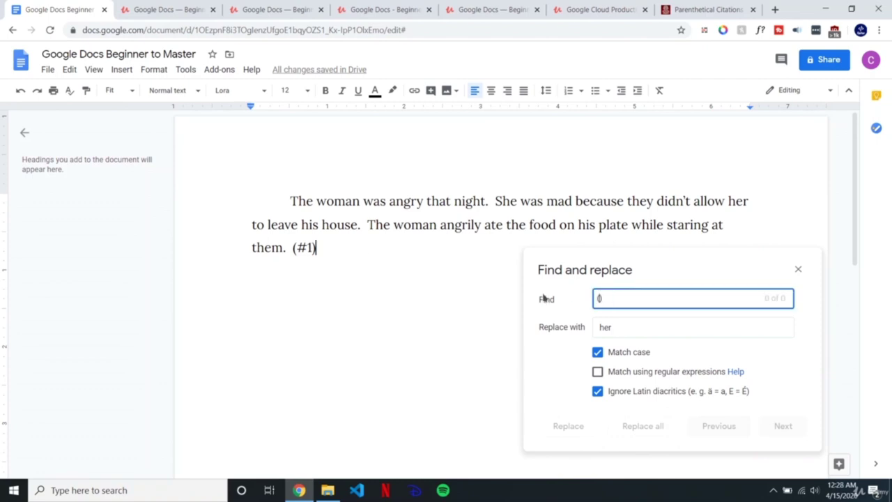
type("#1")
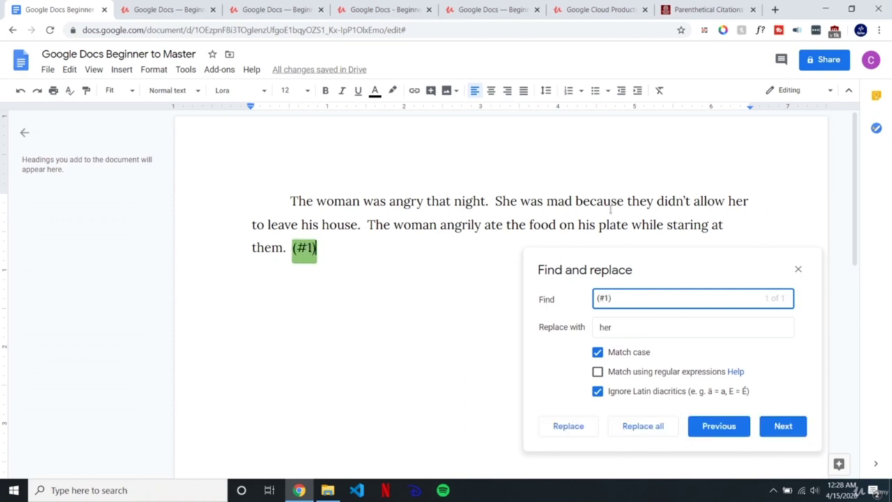
left_click(628, 325)
type("(")
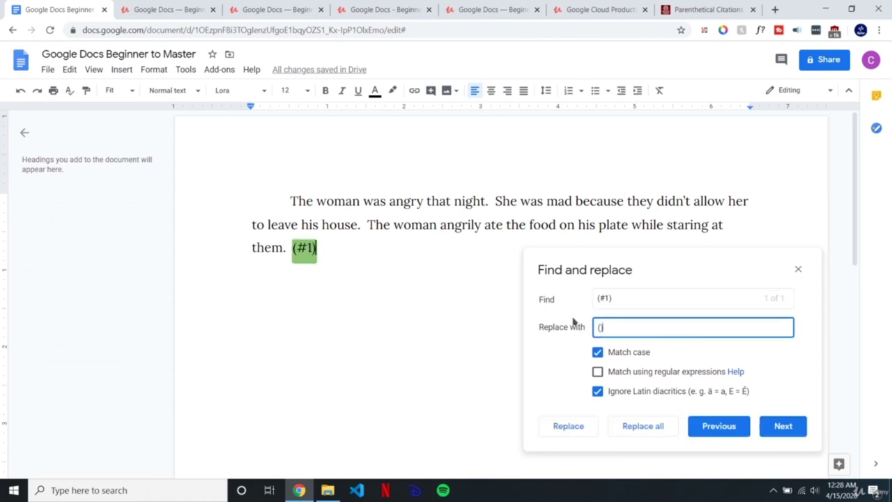
type("Gibaldi 109")
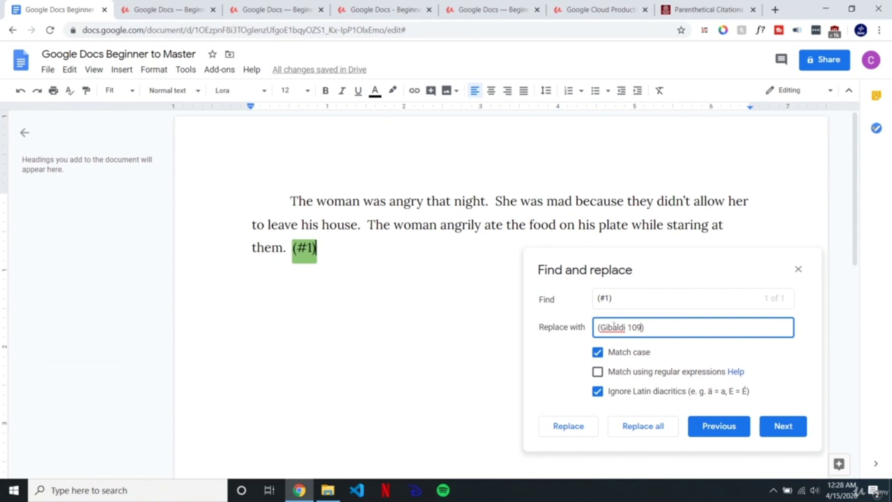
left_click_drag(598, 327, 651, 324)
left_click(651, 324)
left_click(643, 426)
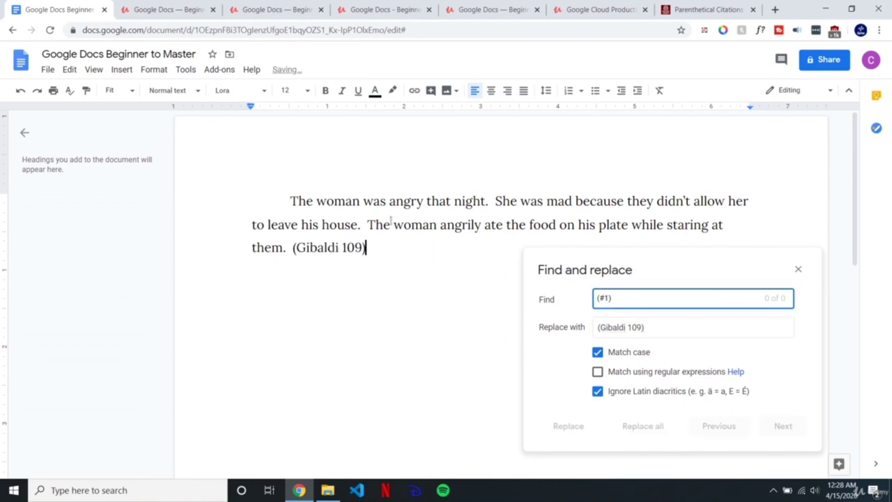
left_click(798, 269)
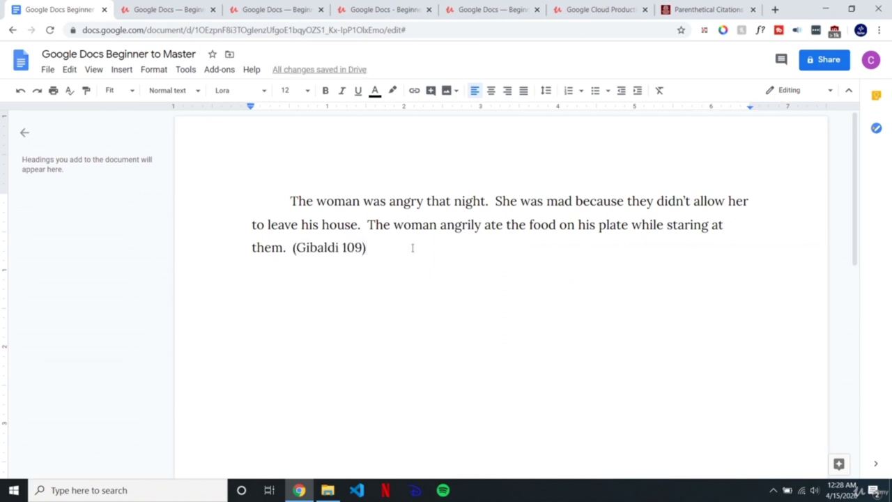
Step: Type a new (#1) marker, undo it, and check the new citation text
key("Up")
type("()")
key("Left")
type("#1")
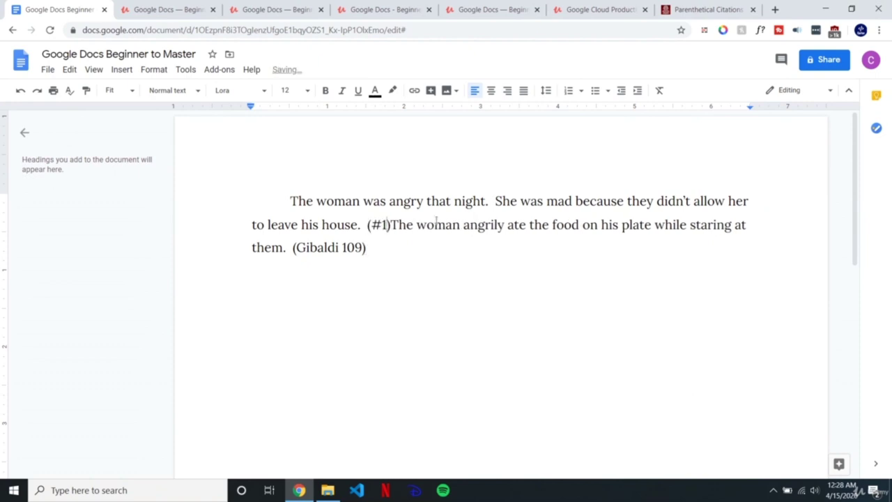
key("ctrl+z")
key("ctrl+z")
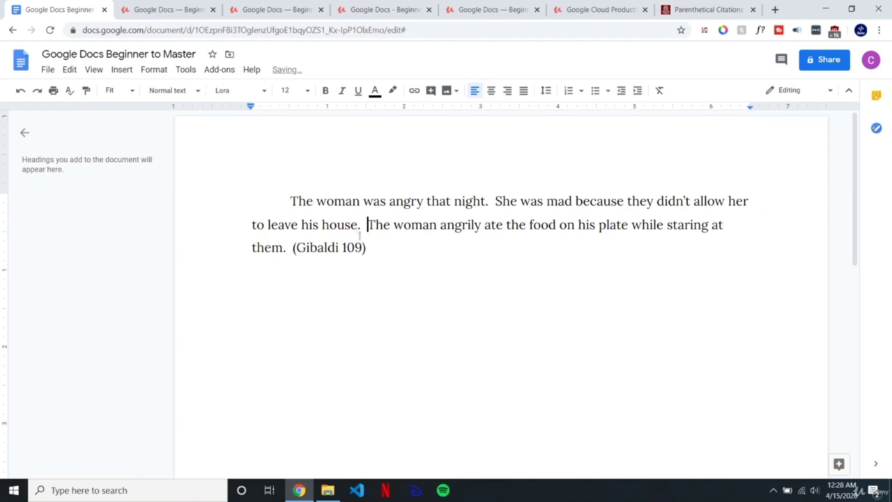
left_click_drag(362, 248, 298, 250)
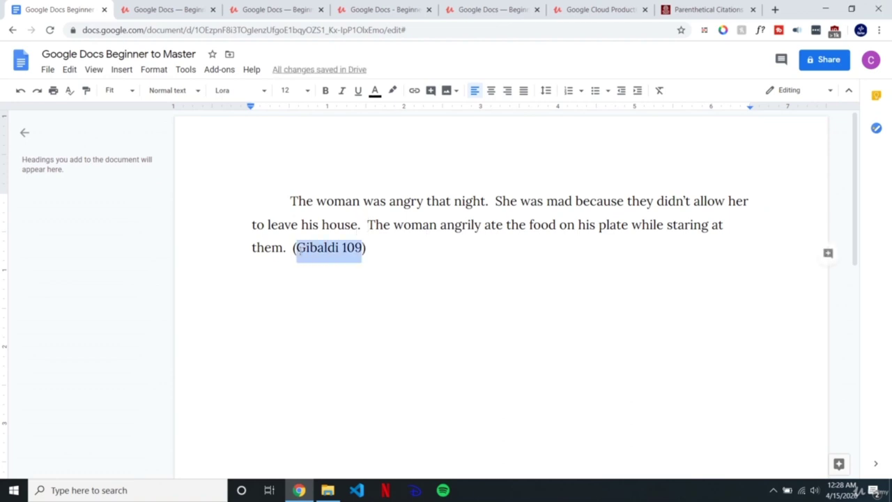
left_click(382, 248)
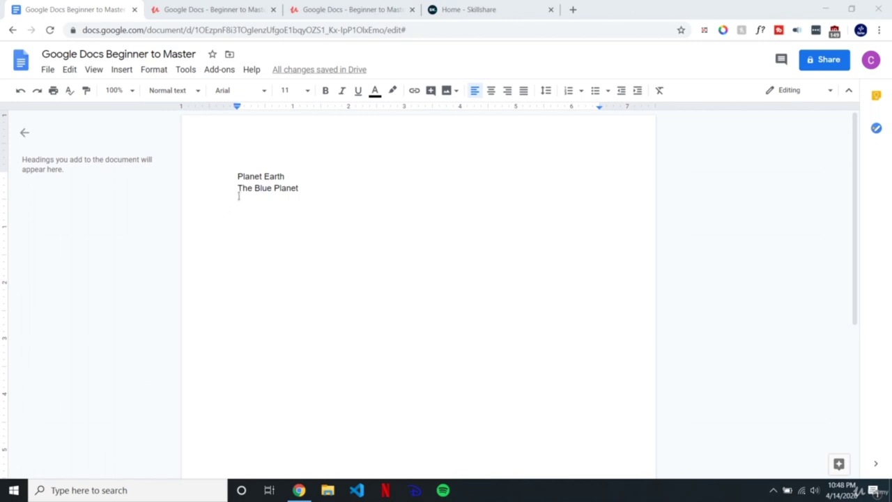
Step: Apply the Title paragraph style to Planet Earth
double_click(289, 176)
left_click(311, 175)
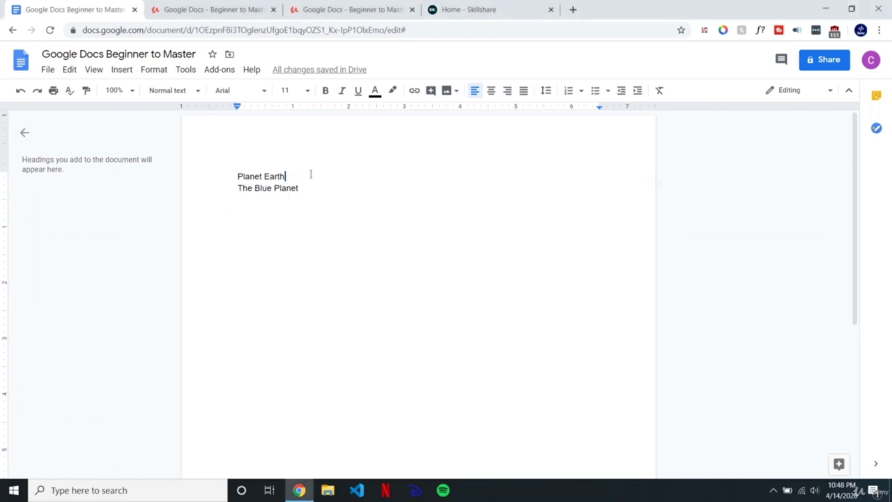
double_click(305, 176)
key("shift+Left")
key("shift+Left")
key("shift+Left")
key("shift+Left")
key("shift+Left")
key("shift+Left")
key("shift+Left")
key("shift+Left")
key("shift+Left")
key("shift+Left")
key("shift+Left")
key("shift+Left")
key("shift+Left")
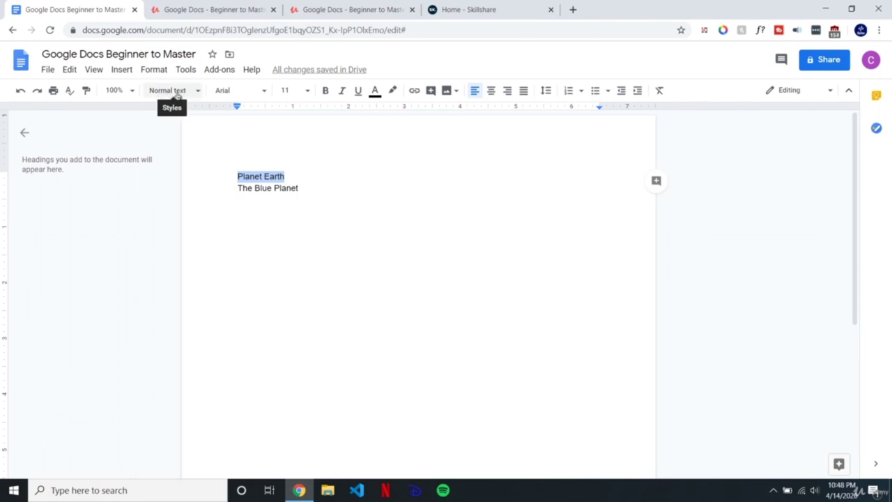
left_click(179, 95)
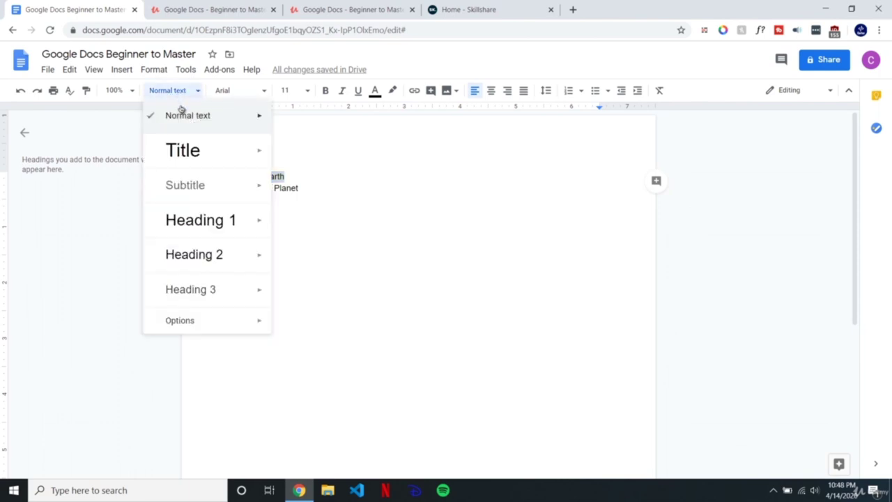
left_click(185, 151)
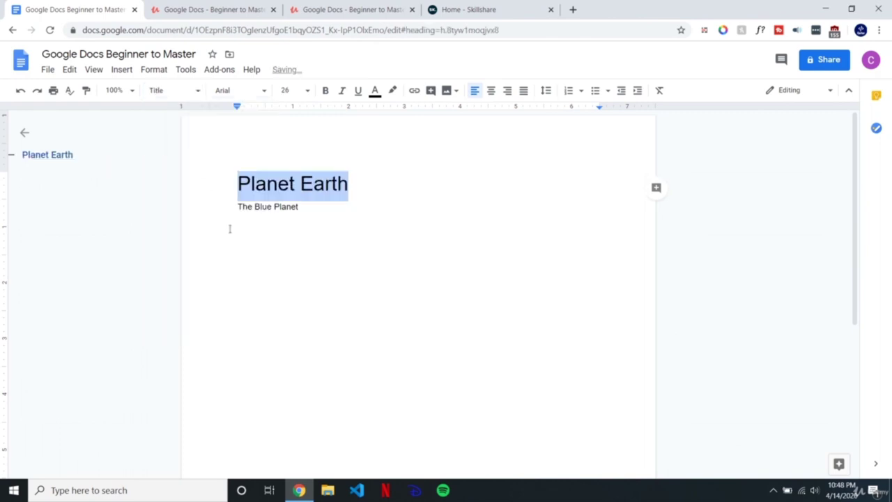
left_click_drag(383, 185, 203, 187)
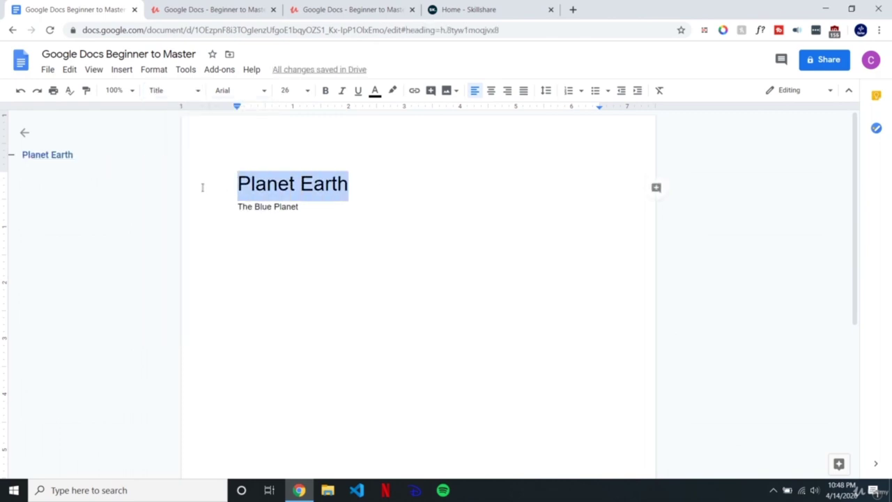
left_click(332, 209)
Step: Apply the Subtitle paragraph style to The Blue Planet, leaving its colour unchanged
left_click(279, 184)
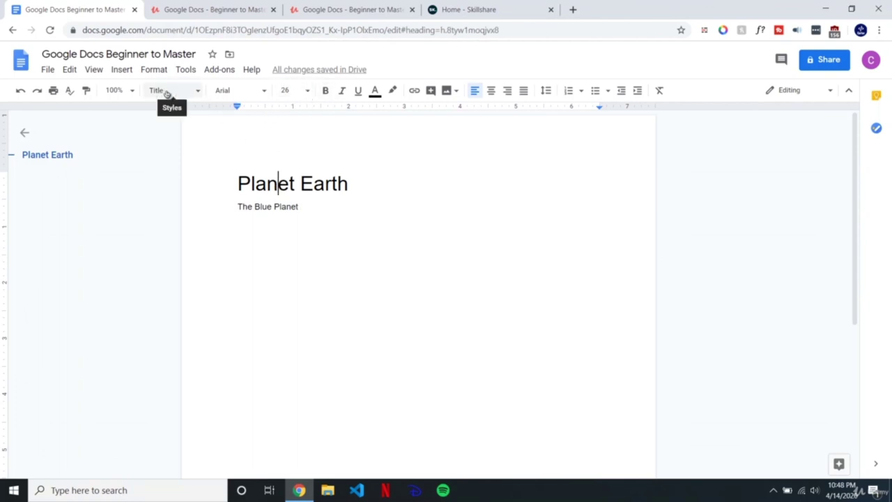
left_click(309, 209)
left_click_drag(312, 213, 231, 212)
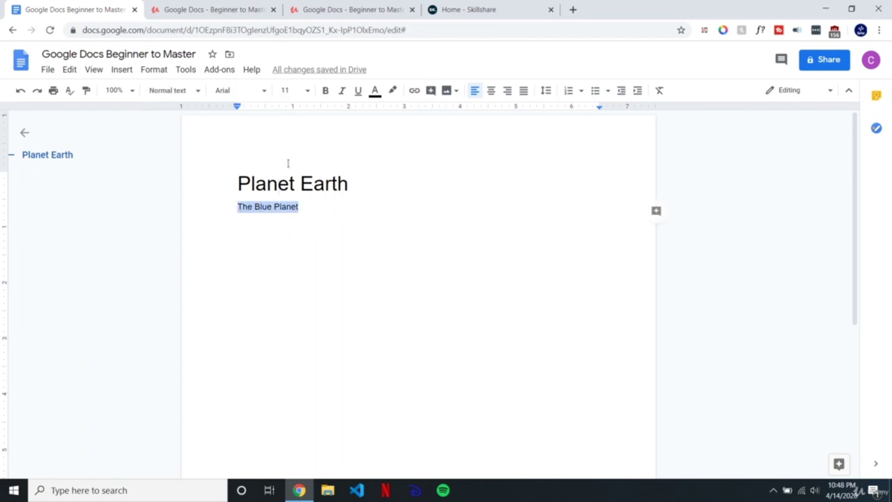
left_click(174, 91)
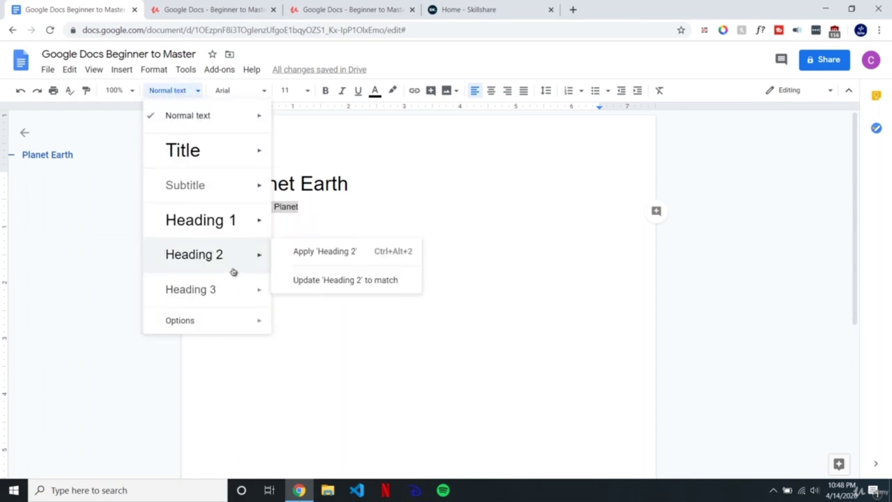
left_click(185, 186)
left_click(335, 200)
left_click(338, 213)
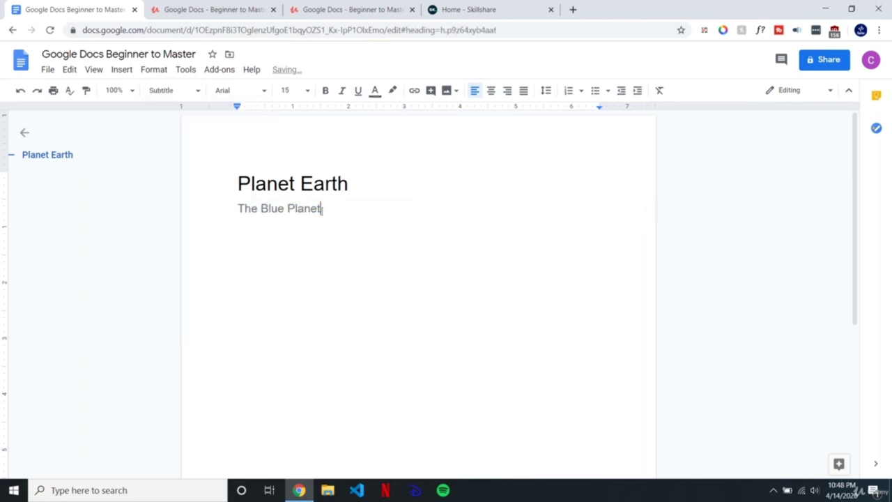
left_click_drag(329, 214, 237, 209)
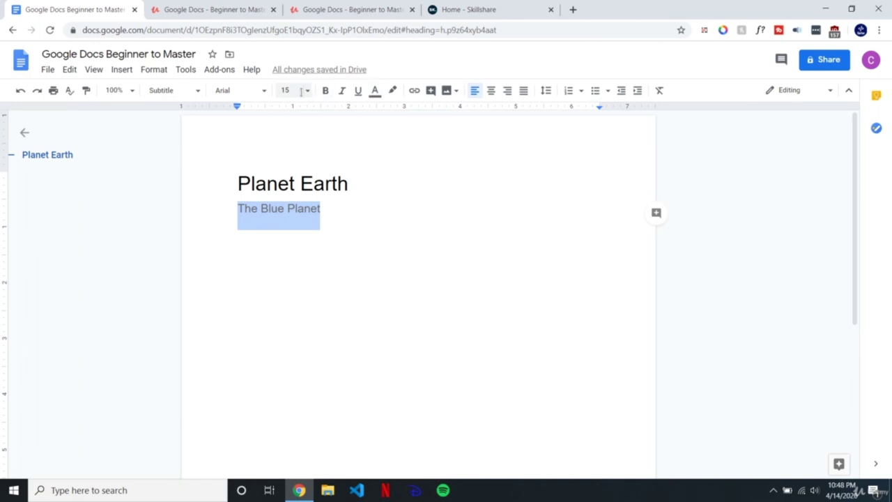
left_click(375, 91)
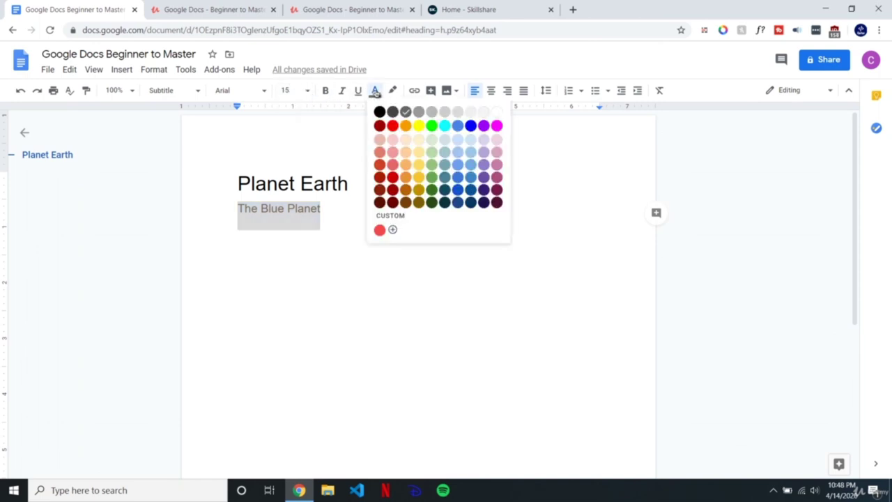
left_click(332, 219)
left_click_drag(237, 183, 350, 185)
left_click(344, 221)
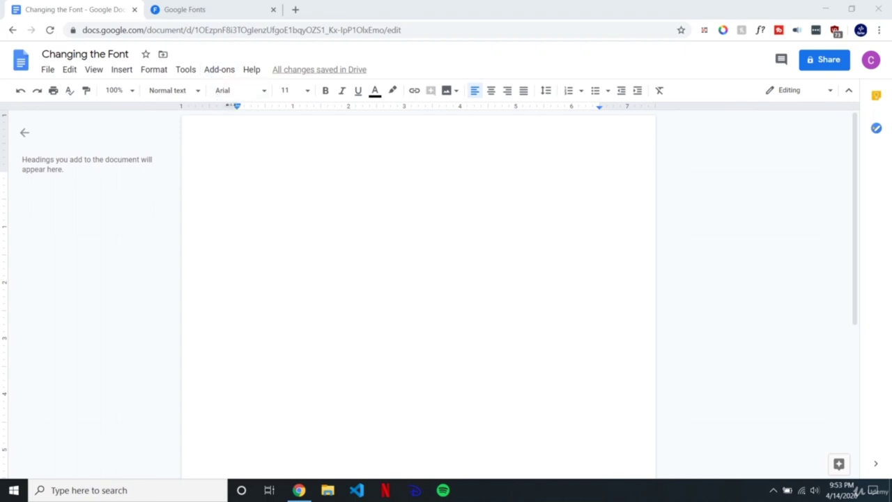
Step: Type 'Changing the Font in Google Docs', fixing the 'FOnt' typo, and select 'Changing the Font'
left_click(250, 183)
key("ctrl+a")
left_click(324, 275)
type("Cha")
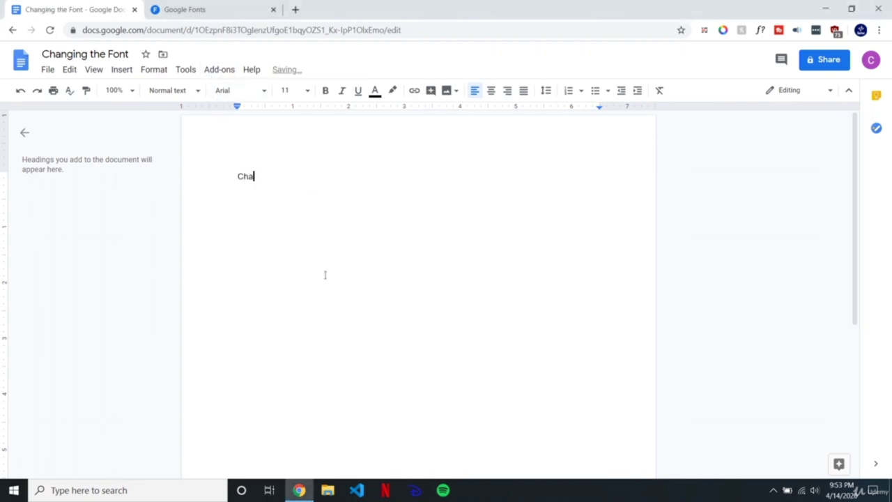
type("nging the Font in Google Docs")
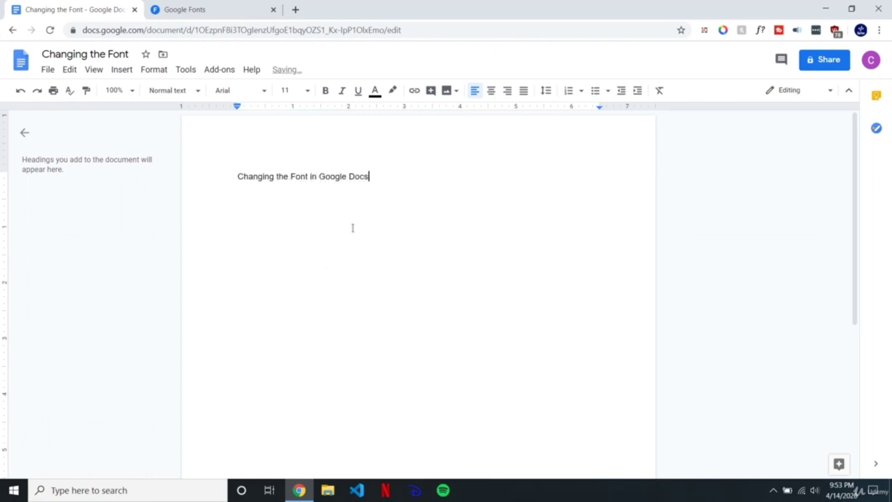
left_click(237, 91)
left_click(259, 91)
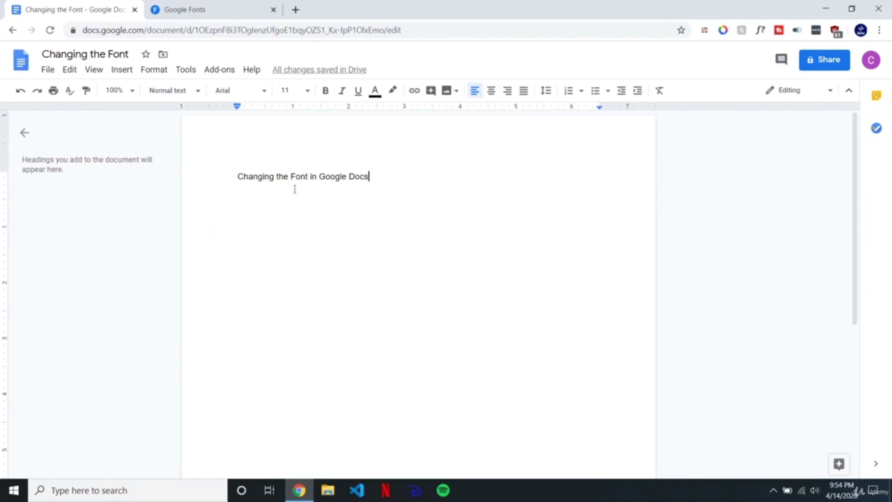
left_click_drag(312, 176, 236, 177)
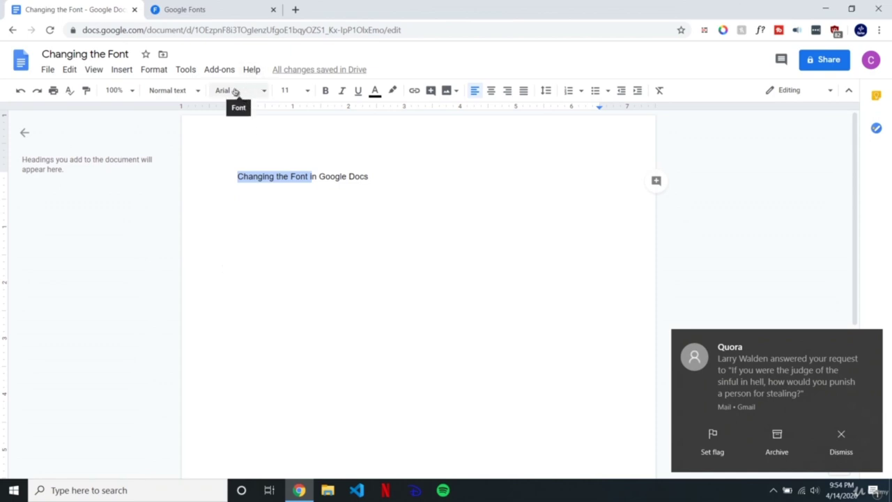
Step: Try the Caveat font on 'Changing the Font', then reselect the heading line
left_click(236, 91)
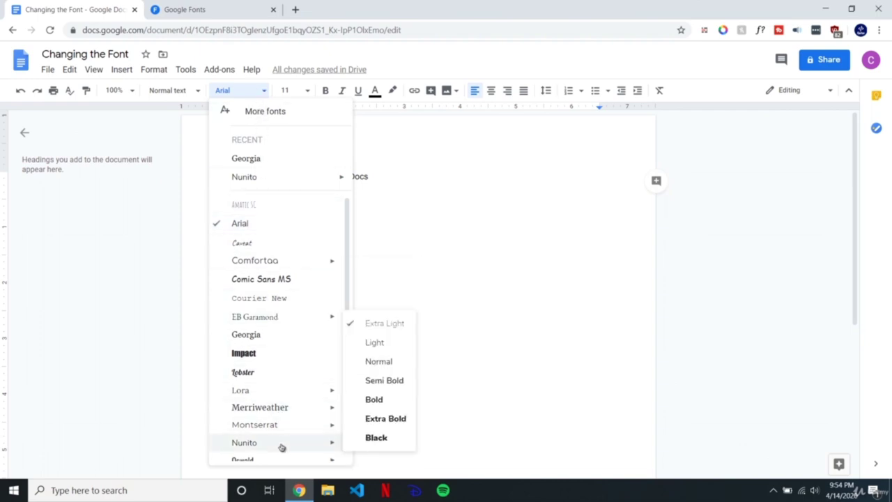
left_click(274, 244)
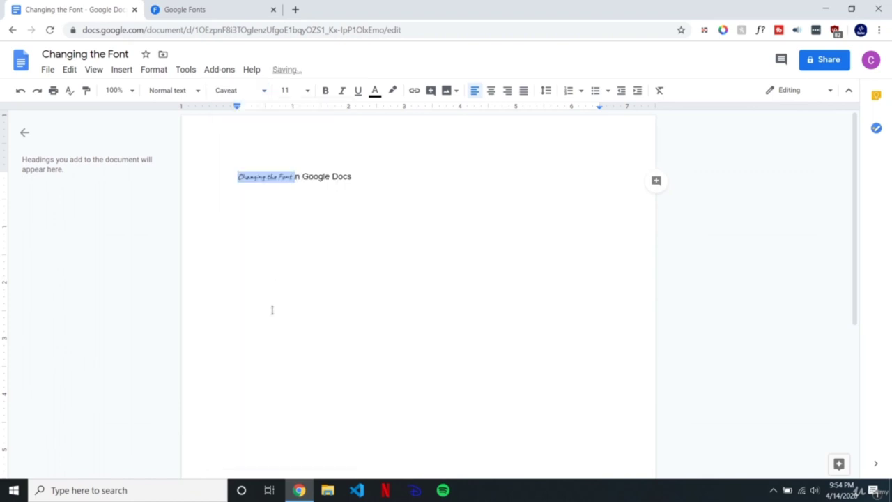
left_click(279, 178)
left_click_drag(238, 178, 360, 175)
left_click(302, 177)
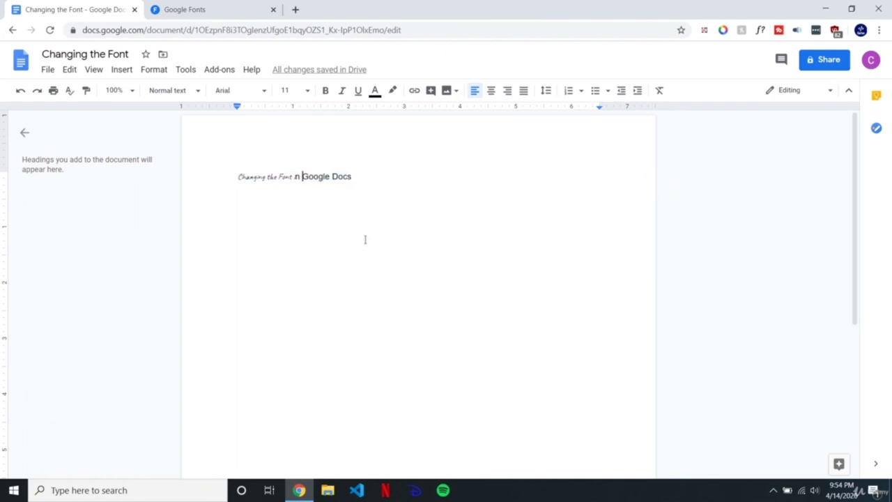
Step: Select all and apply bold Comfortaa to the whole heading line
key("ctrl+a")
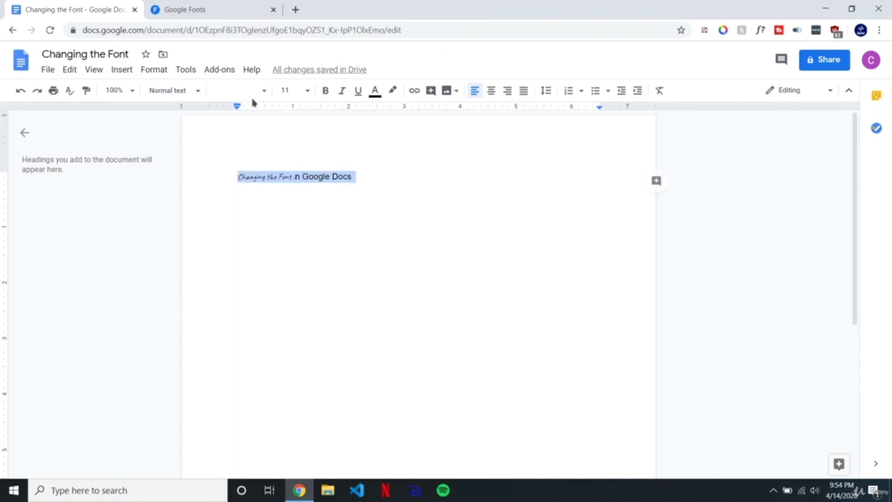
left_click(253, 96)
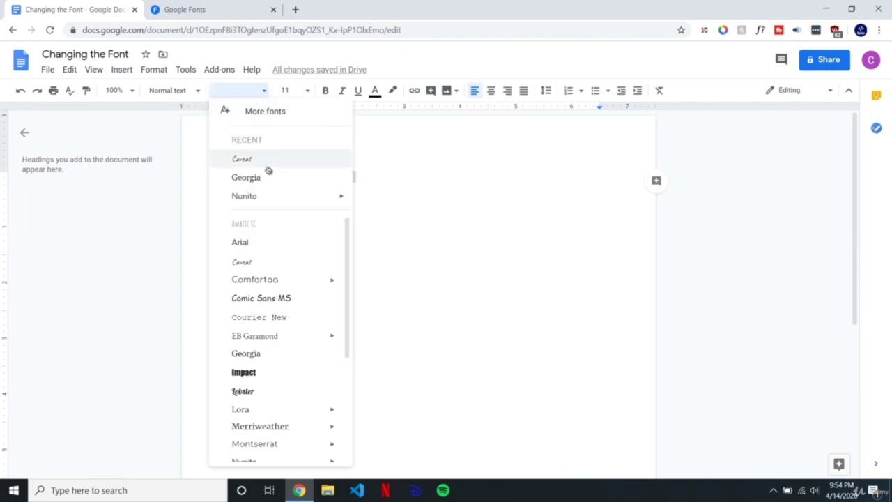
mouse_move(301, 281)
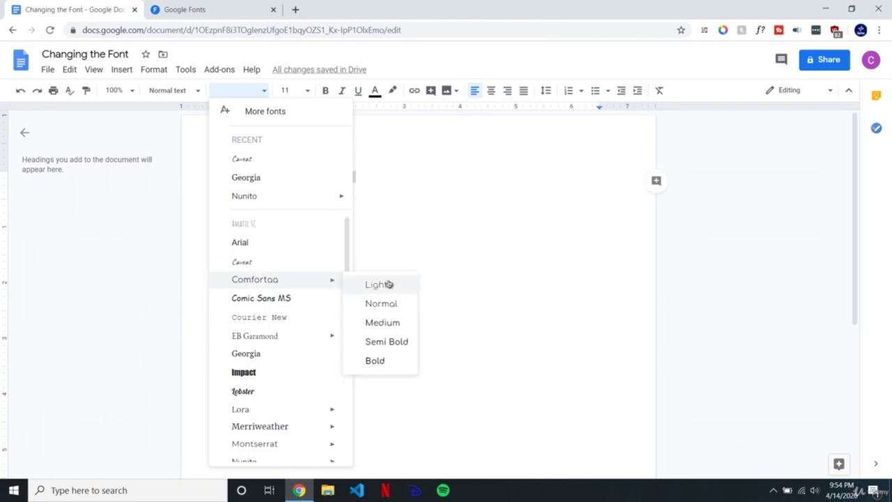
left_click(375, 362)
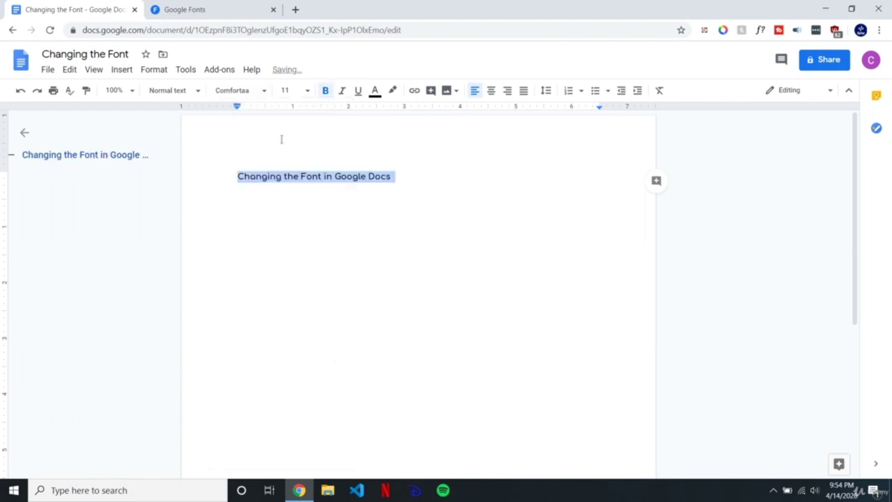
Step: Reselect the whole heading line and scroll through the font list
left_click(292, 176)
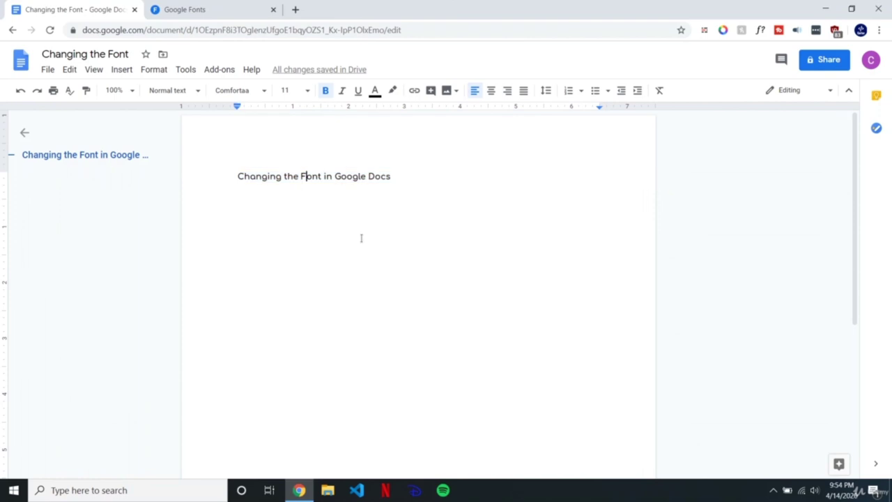
key("ctrl+a")
key("Left")
key("shift+Right")
left_click(389, 177)
key("ctrl+a")
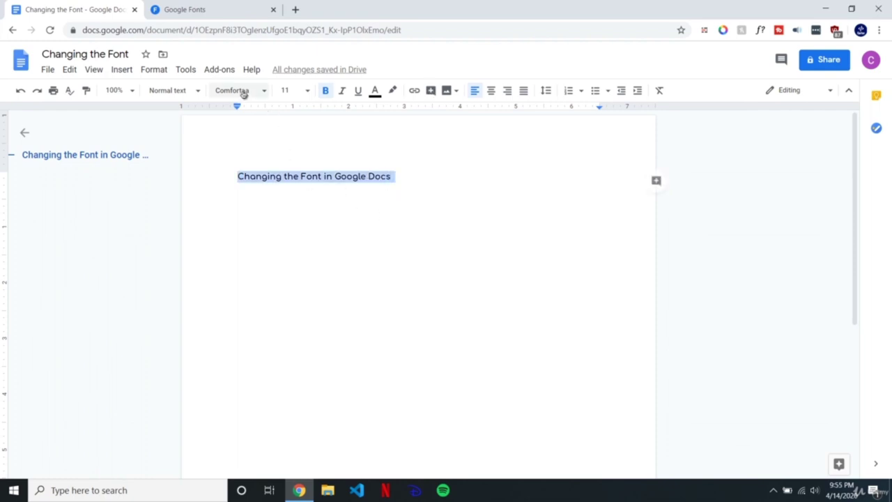
left_click(243, 95)
left_click_drag(348, 285, 348, 244)
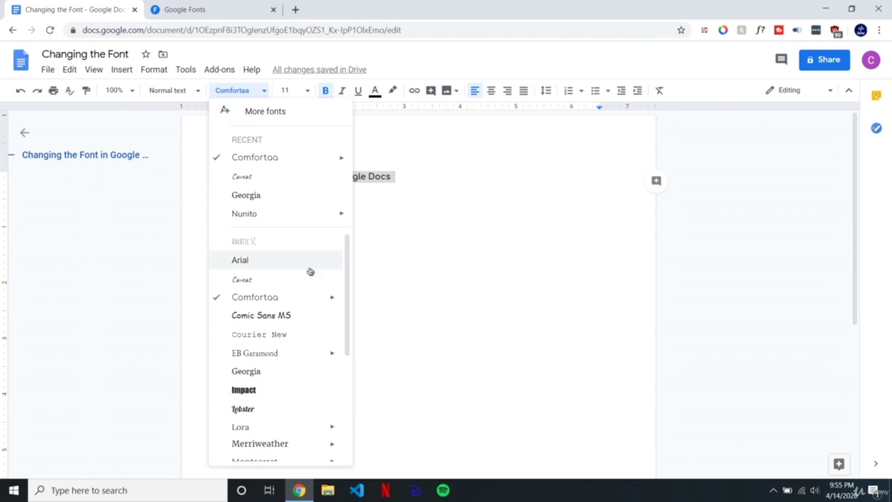
Step: In More fonts, clear the 'Manrope' search, add Righteous, and confirm with OK
left_click(268, 114)
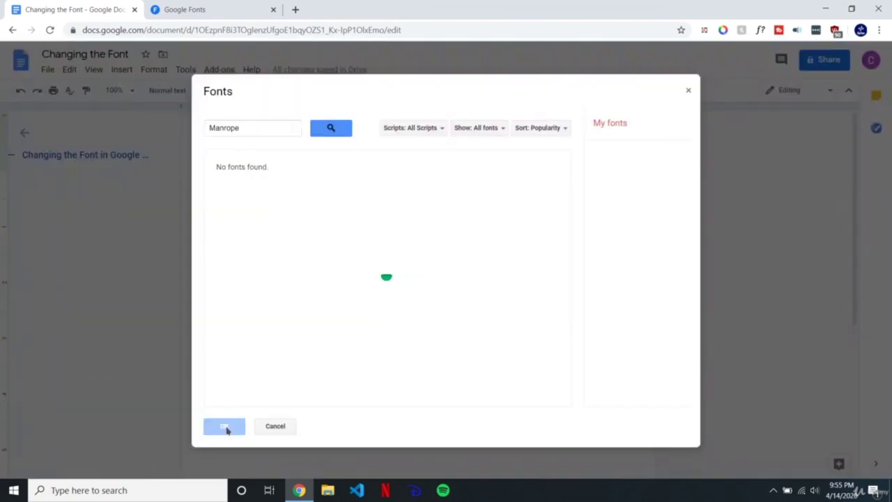
left_click(275, 126)
double_click(273, 128)
key("BackSpace")
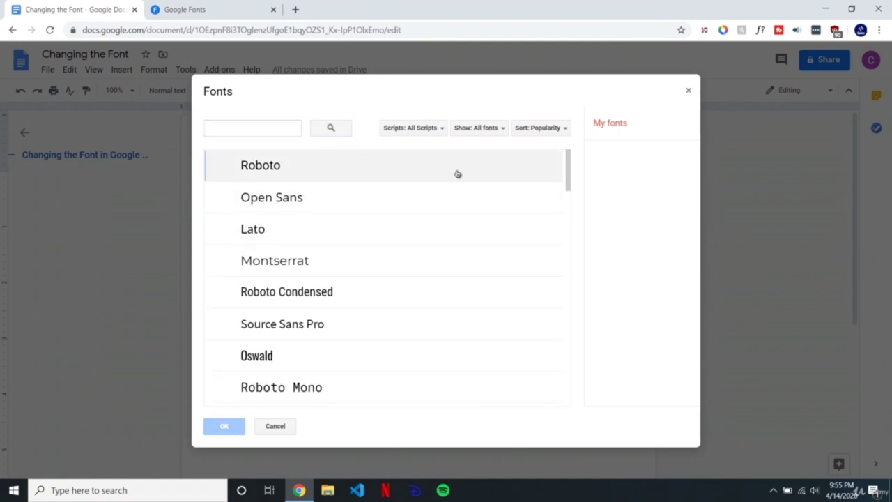
left_click_drag(568, 167, 567, 340)
scroll(563, 355, "down", 5)
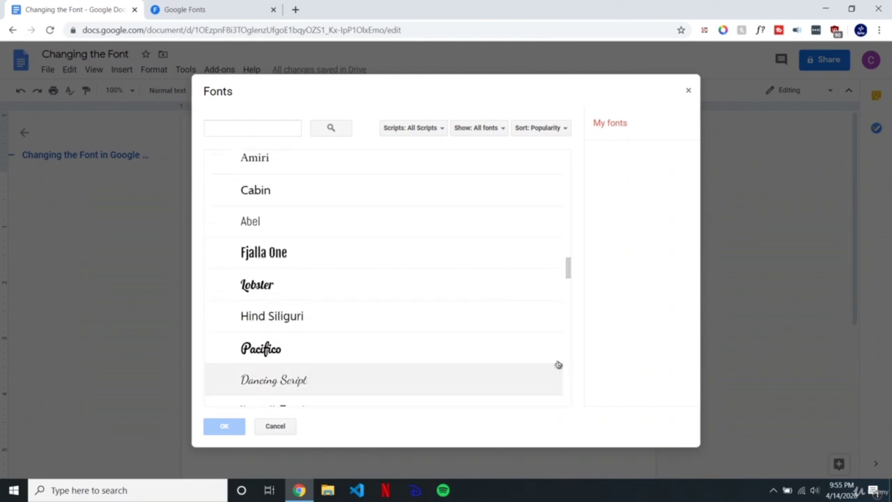
left_click_drag(569, 265, 569, 356)
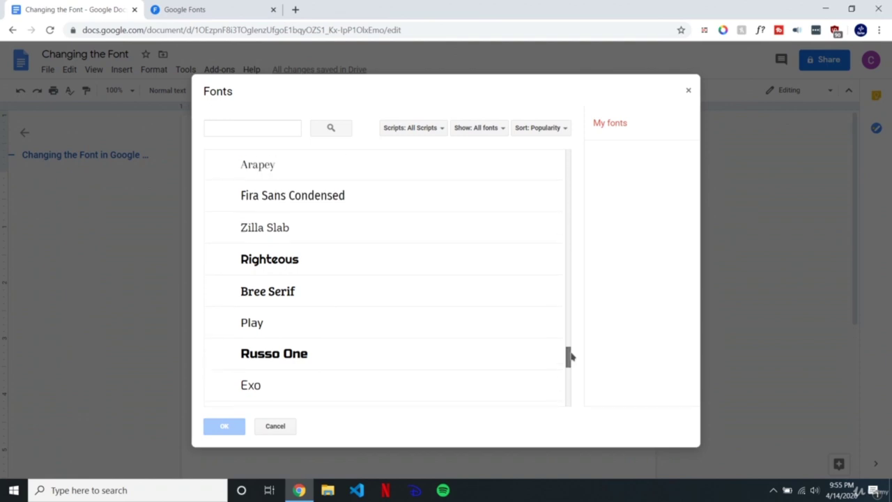
left_click(269, 273)
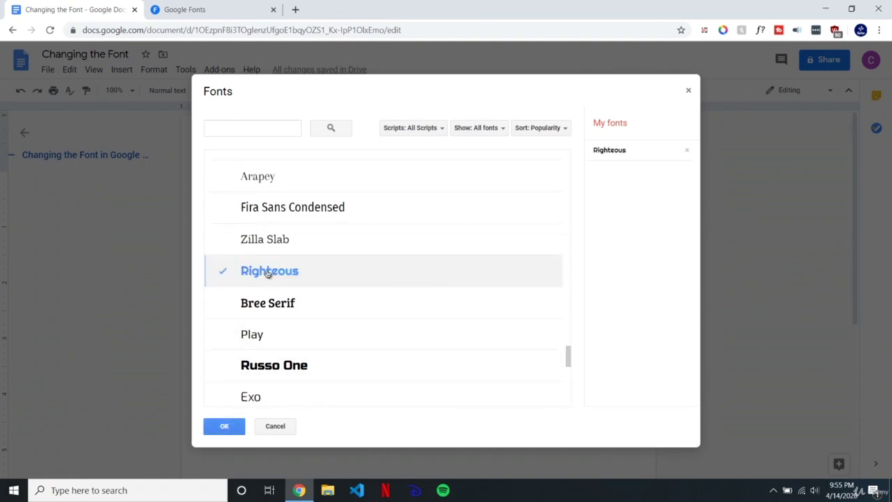
left_click(231, 427)
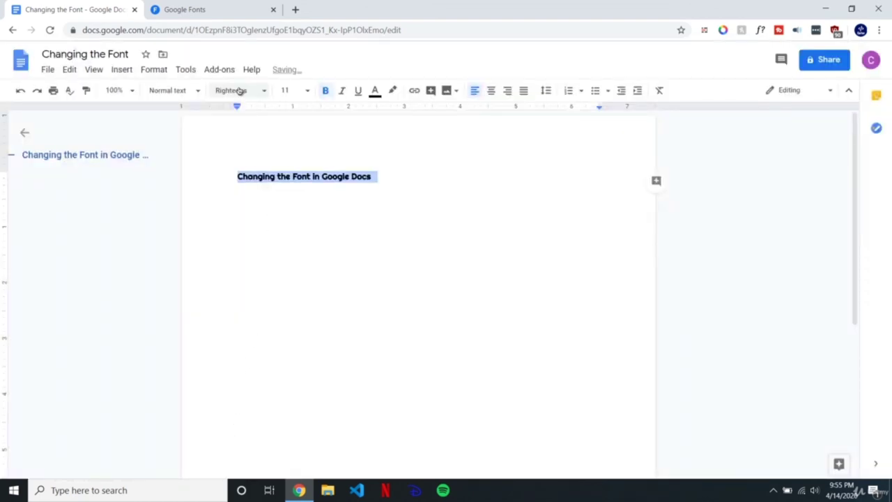
left_click(239, 92)
Step: Apply Righteous to the 'Changing the Font in Google Docs' title
scroll(279, 279, "down", 3)
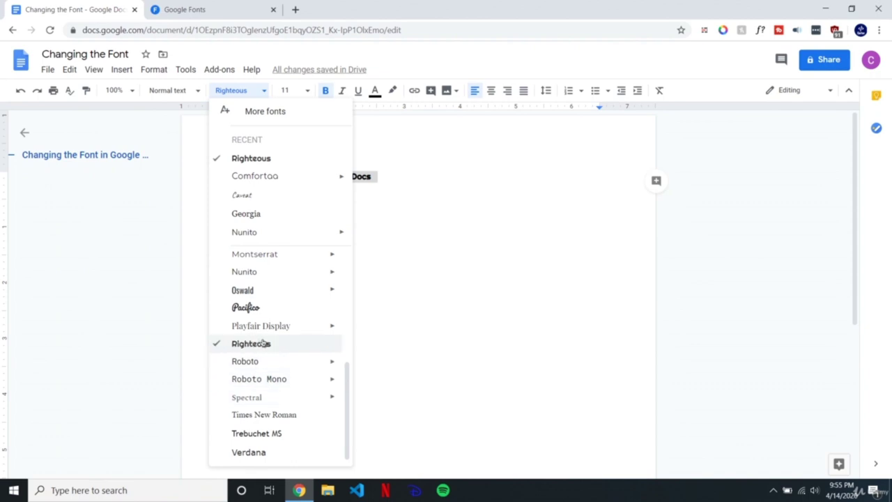
scroll(258, 334, "up", 5)
scroll(277, 402, "down", 3)
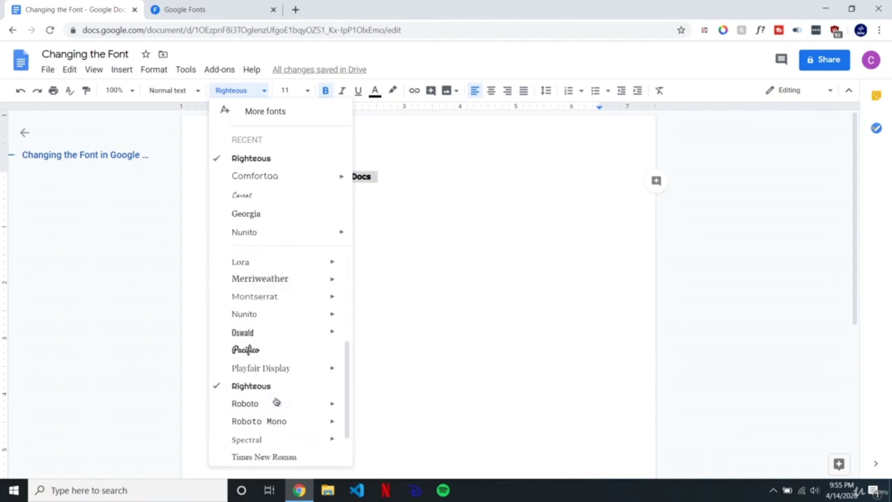
left_click(267, 385)
left_click_drag(392, 175, 237, 176)
left_click(244, 90)
scroll(283, 425, "down", 5)
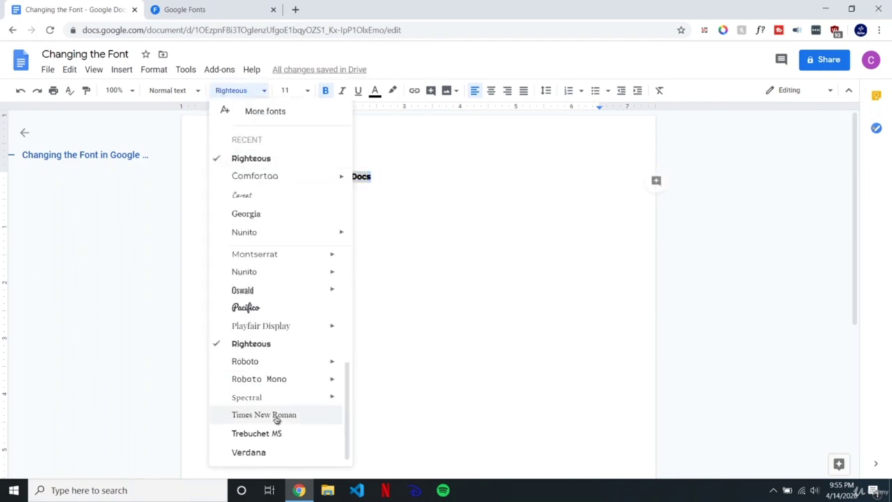
left_click(392, 167)
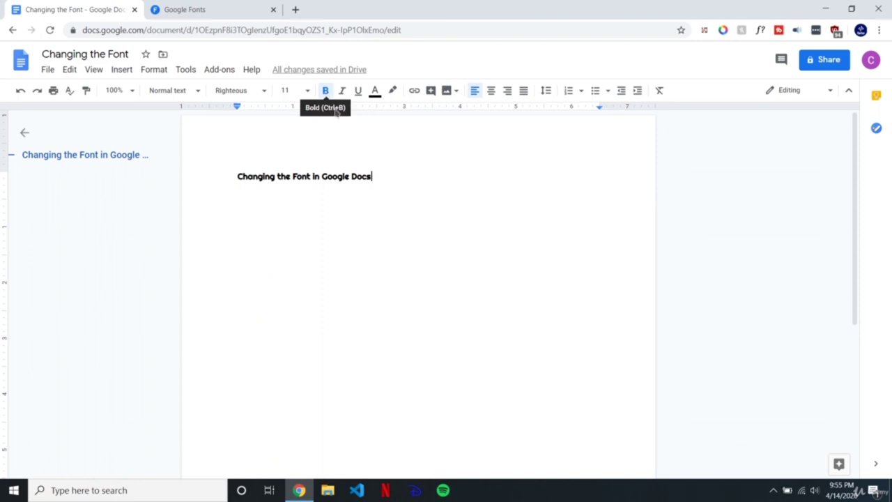
Step: Select the whole title and turn its bold off
key("ctrl+a")
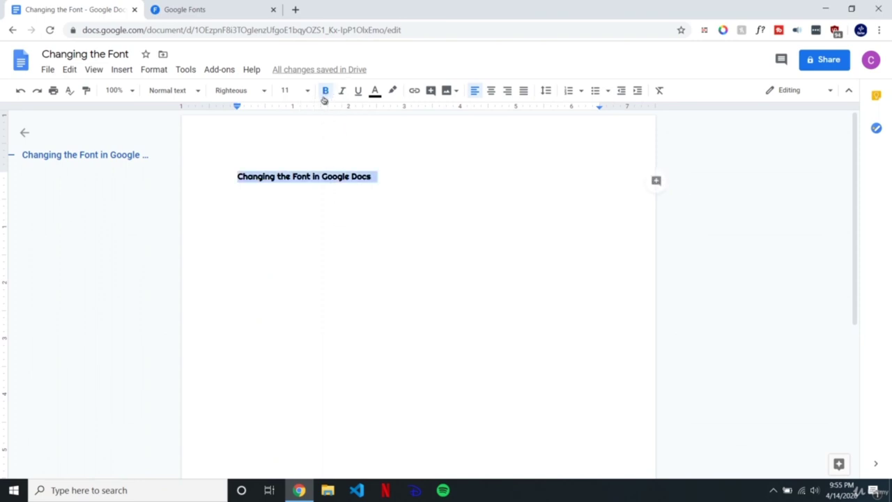
left_click(324, 91)
left_click(261, 300)
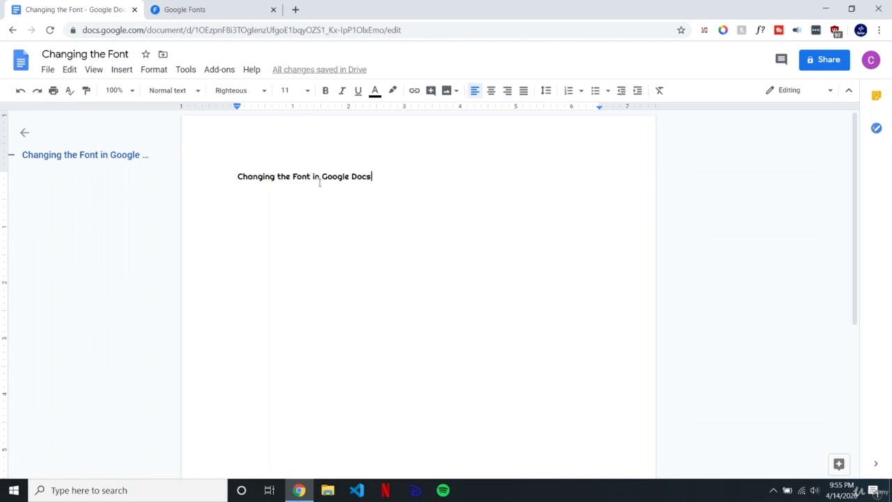
left_click(623, 500)
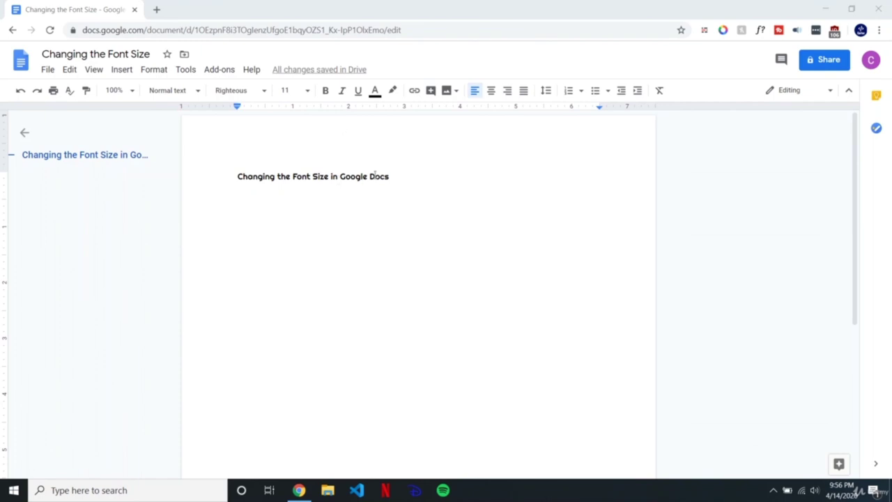
Step: Select the heading and set its font size to 37
double_click(415, 177)
left_click(450, 180)
left_click_drag(451, 180, 231, 218)
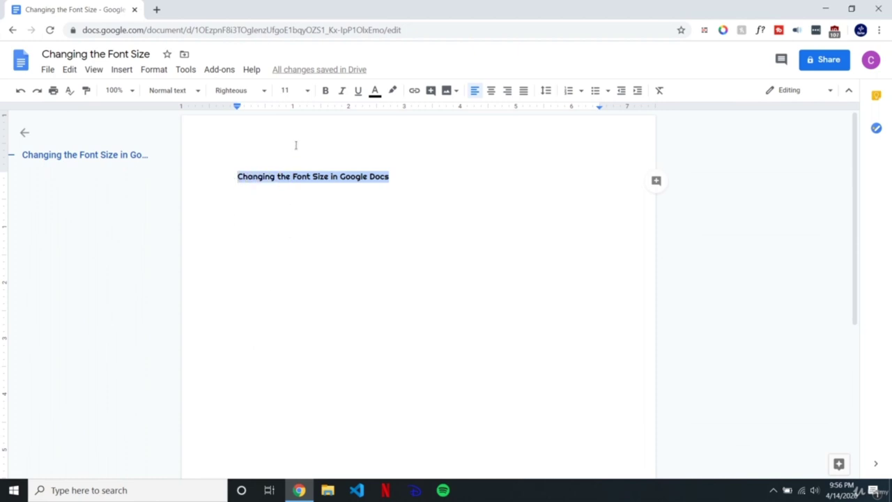
left_click(306, 91)
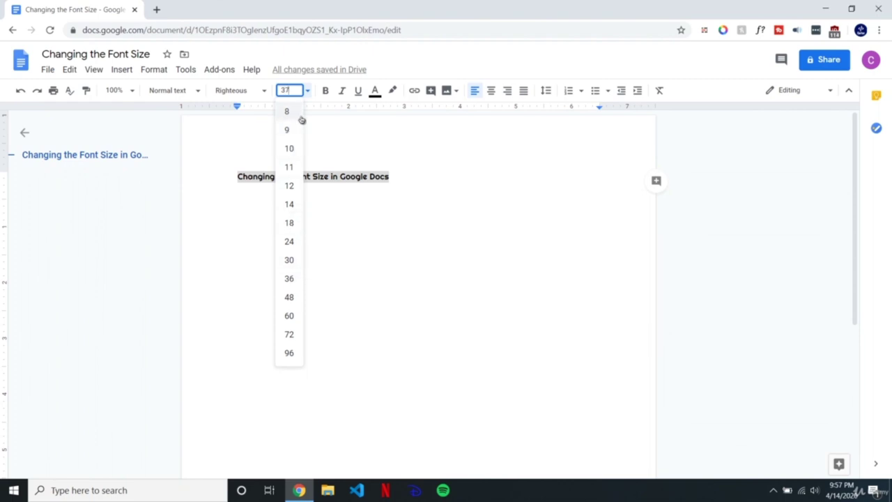
key("Return")
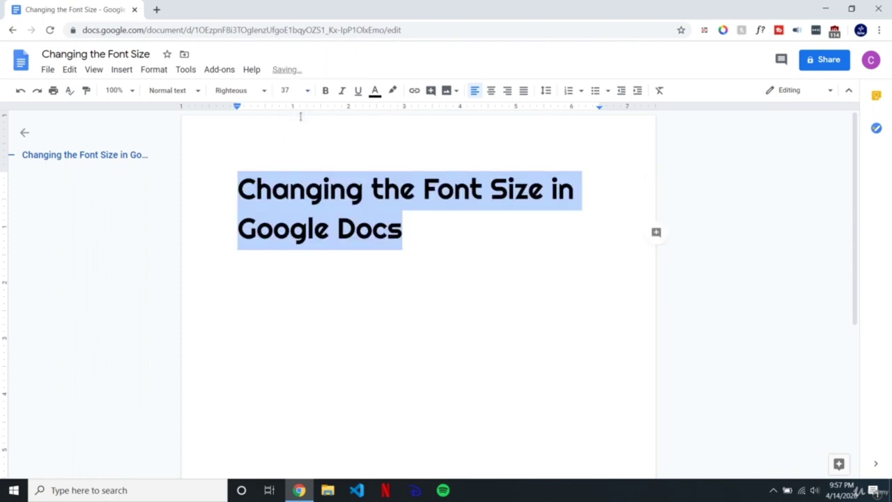
Step: Reselect the heading and pick 48 from the font size list
left_click(448, 244)
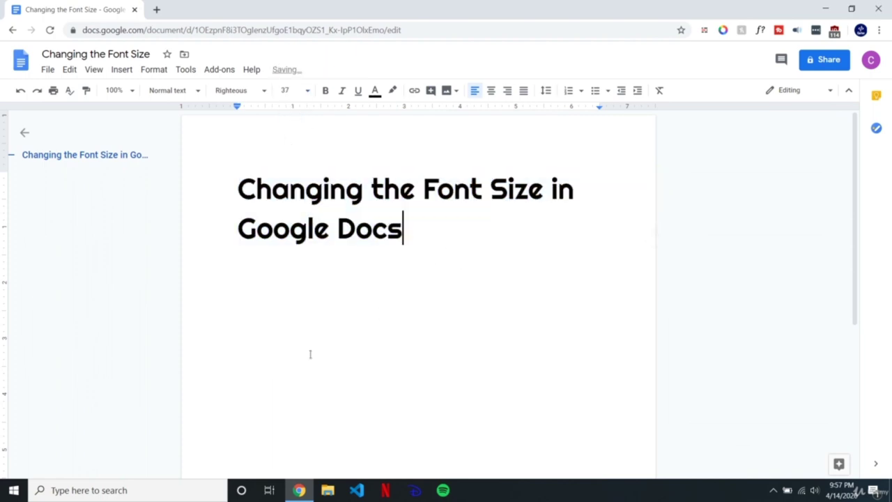
key("ctrl+a")
left_click(309, 93)
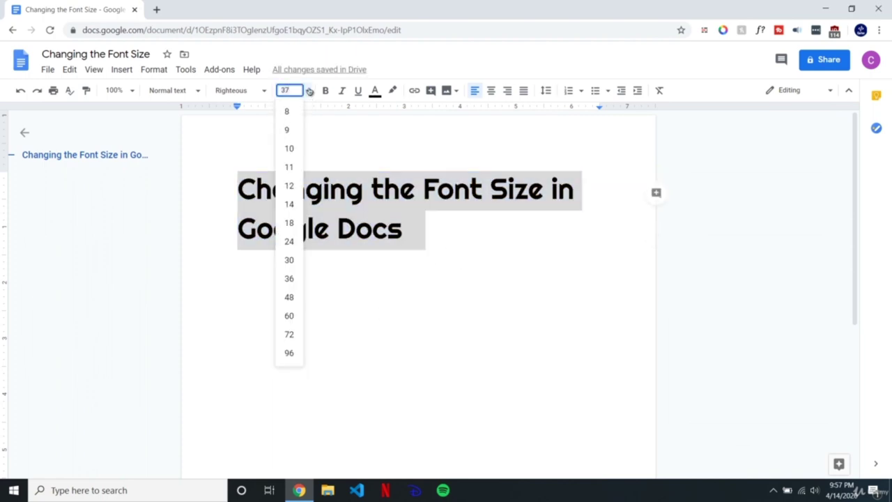
left_click(289, 297)
Step: Inspect the 48 pt heading by selecting parts of it, ending on 'Changing'
left_click(467, 237)
left_click_drag(589, 249, 251, 153)
left_click(380, 202)
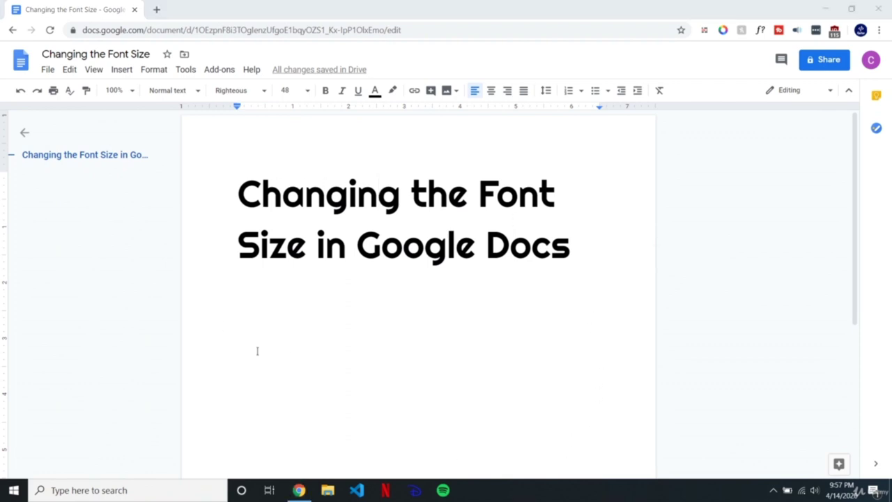
left_click_drag(286, 247, 476, 247)
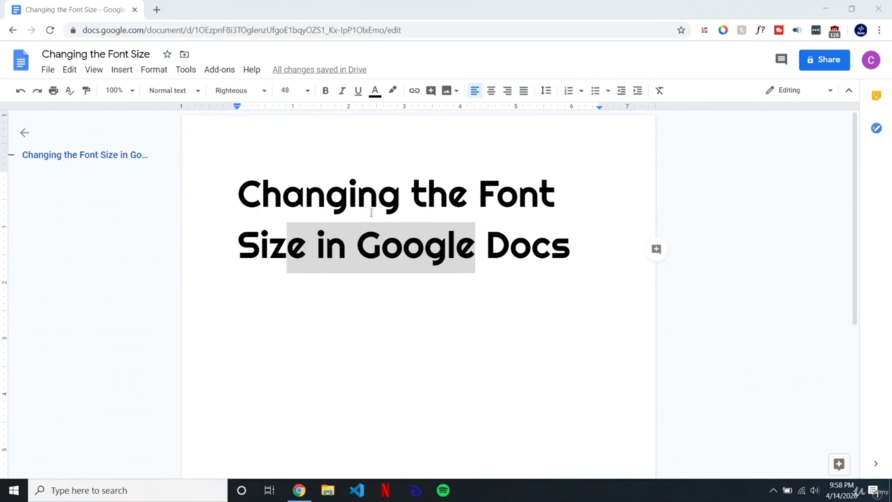
left_click(247, 188)
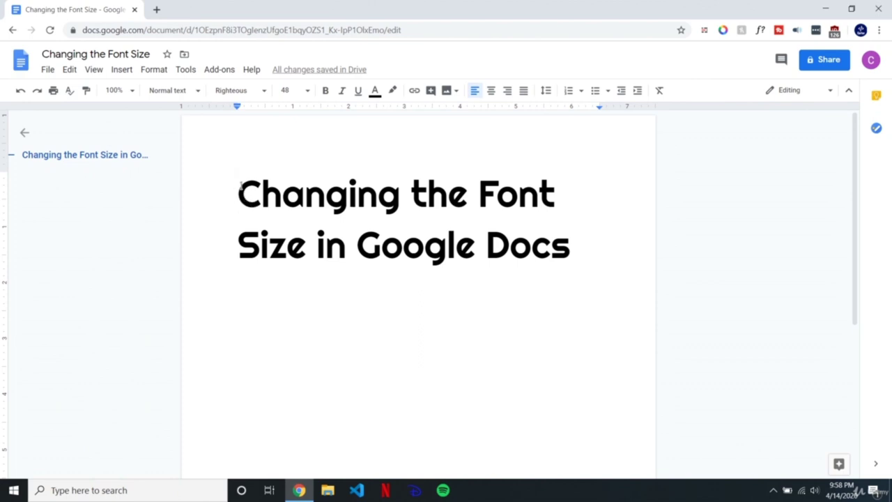
left_click_drag(239, 192, 402, 193)
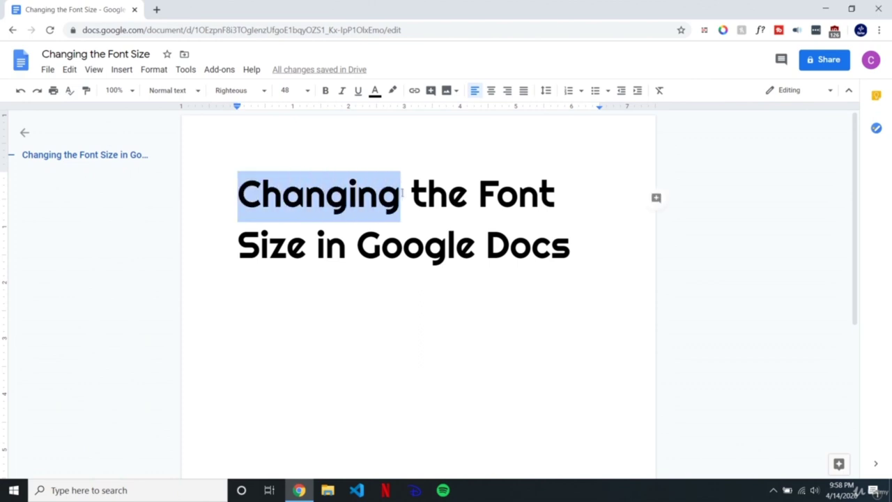
Step: Bold the words 'Google Docs' in the Righteous 48 heading
left_click(417, 228)
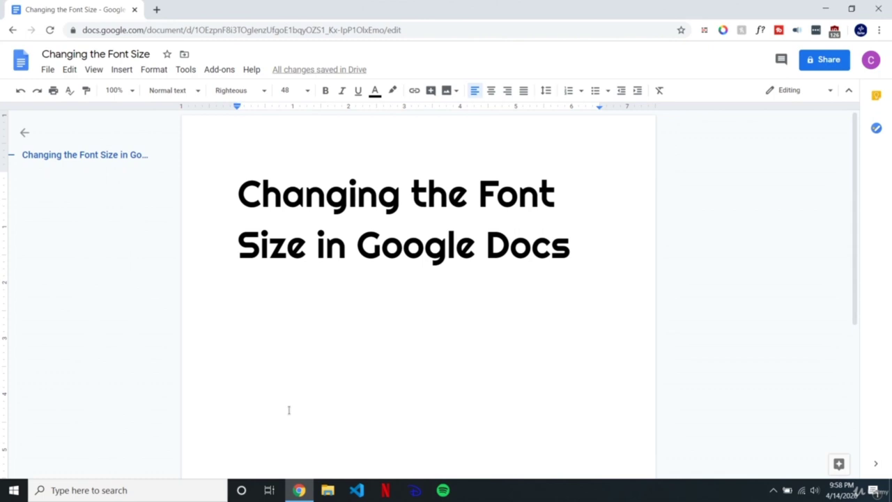
key("ctrl+a")
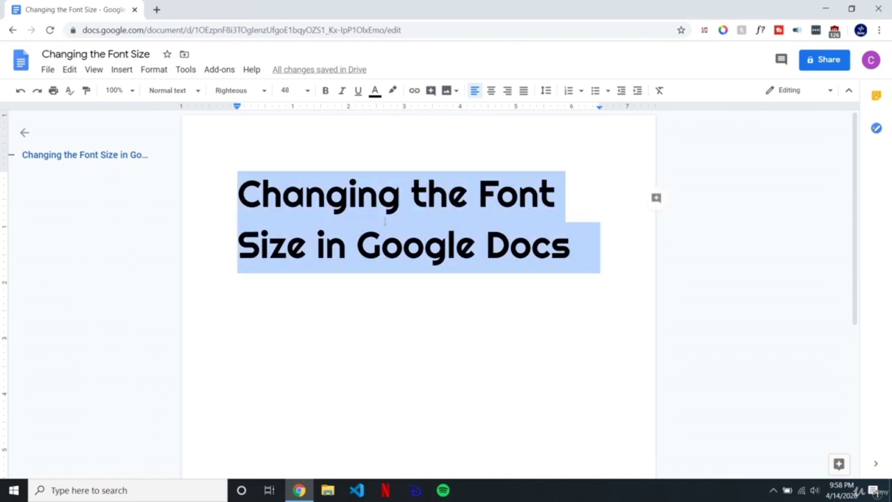
left_click(385, 221)
left_click_drag(358, 244, 571, 244)
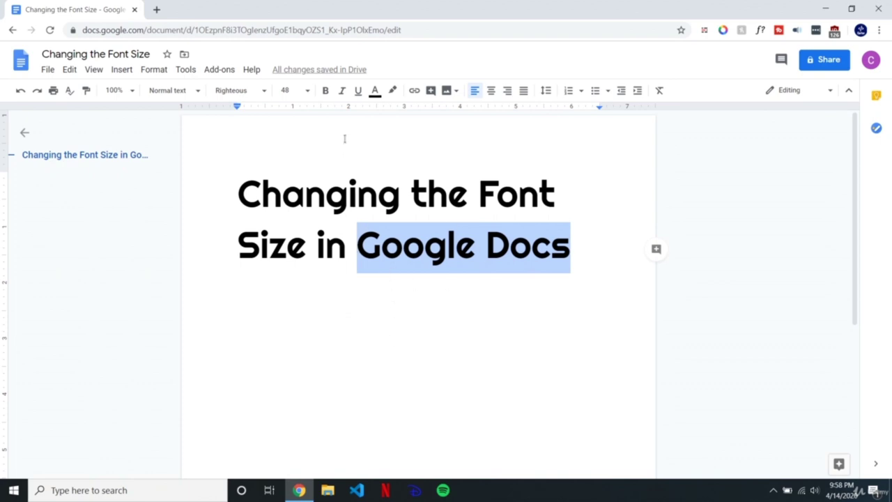
left_click(326, 91)
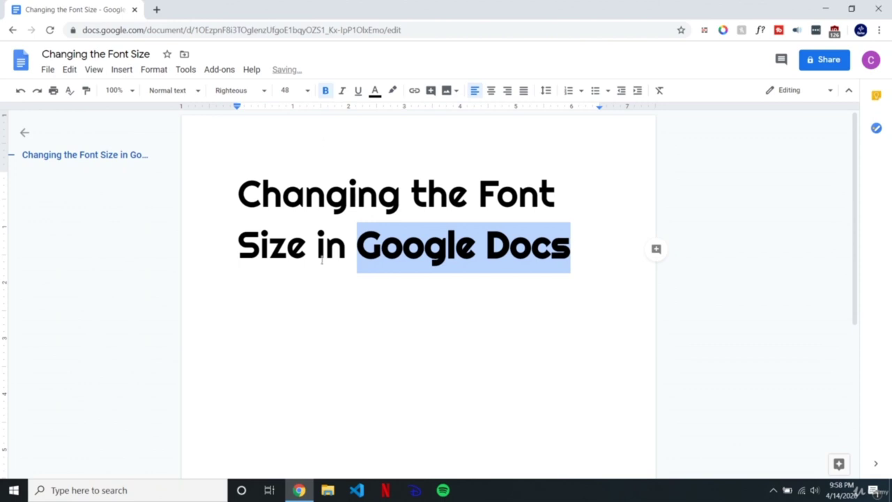
left_click(426, 265)
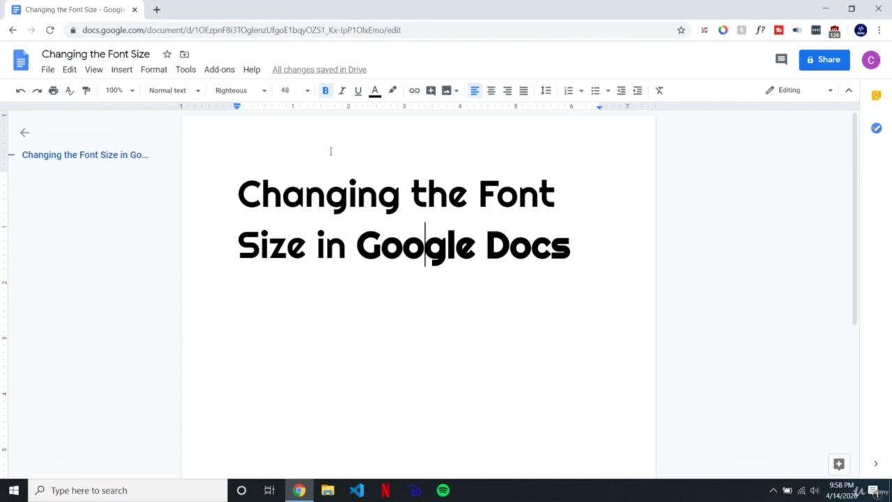
key("ctrl+a")
Step: Apply the Georgia font to the whole heading
left_click(237, 90)
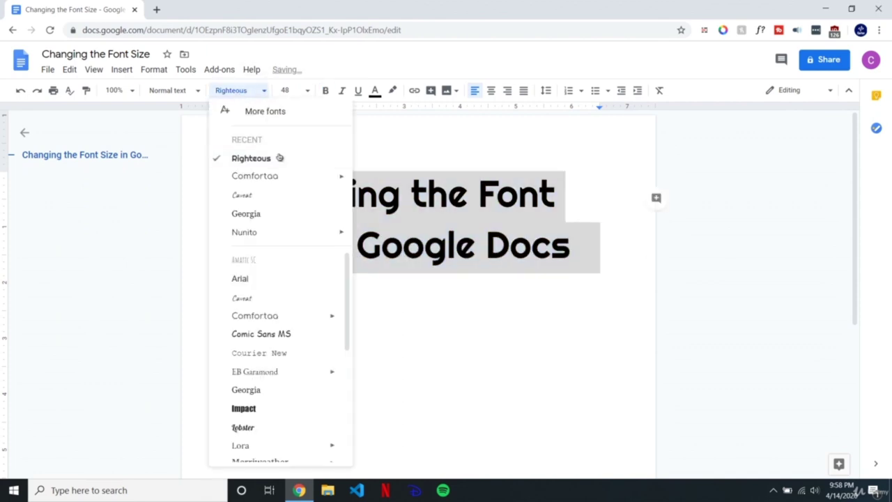
left_click(265, 214)
left_click(479, 247)
Step: Toggle bold on 'Google Docs' until it returns to regular weight
left_click_drag(584, 251, 353, 229)
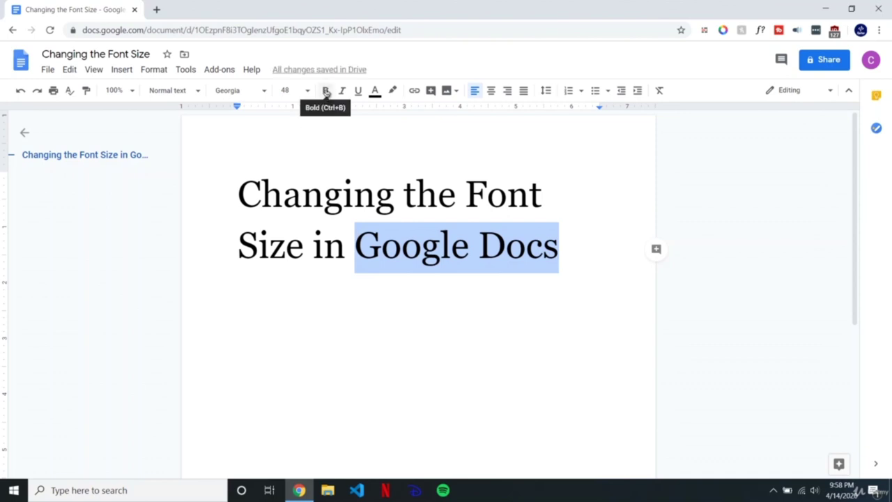
left_click(325, 90)
left_click(429, 250)
left_click_drag(356, 247, 582, 258)
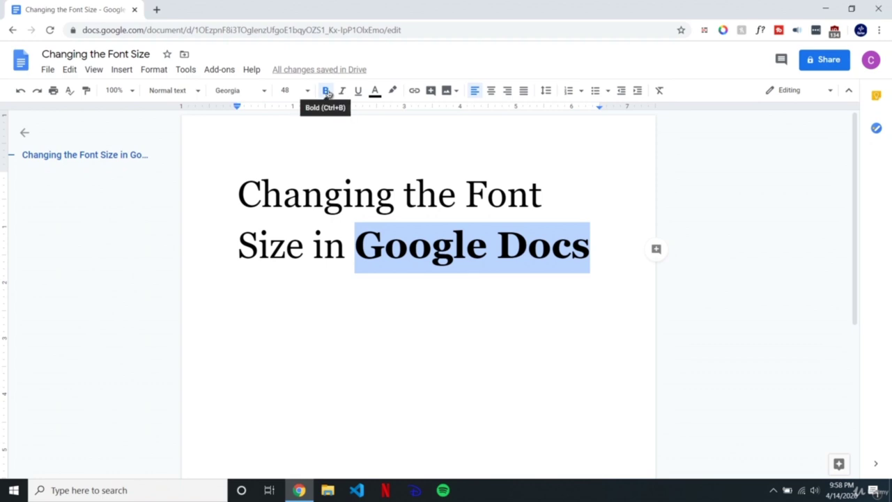
key("ctrl+b")
key("ctrl+b")
key("ctrl+b")
key("ctrl+b")
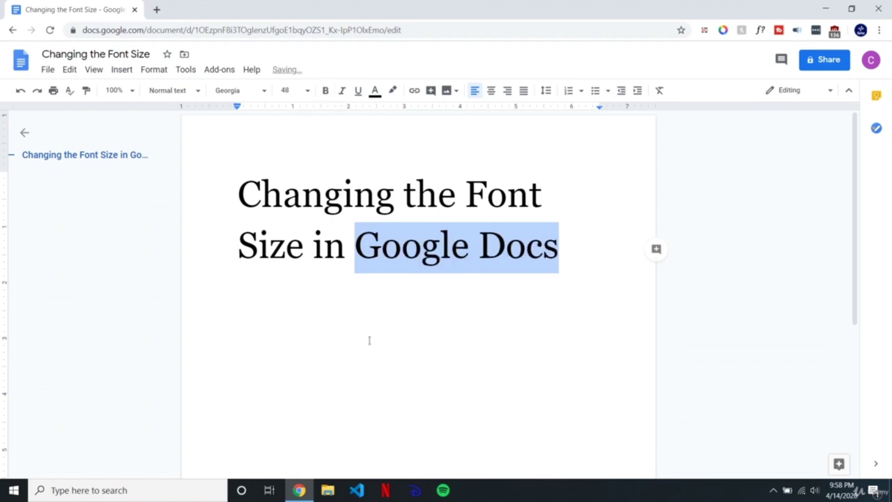
key("ctrl+b")
key("ctrl+b")
key("ctrl+b")
left_click(633, 499)
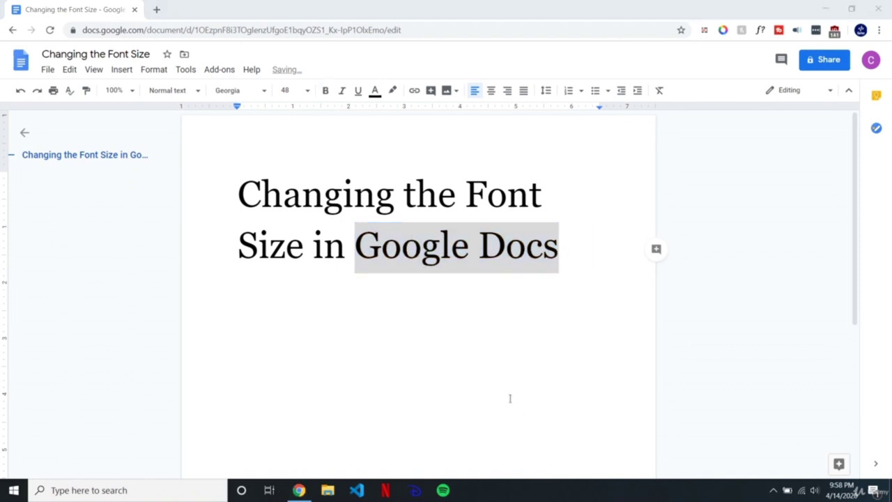
left_click(439, 356)
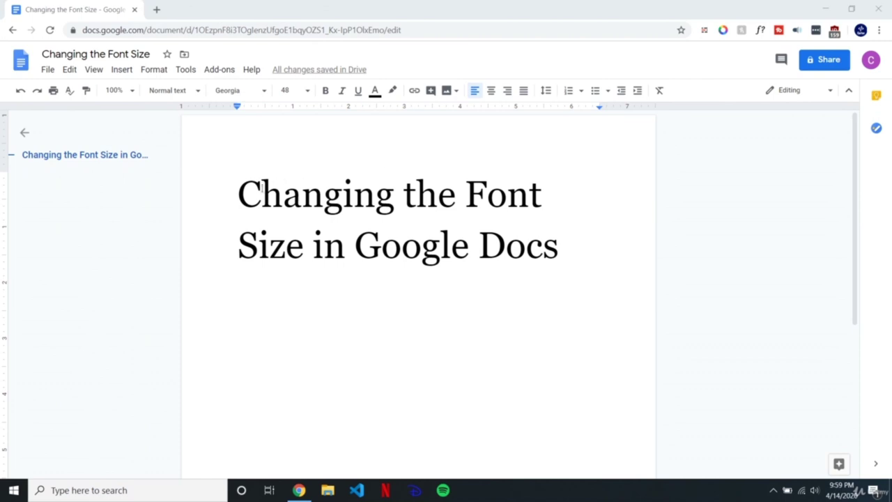
Step: Italicize 'Font Size' in the heading, then remove the italics with Ctrl+I
left_click(240, 187)
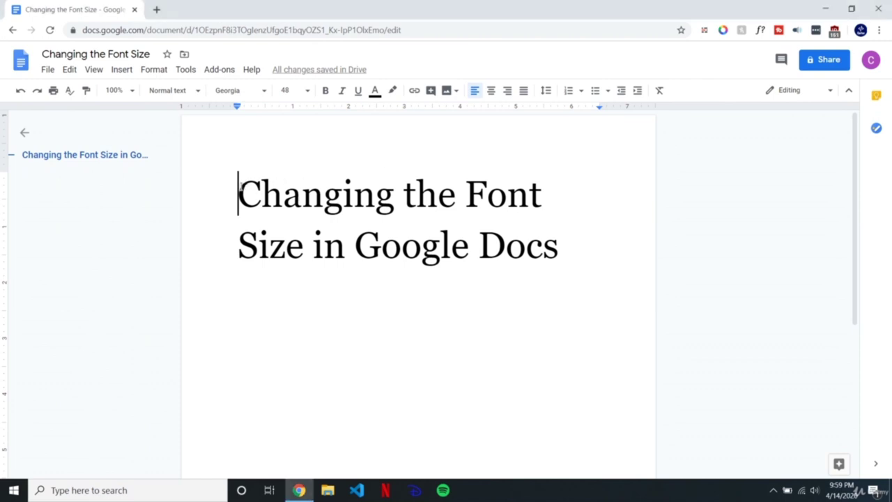
left_click_drag(239, 187, 263, 192)
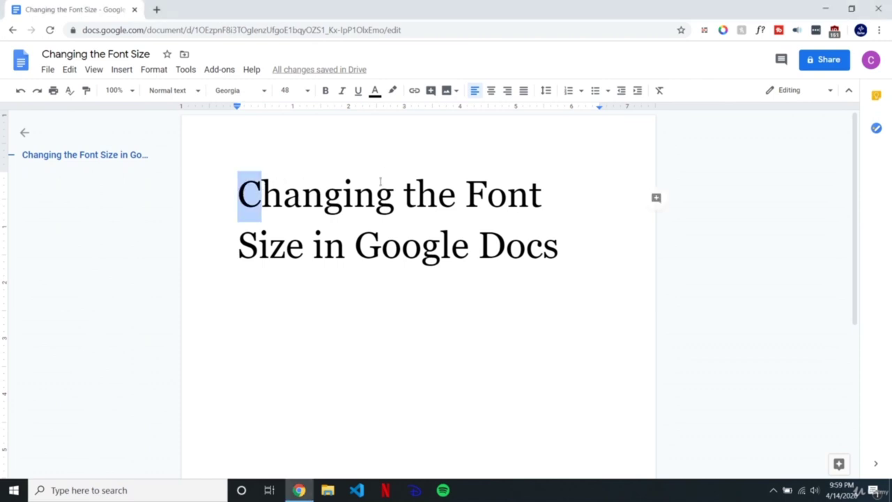
left_click_drag(466, 189, 304, 247)
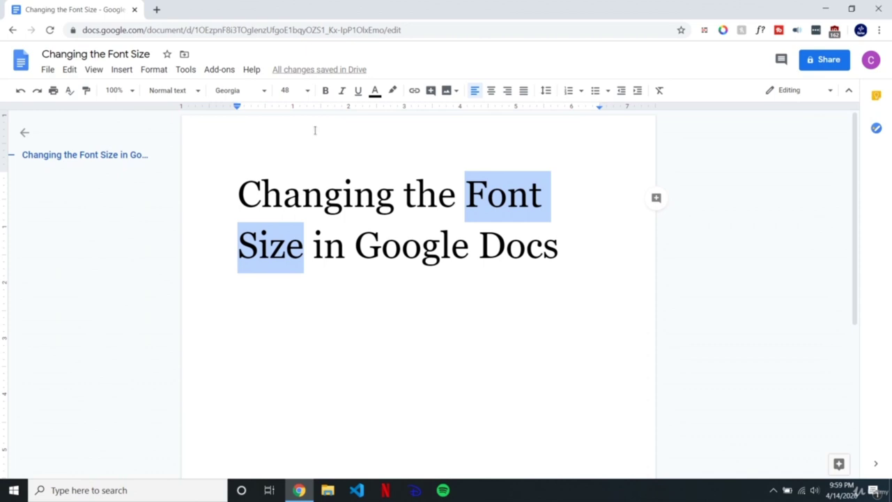
left_click(343, 93)
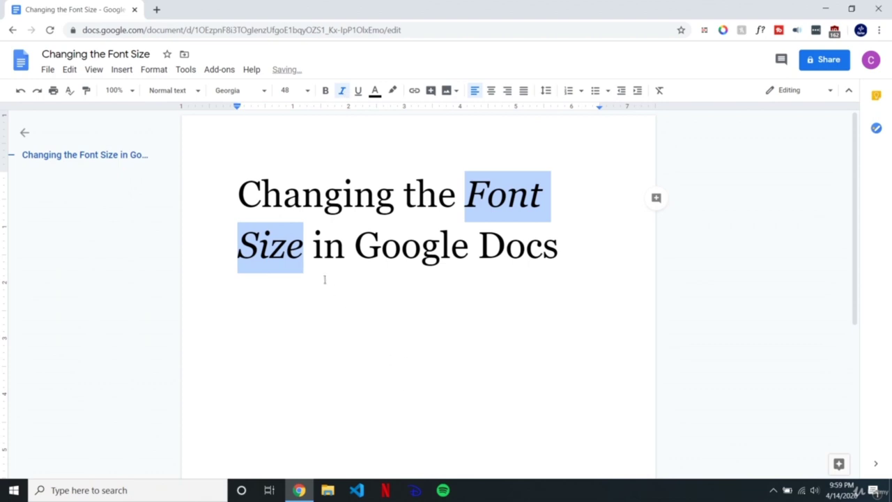
left_click(304, 245)
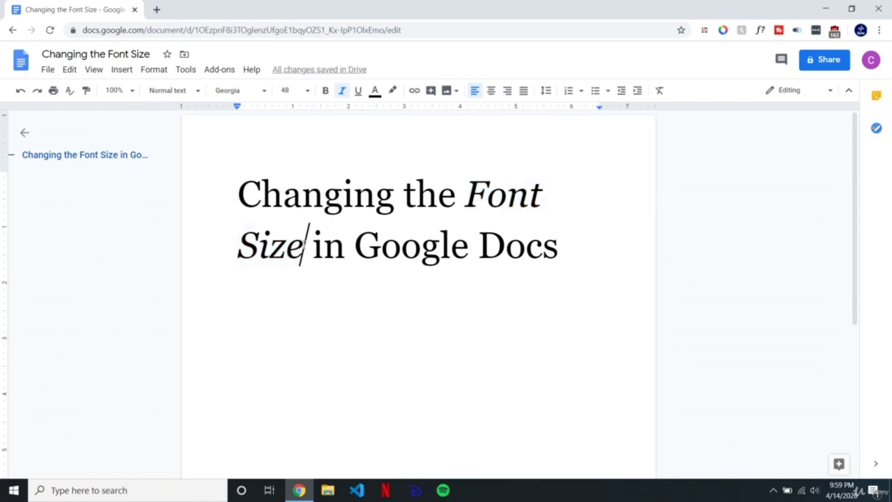
left_click_drag(304, 245, 467, 178)
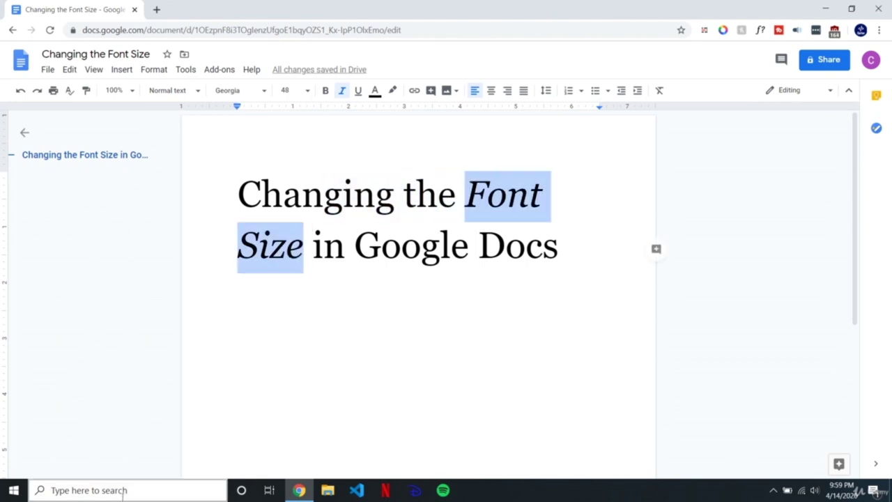
key("ctrl+i")
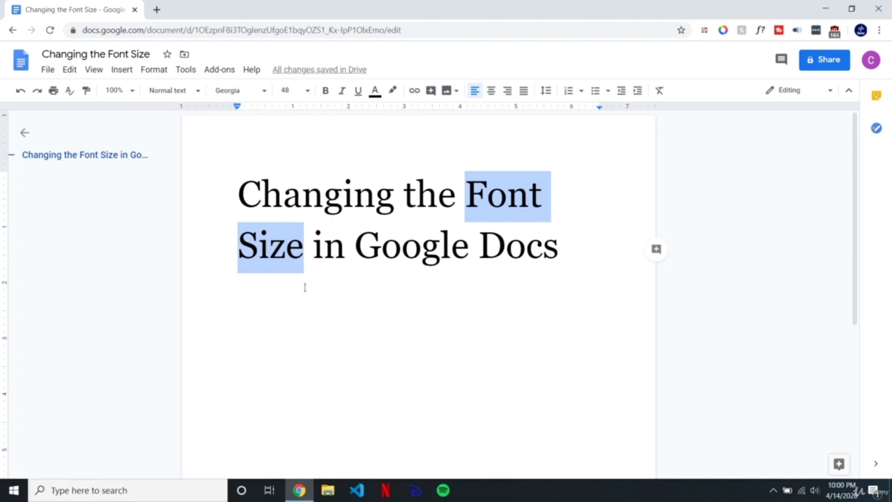
left_click(301, 245)
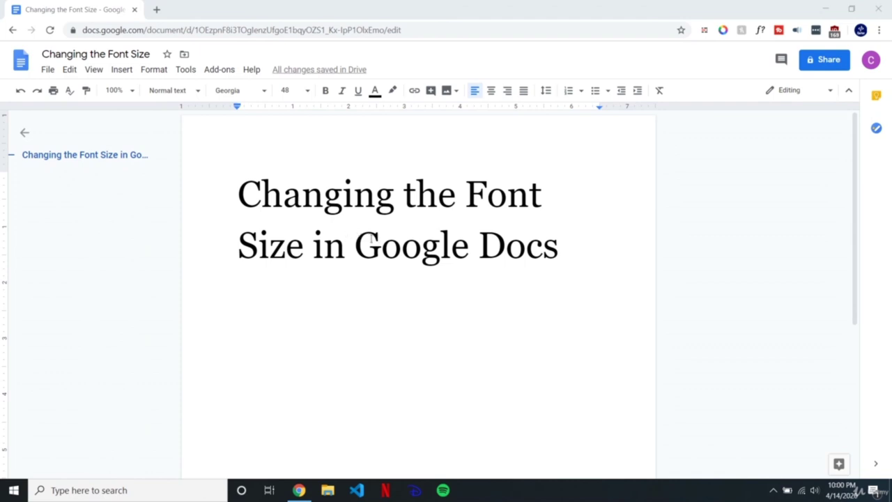
Step: Underline 'Google Docs' on the heading's second line and check the result
left_click(359, 238)
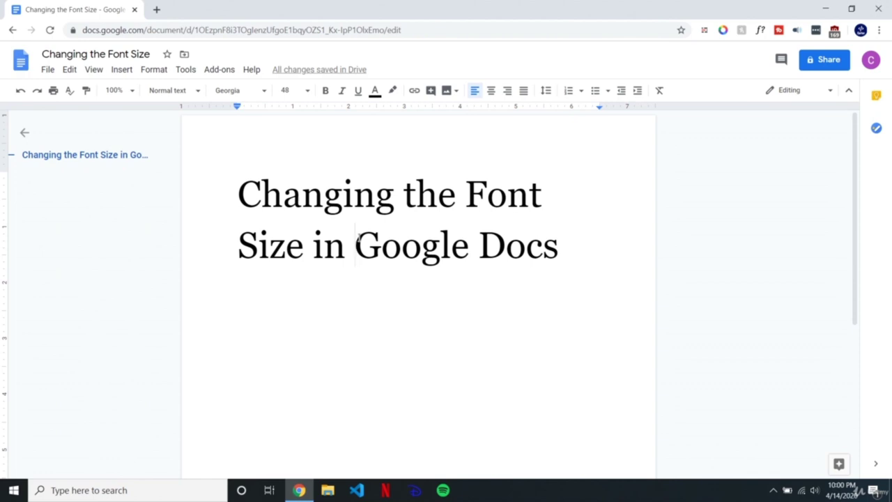
left_click_drag(356, 238, 567, 239)
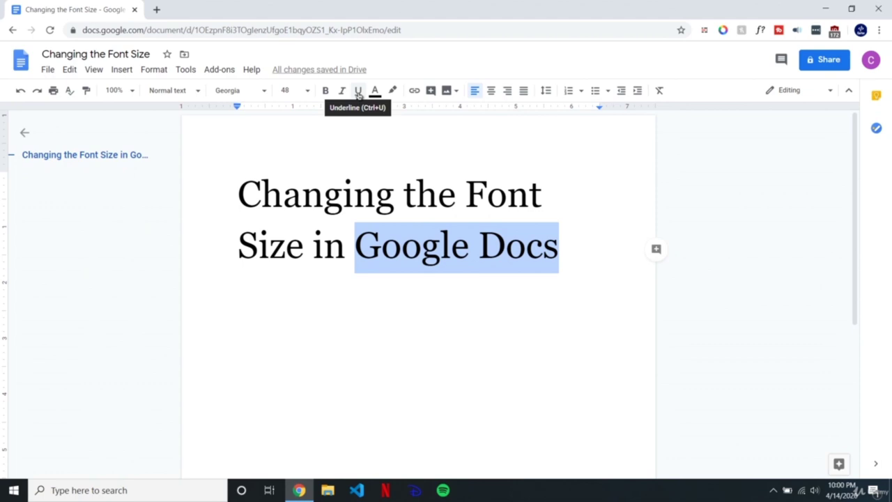
left_click(358, 92)
left_click(397, 263)
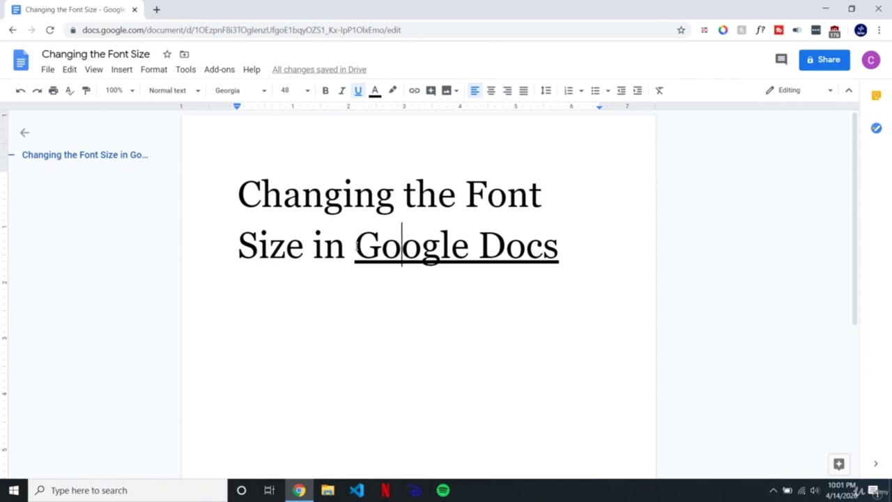
left_click(357, 245)
left_click_drag(357, 245, 560, 245)
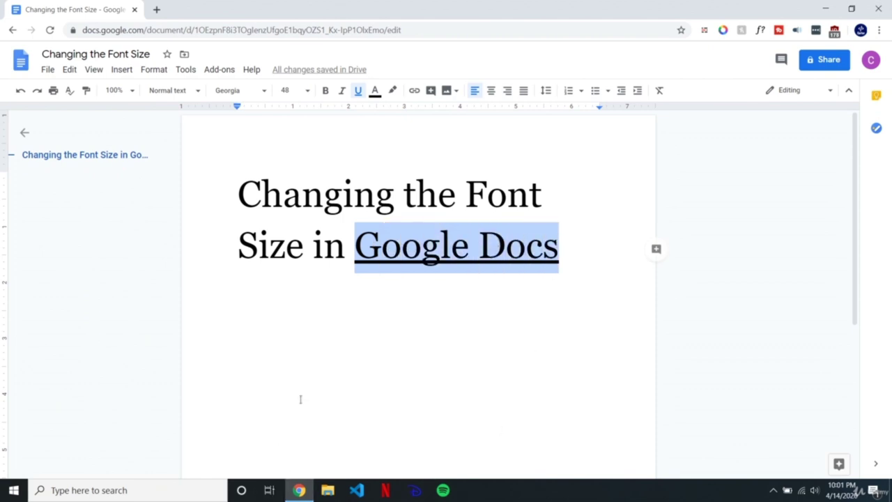
key("ctrl+u")
key("ctrl+u")
key("ctrl+u")
key("ctrl+u")
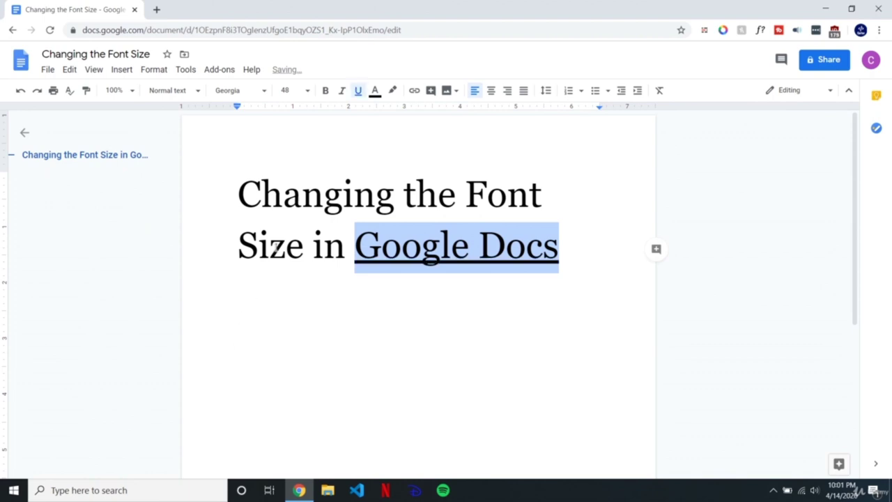
left_click(272, 245)
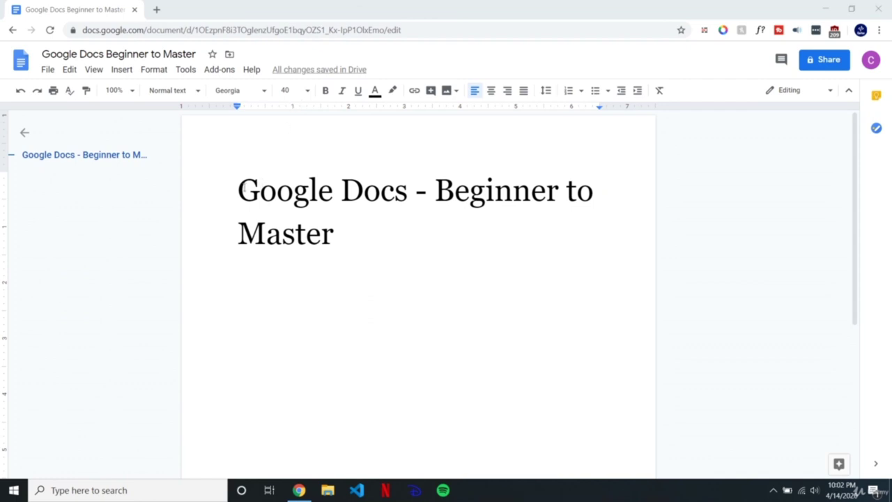
Step: Colour 'Google Docs' at the start of the title dark cornflower blue 2
left_click_drag(240, 189, 253, 207)
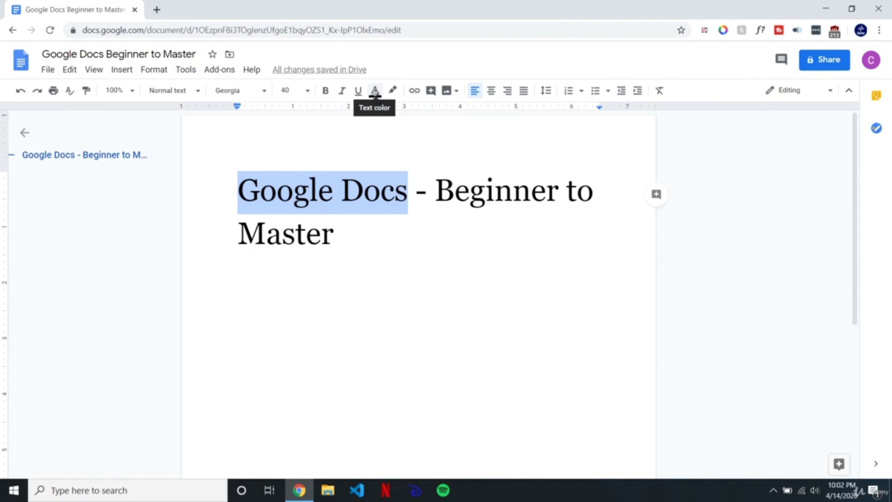
left_click(375, 92)
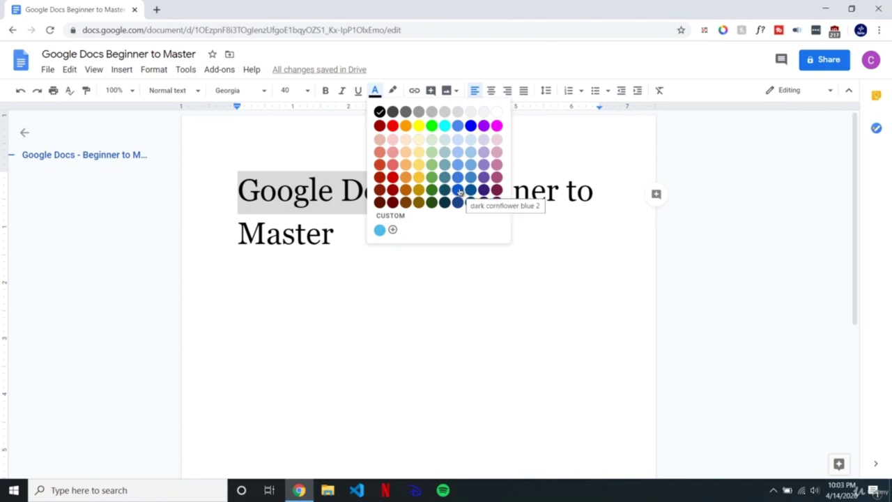
left_click(459, 192)
key("Right")
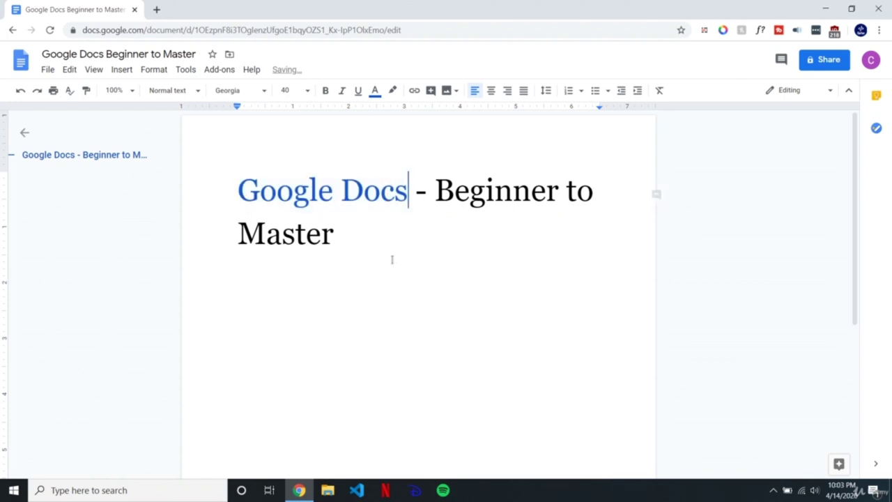
key("Home")
key("shift+Right")
key("shift+Right")
key("shift+Right")
key("shift+Right")
key("shift+Right")
key("shift+Right")
key("shift+Right")
key("shift+Right")
key("shift+Right")
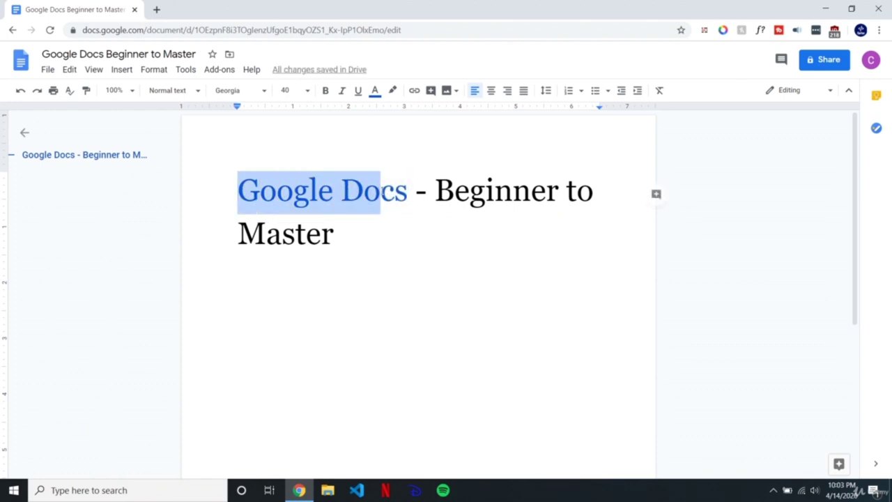
key("shift+Right")
key("shift+Right")
Step: Select 'Beginner to Master' in the title
left_click(487, 191)
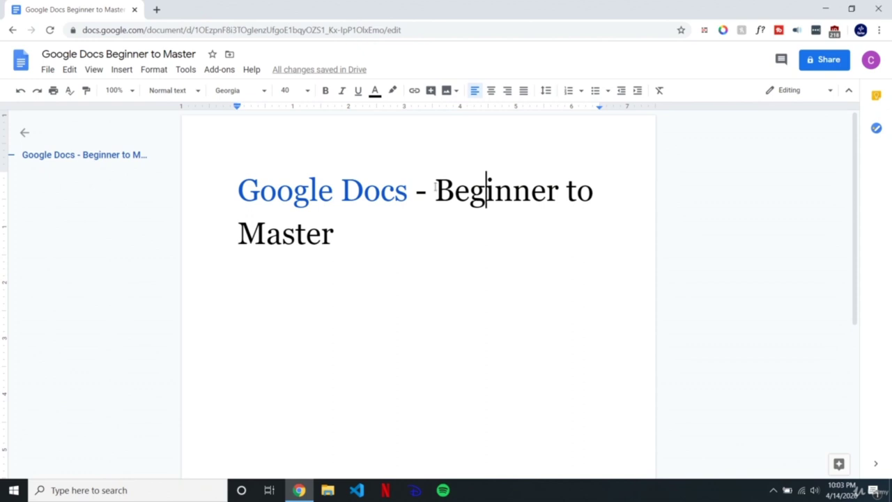
left_click(436, 190)
left_click_drag(435, 190, 334, 247)
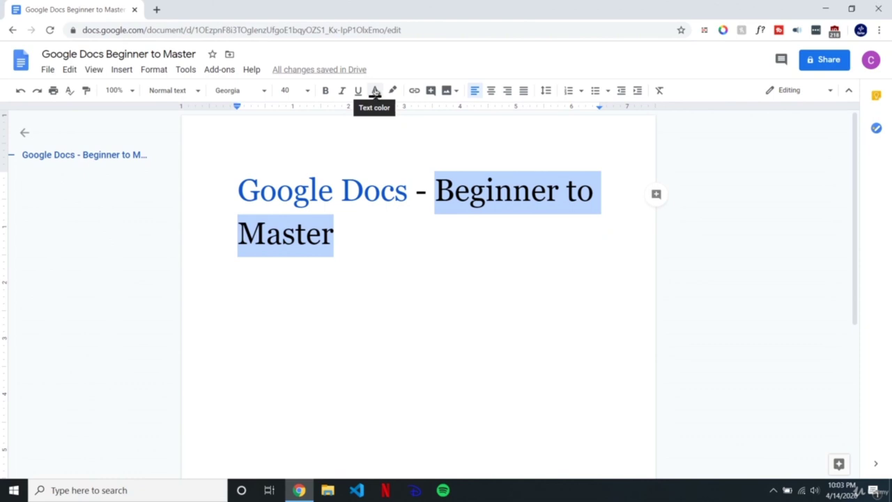
Step: Colour 'Beginner to Master' a custom light red (#f64949)
left_click(375, 91)
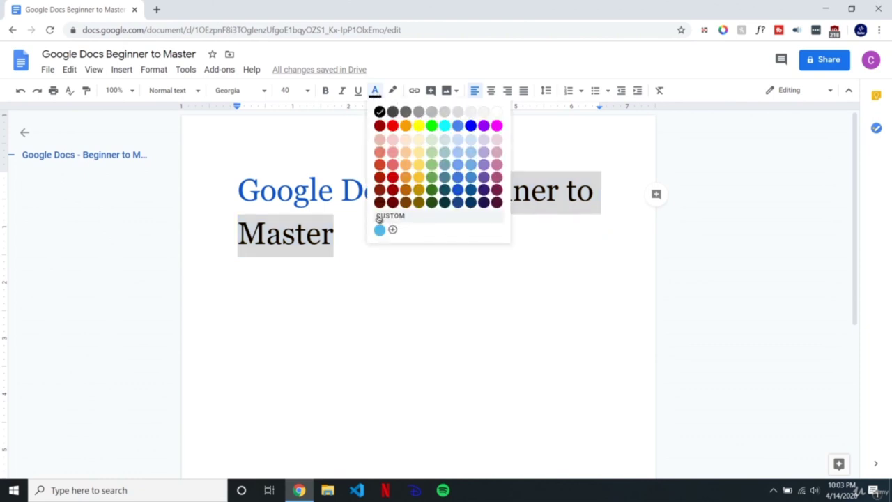
left_click(402, 217)
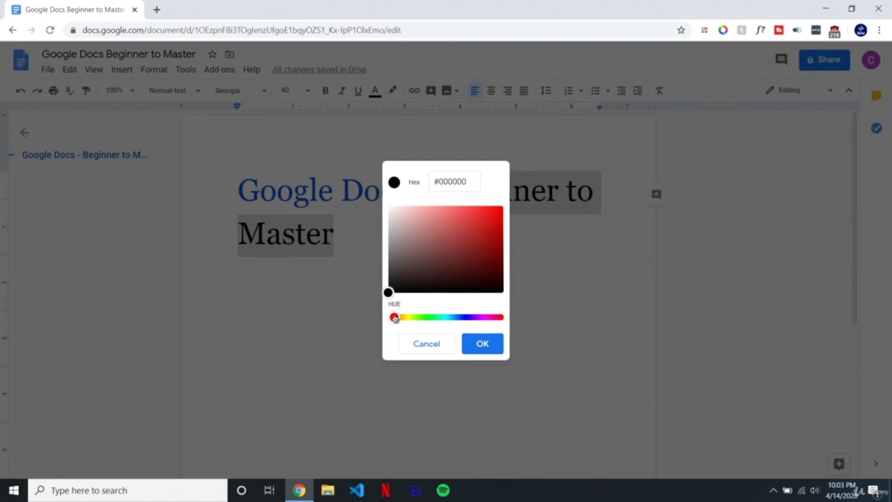
left_click_drag(394, 318, 506, 321)
left_click_drag(391, 291, 469, 209)
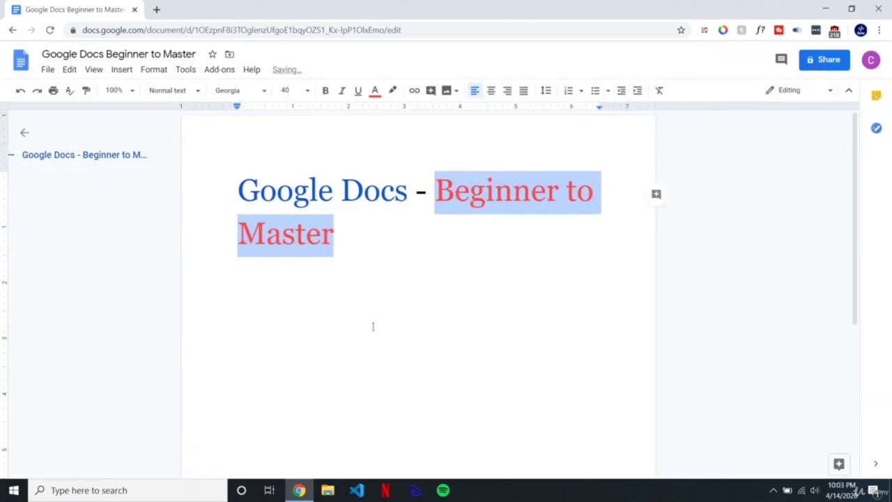
left_click(355, 232)
Step: Give the dash before 'Beginner' the same custom red
left_click(419, 188)
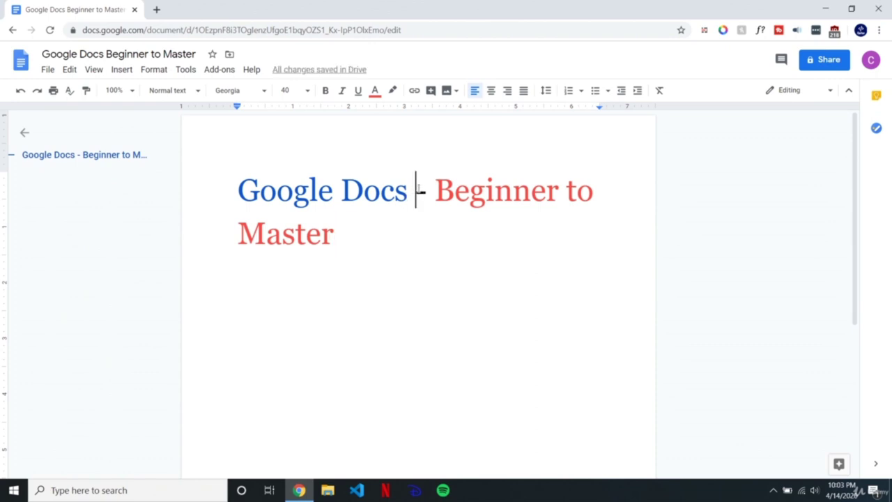
left_click_drag(417, 189, 427, 188)
left_click(374, 91)
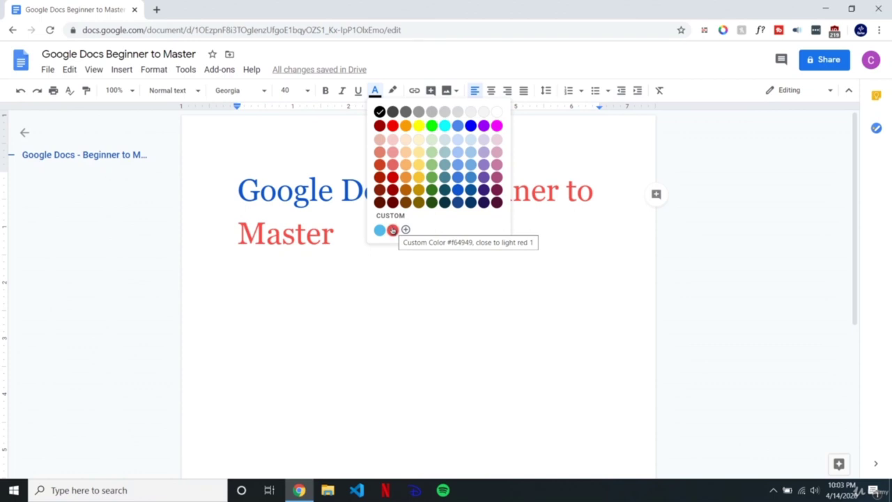
left_click(392, 231)
left_click(360, 251)
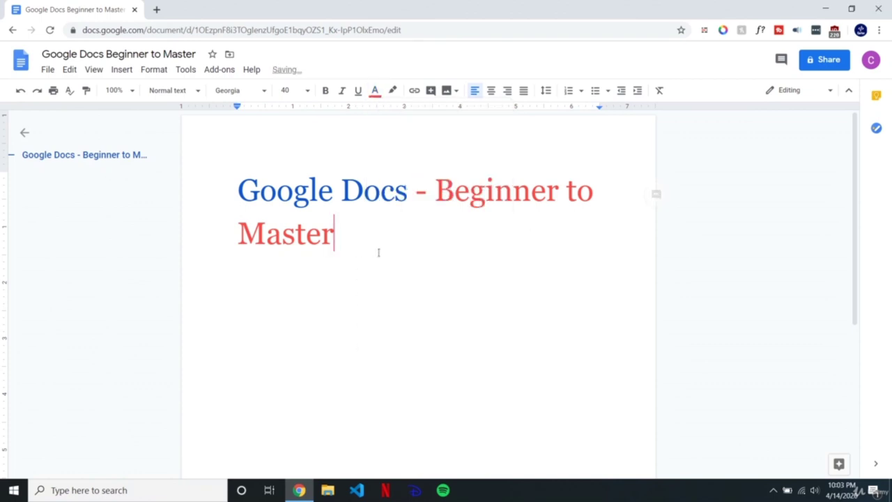
double_click(421, 190)
left_click(375, 89)
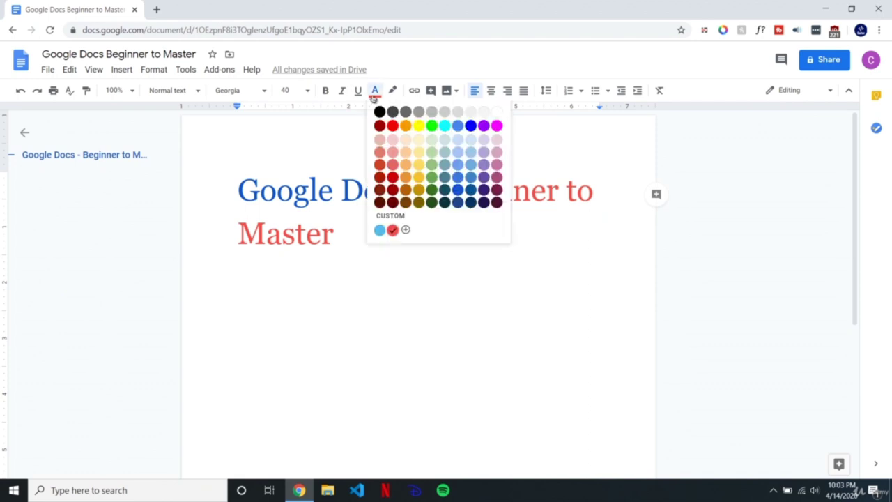
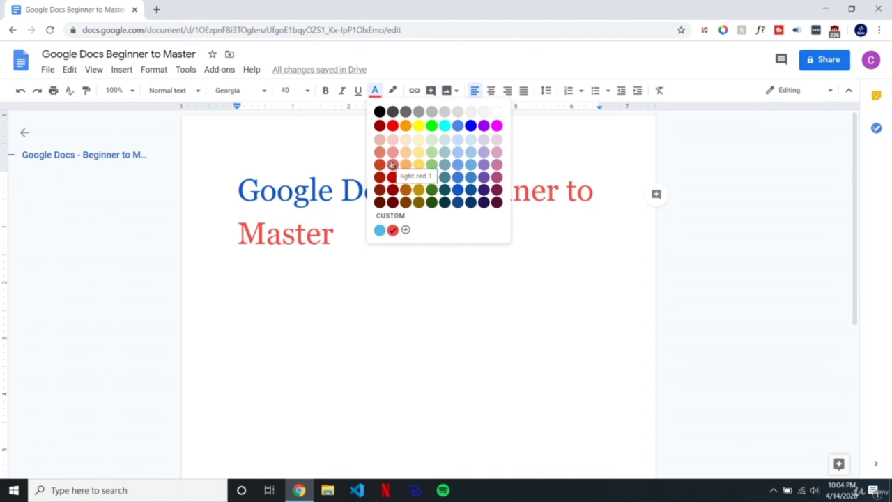
Step: Colour the title's dash light red 1 to match 'Beginner to Master'
left_click(393, 165)
left_click(410, 197)
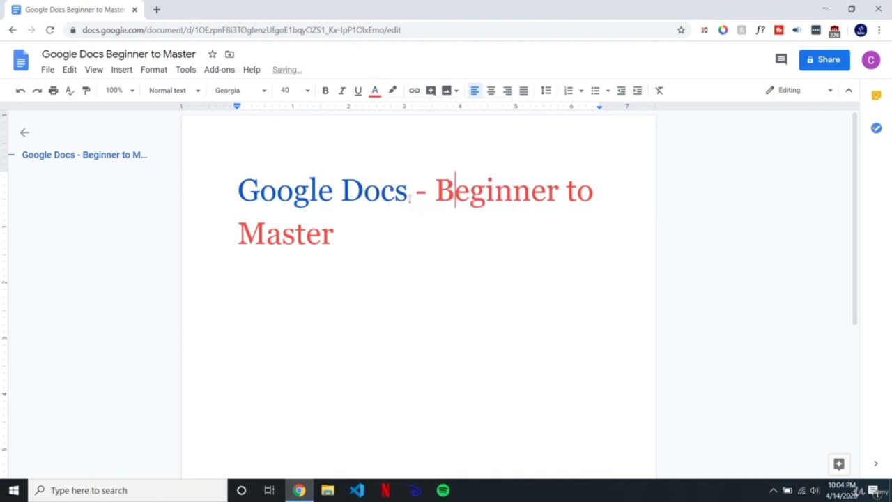
left_click_drag(414, 197, 432, 196)
left_click(425, 193)
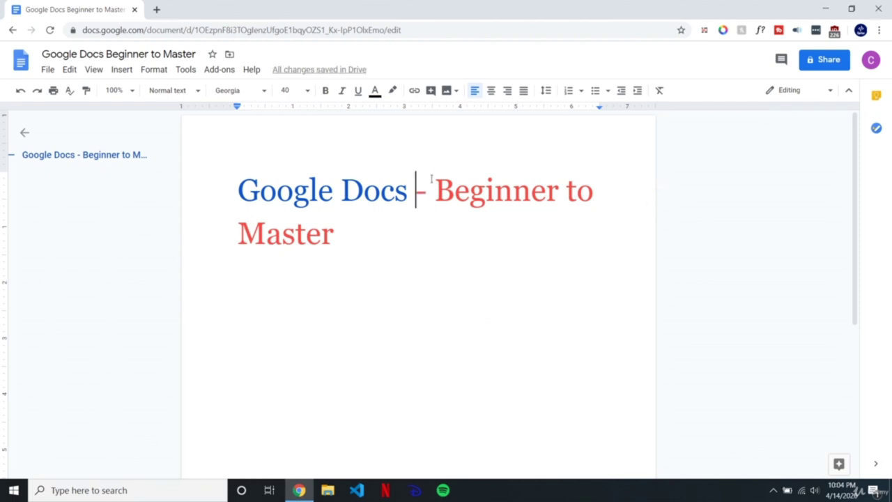
left_click(427, 197)
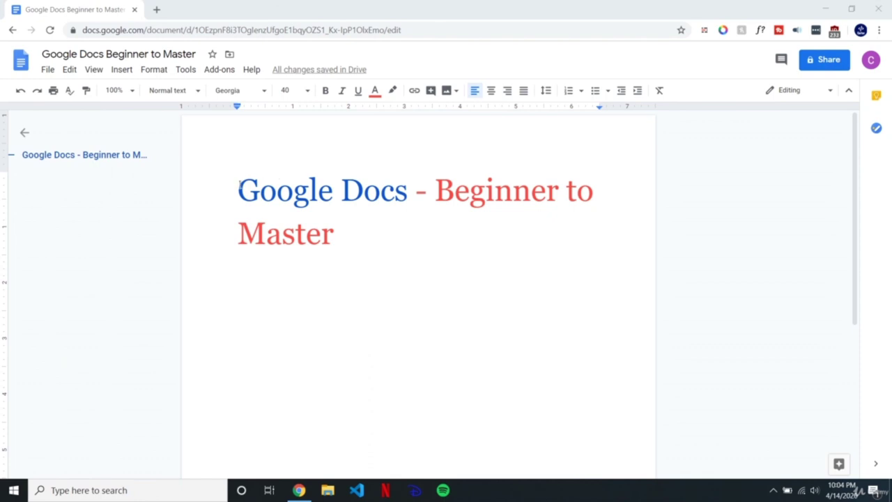
left_click_drag(239, 188, 406, 183)
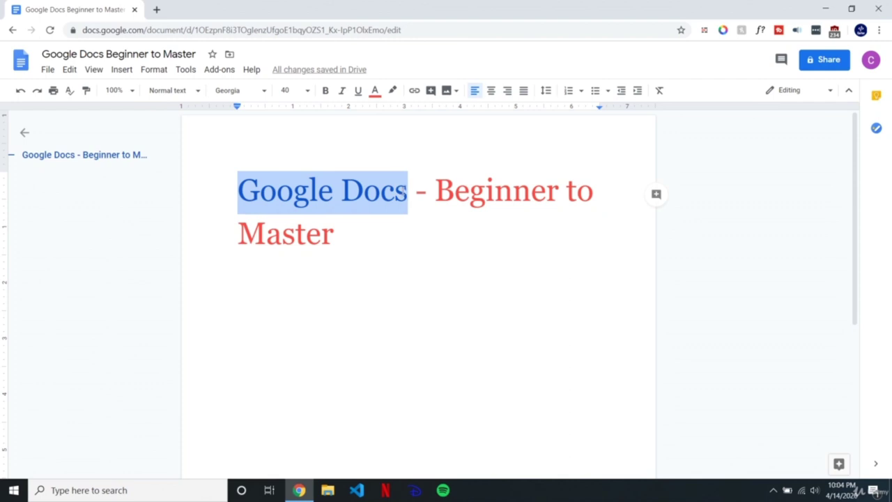
left_click(366, 265, "shift")
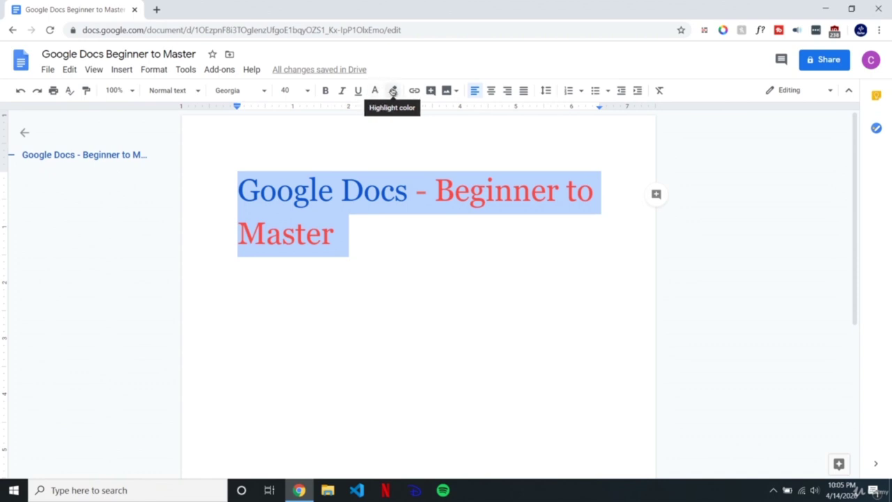
left_click(393, 92)
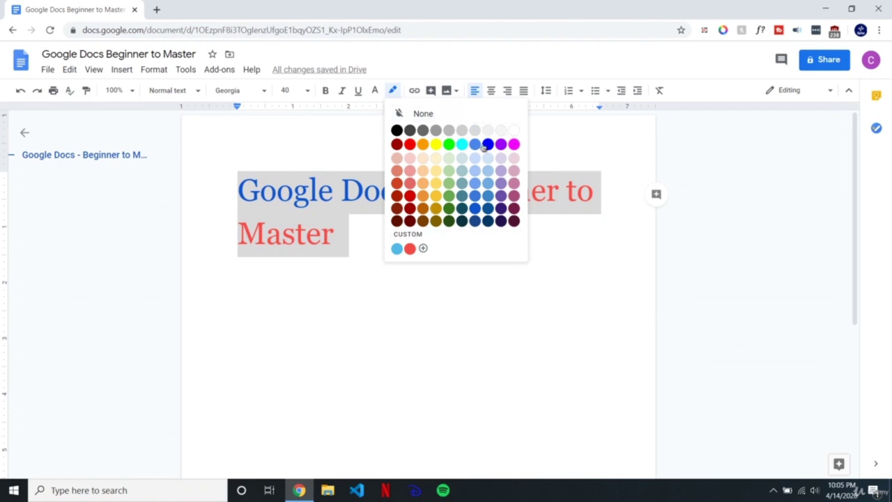
left_click(475, 195)
left_click(417, 253)
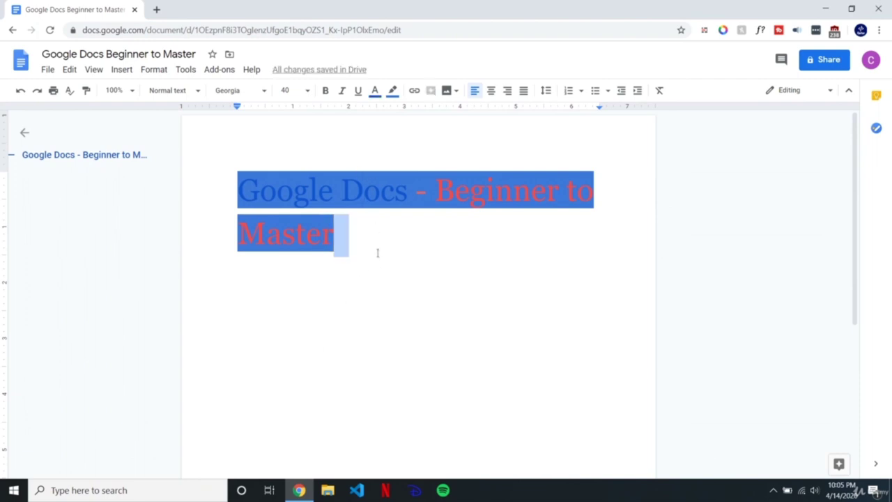
key("ctrl+a")
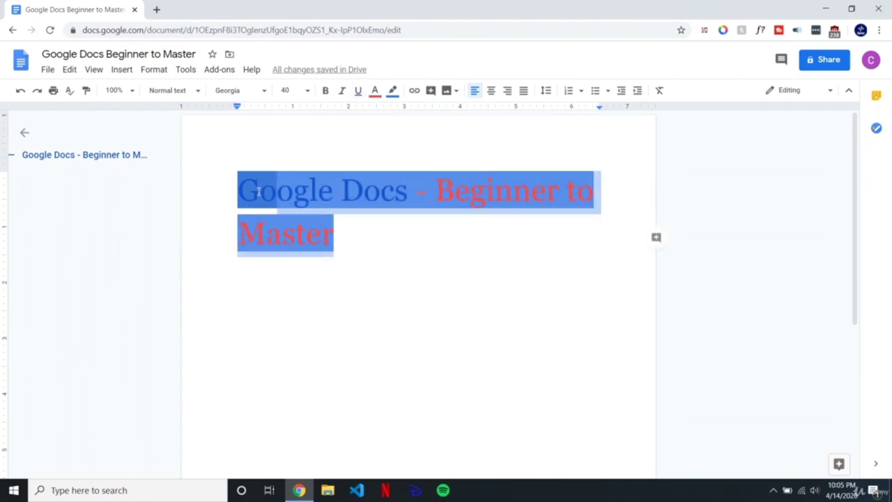
left_click(392, 92)
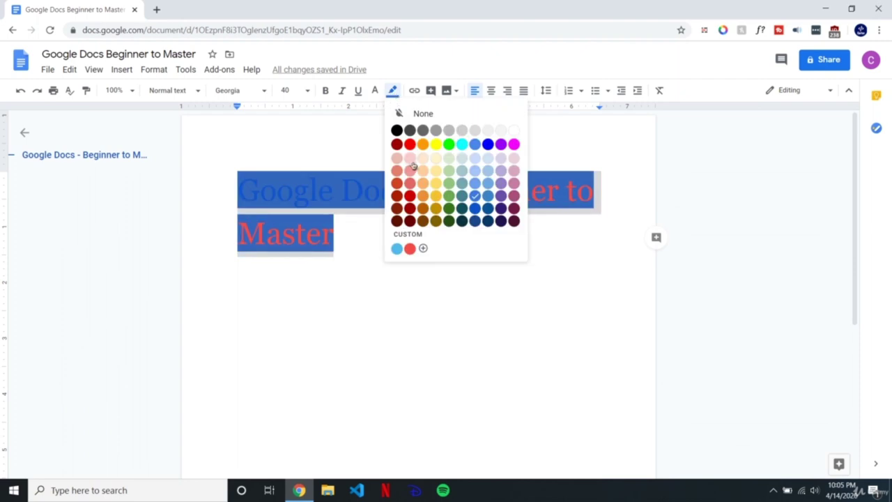
left_click(516, 130)
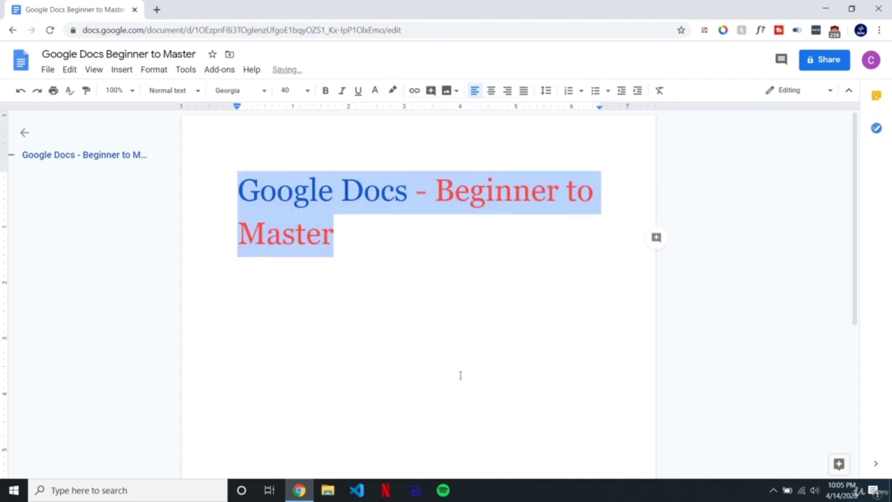
left_click(418, 341)
key("Left")
key("Right")
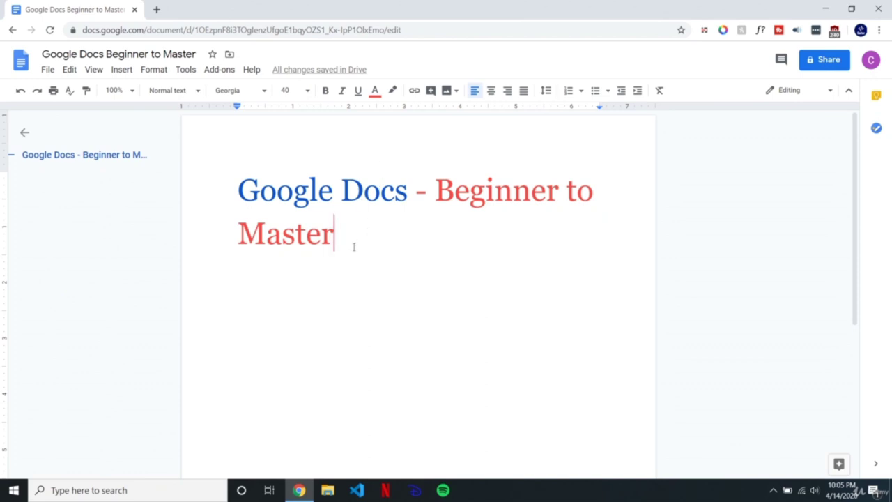
key("shift+Left")
key("ctrl+a")
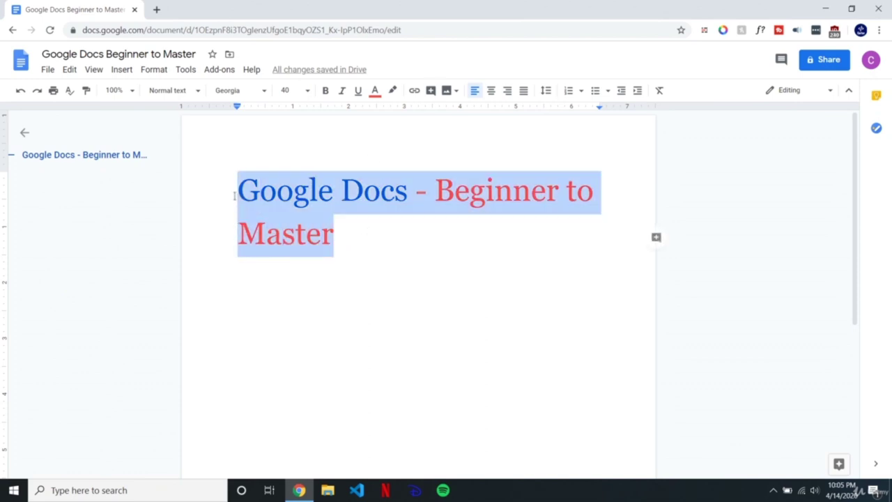
left_click(393, 90)
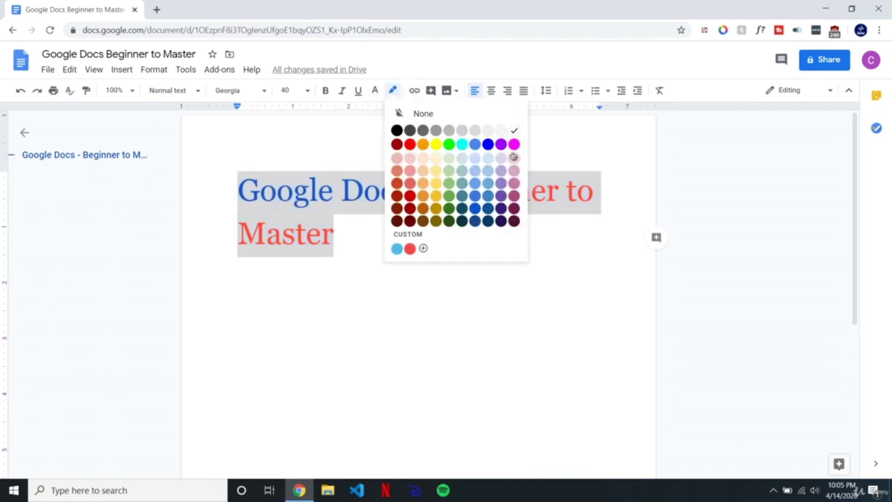
left_click(445, 116)
left_click(369, 259)
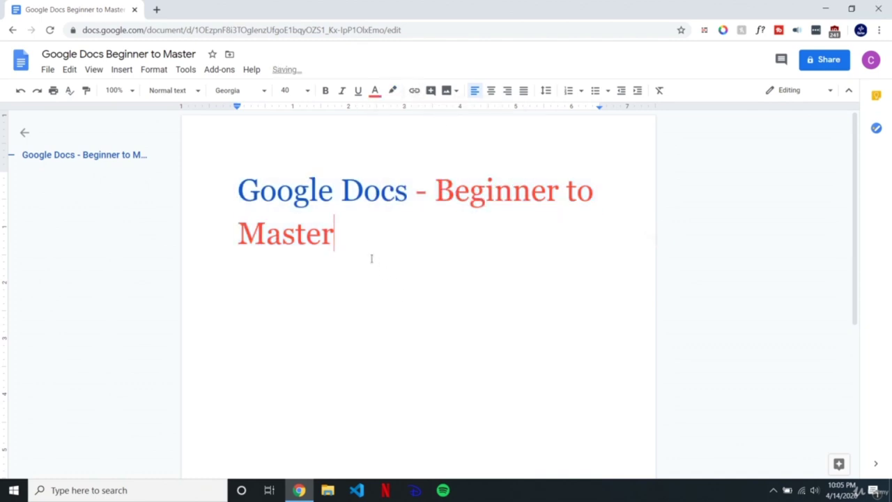
key("ctrl+a")
left_click(393, 91)
left_click(416, 115)
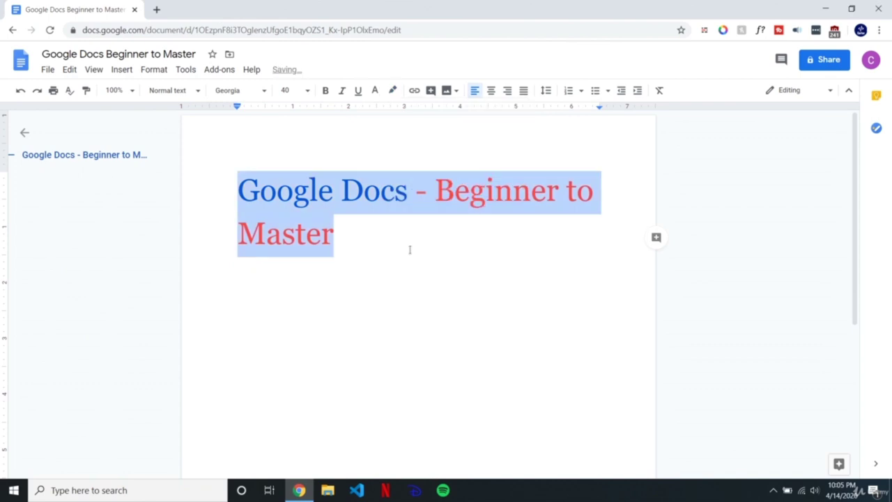
left_click(381, 247)
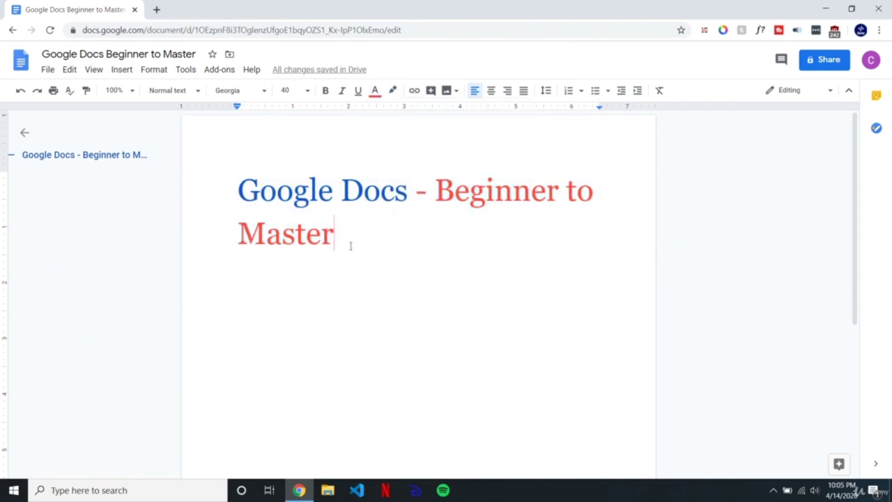
left_click_drag(349, 245, 411, 139)
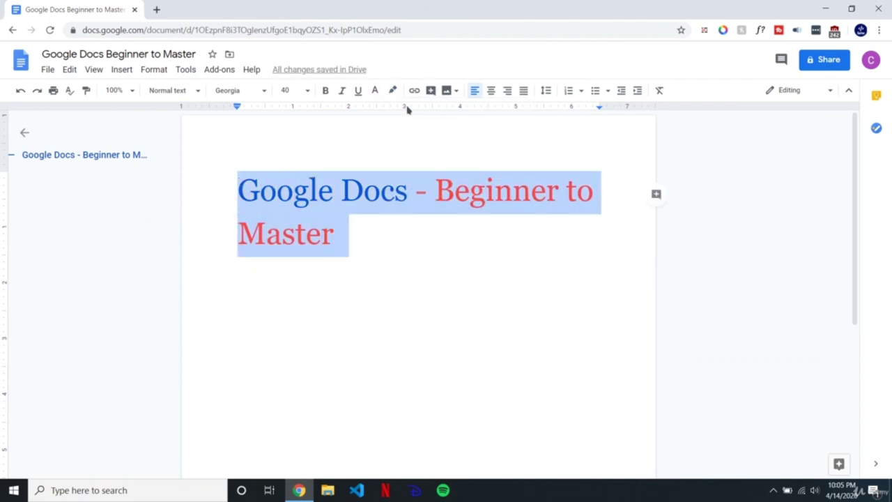
left_click(374, 242)
left_click_drag(409, 195, 260, 193)
left_click(393, 90)
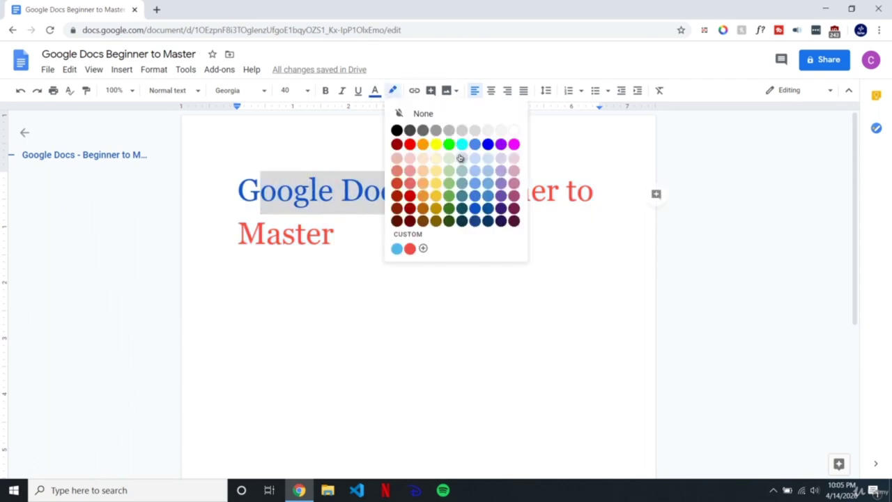
left_click(423, 209)
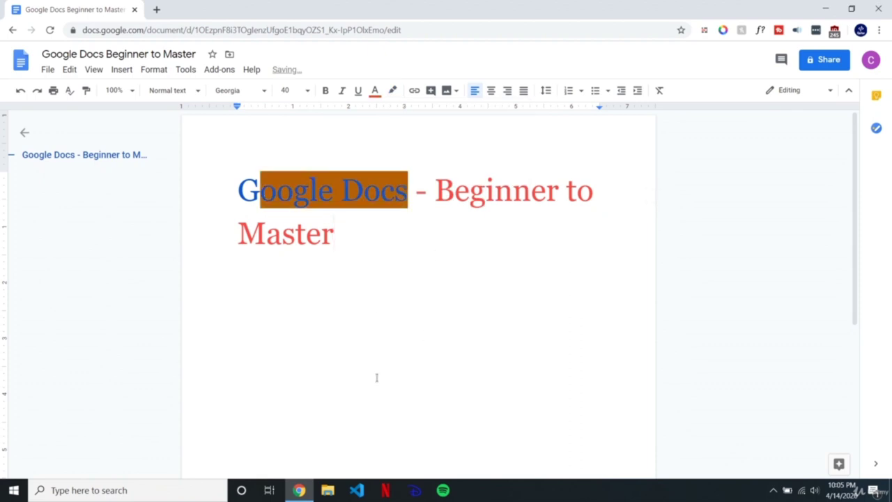
left_click(446, 492)
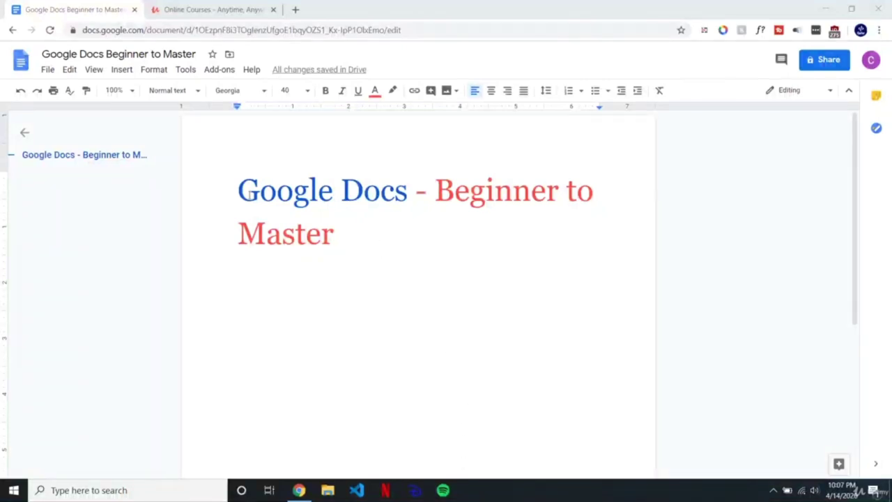
left_click(240, 180)
left_click_drag(239, 182, 408, 187)
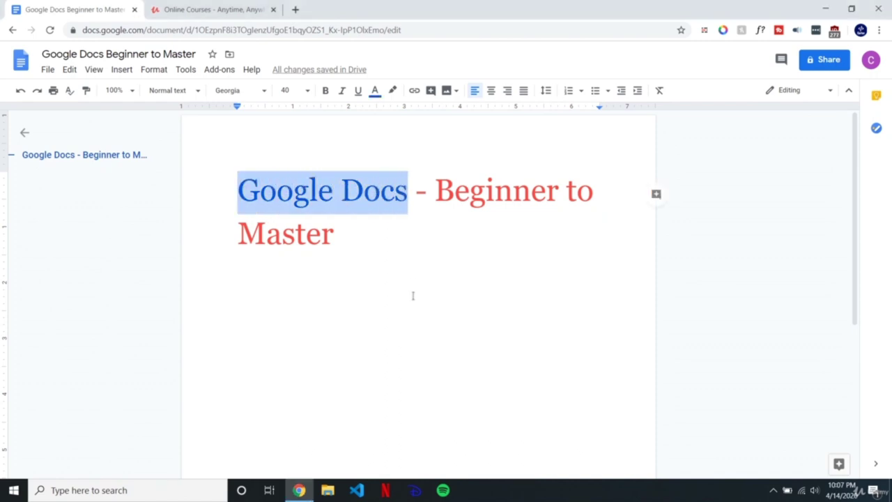
left_click(415, 91)
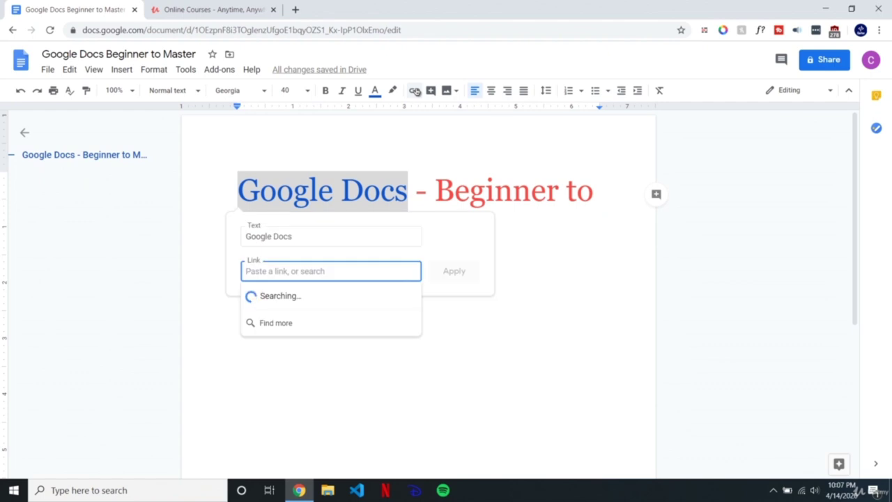
left_click_drag(327, 239, 223, 234)
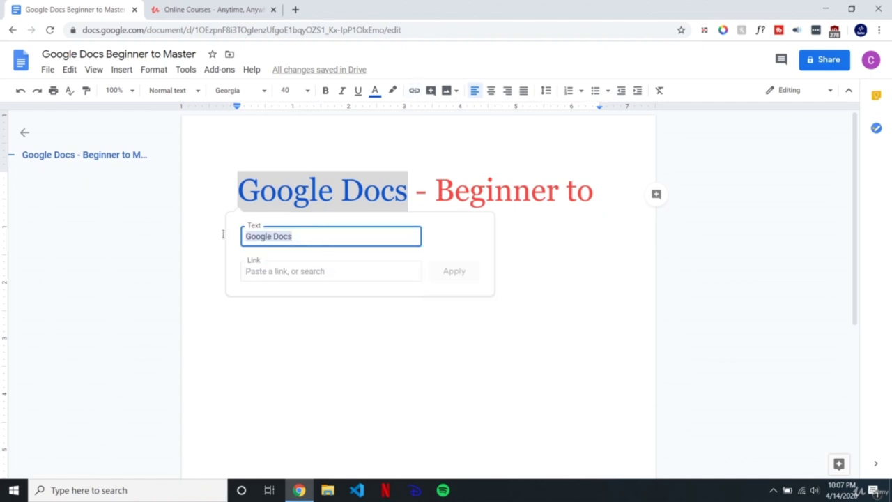
left_click(301, 238)
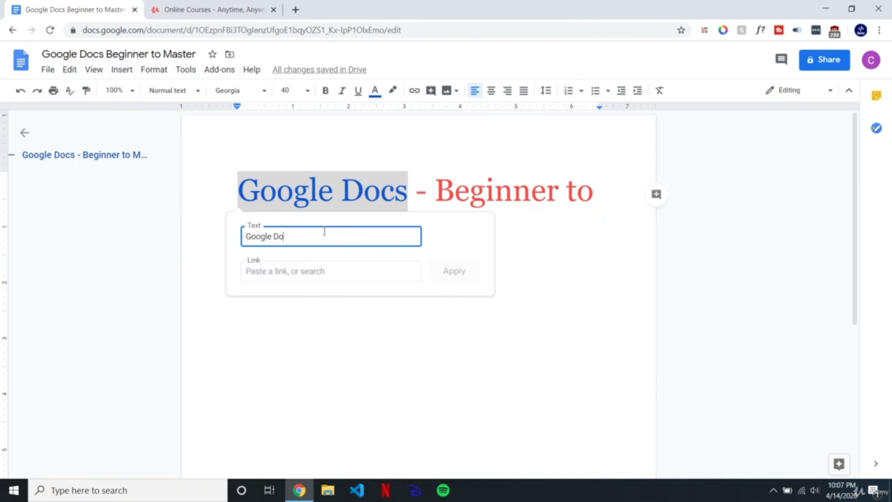
type("cs")
left_click(312, 270)
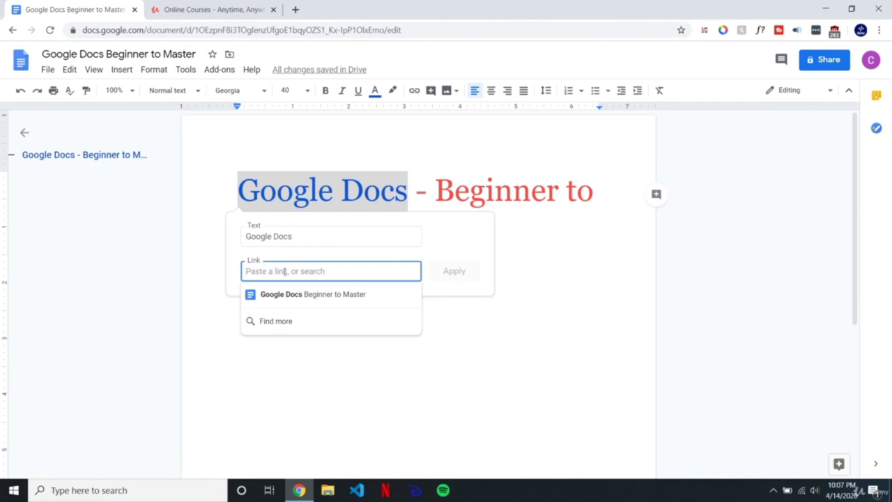
type("http://docs.google.com/")
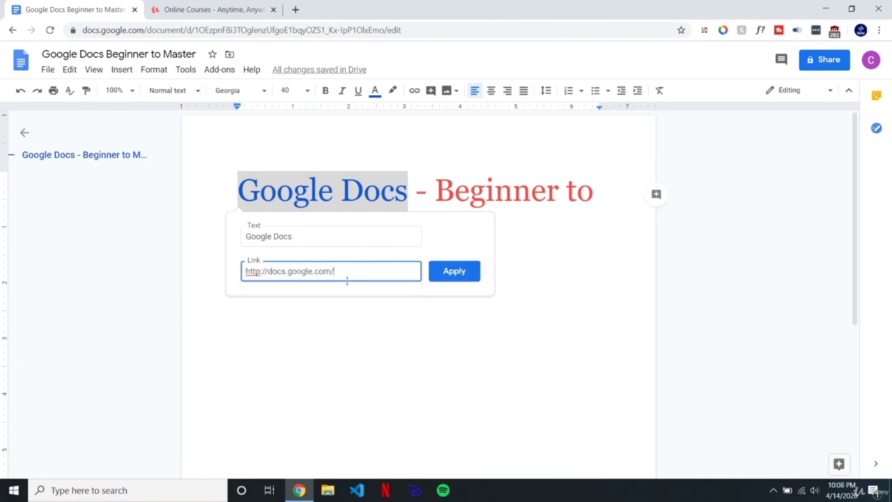
triple_click(332, 271)
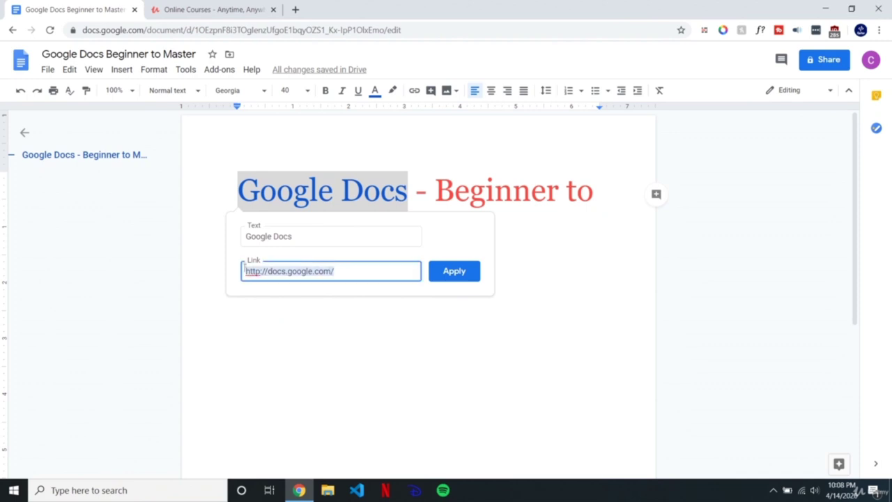
left_click(454, 271)
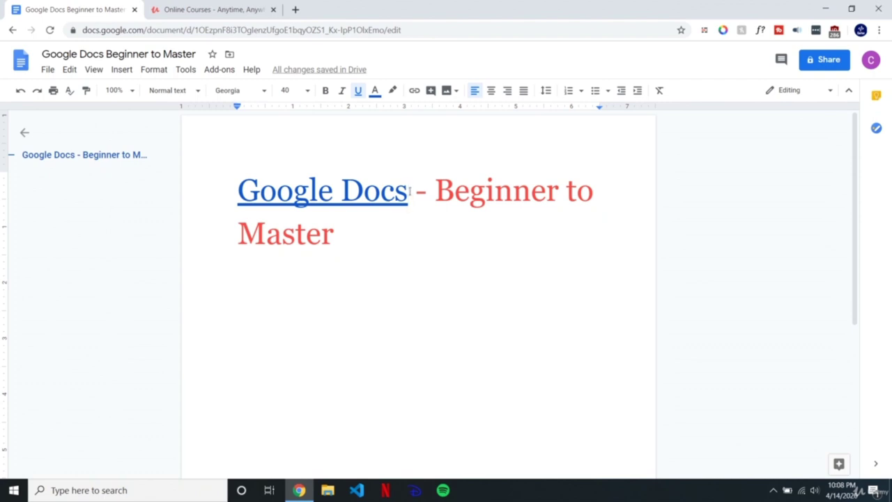
left_click(473, 191)
Step: Check where the existing 'Google Docs' link in the title points
left_click_drag(408, 191, 237, 188)
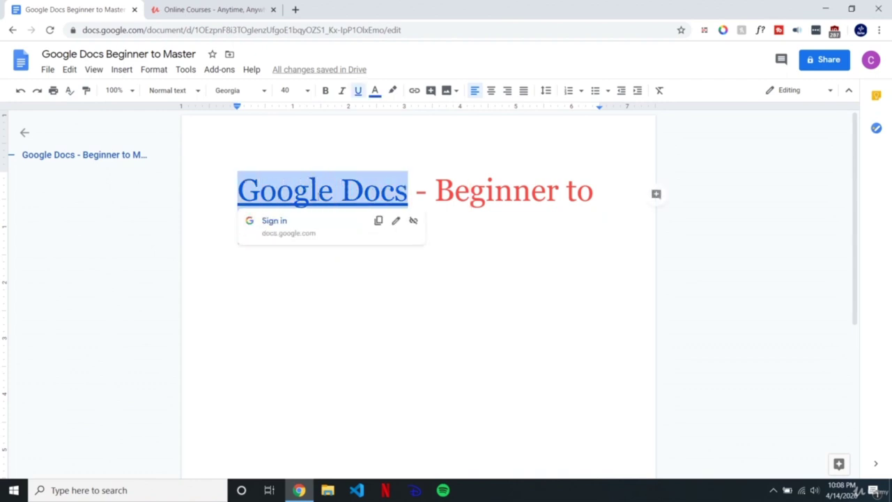
left_click(443, 189)
left_click(364, 189)
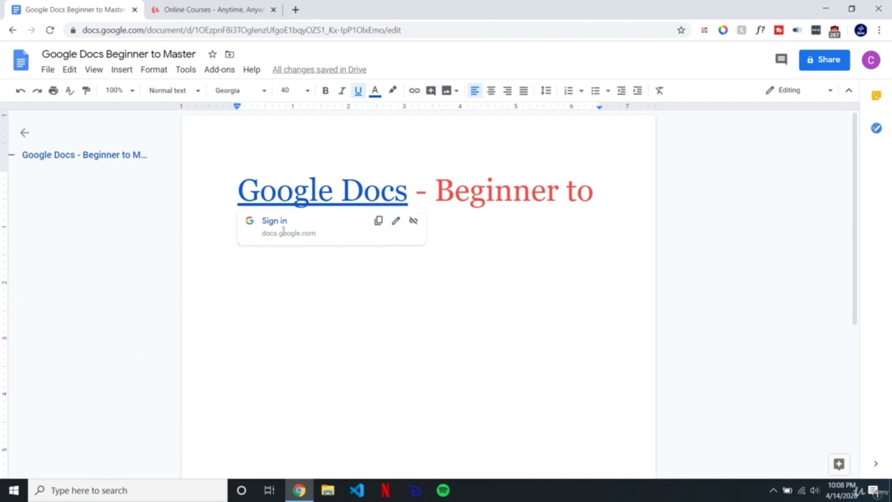
left_click(486, 190)
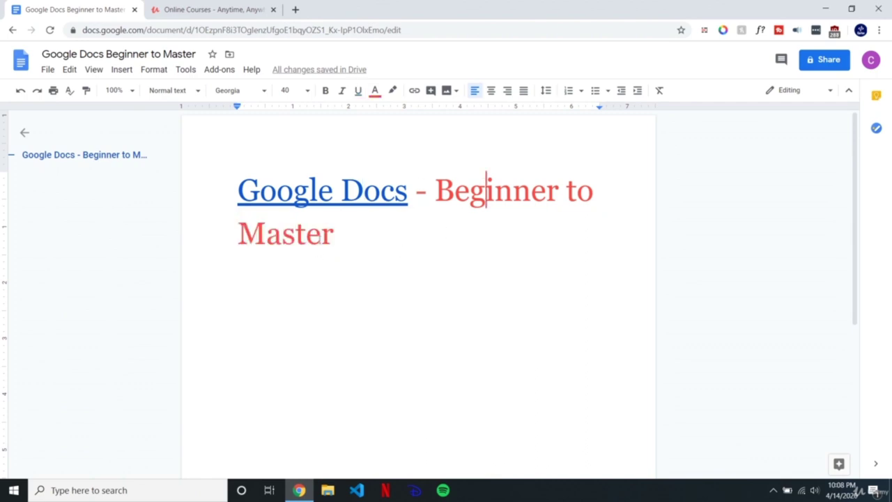
left_click_drag(390, 235, 230, 179)
left_click(354, 249)
left_click_drag(410, 197, 237, 194)
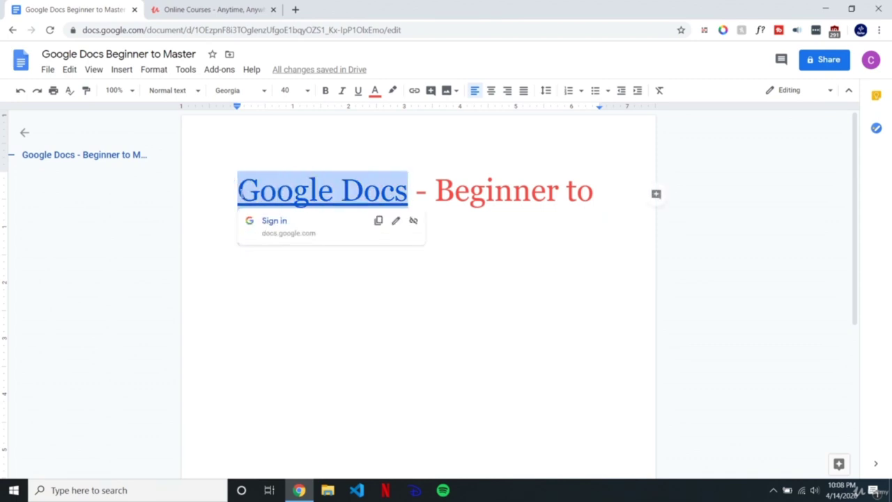
Step: Link 'Beginner to' to the suggested Google Docs Beginner to Master document
left_click_drag(436, 190, 594, 189)
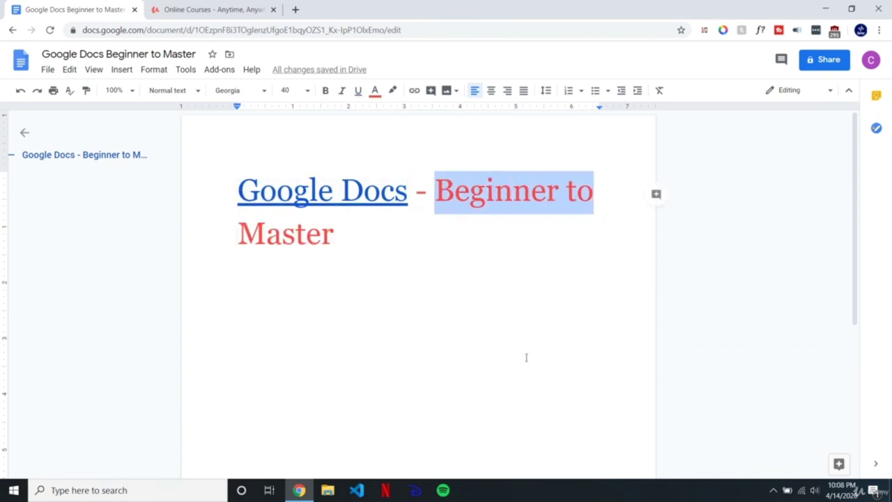
key("ctrl+k")
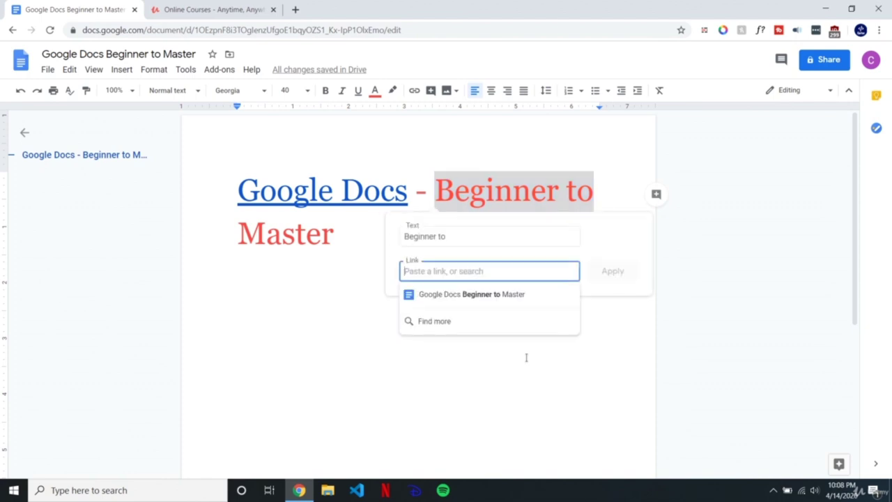
left_click(504, 295)
left_click(494, 278)
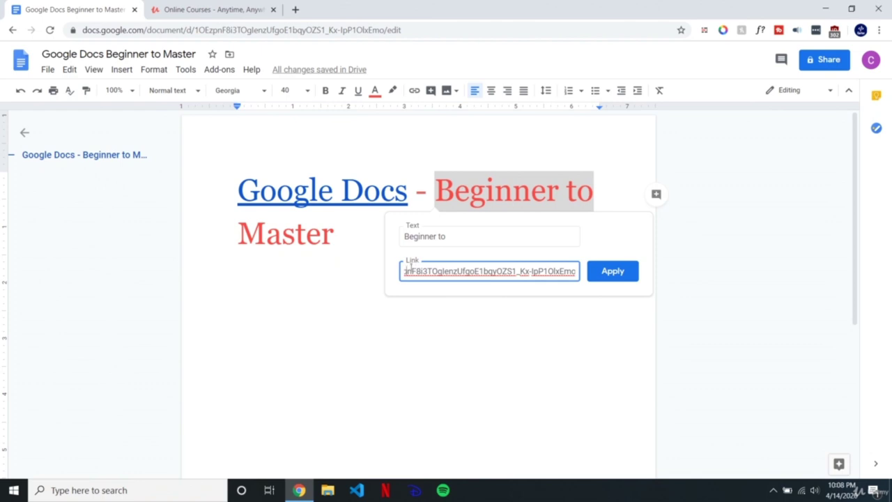
key("Return")
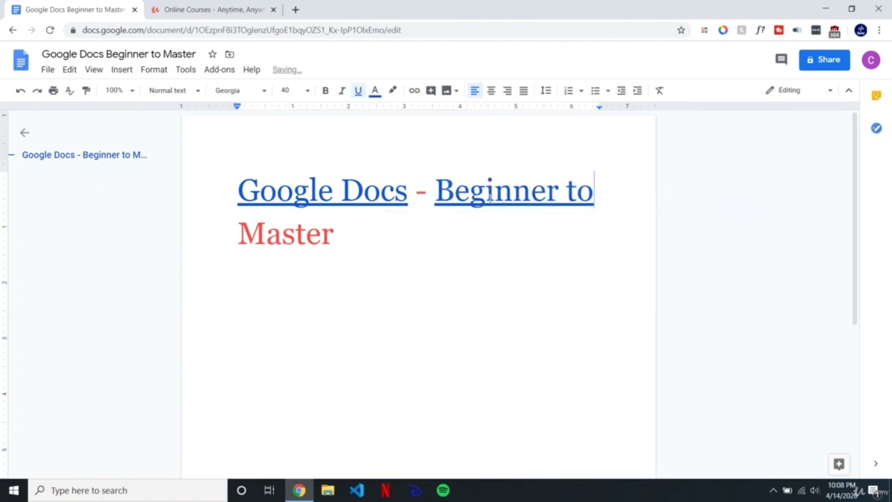
Step: Open the new link in a new tab to verify it, then close that tab
left_click(490, 197)
left_click(516, 222)
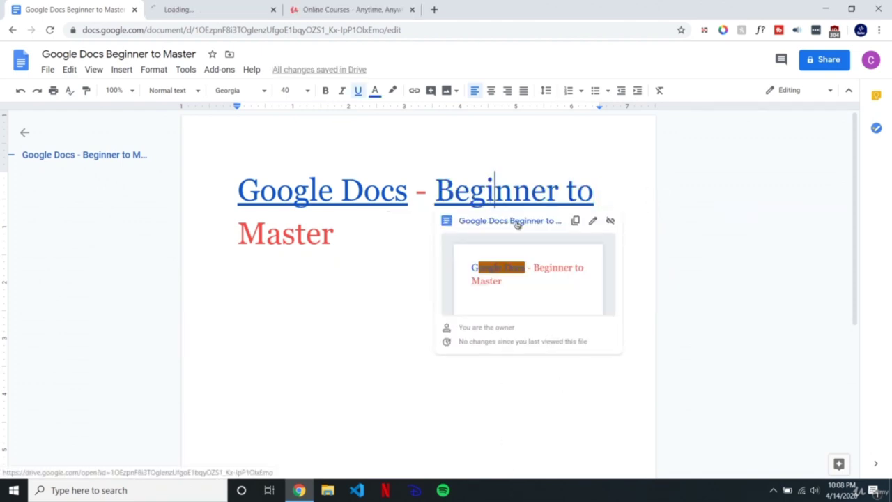
left_click(207, 9)
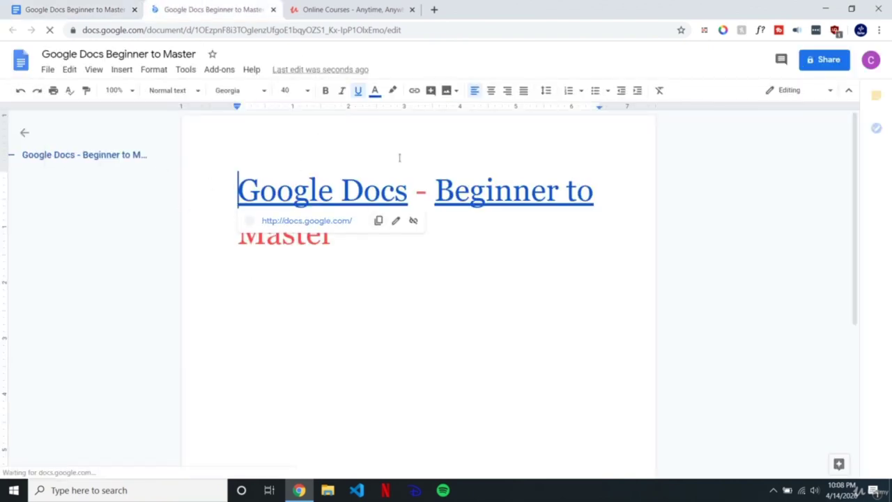
key("ctrl+w")
left_click(418, 209)
left_click(383, 235)
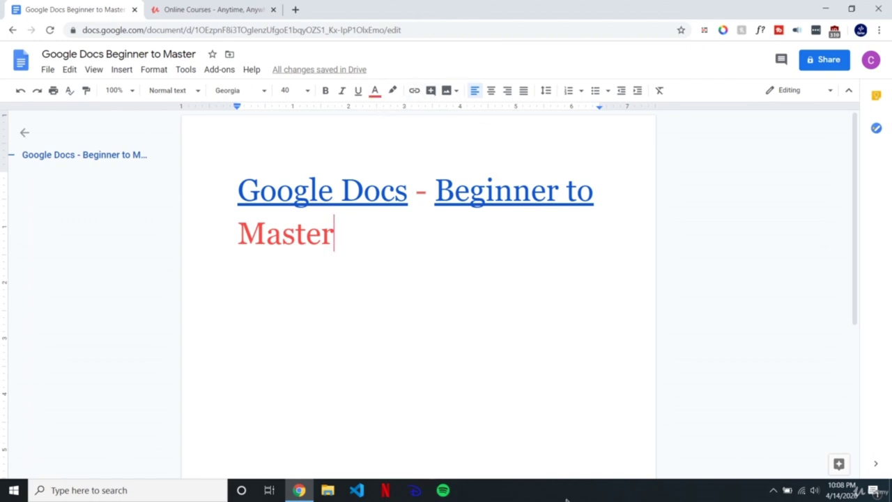
left_click(593, 500)
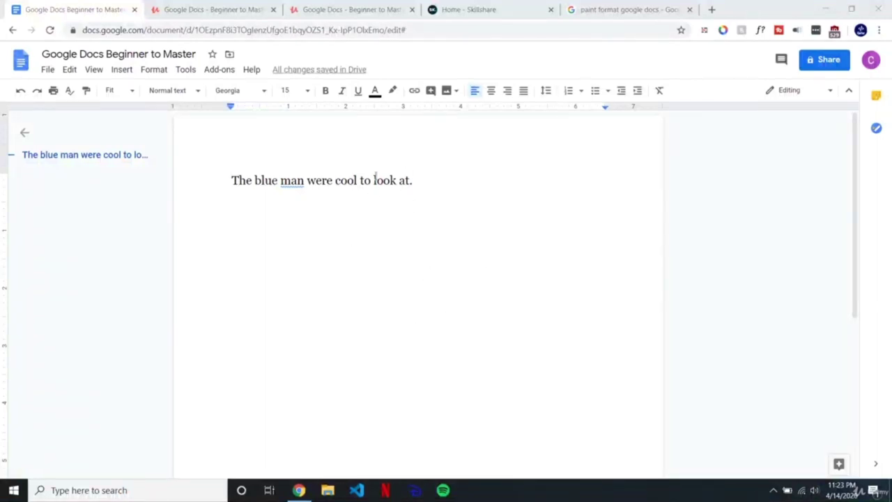
Step: Correct 'man' to 'men' with the spelling suggestion and select 'blue men'
double_click(296, 184)
double_click(293, 181)
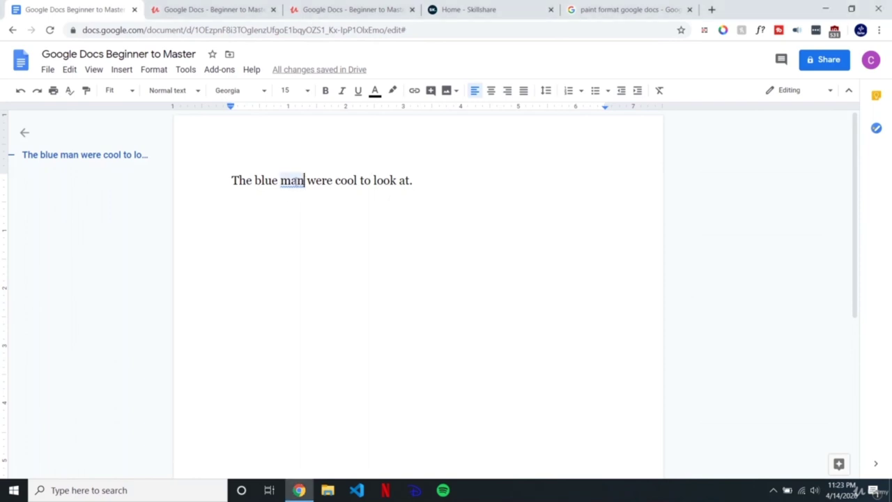
left_click(293, 162)
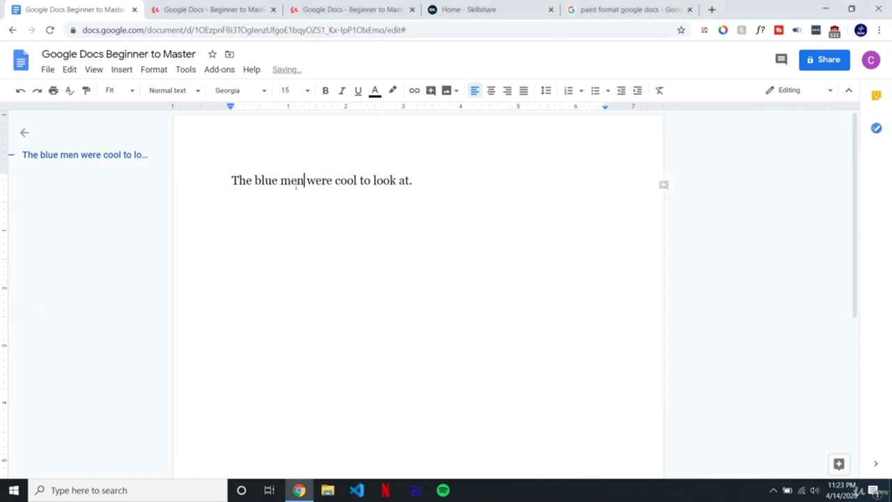
left_click_drag(305, 180, 255, 180)
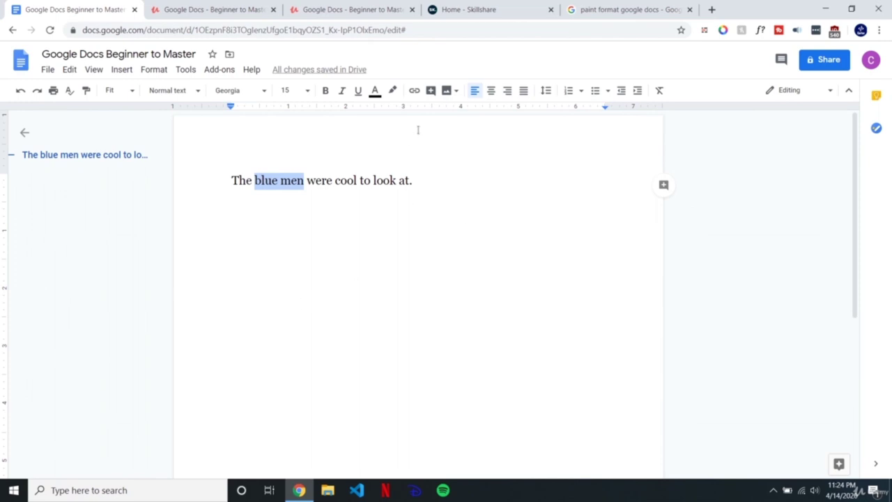
left_click(431, 91)
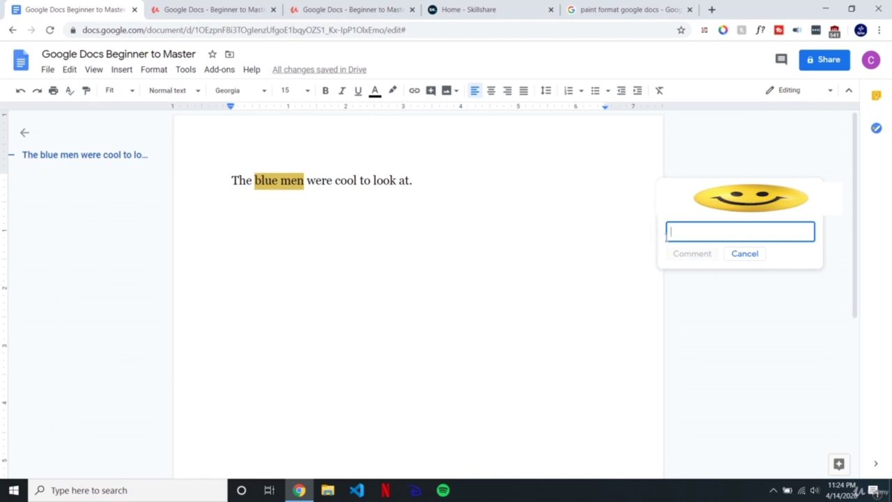
Step: Post the comment 'It's actually red m' on 'blue men'
type("It's act")
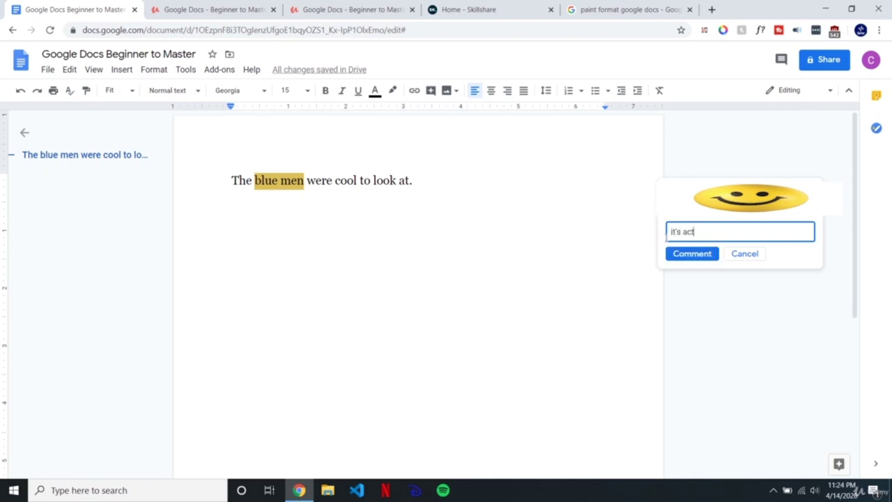
type("ually red m")
left_click(693, 254)
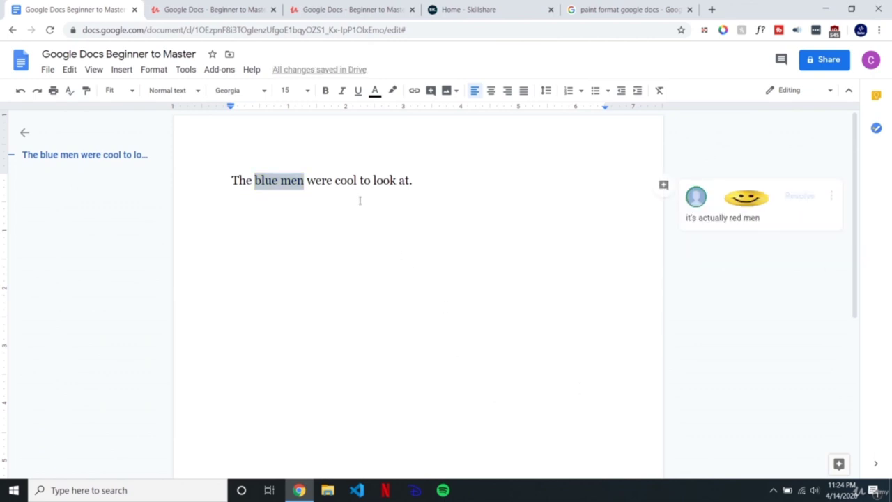
left_click(345, 180)
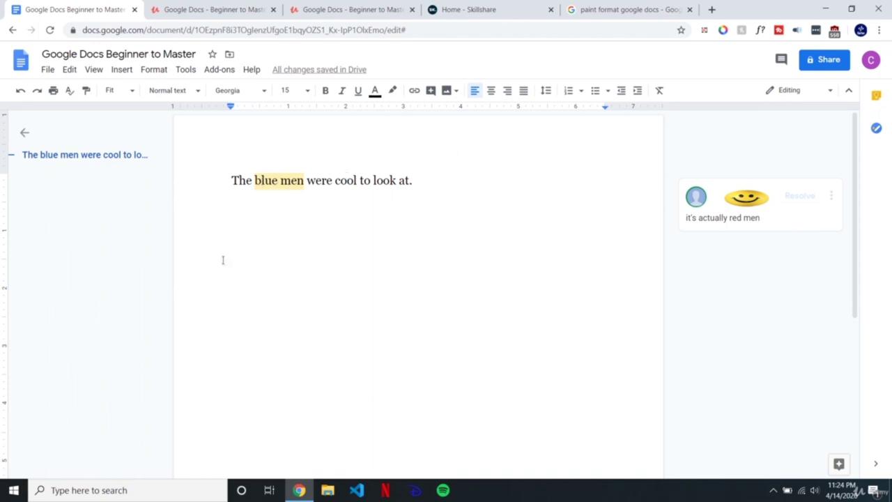
Step: Replace 'blue' with 'red' and resolve the comment
double_click(266, 179)
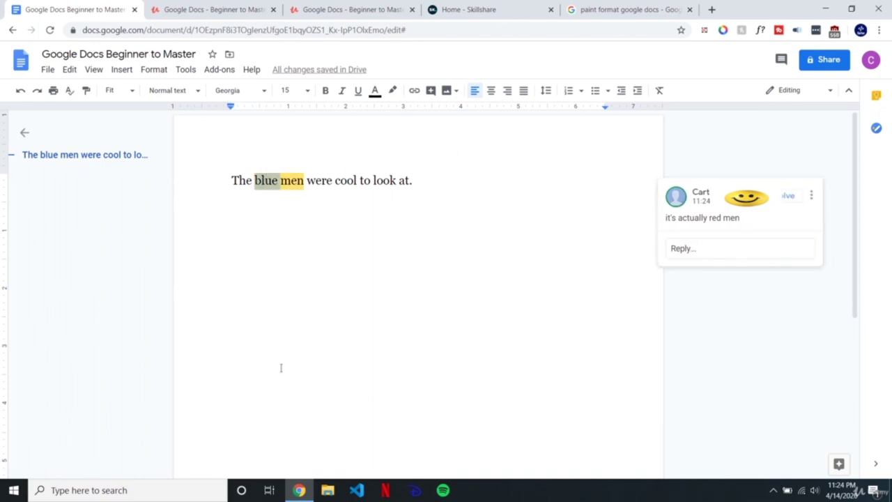
type("red")
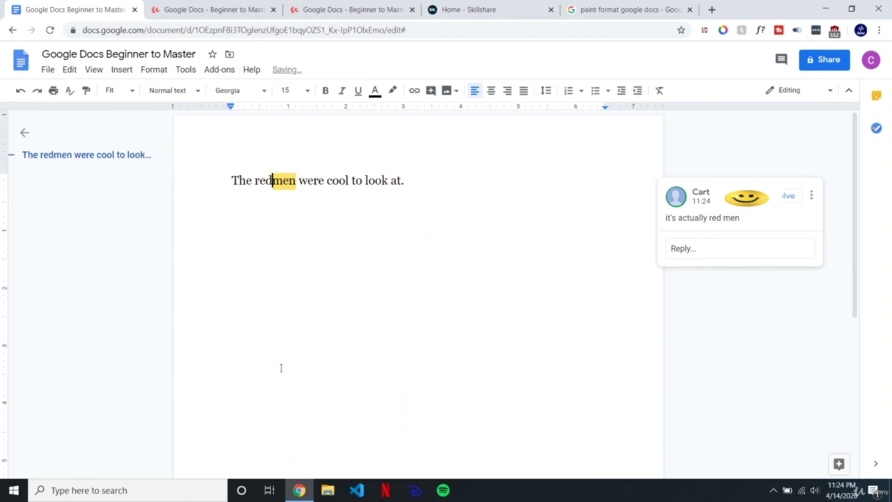
left_click(399, 181)
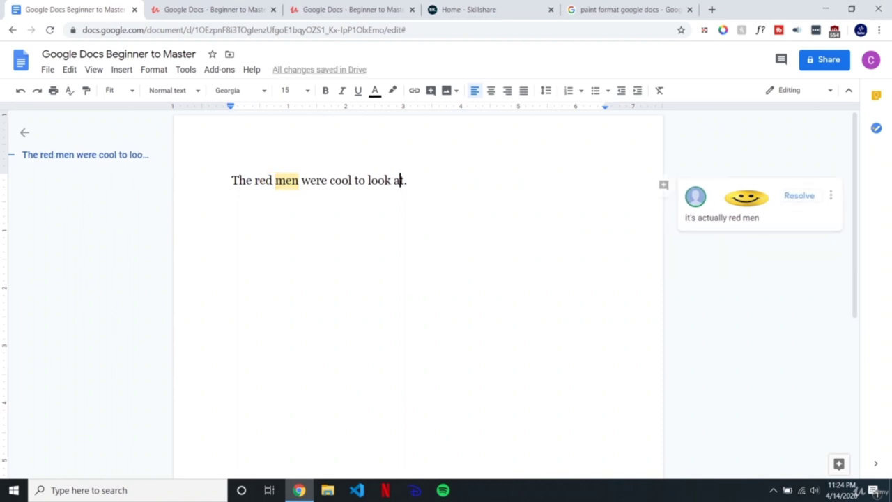
left_click(791, 196)
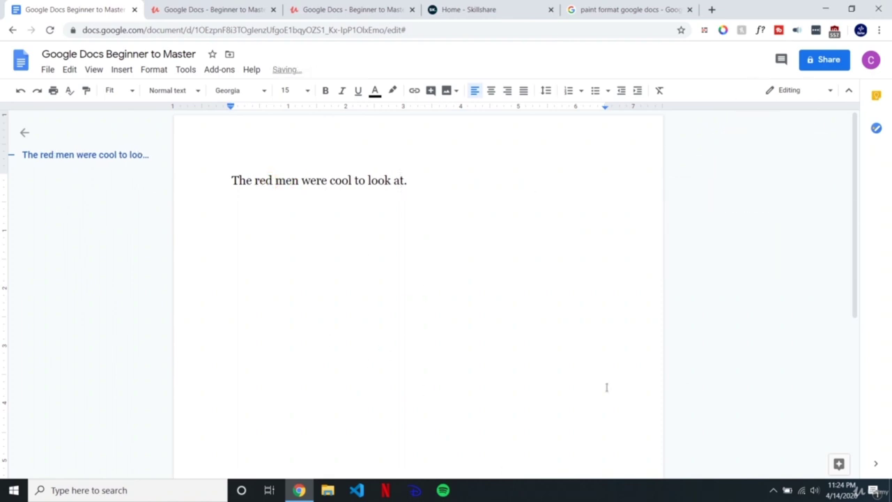
Step: Insert the three-performer photo from a web image search for 'blue men group'
left_click_drag(433, 188, 225, 189)
left_click(421, 188)
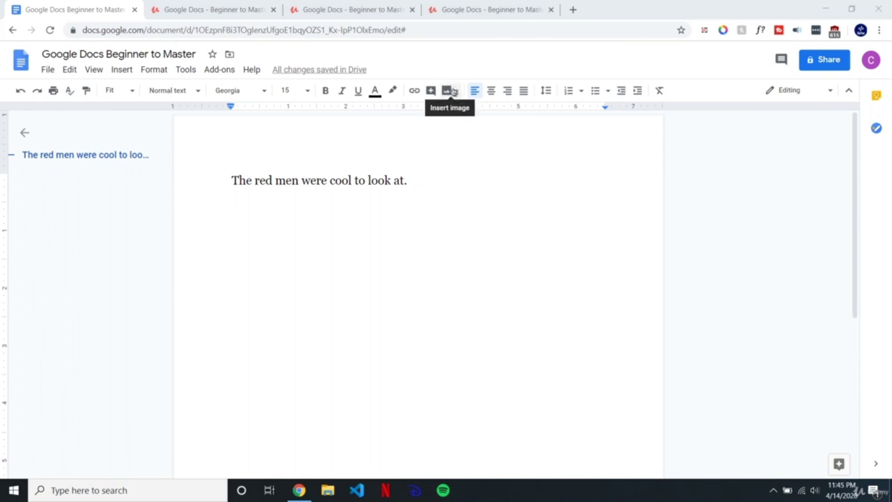
left_click(456, 92)
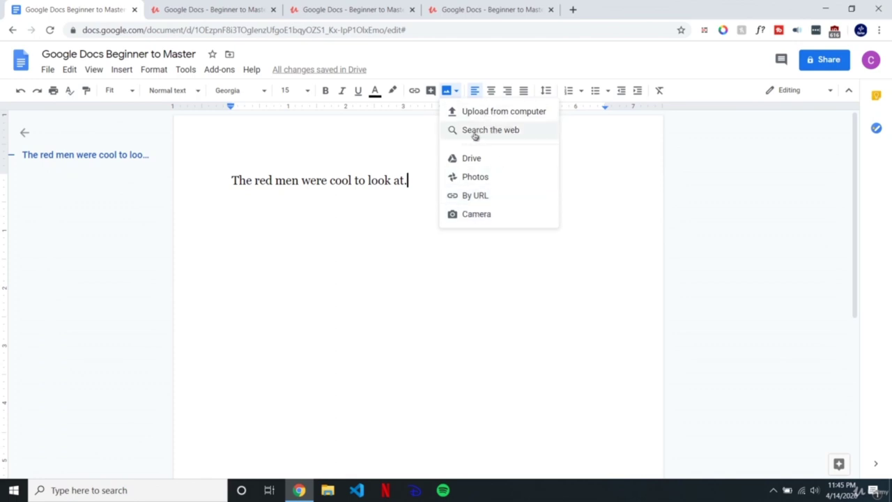
left_click(486, 132)
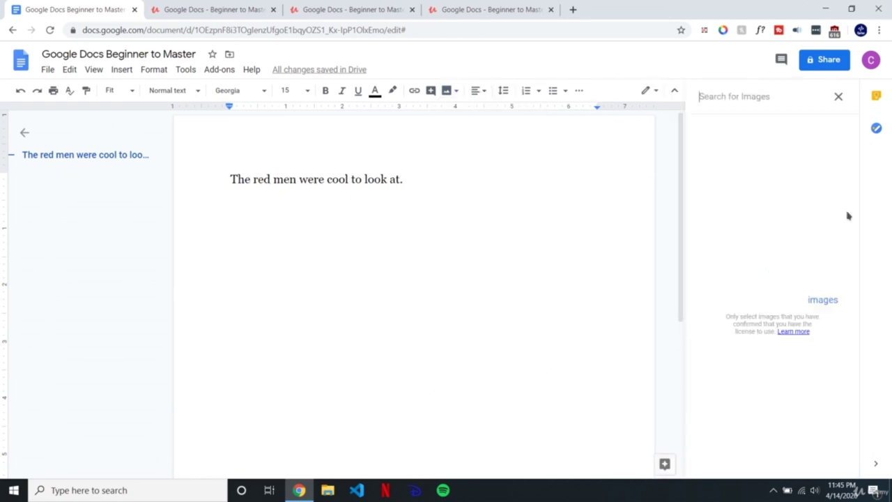
type("blue")
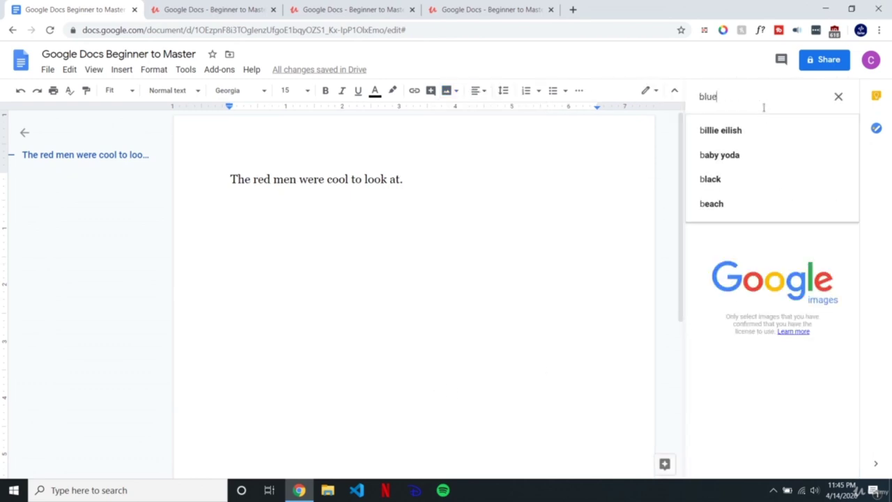
type(" men group")
key("Return")
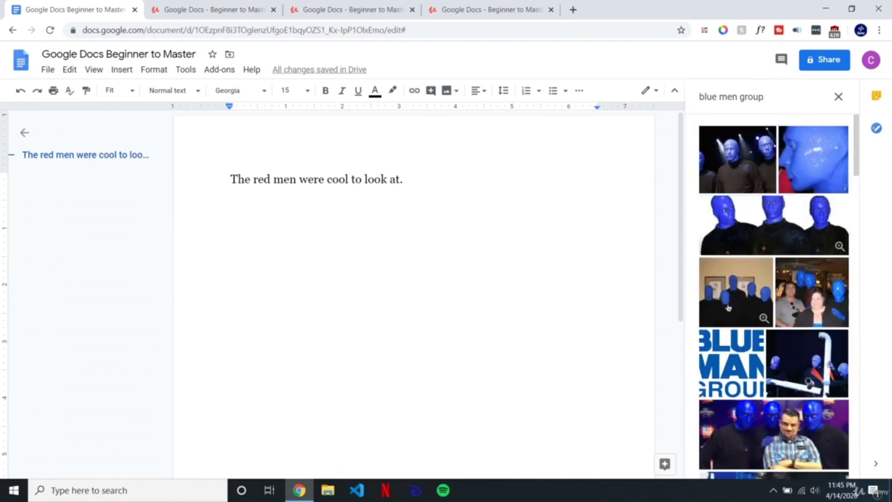
left_click(795, 225)
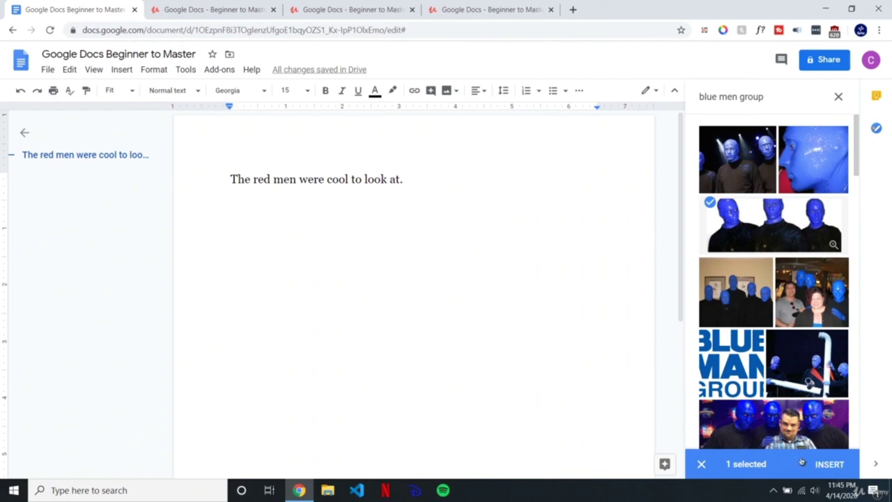
left_click(831, 463)
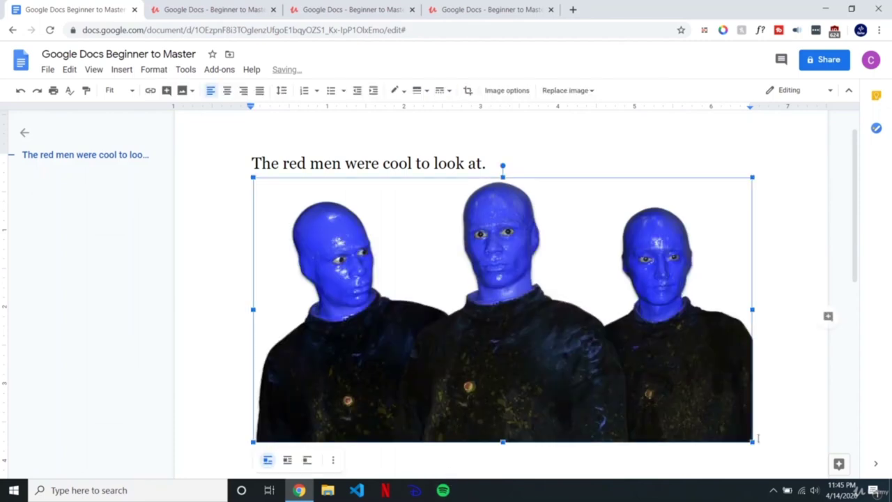
Step: Drag the photo's corners inward repeatedly until it sits small and inline after the period
left_click_drag(753, 441, 586, 353)
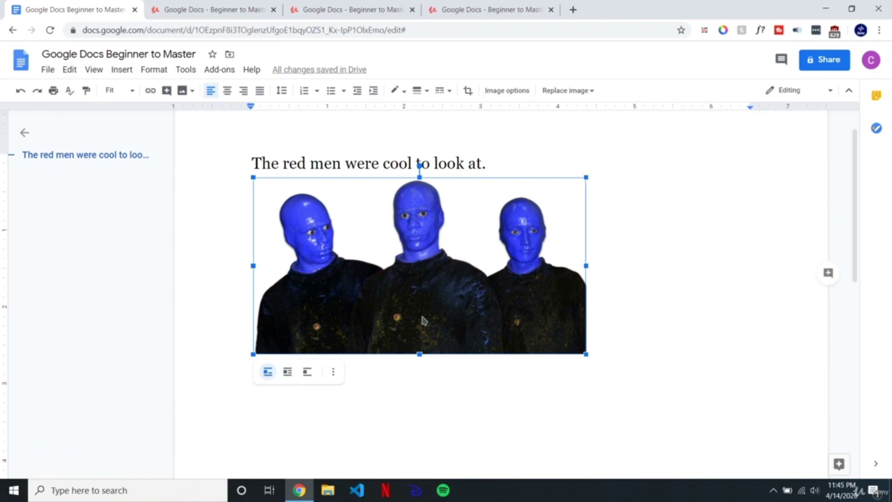
left_click(599, 352)
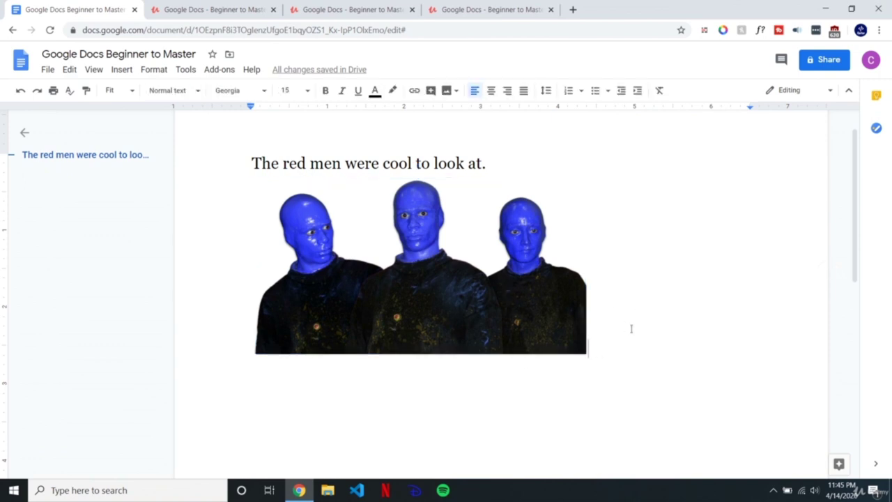
left_click(350, 314)
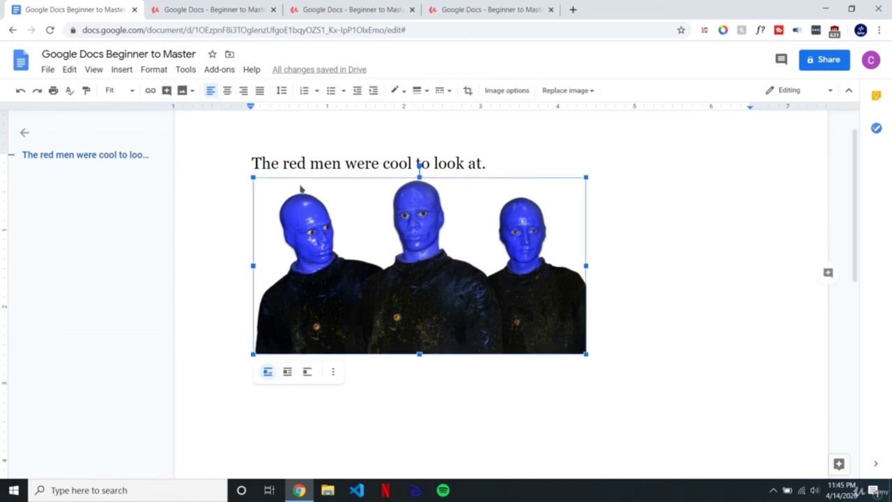
left_click_drag(253, 177, 410, 260)
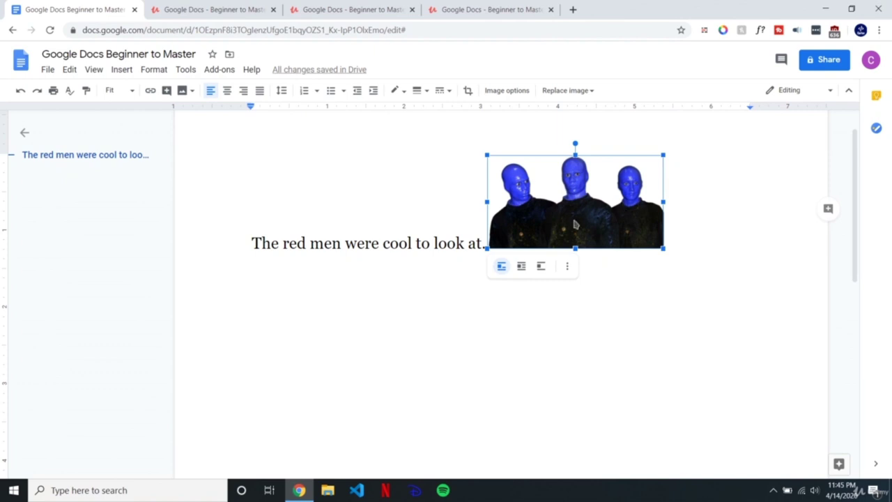
left_click_drag(488, 157, 534, 181)
left_click_drag(251, 220, 415, 220)
left_click(542, 196)
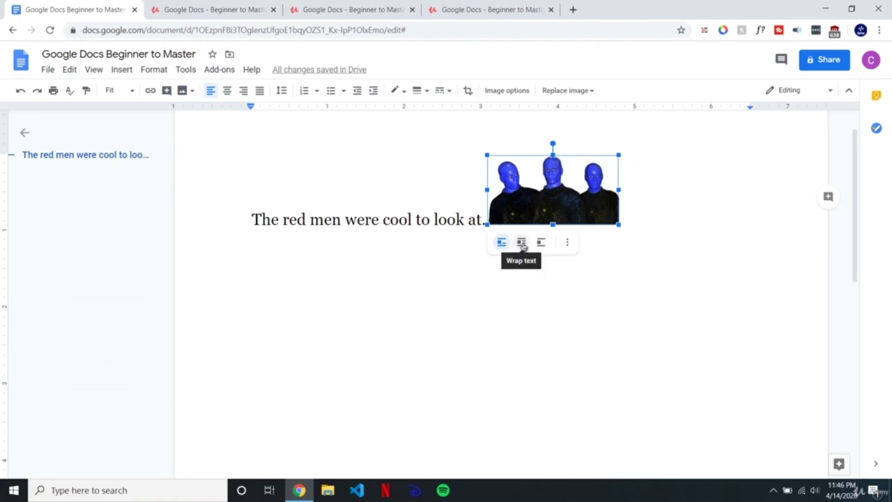
Step: Set the photo to wrap text, then fix its position on the page and drag it
left_click(521, 243)
left_click(444, 163)
left_click(557, 194)
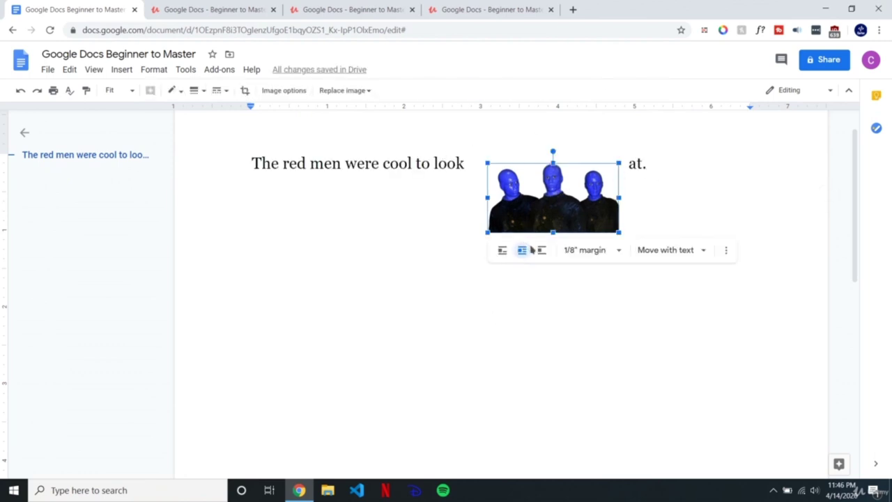
left_click(673, 251)
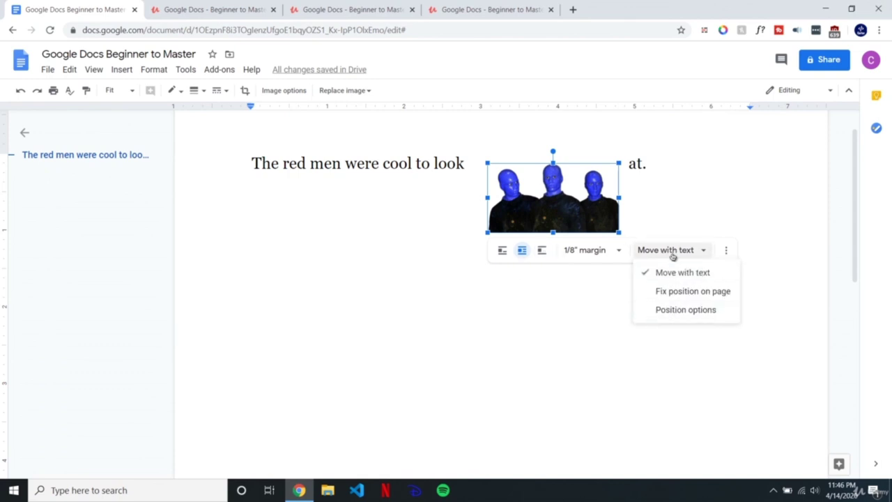
left_click(665, 292)
left_click_drag(532, 197, 515, 164)
Step: Switch the photo to Move with text and Break text, reposition it, then delete it
left_click(634, 237)
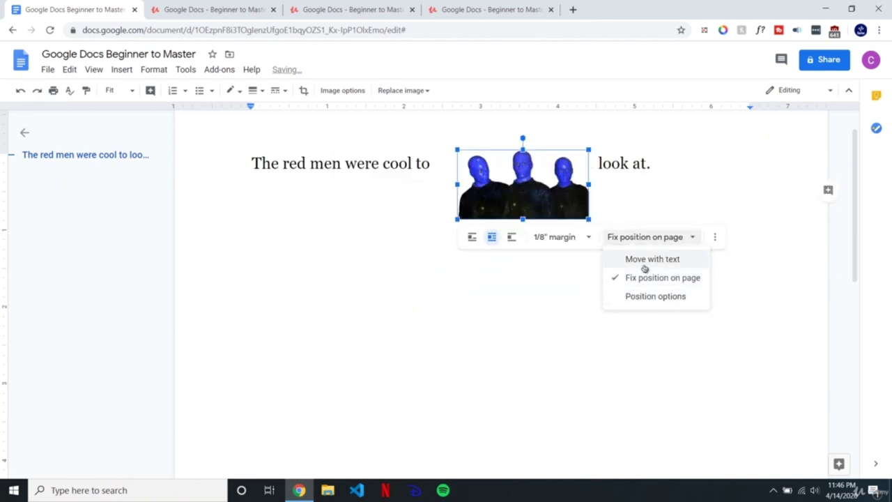
left_click(648, 259)
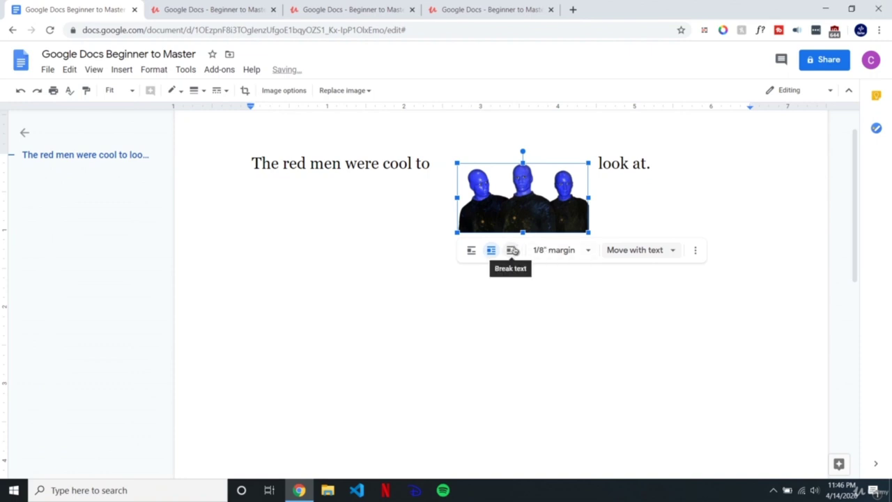
left_click(512, 250)
left_click(421, 253)
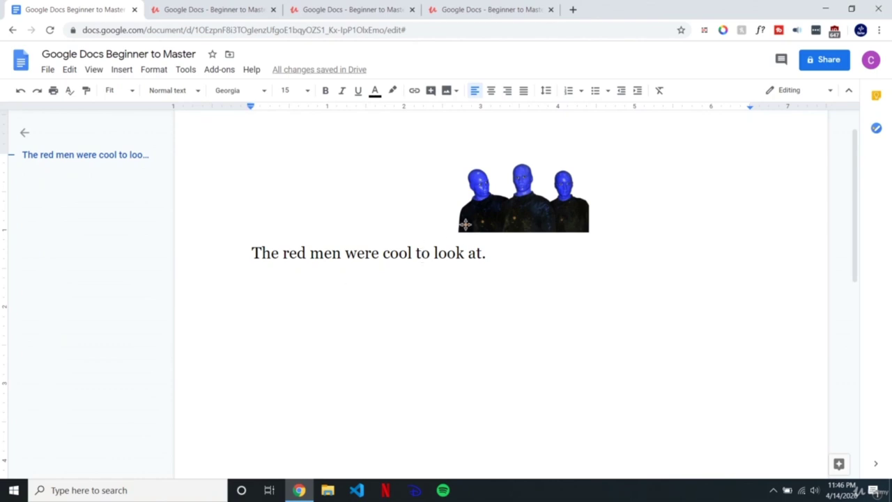
left_click_drag(520, 207, 565, 208)
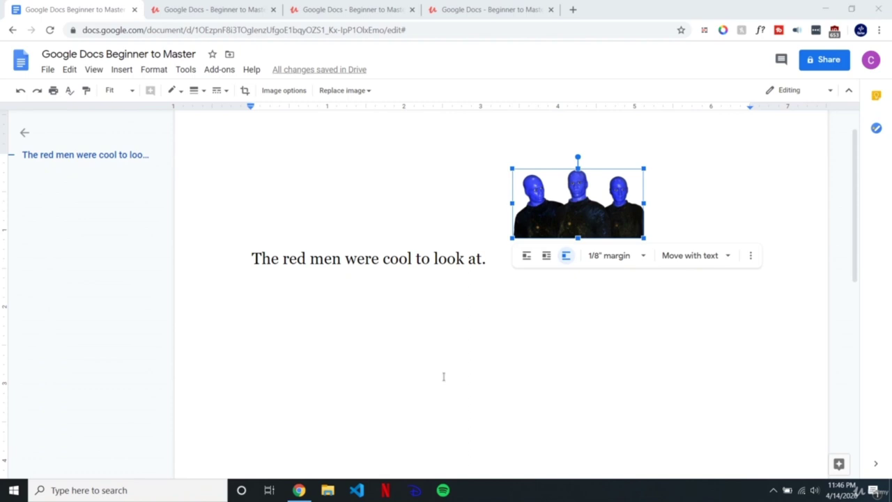
key("Delete")
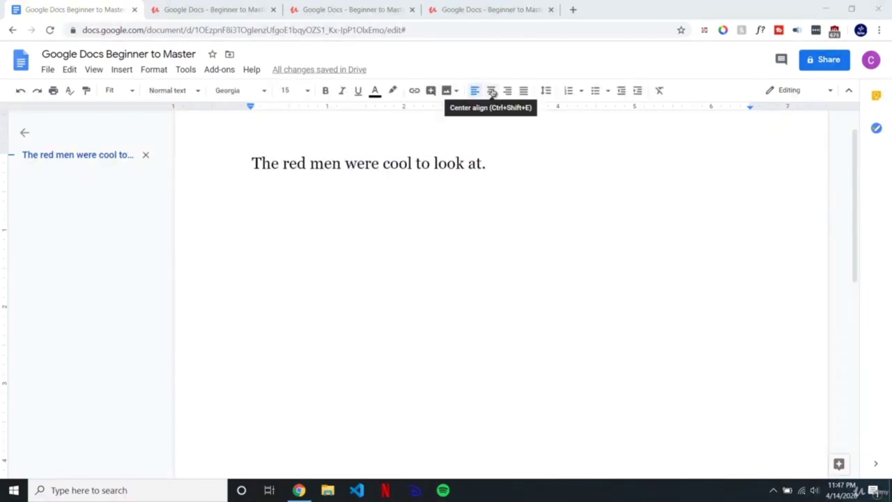
double_click(502, 161)
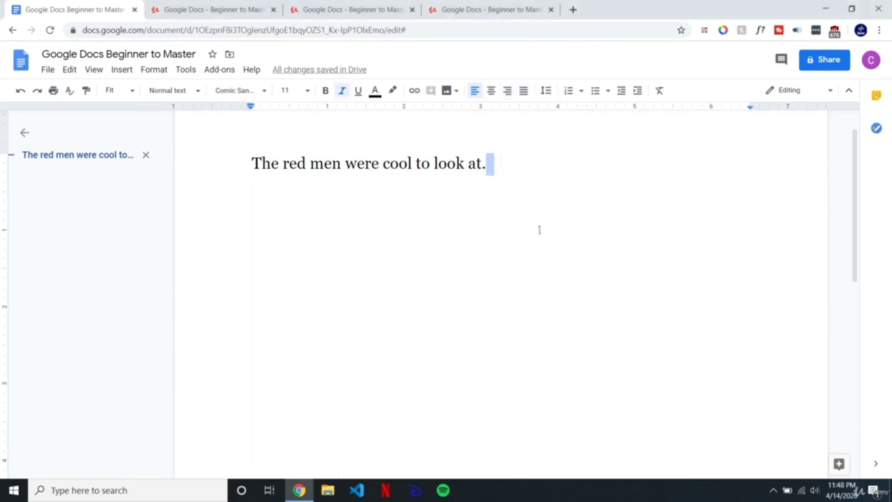
left_click(509, 158)
left_click_drag(496, 166, 238, 165)
left_click(520, 162)
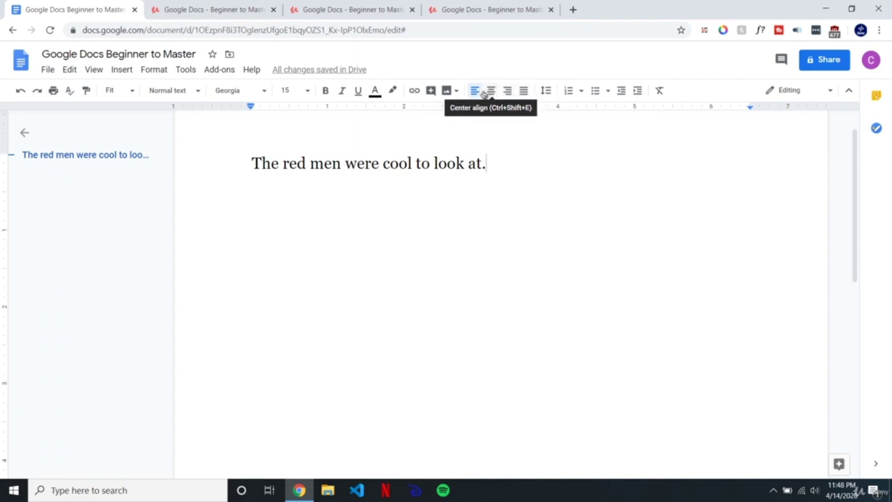
left_click_drag(497, 164, 250, 163)
left_click(518, 157)
left_click_drag(496, 164, 237, 163)
left_click(565, 175)
left_click_drag(518, 159, 236, 162)
key("ctrl+c")
left_click(513, 166)
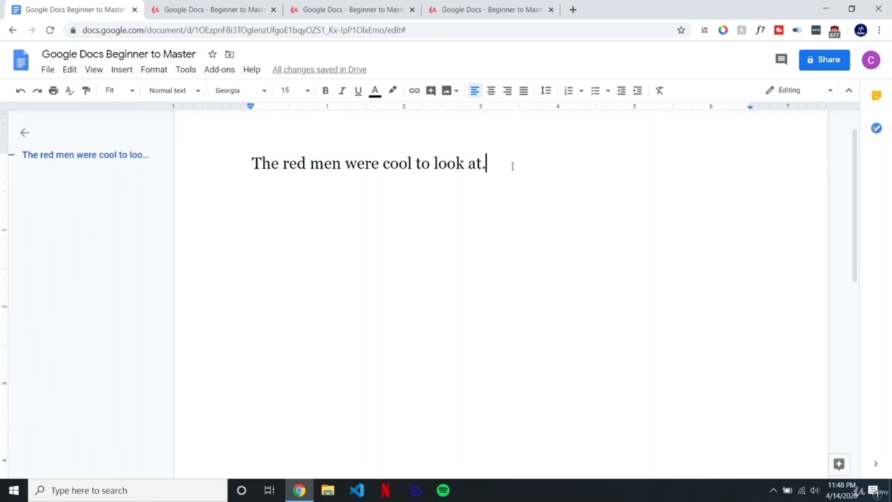
Step: Paste a second copy of the sentence on a new line and centre it
key("Return")
key("ctrl+v")
left_click_drag(519, 201, 245, 194)
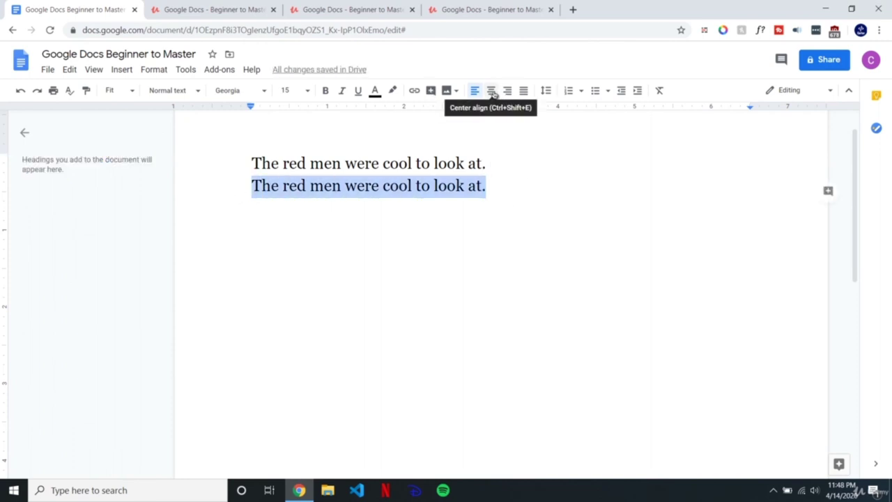
left_click(492, 91)
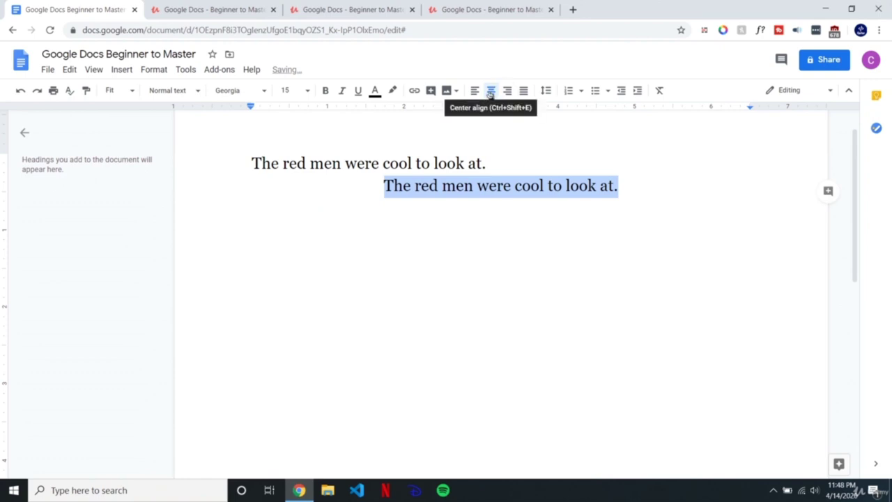
left_click(644, 190)
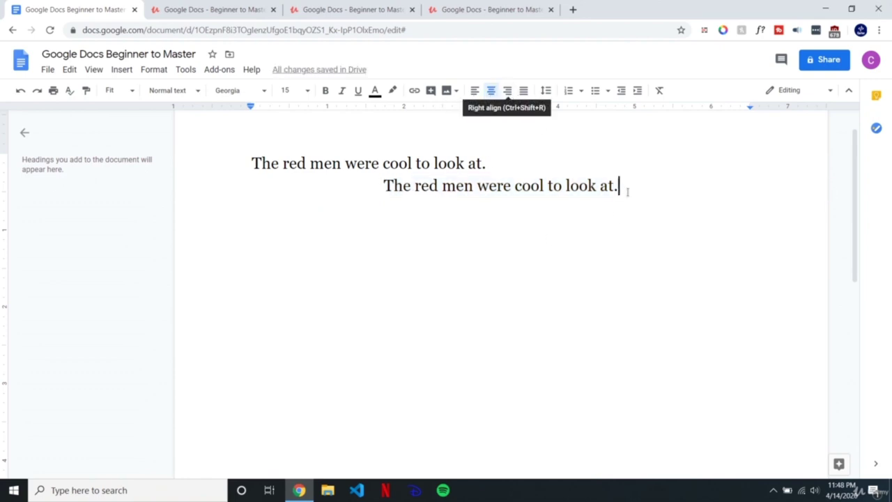
Step: Paste a third copy on a new line and right-align it
key("Return")
key("ctrl+v")
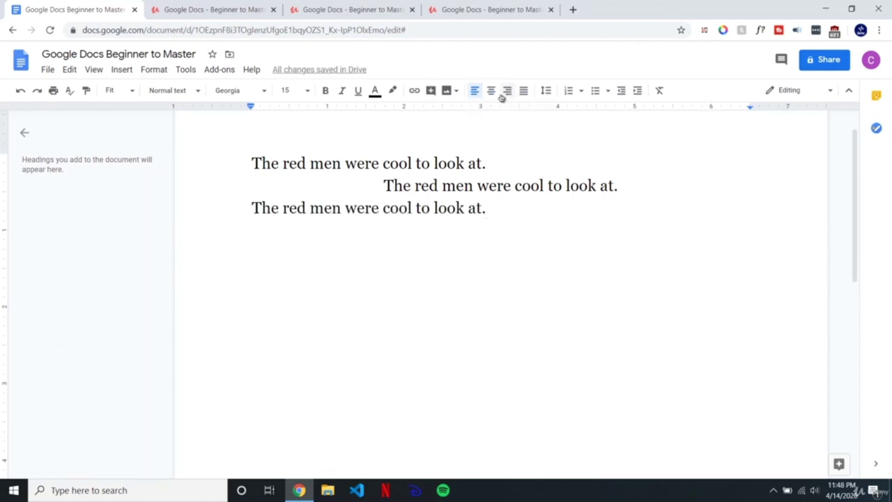
left_click(507, 91)
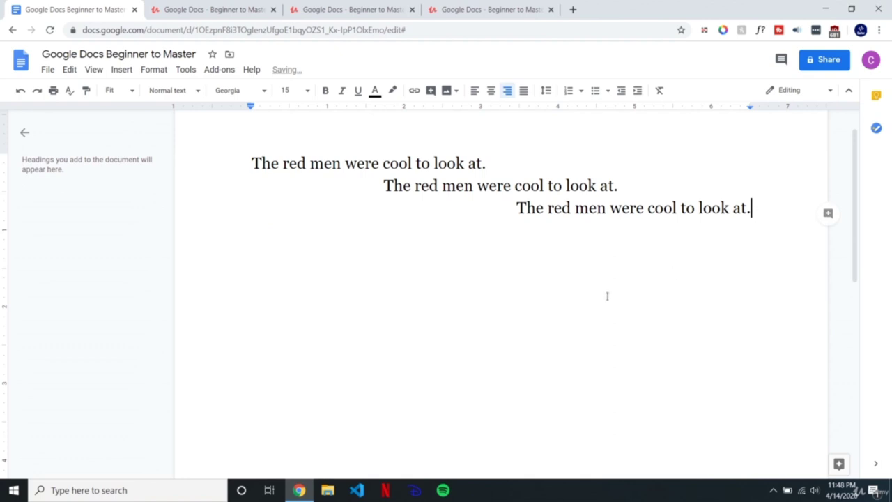
Step: Try left-aligning all three lines, undo it, and add an empty line below
left_click_drag(753, 208, 214, 150)
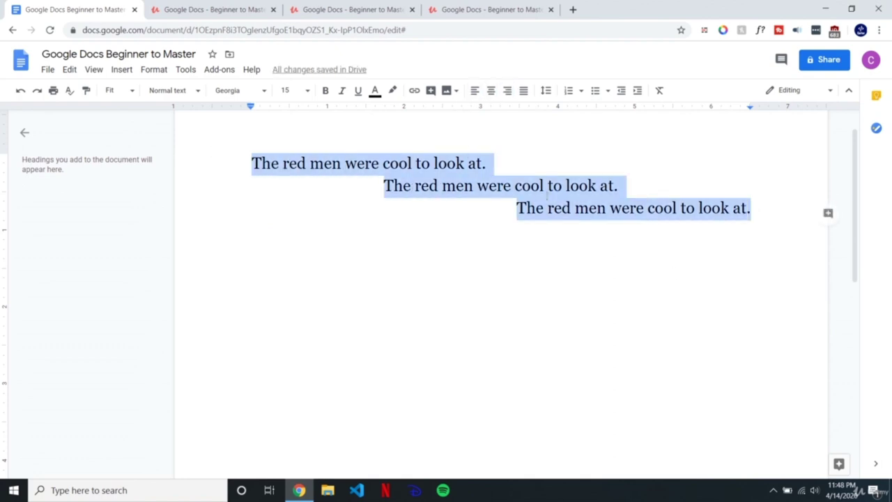
left_click(475, 90)
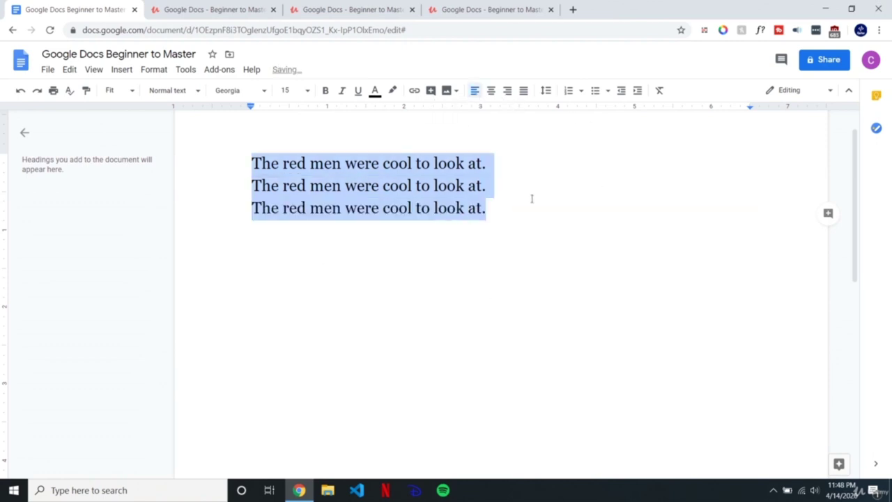
key("ctrl+z")
left_click(612, 207)
left_click(763, 213)
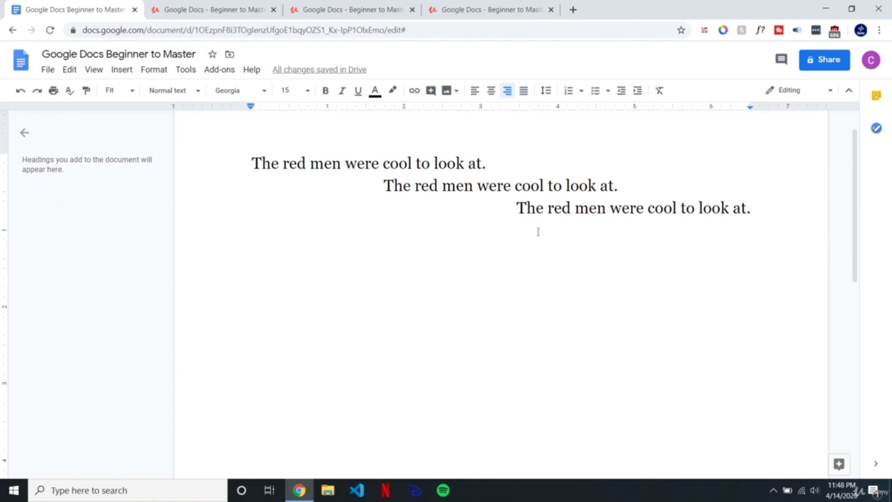
key("Return")
Step: Delete and restore the three sentence lines with undo/redo, then left-align all three
left_click_drag(755, 208, 237, 161)
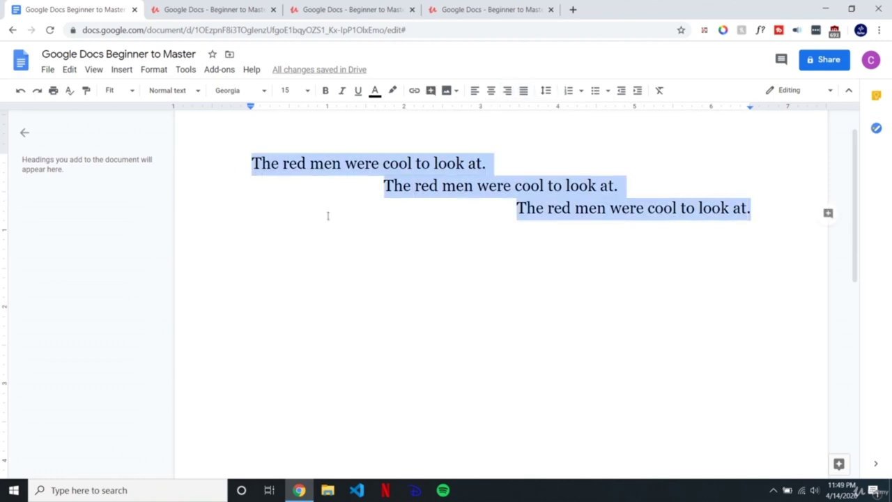
key("BackSpace")
key("ctrl+z")
key("ctrl+y")
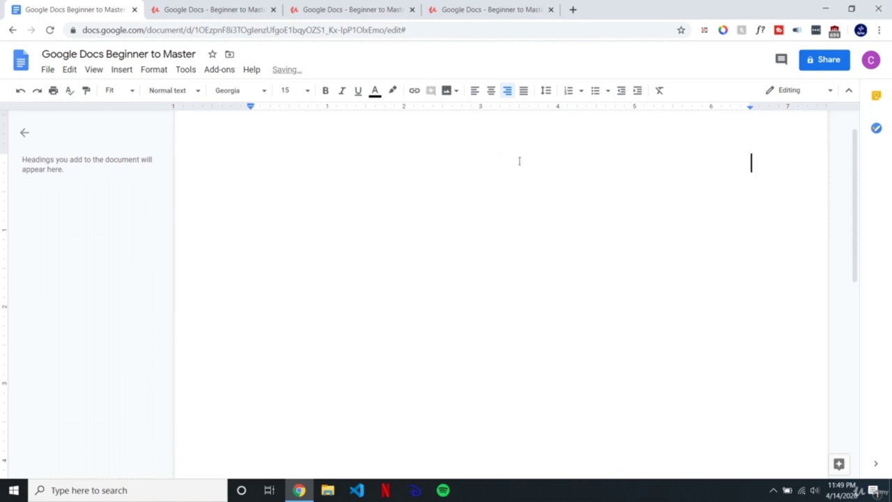
key("ctrl+z")
key("ctrl+z")
key("ctrl+z")
key("ctrl+z")
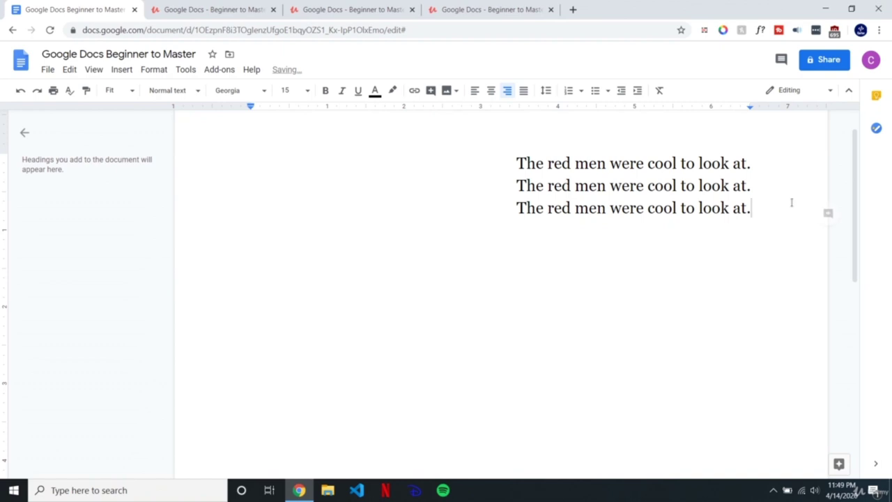
left_click_drag(757, 212, 502, 167)
left_click(475, 91)
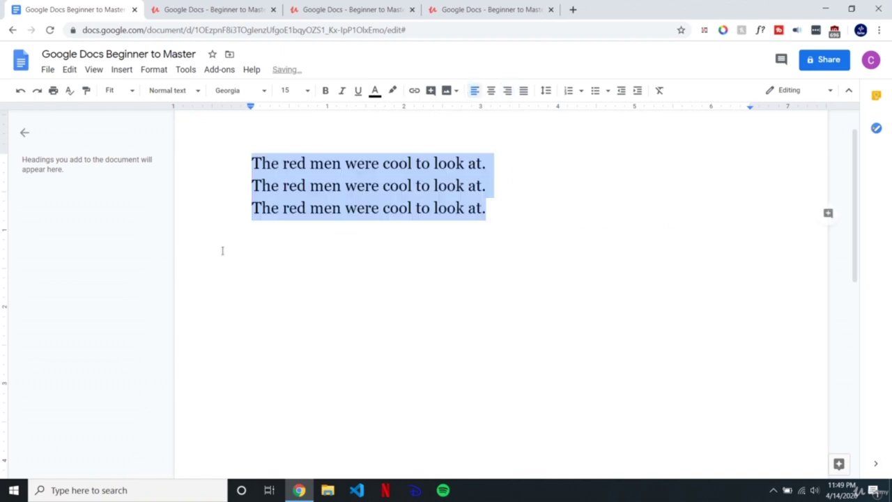
left_click(252, 185)
Step: Delete lines 2 and 3, then paste three more copies of the red-men sentence after line 1
left_click(493, 162)
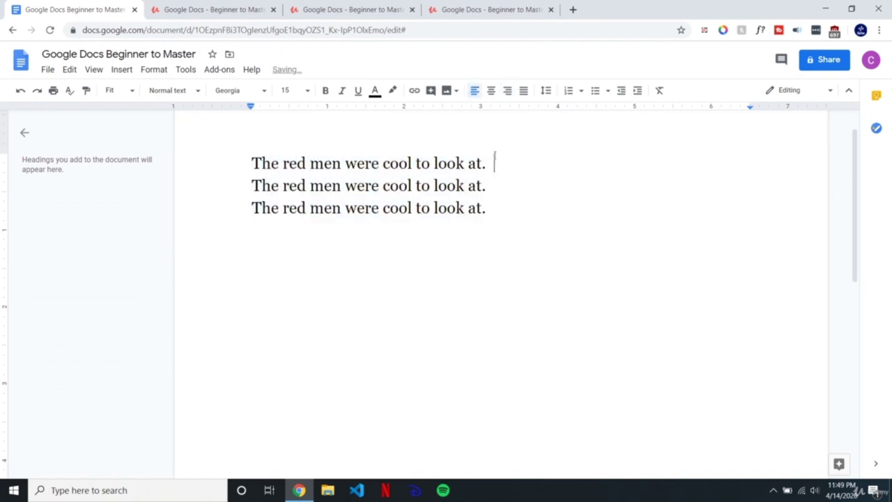
left_click_drag(492, 208, 239, 214)
key("BackSpace")
left_click_drag(492, 185, 237, 191)
key("ctrl+c")
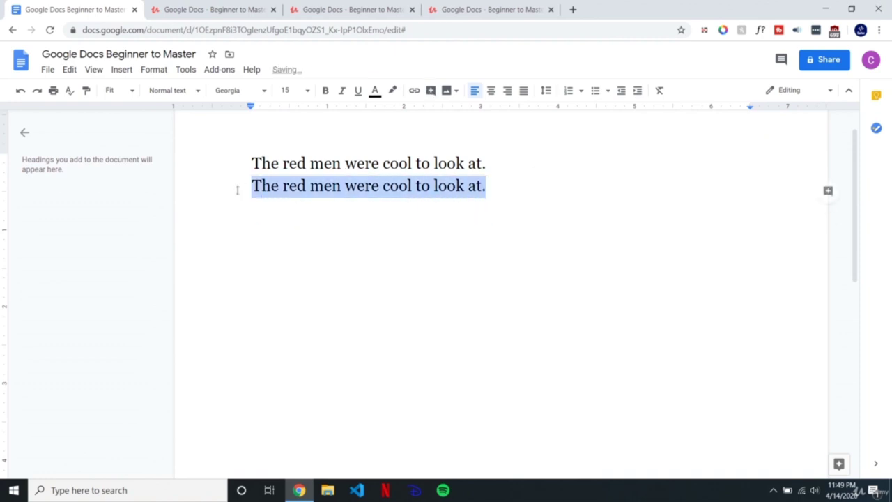
key("BackSpace")
key("BackSpace")
key("ctrl+v")
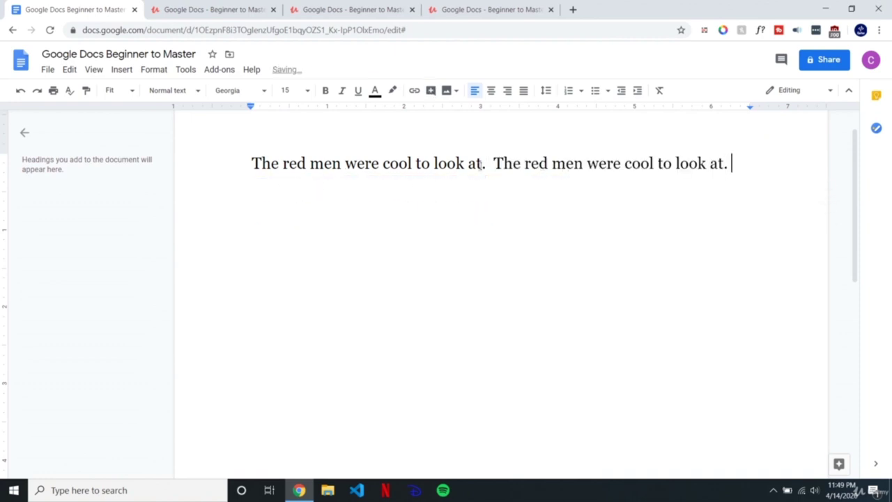
key("ctrl+v")
key("ctrl+v")
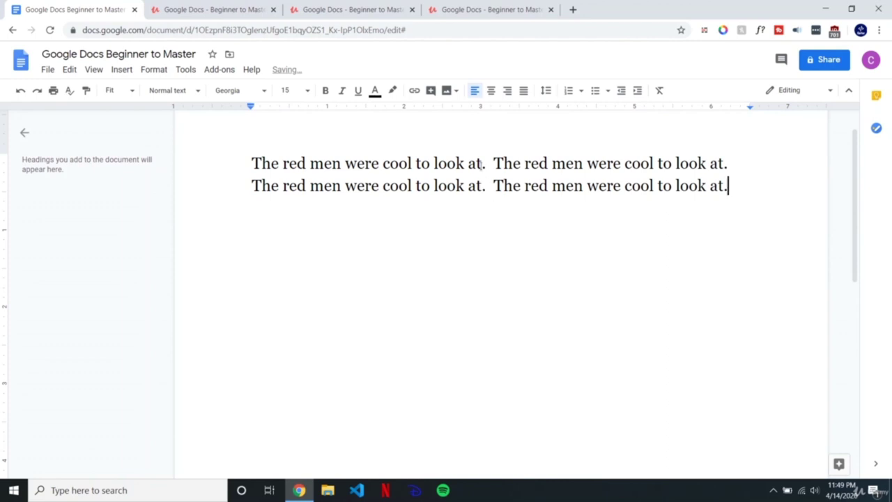
key("ctrl+v")
Step: Justify all the text so it aligns to both margins
key("ctrl+a")
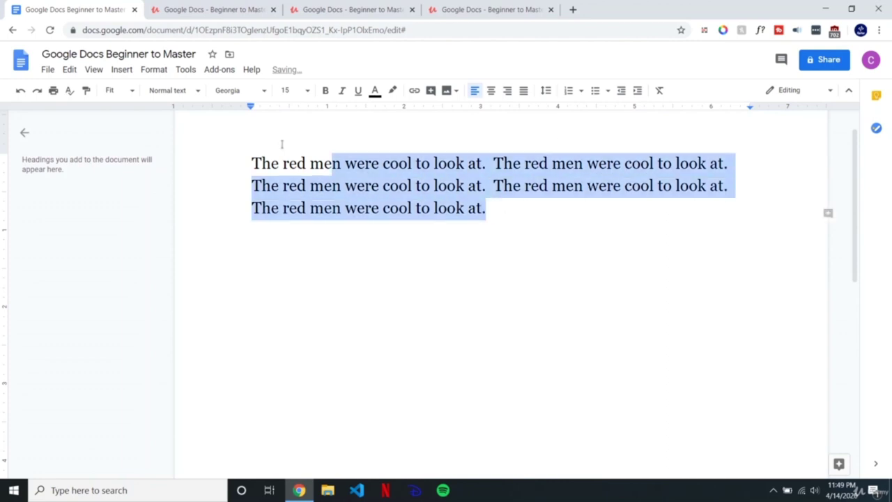
left_click(525, 91)
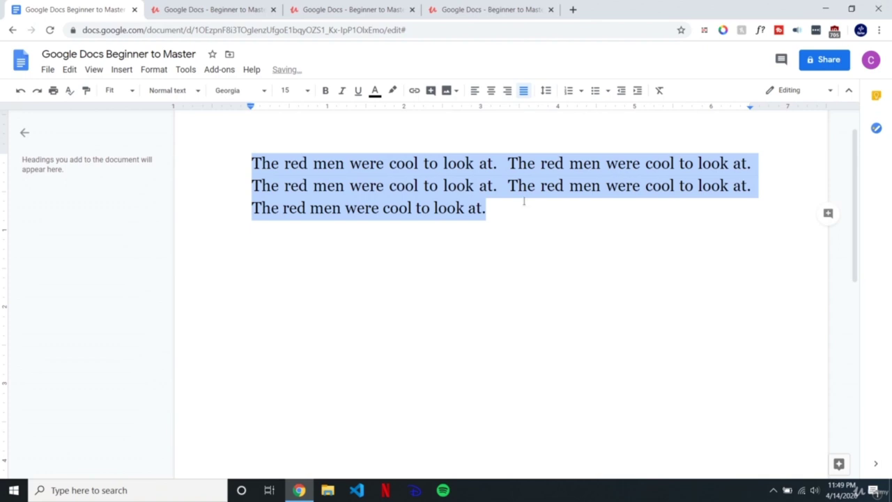
left_click(523, 206)
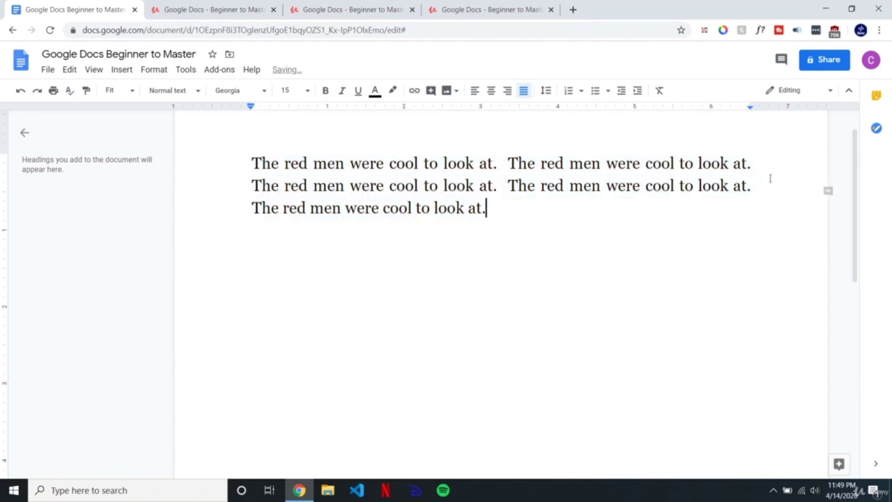
left_click_drag(487, 209, 508, 163)
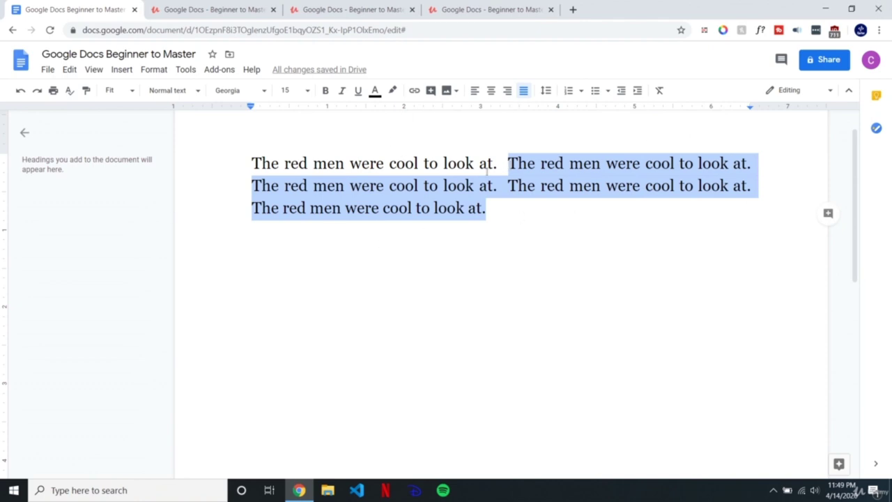
Step: Change 'red' to 'blue' in the second sentence so it reads 'cool to see'
double_click(558, 164)
type("blue ")
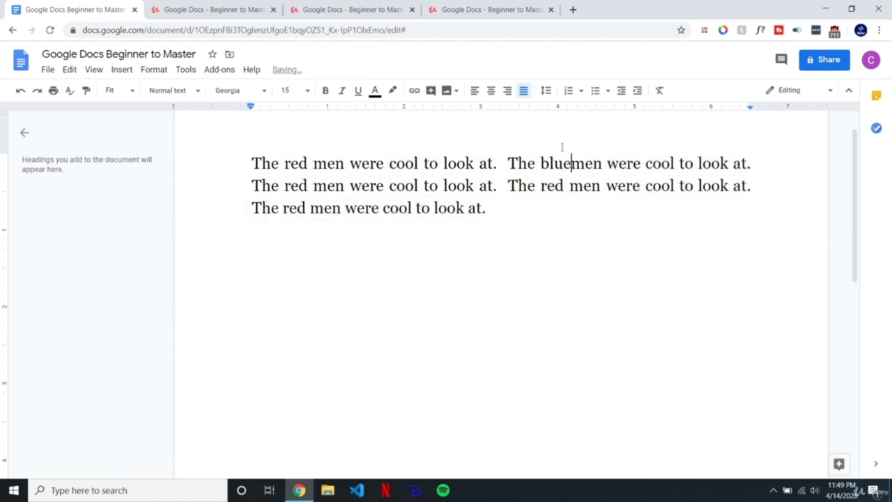
type("se")
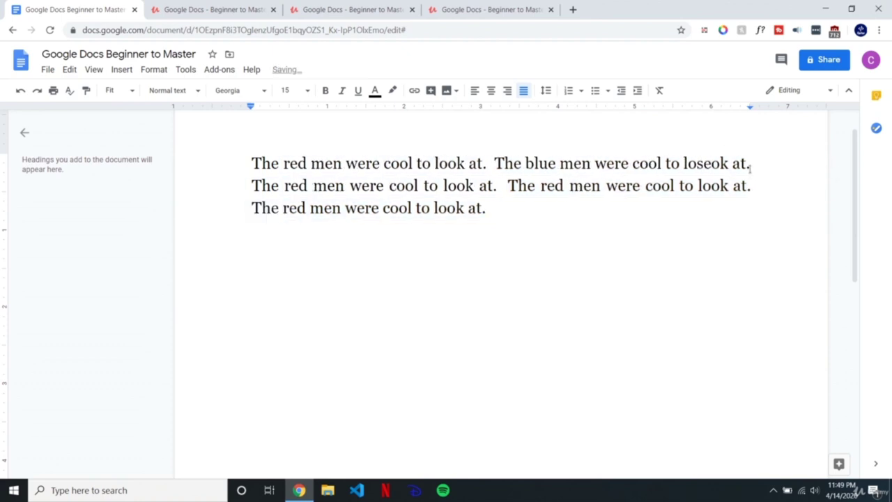
left_click_drag(746, 163, 684, 163)
type("see.")
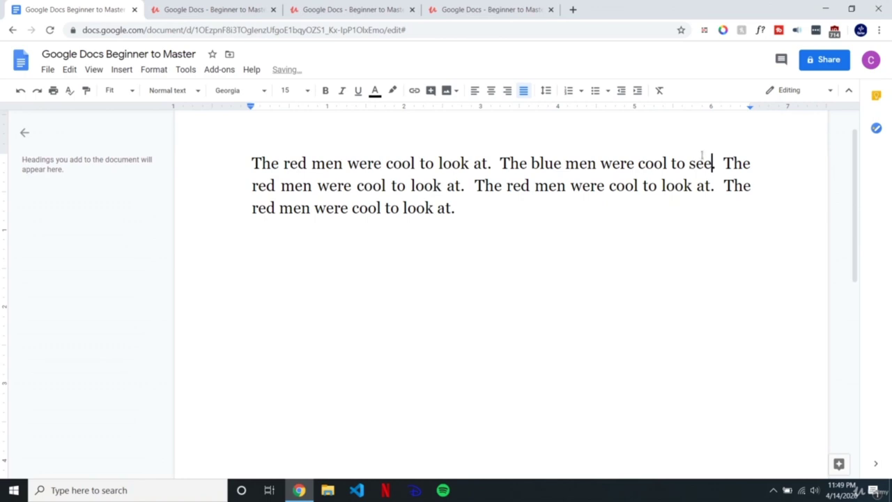
Step: Replace the next 'red' with 'yellow', fixing the misspelled 'yelllow' via spelling suggestions
double_click(267, 186)
type("yelllow")
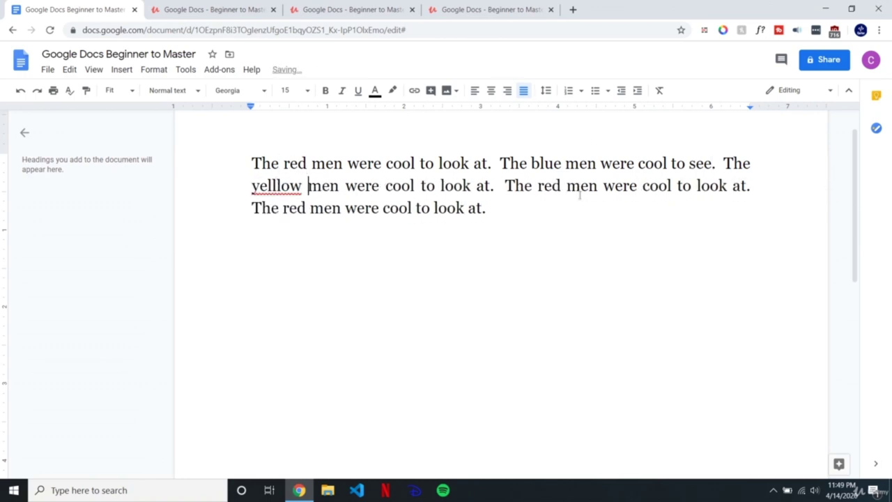
double_click(551, 186)
left_click(282, 186)
right_click(282, 189)
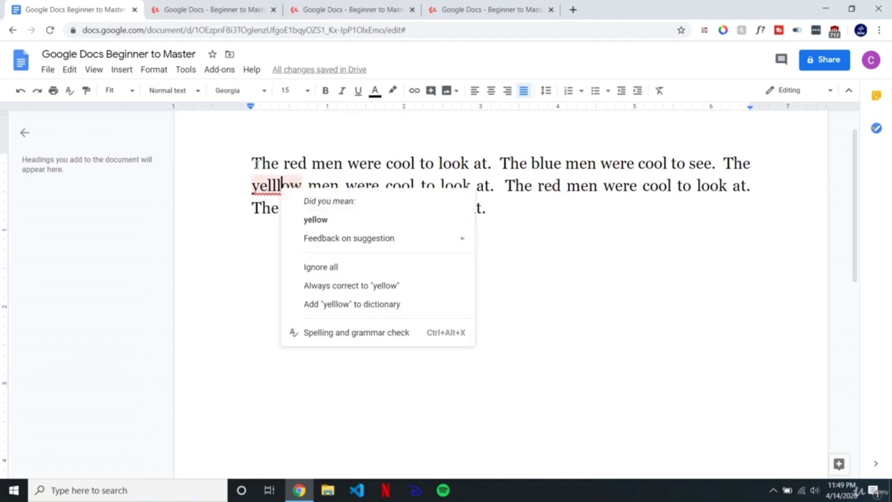
left_click(314, 221)
Step: Replace another 'red' with 'purple'
left_click(543, 188)
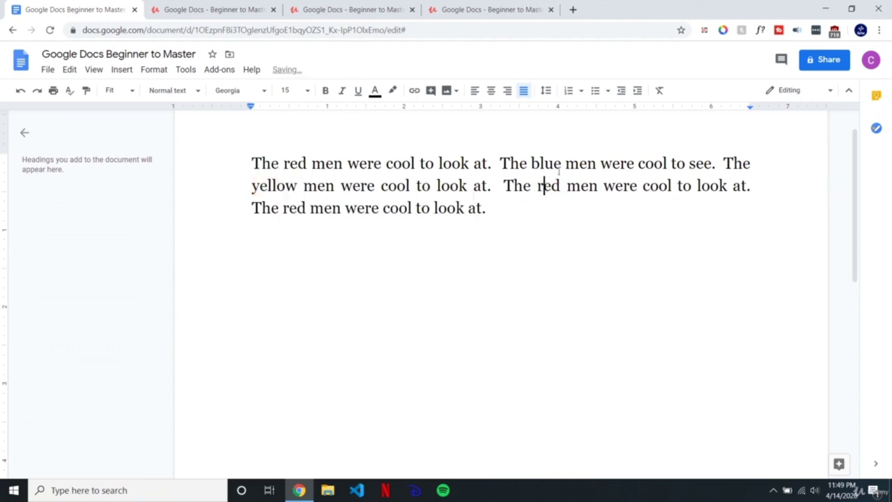
double_click(549, 185)
key("BackSpace")
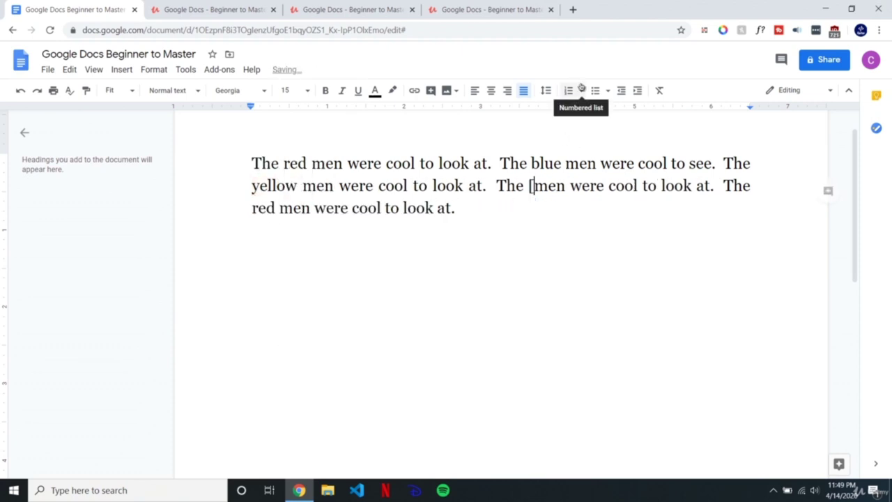
type("purple")
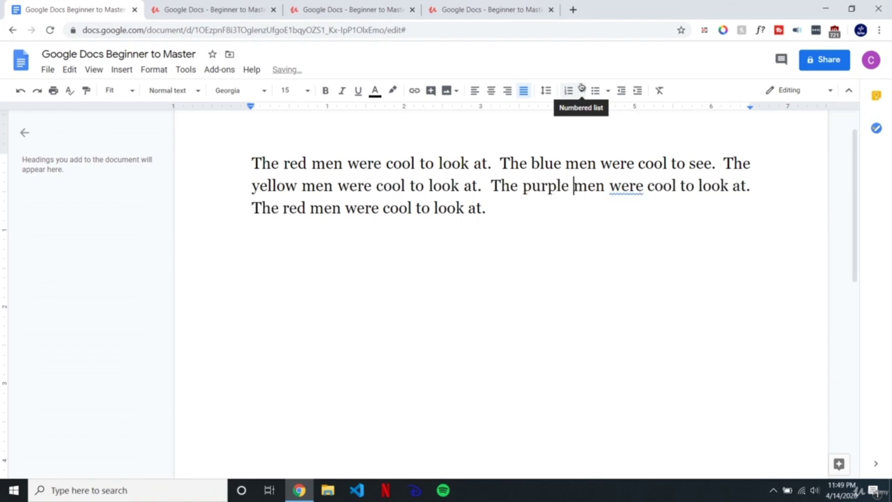
Step: Review the reworded sentences, selecting the opening letter T and the word 'The'
left_click(496, 202)
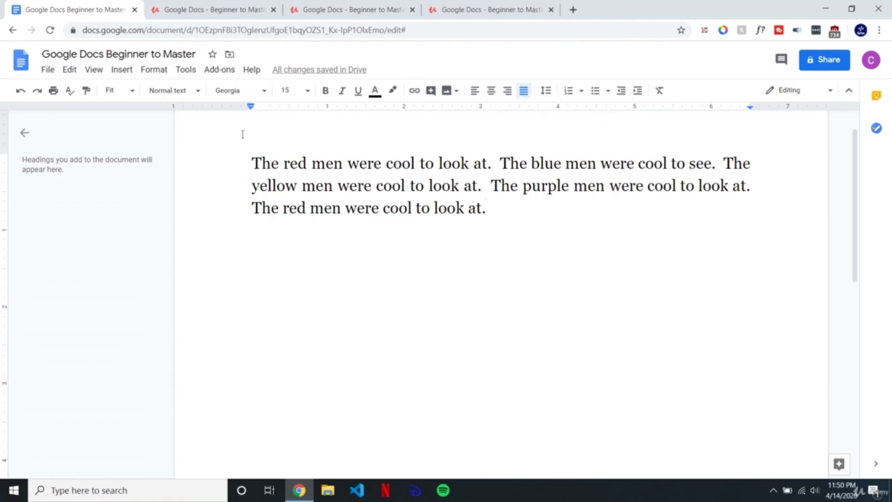
left_click(252, 157)
left_click_drag(279, 163, 311, 164)
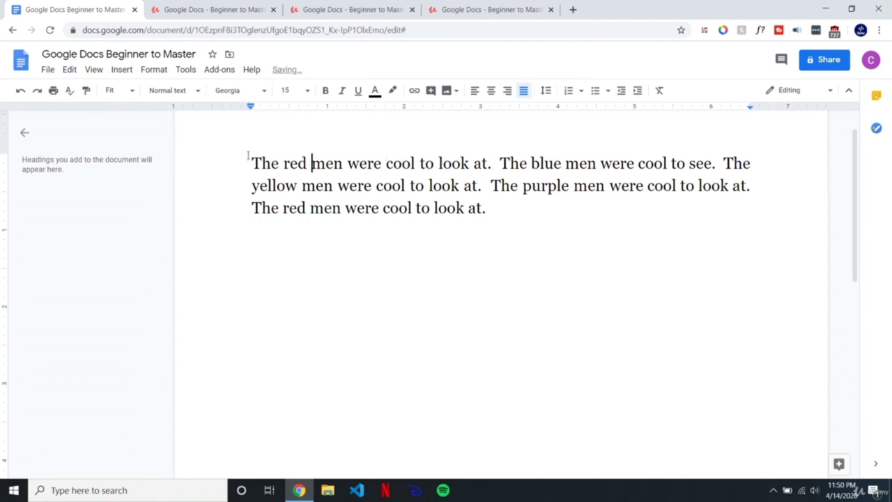
left_click_drag(250, 163, 262, 163)
left_click_drag(742, 163, 752, 163)
left_click(754, 163)
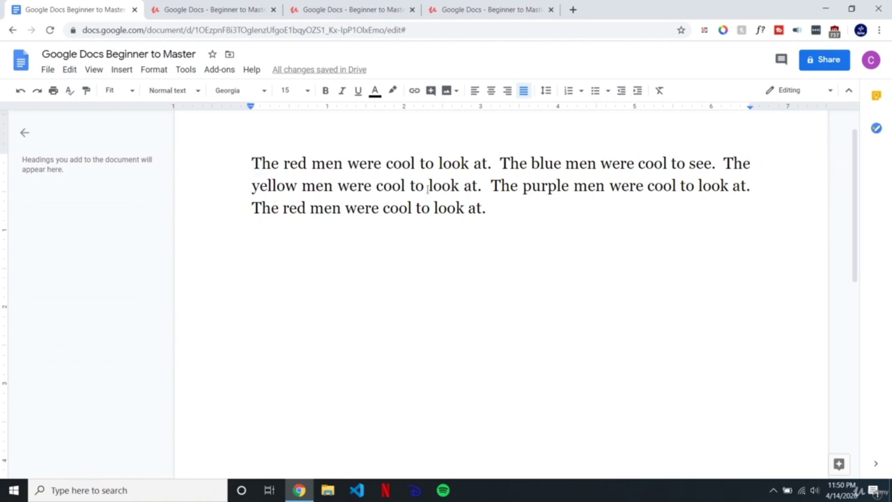
left_click(544, 499)
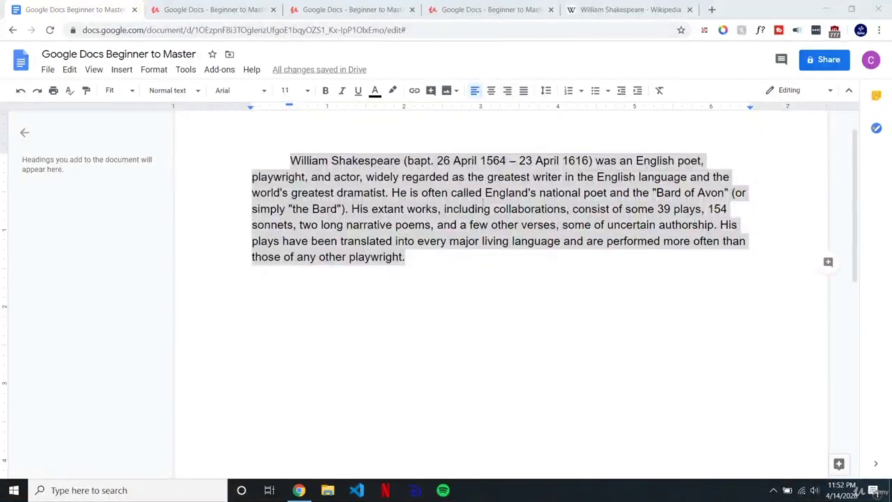
Step: Check the pasted Shakespeare paragraph against the Wikipedia article
left_click(417, 269)
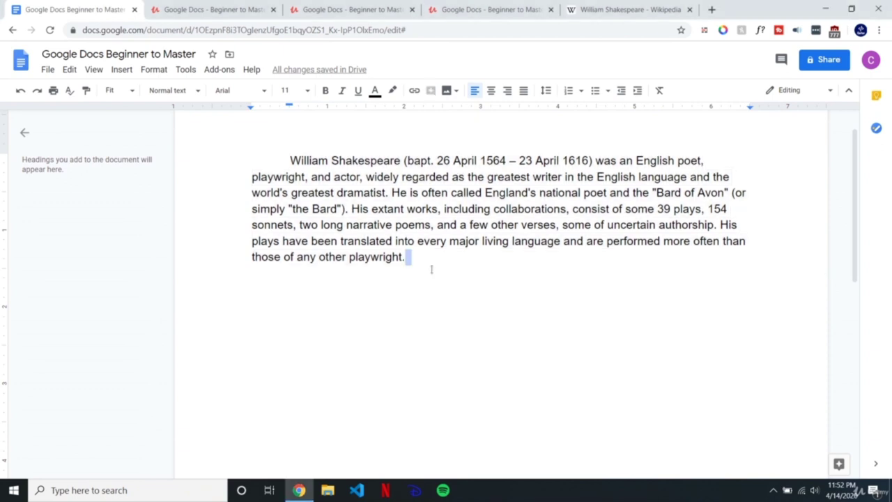
left_click_drag(285, 155, 457, 272)
left_click(458, 265)
left_click(628, 9)
left_click(89, 12)
Step: Set the whole Shakespeare paragraph in Comic Sans MS at font size 12
key("ctrl+a")
left_click(239, 90)
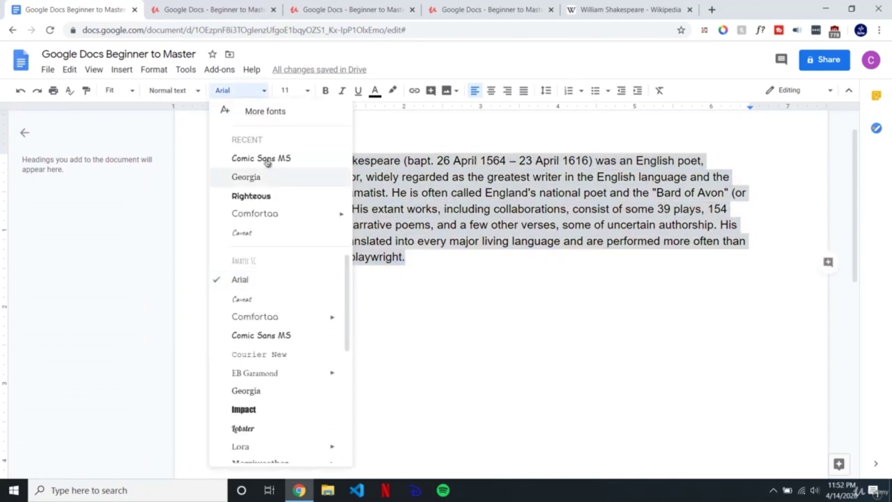
left_click(264, 159)
left_click(288, 90)
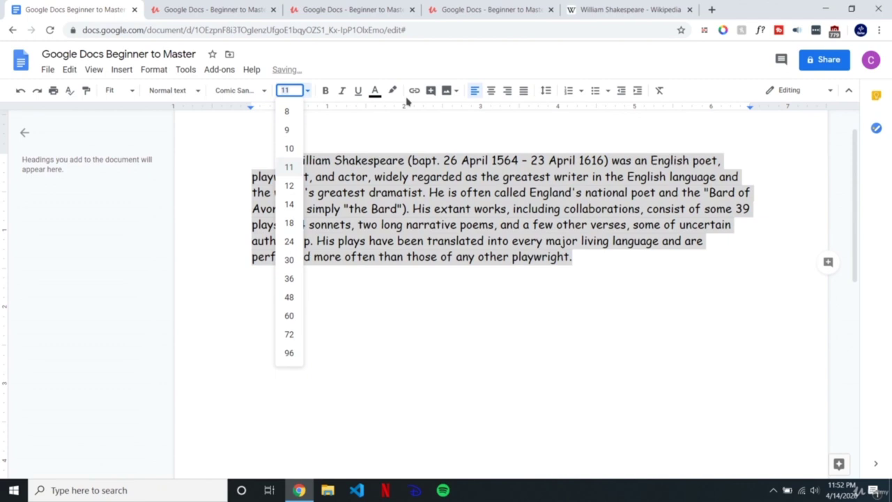
type("12")
key("Return")
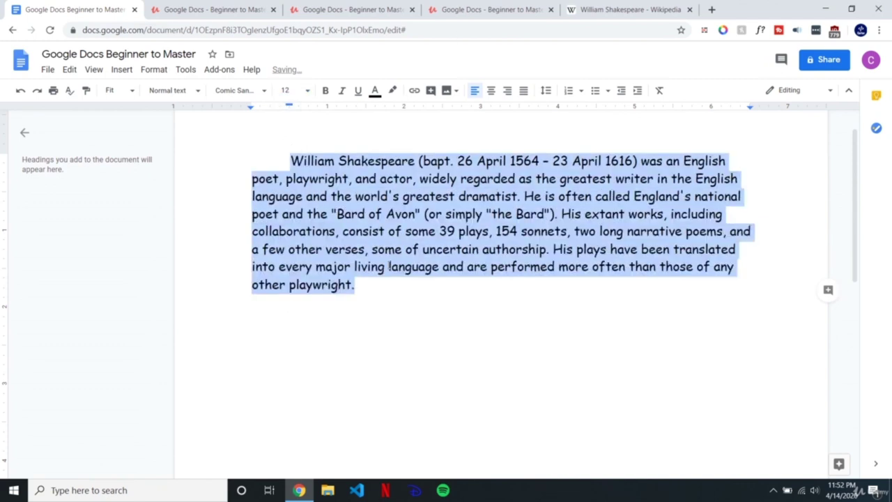
left_click(390, 287)
left_click_drag(388, 313, 254, 127)
left_click(408, 178)
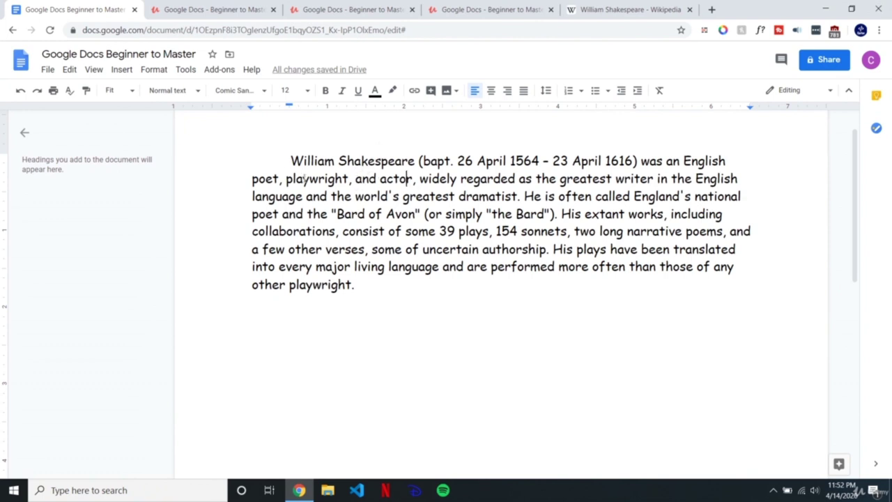
left_click_drag(355, 284, 233, 143)
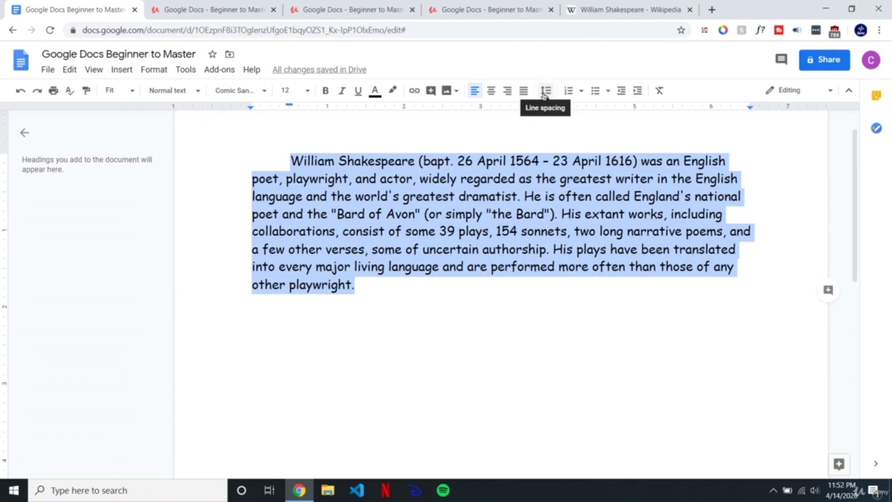
Step: Inspect the custom line spacing values and close them without changes
left_click(547, 92)
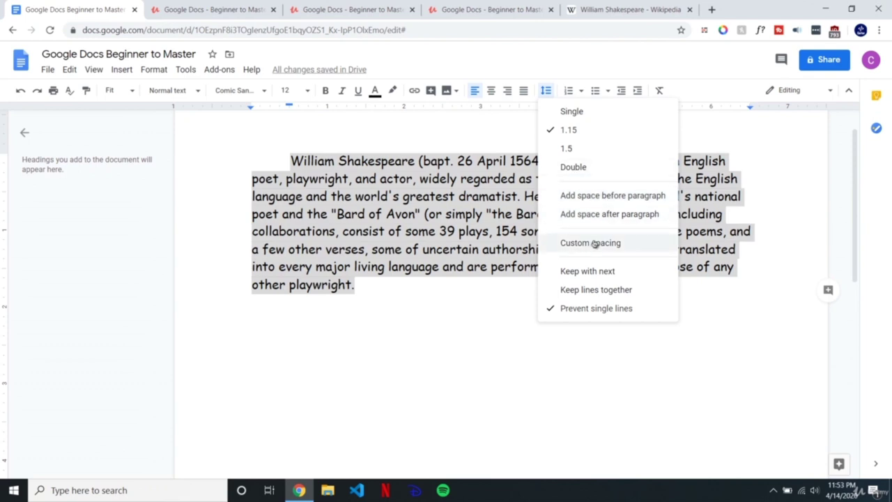
left_click(593, 243)
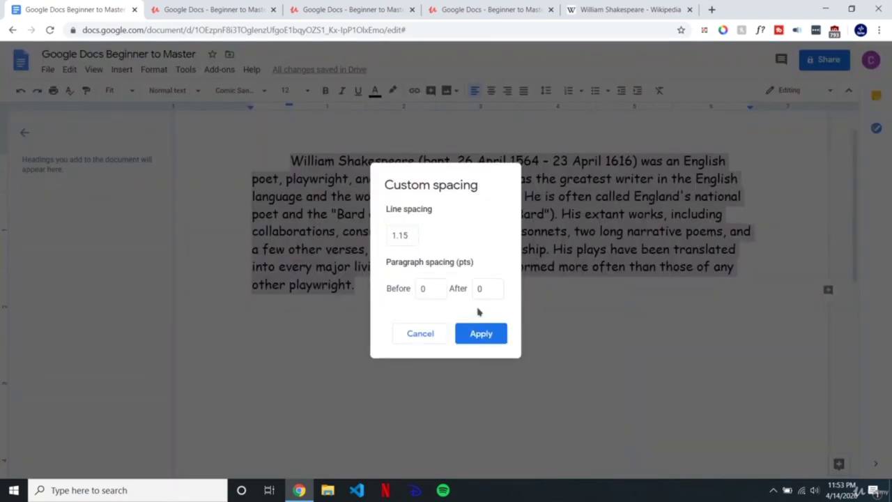
left_click(416, 236)
left_click(423, 288)
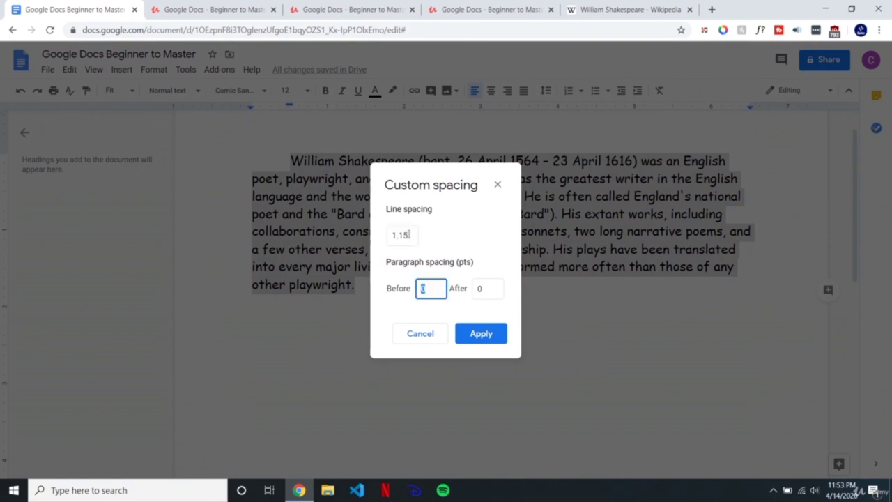
left_click_drag(412, 235, 403, 236)
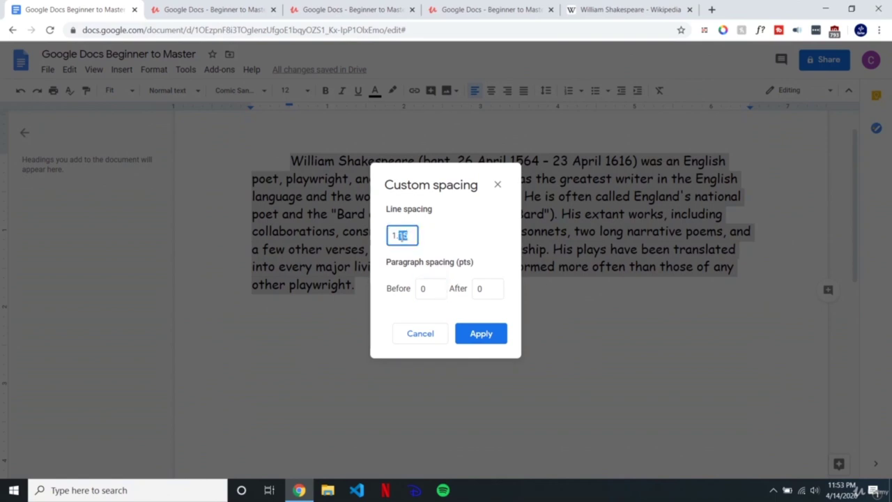
left_click(420, 333)
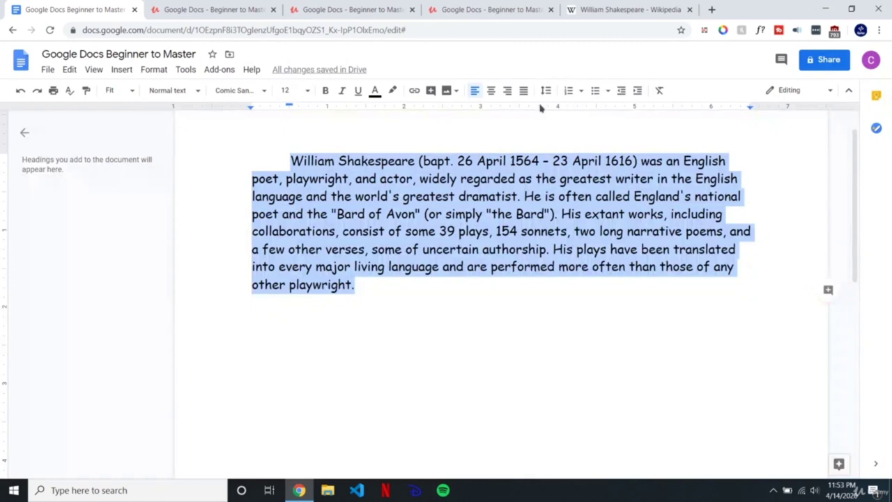
Step: Make the Shakespeare paragraph double-spaced
left_click(547, 91)
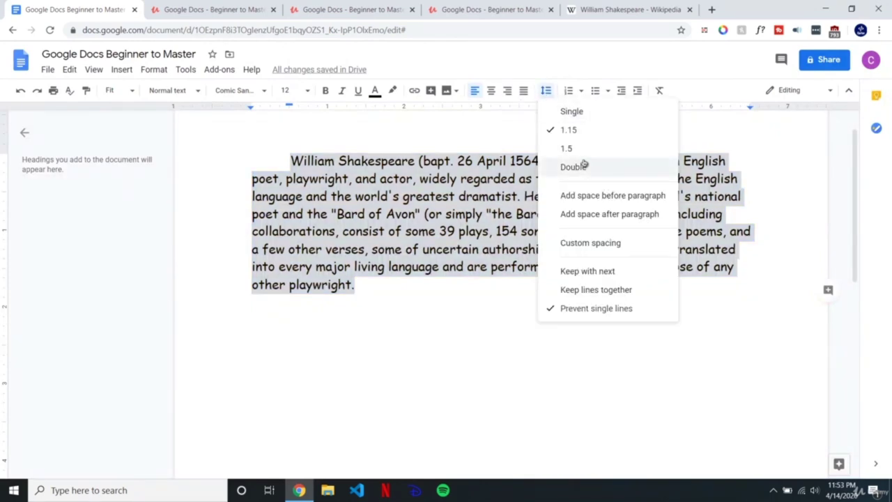
left_click(578, 167)
left_click(366, 390)
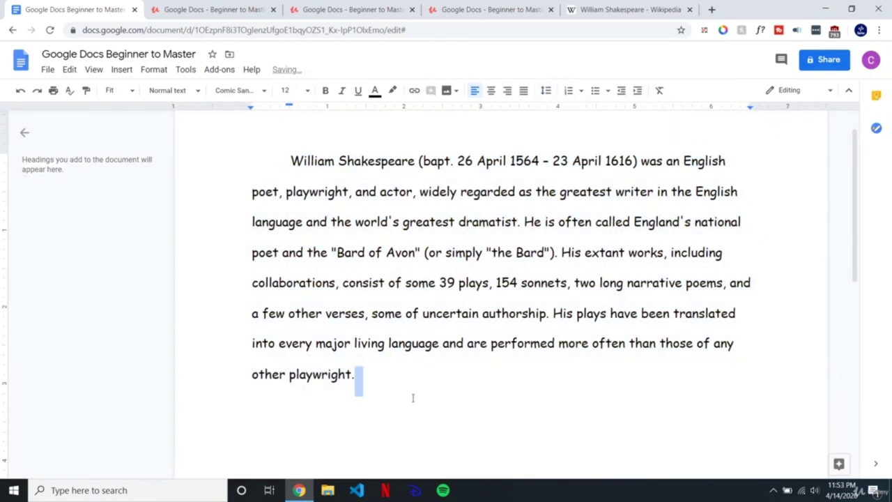
left_click_drag(369, 387, 225, 174)
Step: Change the paragraph to 1.5 line spacing
left_click(546, 90)
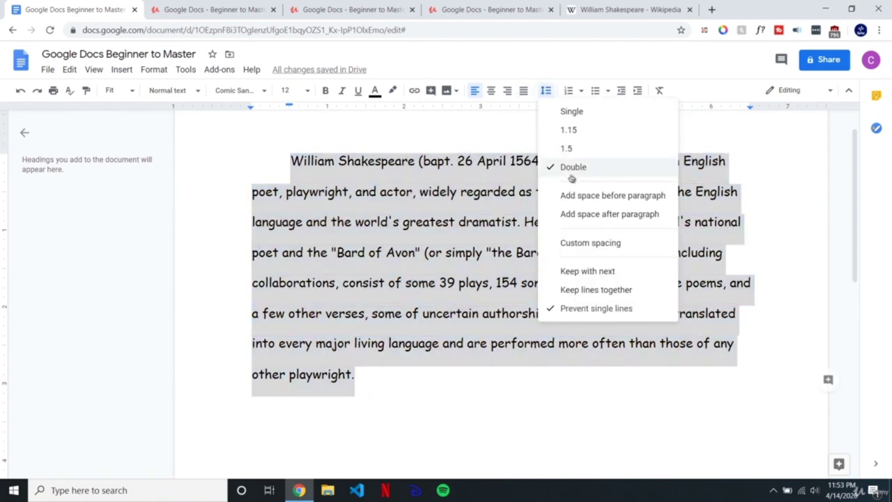
left_click(574, 147)
left_click(425, 342)
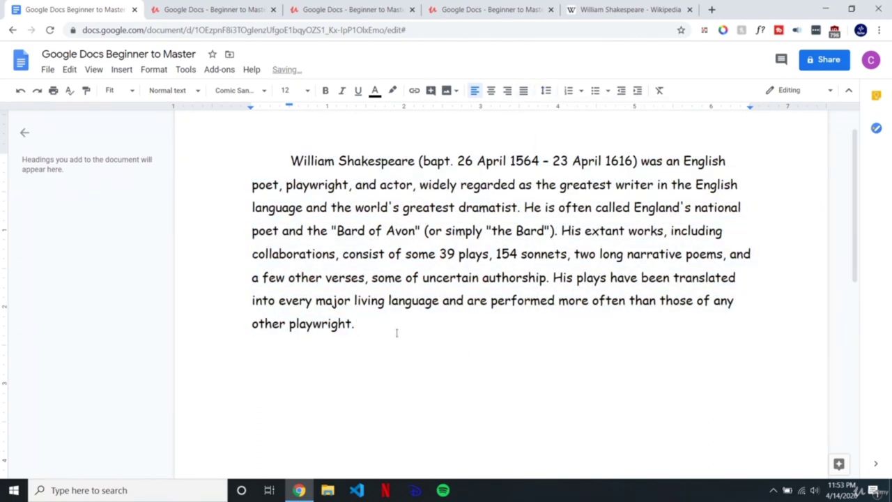
left_click_drag(363, 335, 253, 155)
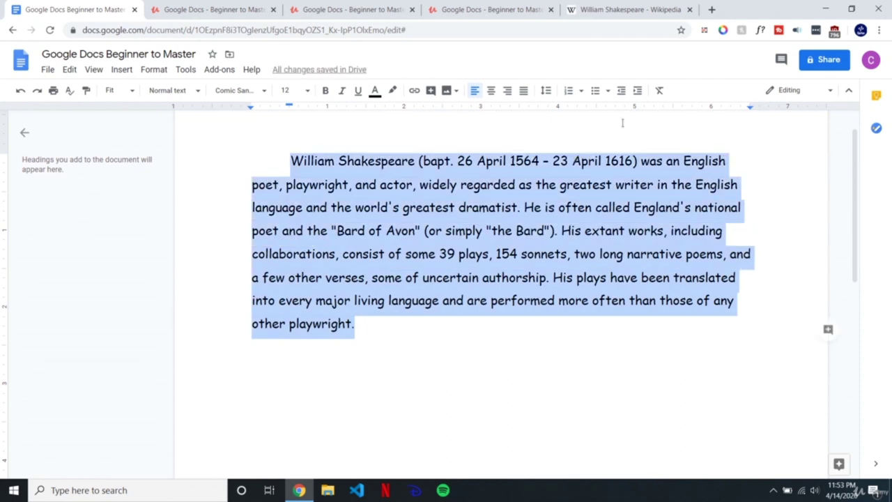
left_click(546, 90)
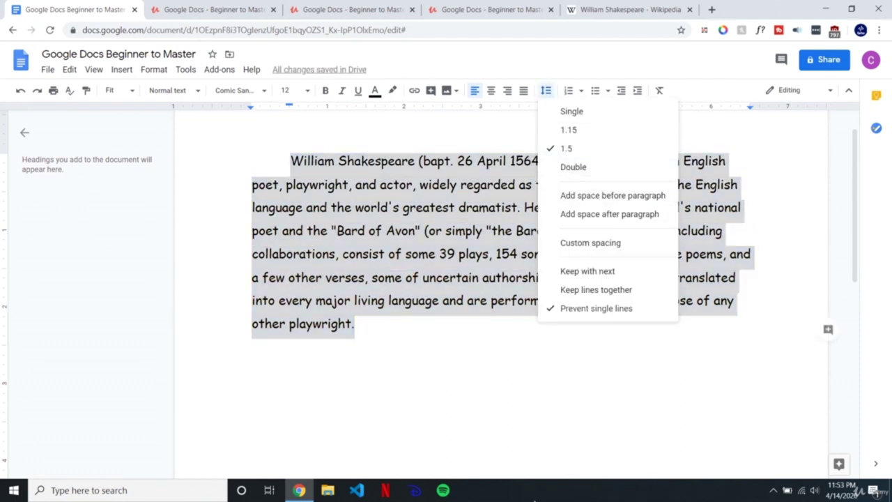
left_click(424, 362)
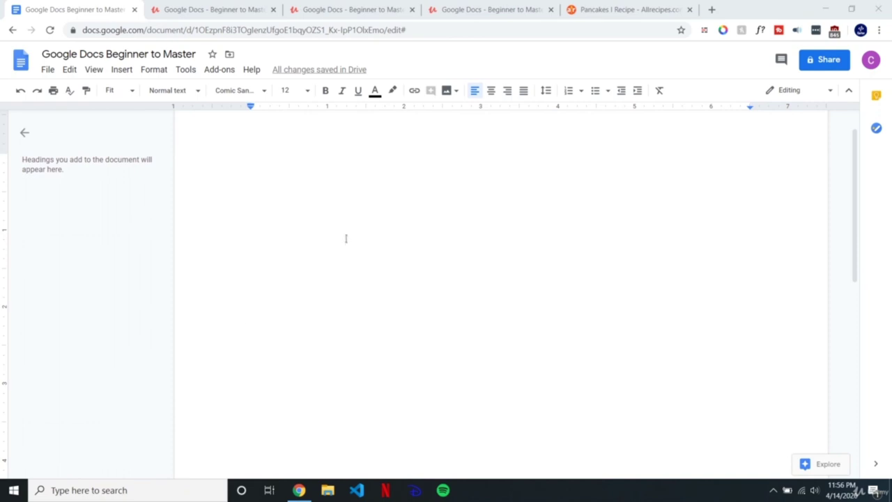
Step: Copy the first pancake direction from Allrecipes and paste it into the document as plain text
left_click(656, 5)
scroll(183, 135, "up", 10)
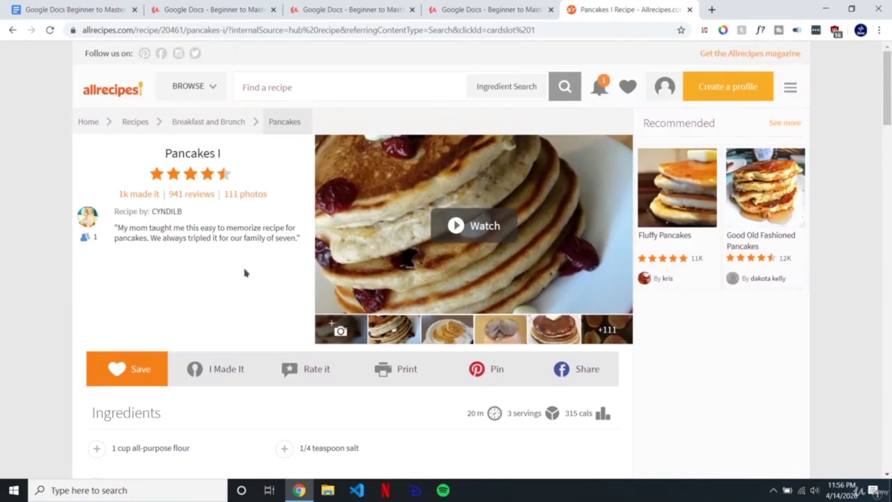
scroll(247, 272, "down", 6)
scroll(168, 156, "down", 3)
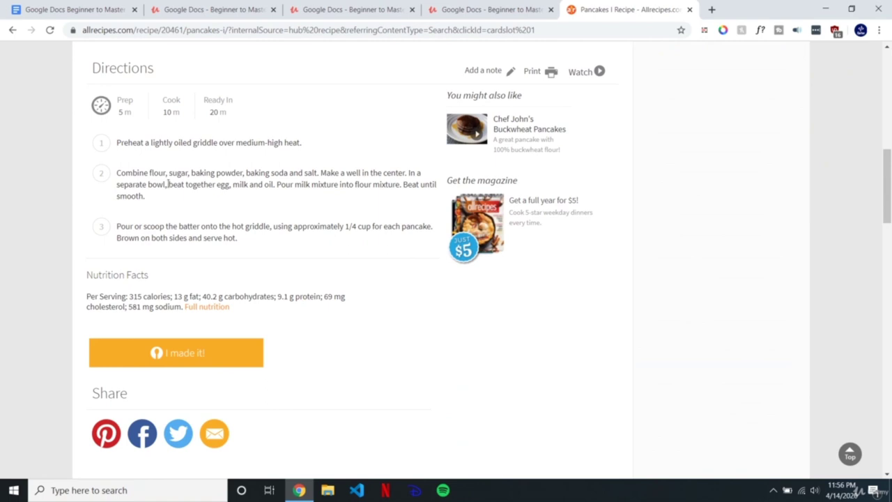
left_click_drag(317, 145, 114, 142)
key("ctrl+c")
left_click(82, 9)
key("ctrl+v")
key("ctrl+z")
key("ctrl+shift+v")
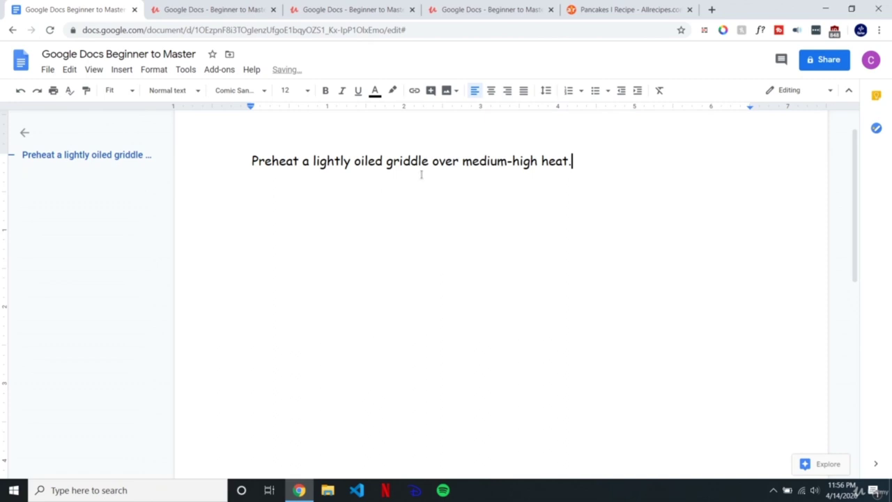
Step: Copy the second recipe step and paste it on a new line below the first
left_click_drag(581, 166, 250, 167)
left_click(612, 8)
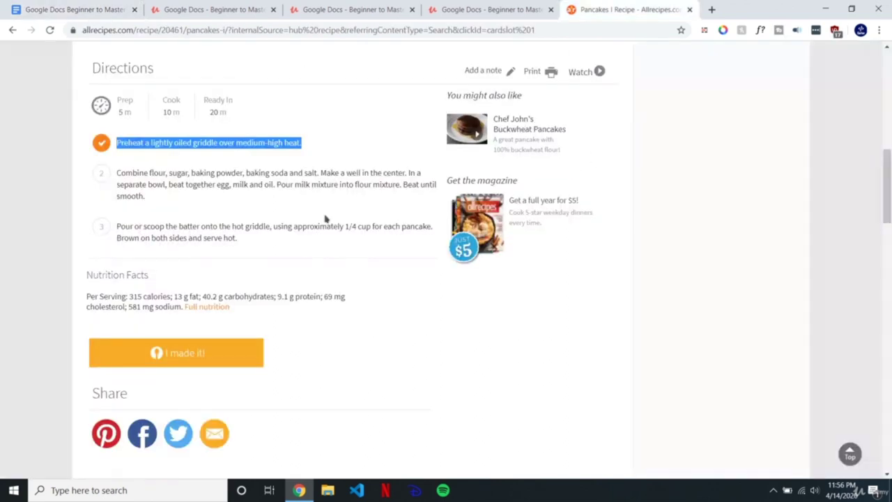
left_click_drag(163, 202, 117, 176)
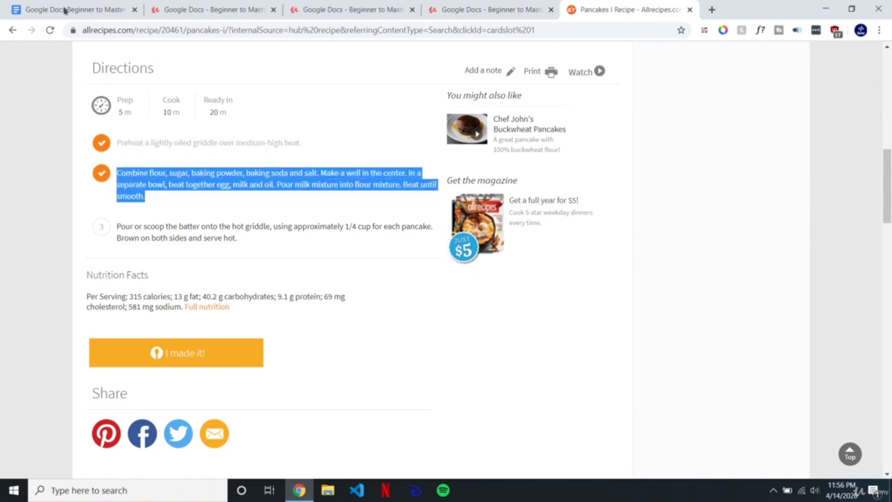
left_click(64, 10)
left_click(591, 170)
key("Return")
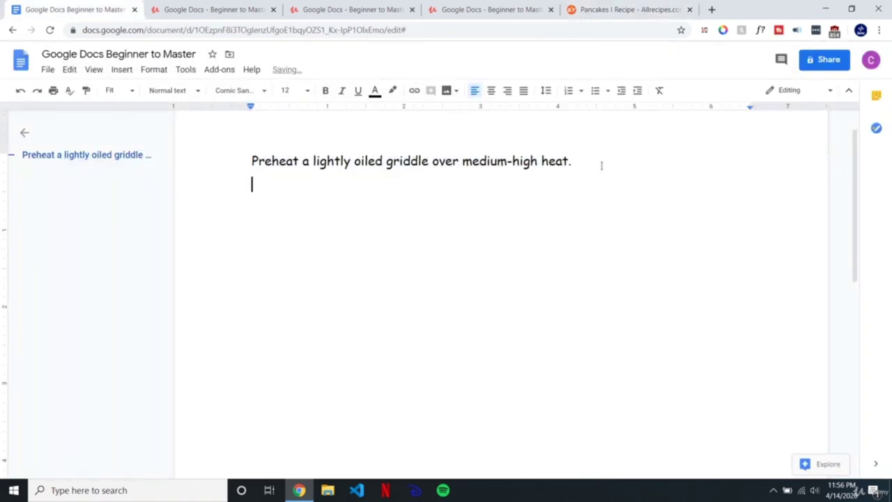
key("ctrl+v")
Step: Try clearing the grey pasted paragraph's formatting, undo it, and delete the paragraph
left_click_drag(708, 204, 248, 182)
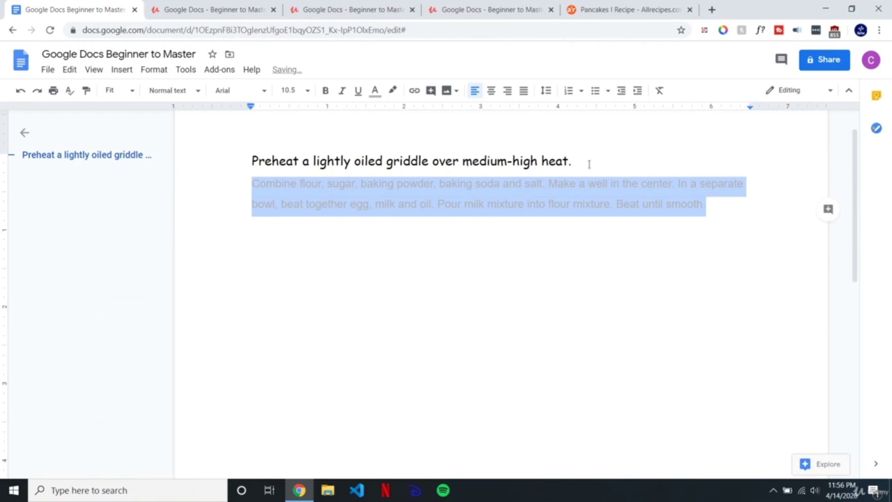
left_click(659, 92)
left_click(283, 230)
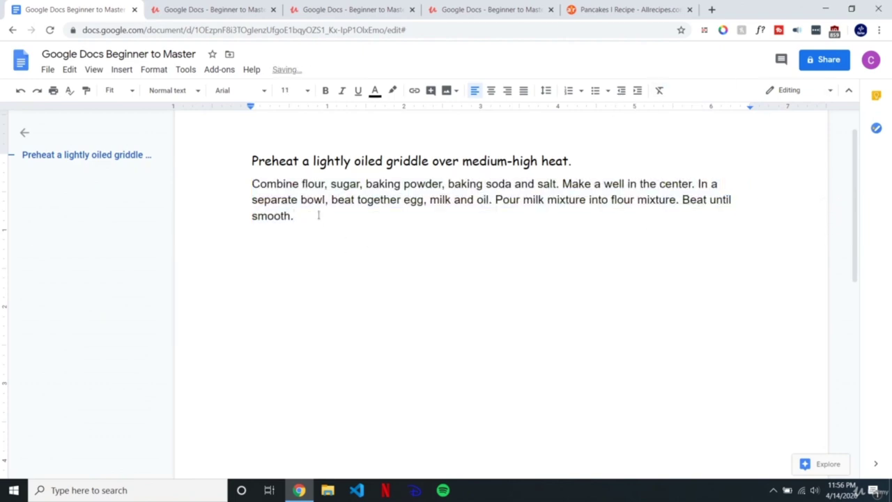
left_click(572, 161)
key("ctrl+z")
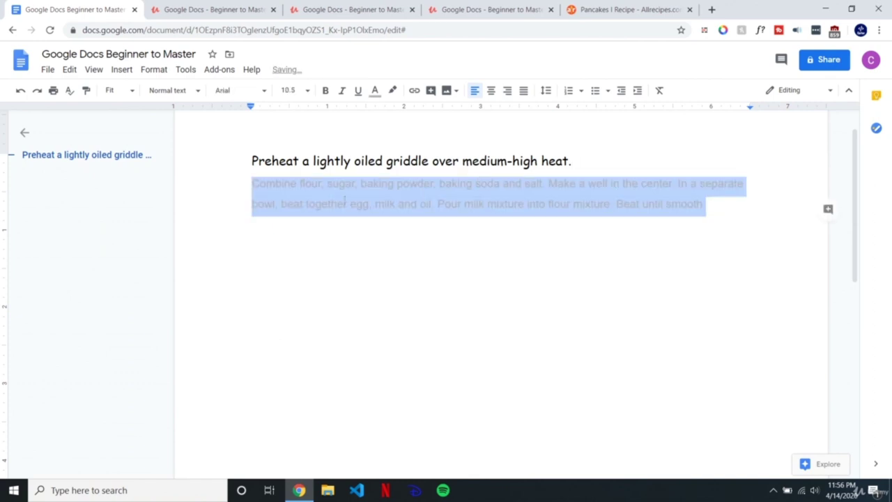
left_click(392, 229)
left_click_drag(727, 207, 272, 184)
key("BackSpace")
Step: Paste the second step again with Ctrl+Shift+V to match the document formatting
key("Return")
key("ctrl+v")
key("ctrl+z")
key("ctrl+shift+v")
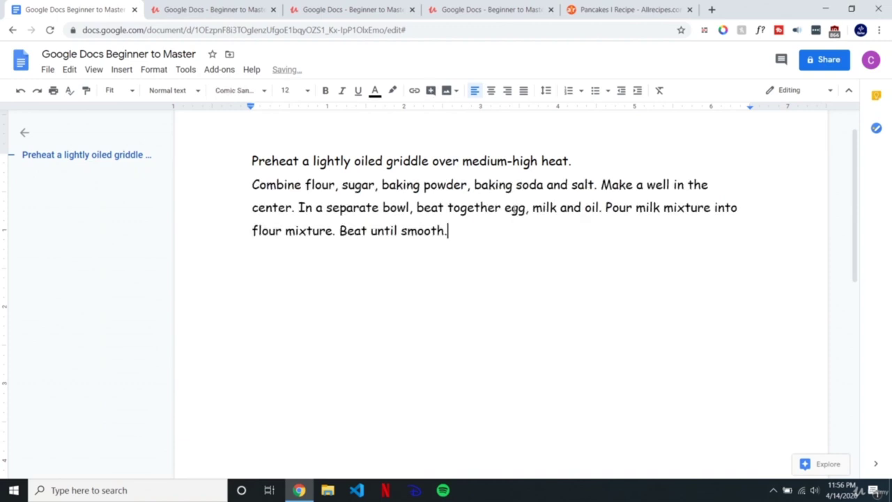
key("Return")
Step: Copy the third recipe step onto the empty line below the second step
left_click(597, 5)
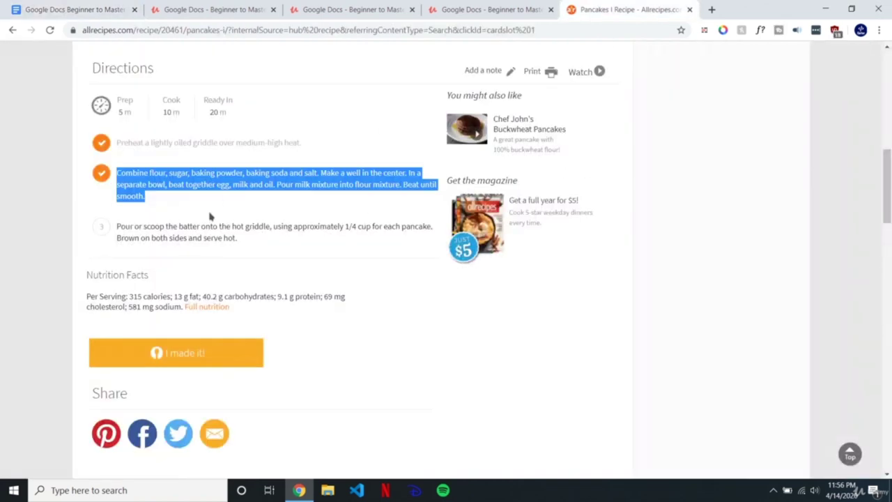
left_click_drag(237, 239, 116, 226)
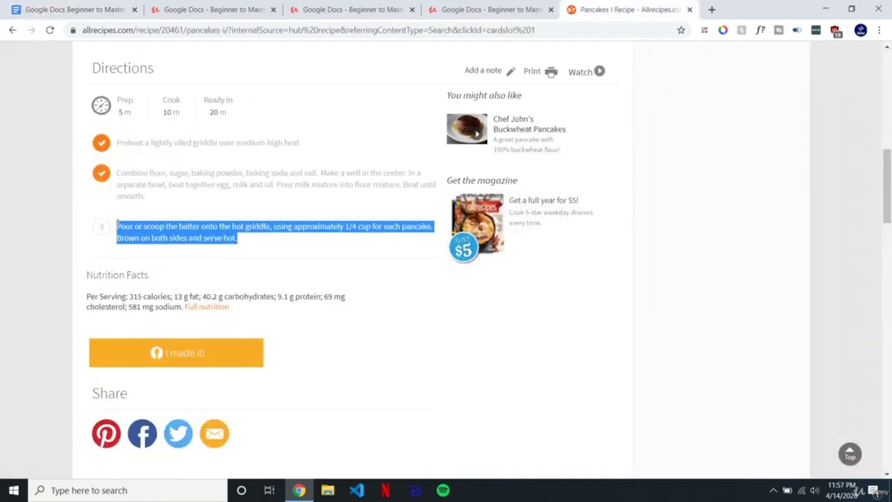
left_click(87, 5)
key("ctrl+v")
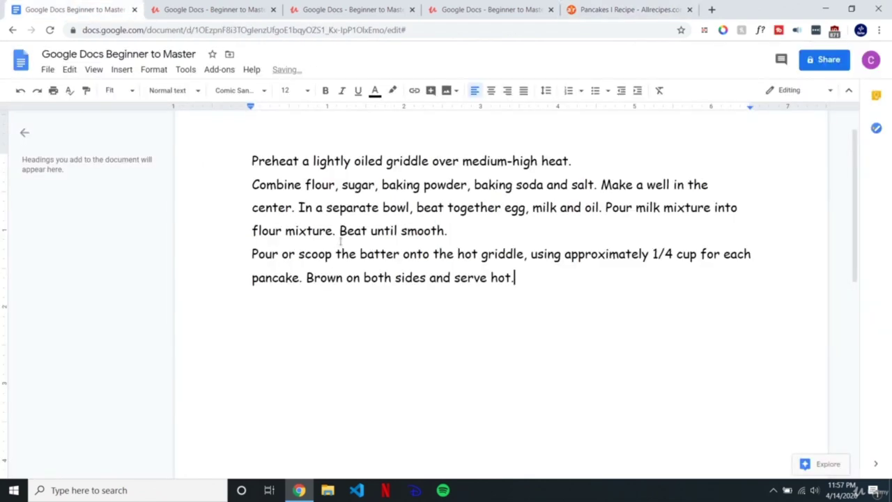
left_click_drag(548, 288, 252, 161)
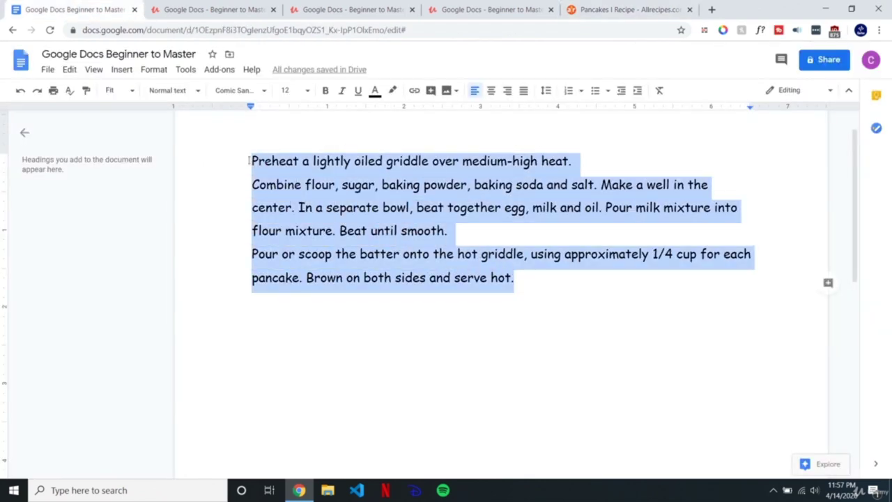
left_click(541, 270)
left_click(471, 232)
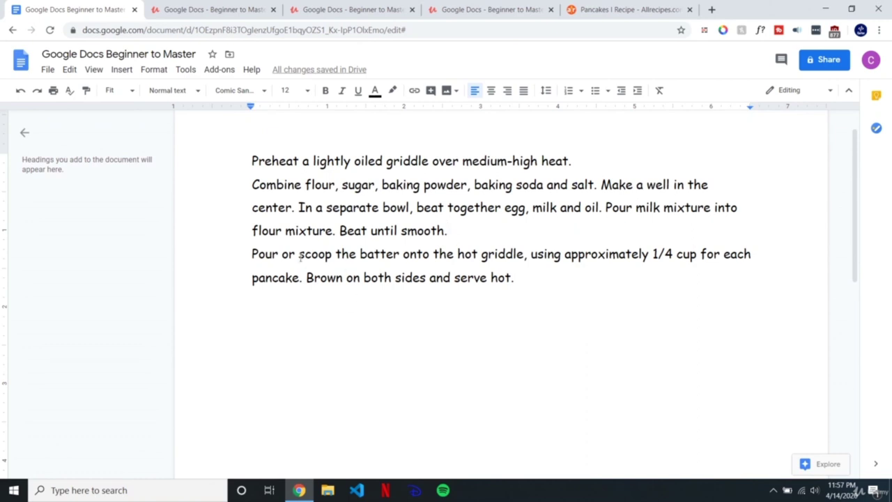
left_click(516, 280)
Step: Apply Numbered list to the three pancake direction paragraphs
left_click_drag(530, 283, 243, 153)
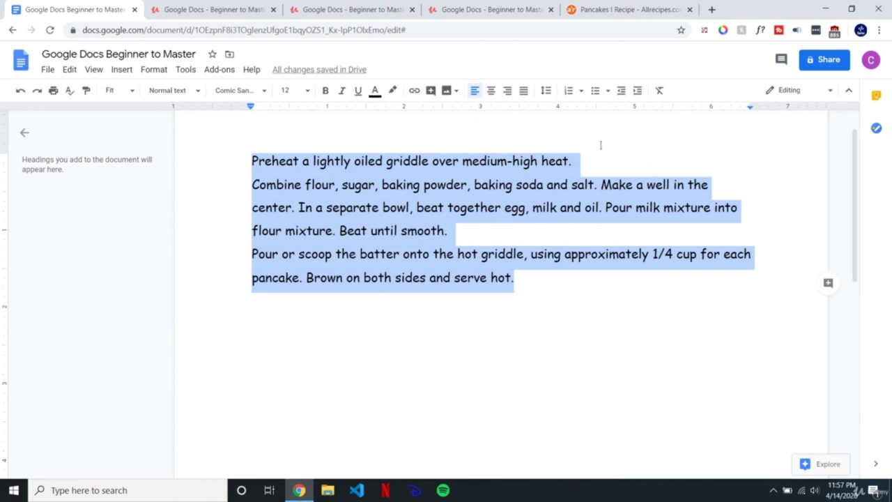
left_click(569, 91)
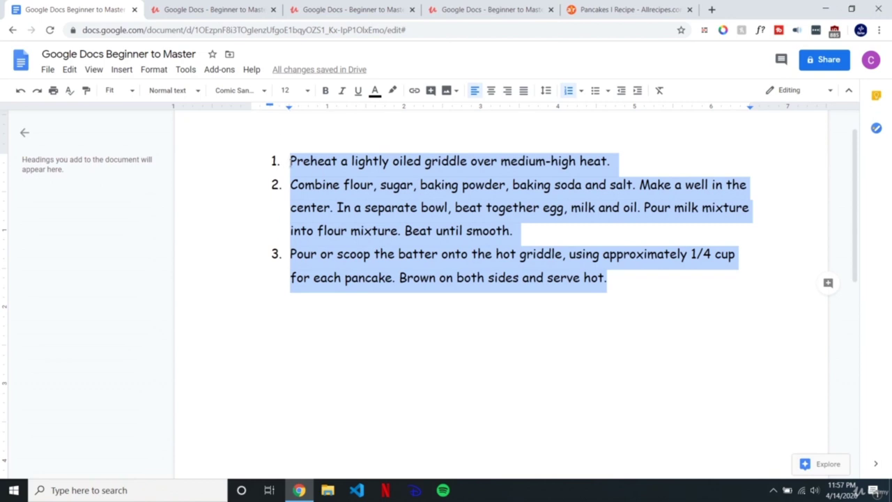
left_click(290, 160)
left_click_drag(291, 161, 298, 162)
left_click(296, 162)
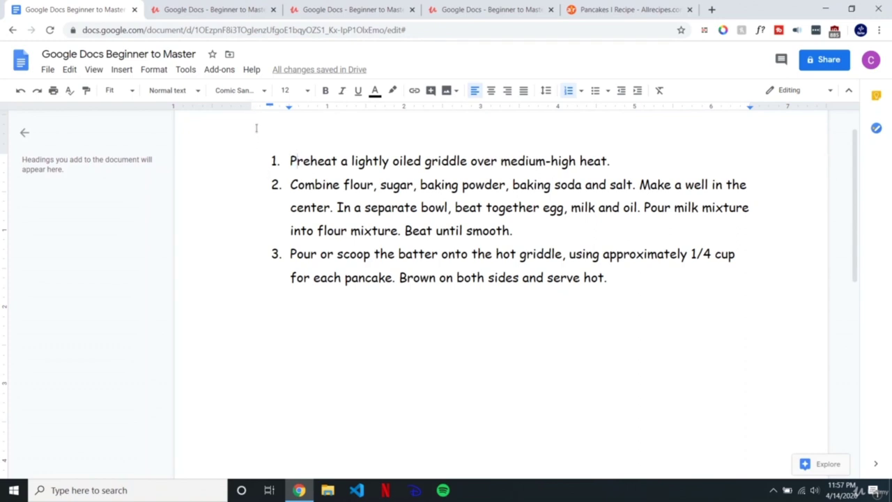
left_click(631, 280)
left_click(276, 161)
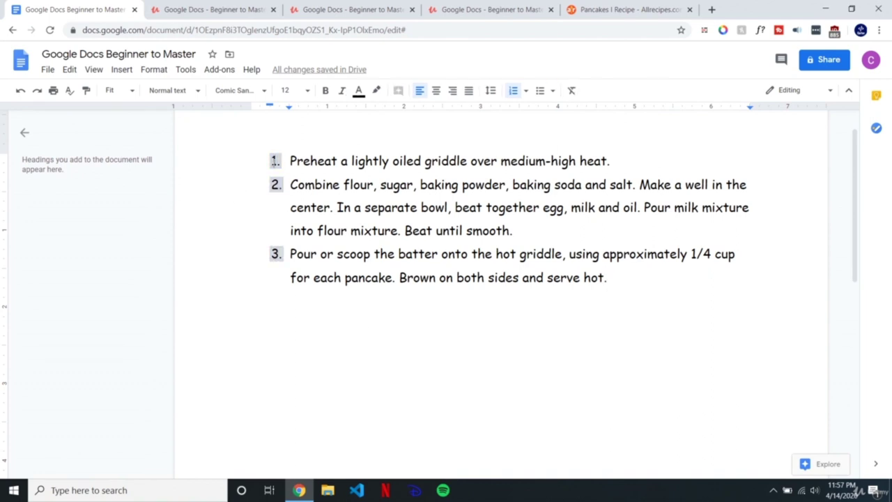
Step: Try filled bullets, lowercase letters and uppercase roman, settling on lowercase roman numerals
right_click(274, 162)
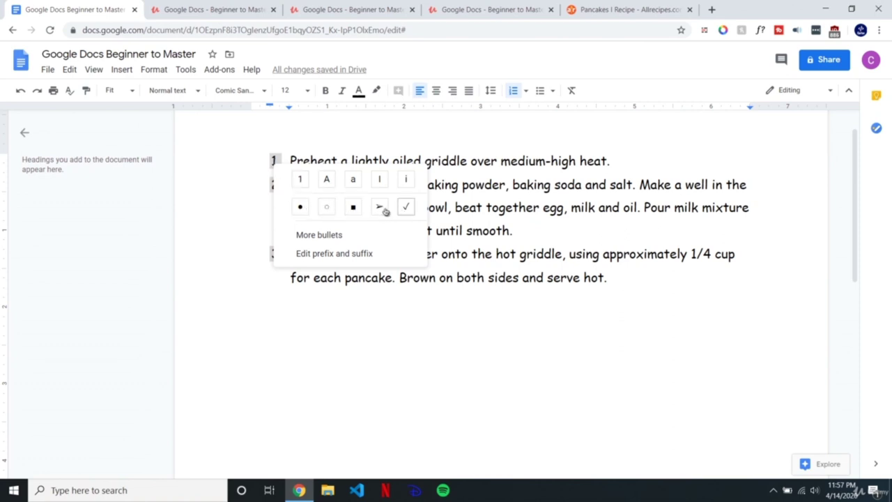
left_click(301, 208)
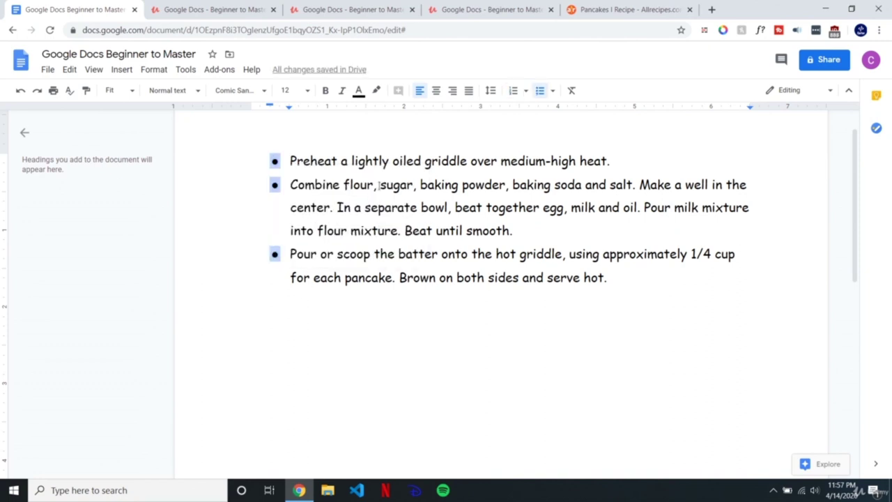
left_click(513, 91)
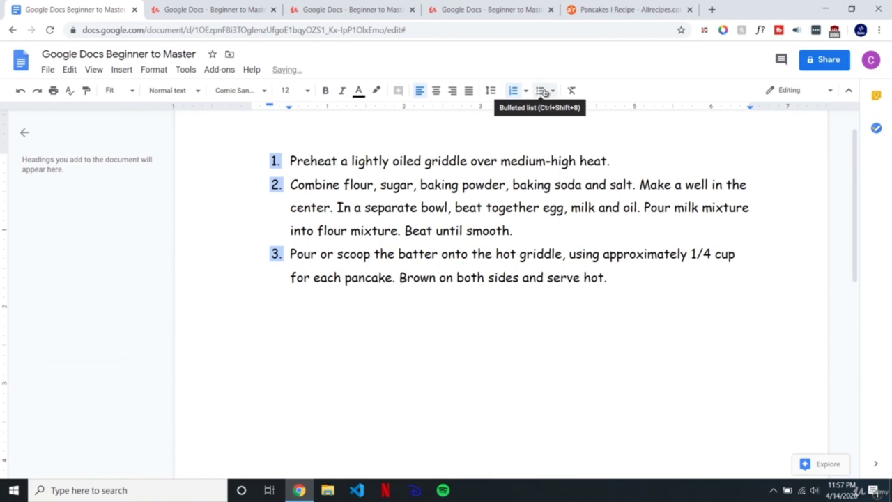
right_click(275, 161)
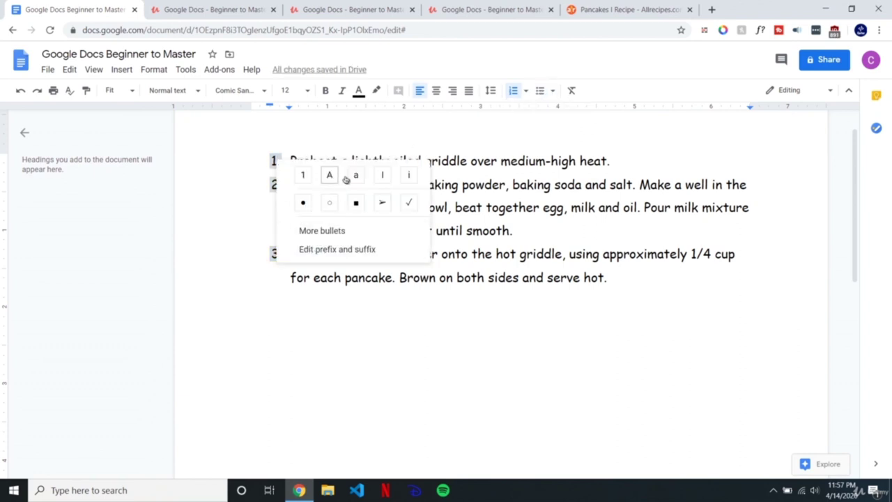
left_click(356, 175)
right_click(275, 161)
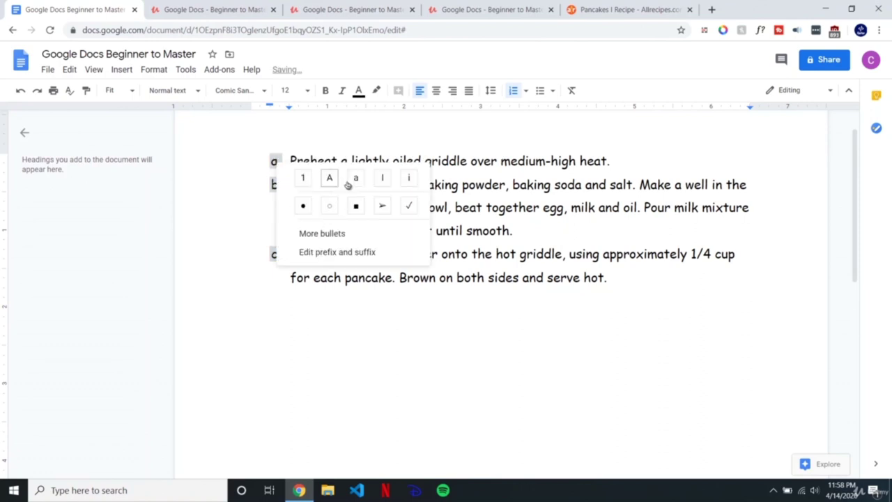
left_click(382, 181)
right_click(269, 161)
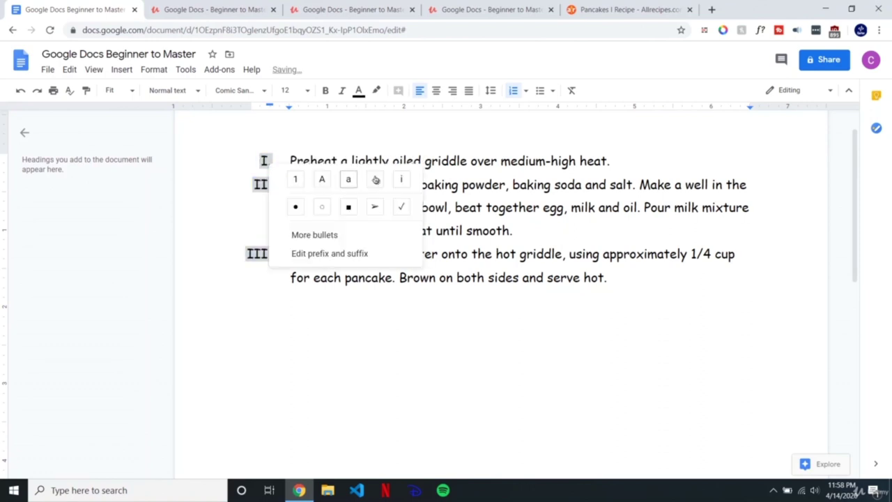
left_click(399, 181)
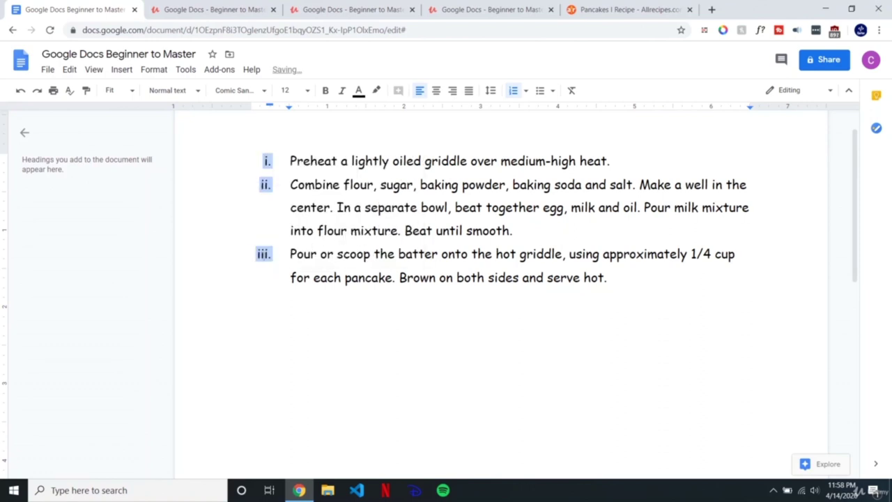
Step: Add and remove an empty fourth item, then open the list's Prefix and suffix settings
left_click(624, 283)
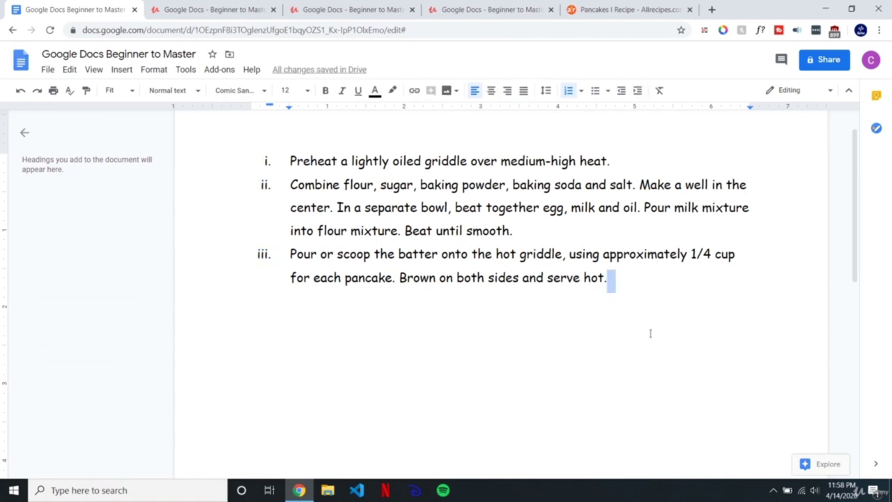
key("Return")
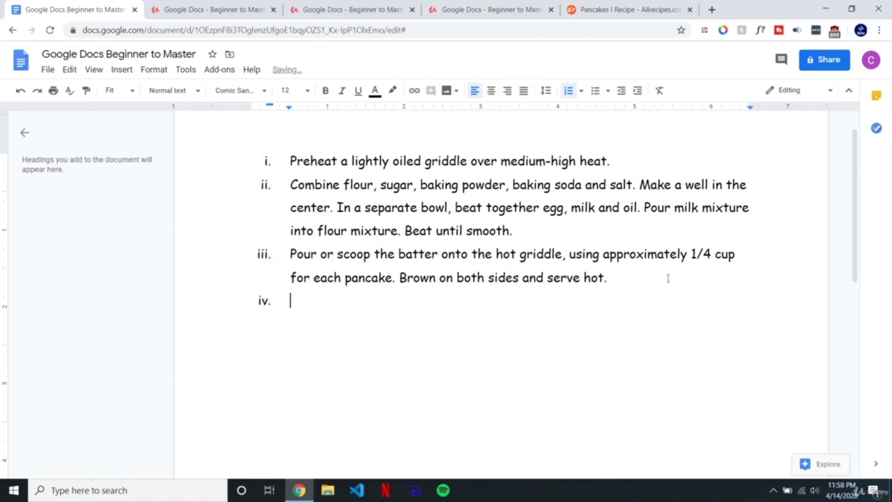
key("BackSpace")
key("BackSpace")
key("BackSpace")
left_click(266, 185)
right_click(266, 187)
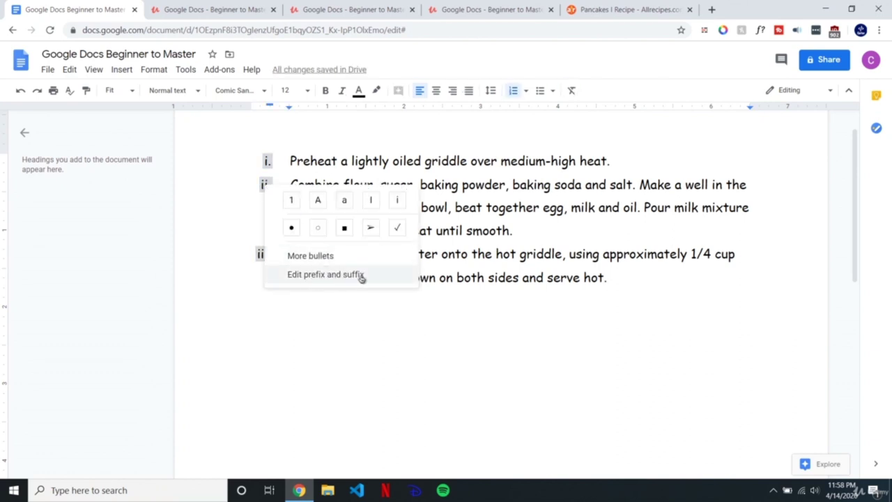
left_click(356, 275)
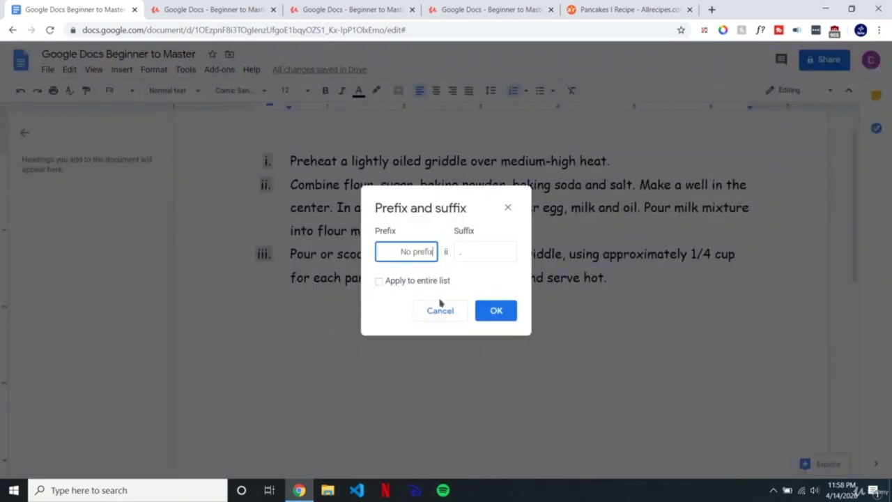
Step: Set '#' as the number prefix and apply the prefix and suffix to the whole list
type("#")
left_click(468, 259)
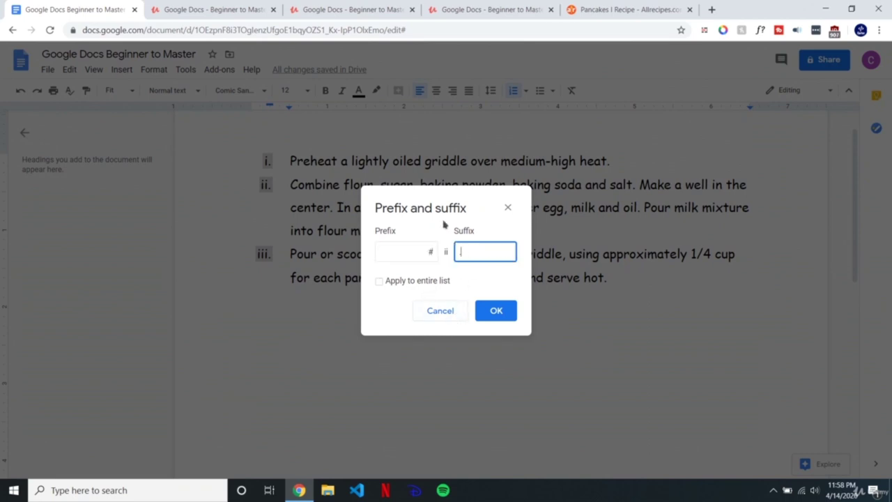
left_click(389, 280)
key("Return")
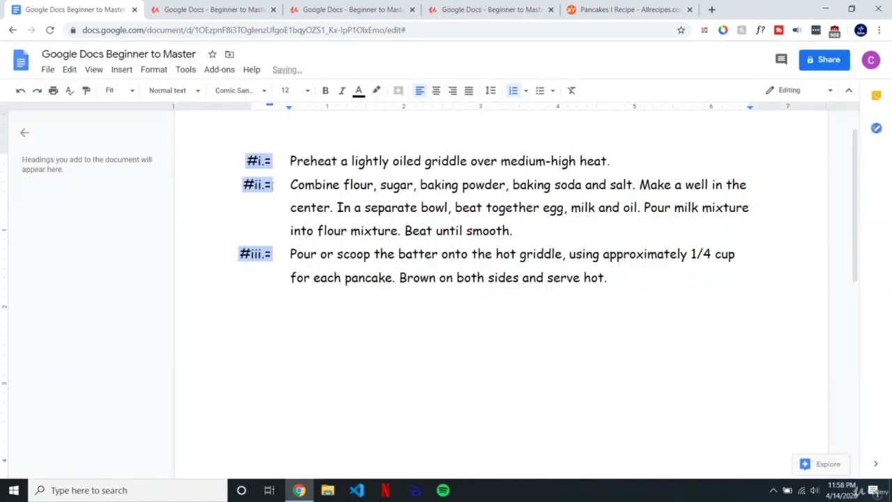
Step: Reset the numbering to 1, 2, 3 and browse other list-marker symbols without choosing one
right_click(252, 181)
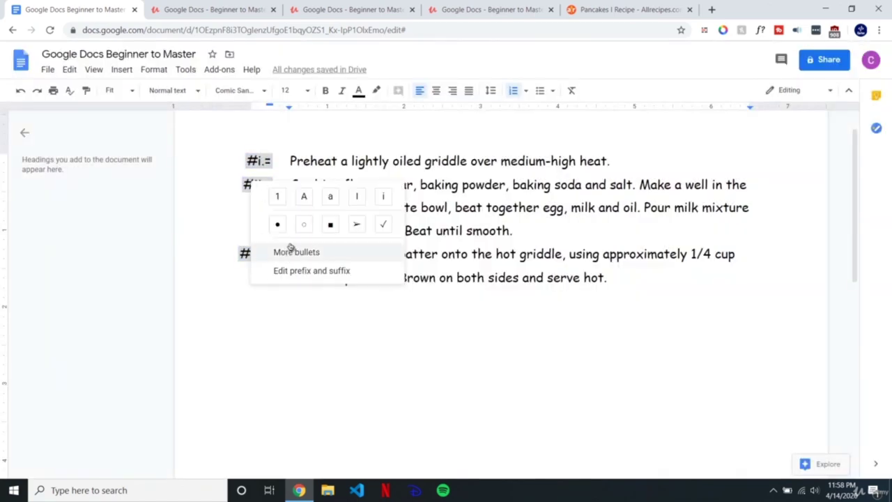
left_click(278, 197)
left_click(333, 208)
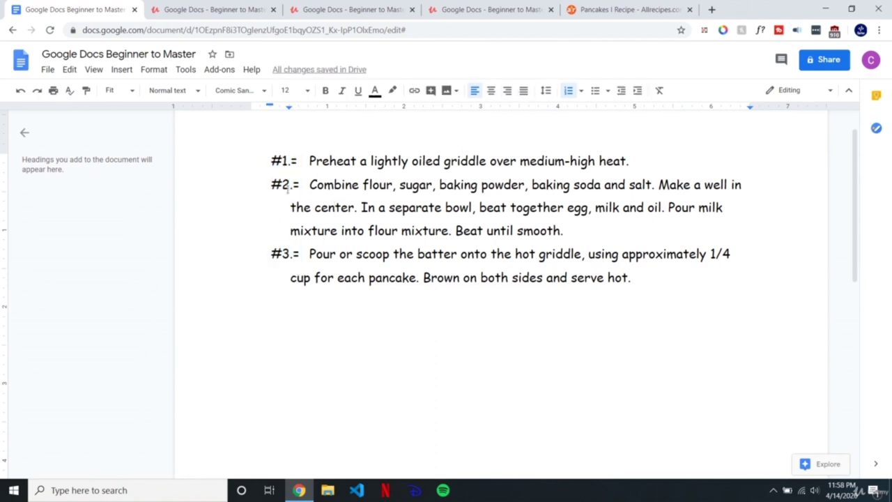
left_click(286, 185)
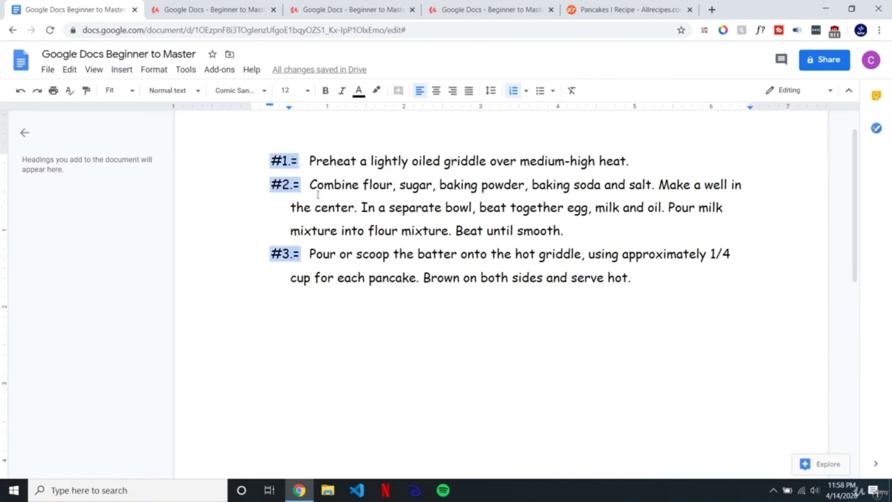
right_click(289, 161)
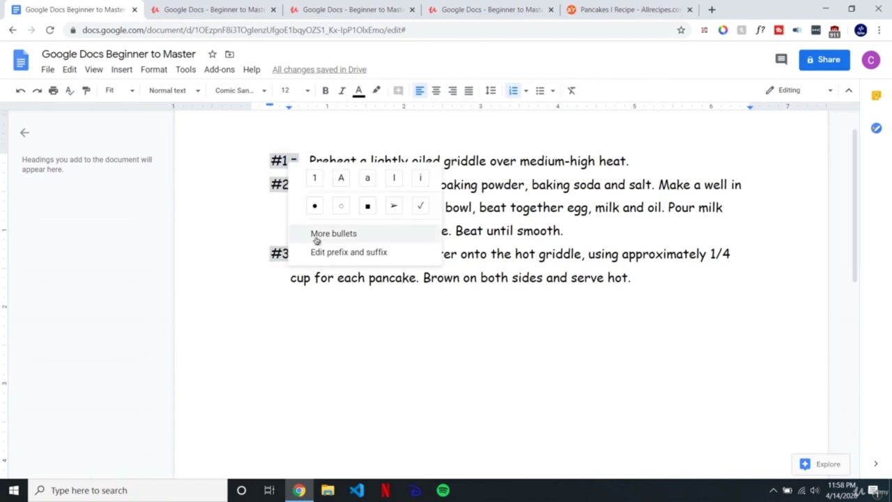
left_click(313, 236)
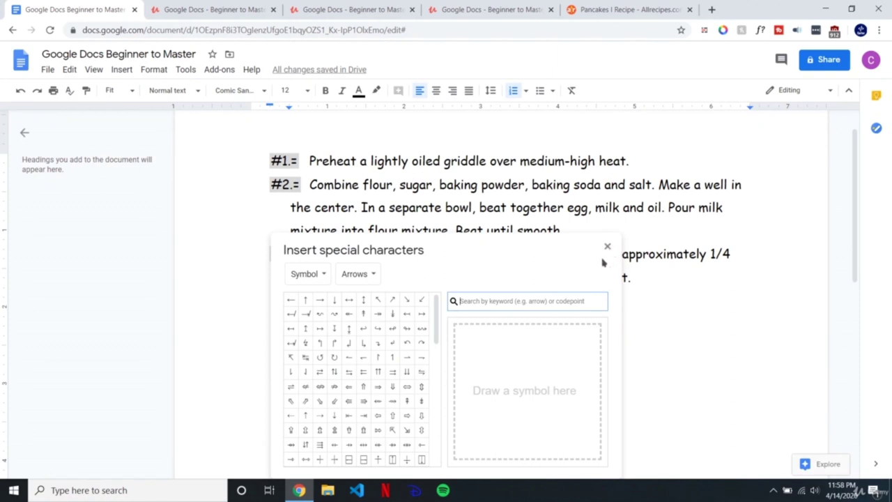
scroll(364, 426, "down", 5)
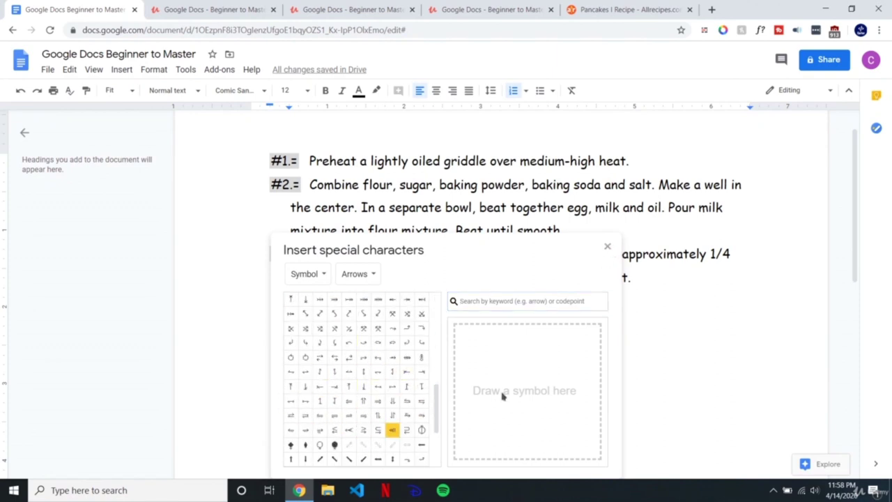
left_click(608, 249)
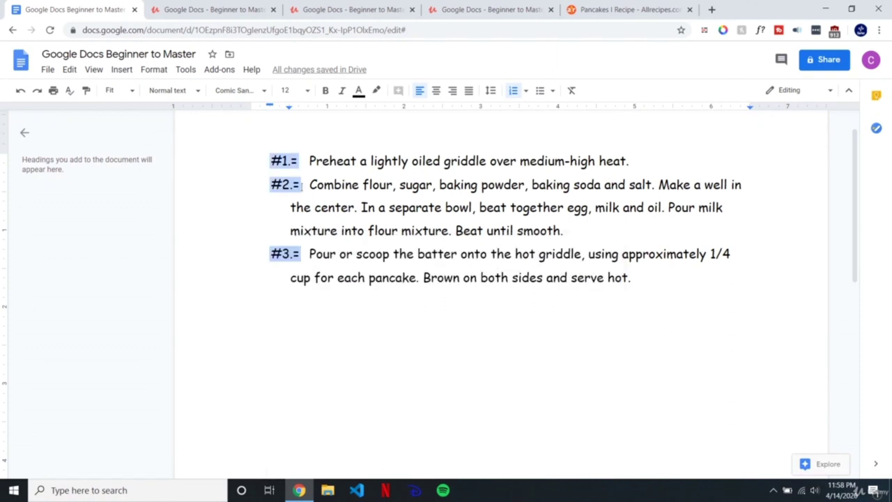
Step: Remove the '#' prefix and '=' suffix so every list number reads 1., 2., 3
right_click(288, 161)
left_click(327, 253)
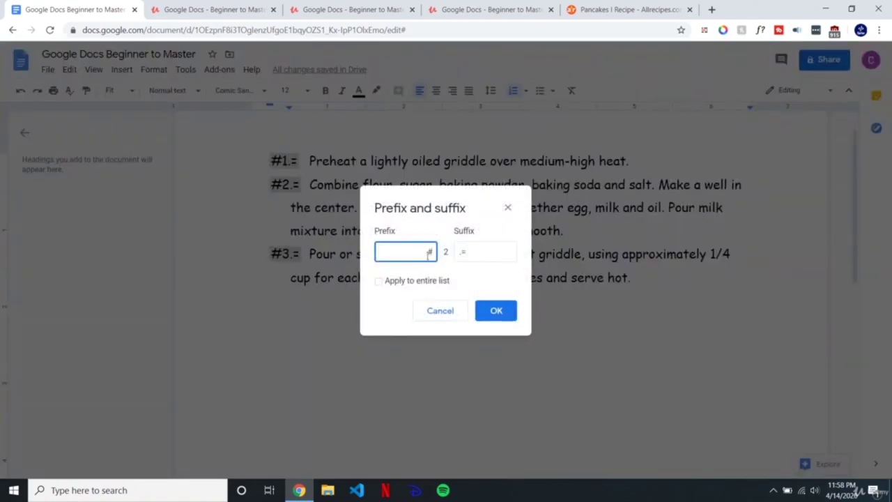
key("BackSpace")
left_click(491, 251)
key("BackSpace")
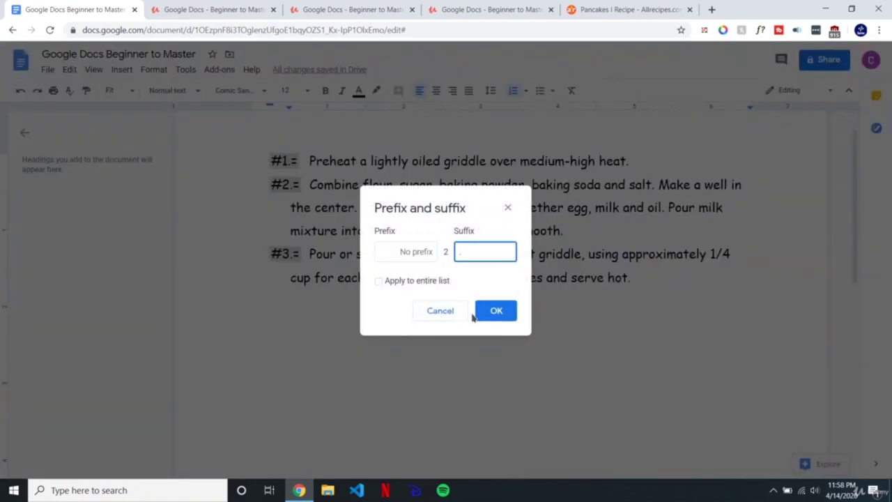
left_click(427, 280)
left_click(418, 281)
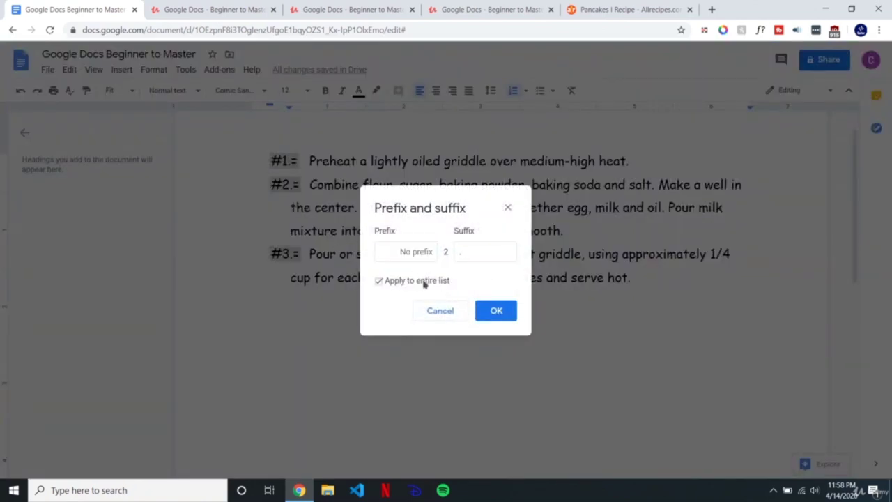
left_click(496, 310)
left_click(346, 225)
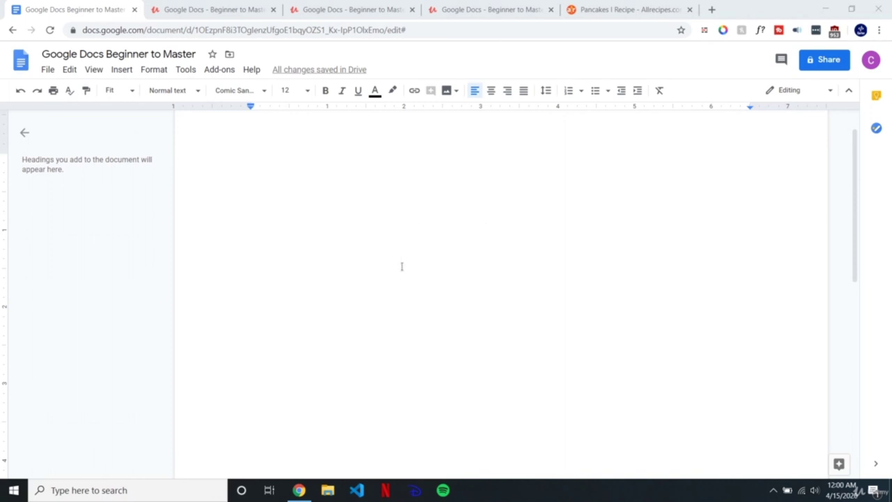
Step: Paste the flour ingredient line from the Allrecipes page into the document, matching its font
left_click(597, 8)
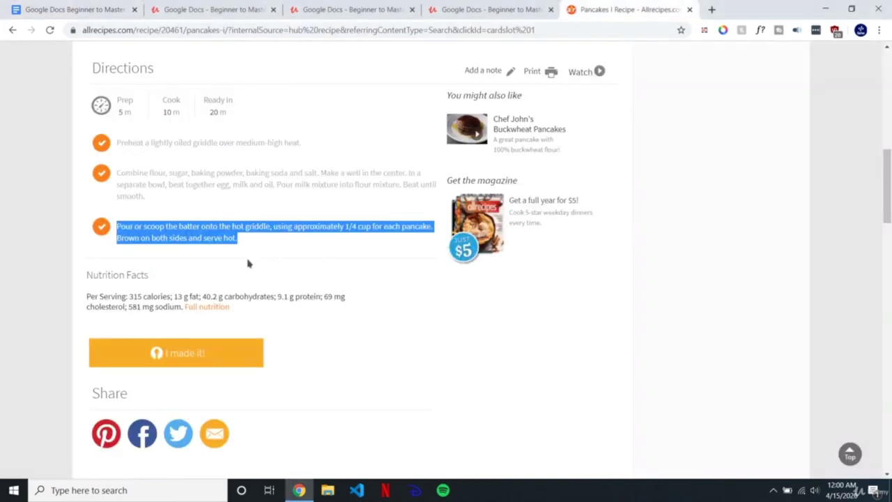
scroll(249, 262, "up", 3)
left_click(466, 250)
scroll(269, 293, "up", 3)
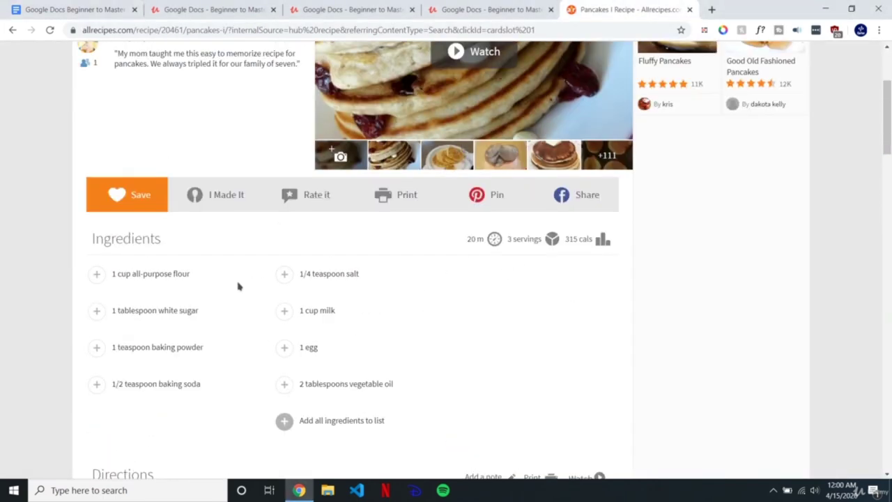
left_click_drag(193, 278, 179, 287)
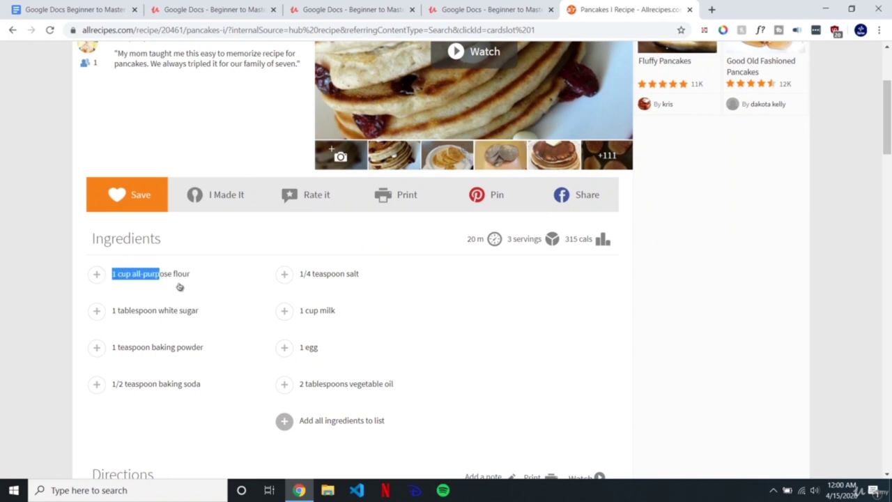
triple_click(189, 279)
key("ctrl+c")
left_click(100, 5)
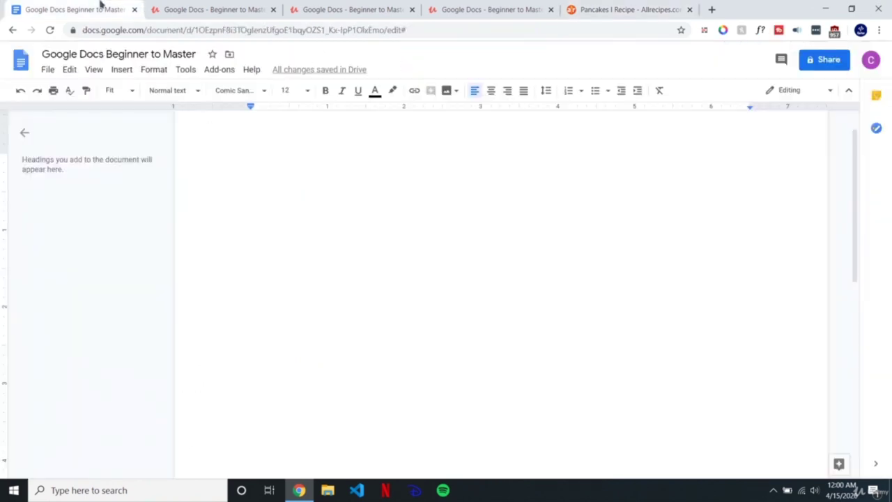
key("ctrl+v")
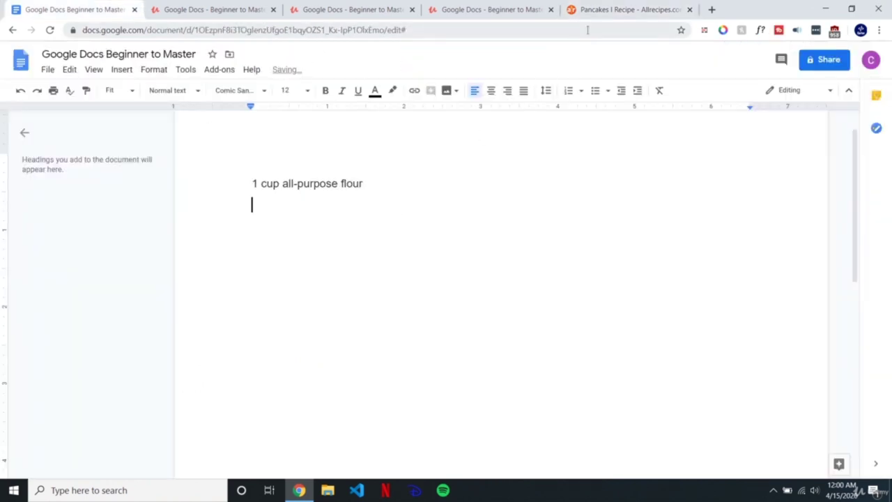
key("ctrl+z")
key("ctrl+shift+v")
Step: Add the sugar ingredient line below the flour line
left_click(628, 8)
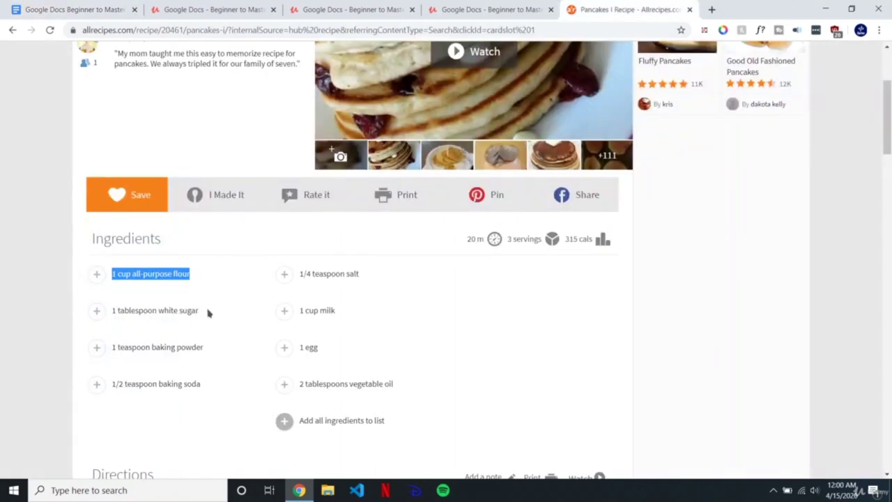
left_click_drag(110, 311, 199, 314)
triple_click(200, 315)
key("ctrl+c")
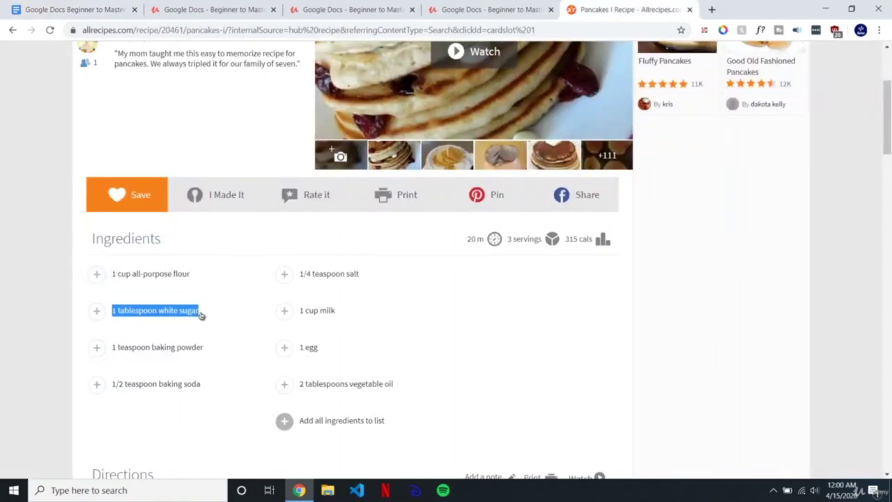
left_click(244, 7)
left_click(84, 8)
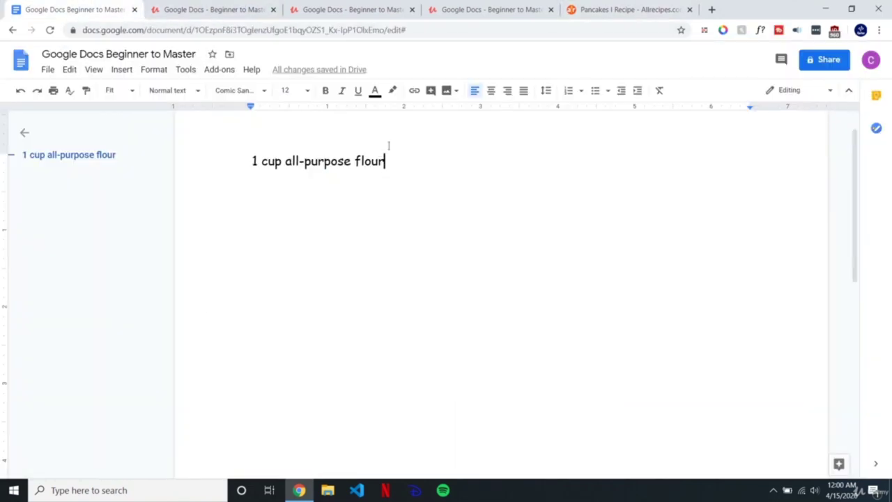
key("Return")
key("ctrl+shift+v")
Step: Add the baking powder line and the '1/2 teaspoon baking soda' line on their own lines
left_click(648, 8)
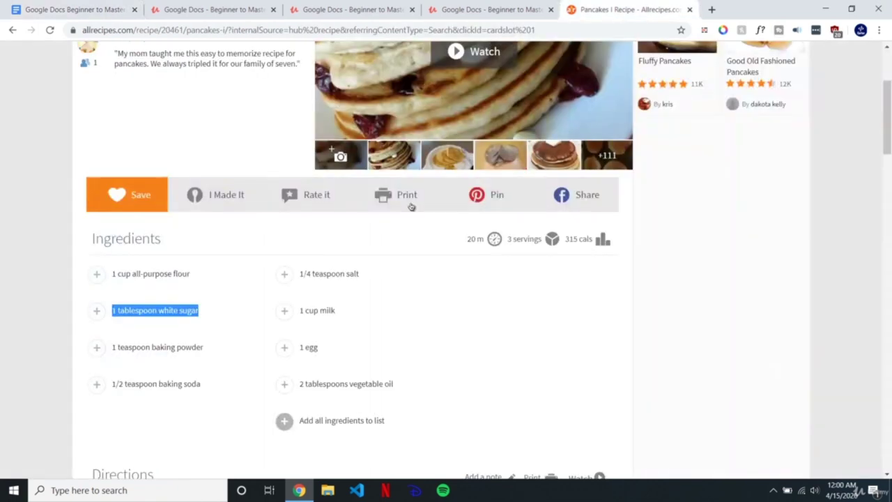
left_click(206, 353)
left_click_drag(133, 347, 112, 348)
key("ctrl+c")
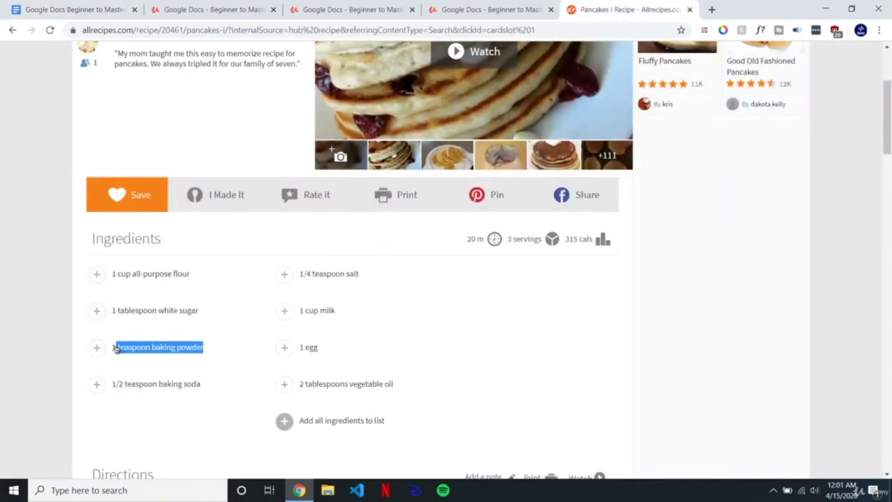
left_click(77, 9)
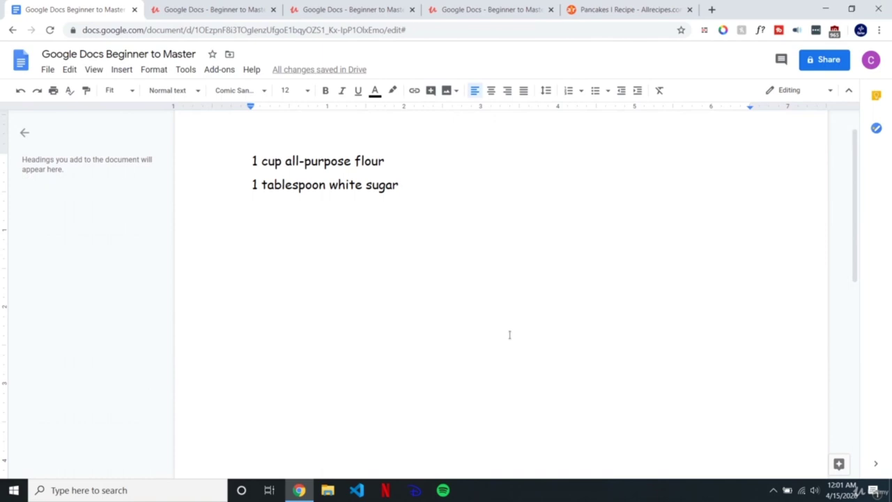
key("Return")
key("ctrl+v")
left_click(627, 9)
left_click_drag(200, 384, 111, 384)
key("ctrl+c")
left_click(93, 4)
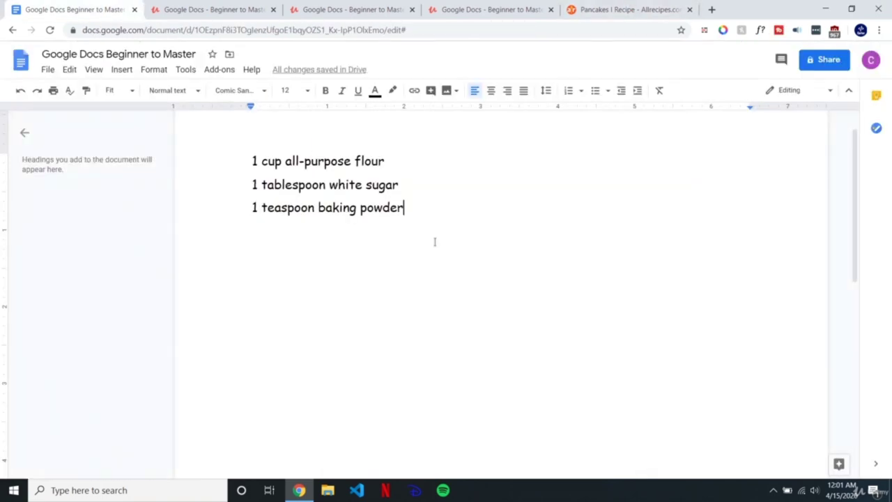
key("Return")
key("ctrl+shift+v")
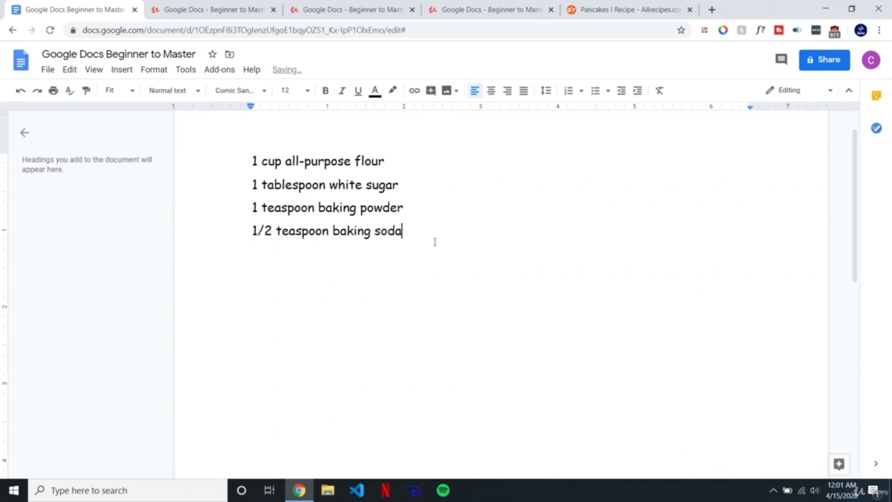
left_click_drag(422, 240, 223, 153)
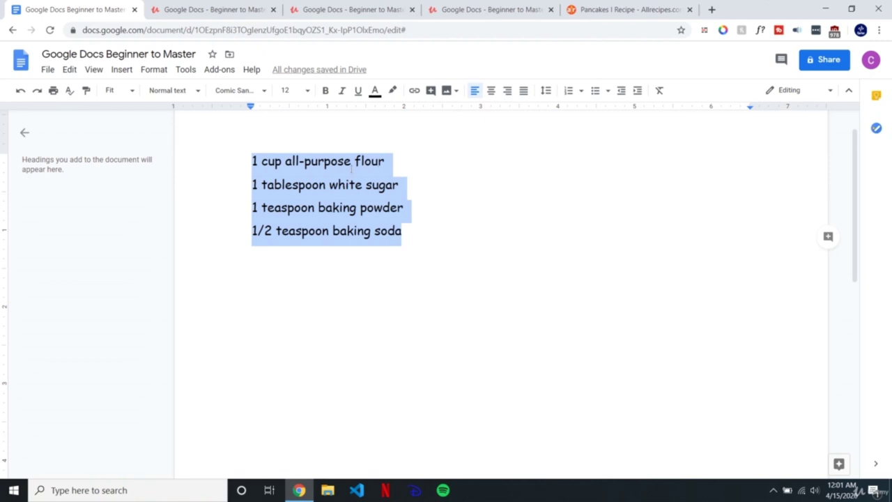
left_click(595, 91)
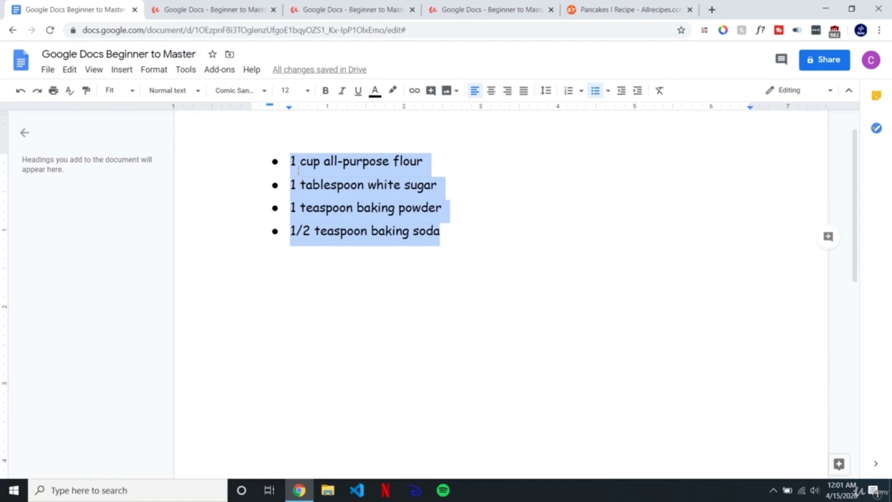
left_click(488, 234)
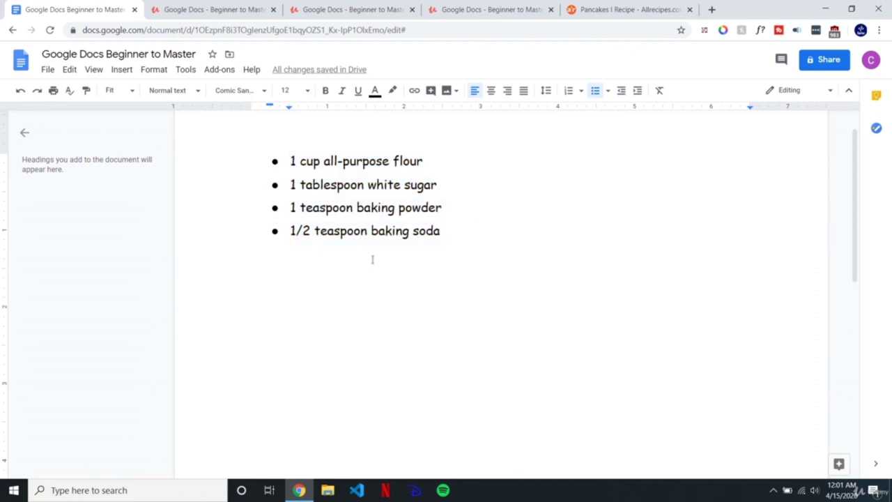
key("ctrl+z")
left_click(411, 231)
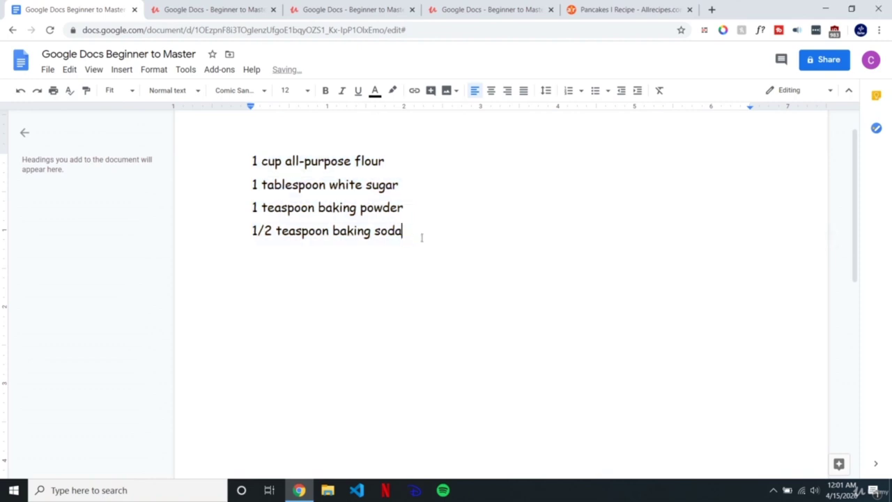
key("Return")
key("Return")
type("Item")
key("BackSpace")
key("BackSpace")
key("BackSpace")
key("BackSpace")
key("BackSpace")
key("BackSpace")
key("Return")
type("*")
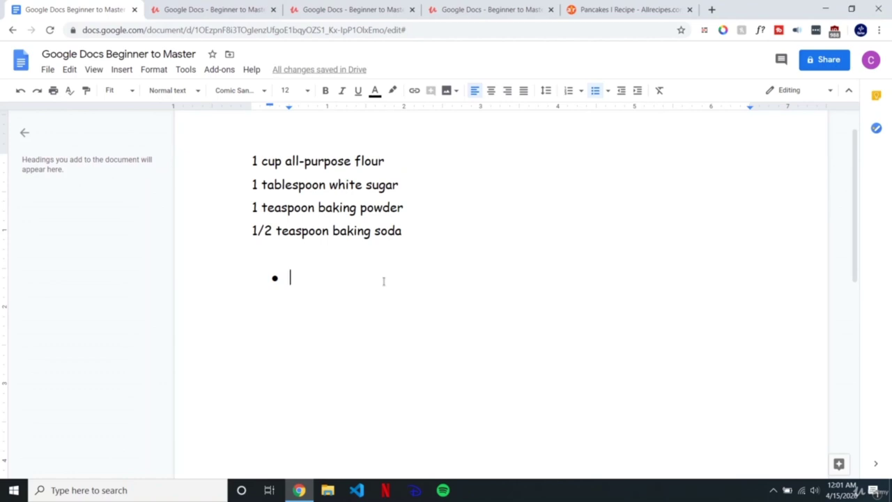
type(" Item 1")
key("Return")
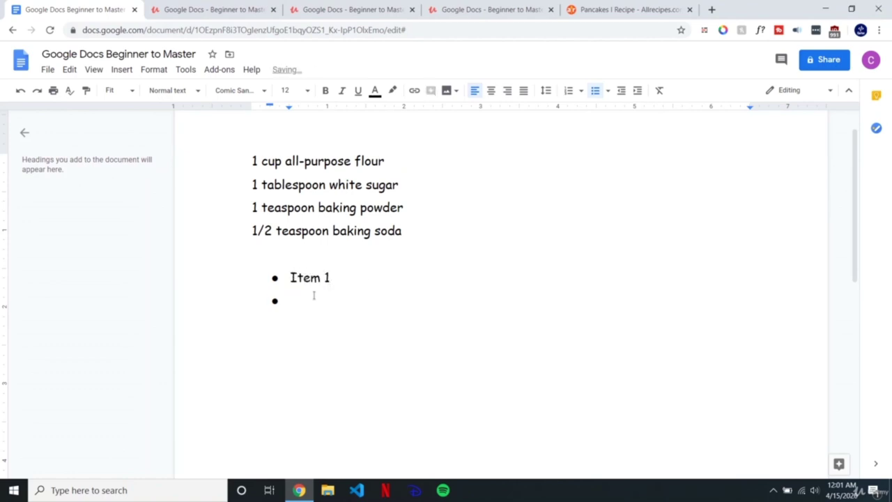
type("Item 2")
key("Return")
type("item 3")
key("Return")
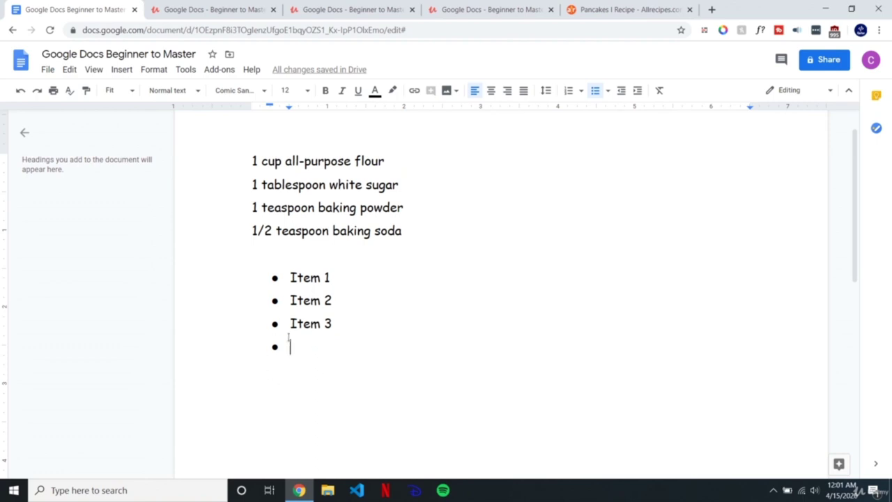
key("Return")
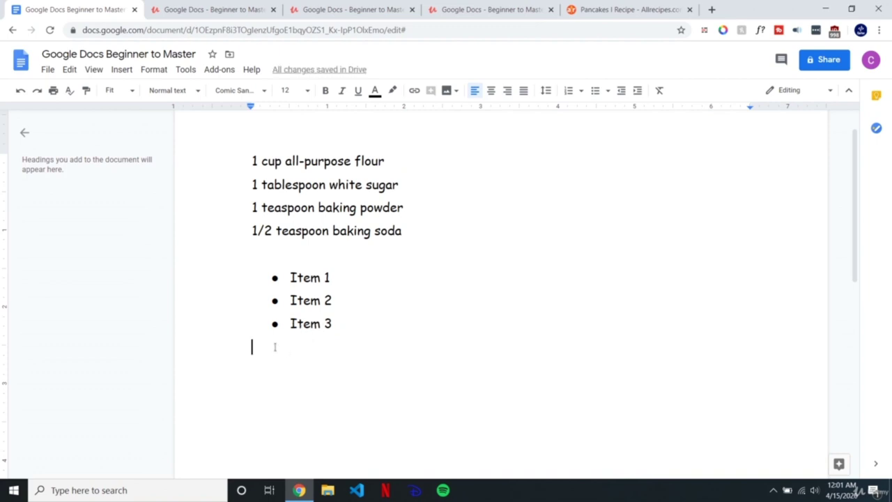
left_click_drag(273, 347, 221, 279)
key("BackSpace")
key("BackSpace")
key("BackSpace")
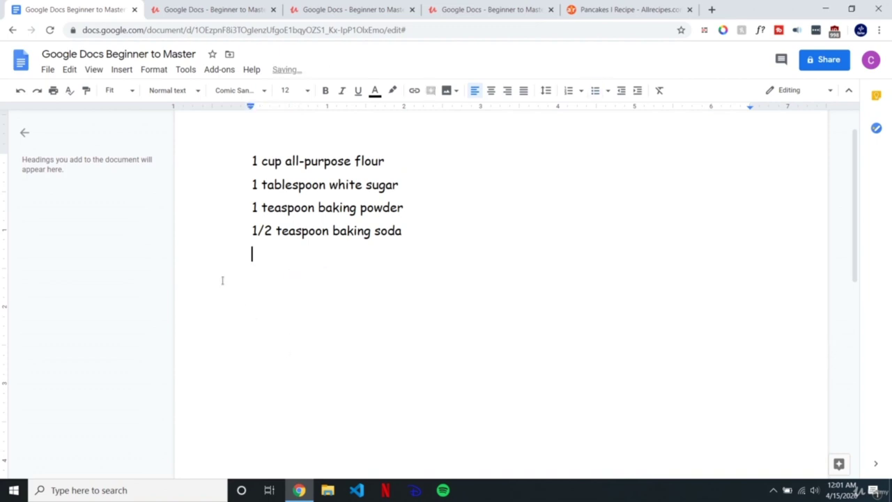
left_click_drag(423, 235, 261, 135)
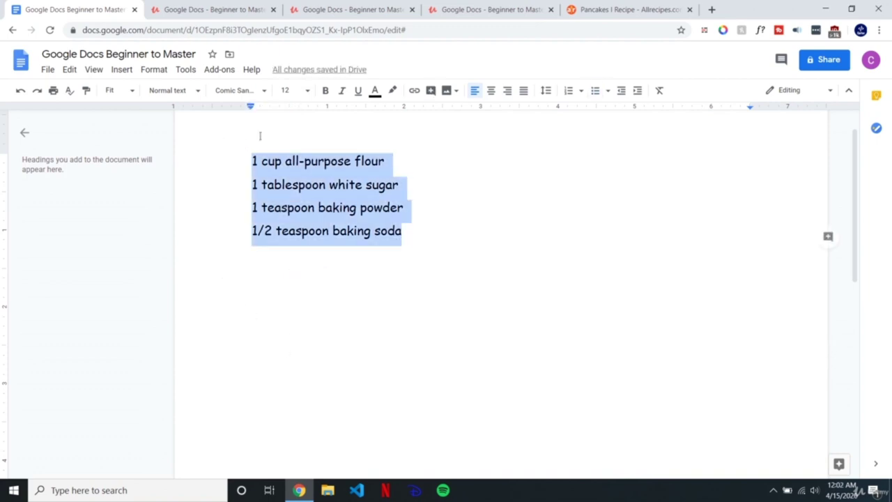
Step: Make the four ingredient lines a bulleted list and select the bullet markers
left_click(595, 90)
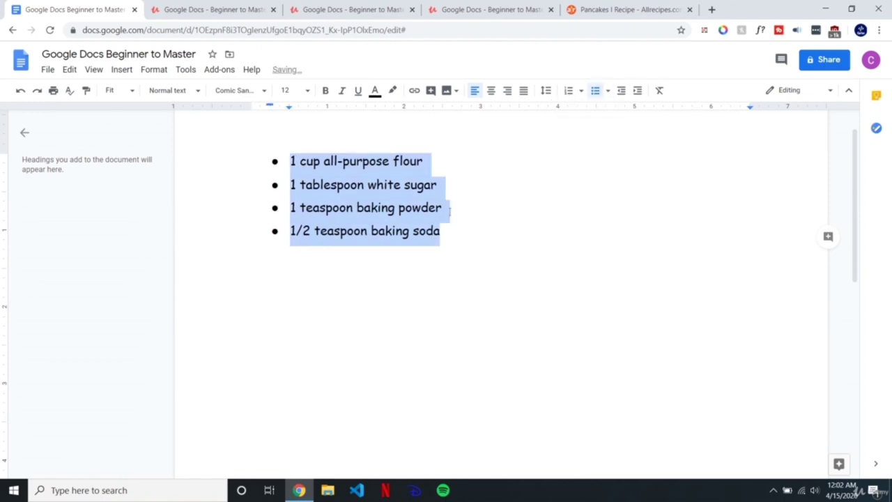
left_click(461, 231)
left_click(274, 161)
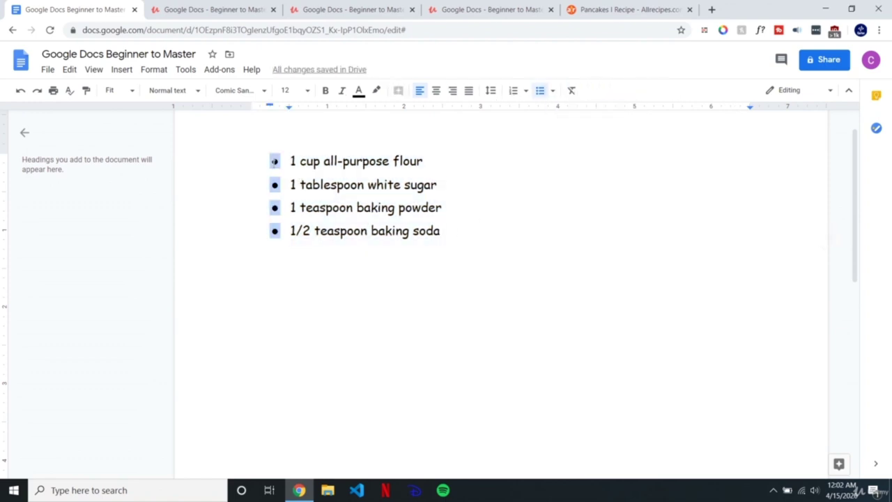
right_click(274, 161)
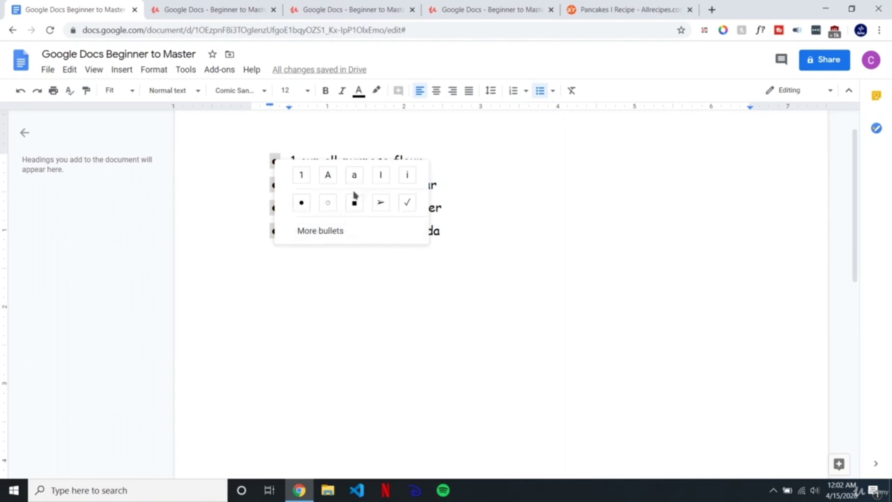
Step: Replace the bullets with the black balloon symbol from More bullets special characters
left_click(374, 235)
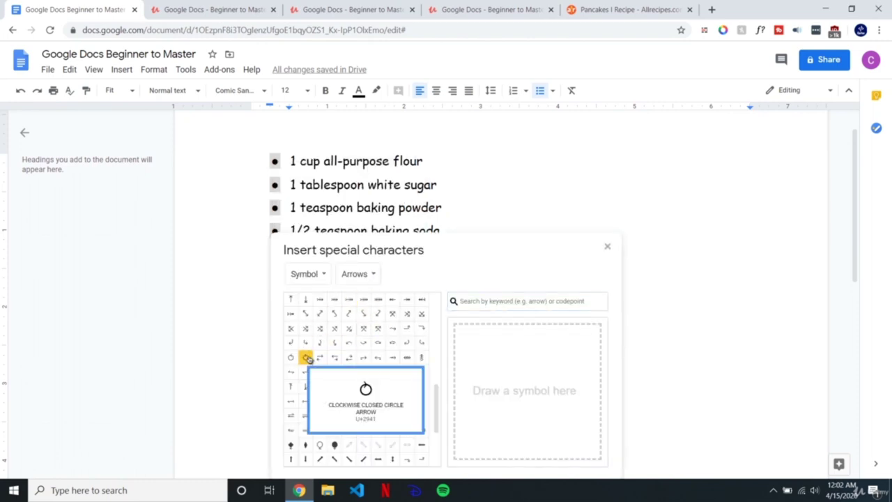
left_click(292, 329)
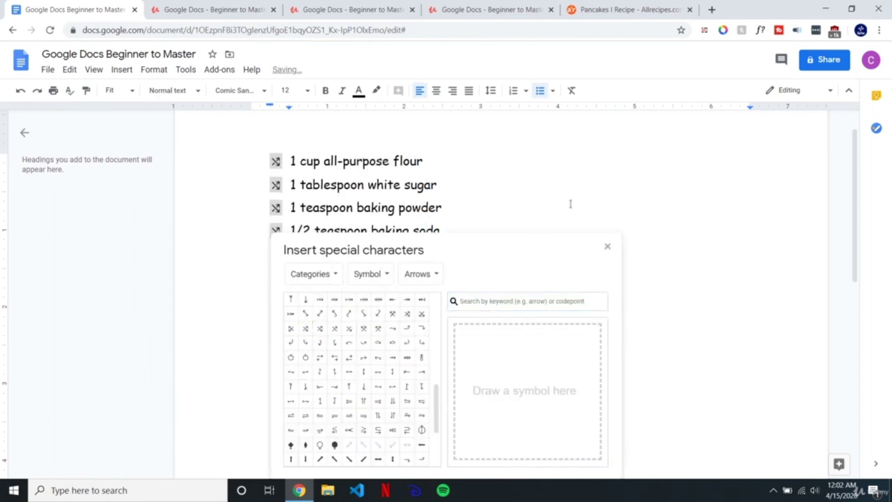
scroll(383, 330, "down", 3)
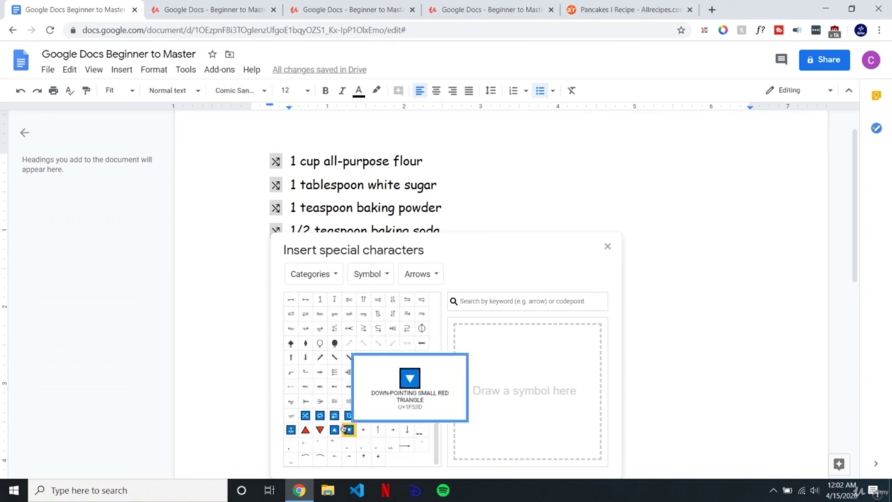
left_click(335, 343)
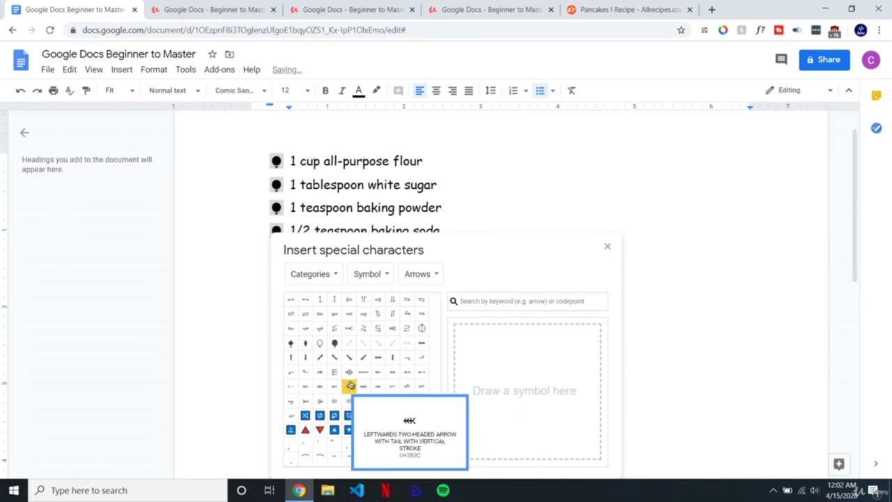
scroll(328, 345, "up", 3)
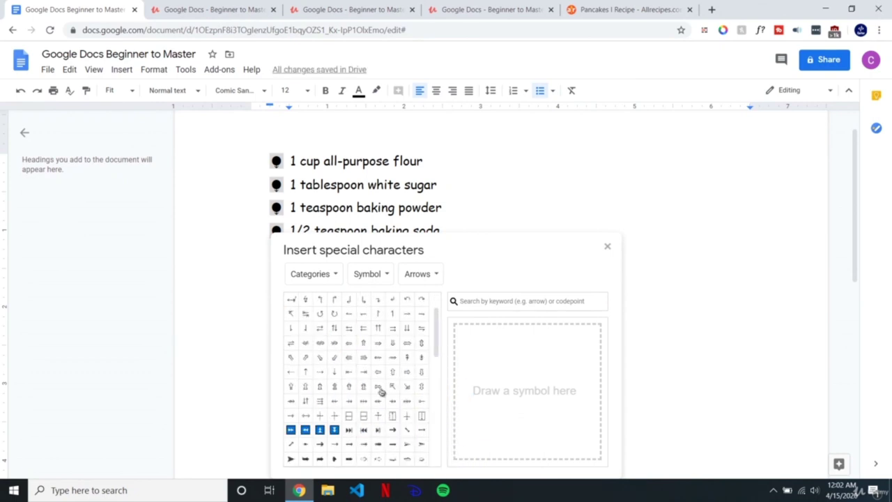
left_click(324, 279)
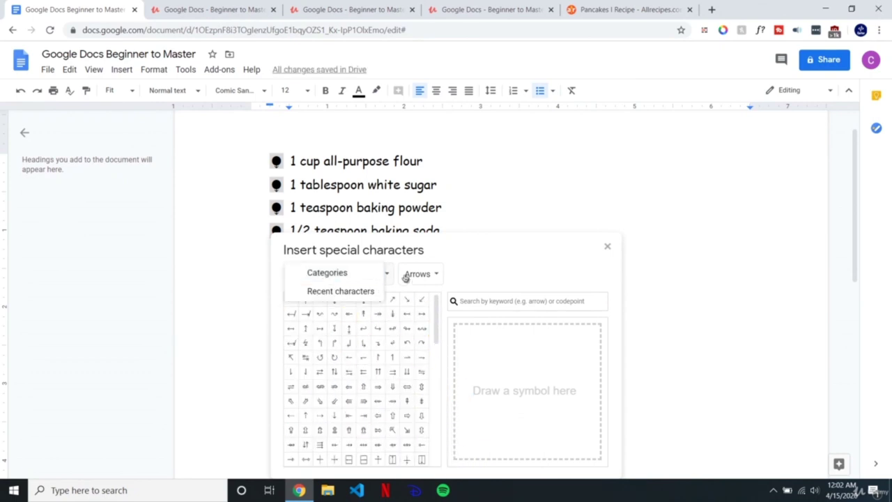
left_click(486, 268)
left_click(608, 248)
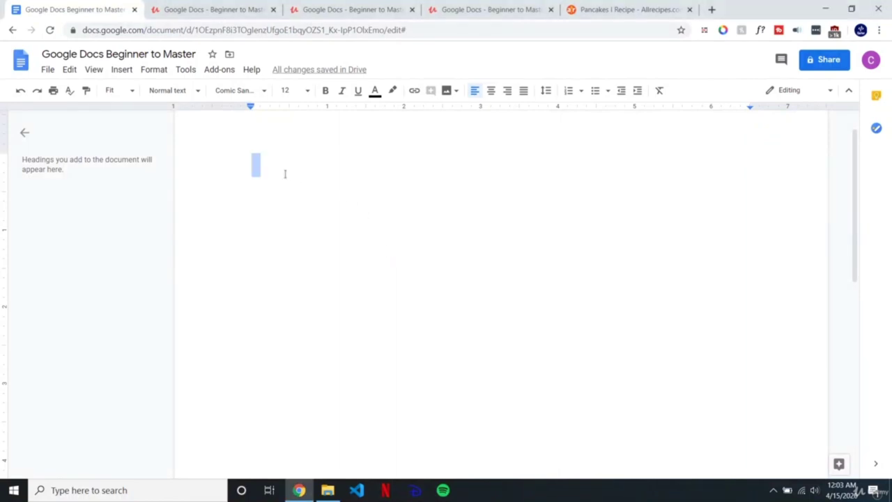
Step: Type a one-word name, add 'Ordinary text' on the line below, and select the name
scroll(293, 241, "up", 1)
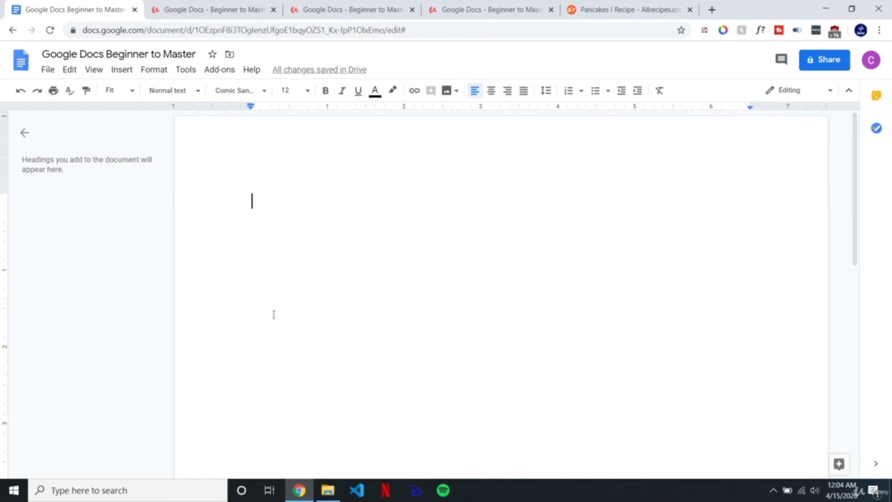
type("Carter")
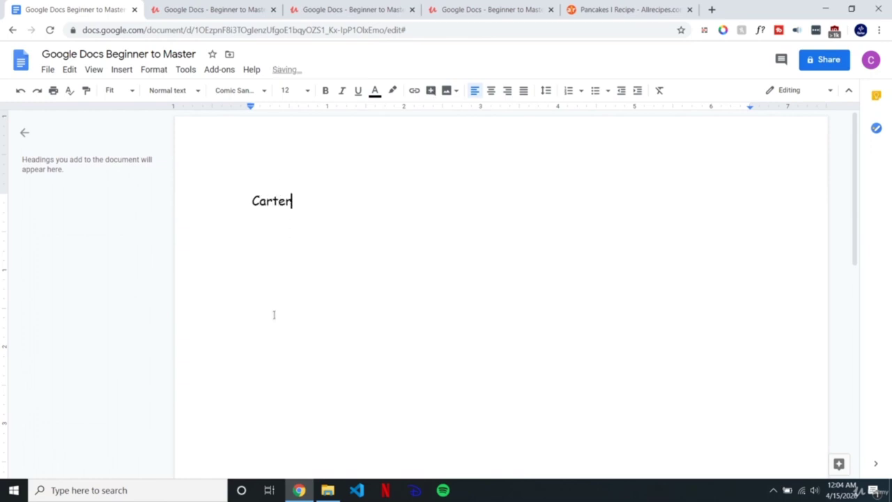
left_click_drag(358, 201, 225, 197)
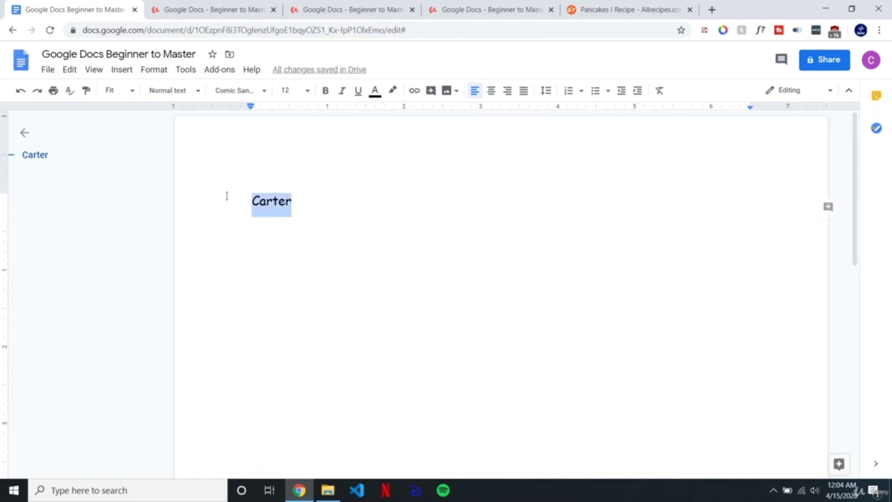
left_click(321, 194)
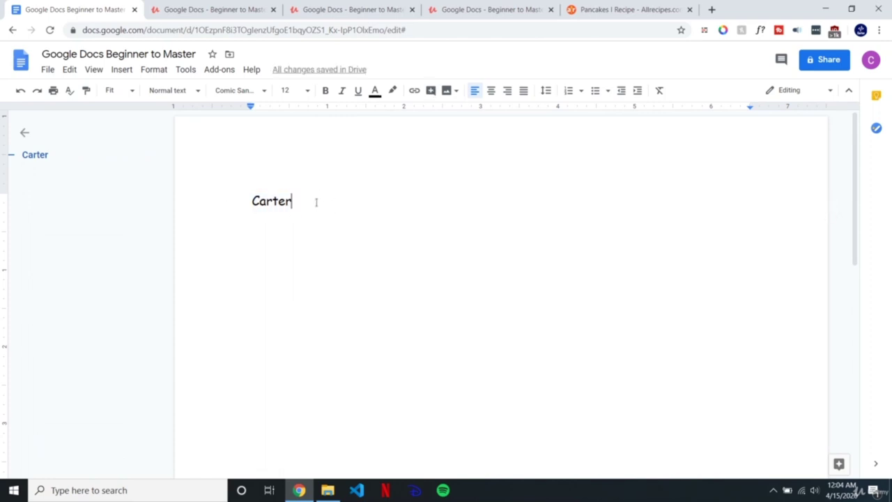
key("Return")
type("Ordina")
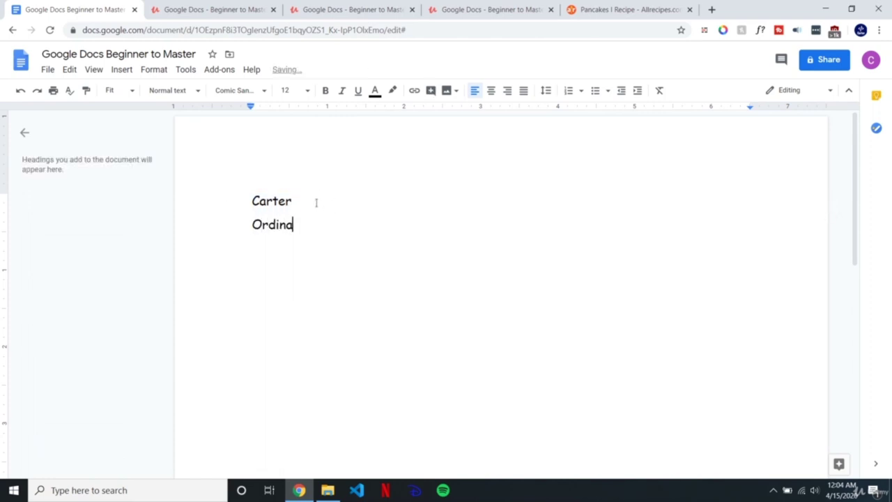
type("ry text")
left_click(315, 201)
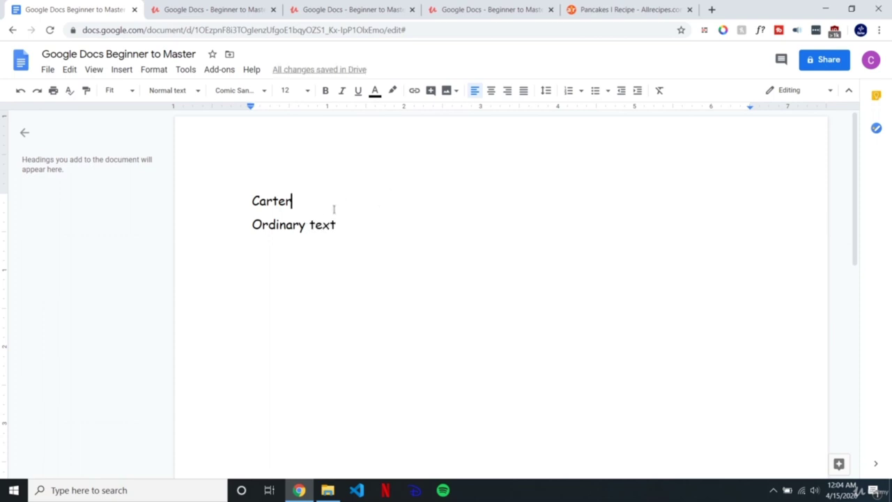
key("shift+Home")
left_click(323, 200)
left_click_drag(305, 202, 249, 229)
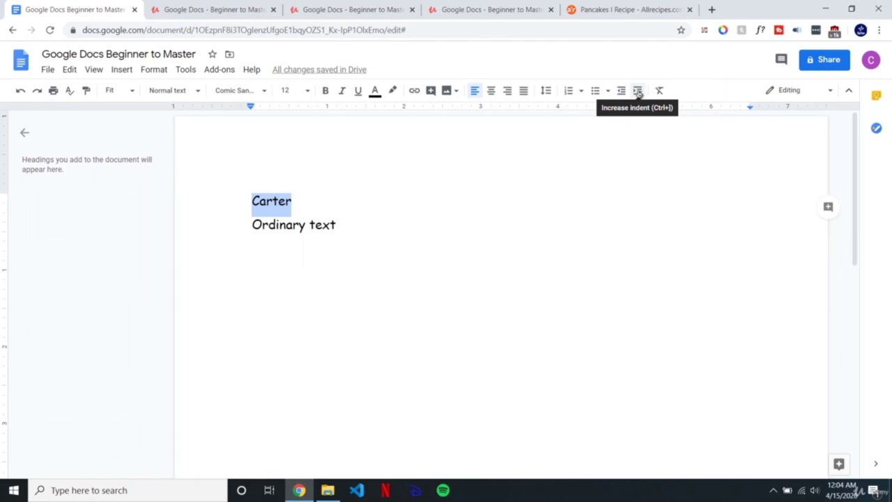
left_click(637, 91)
left_click(348, 202)
left_click(291, 204)
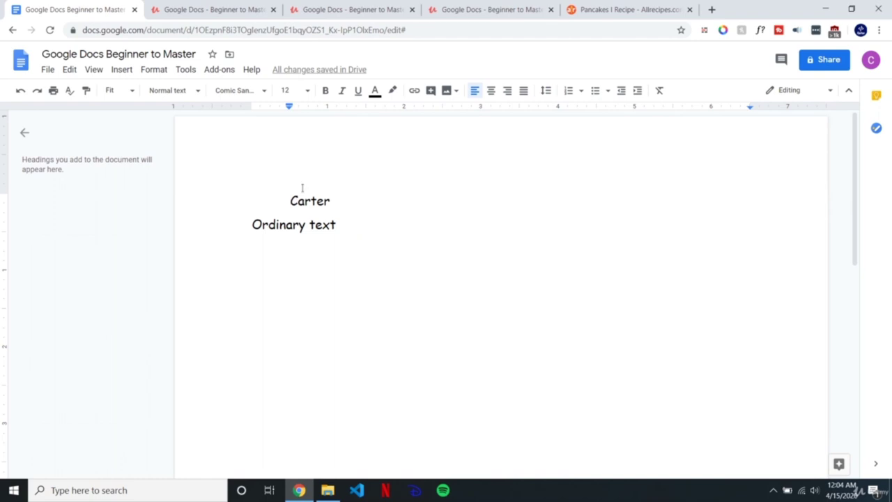
key("BackSpace")
key("Tab")
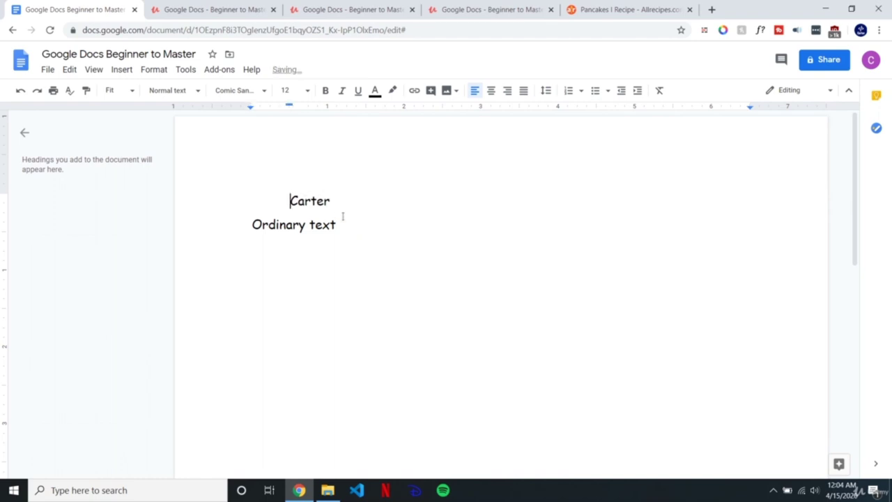
key("shift+End")
key("Left")
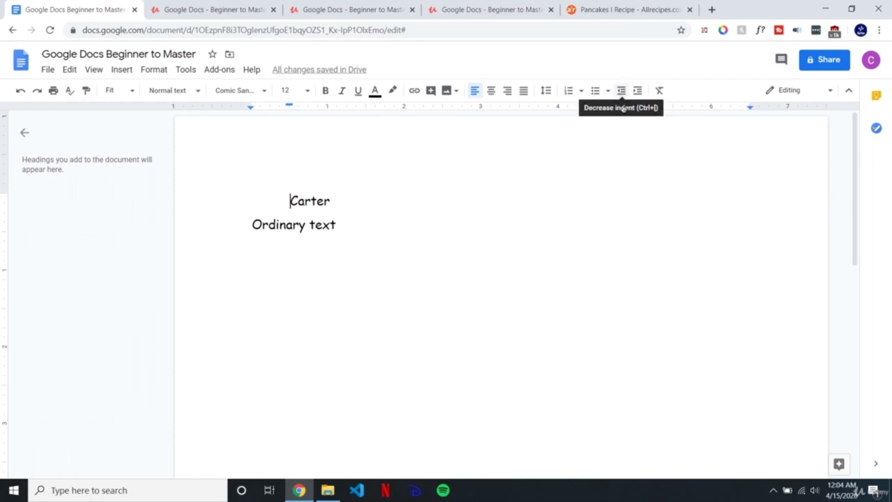
key("ctrl+bracketleft")
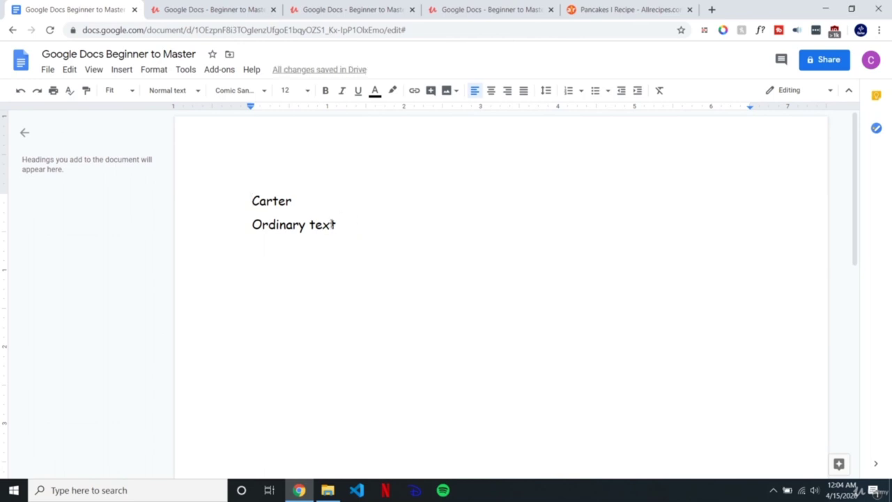
key("Tab")
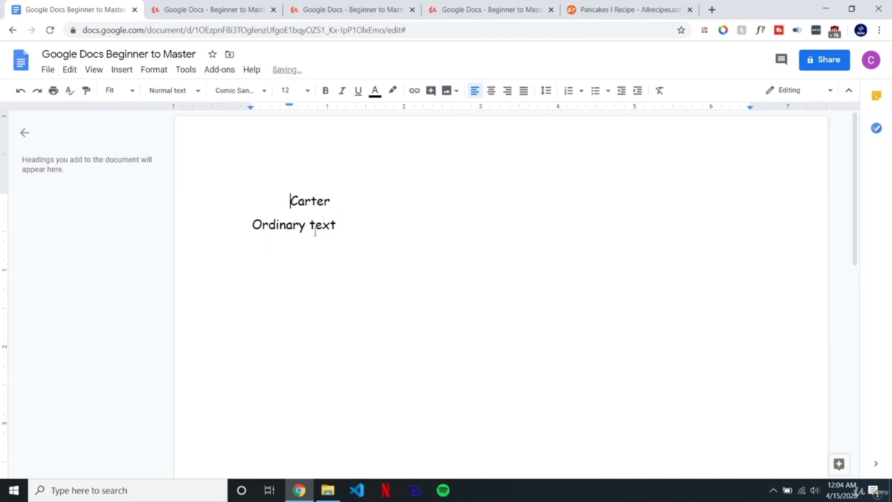
key("shift+Tab")
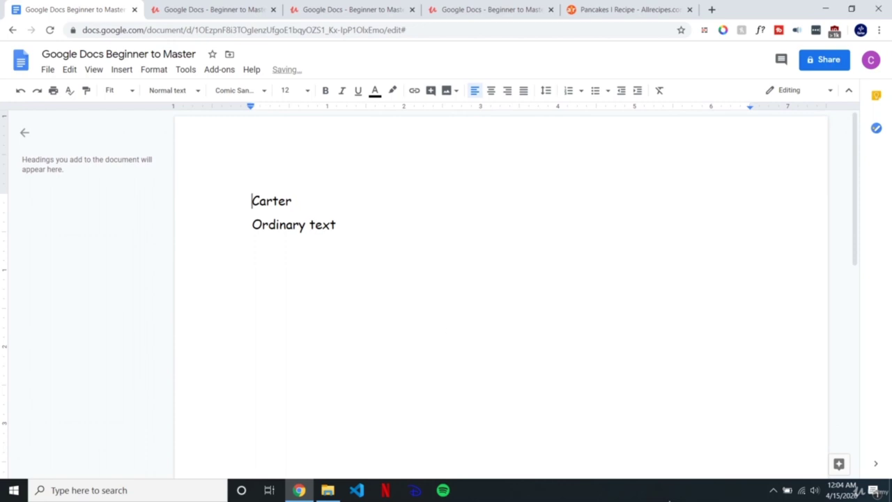
left_click(670, 500)
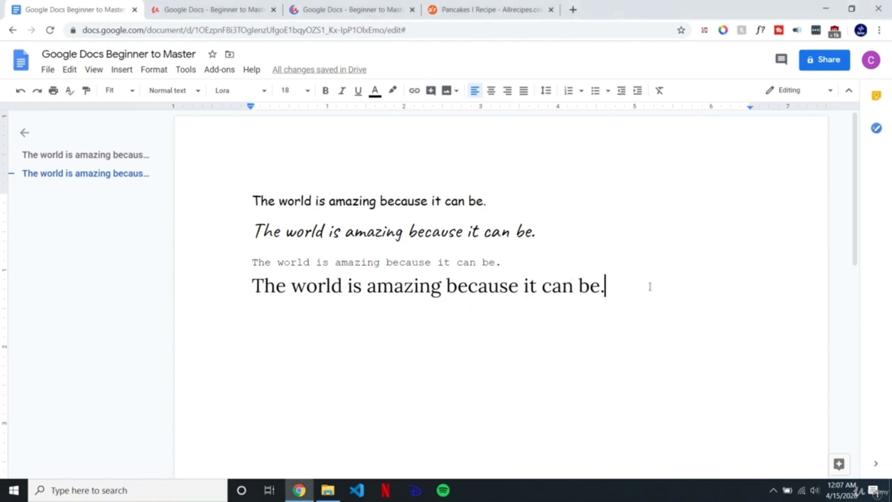
Step: Clear the formatting of the first sentence, returning it to plain Arial 11
left_click_drag(624, 285, 239, 202)
left_click(389, 262)
left_click_drag(486, 201, 234, 199)
double_click(322, 199)
left_click(435, 201)
left_click(485, 185)
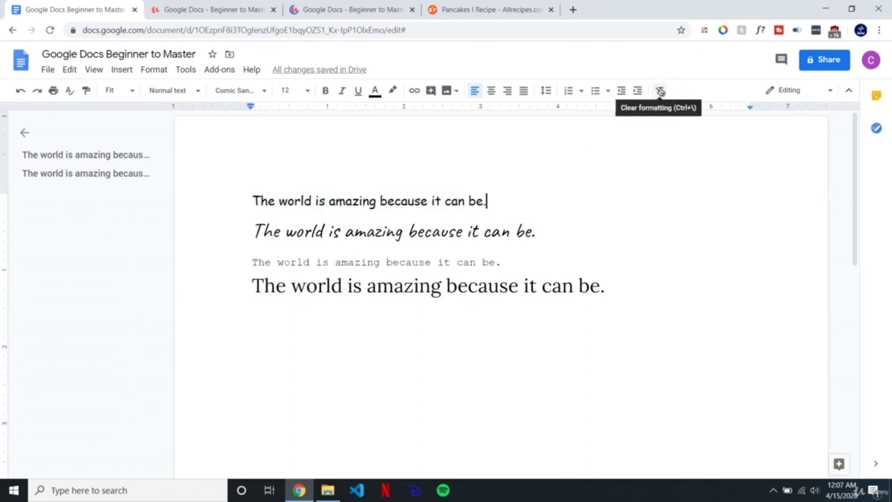
left_click_drag(498, 201, 247, 201)
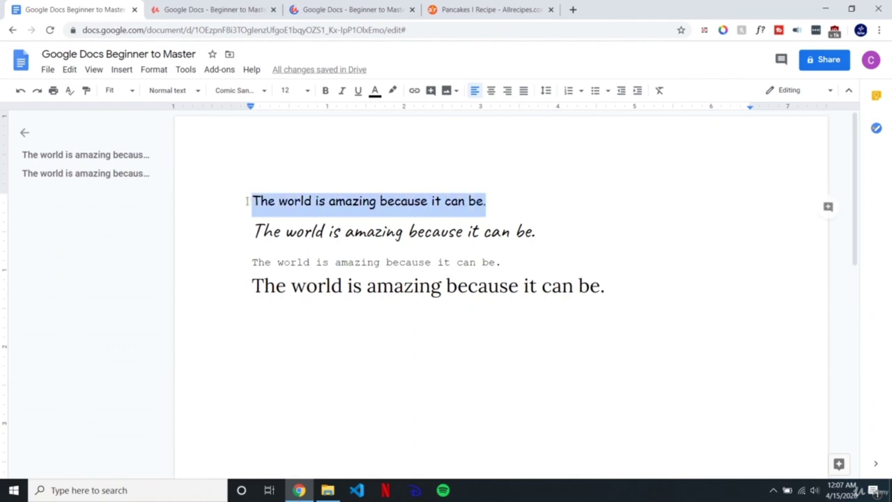
left_click(659, 93)
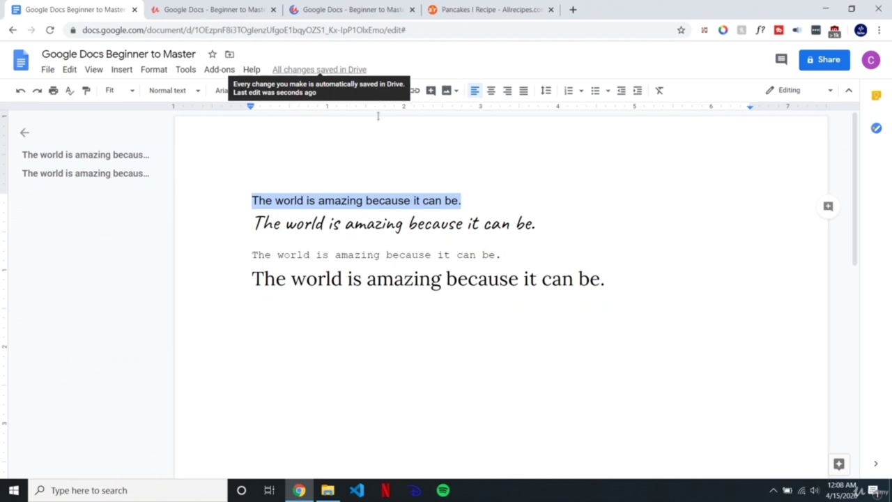
Step: Clear formatting from all four sentences, then undo to restore their mixed fonts
left_click(550, 223)
left_click(607, 282)
key("ctrl+a")
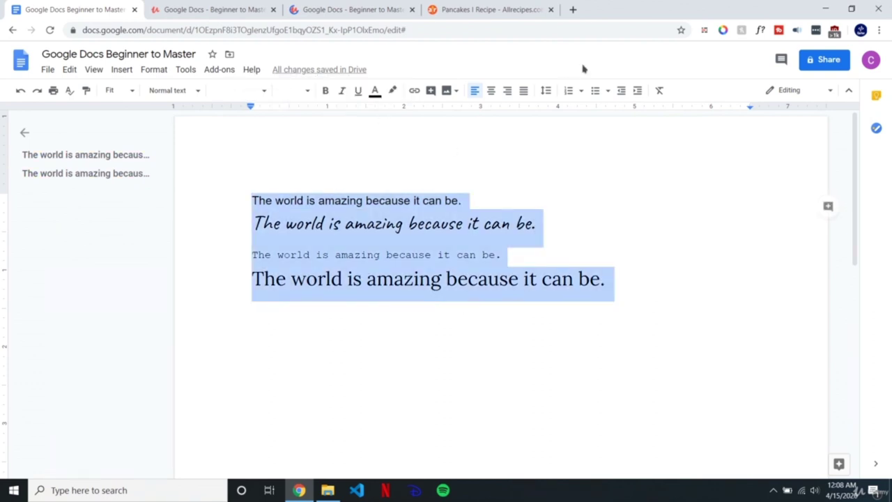
left_click(658, 92)
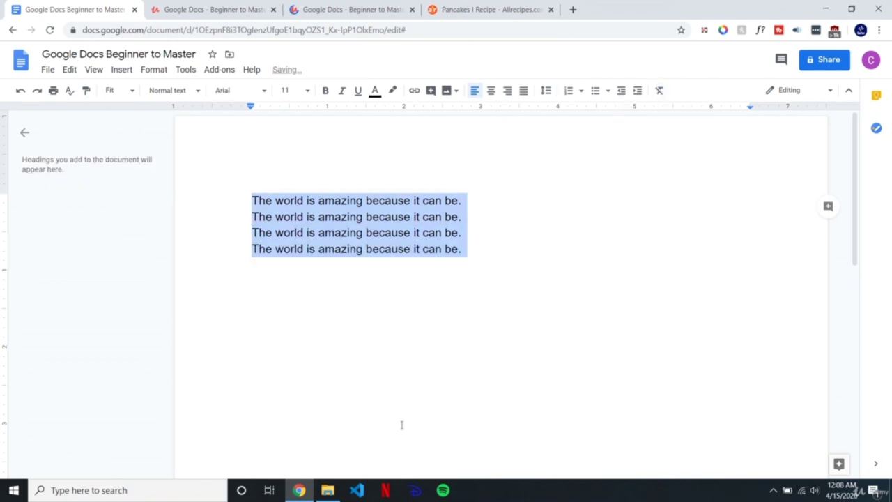
left_click(442, 263)
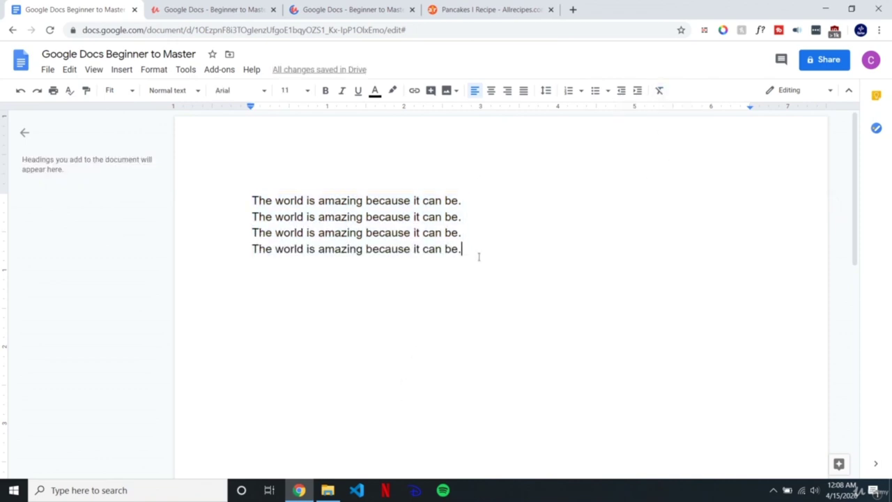
key("ctrl+z")
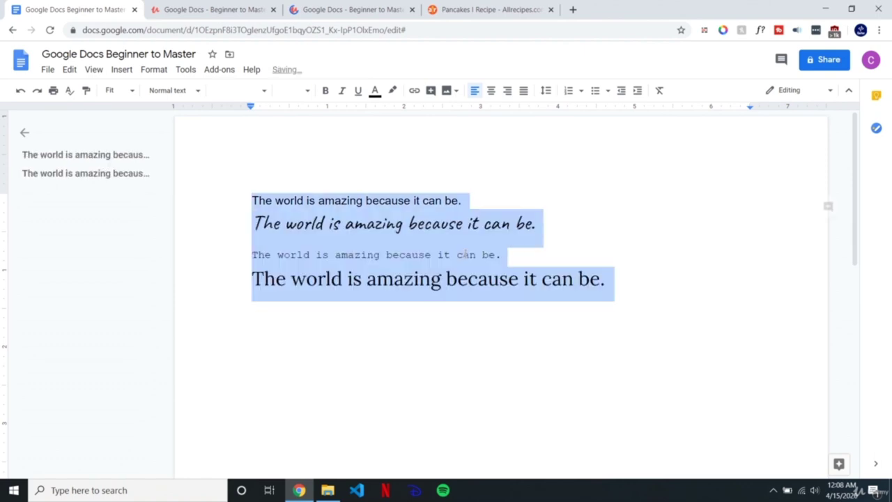
Step: Apply the Title paragraph style to the first sentence
left_click(172, 90)
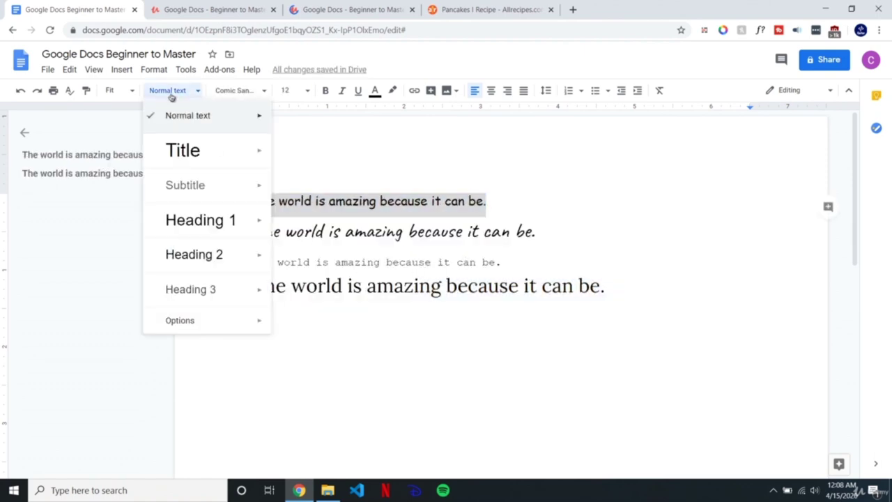
left_click(205, 159)
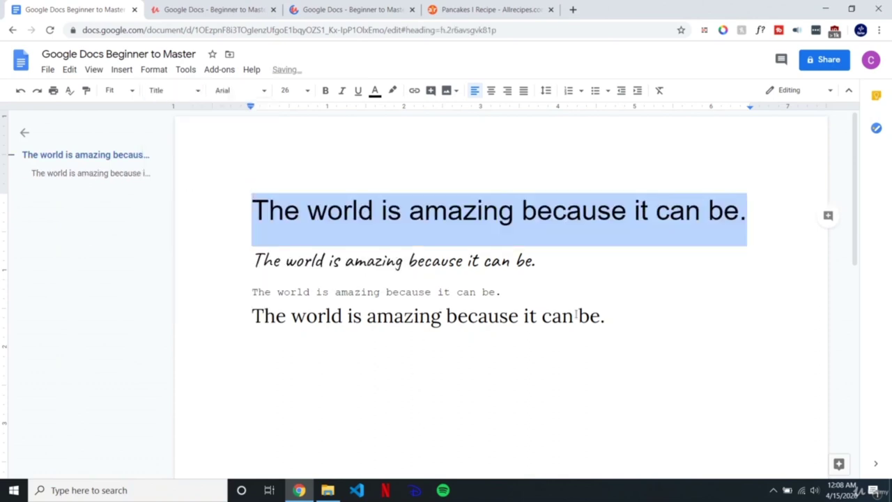
left_click(624, 321)
Step: Clear formatting across the whole document, then check the heading keeps its Title style
key("ctrl+a")
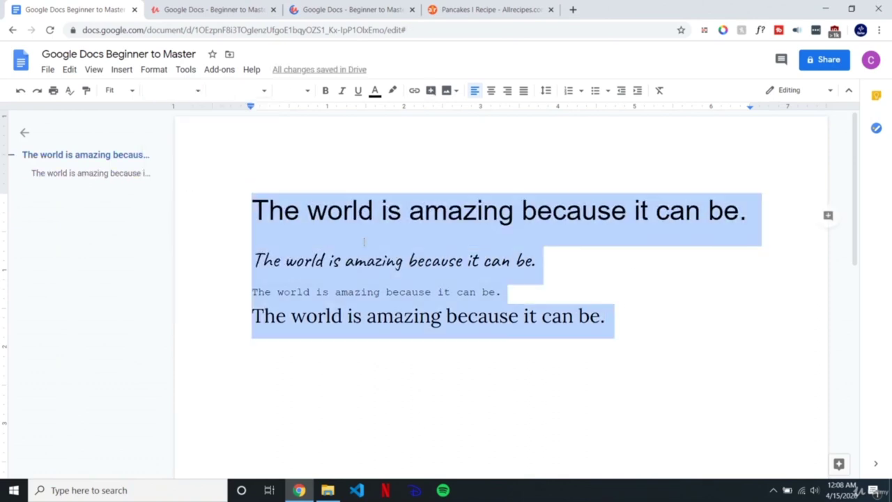
left_click(659, 93)
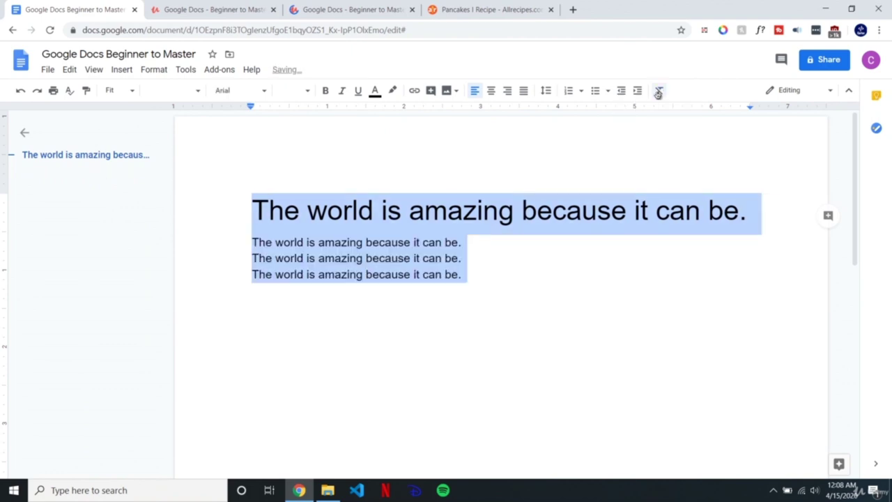
left_click(466, 251)
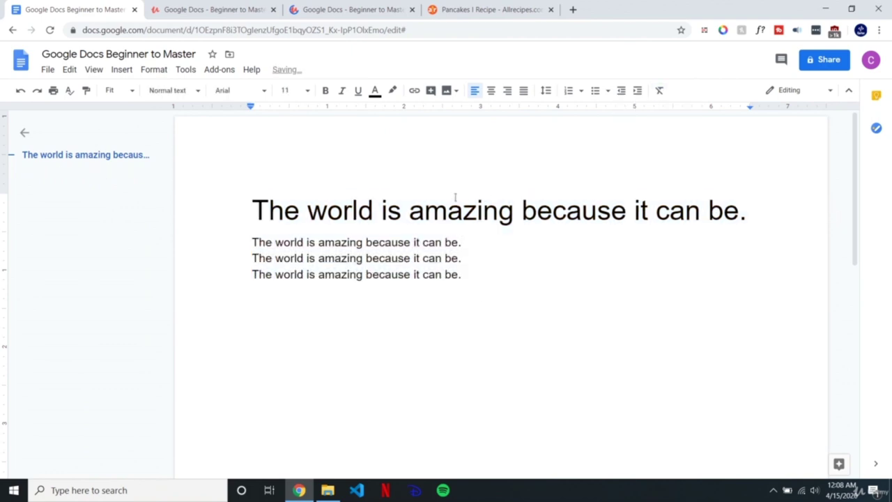
left_click(256, 209)
left_click_drag(255, 209, 723, 235)
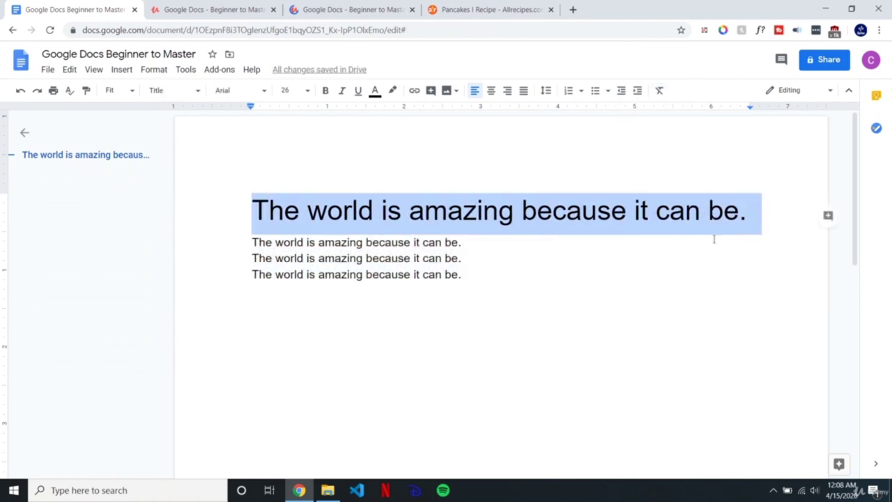
left_click(579, 237)
left_click(576, 225)
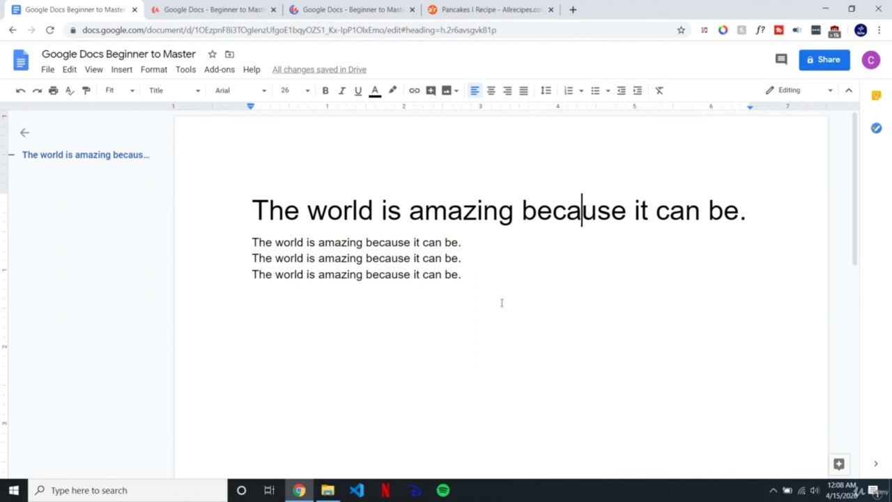
left_click(509, 499)
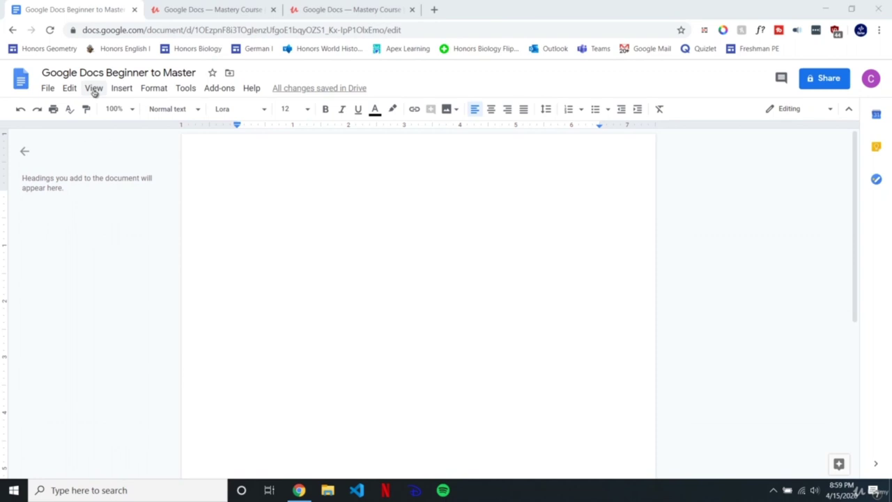
Step: Turn off Print layout from the View menu
left_click(93, 89)
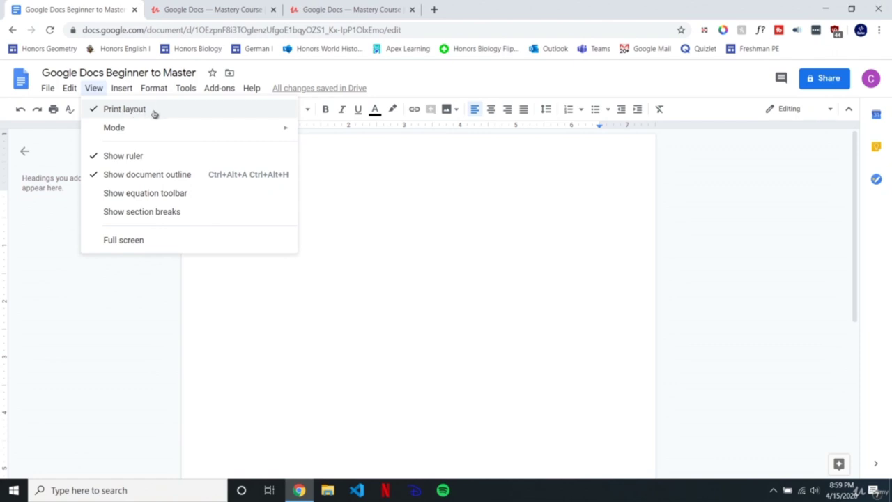
left_click(149, 111)
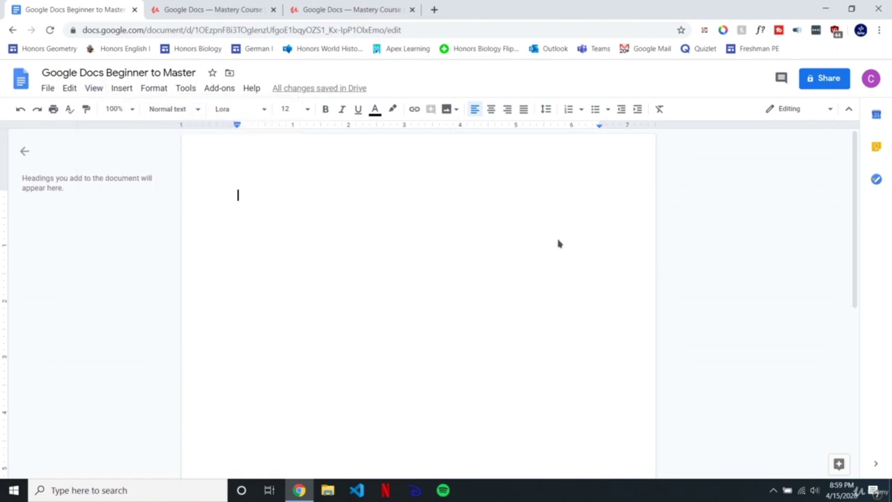
left_click_drag(858, 217, 809, 165)
Step: Add empty lines until the caret sits on the first page's last line
key("Return")
key("Return")
key("Return")
key("Return")
key("Return")
key("Return")
key("Return")
key("Return")
key("Return")
key("Return")
key("Return")
key("Return")
key("Return")
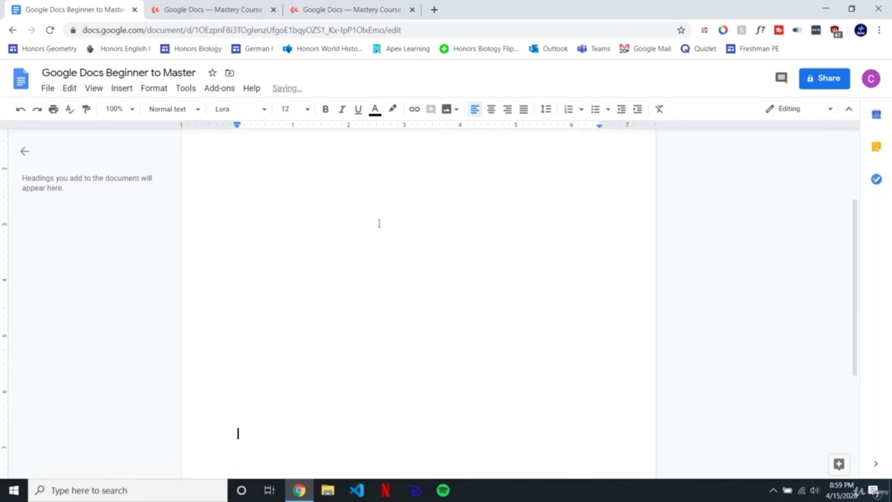
key("Return")
key("Return")
key("Return")
key("Return")
key("Return")
key("Return")
key("Return")
key("Return")
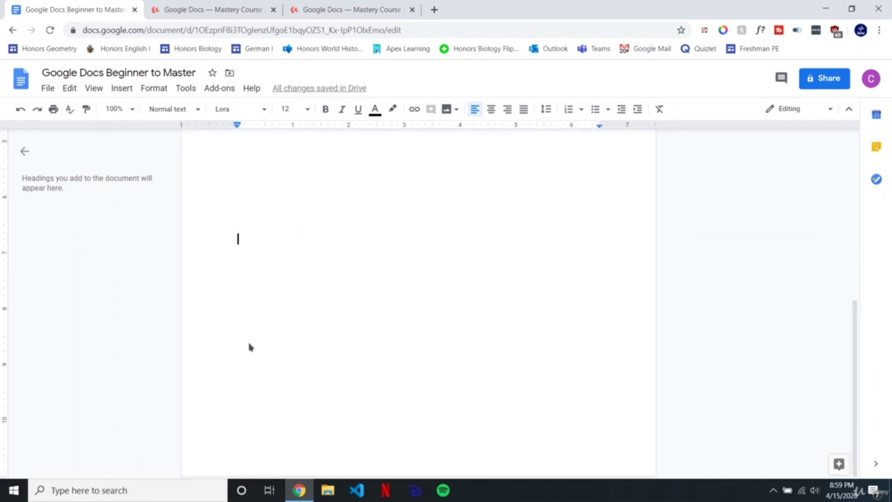
key("Return")
key("Return")
key("Return")
key("Return")
key("Return")
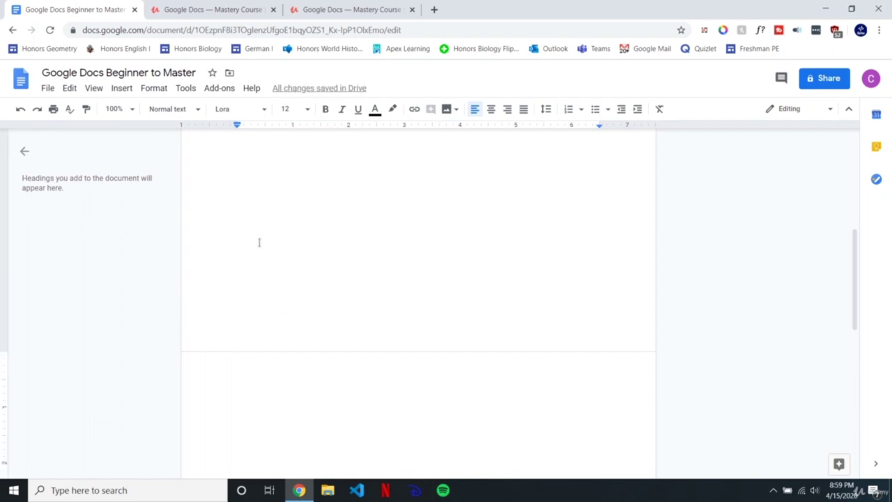
key("BackSpace")
Step: Type 'fsadfasdfasdf' on the page's last line and set it to size 50
type("fsadfasdfasdf")
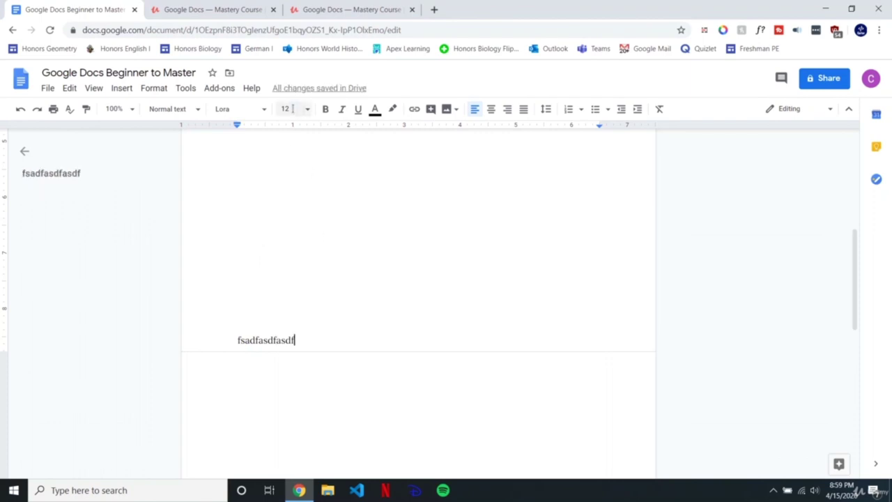
double_click(307, 339)
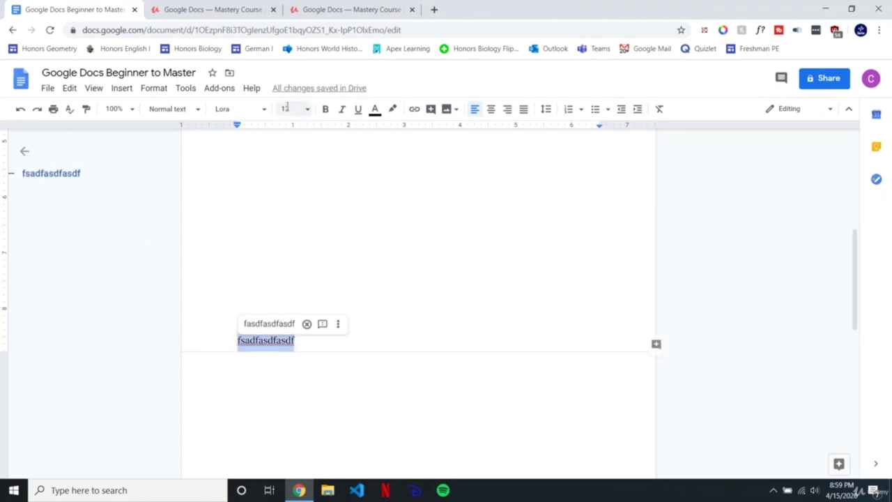
left_click(307, 109)
type("50")
key("Return")
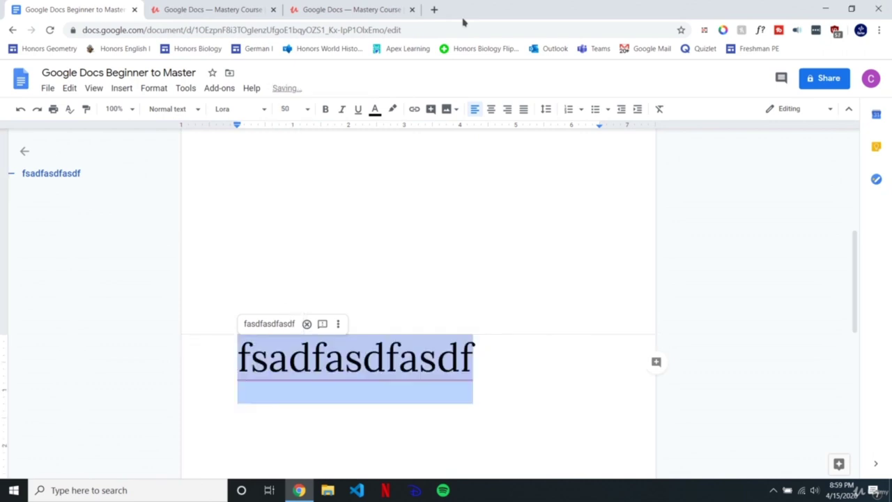
left_click(418, 359)
left_click(232, 370)
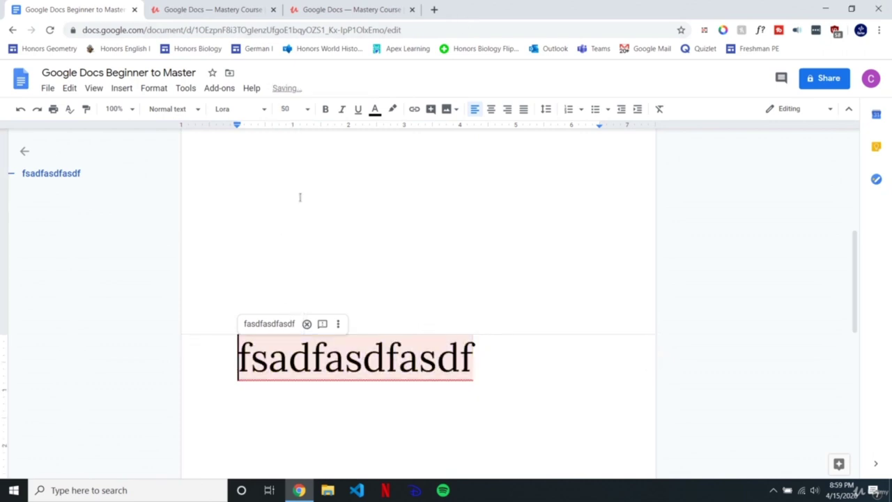
key("BackSpace")
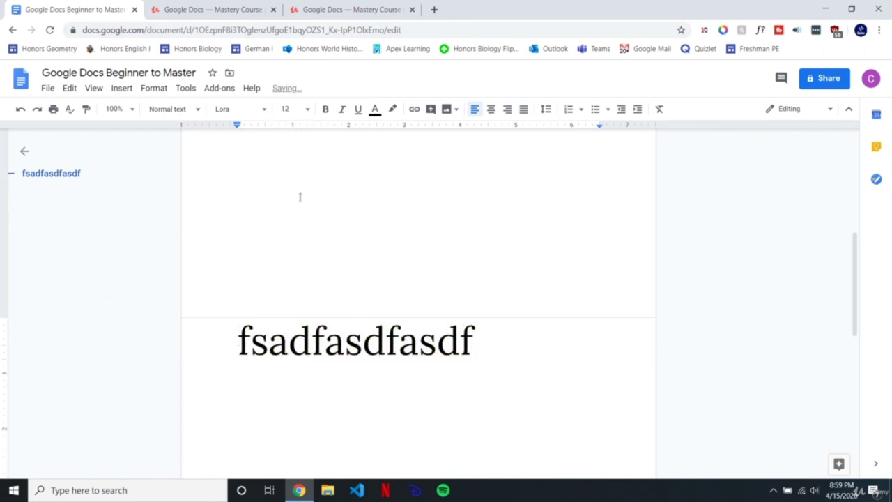
key("BackSpace")
key("BackSpace")
key("BackSpace")
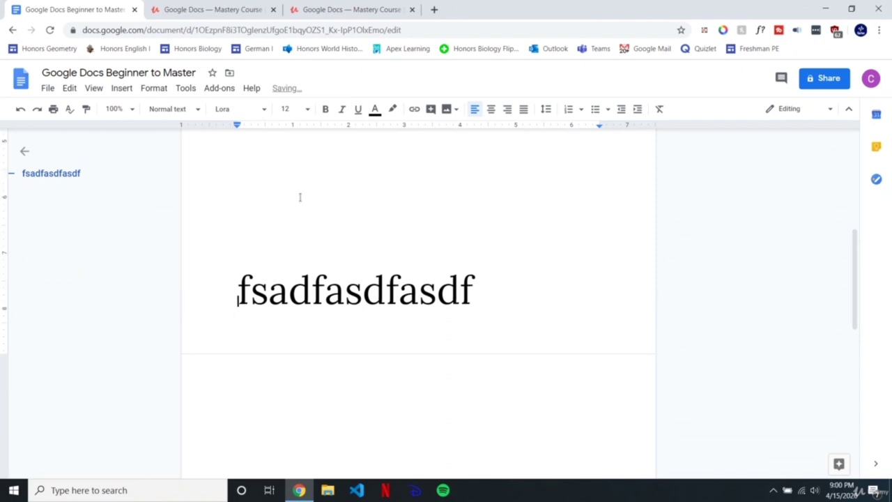
key("ctrl+z")
Step: Add a second 50-point 'fsadfasdfasdf' line after it, across the page break
left_click_drag(489, 331, 226, 319)
key("ctrl+c")
left_click(502, 320)
key("Return")
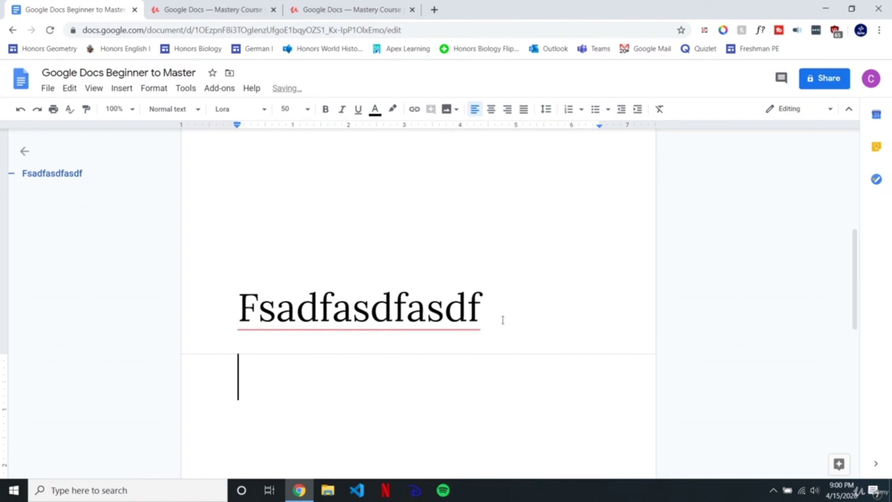
key("ctrl+v")
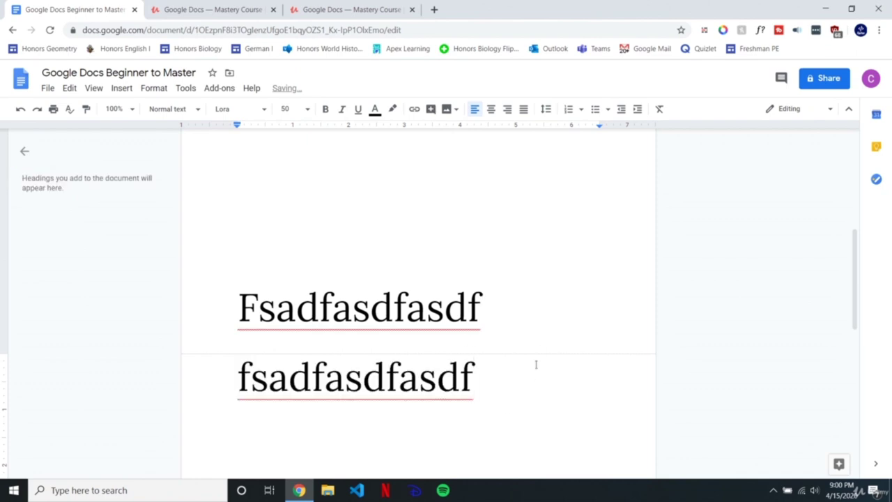
Step: Turn Print layout back on and scroll to see the lines on separate pages
left_click(94, 88)
left_click(109, 110)
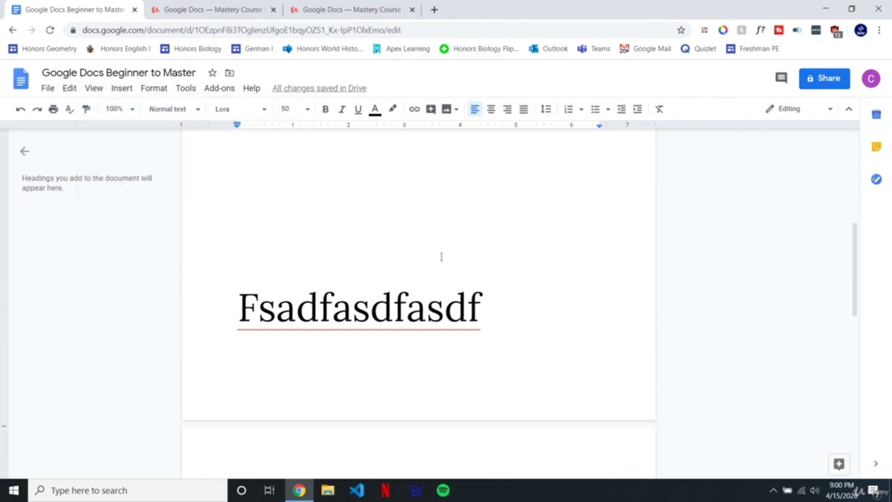
scroll(442, 255, "down", 3)
left_click(296, 242)
key("Left")
key("Left")
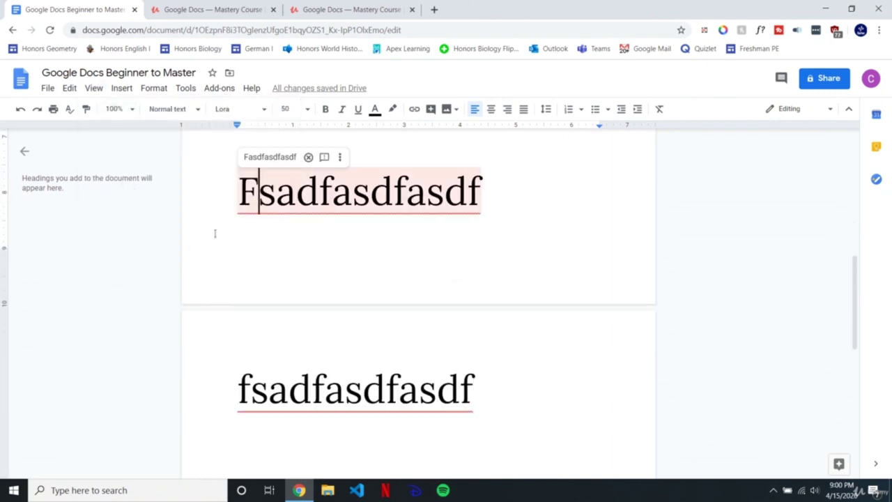
scroll(480, 329, "up", 3)
scroll(476, 328, "down", 6)
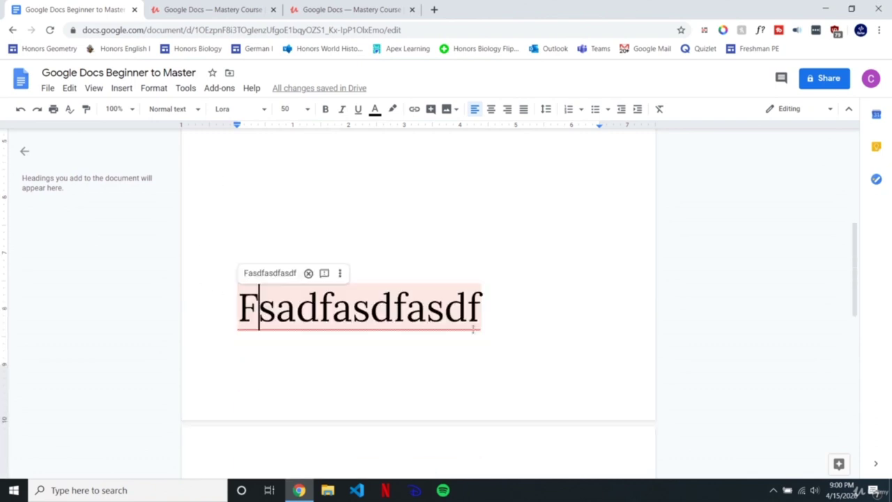
scroll(491, 368, "up", 3)
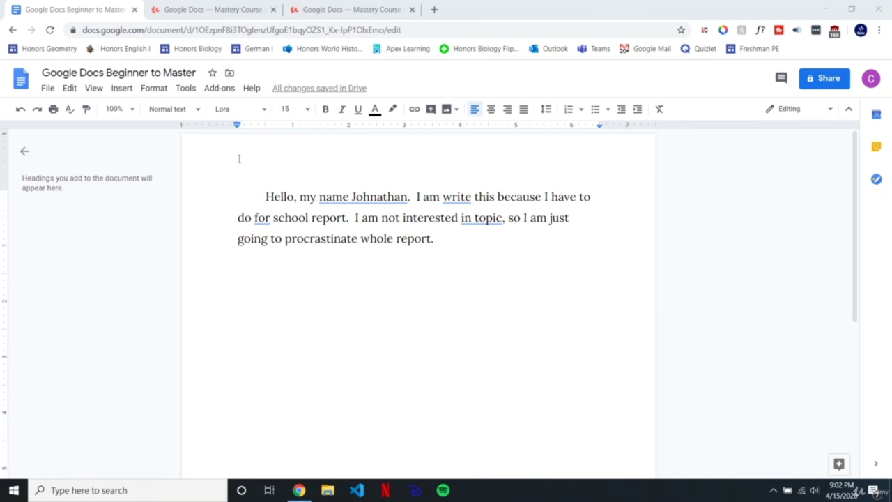
Step: Type test letters 'fdsafasd' after the final word 'report.' and backspace over one
double_click(446, 245)
left_click(473, 236)
type("fdsafasd")
key("BackSpace")
key("BackSpace")
key("BackSpace")
key("BackSpace")
key("BackSpace")
key("BackSpace")
key("BackSpace")
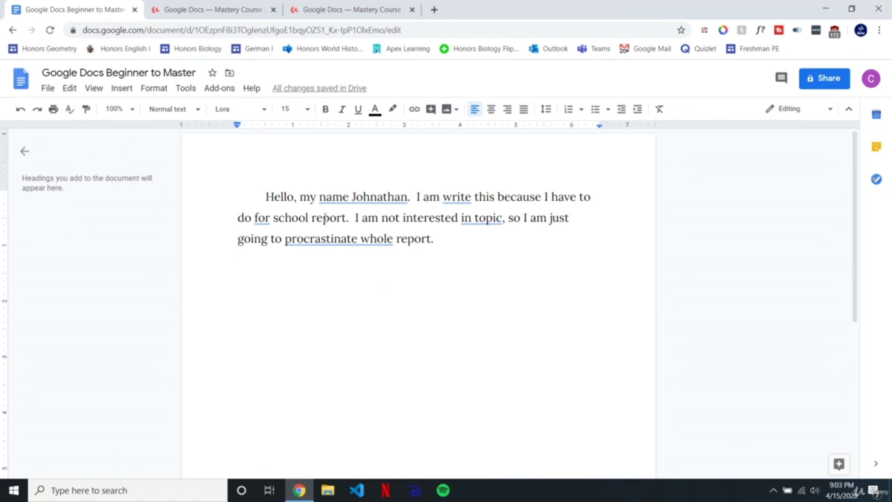
Step: Switch to Suggesting via View > Mode and confirm it in the toolbar mode list
left_click(93, 88)
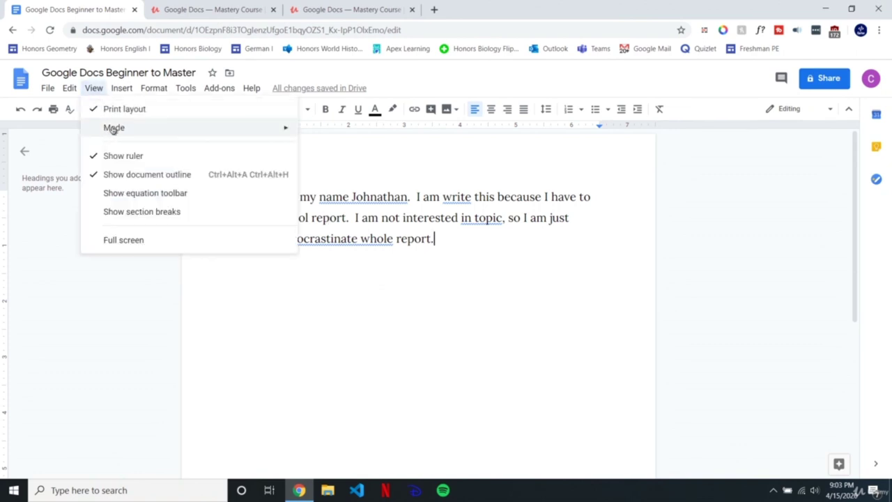
mouse_move(125, 130)
left_click(94, 88)
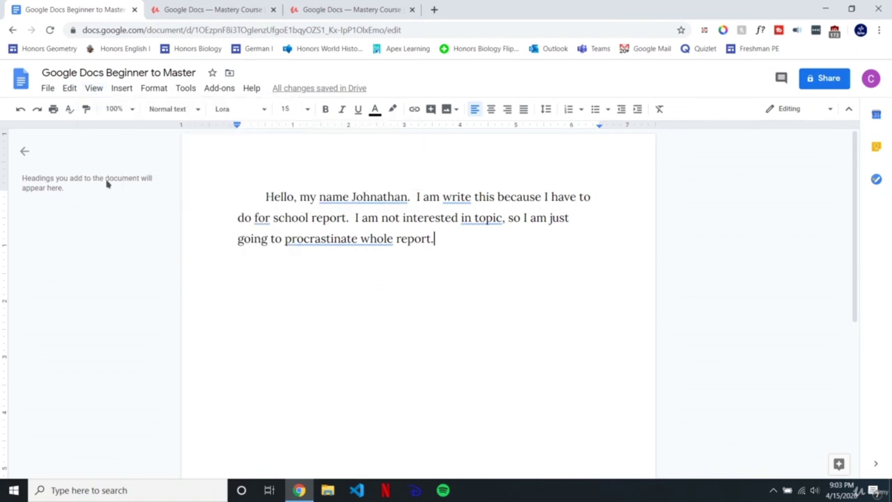
left_click(94, 88)
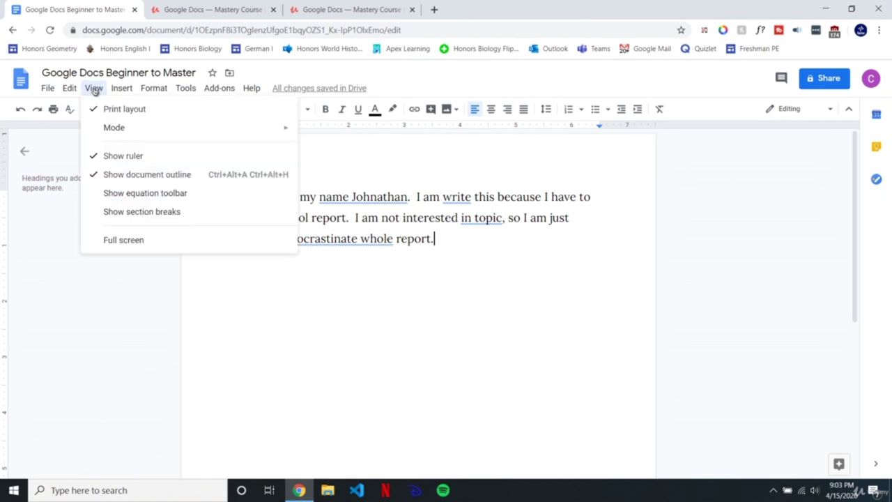
mouse_move(110, 131)
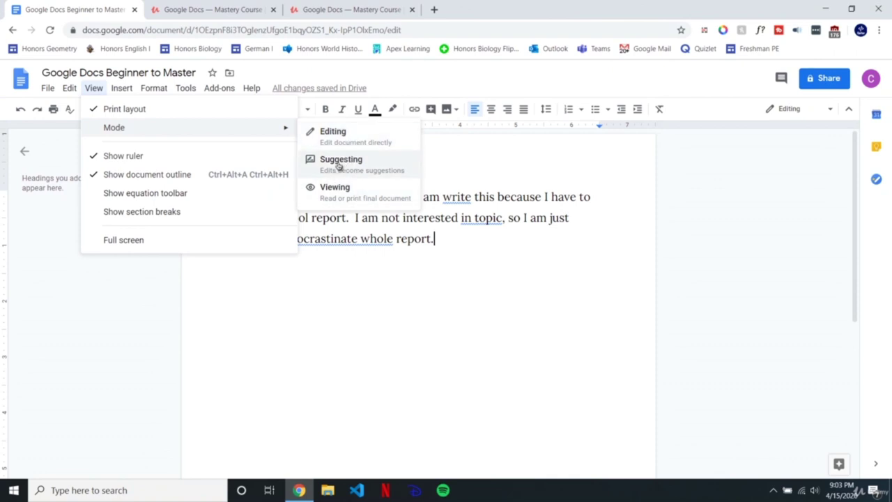
left_click(339, 162)
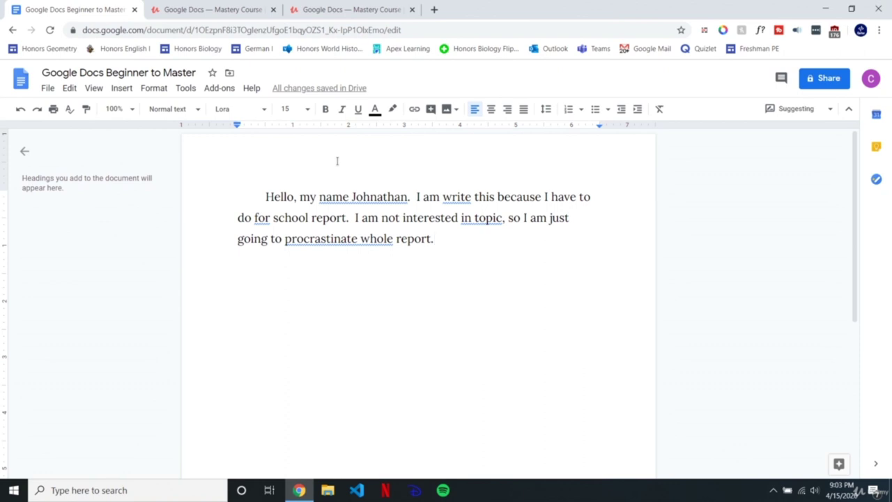
left_click(796, 108)
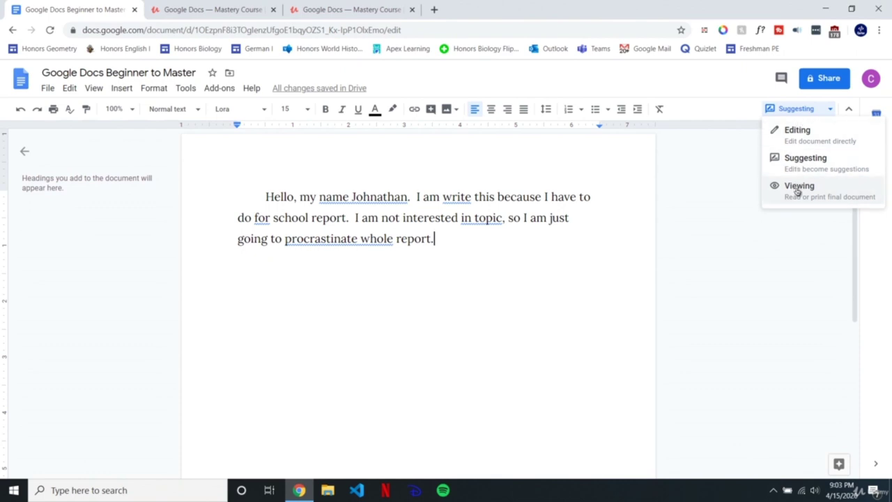
left_click(805, 160)
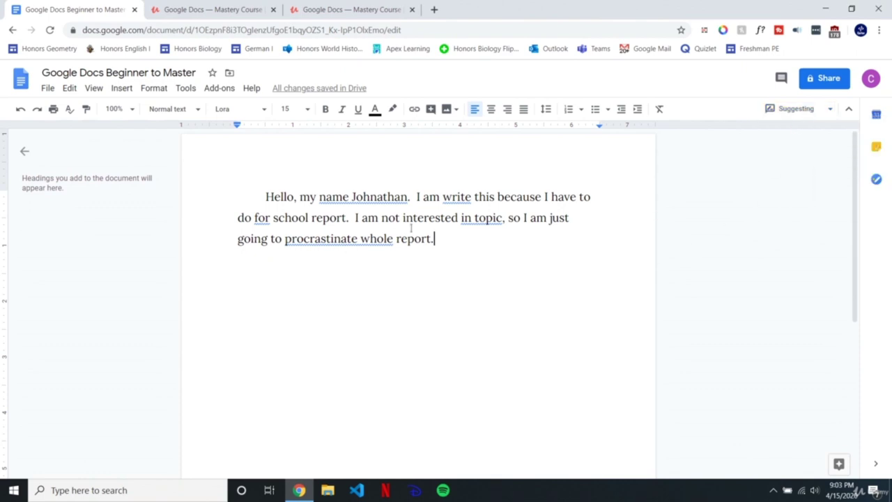
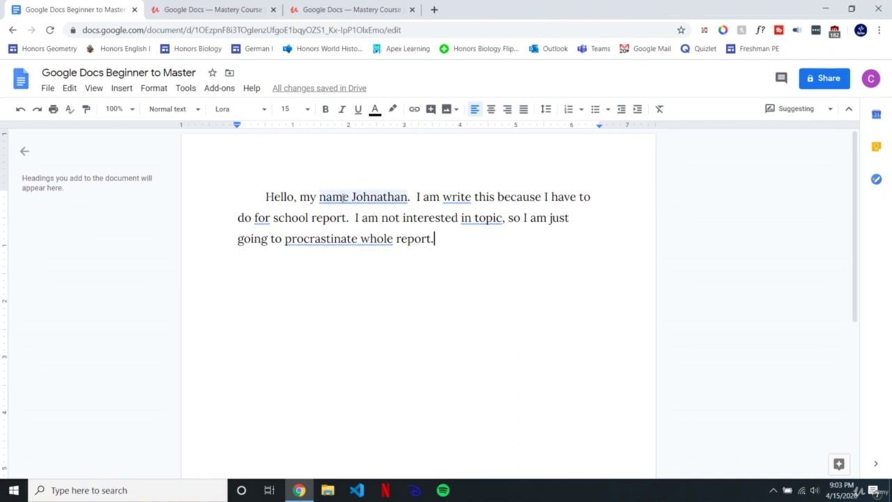
Step: Suggest inserting 'is' after name, changing 'write' to 'writing', and replacing 'for' with 'it for my'
left_click(351, 198)
type("is")
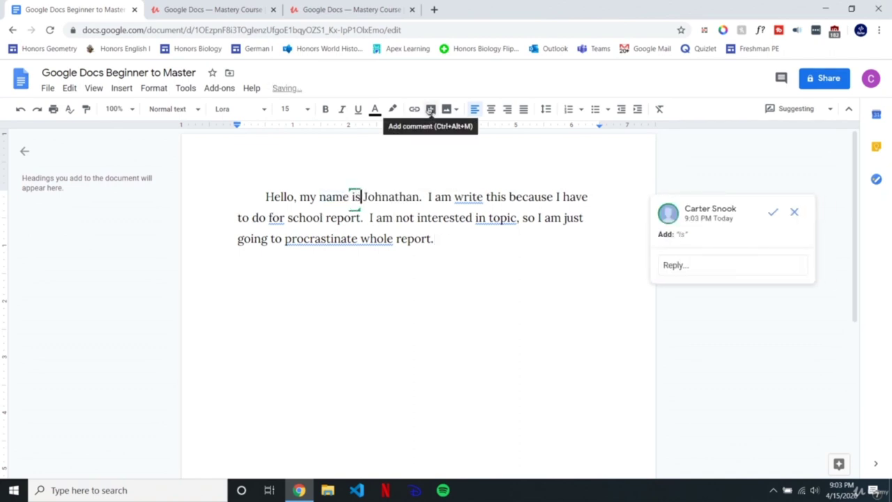
left_click(482, 198)
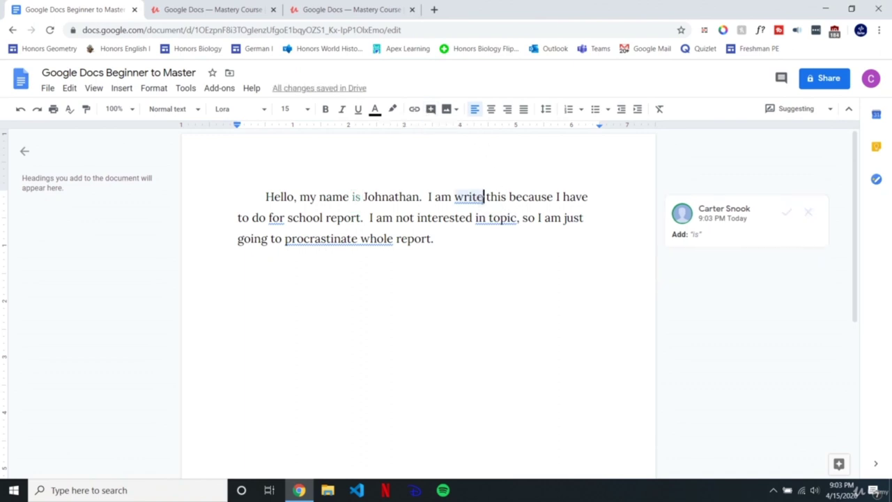
key("BackSpace")
type("ing")
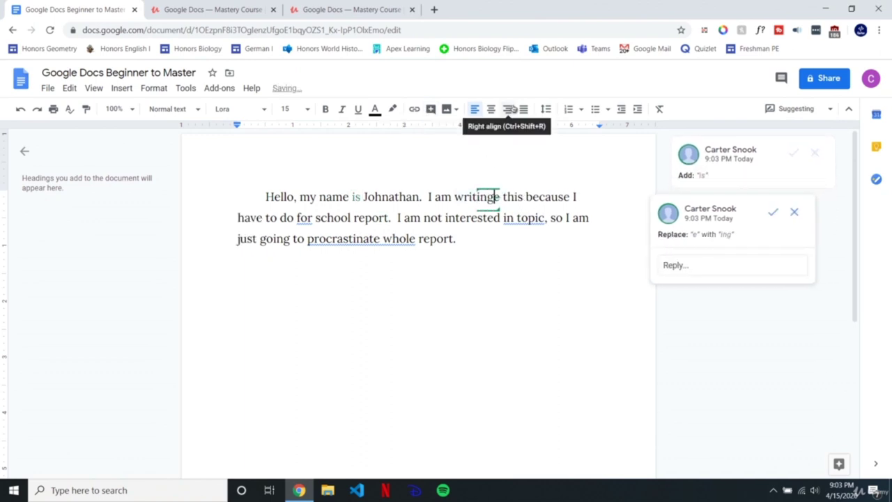
double_click(306, 218)
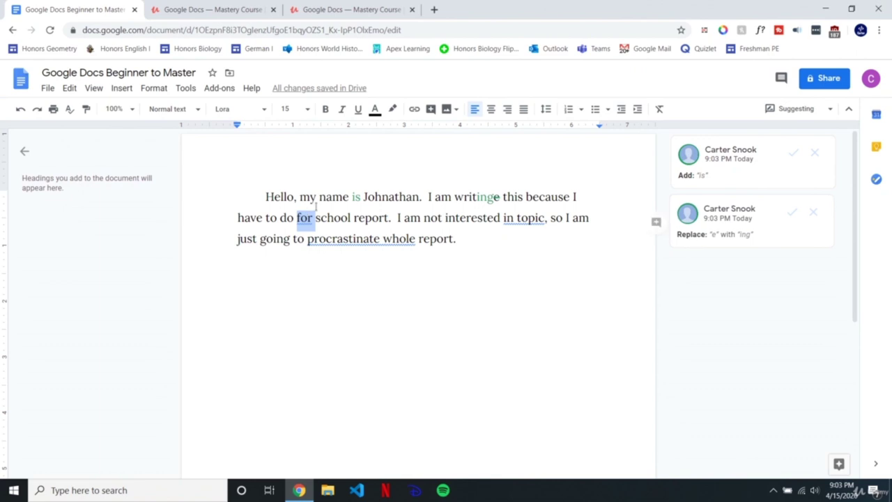
type("it for my")
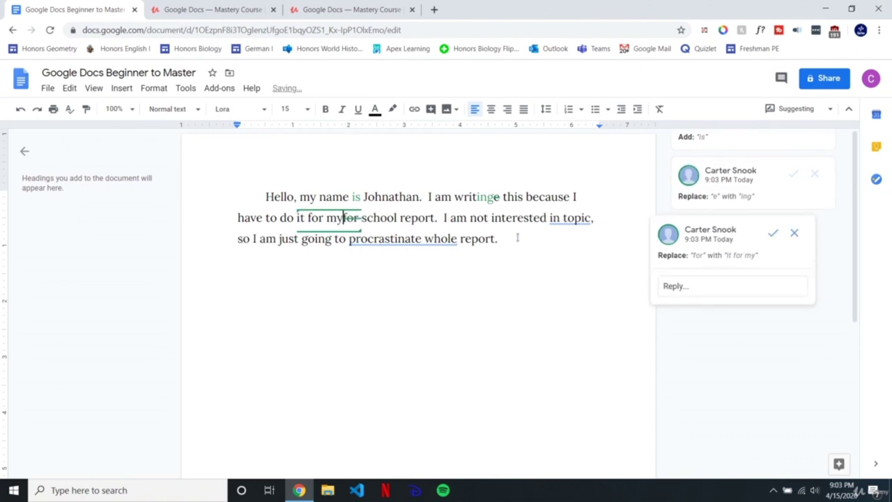
Step: Suggest adding 'the' before topic and before whole report, then select all the text
left_click(563, 218)
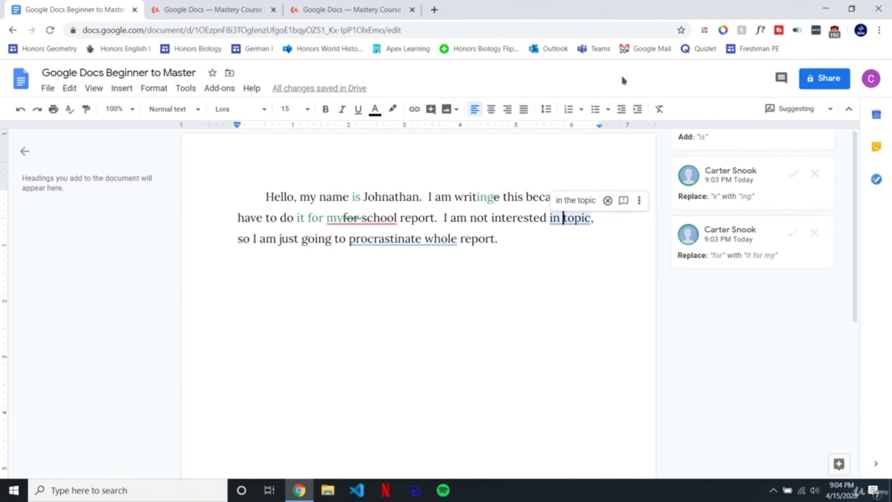
type("the")
left_click(450, 238)
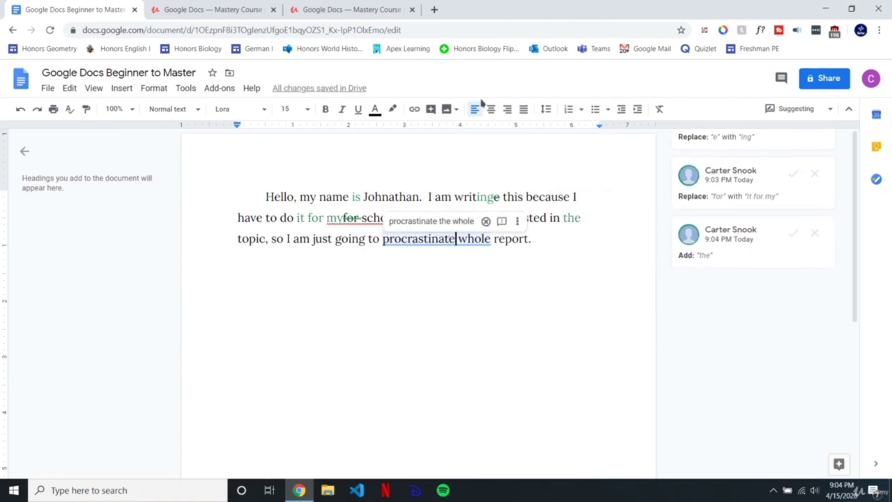
type("the")
left_click(342, 215)
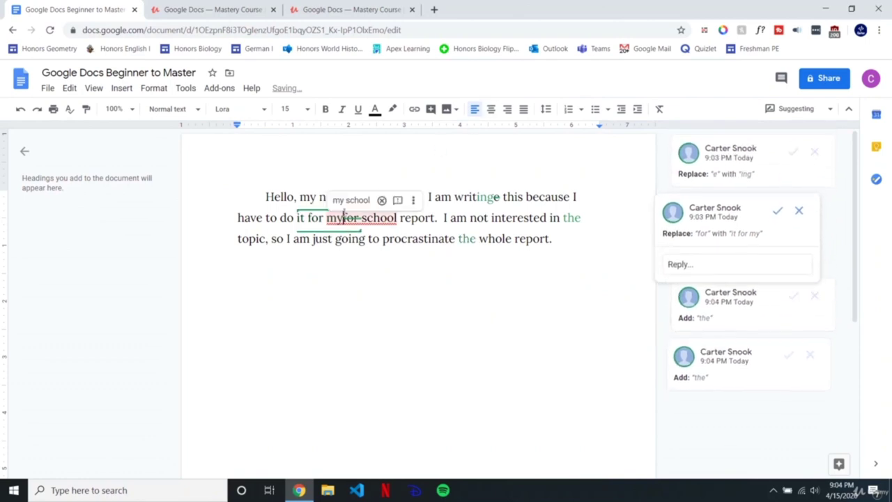
left_click(469, 197)
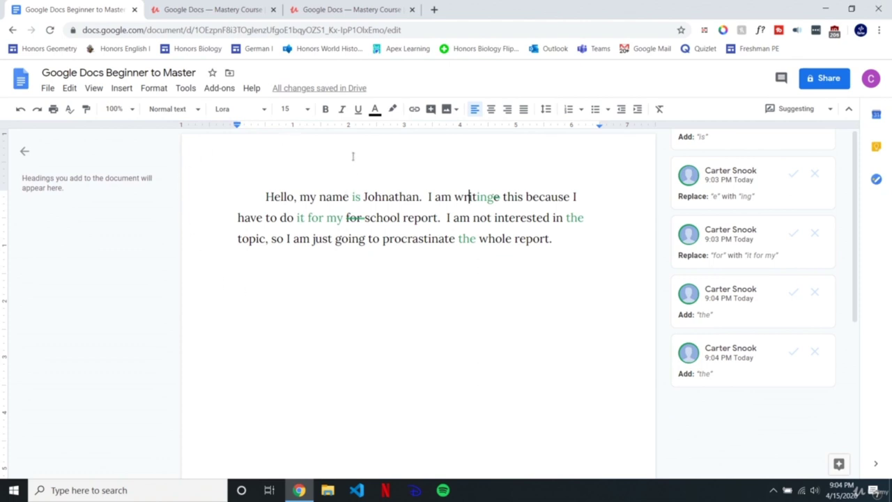
key("ctrl+a")
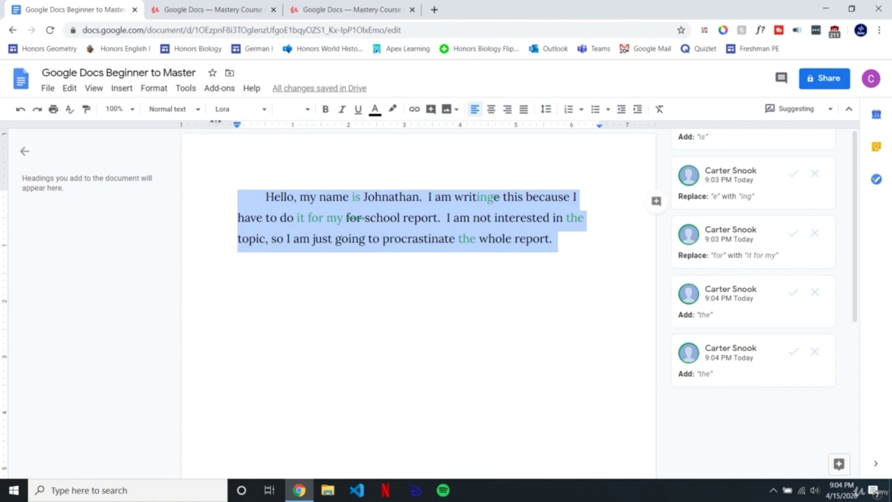
Step: Suggest Times New Roman at size 12 for the whole paragraph
left_click(223, 110)
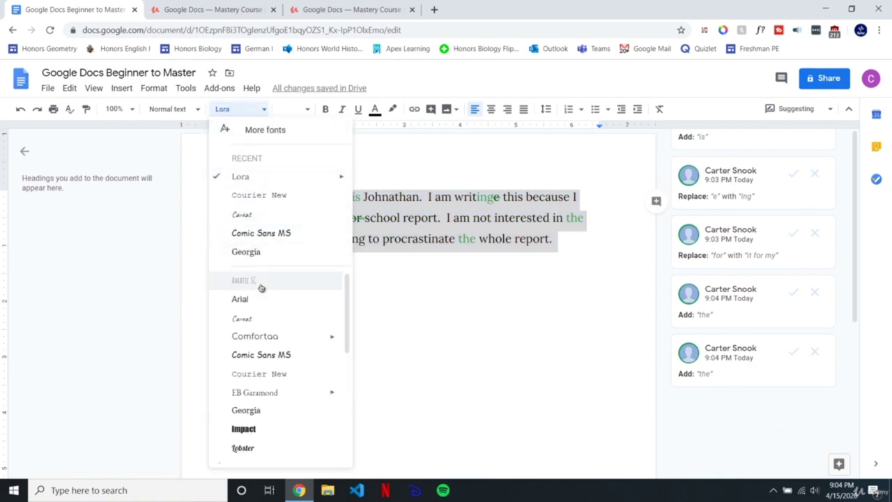
scroll(279, 376, "down", 3)
mouse_move(296, 380)
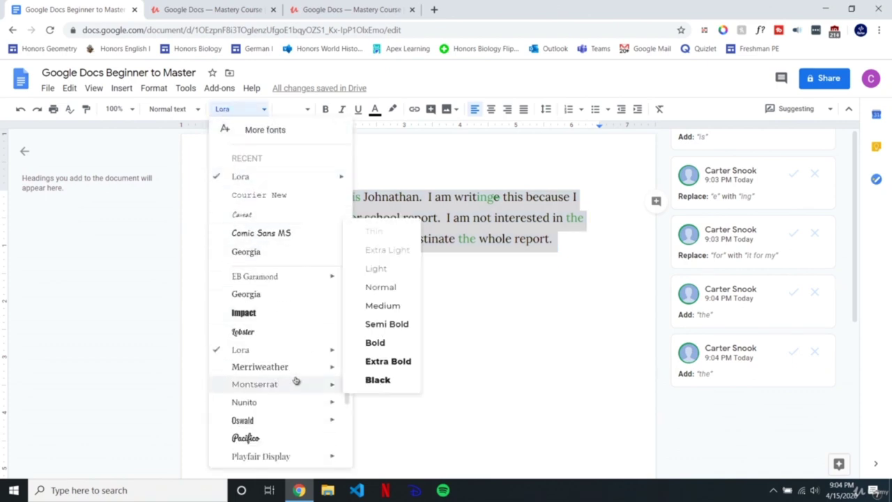
scroll(296, 380, "down", 4)
left_click(263, 417)
left_click(292, 108)
type("12")
key("Return")
Step: Suggest double line spacing for the paragraph
left_click(546, 108)
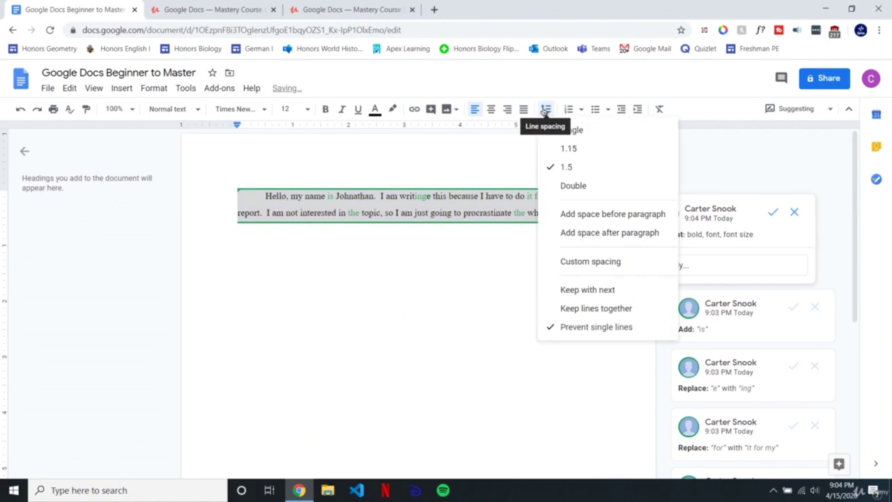
left_click(574, 185)
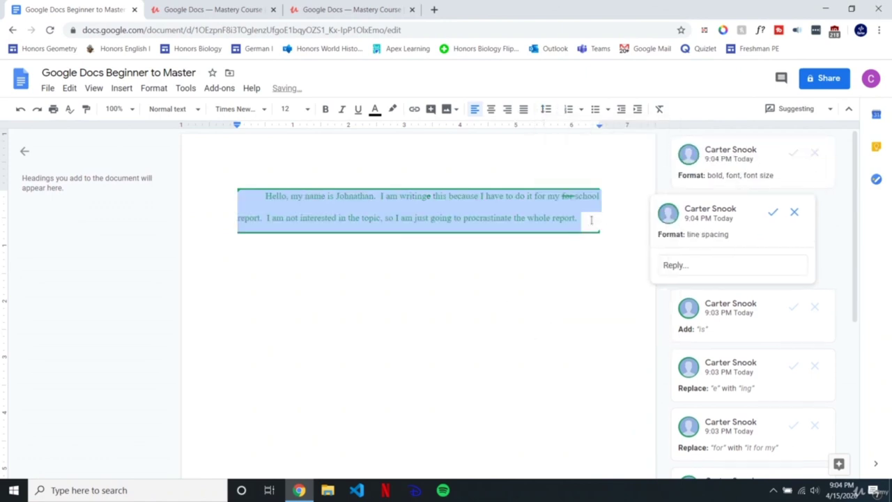
left_click(527, 218)
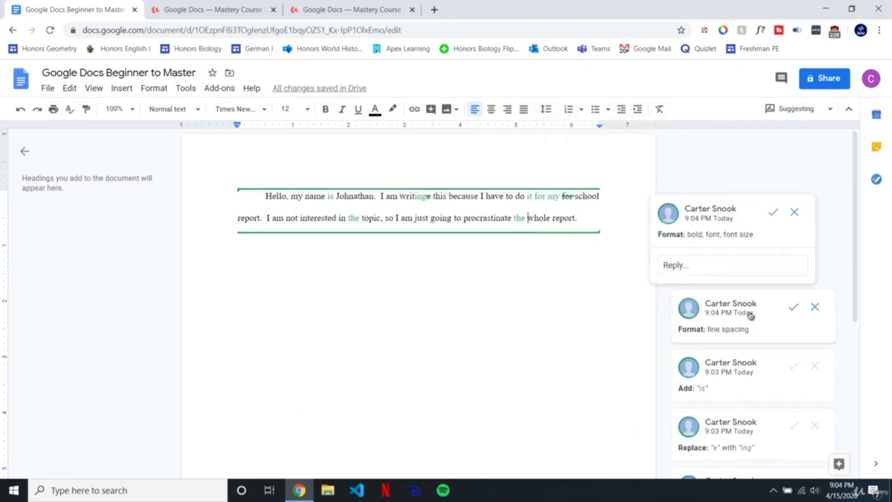
scroll(748, 335, "down", 5)
scroll(742, 339, "up", 5)
left_click(795, 108)
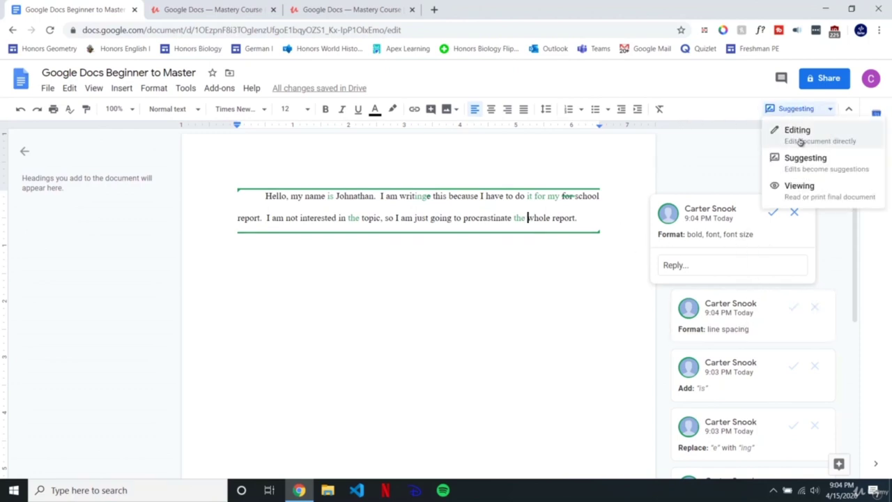
Step: Switch from Suggesting to Editing mode and review the font suggestion card
left_click(799, 137)
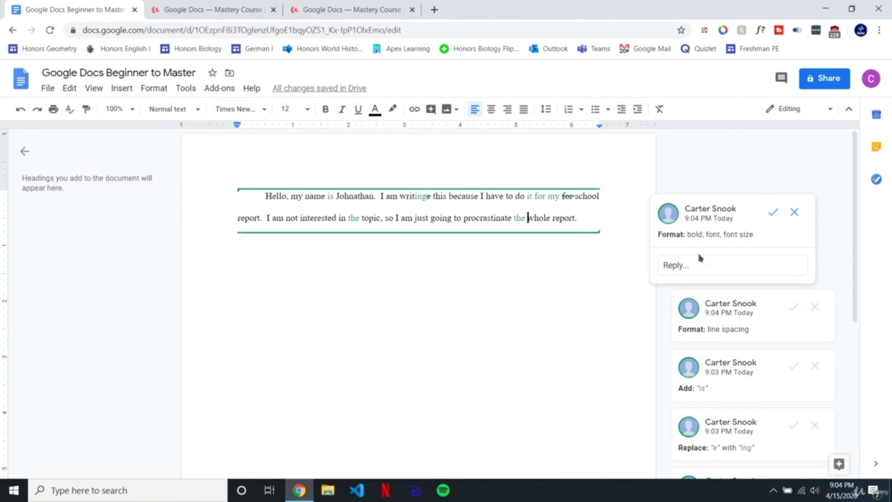
left_click_drag(688, 235, 758, 239)
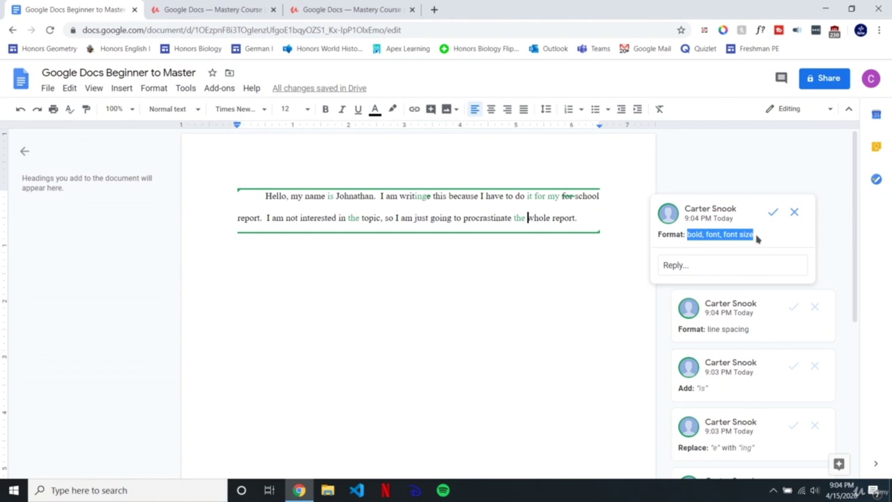
left_click(772, 239)
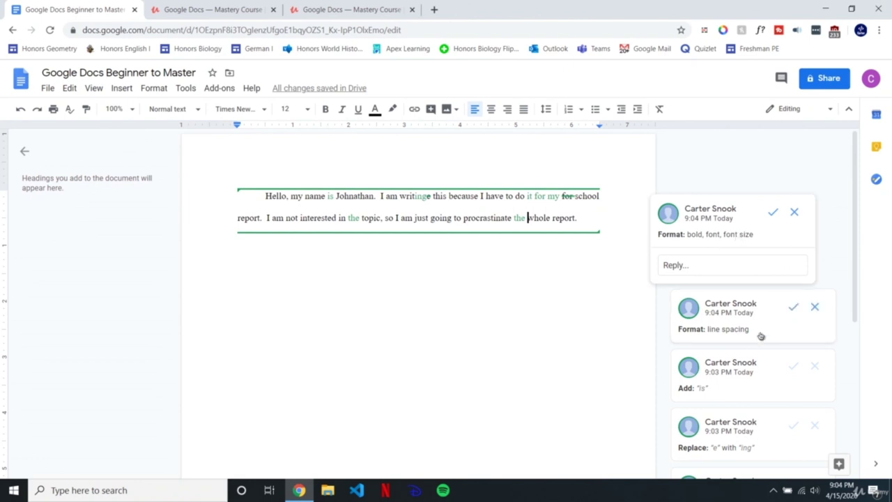
scroll(767, 328, "down", 1)
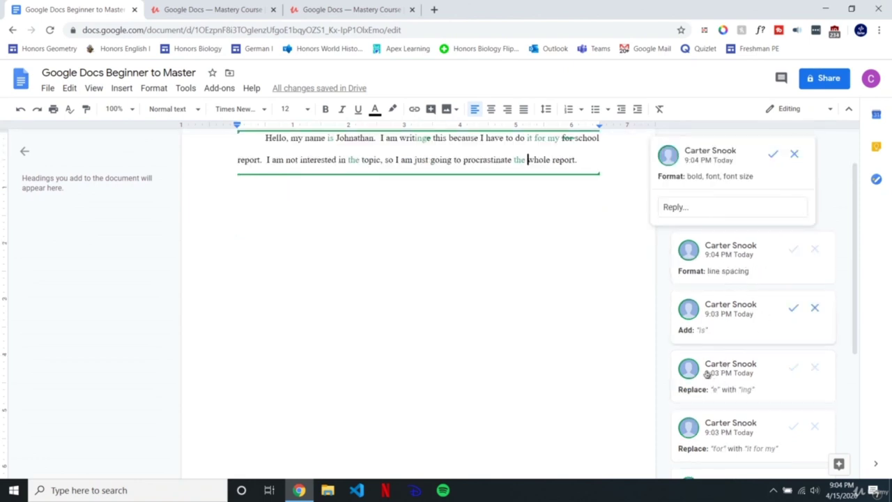
scroll(607, 285, "down", 3)
scroll(607, 285, "up", 3)
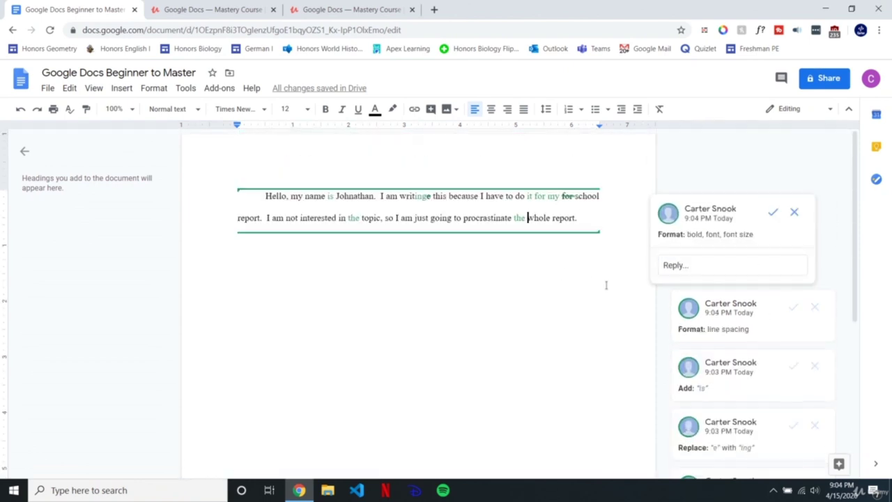
Step: Accept the font, line spacing, 'is', 'ing', 'it for my' and both 'the' suggestions
left_click(771, 213)
left_click(772, 213)
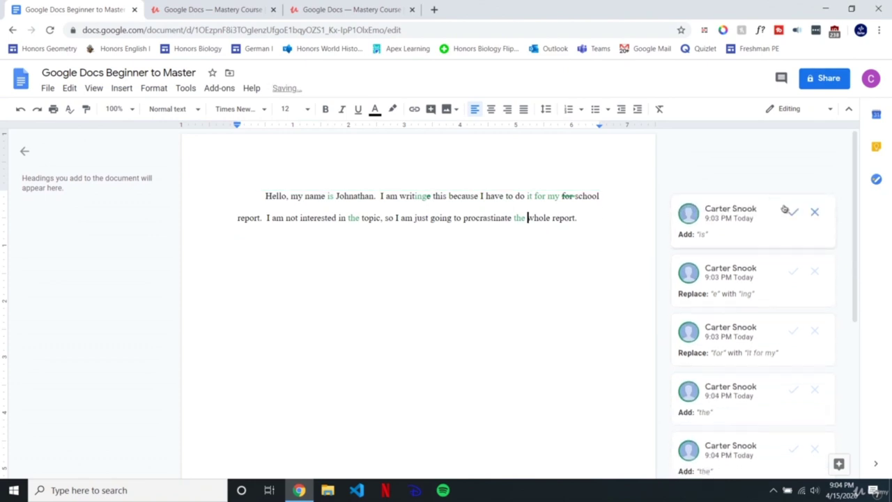
left_click(792, 210)
left_click(789, 213)
left_click(792, 230)
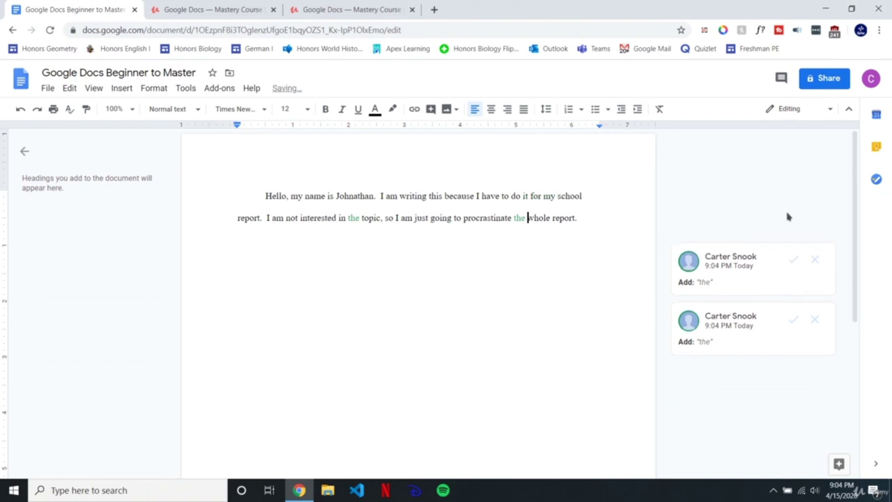
left_click(792, 232)
left_click(771, 233)
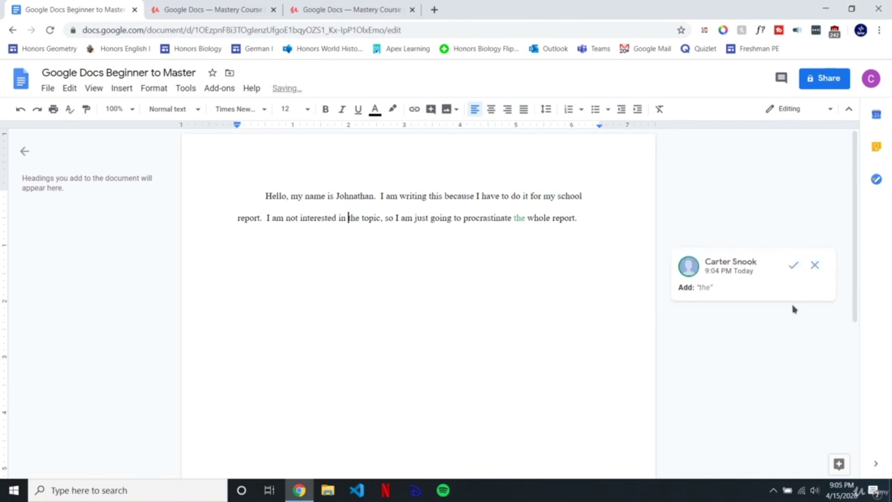
left_click(792, 235)
Step: Select and deselect the corrected paragraph to check the result
left_click(557, 228)
left_click_drag(595, 218, 210, 176)
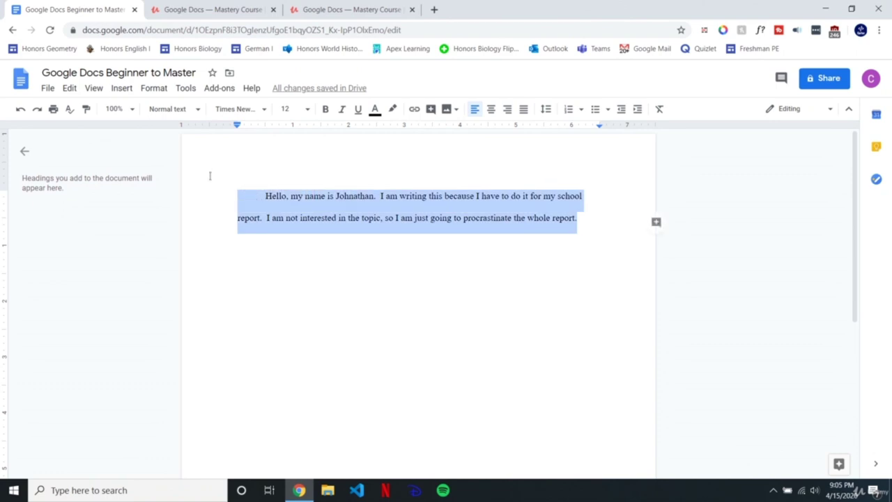
left_click(337, 218)
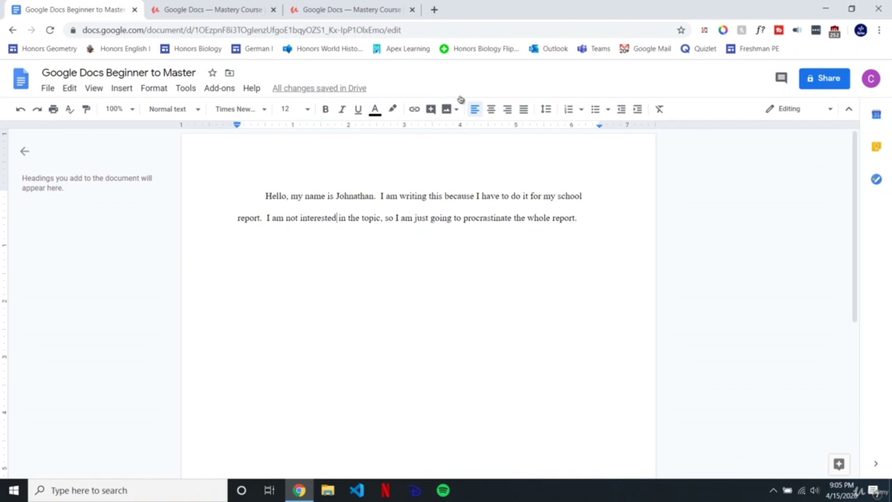
left_click(811, 114)
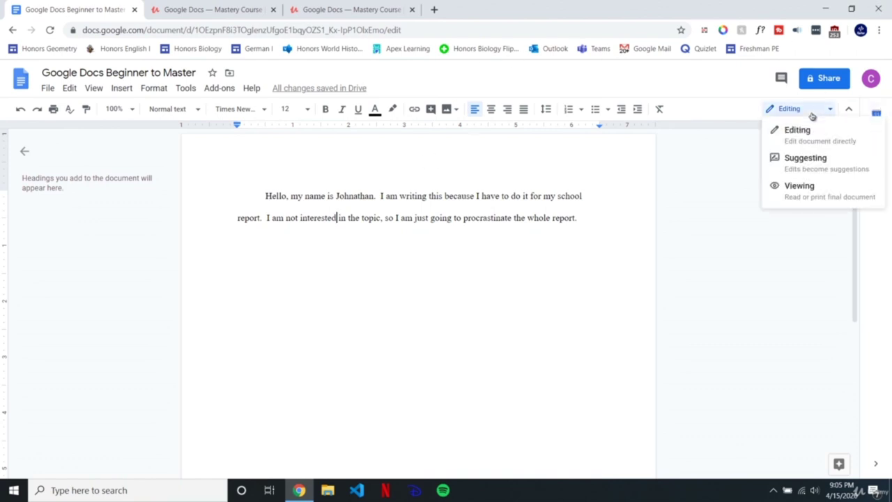
Step: Switch to Viewing mode, glance at the File menu, and collapse the document outline panel
left_click(799, 195)
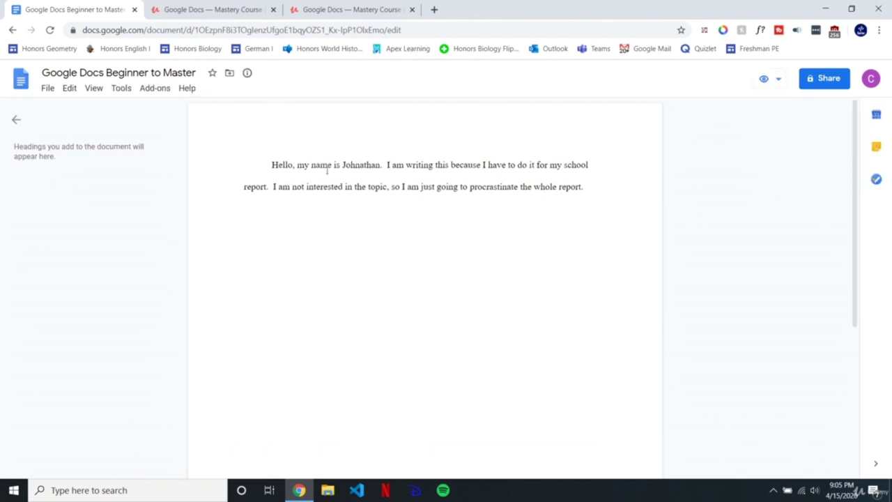
left_click_drag(273, 162, 612, 157)
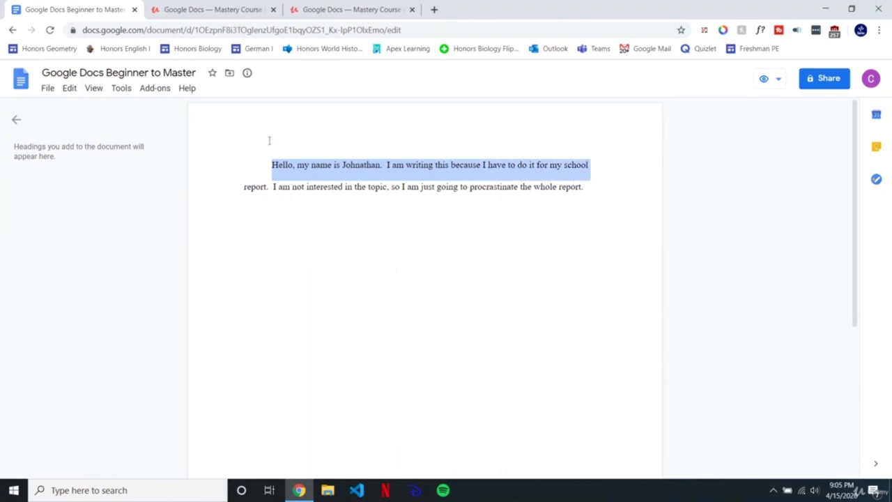
left_click(272, 165)
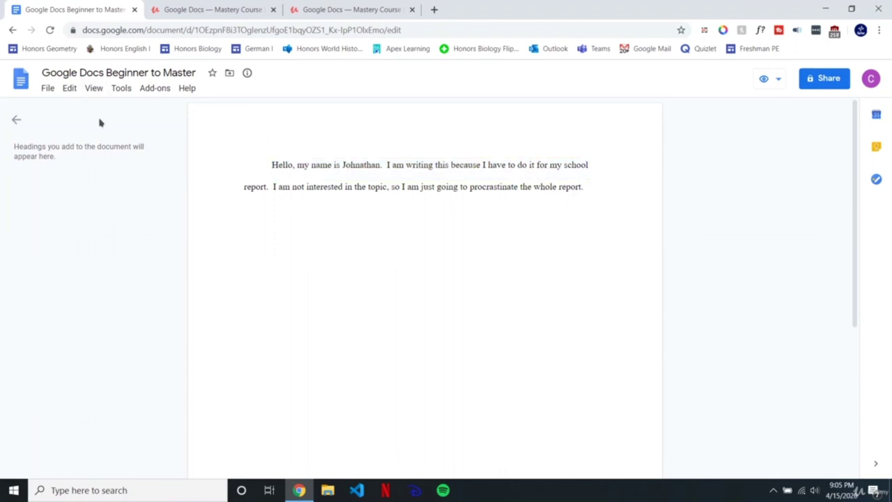
left_click(48, 88)
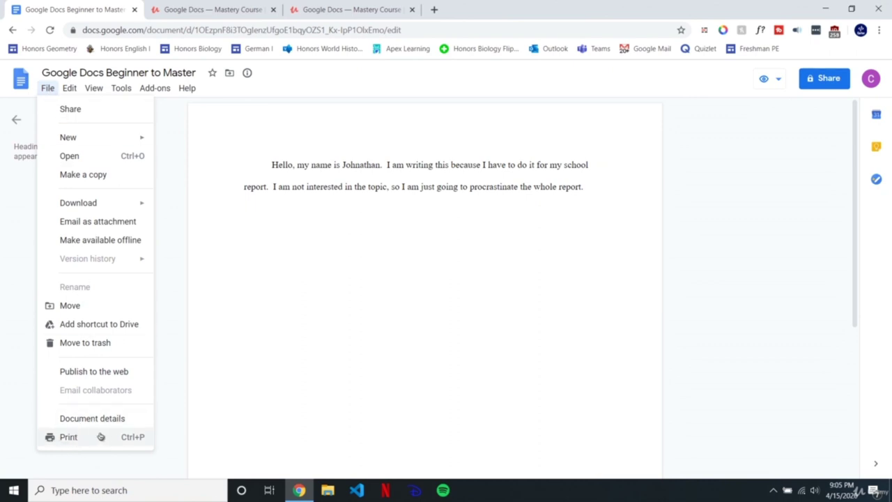
left_click(412, 231)
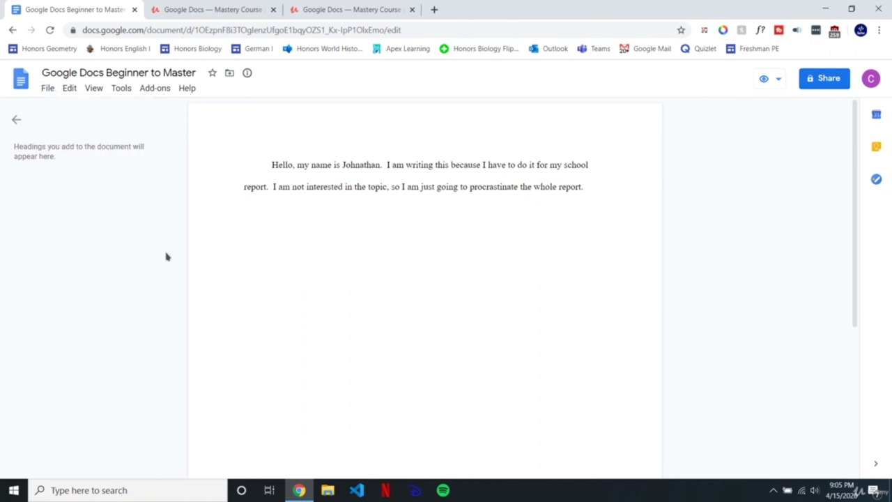
left_click(18, 120)
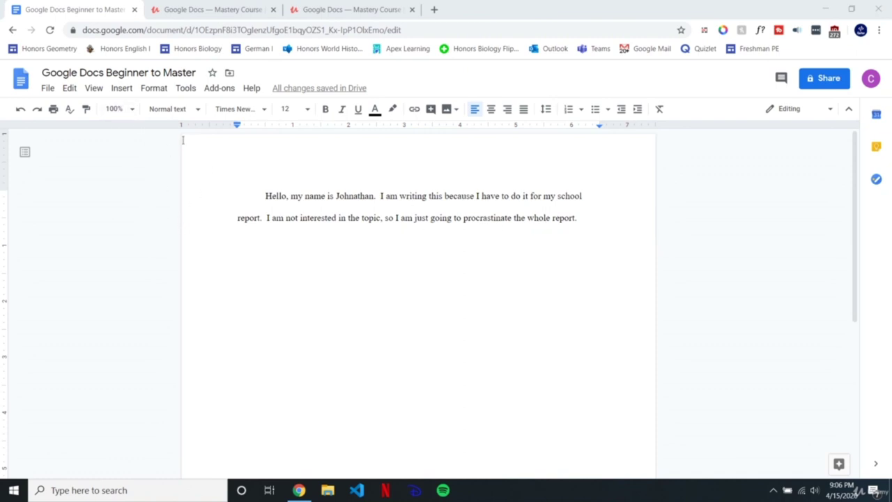
left_click(95, 88)
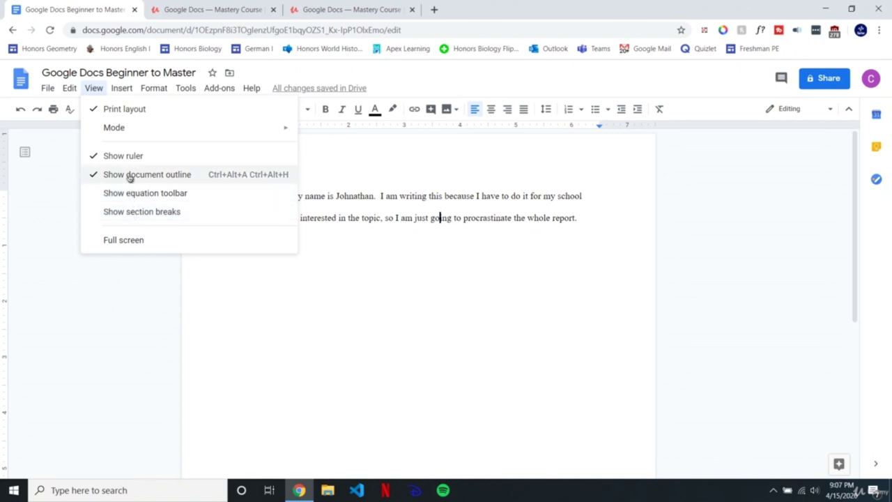
Step: Turn on the equation toolbar and section breaks, and start a new line below the paragraph
left_click(133, 194)
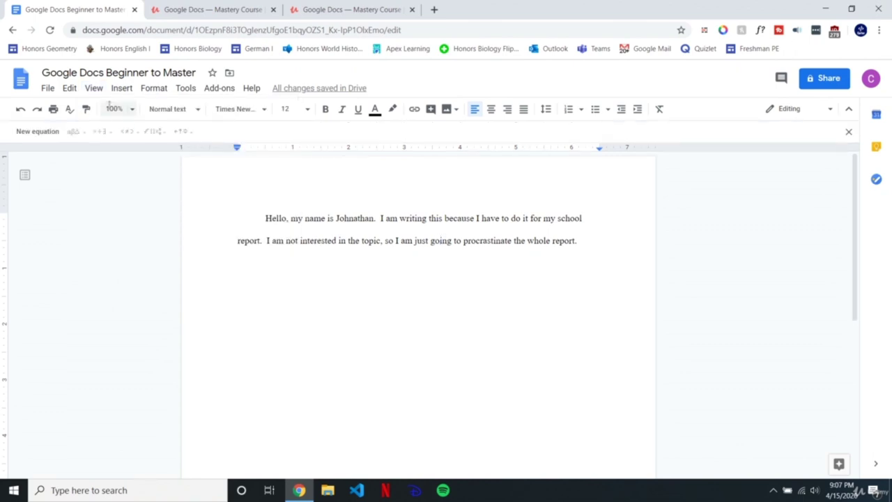
left_click(94, 87)
left_click(119, 212)
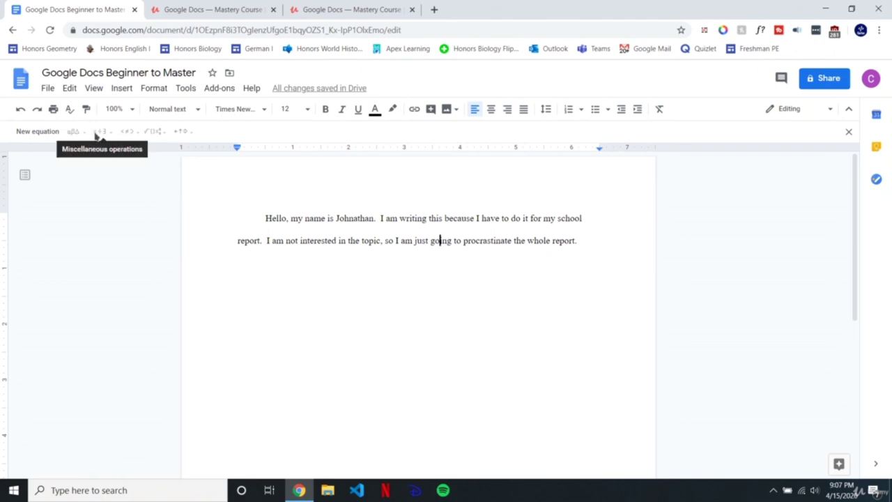
left_click_drag(578, 240, 583, 240)
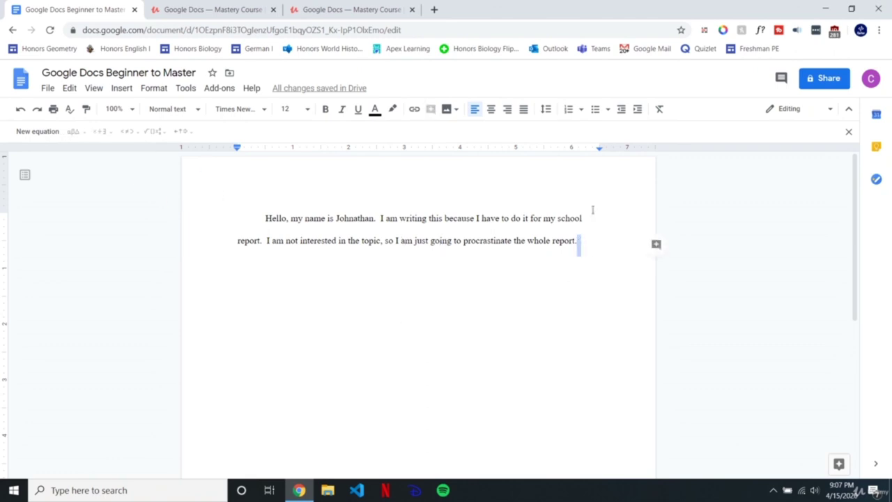
key("Return")
type("I")
key("BackSpace")
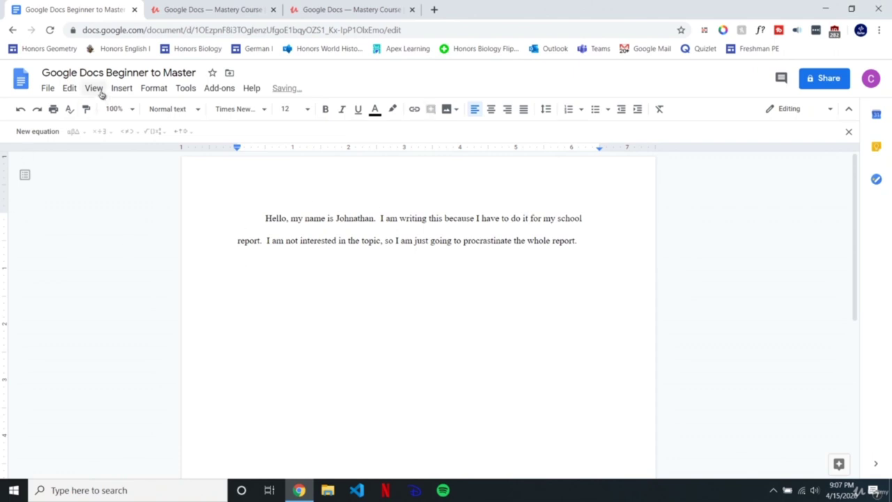
Step: Reopen the 2x + 4 equation below the paragraph for editing
left_click(96, 89)
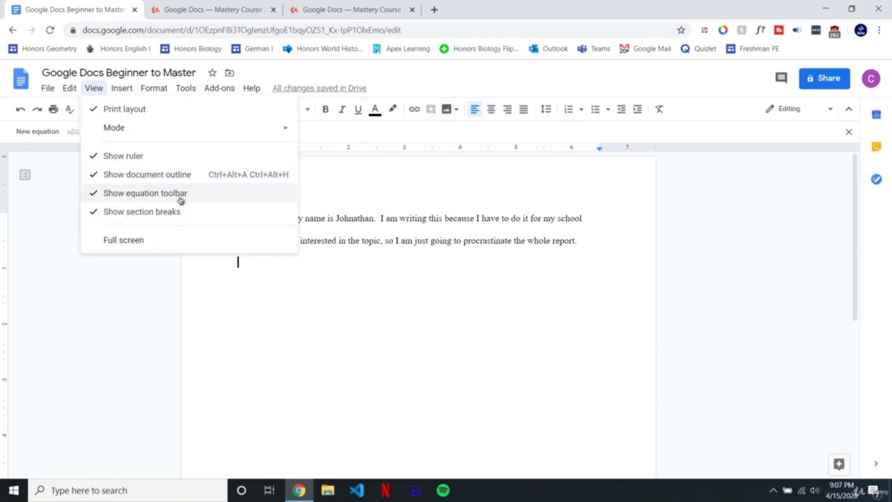
left_click(159, 275)
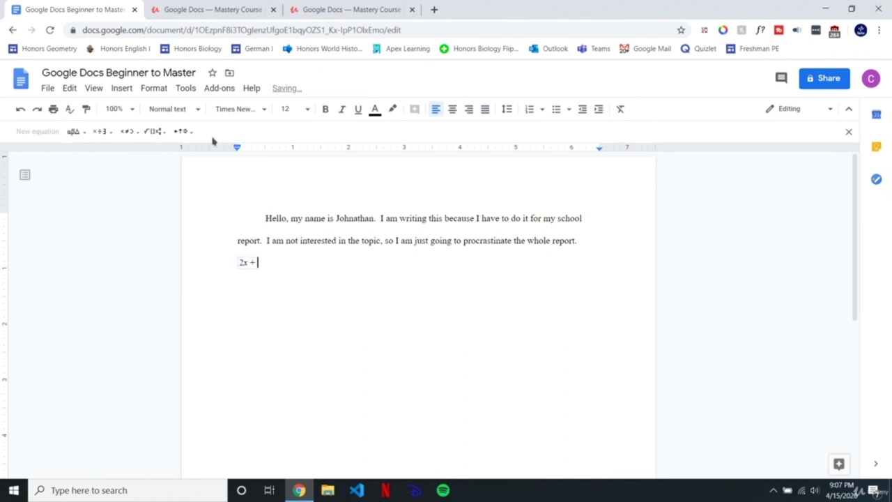
left_click_drag(269, 255, 281, 259)
left_click(302, 258)
left_click(259, 263)
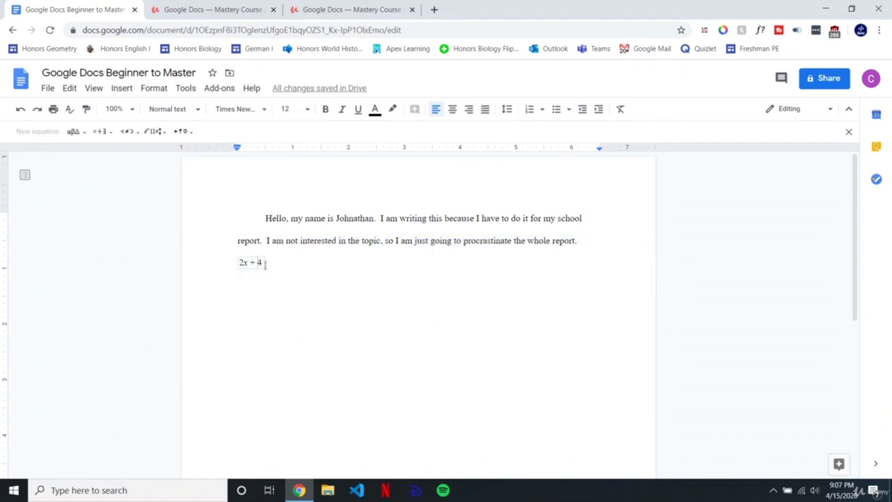
Step: Insert a square root from the math symbols so the equation reads 2x + √4
left_click(151, 131)
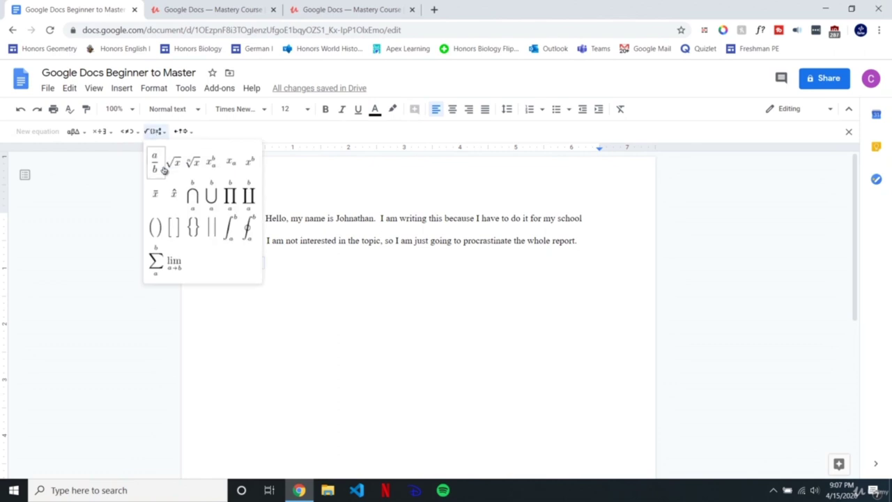
left_click(145, 132)
left_click(139, 133)
mouse_move(109, 132)
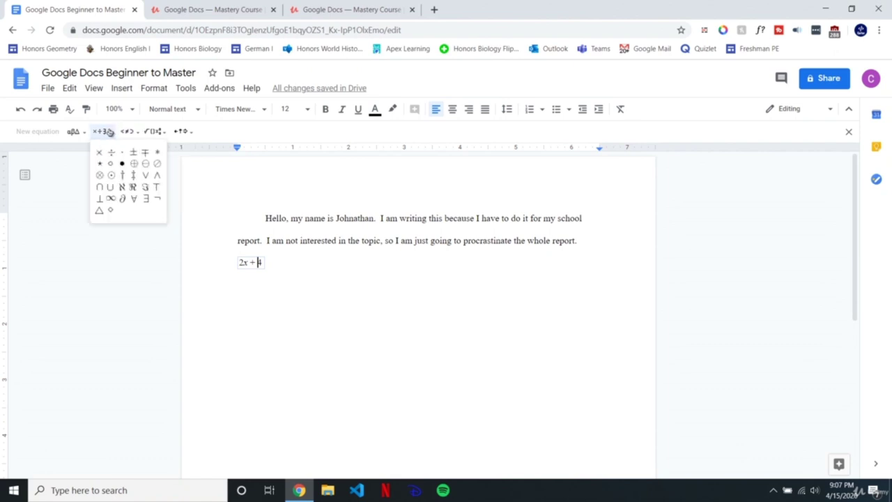
mouse_move(152, 136)
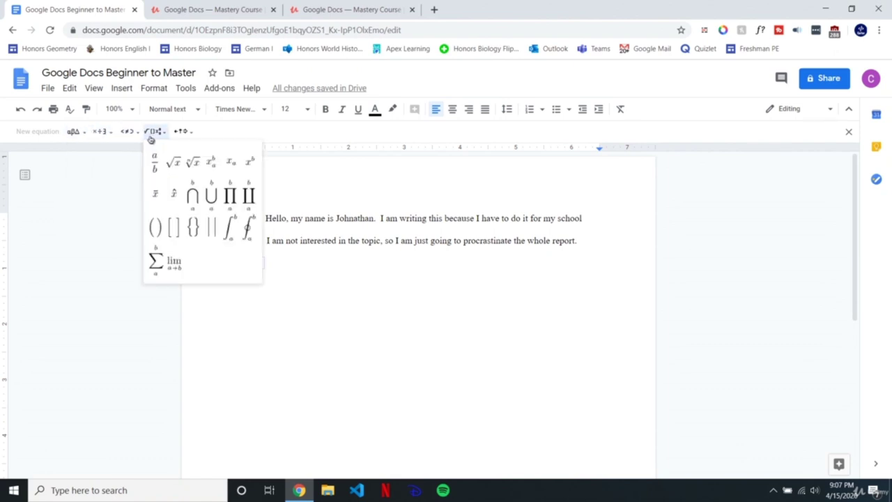
left_click(172, 163)
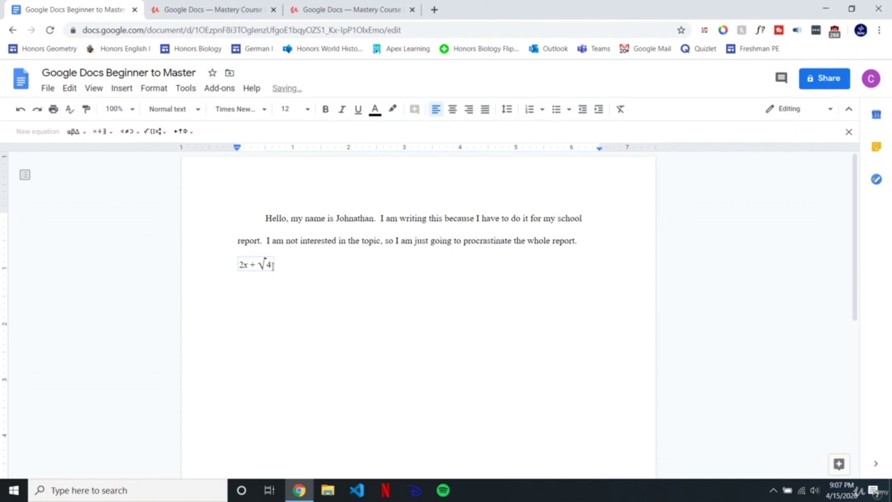
left_click(284, 268)
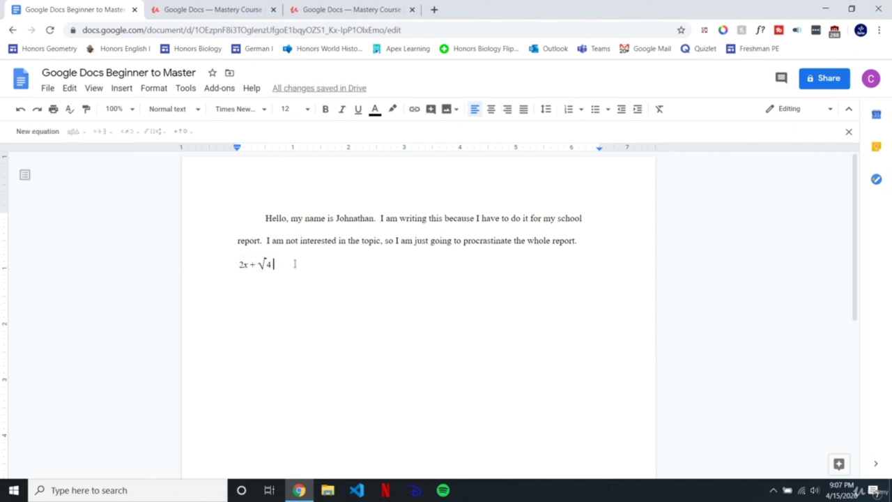
Step: Select the finished 2x + √4 equation to check it, then select all document text
left_click_drag(293, 263, 239, 265)
left_click(281, 263)
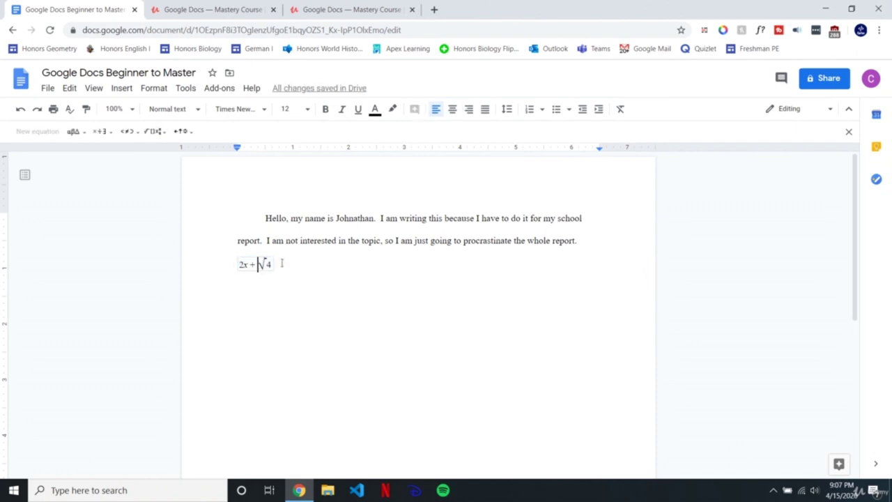
left_click_drag(302, 262, 240, 260)
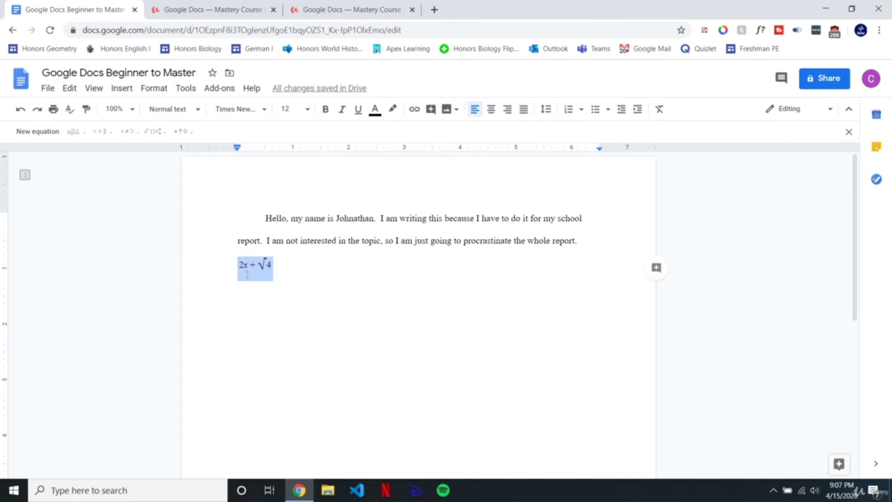
left_click(265, 283)
left_click(270, 265)
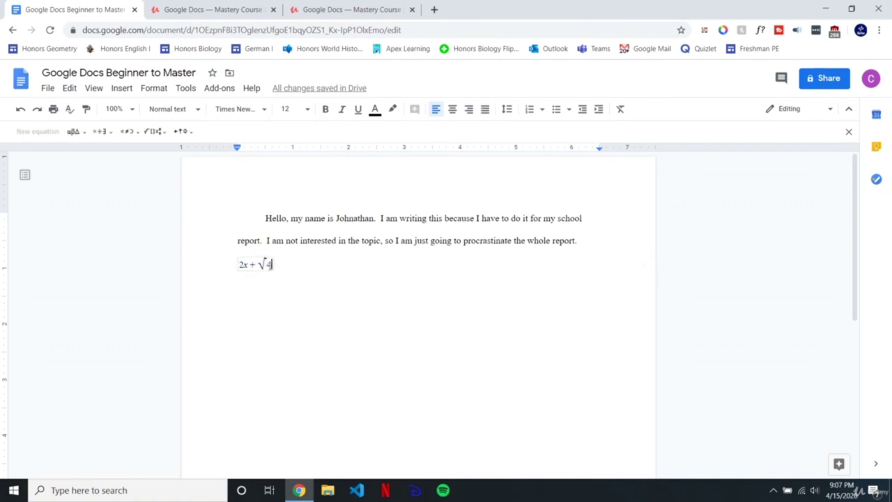
left_click_drag(272, 263, 235, 264)
left_click(325, 262)
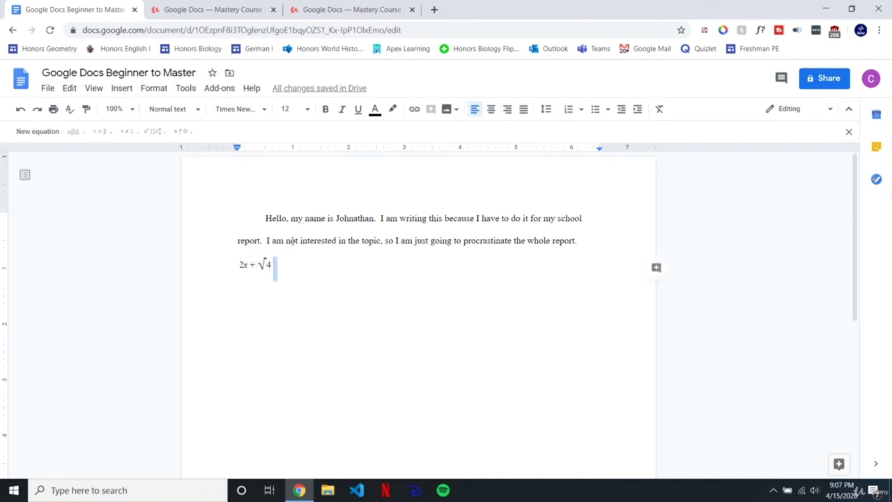
left_click(92, 88)
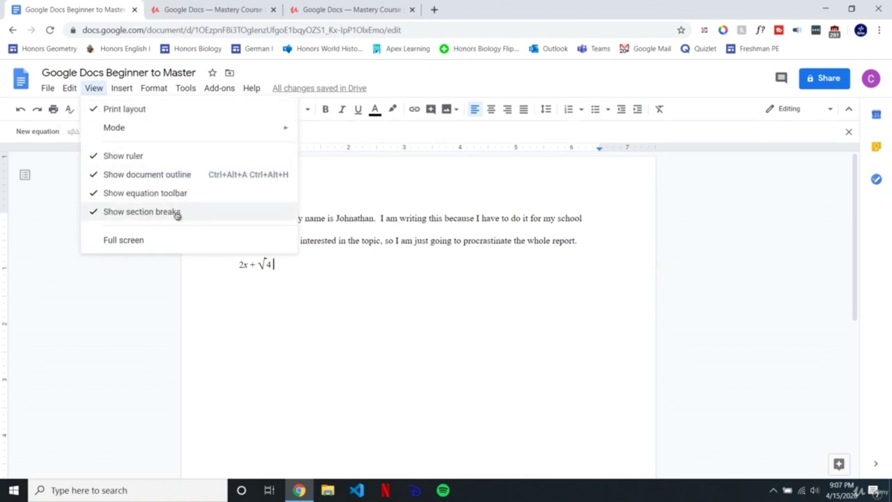
left_click(288, 283)
key("ctrl+a")
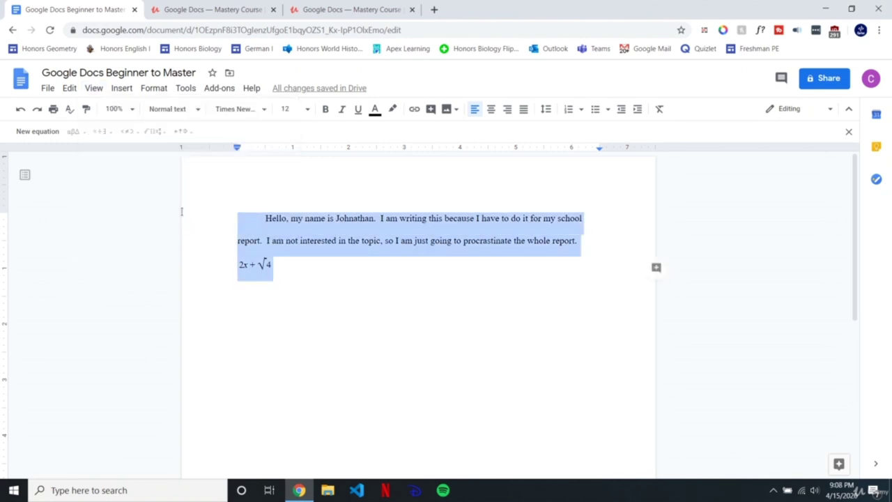
Step: Delete all the document text and hide the equation toolbar
key("BackSpace")
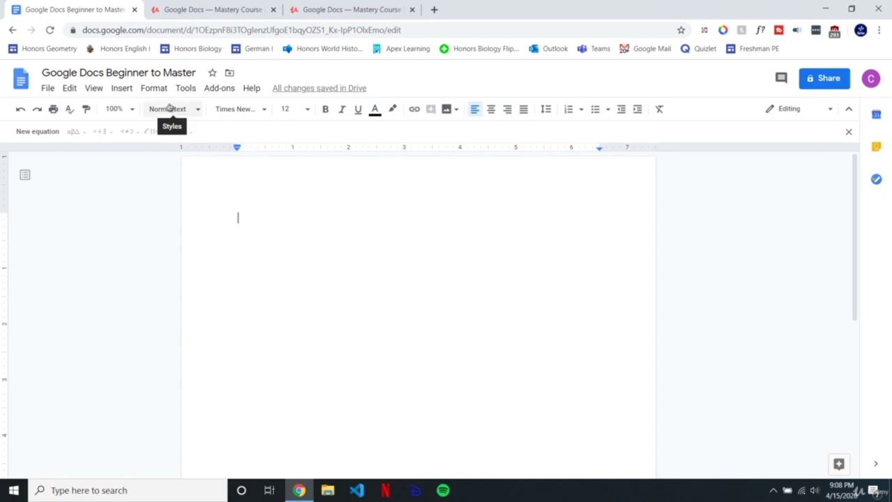
left_click(94, 88)
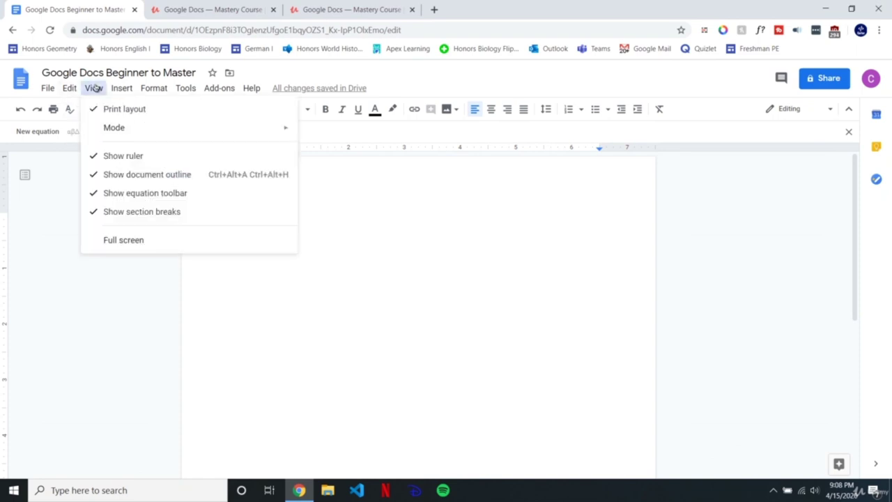
left_click(137, 193)
Step: Add a Title-style line reading Title and a Subtitle-style line reading Subtitle
left_click(170, 111)
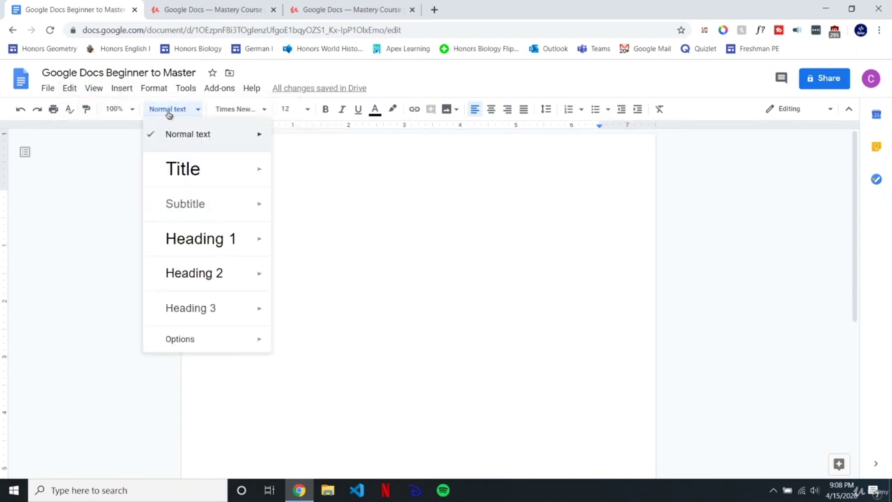
left_click(193, 170)
type("Title")
key("Return")
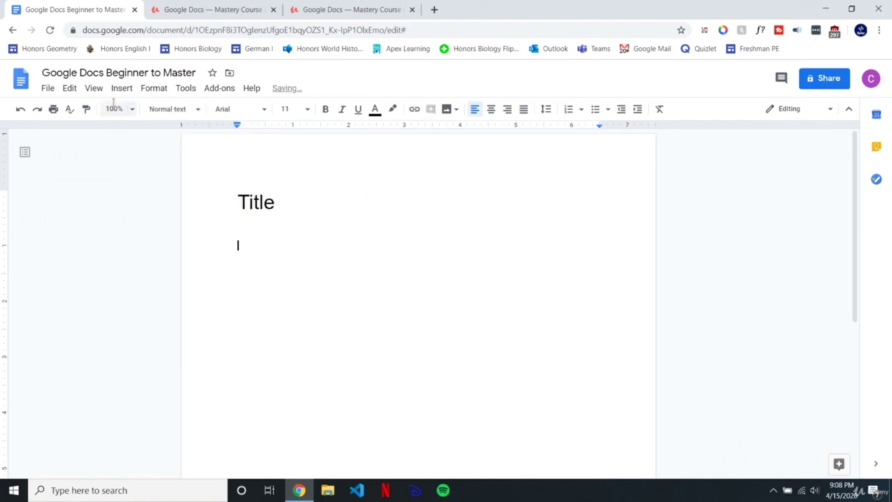
left_click(163, 109)
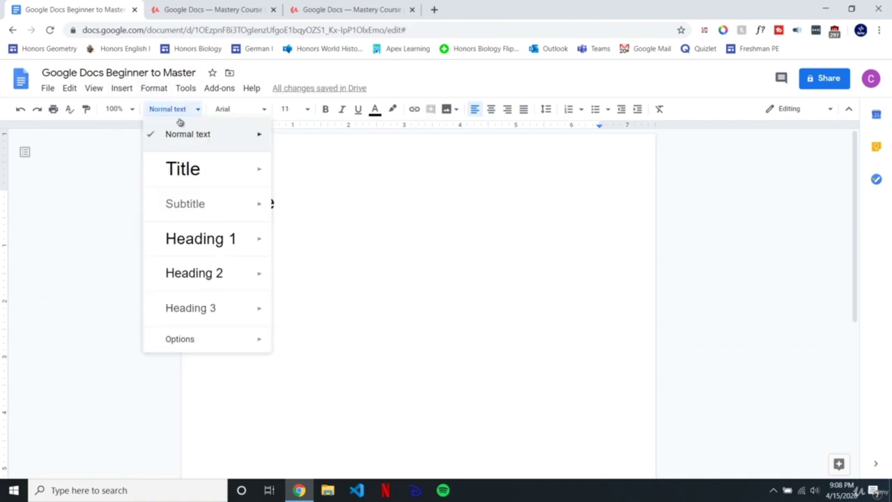
left_click(193, 203)
type("Subtitle")
Step: Add a normal-text line reading content below the Subtitle
right_click(285, 72)
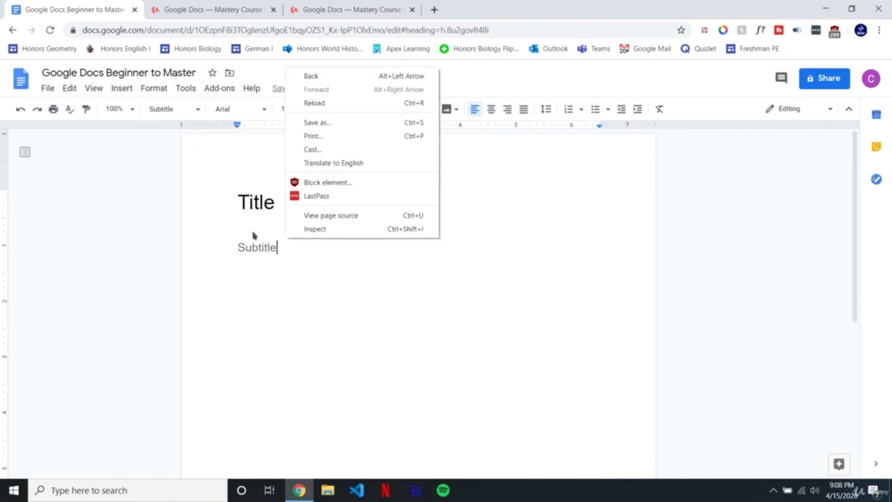
key("Escape")
type("\\")
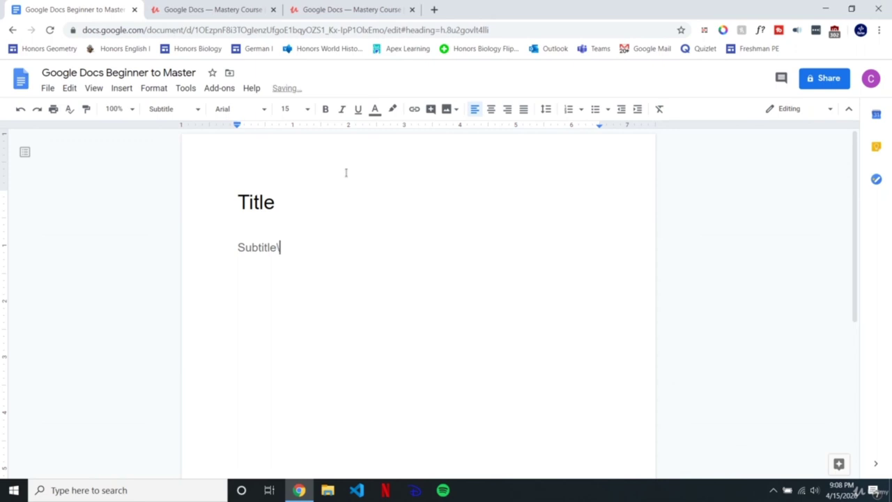
key("Return")
type("content")
key("Return")
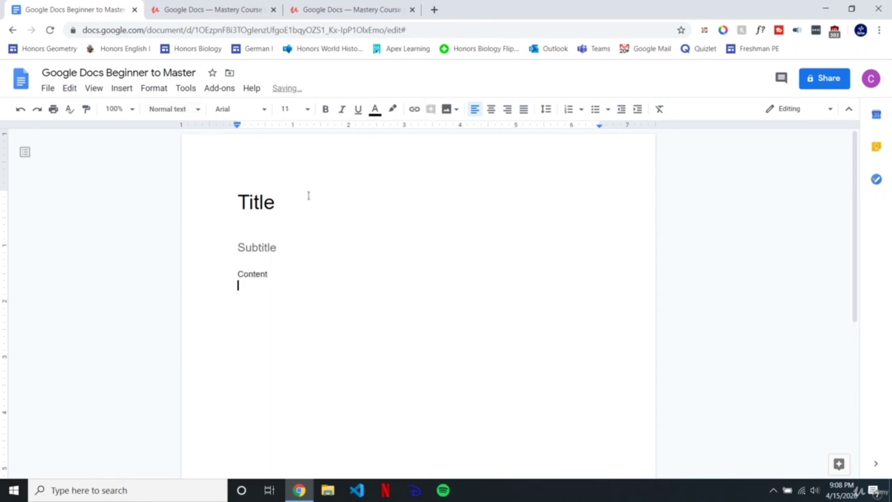
Step: Add a Heading 1 line reading Heading, then jump to Title via the document outline
left_click(176, 109)
left_click(214, 237)
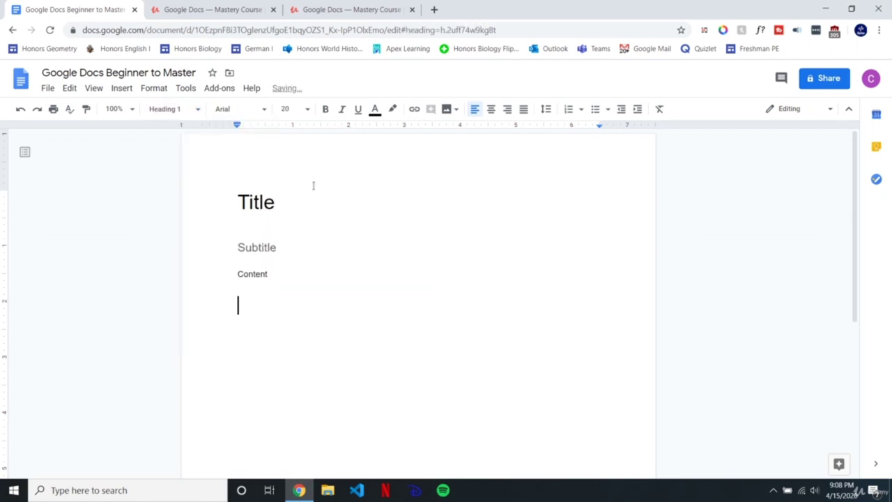
type("Heading")
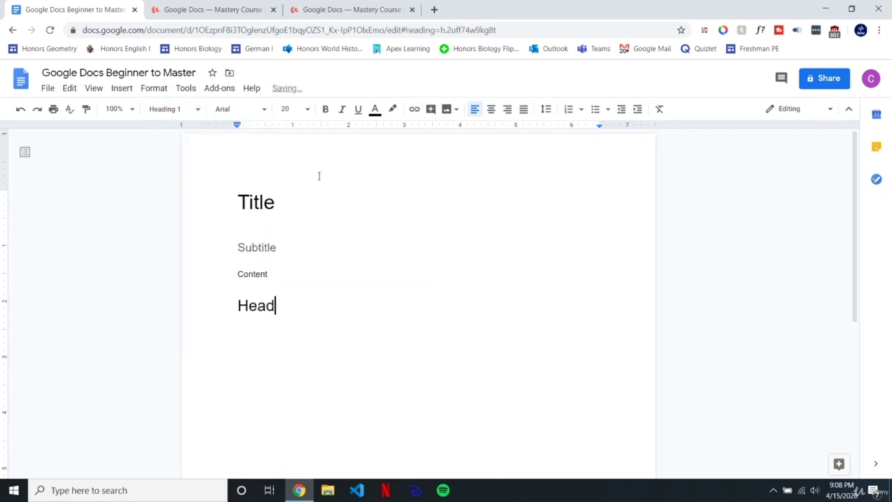
key("Return")
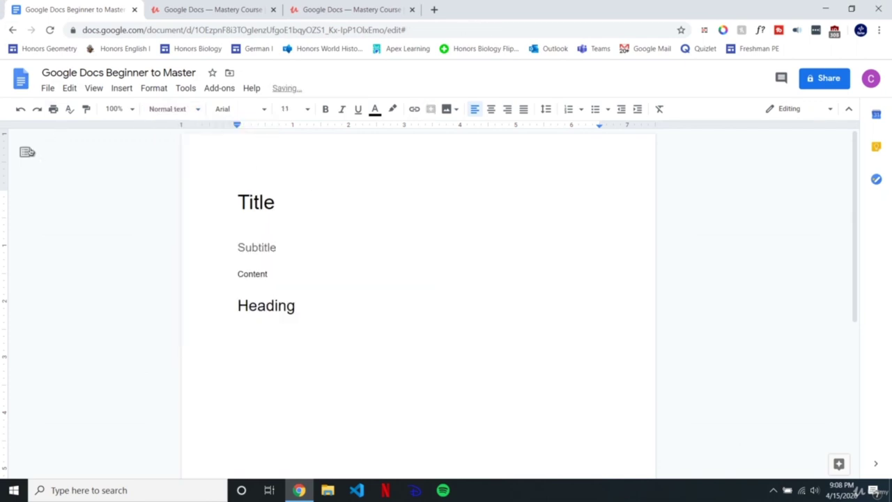
left_click(25, 151)
left_click(35, 174)
Step: Jump back and forth between Title and Heading using the outline entries
left_click(44, 193)
left_click(35, 174)
left_click(41, 192)
left_click(32, 174)
left_click(40, 192)
left_click(32, 174)
left_click(41, 192)
left_click(39, 177)
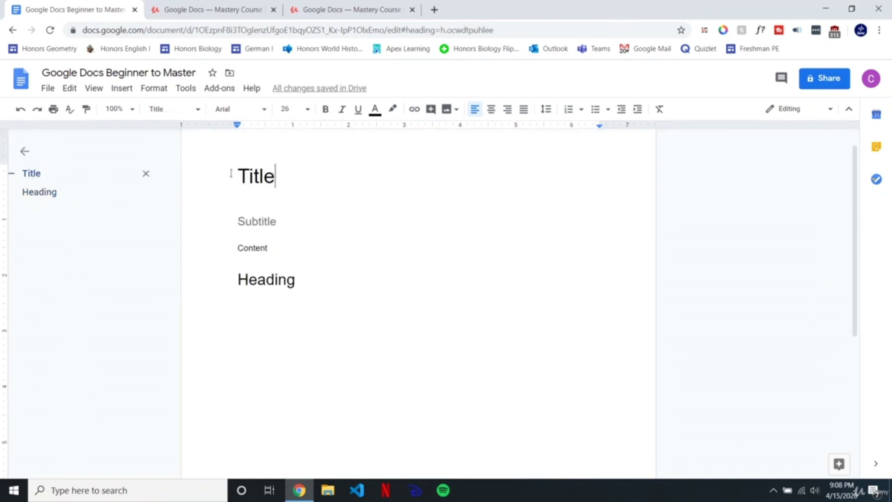
Step: Select parts of the text, then jump between Title and Heading again
left_click_drag(313, 291, 234, 171)
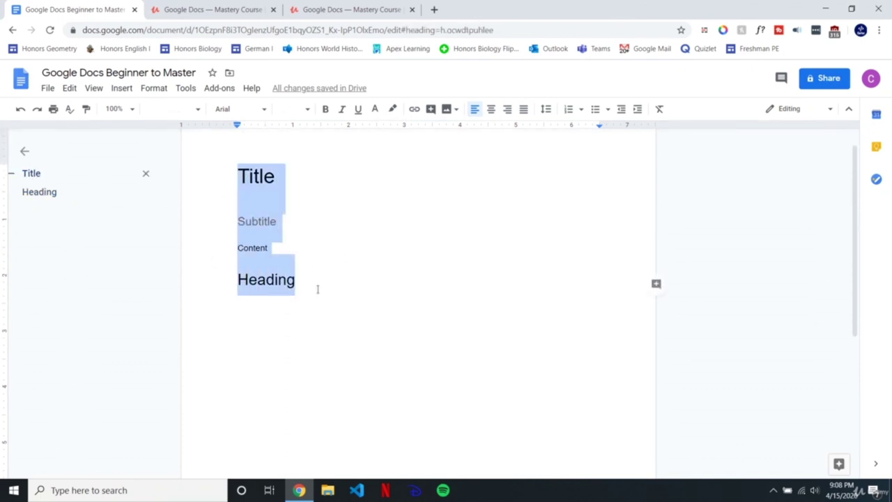
left_click(309, 278)
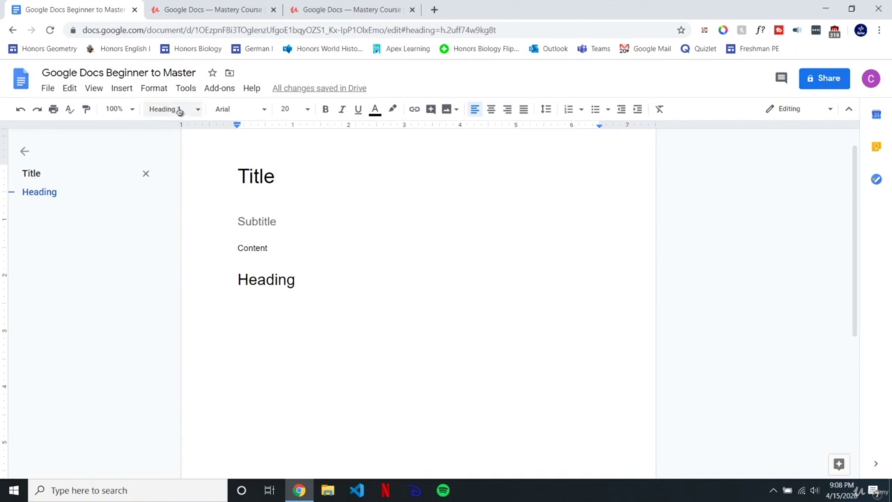
mouse_move(295, 176)
left_mouse_down()
mouse_move(243, 175)
mouse_move(298, 185)
left_mouse_up()
left_click(290, 181)
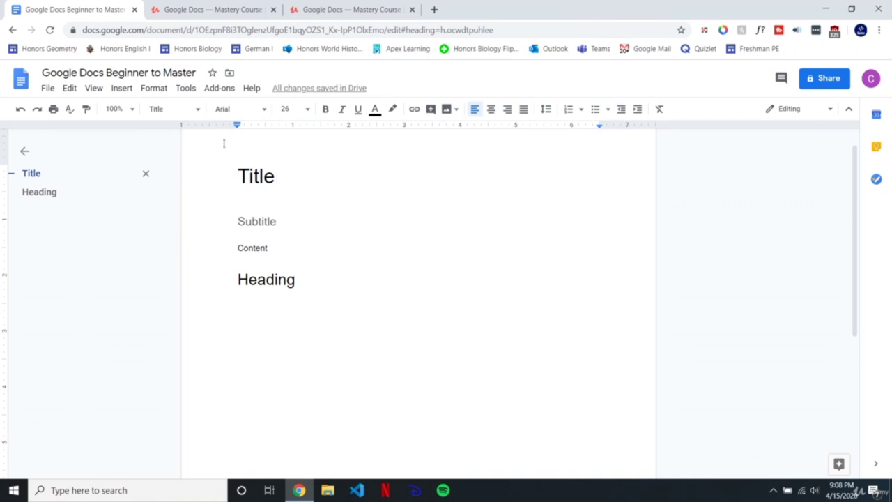
left_click(47, 194)
left_click(34, 174)
left_click(42, 191)
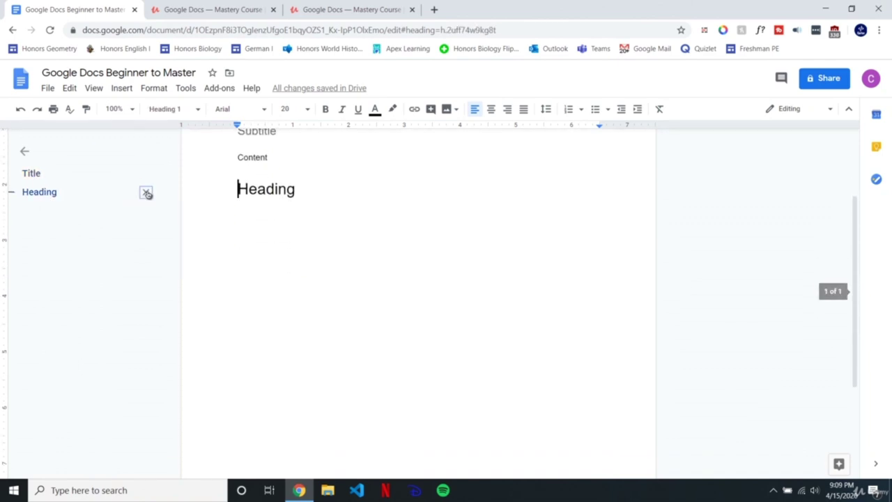
Step: Remove Heading and Title from the document outline
left_click(146, 192)
left_click(82, 176)
left_click(146, 175)
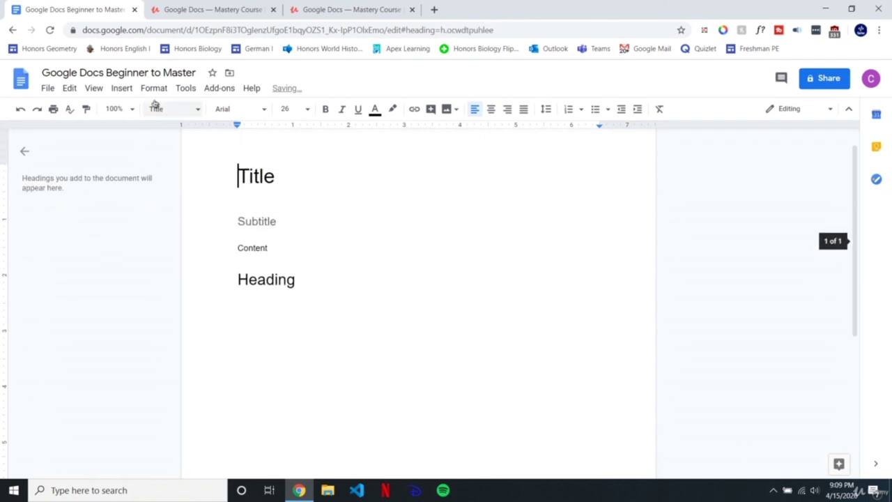
left_click(92, 89)
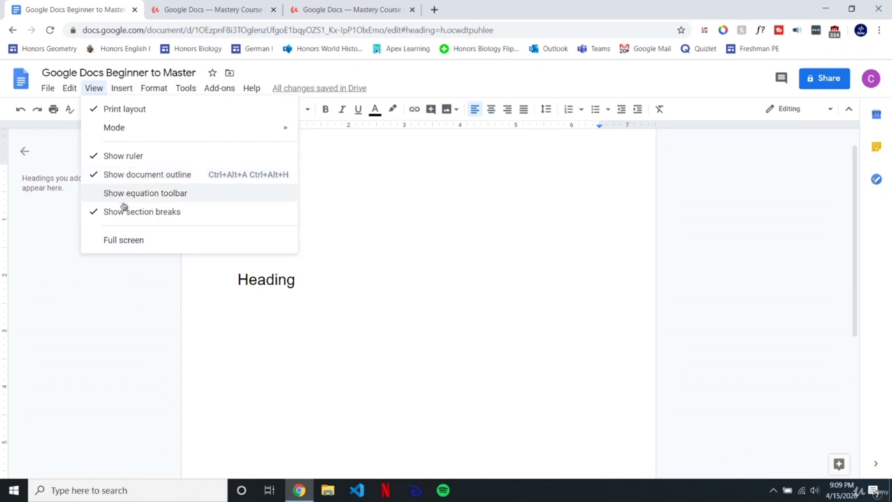
Step: Hide the ruler and then show it again from the View menu
left_click(137, 156)
left_click(95, 89)
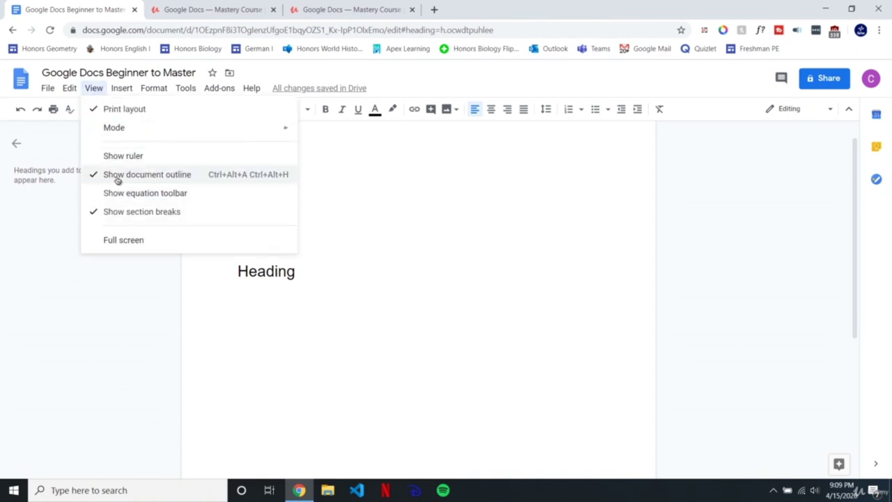
left_click(120, 157)
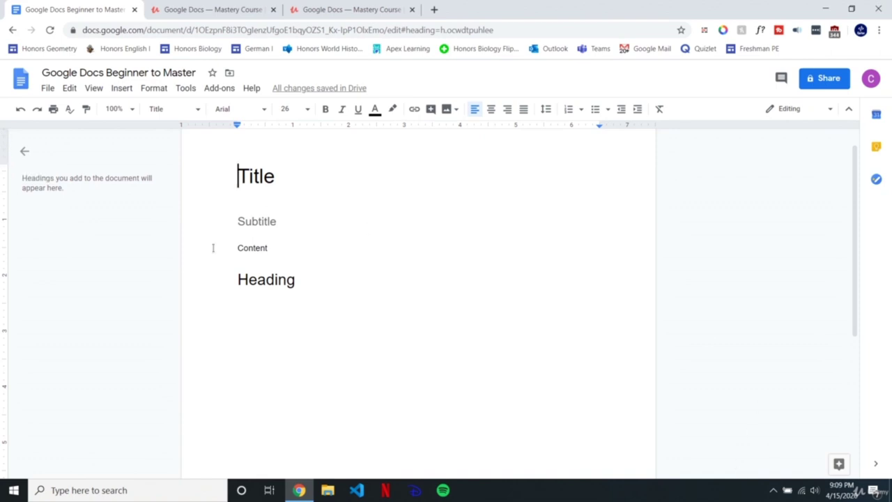
scroll(234, 248, "up", 1)
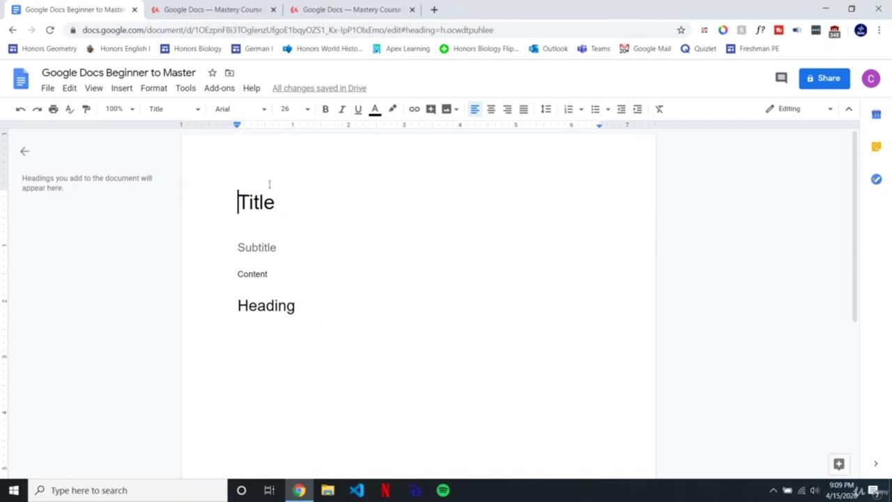
left_click_drag(234, 197, 295, 219)
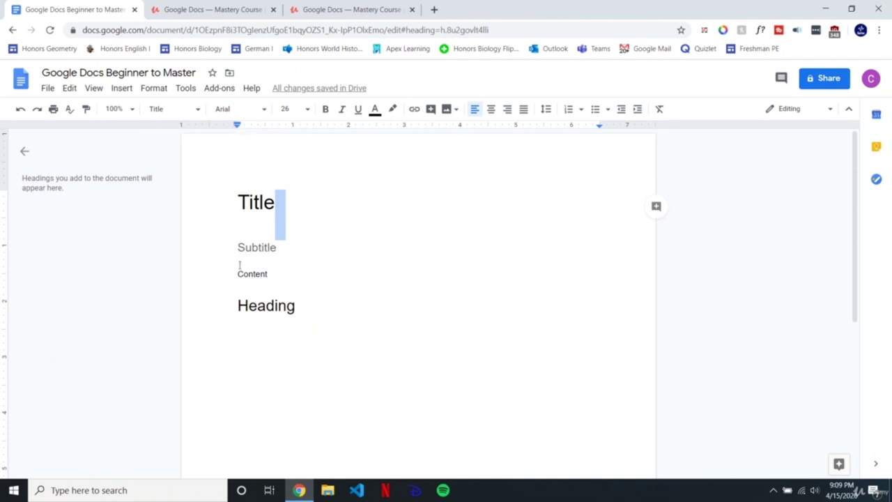
left_click(241, 197)
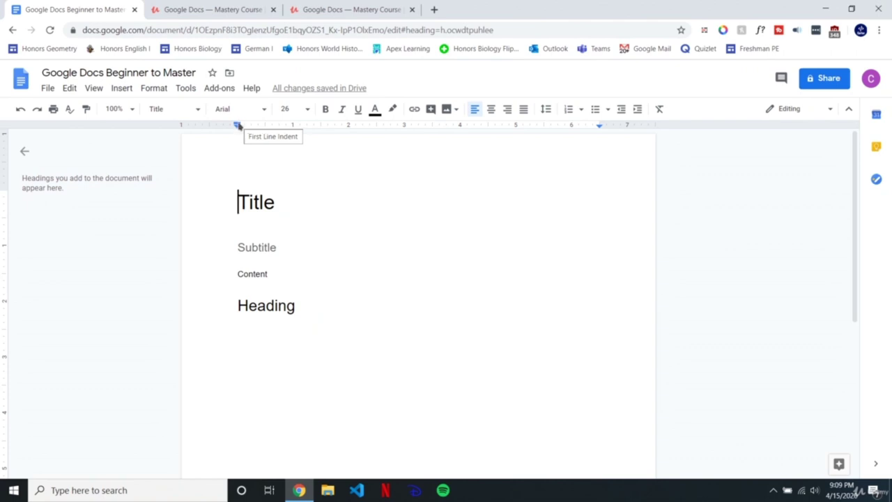
Step: Start a new line below Heading and type content on it
left_click(317, 302)
key("Return")
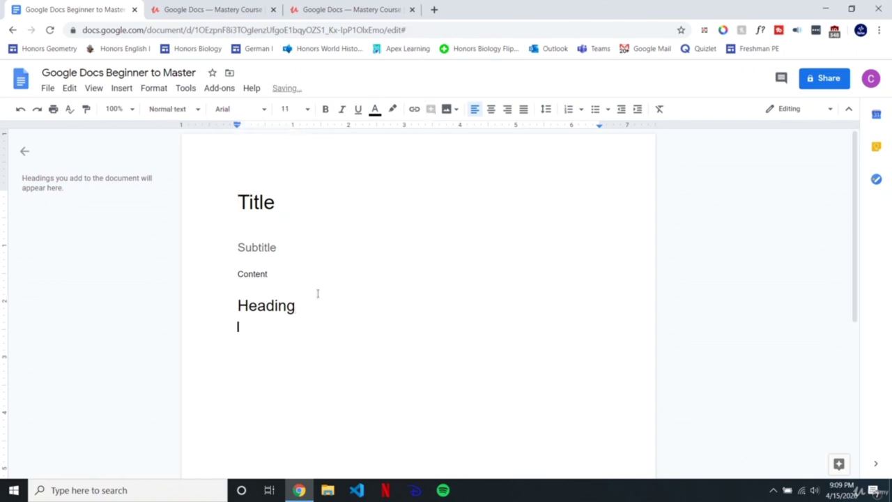
type("content")
left_click(279, 301)
left_click(253, 201)
key("End")
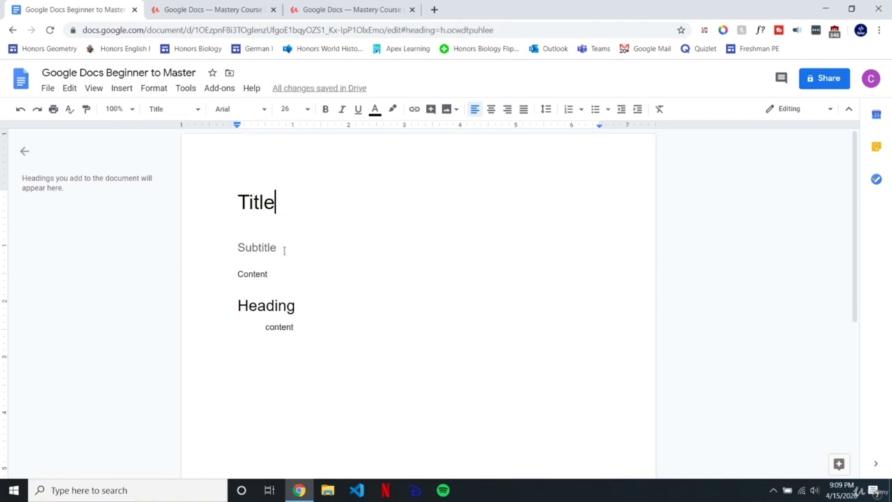
left_click(307, 305)
left_click_drag(323, 327, 293, 327)
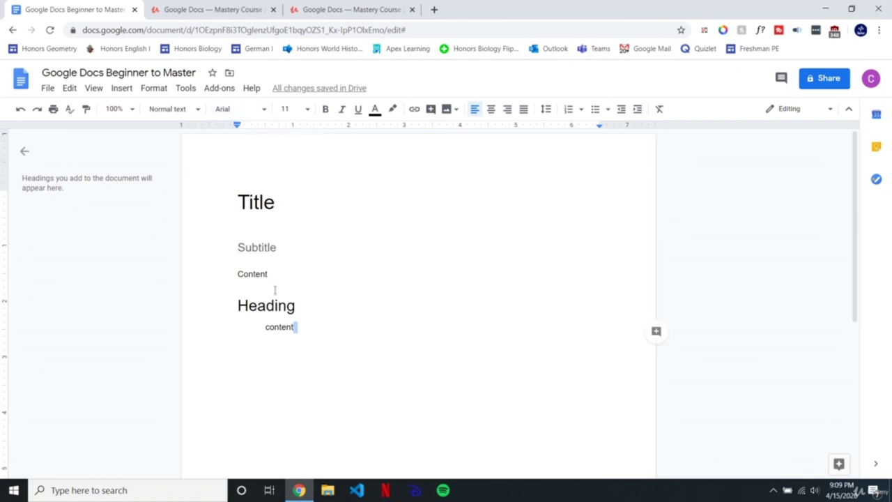
left_click(333, 352)
left_click(652, 500)
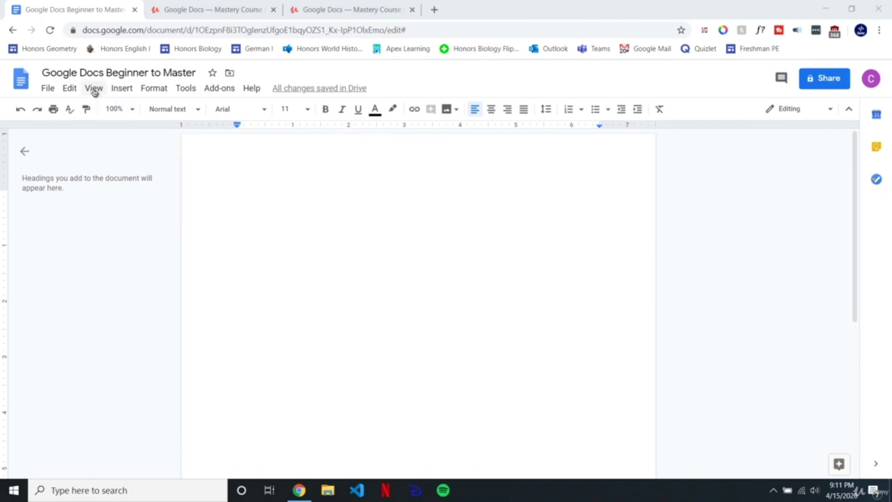
Step: Try View > Full screen and exit it, collapsing the document outline panel along the way
left_click(93, 90)
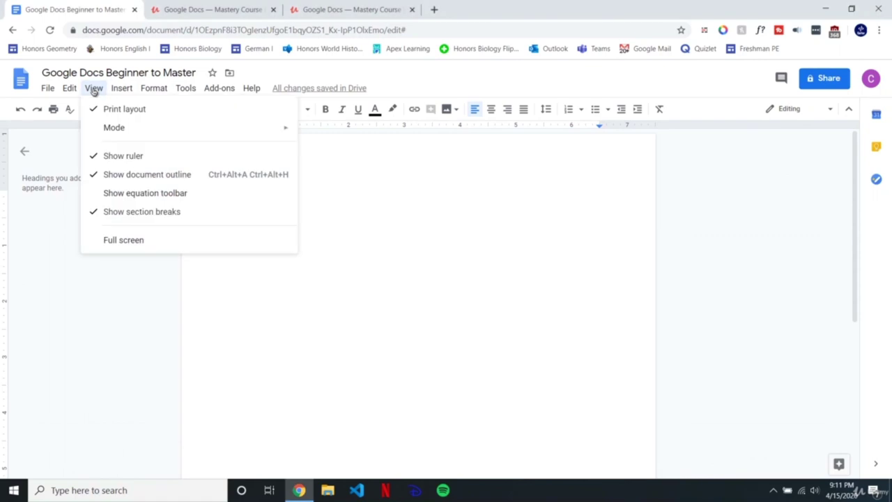
left_click(132, 247)
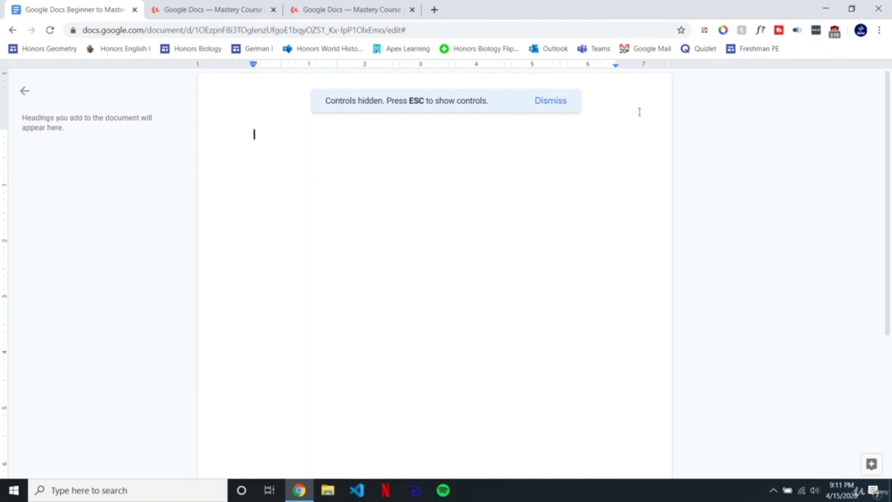
key("Escape")
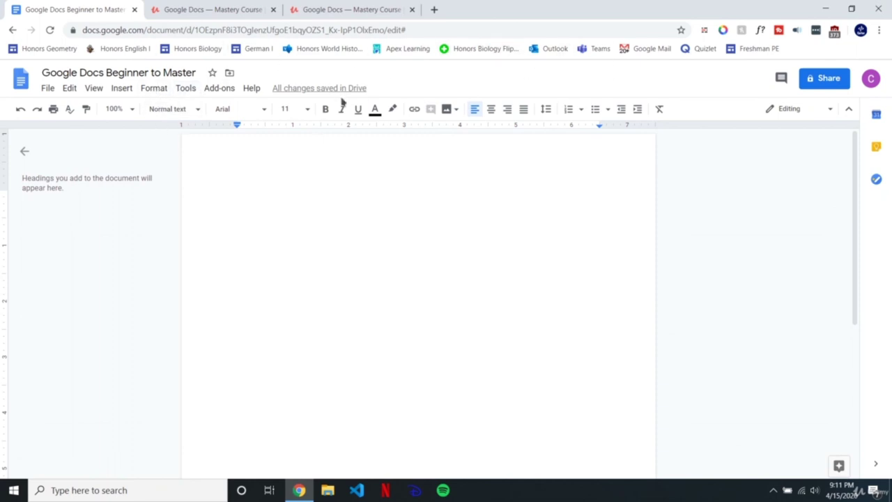
left_click(93, 88)
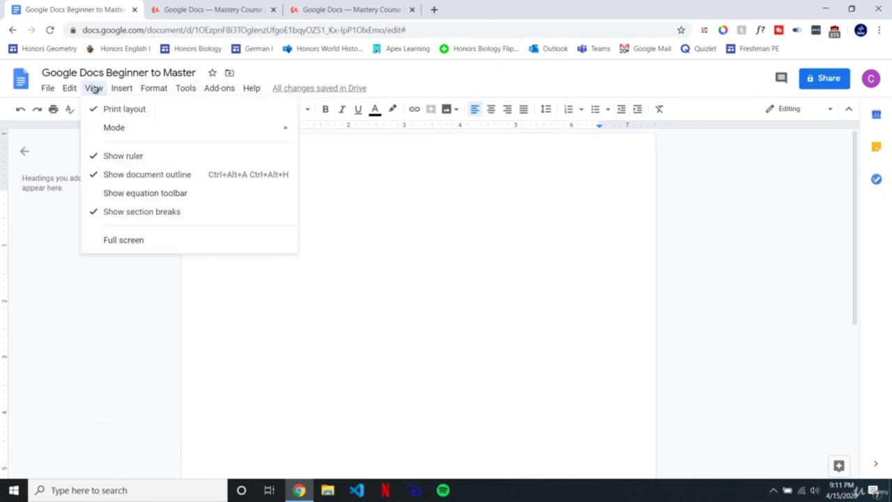
left_click(133, 240)
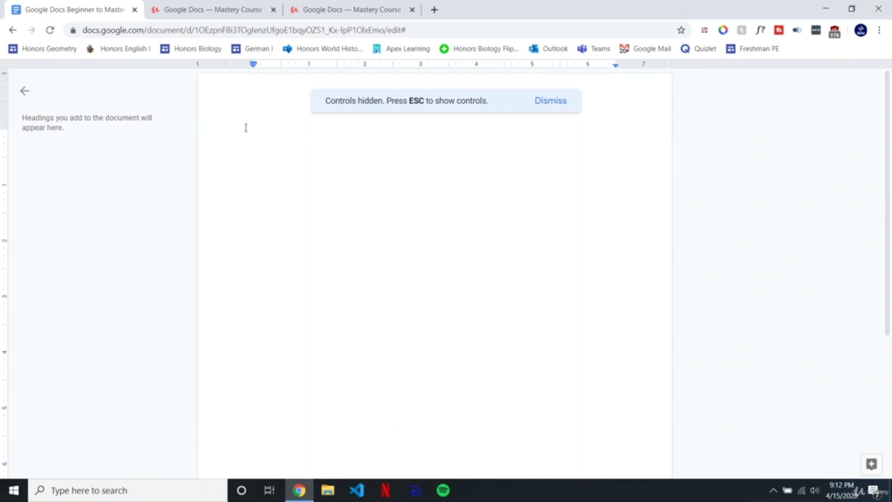
type("he text")
left_click(25, 91)
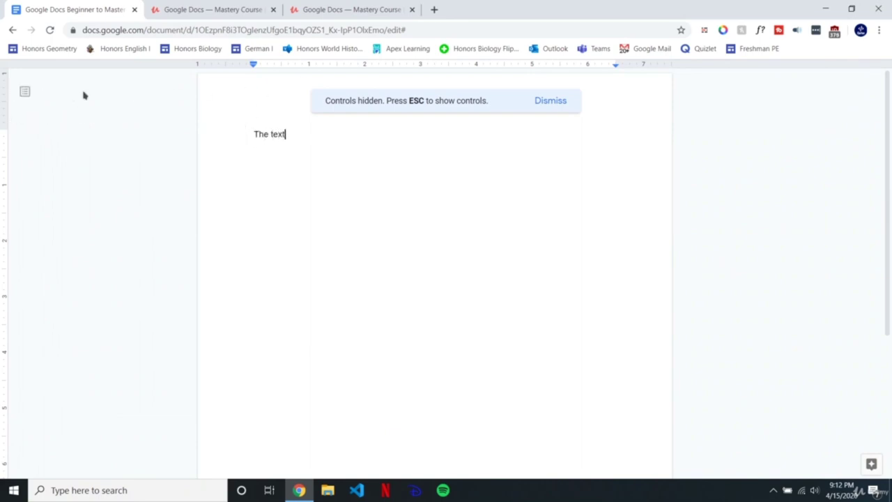
left_click(545, 101)
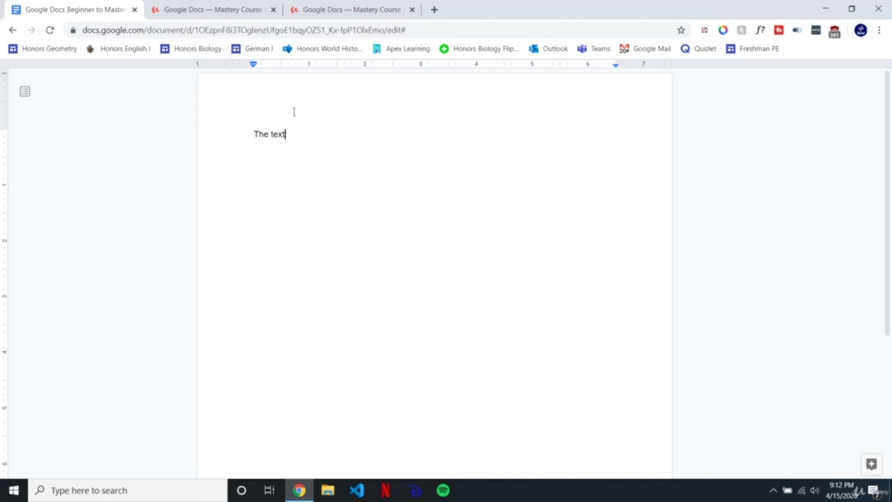
key("ctrl+shift+f")
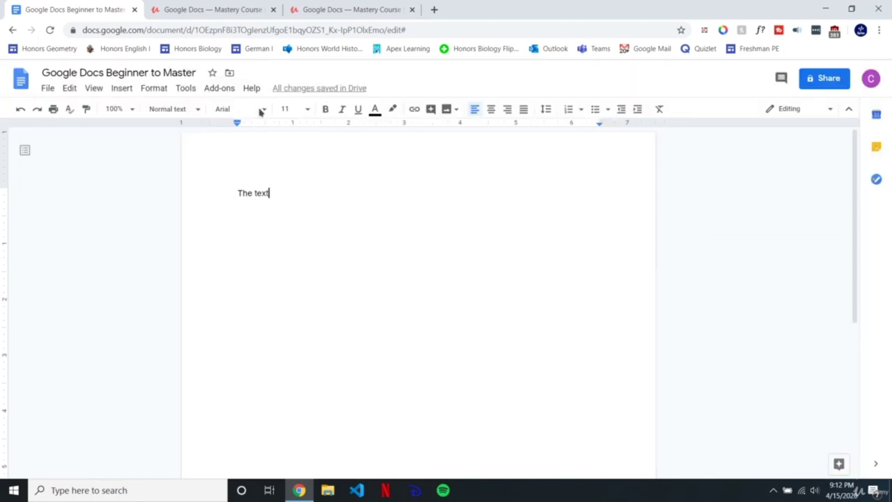
Step: Exit full screen again and hide both the ruler and the document outline
left_click(94, 88)
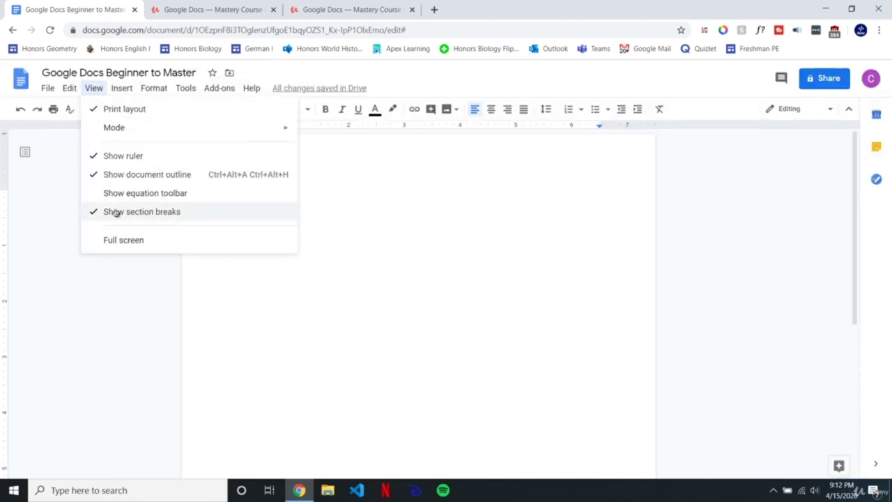
left_click(127, 243)
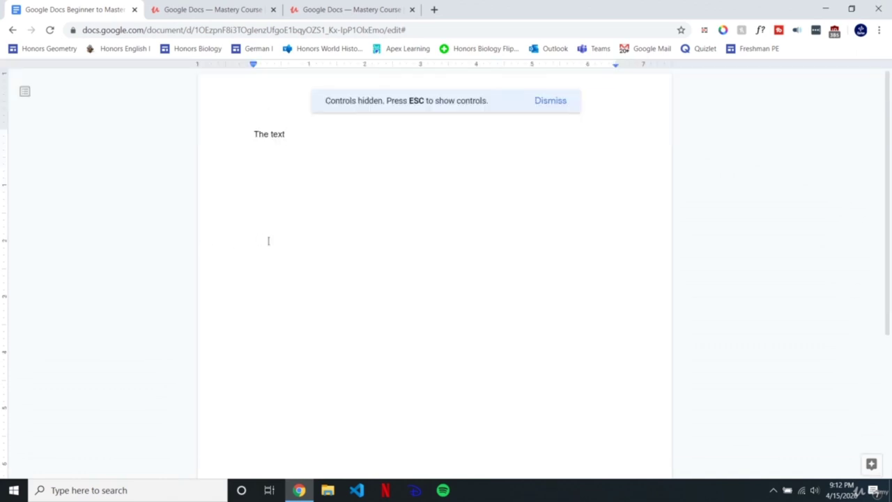
left_click_drag(305, 144, 235, 143)
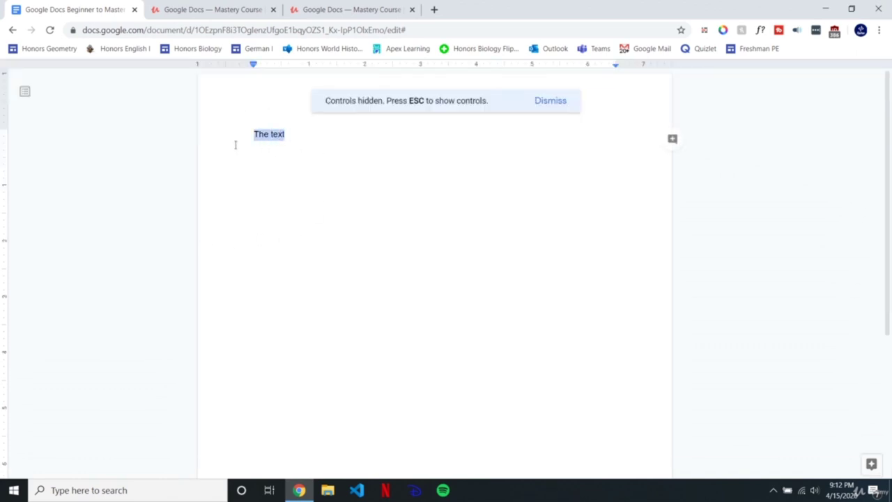
key("Escape")
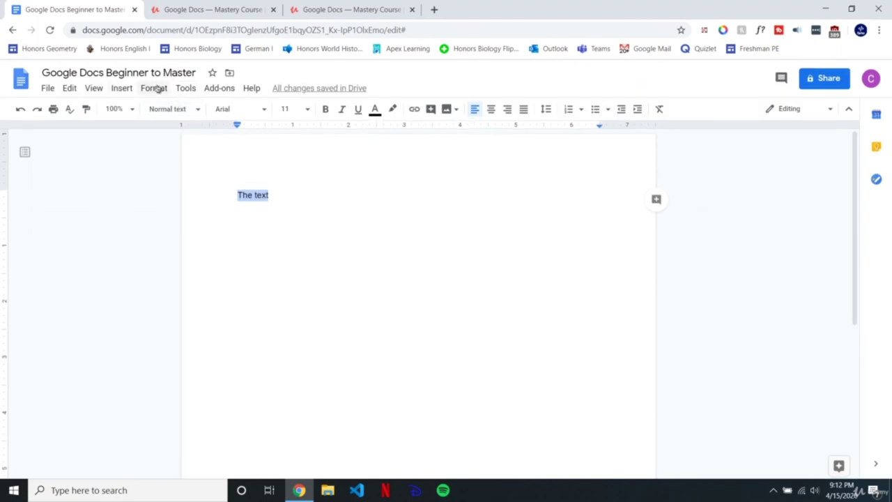
left_click(92, 88)
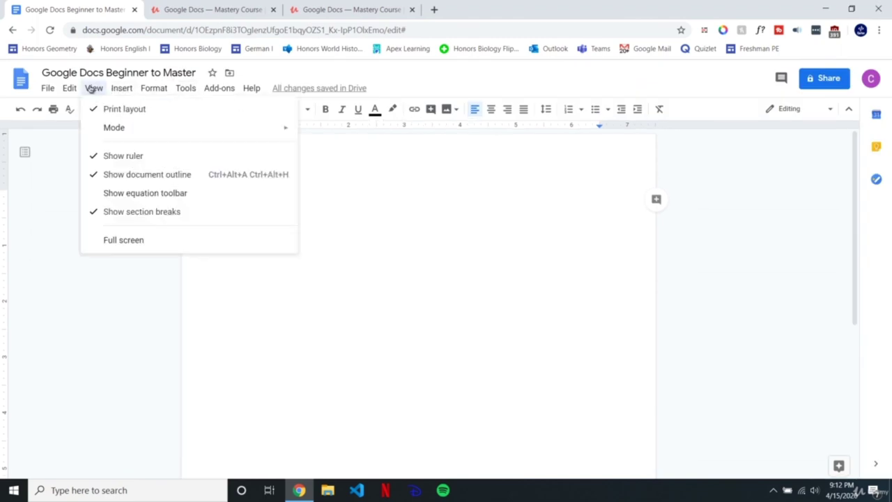
left_click(108, 155)
left_click(272, 187)
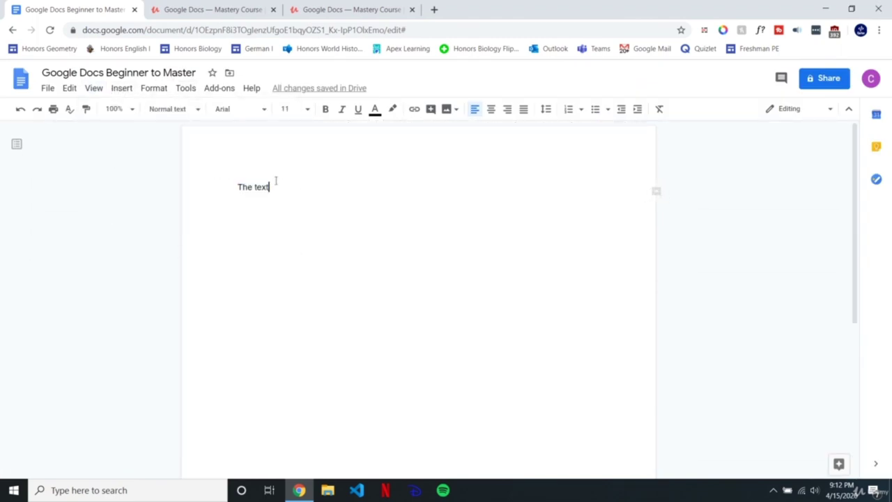
left_click(97, 88)
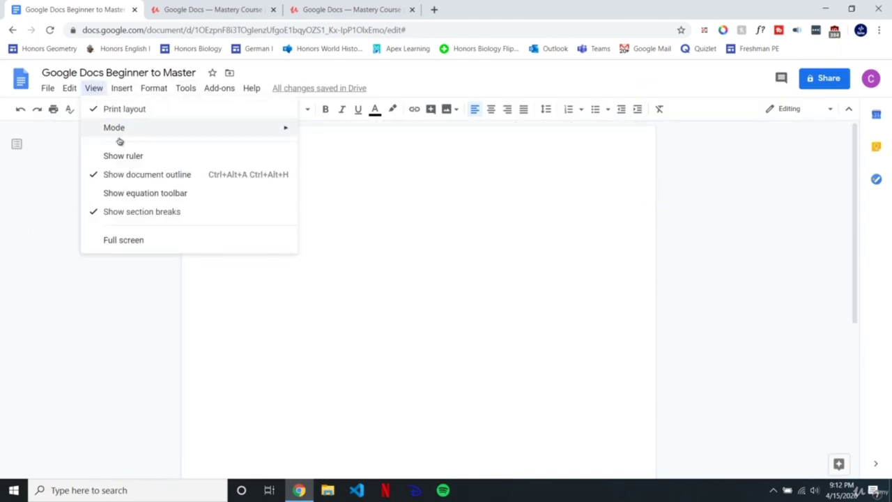
left_click(139, 175)
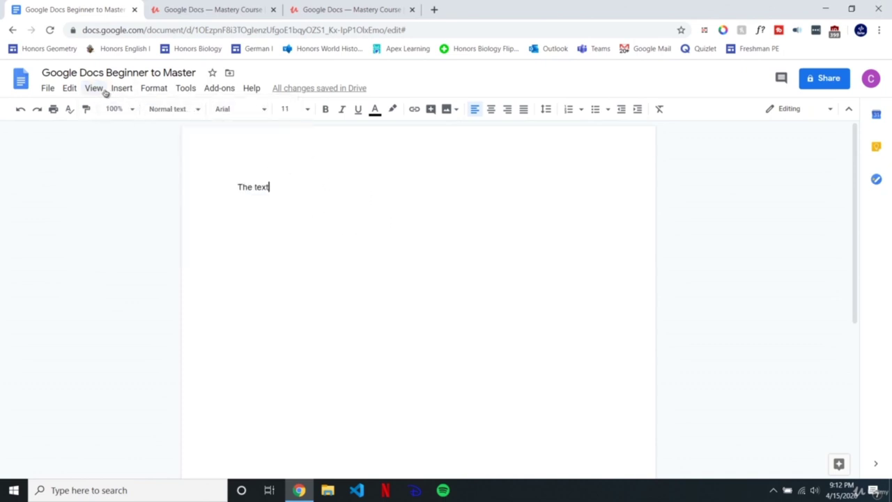
Step: Switch the document to full-screen mode and dismiss the controls-hidden notice
left_click(97, 88)
left_click(112, 241)
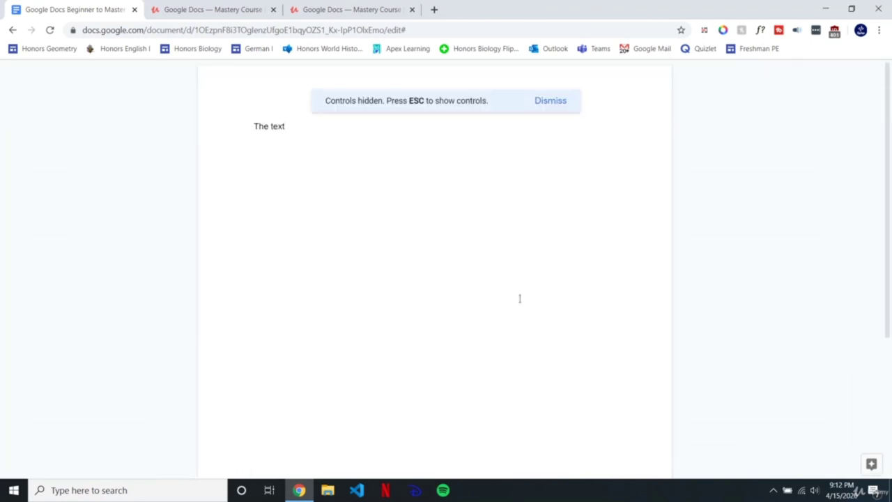
left_click(560, 100)
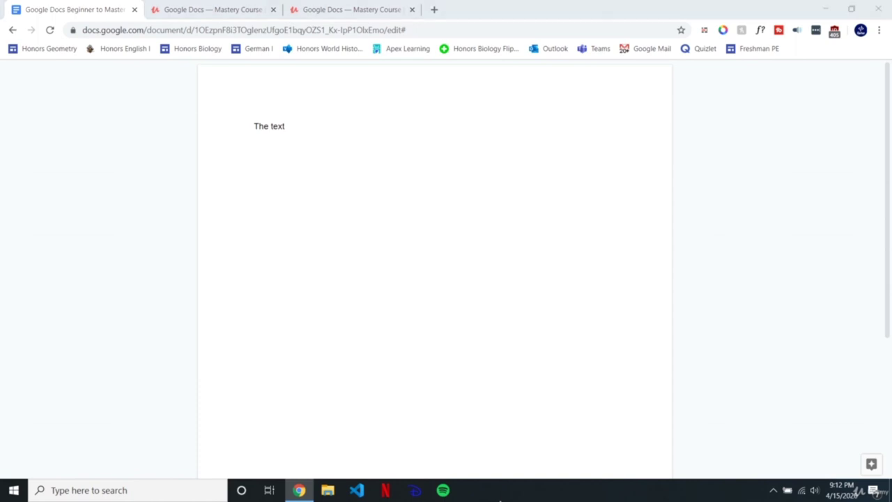
left_click(500, 498)
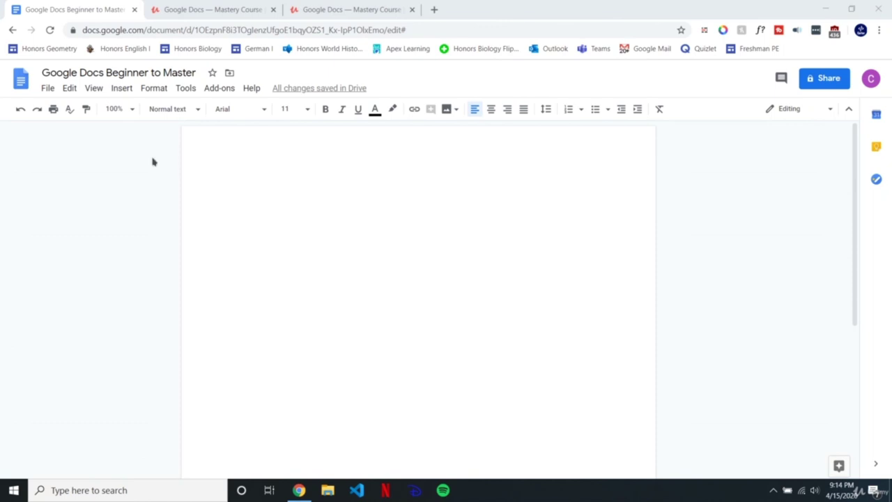
Step: Insert an empty 2 x 3 table, two columns by three rows
left_click(122, 88)
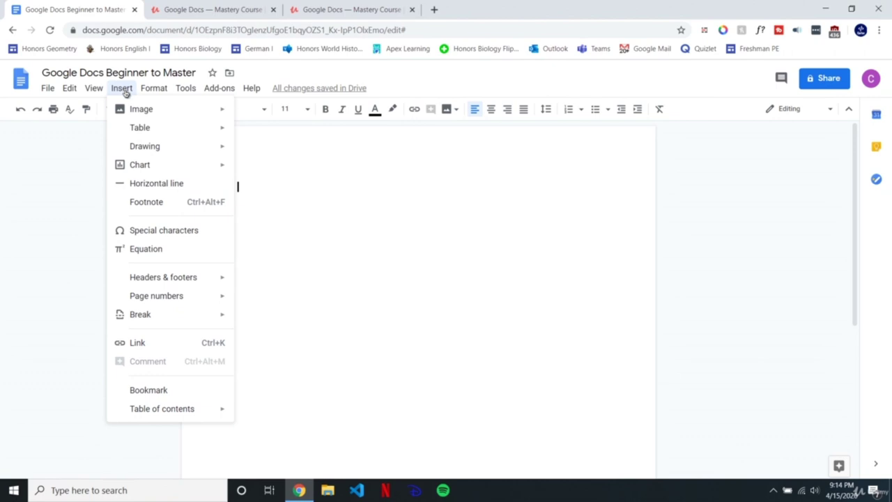
mouse_move(125, 129)
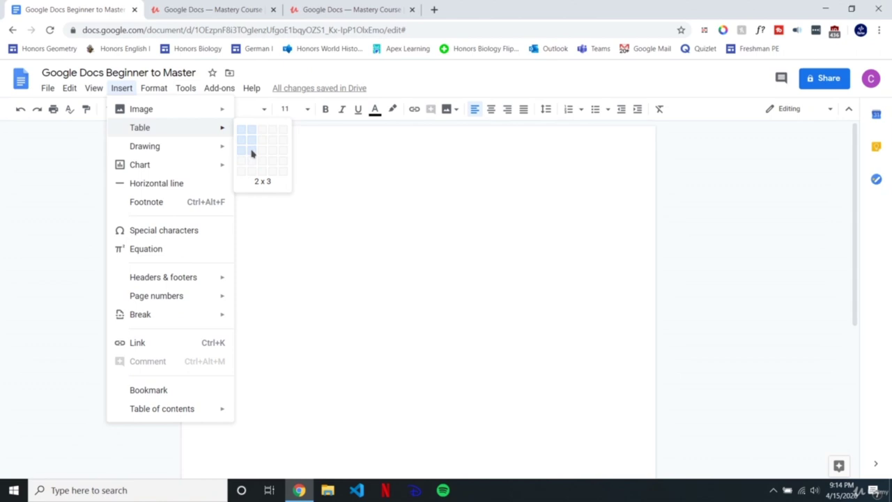
left_click(252, 153)
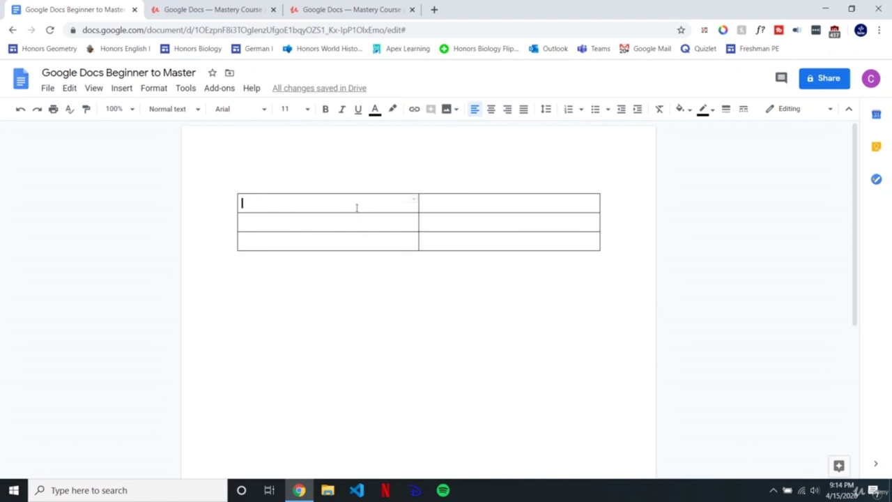
Step: Add three rows above the existing rows, giving the table six rows
left_click_drag(393, 203, 450, 254)
right_click(447, 219)
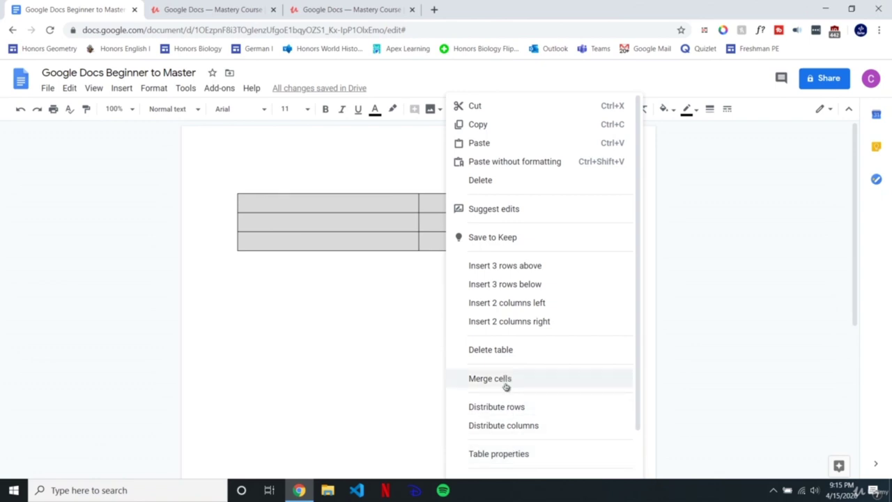
left_click(510, 272)
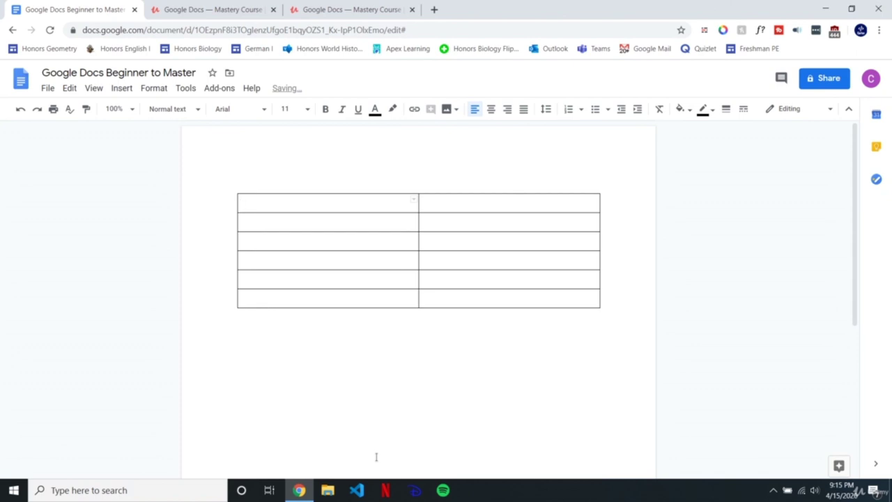
Step: Delete the table's first row, leaving two columns by five rows
left_click_drag(334, 207, 349, 298)
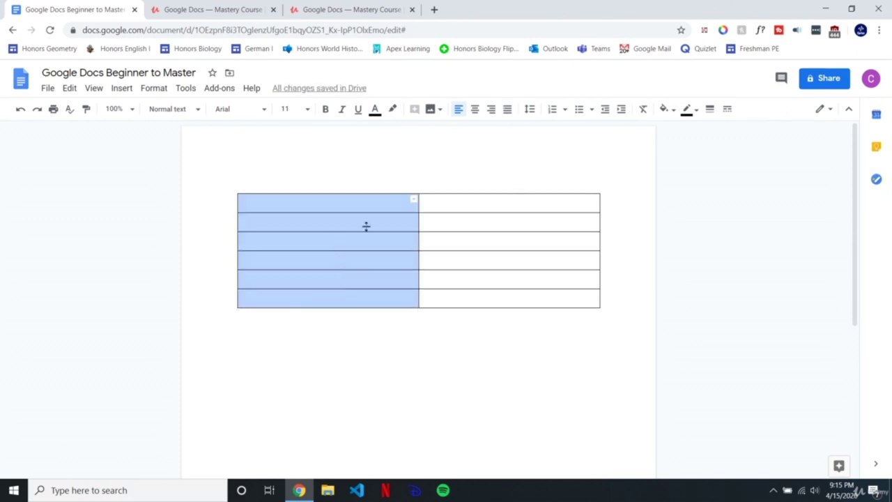
left_click(362, 205)
left_click_drag(351, 203, 454, 204)
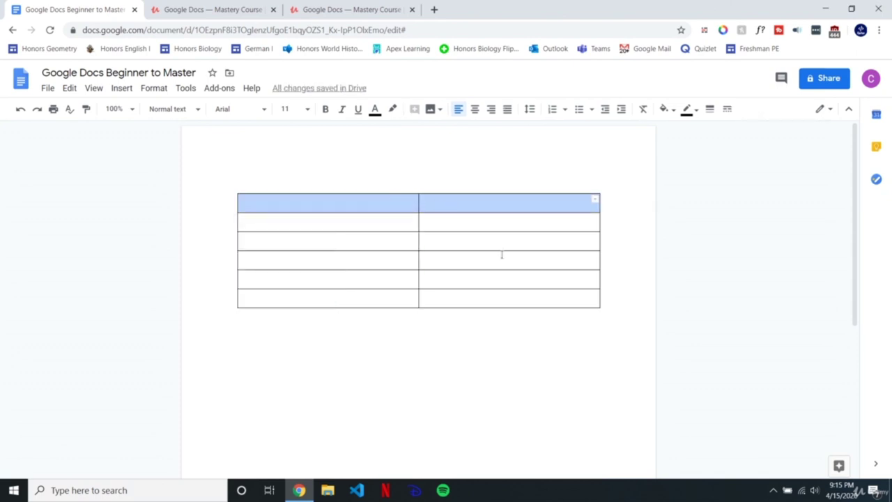
right_click(368, 205)
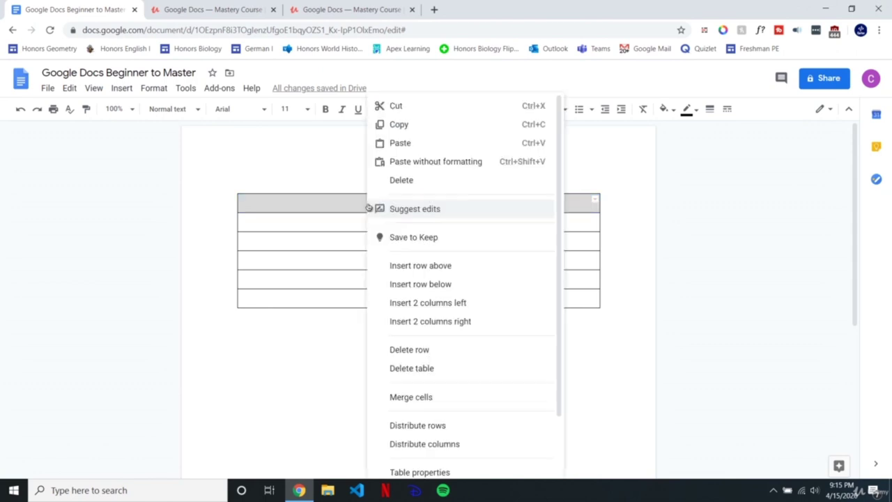
left_click(421, 350)
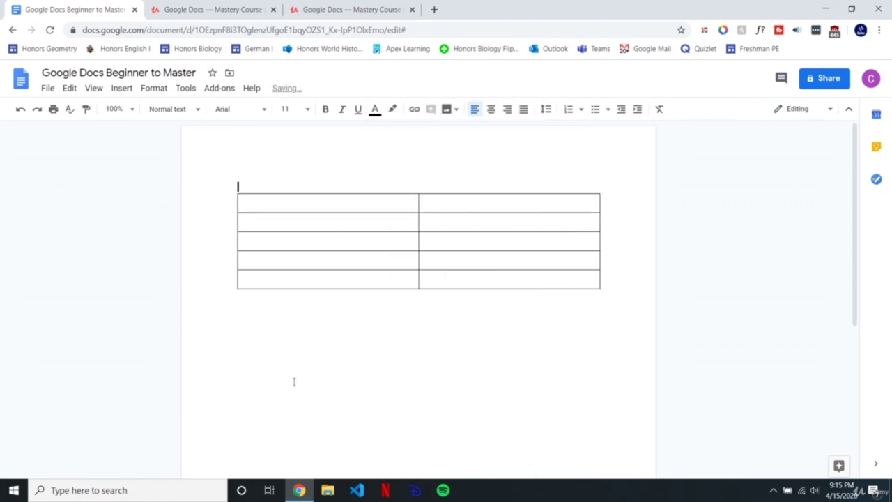
Step: Inspect the first column's table options and try resizing the first row's height
left_click_drag(325, 202, 334, 245)
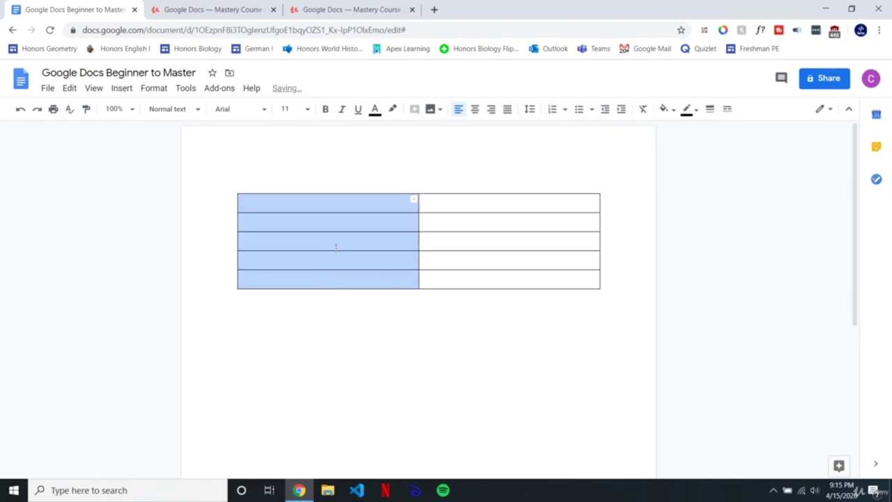
right_click(335, 244)
left_click(288, 205)
left_click_drag(291, 200, 285, 259)
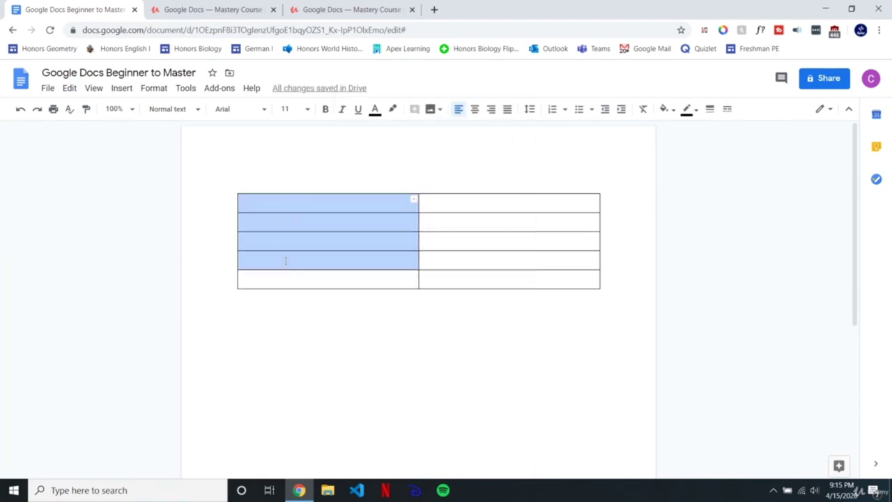
right_click(298, 261)
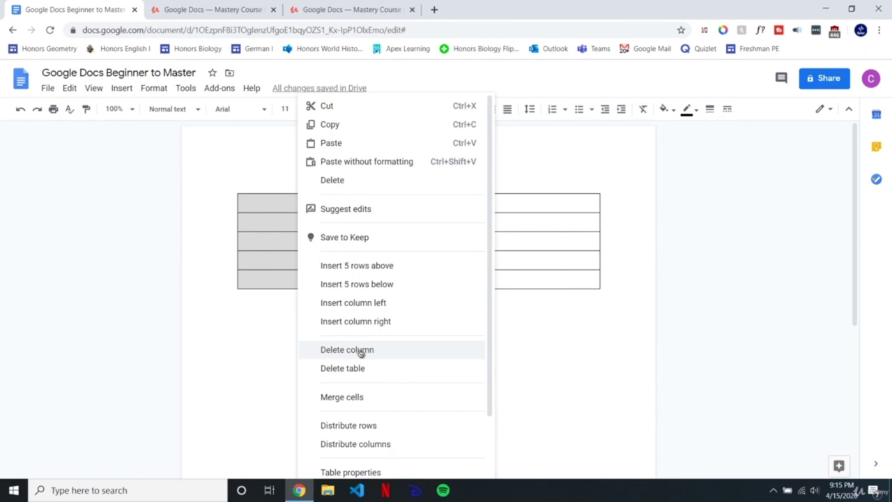
left_click(268, 209)
left_click(265, 205)
left_click_drag(394, 212, 462, 283)
right_click(407, 245)
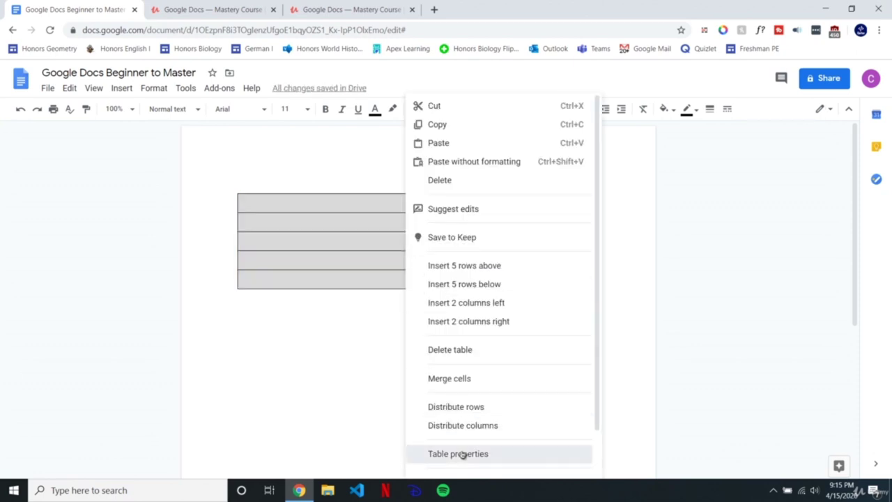
left_click(463, 454)
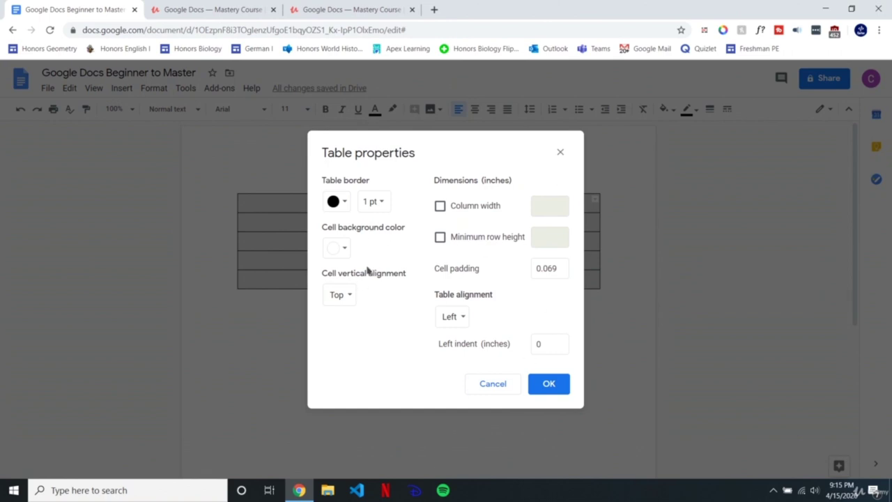
left_click(349, 290)
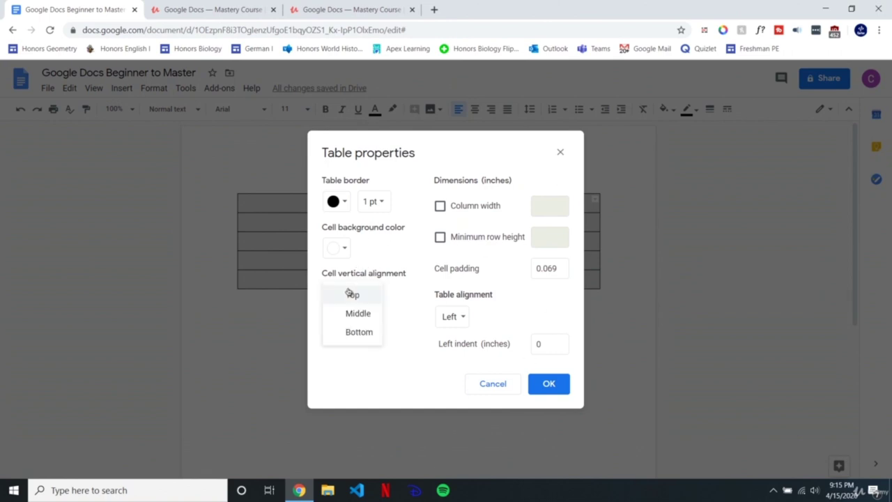
left_click(348, 315)
left_click(347, 297)
left_click(353, 278)
left_click(352, 295)
left_click(352, 332)
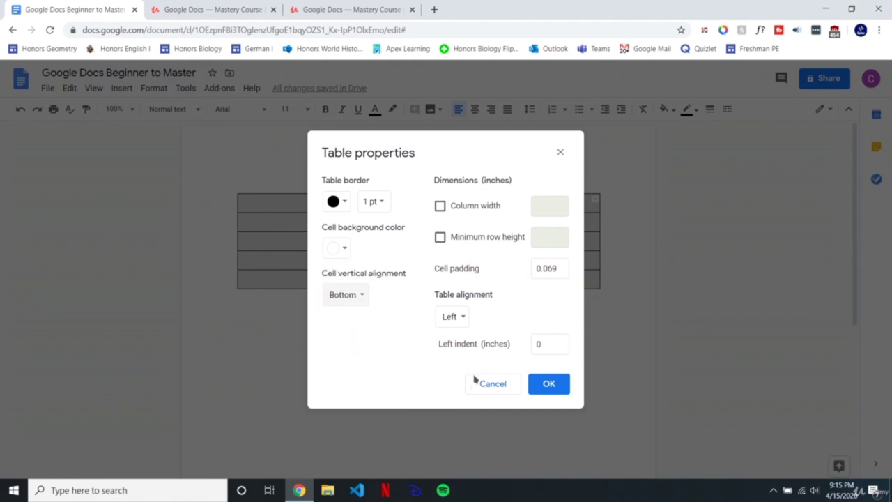
left_click(330, 294)
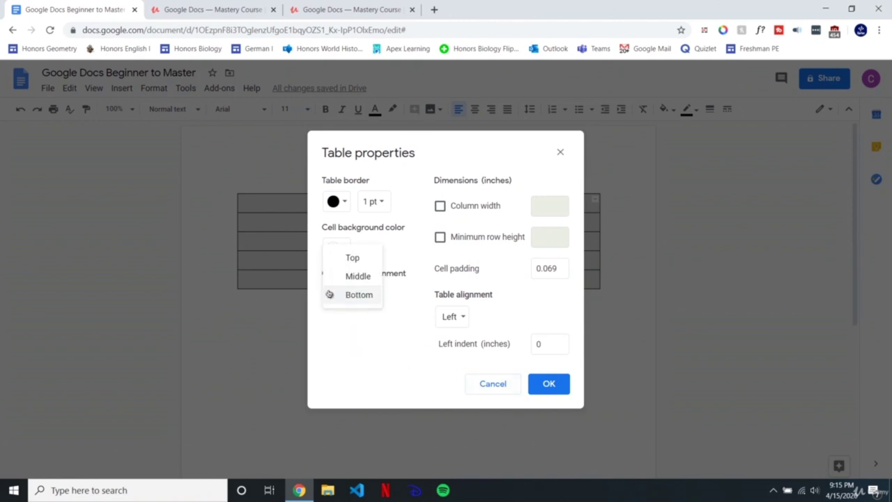
left_click(352, 257)
left_click(558, 385)
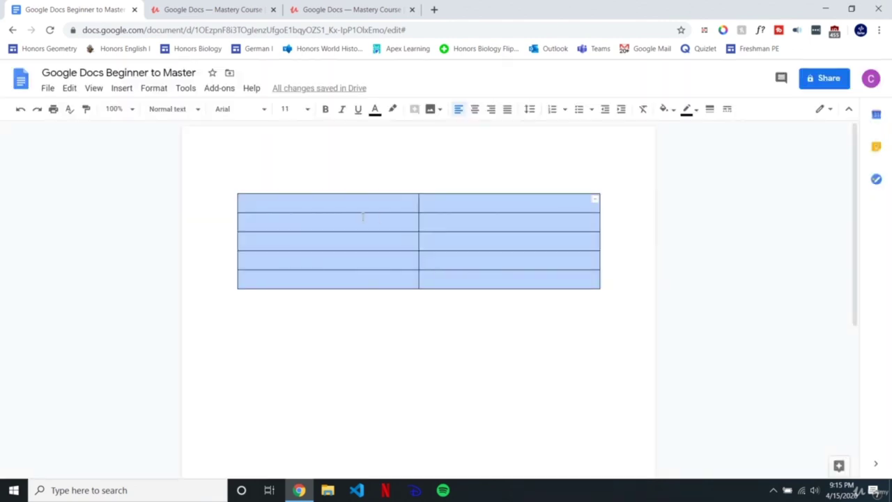
left_click_drag(363, 212, 358, 245)
Step: Type TEXT into the table's first cell
left_click(342, 217)
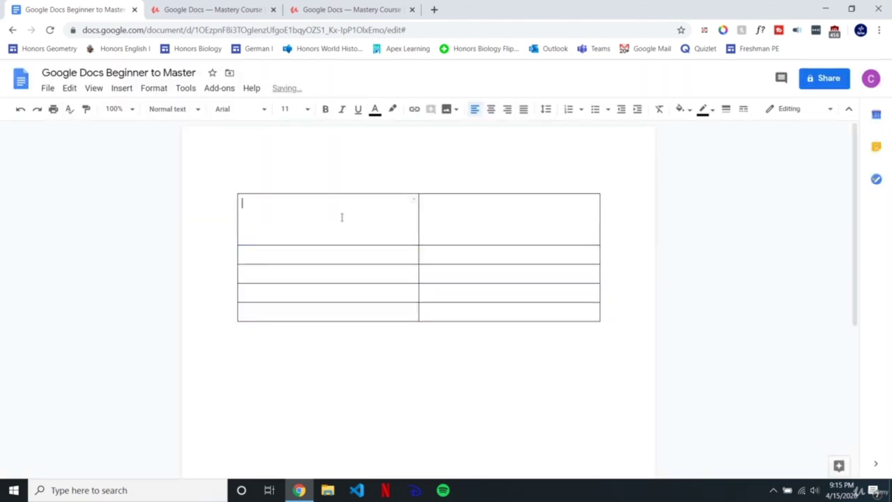
type("TEXT")
key("shift+Right")
key("shift+Left")
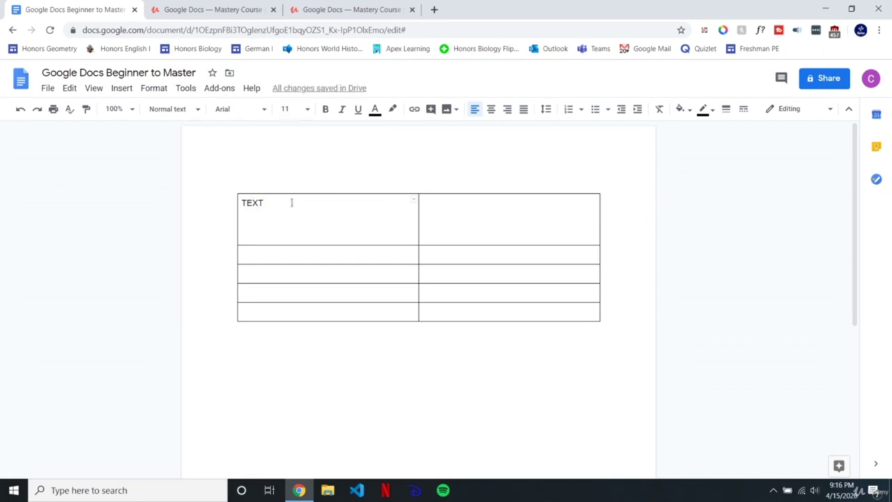
left_click_drag(272, 205, 480, 311)
right_click(381, 246)
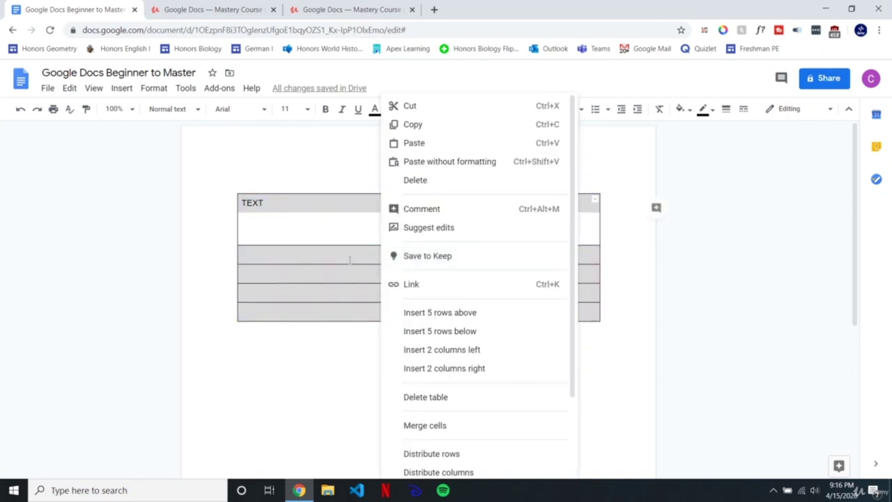
left_click(307, 219)
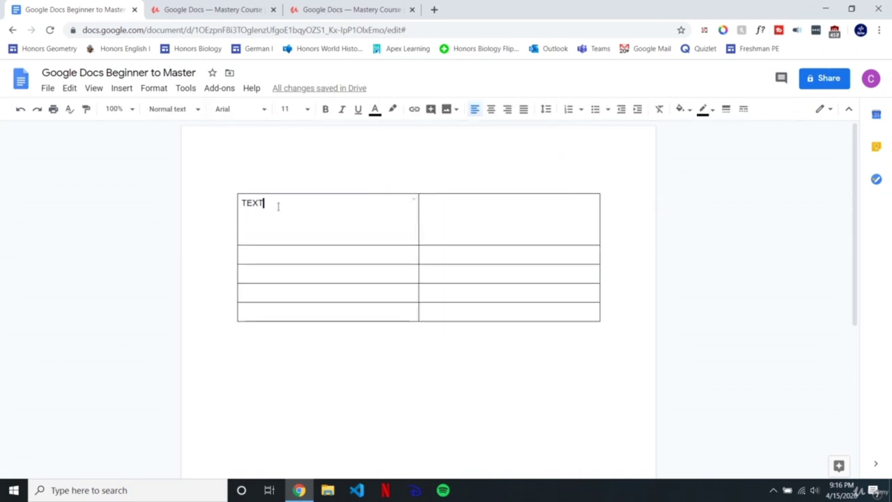
key("shift+Right")
key("shift+Right")
key("shift+Left")
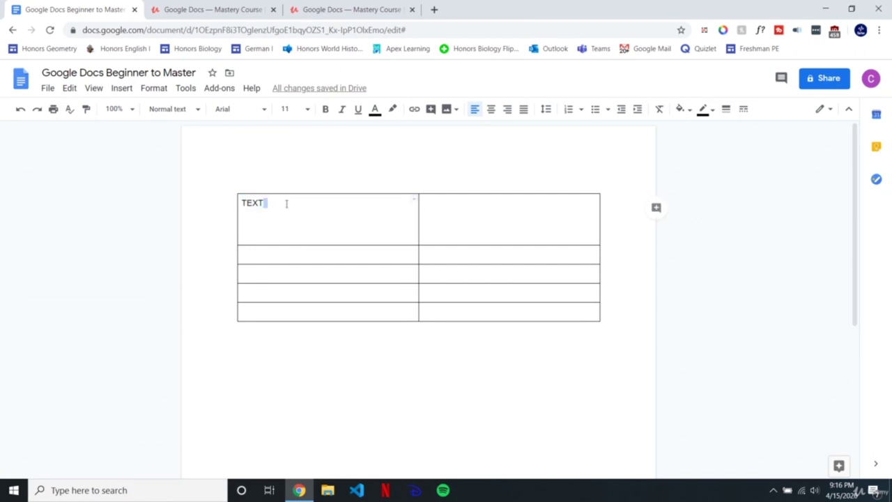
Step: Set the TEXT cell's vertical alignment to Middle in Table properties
left_click_drag(242, 202, 297, 202)
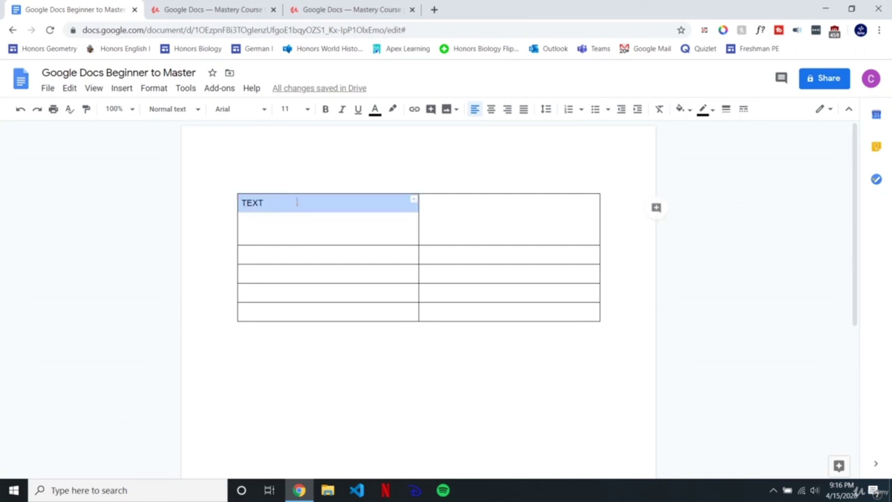
right_click(309, 189)
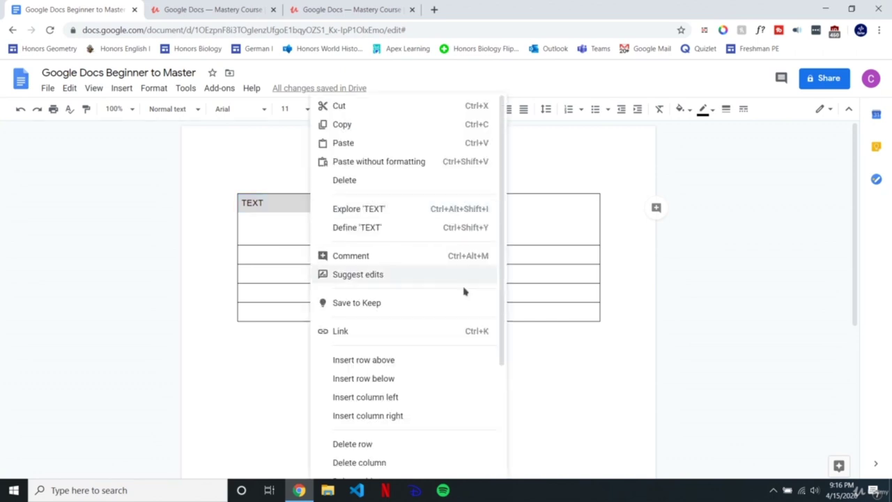
scroll(379, 429, "down", 3)
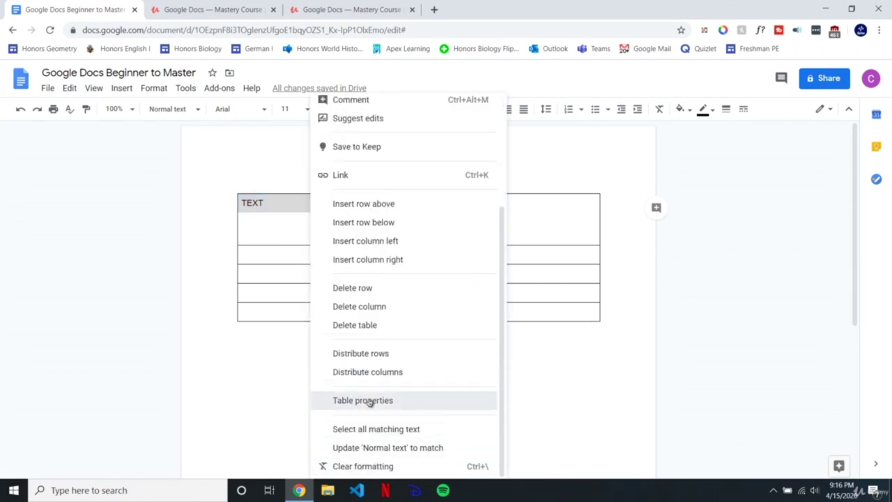
left_click(369, 400)
left_click(339, 295)
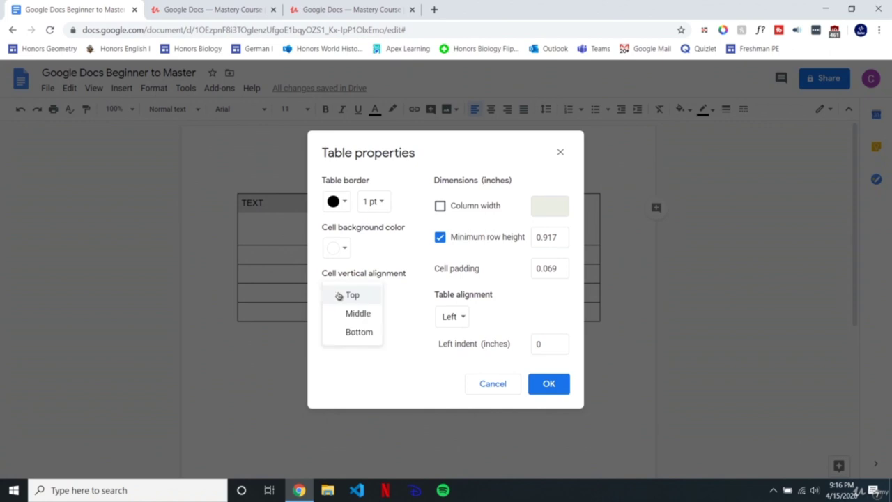
left_click(357, 313)
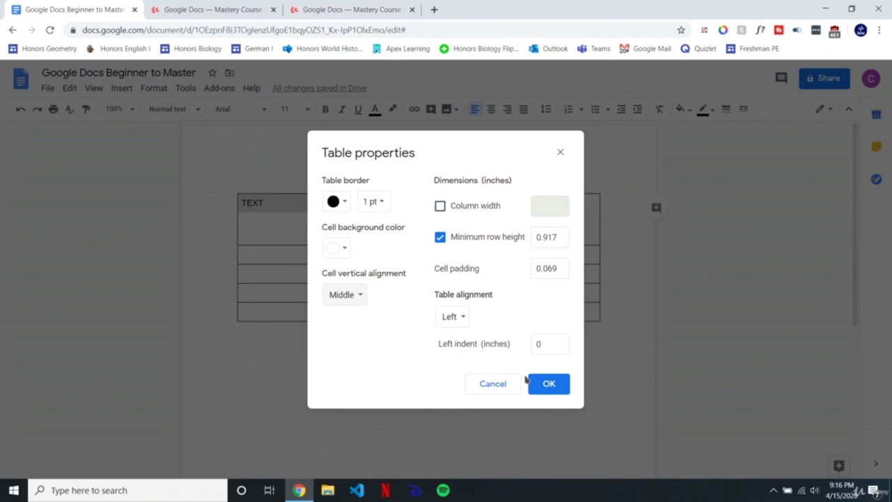
left_click(548, 384)
left_click(277, 219)
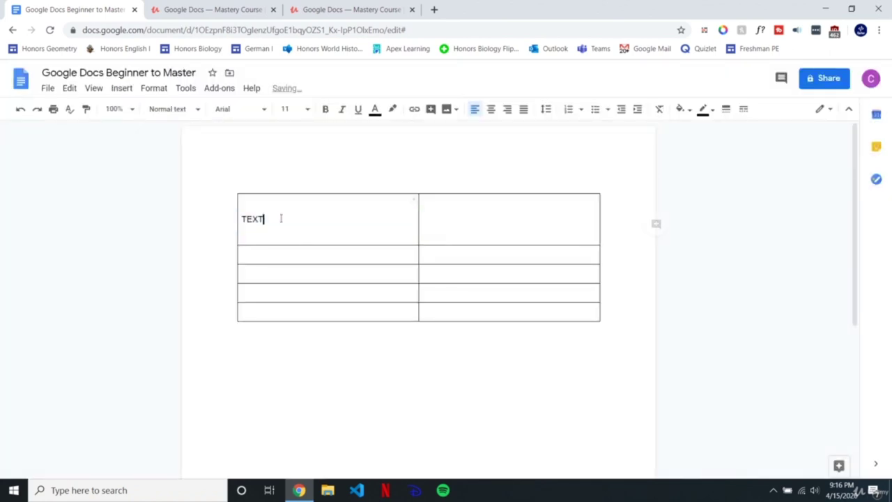
left_click_drag(265, 219, 240, 218)
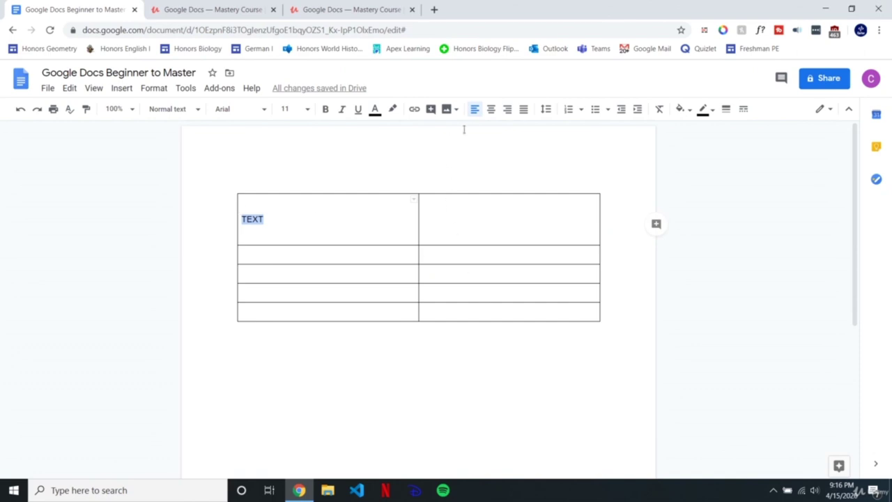
Step: Centre the word TEXT horizontally in its cell
left_click(491, 110)
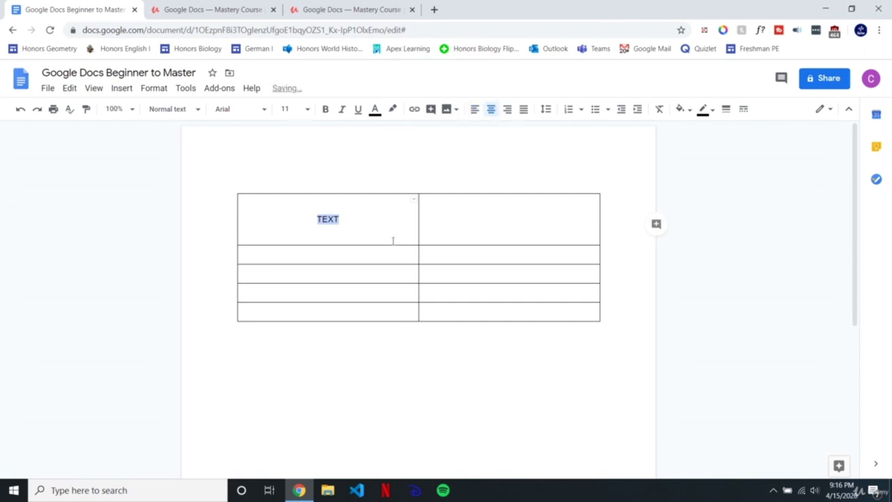
left_click(349, 220)
left_click_drag(367, 219, 293, 215)
Step: Type fdsasfasdf into the empty top-right cell, then select all the table cells
left_click(466, 225)
type("fdsasfasdf")
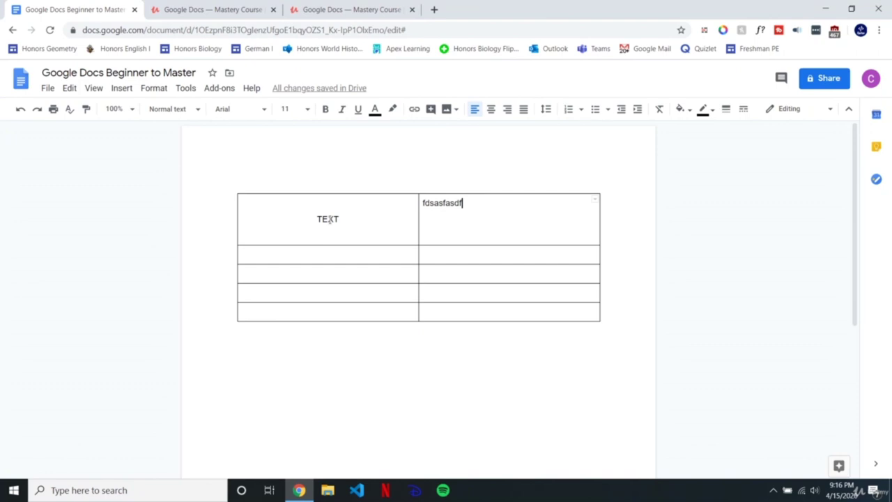
left_click(367, 203)
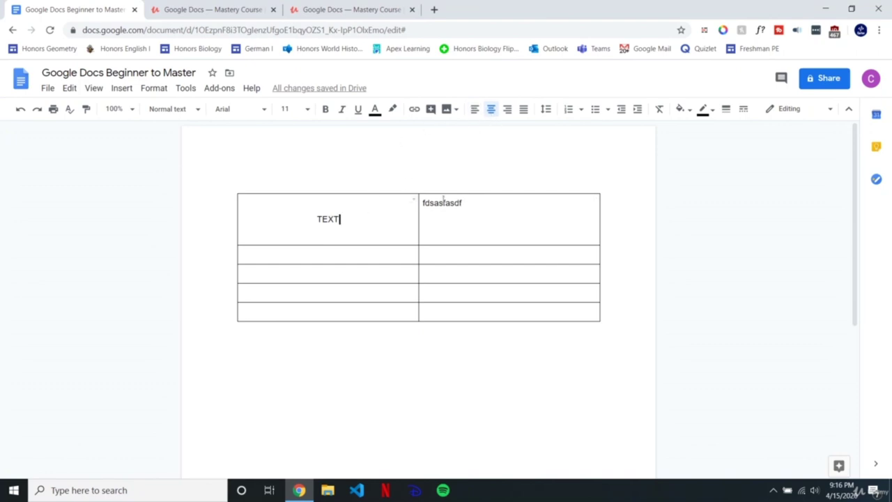
left_click_drag(461, 205, 422, 208)
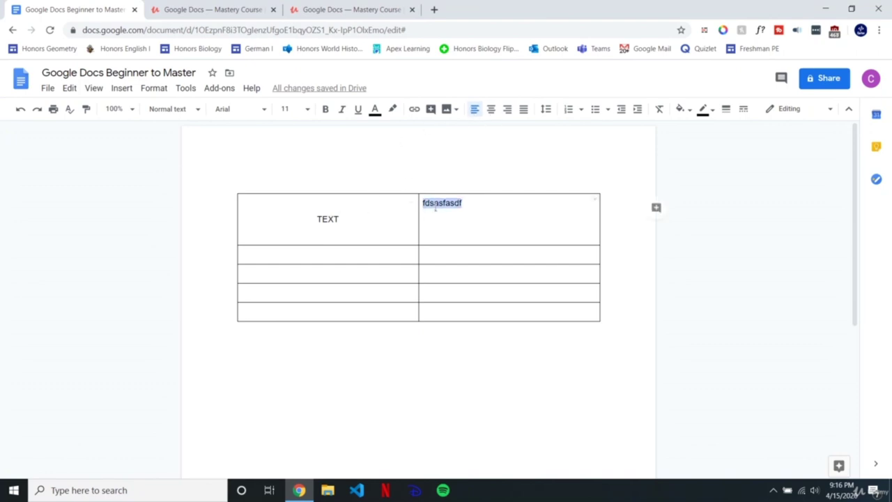
right_click(437, 206)
left_click(327, 220)
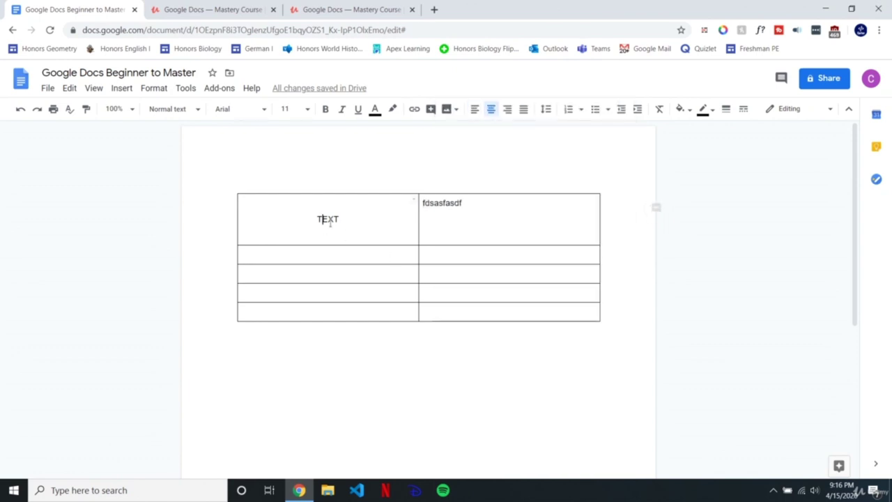
left_click_drag(325, 219, 456, 310)
right_click(385, 265)
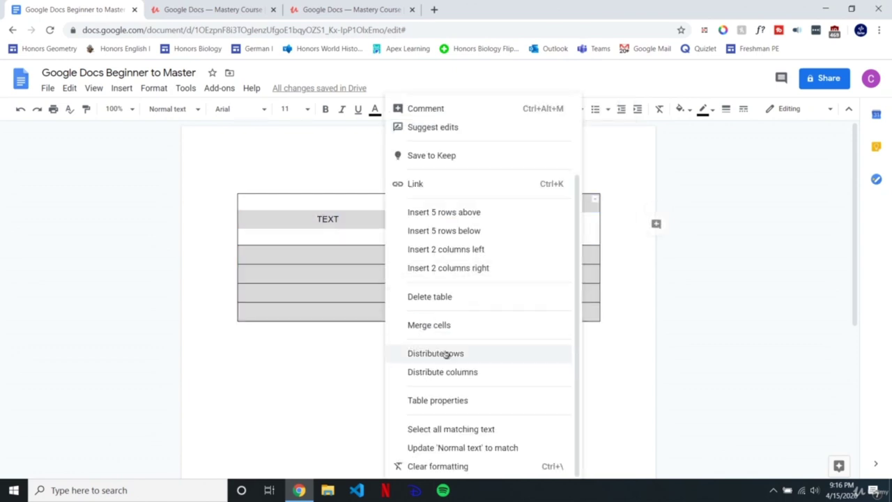
Step: Give all the selected cells Middle vertical alignment in Table properties
left_click(437, 402)
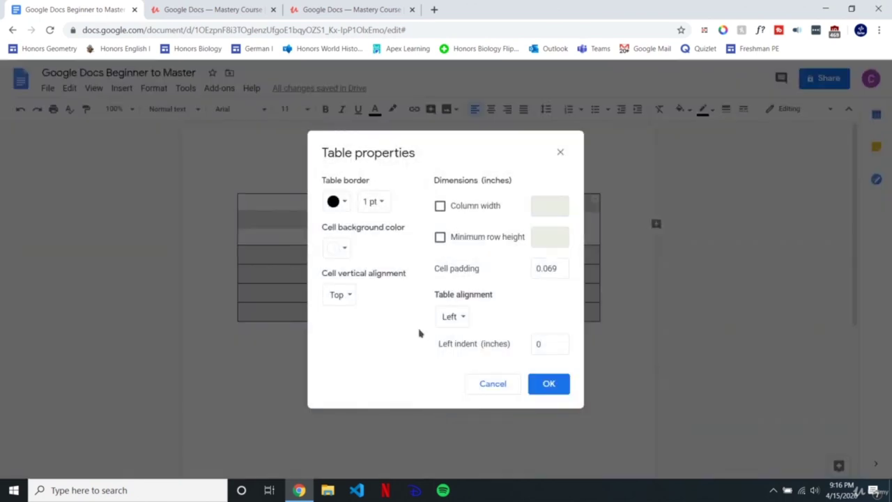
left_click(352, 295)
left_click(354, 313)
left_click(547, 385)
Step: Centre fdsasfasdf horizontally, then reselect all the table's cells
left_click(491, 109)
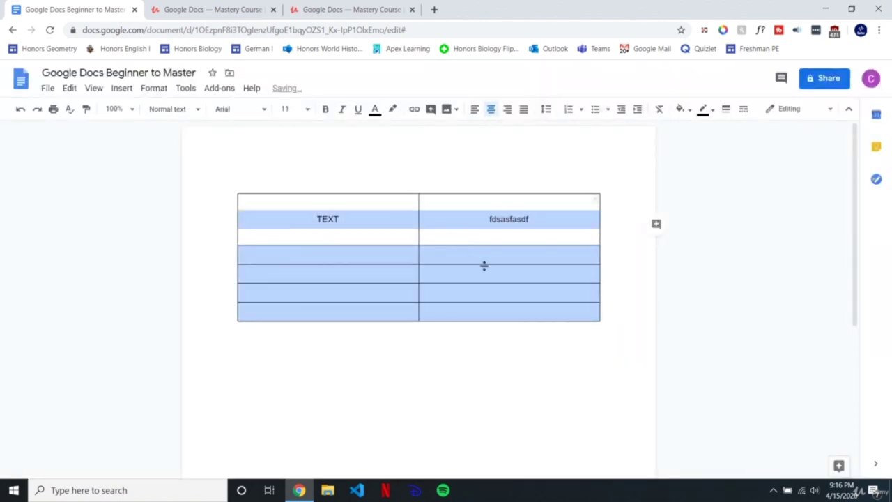
left_click(485, 265)
left_click(351, 221)
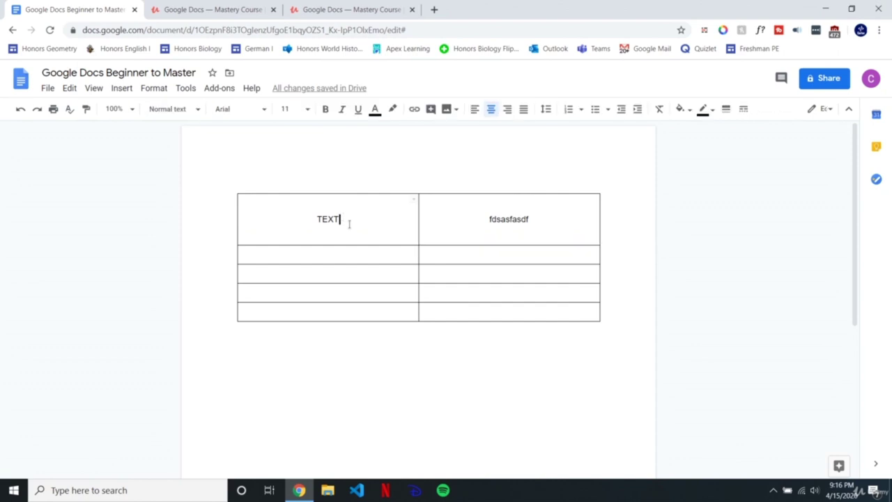
left_click_drag(317, 218, 467, 321)
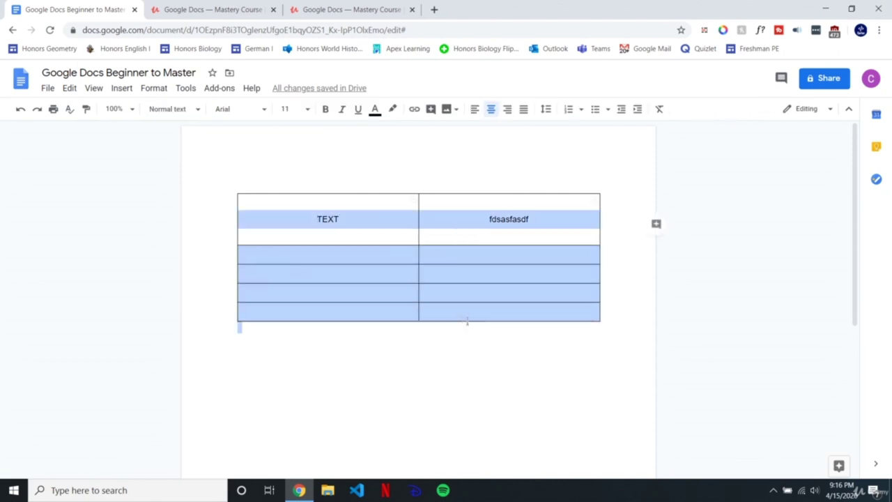
left_click(450, 315)
left_click(330, 231, "shift")
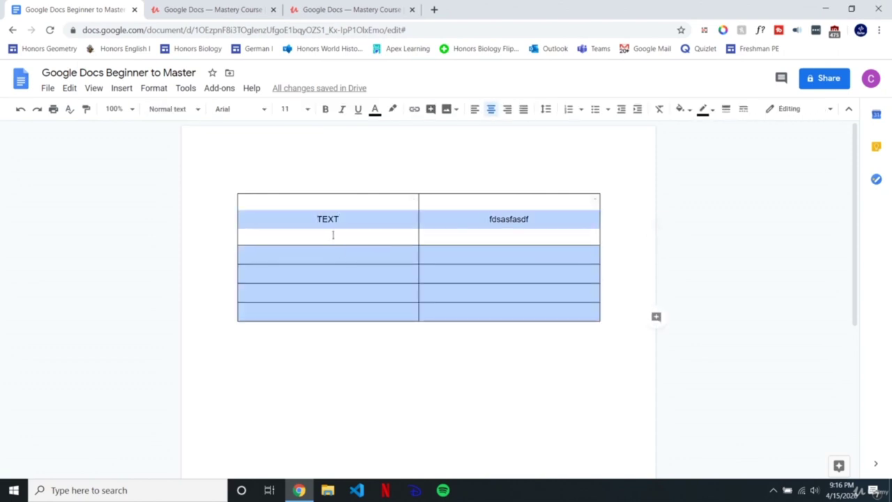
right_click(355, 230)
Step: Replace the 0.069 cell padding with 1 in Table properties
left_click(415, 400)
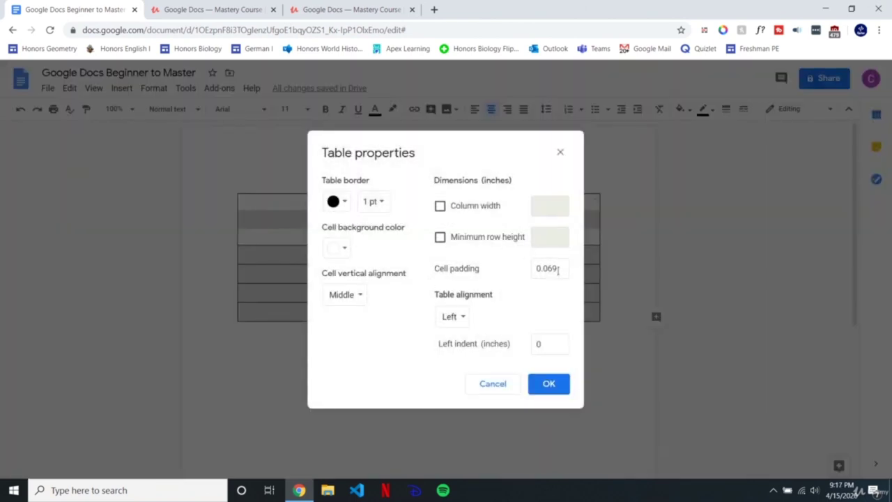
left_click_drag(558, 271, 522, 279)
type("1")
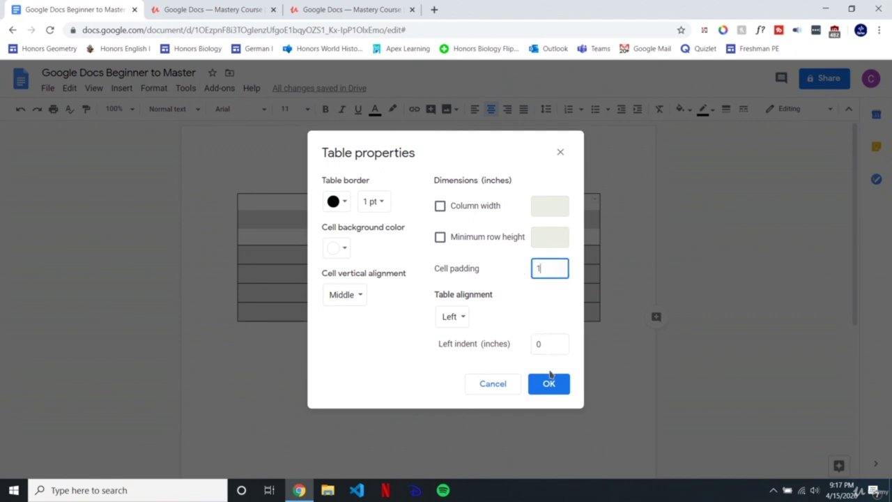
left_click(550, 384)
Step: Reselect the enlarged table's cells and bring up the table options
left_click(396, 282)
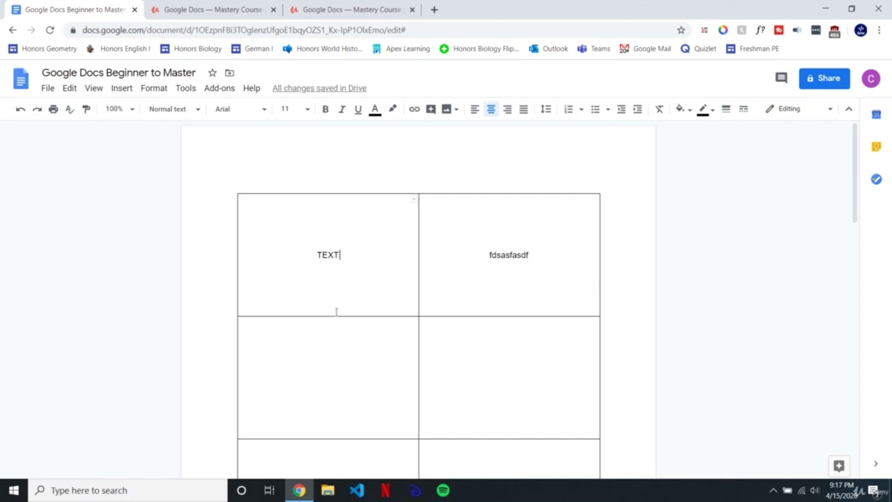
left_click_drag(307, 231, 600, 356)
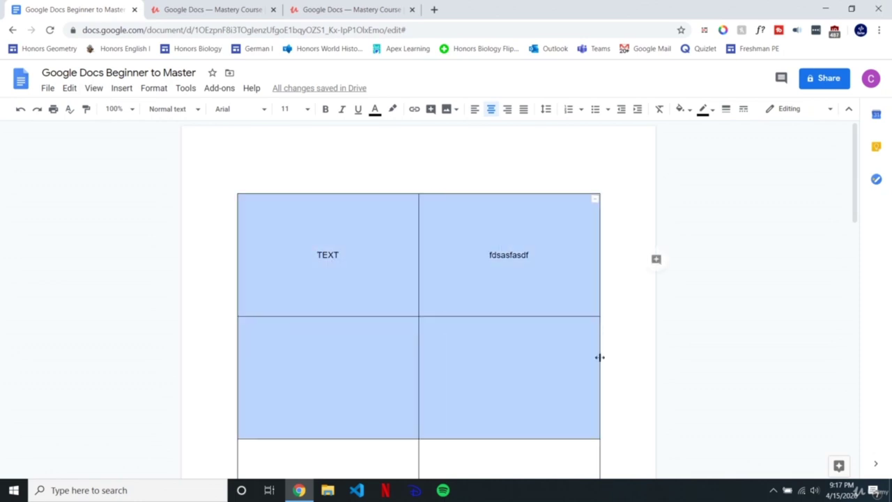
scroll(502, 374, "down", 5)
scroll(485, 290, "up", 2)
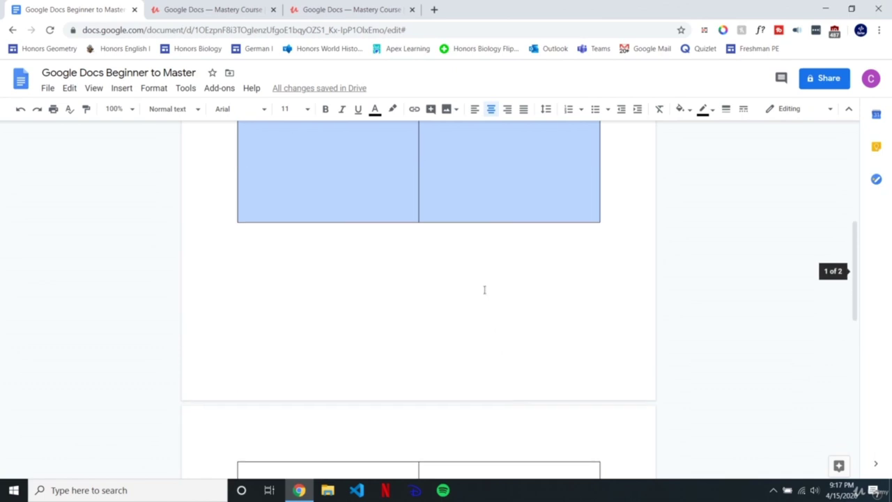
left_click(494, 195)
scroll(497, 199, "up", 3)
left_click_drag(325, 237, 488, 248)
scroll(474, 356, "down", 10)
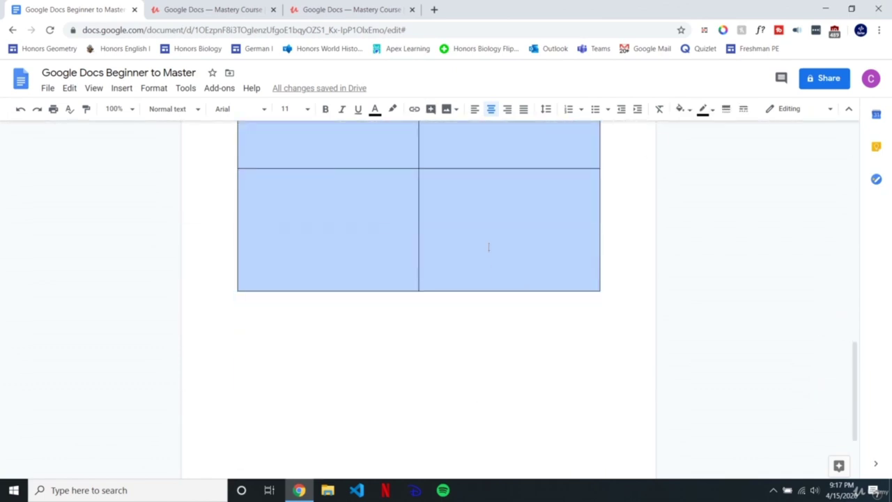
right_click(489, 248)
Step: Review Table properties: cell padding, left table alignment, background and border colours
left_click(538, 398)
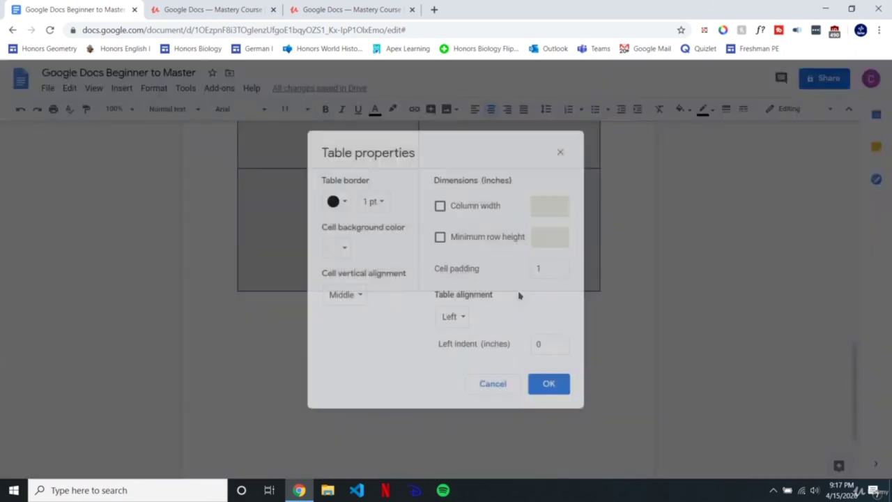
left_click(554, 265)
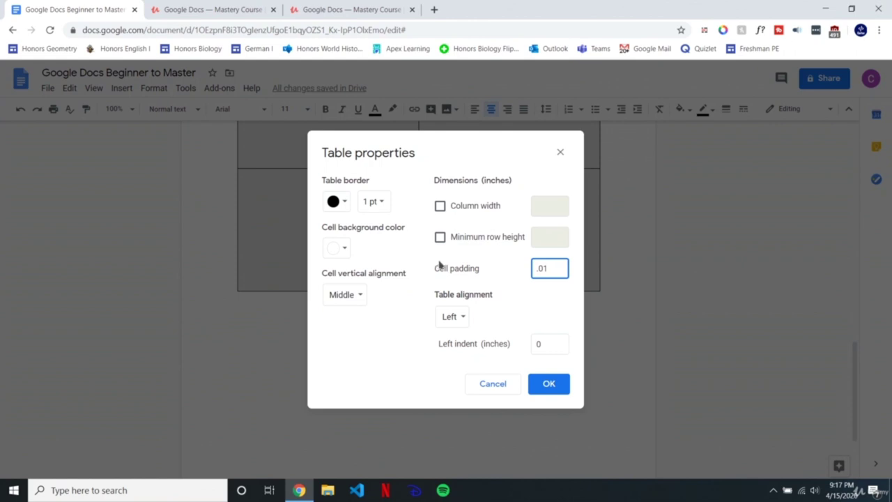
left_click(463, 317)
left_click(465, 317)
left_click_drag(512, 349, 478, 343)
left_click(534, 313)
left_click(342, 246)
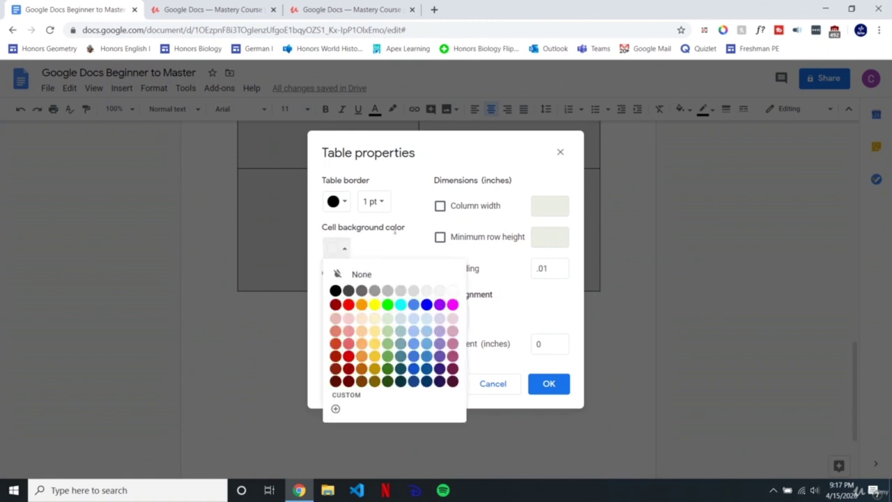
left_click(382, 239)
left_click(333, 203)
left_click(347, 202)
Step: Apply a 6 pt table border, then undo it to restore thin borders
left_click(380, 201)
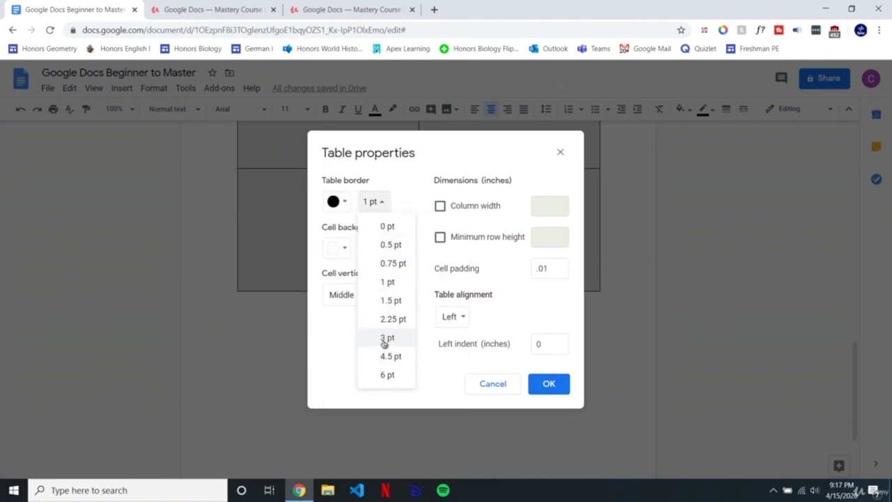
left_click(391, 376)
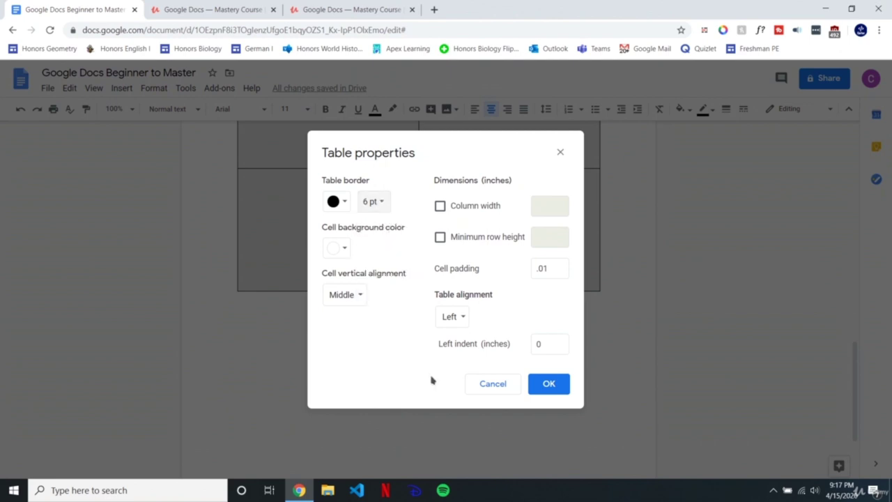
left_click(538, 382)
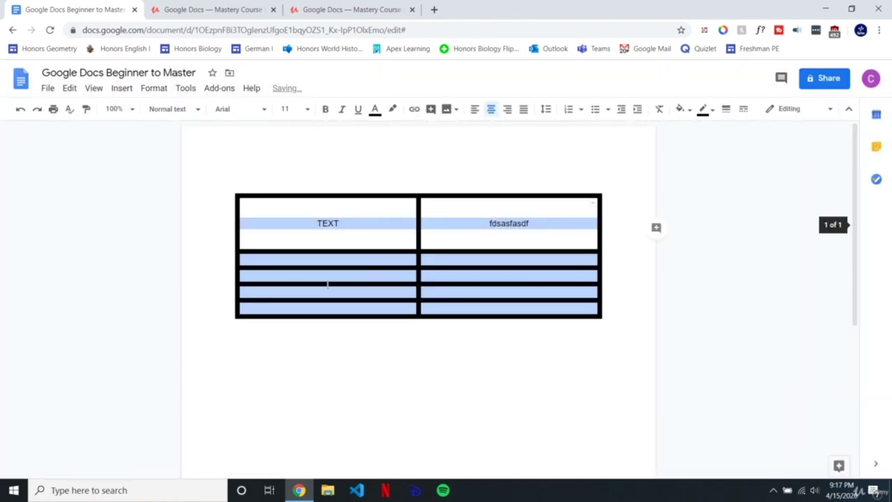
left_click(353, 258)
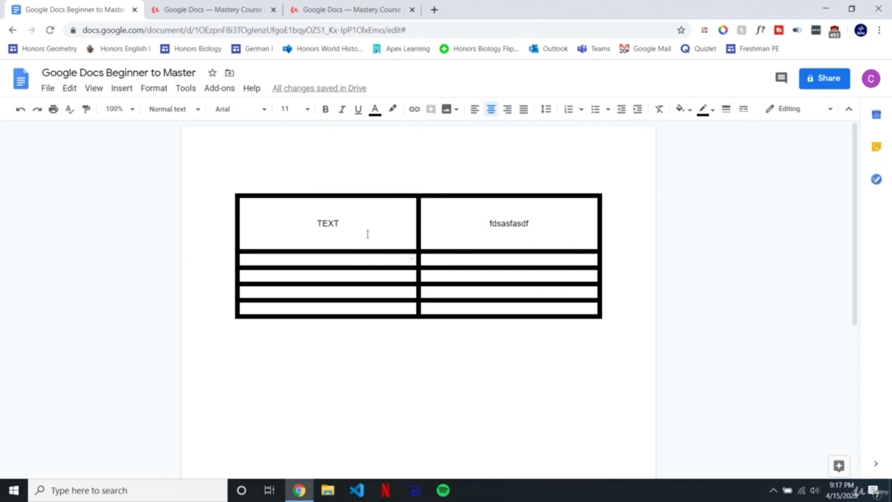
key("ctrl+z")
scroll(365, 309, "down", 3)
scroll(404, 277, "up", 5)
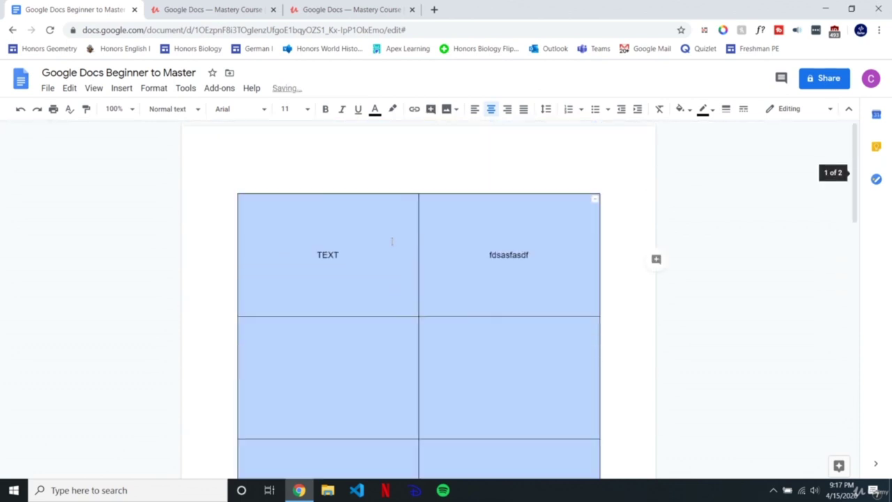
Step: Change the table's cell padding to .01 in Table properties
right_click(392, 241)
scroll(470, 430, "down", 1)
left_click(460, 400)
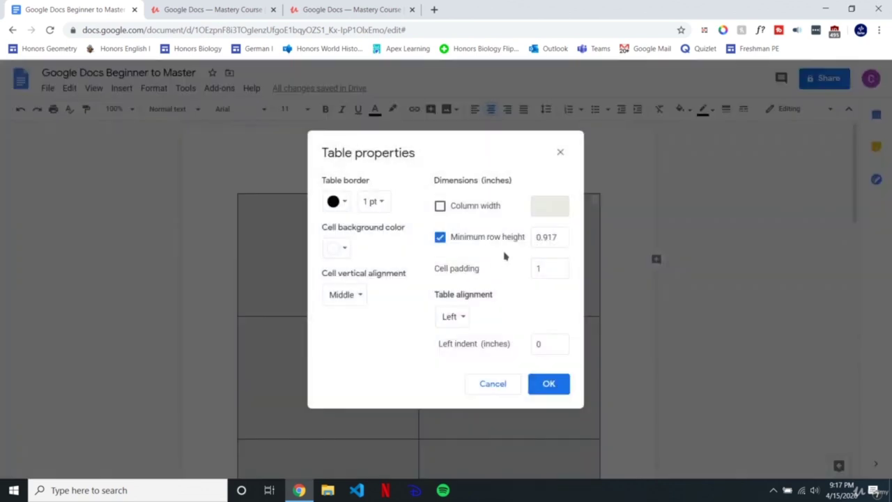
double_click(551, 269)
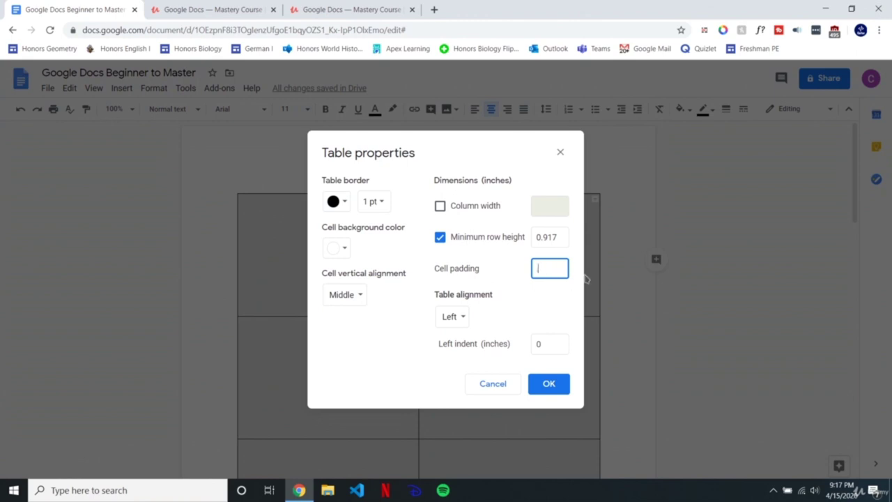
left_click(548, 384)
left_click(444, 250)
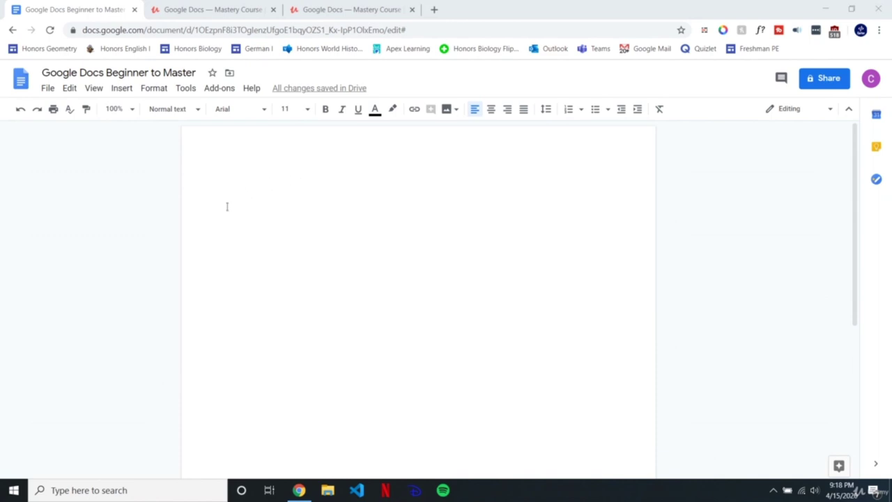
Step: Place the caret in the empty document and start a new drawing via Insert > Drawing > New
left_click(272, 205)
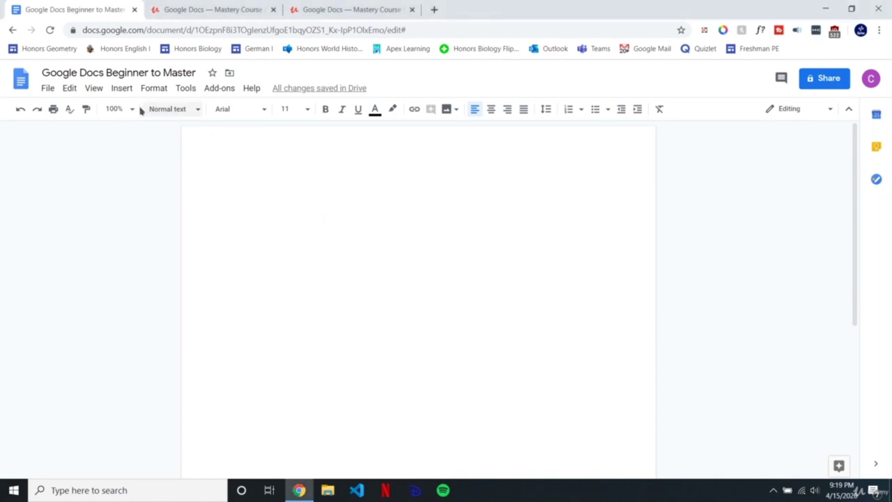
left_click(122, 89)
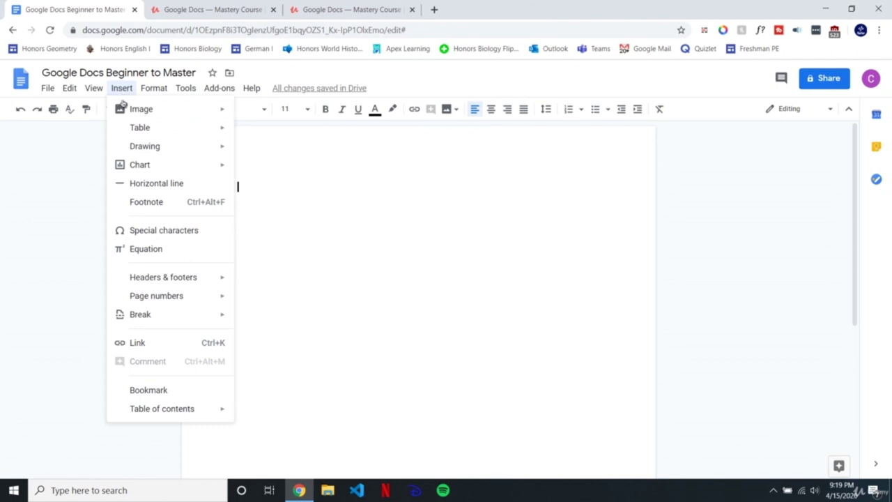
mouse_move(126, 145)
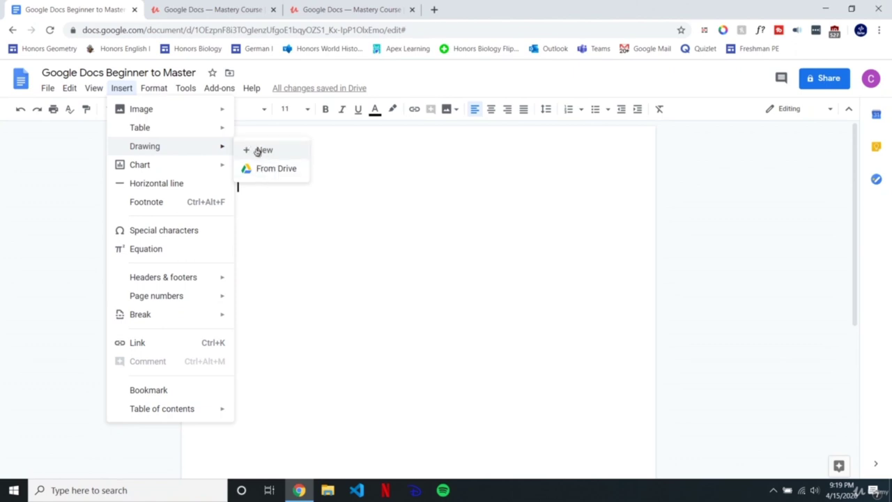
left_click(258, 151)
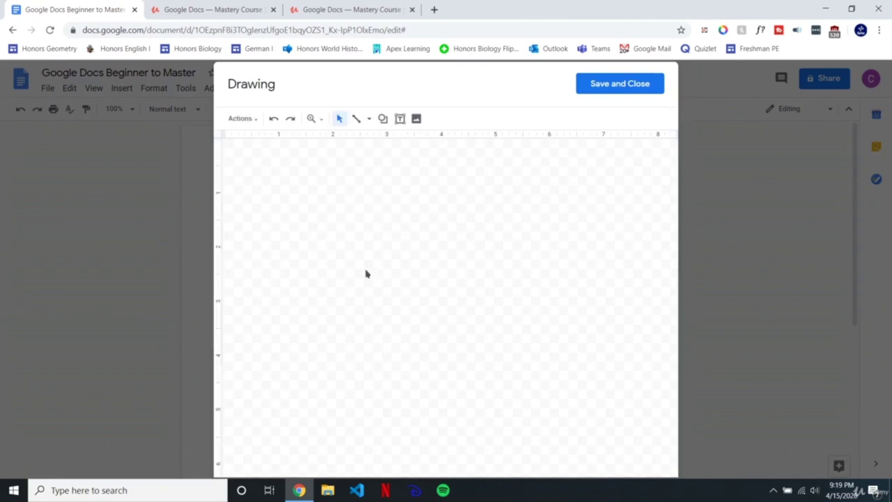
Step: Draw a large explosion callout starburst across the middle of the drawing canvas
left_click(383, 118)
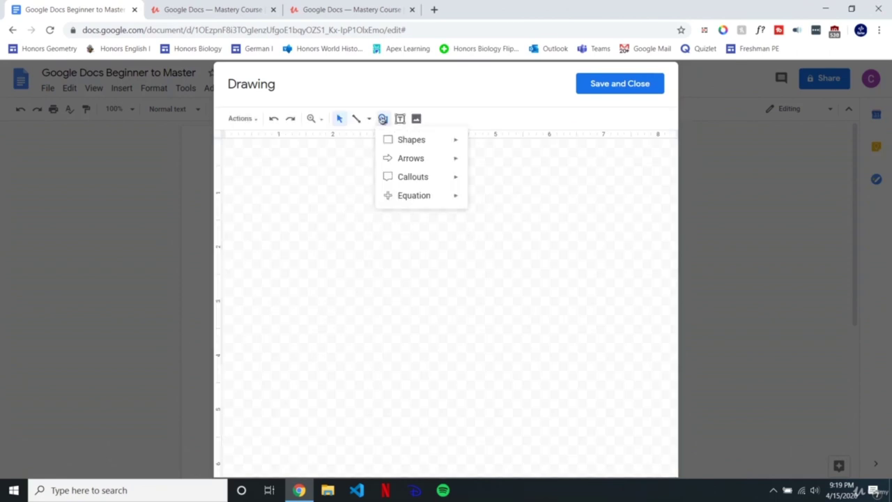
mouse_move(399, 177)
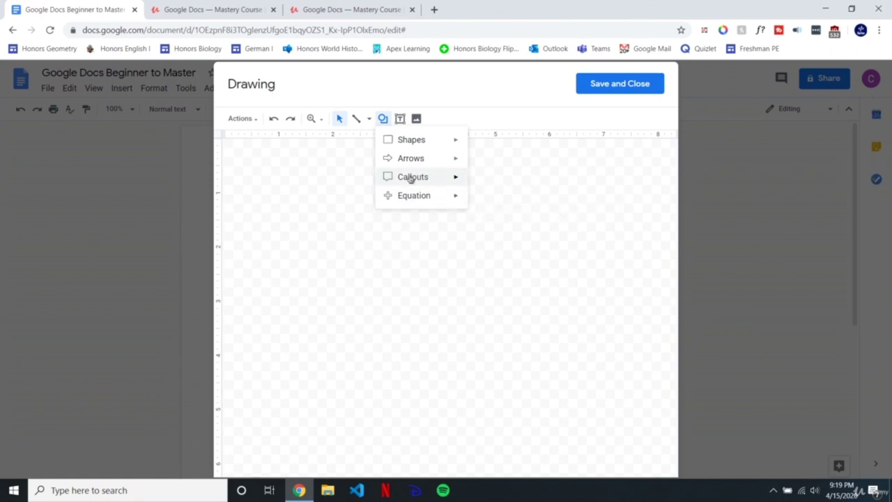
left_click(481, 182)
left_click_drag(315, 212, 588, 424)
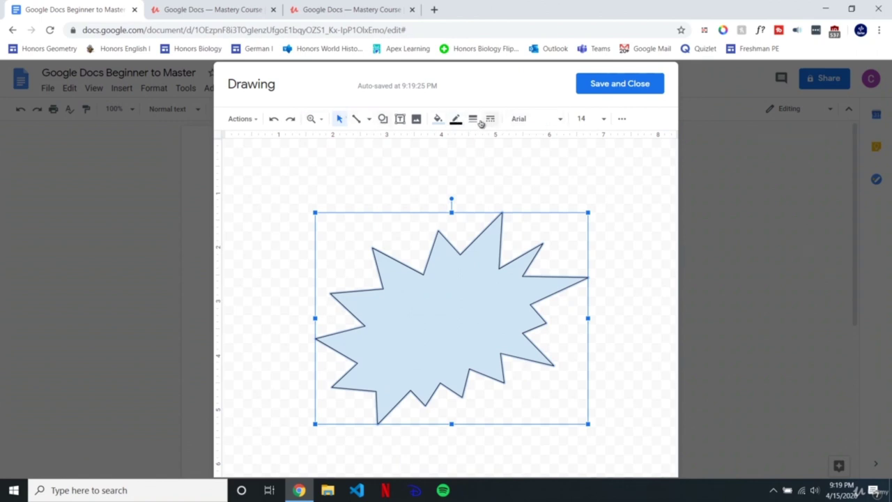
Step: Add an empty text box inside the starburst shape
left_click(240, 119)
left_click(240, 119)
left_click(373, 155)
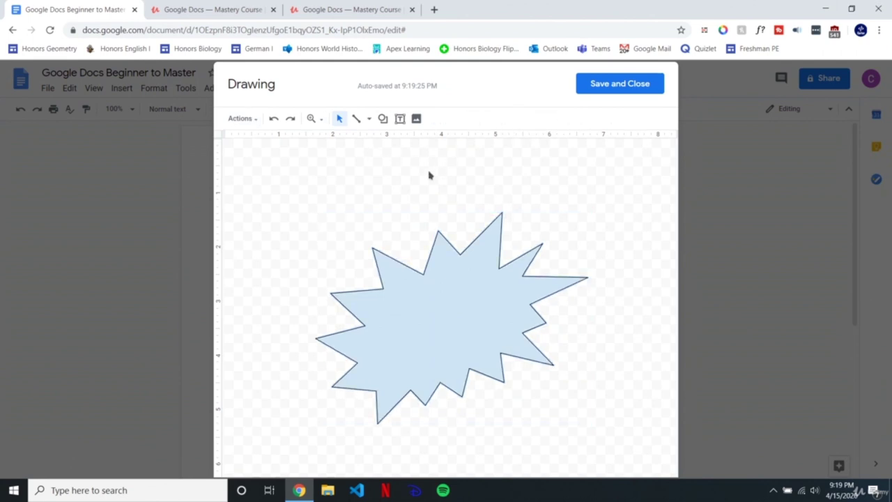
left_click(435, 297)
left_click(404, 171)
left_click(400, 118)
left_click_drag(423, 312, 514, 372)
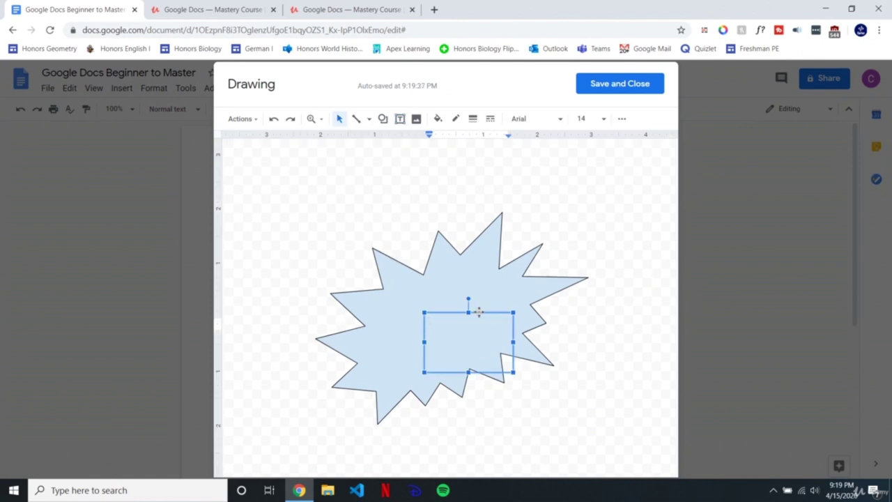
Step: Type POW! in the text box and set it to Impact, size 29
type("POW!")
key("ctrl+a")
left_click(530, 119)
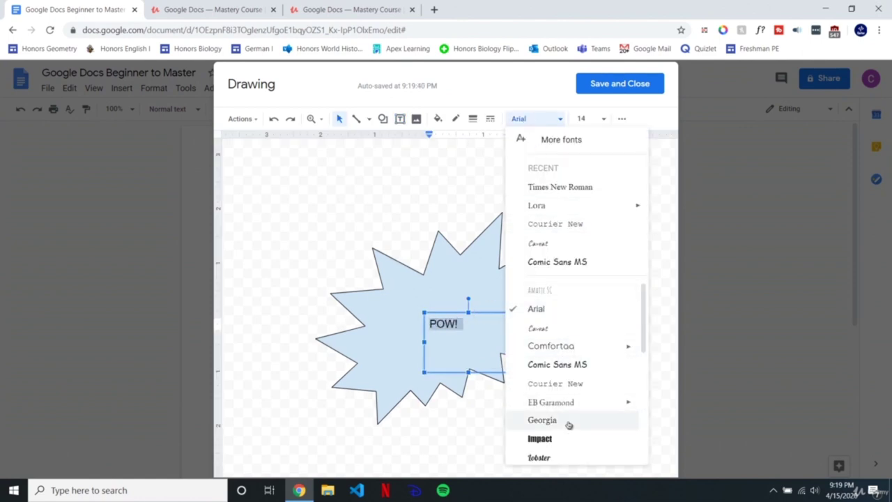
left_click(569, 439)
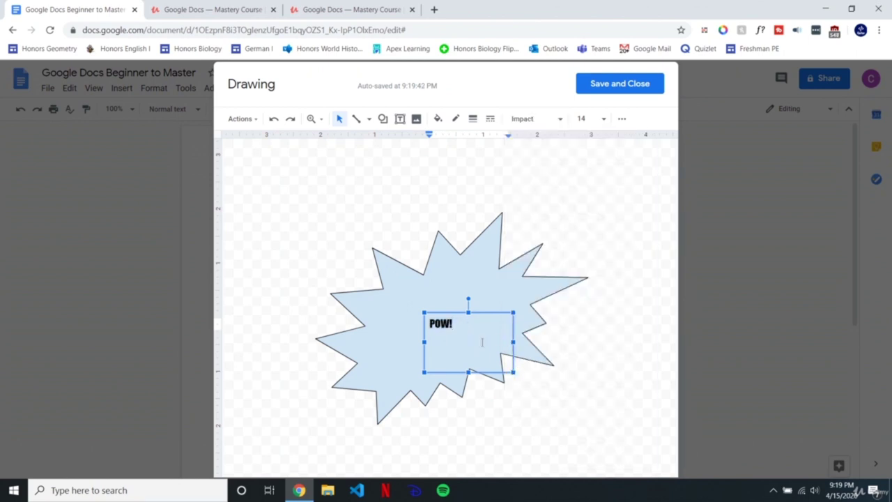
left_click(601, 117)
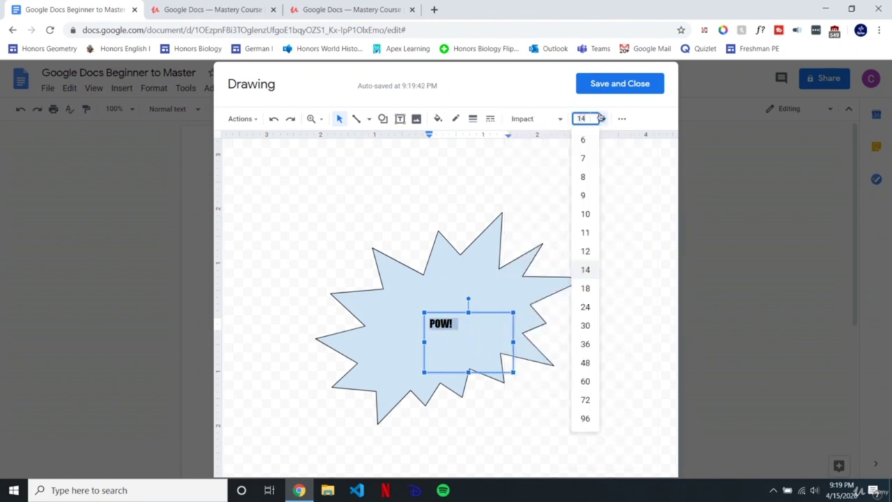
type("29")
key("Return")
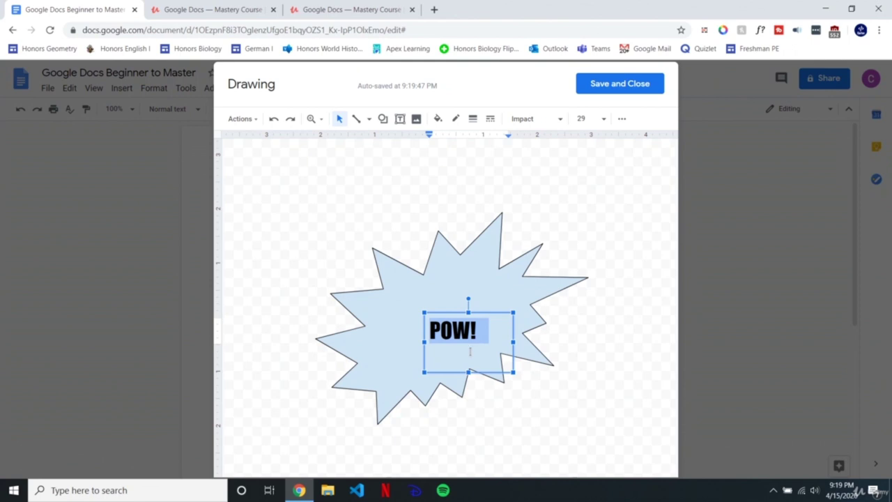
Step: Centre POW! within the starburst and save the drawing into the document
left_click_drag(448, 313, 430, 300)
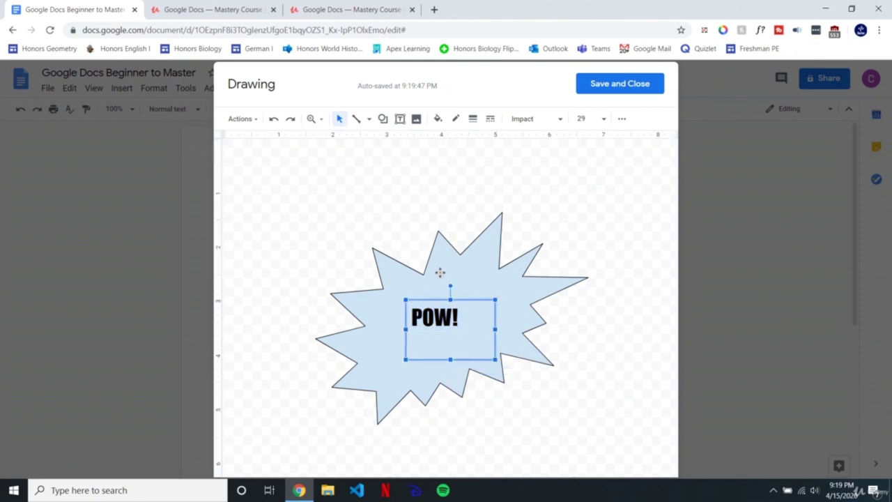
left_click(594, 205)
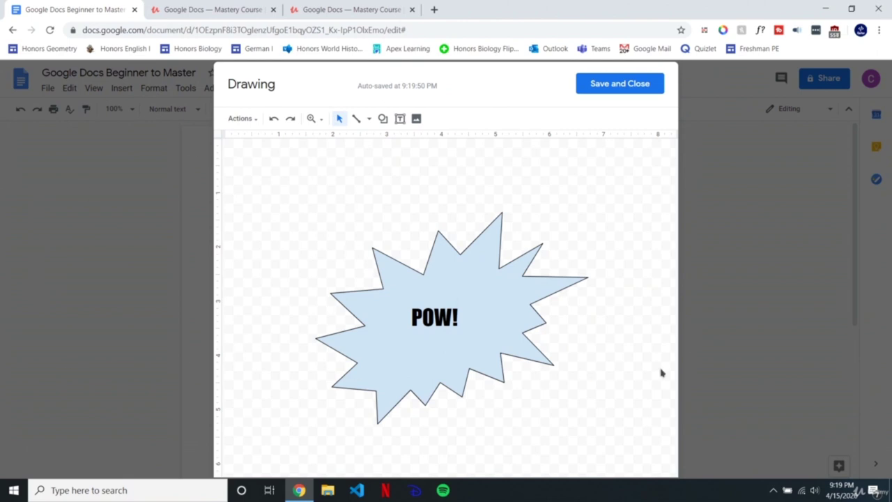
left_click(597, 84)
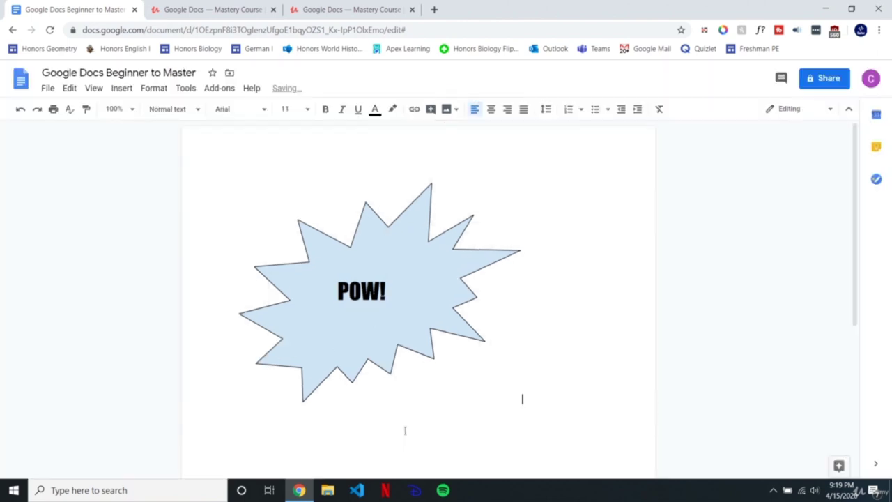
Step: Shrink the POW! drawing from its corner, undo it, and check the drawing's more-options menu
left_click(357, 302)
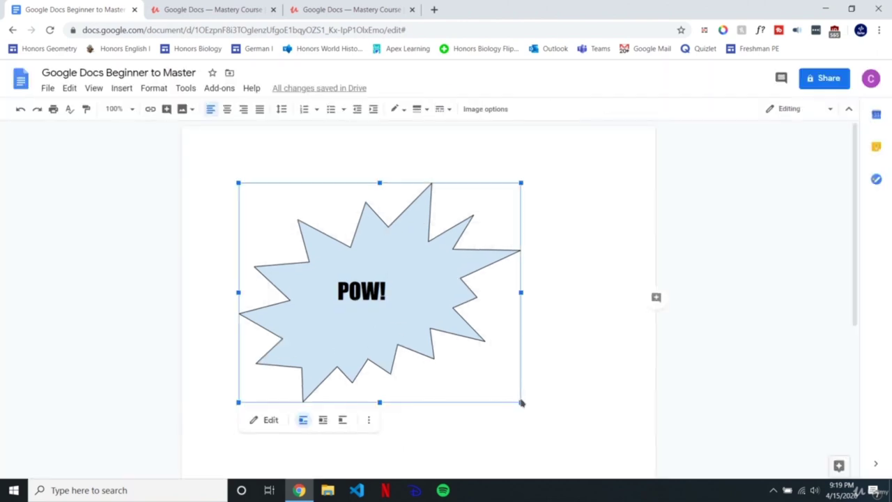
mouse_move(521, 402)
left_mouse_down()
mouse_move(450, 331)
mouse_move(413, 317)
left_mouse_up()
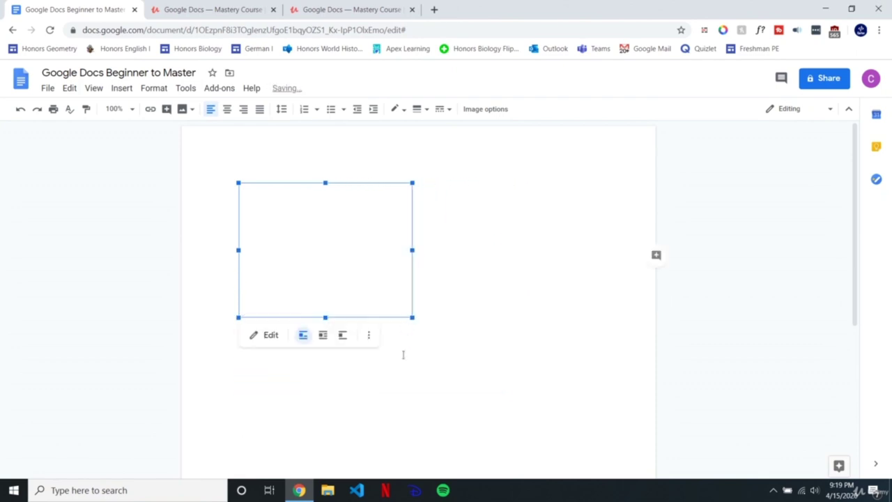
key("ctrl+z")
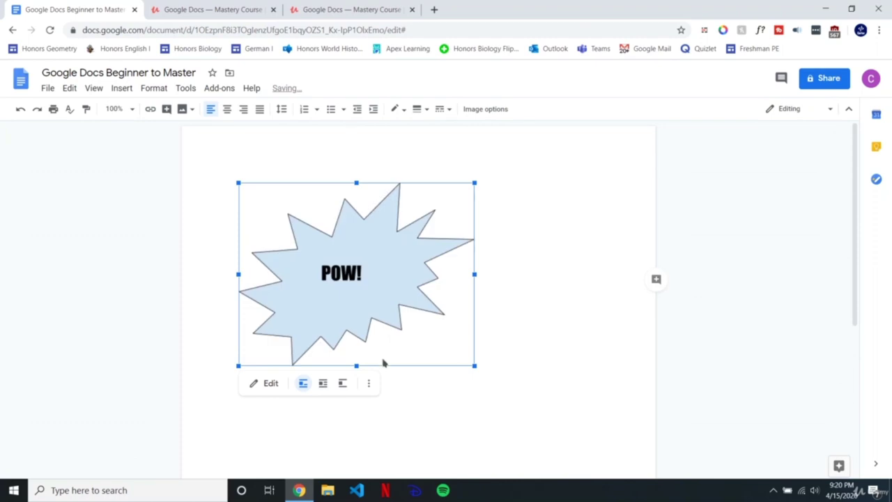
left_click(369, 383)
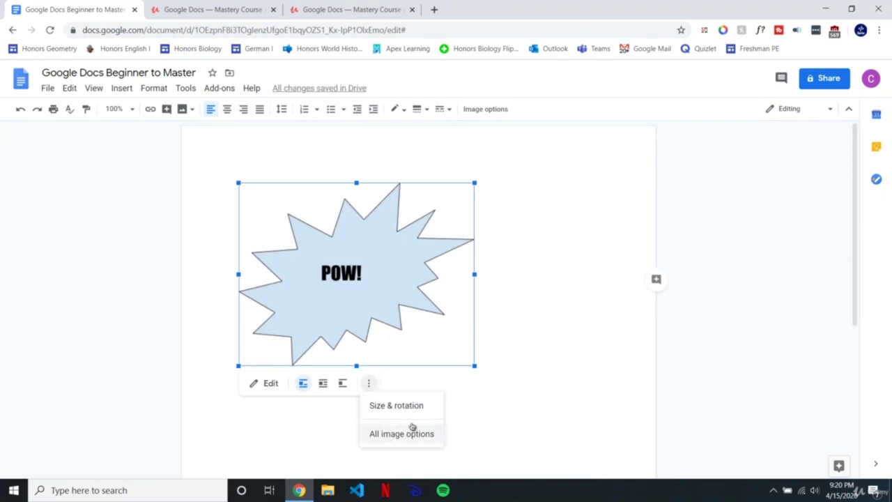
left_click(476, 363)
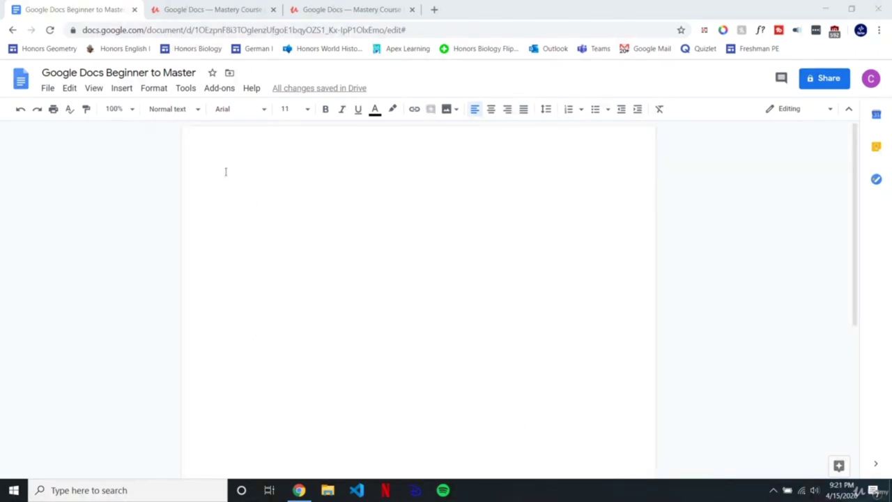
left_click(124, 90)
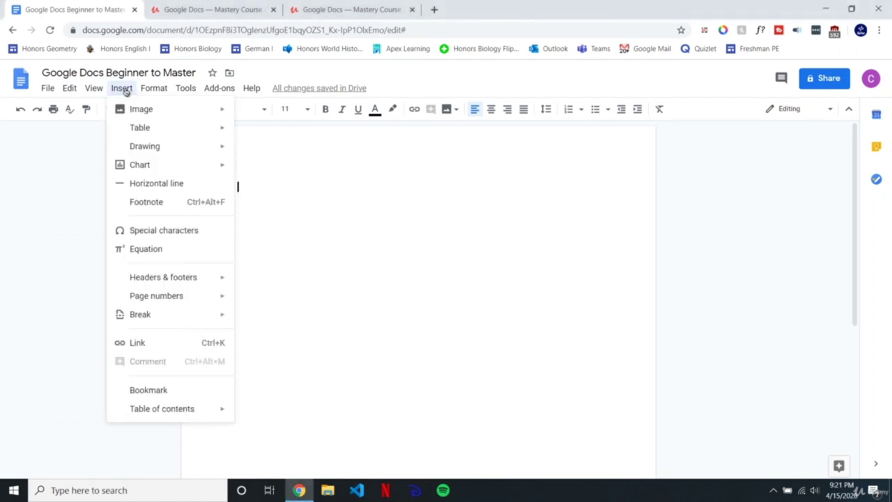
Step: Insert a Points scored column chart and open its source from the linked chart options
mouse_move(135, 165)
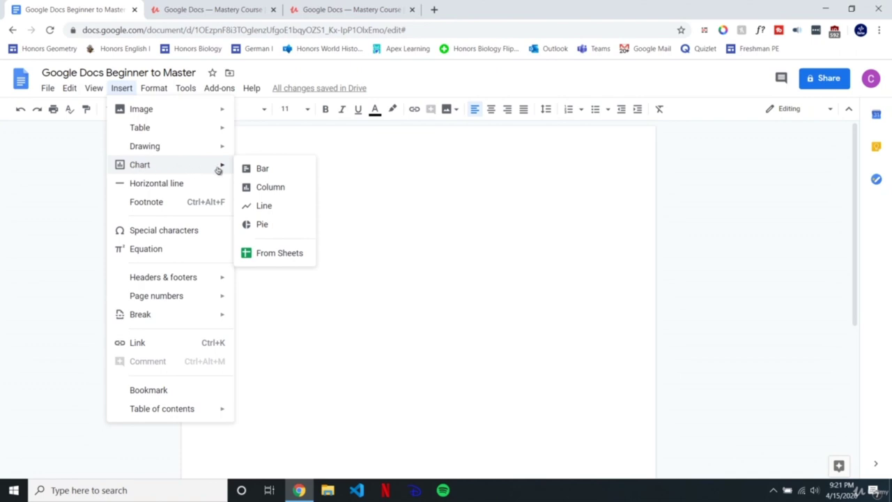
left_click(252, 188)
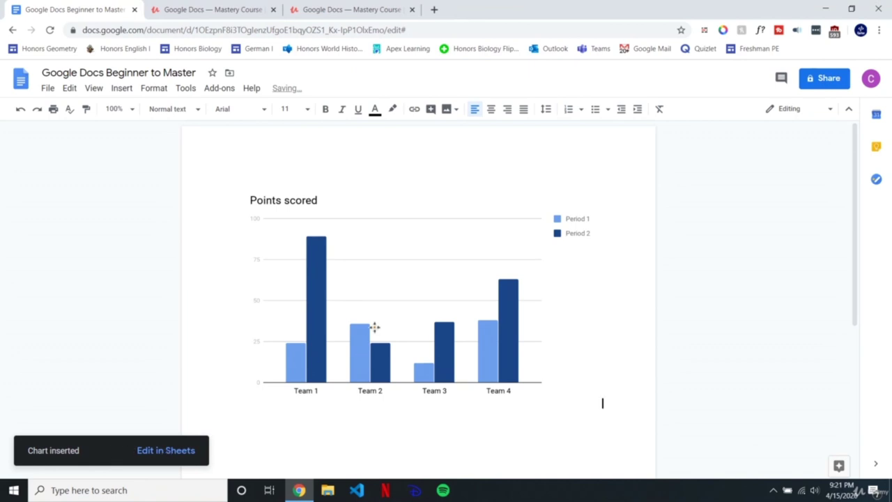
left_click(424, 315)
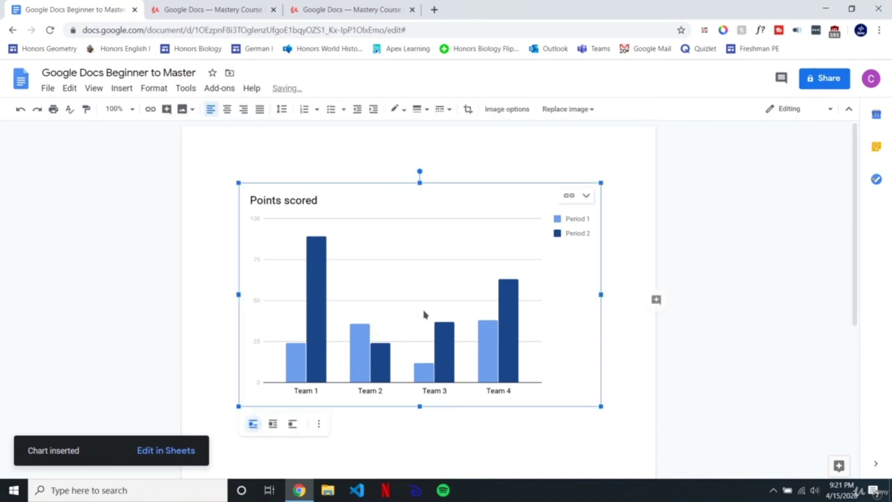
left_click(586, 197)
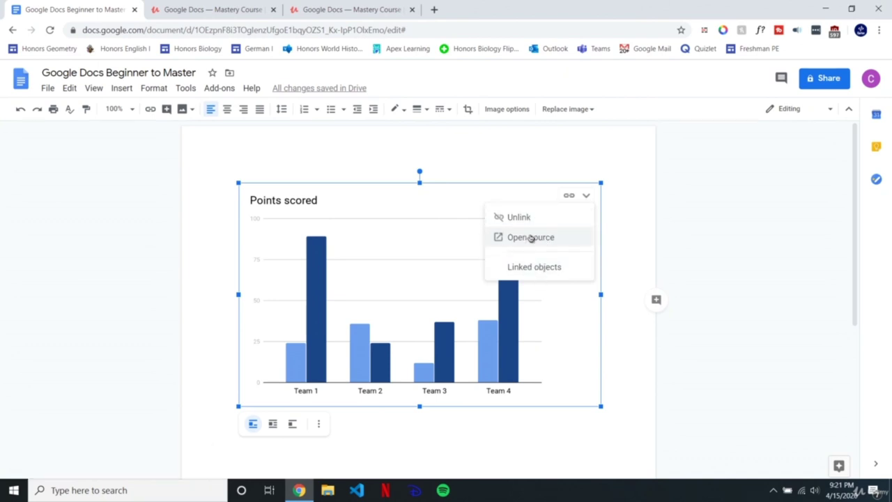
left_click(531, 238)
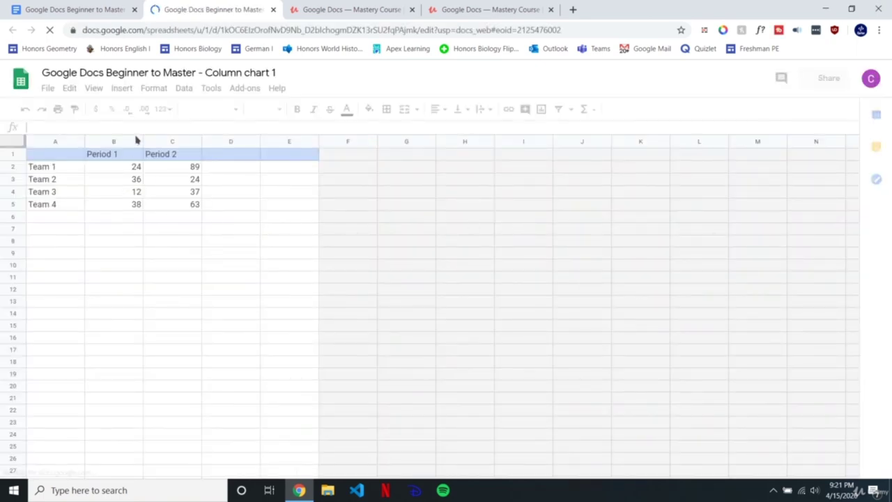
Step: Bring up the Column chart 1 sheet, dismiss the tip, and view the Team 1–4 scores from row 1
left_click(78, 8)
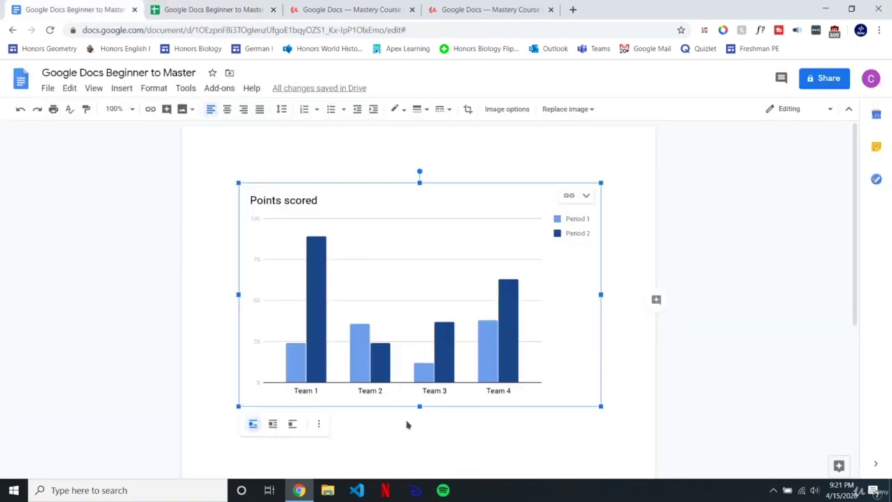
left_click(219, 6)
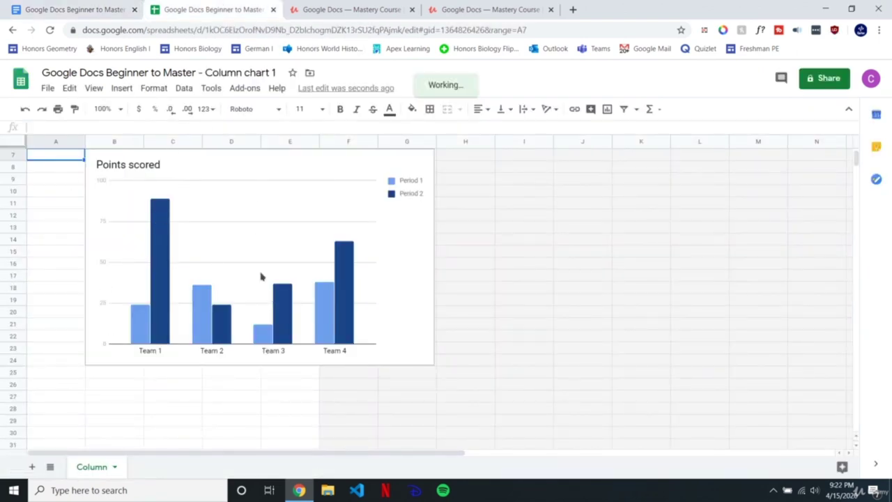
left_click(89, 5)
left_click(204, 10)
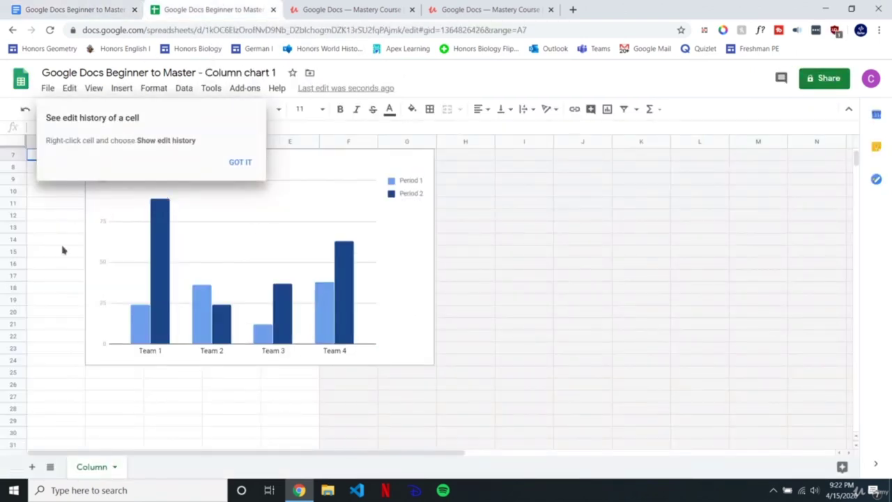
left_click(247, 163)
left_click(94, 7)
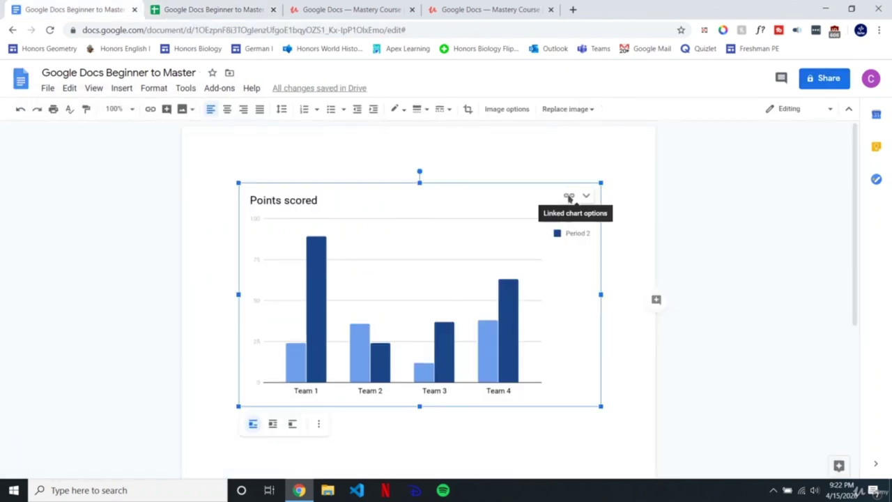
left_click(201, 10)
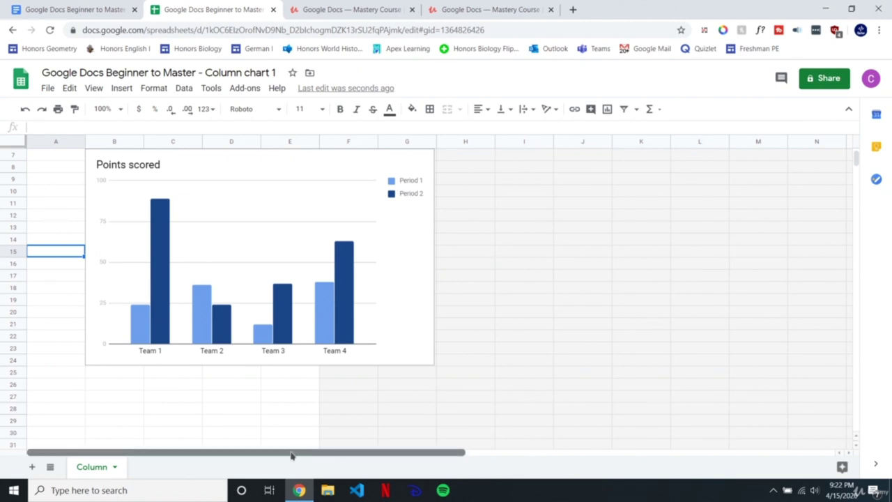
scroll(856, 159, "up", 2)
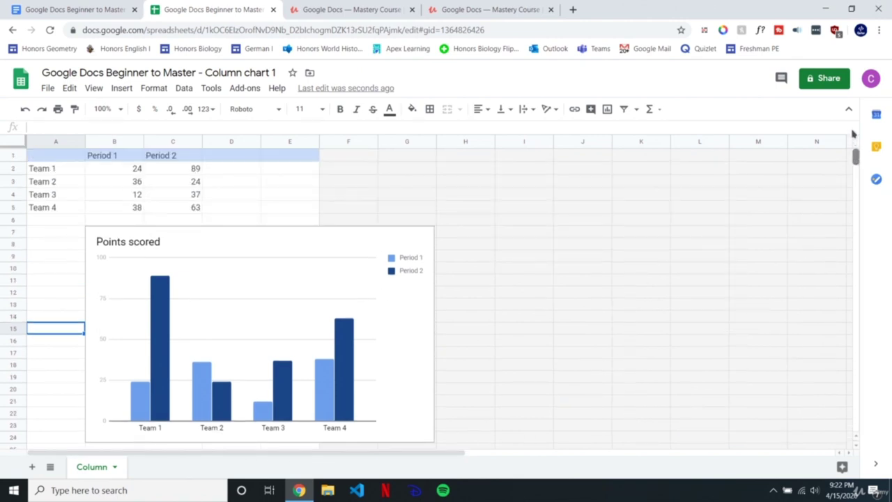
left_click(167, 174)
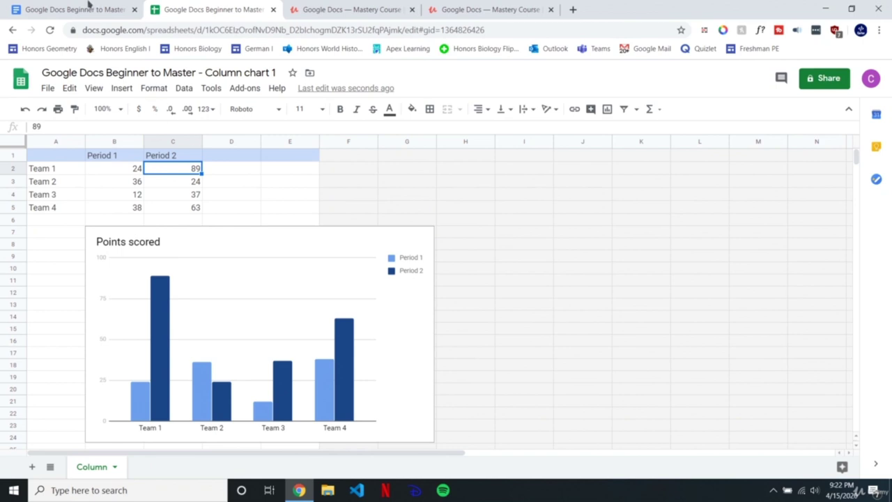
left_click(90, 7)
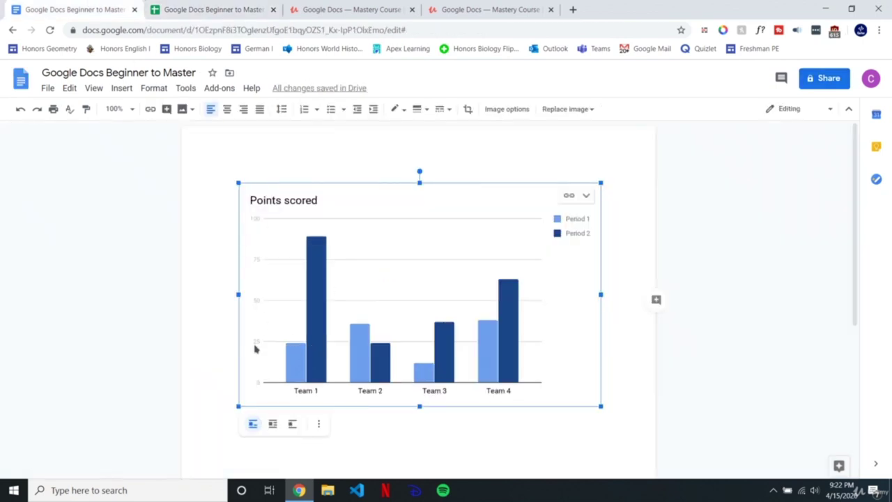
left_click(191, 9)
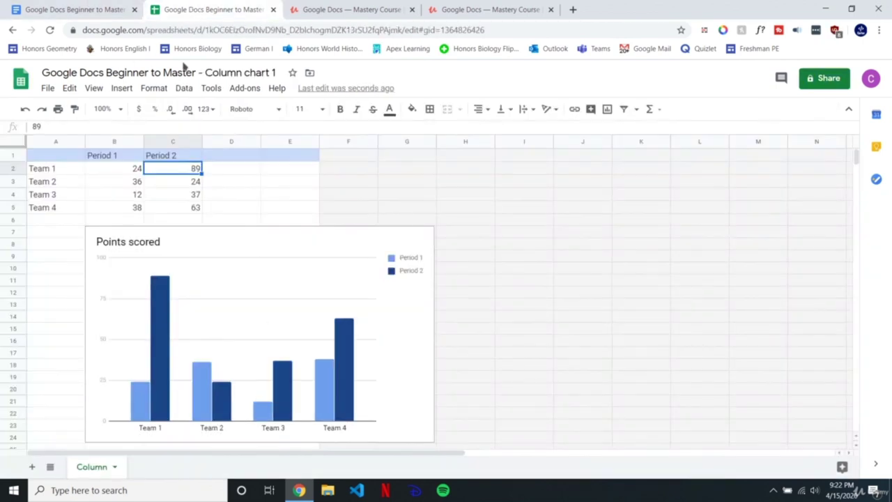
left_click(117, 172)
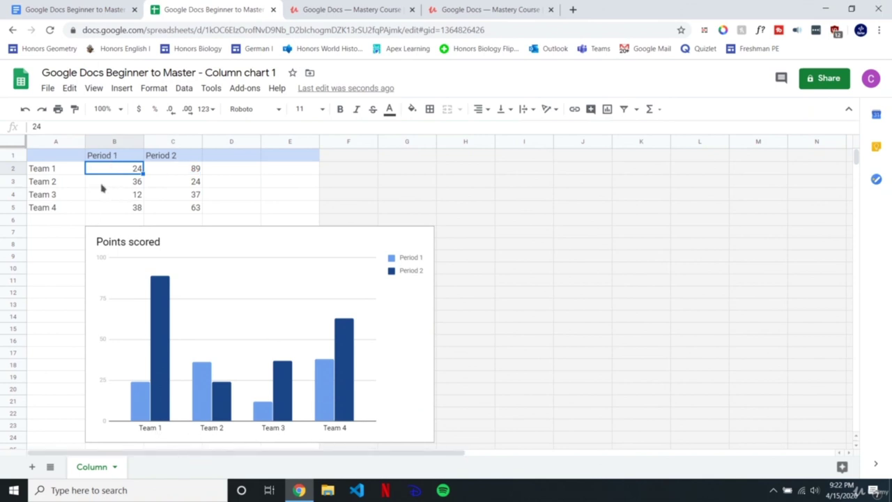
Step: Rename A2 to Carter and A3 to ter in the source sheet
left_click(63, 171)
type("Car")
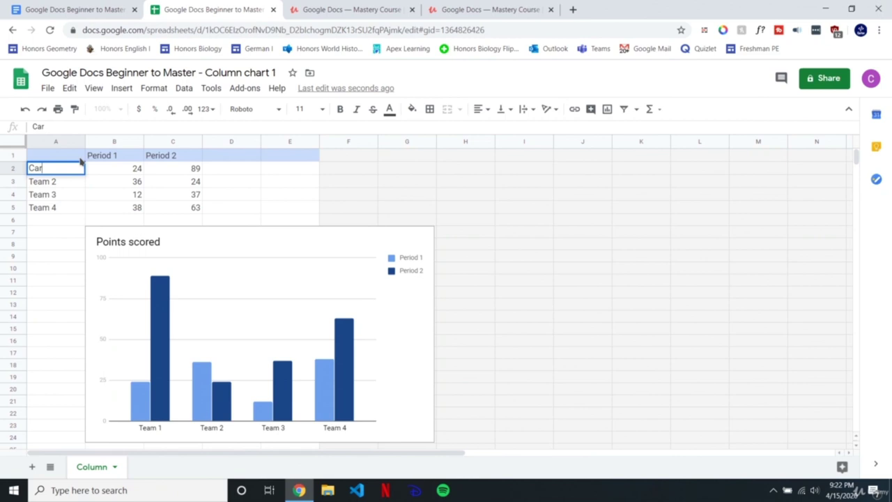
key("Return")
type("ter")
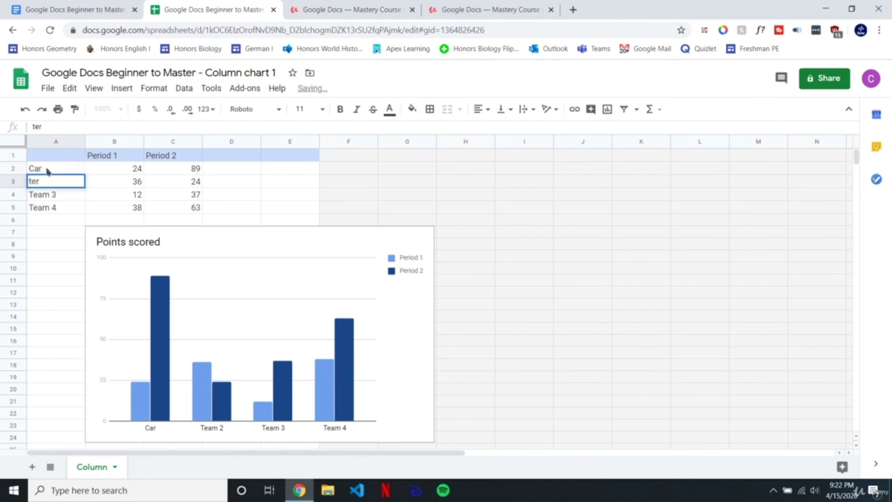
left_click(54, 169)
double_click(71, 167)
type("ter")
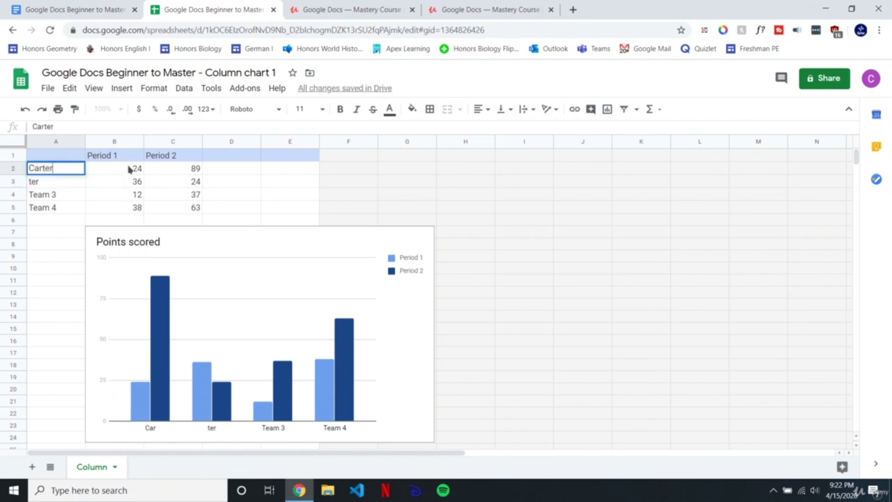
key("Tab")
Step: Change headers to Points and Games, Carter's values to 100 and 1, then reload the document
left_click(119, 155)
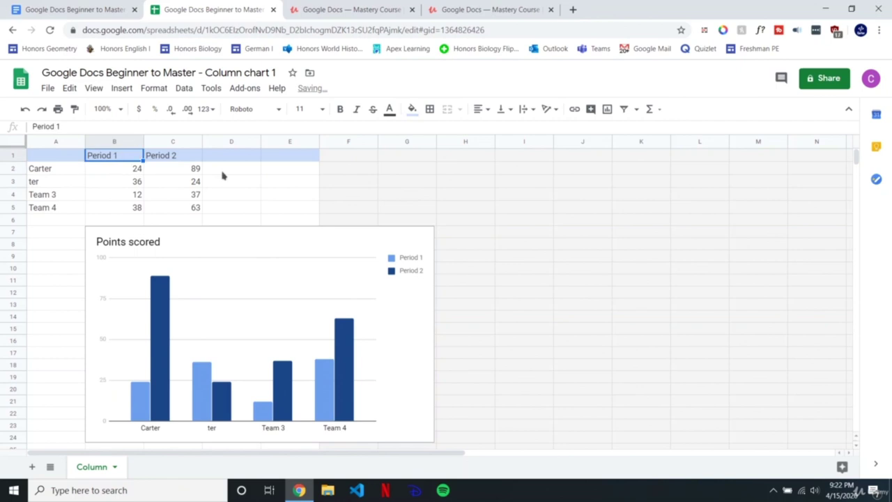
type("Points")
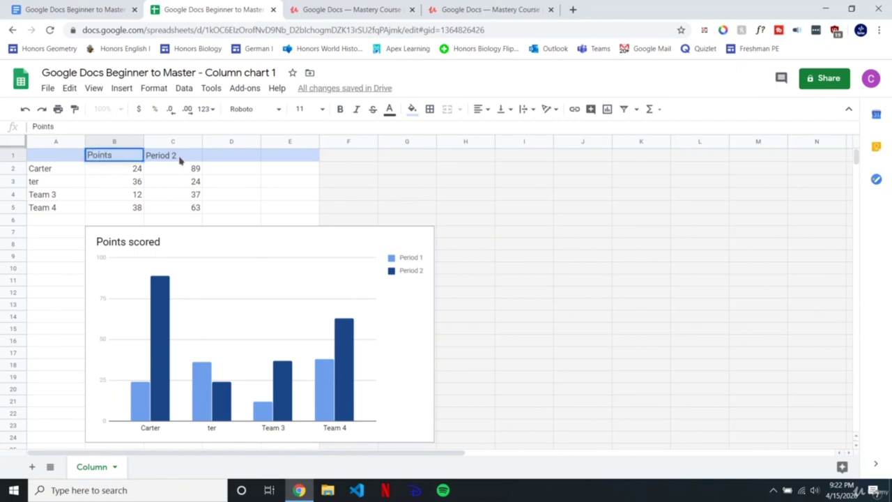
key("Tab")
type("Game")
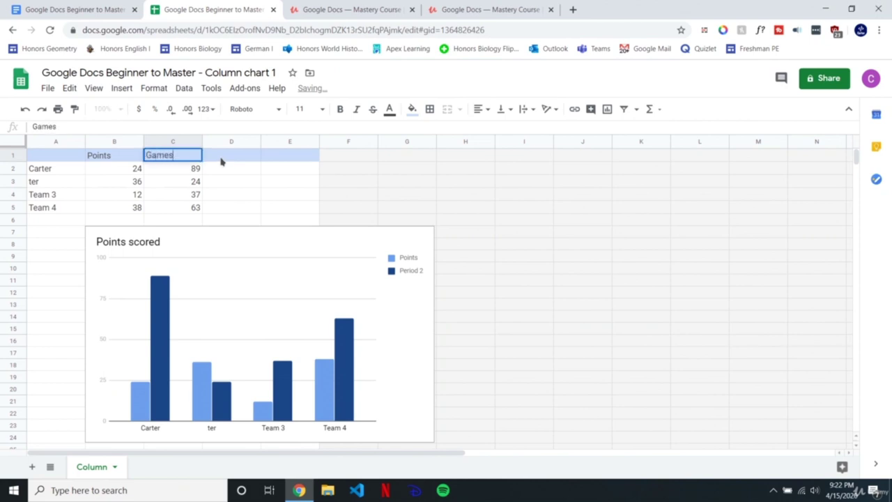
left_click(131, 169)
type("100")
left_click(180, 173)
type("1")
left_click(457, 198)
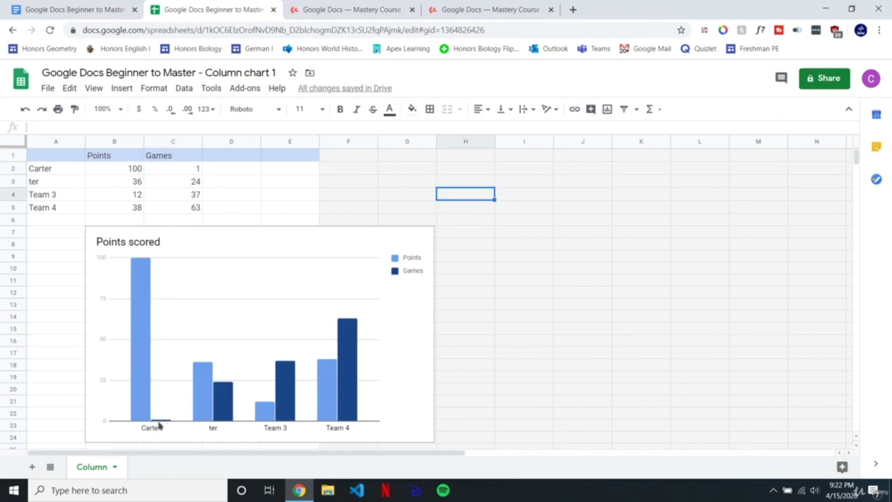
left_click(50, 7)
left_click(50, 30)
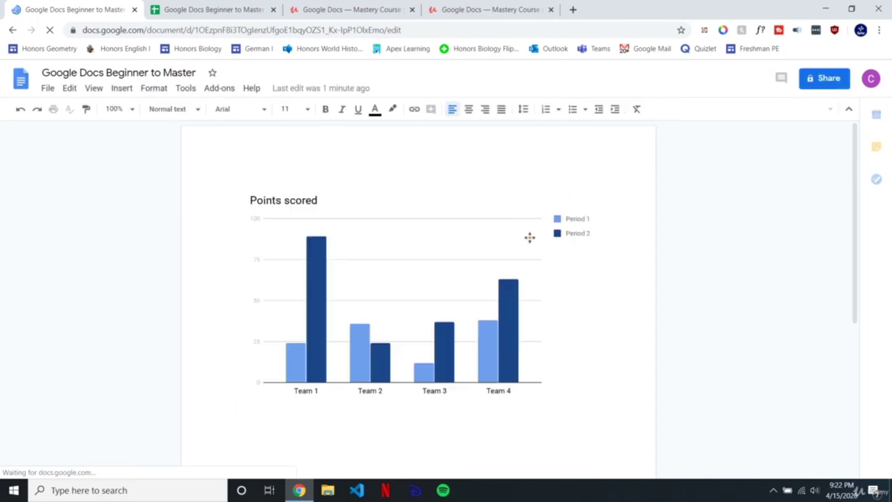
Step: Set Carter's Games cell C2 to 5 and update the linked chart in the document
left_click(516, 235)
left_click(212, 9)
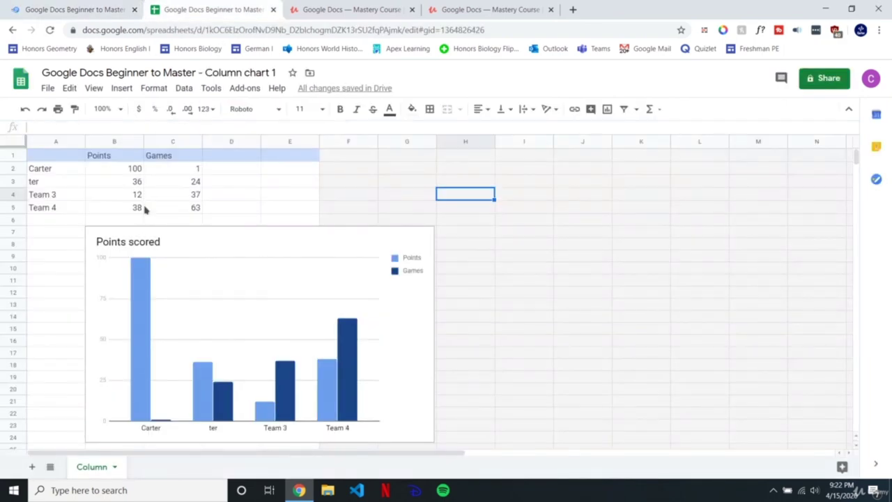
left_click(188, 168)
type("5")
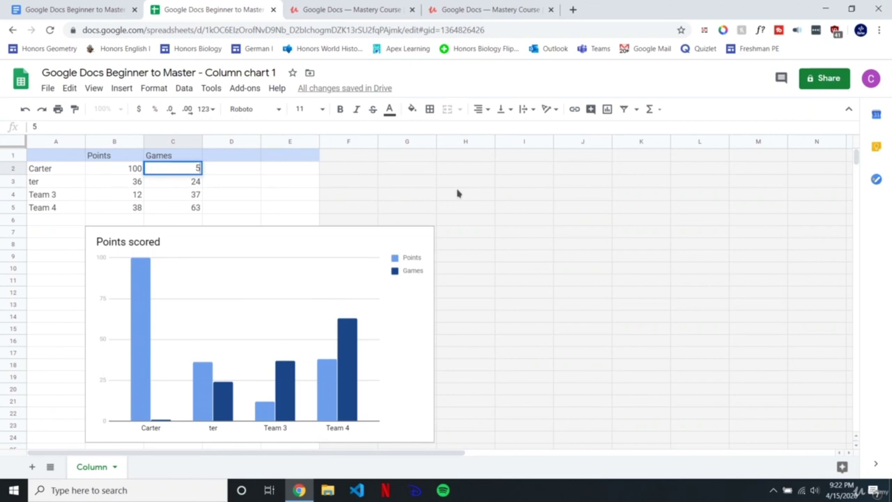
left_click(456, 194)
left_click(75, 9)
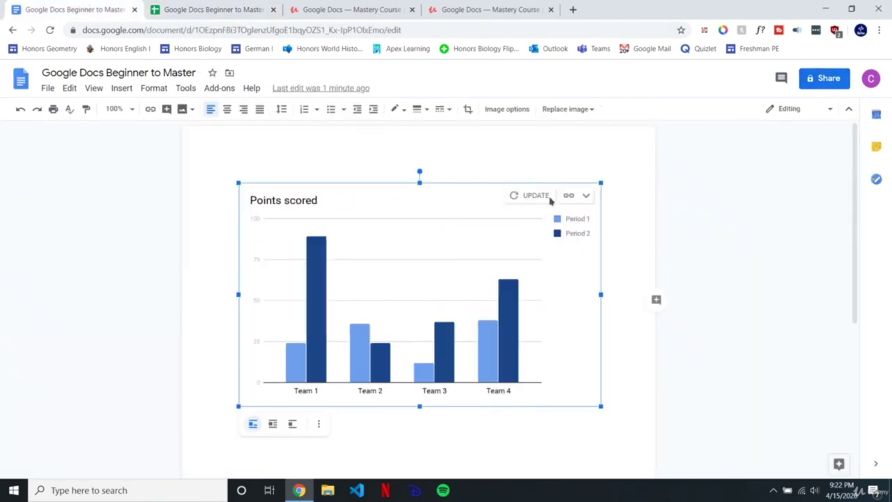
left_click(533, 196)
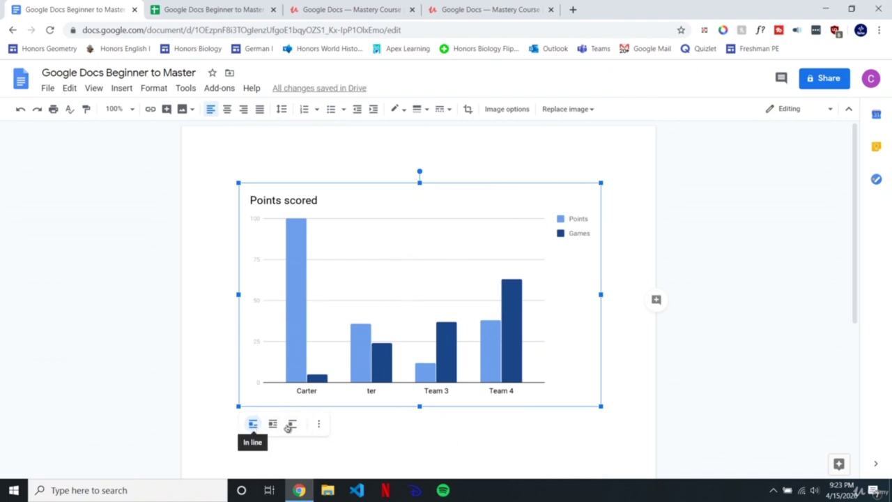
Step: Inspect the chart's Size & Rotation, Text Wrapping, Recolor and Adjustments options, then close the panel
right_click(500, 261)
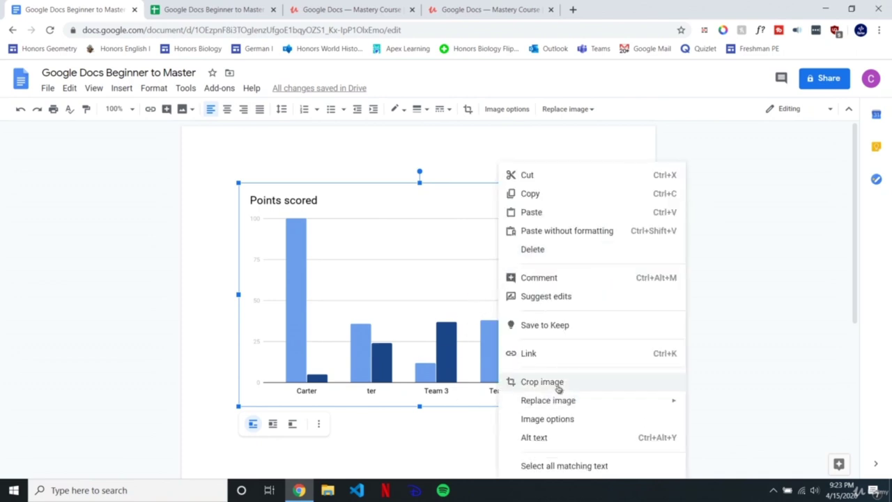
left_click(547, 419)
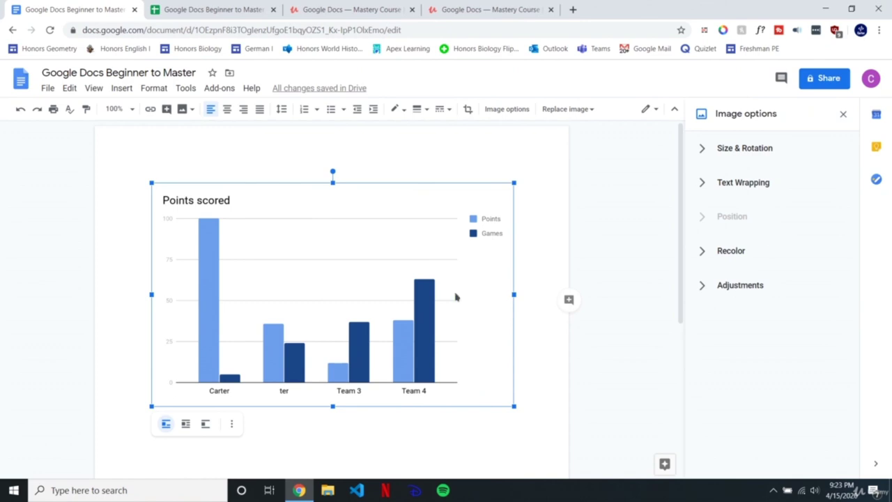
left_click(726, 163)
left_click(741, 385)
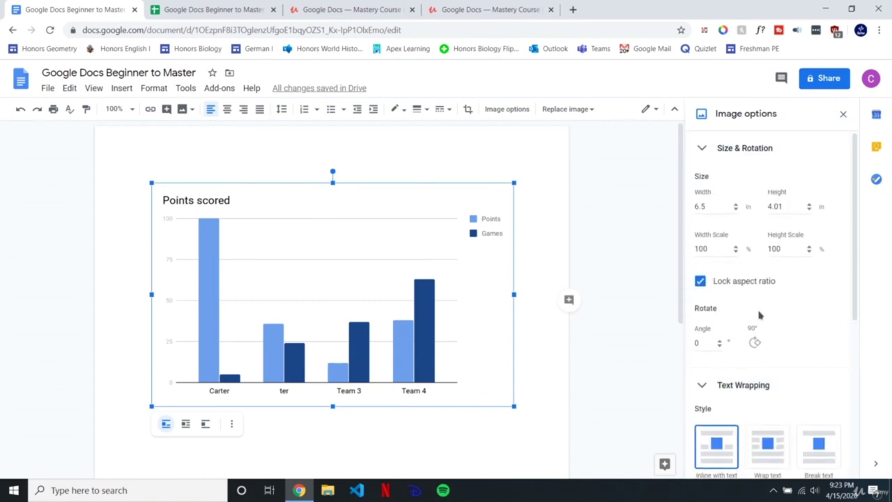
scroll(760, 315, "down", 5)
left_click(733, 426)
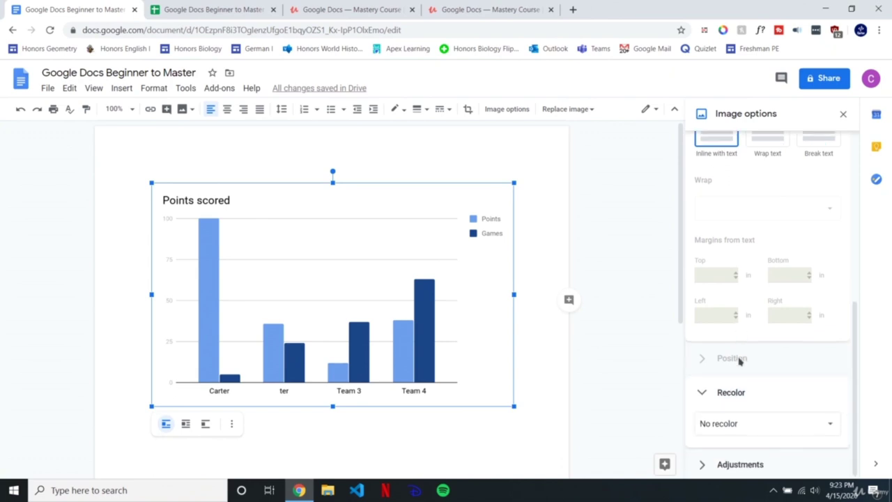
left_click(739, 463)
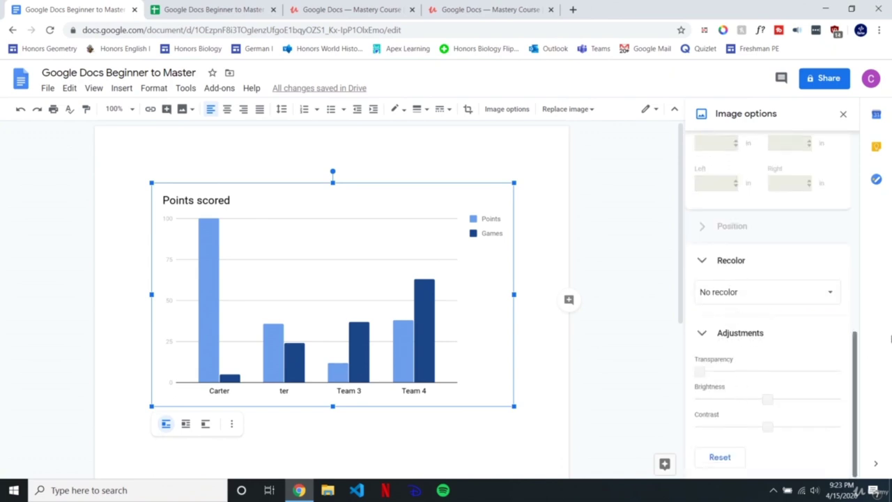
left_click(844, 114)
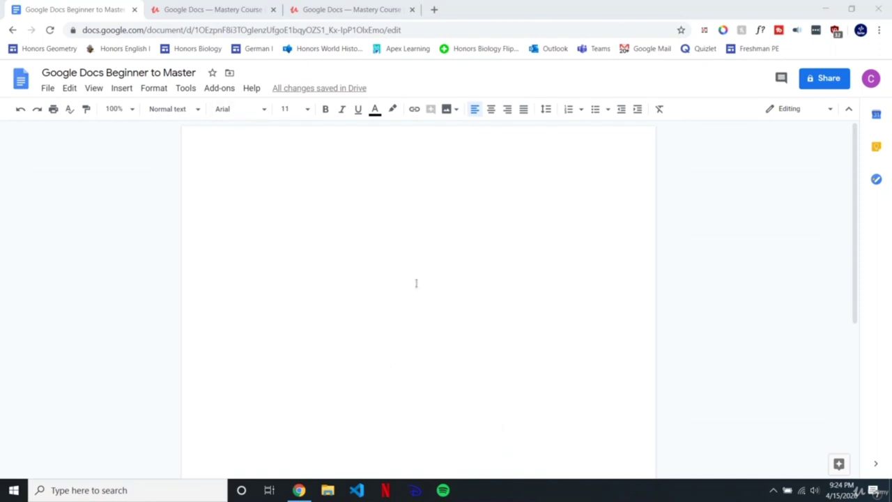
Step: Type the heading 'Amazing Title' in Impact, size 30, and start a new line
left_click(373, 225)
key("ctrl+a")
left_click(231, 108)
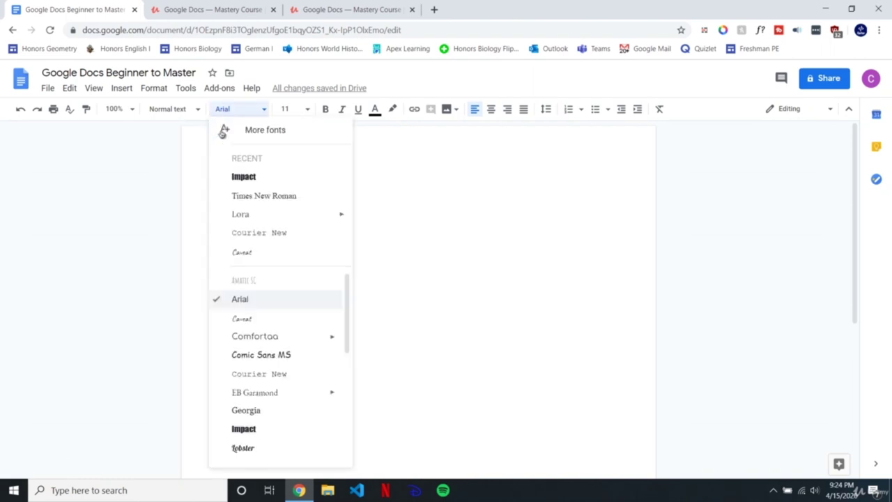
left_click(245, 177)
left_click(291, 109)
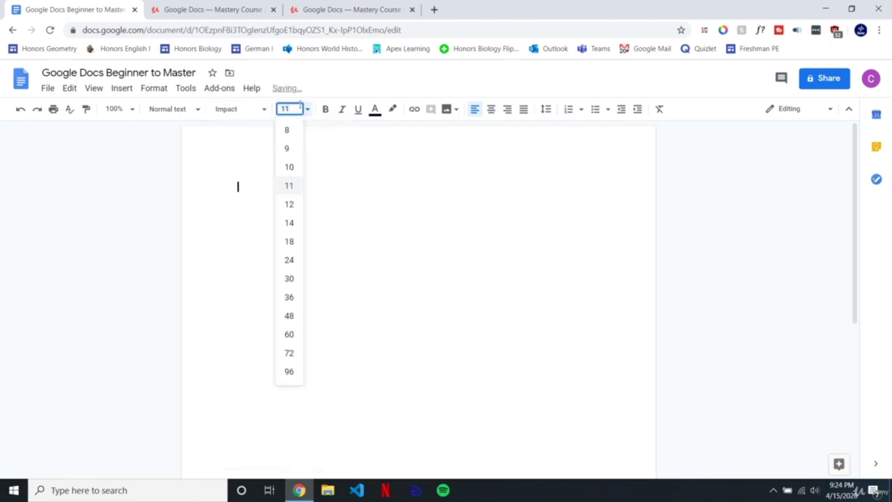
key("BackSpace")
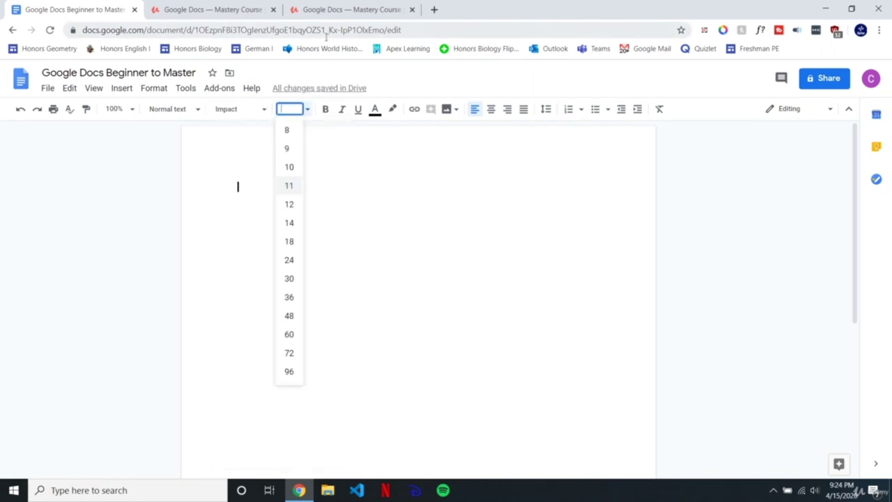
type("30")
key("Return")
type("Amazn")
key("BackSpace")
type("ing ")
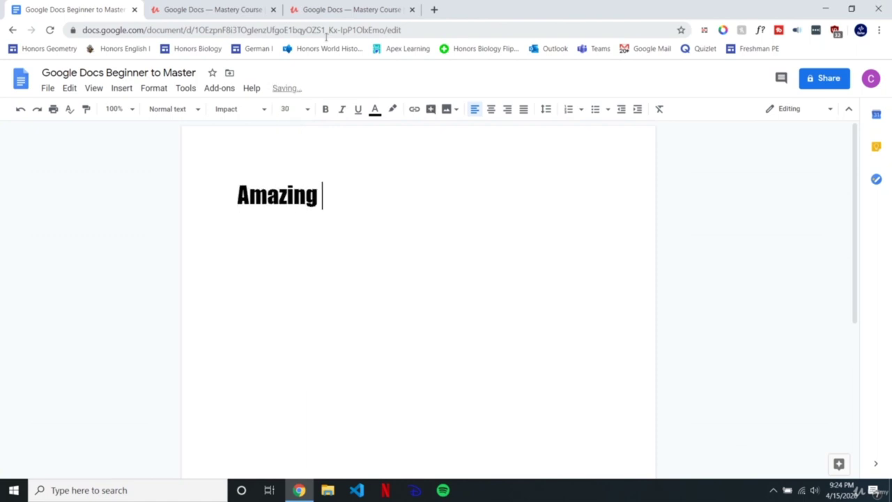
type("Title")
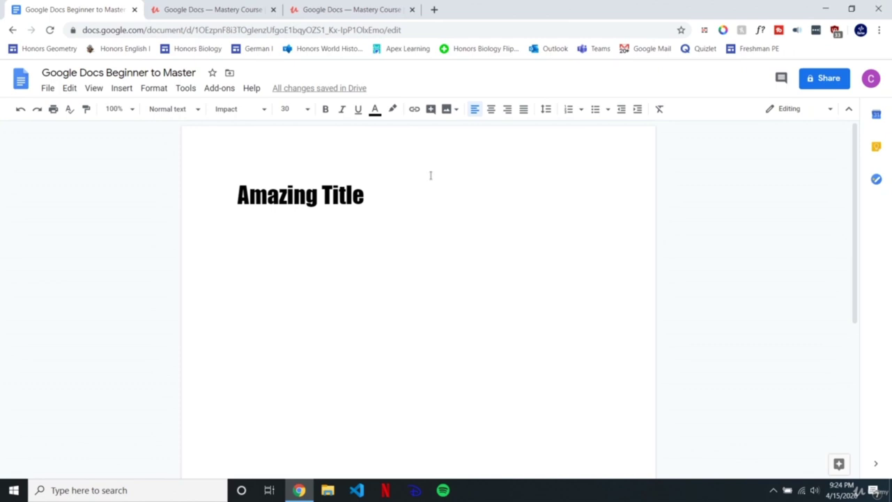
key("Return")
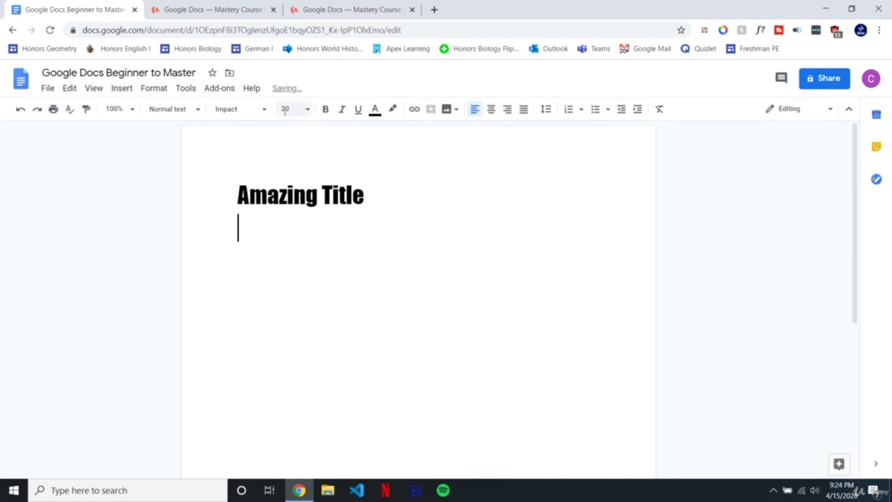
Step: Write 'Amazing content' in Lora beneath the title and set it to size 14
left_click(282, 106)
key("Return")
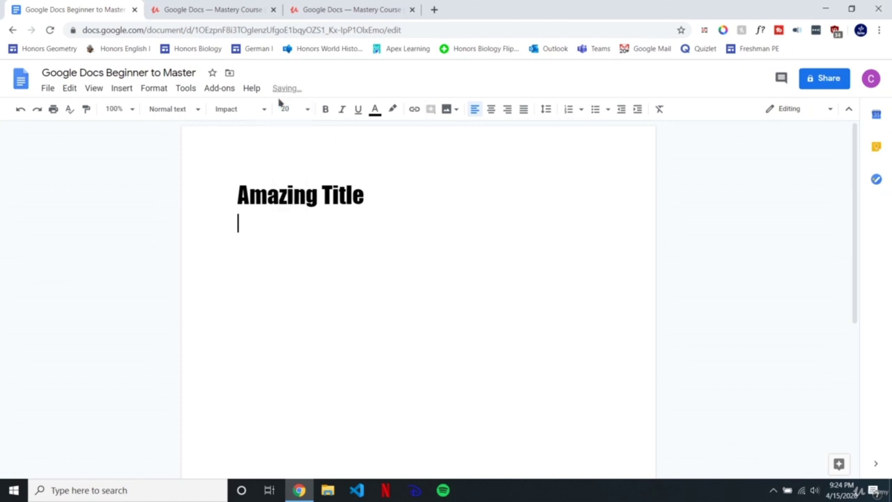
left_click(258, 111)
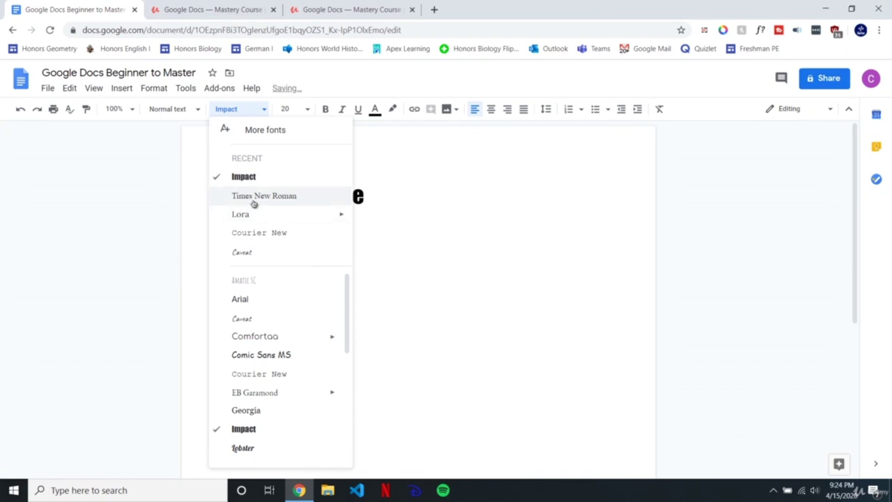
left_click(237, 216)
type("Amazing content")
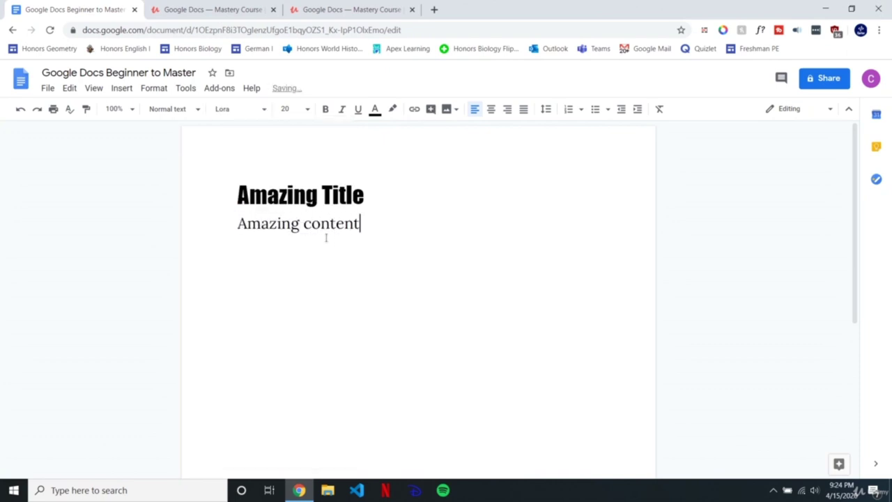
left_click_drag(400, 228, 235, 224)
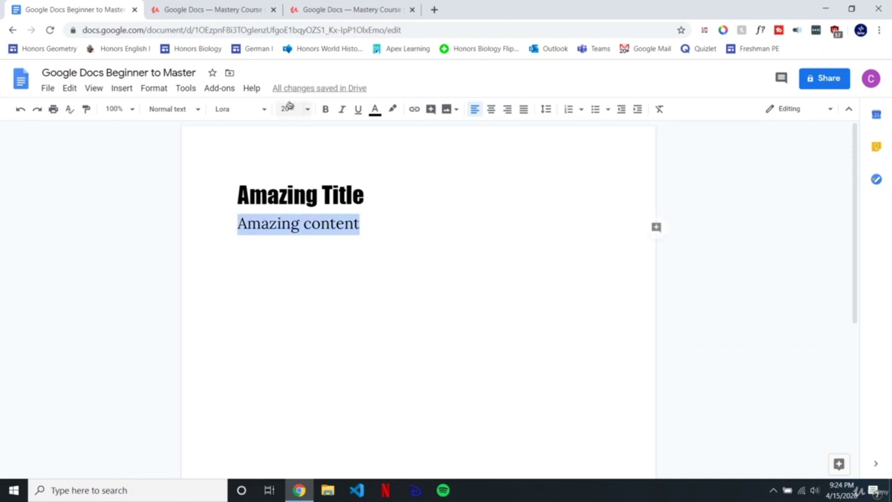
left_click(290, 109)
type("14")
key("Return")
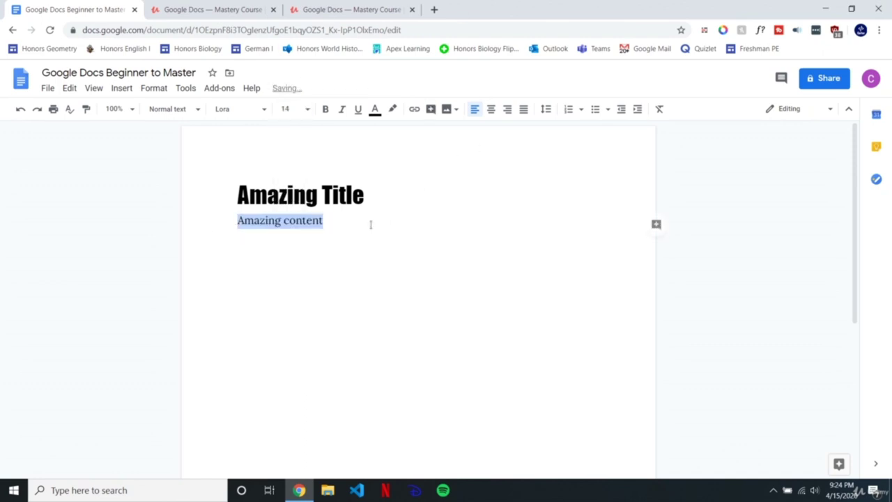
Step: Review the title and content lines, ending with the cursor after Amazing Title
left_click(305, 230)
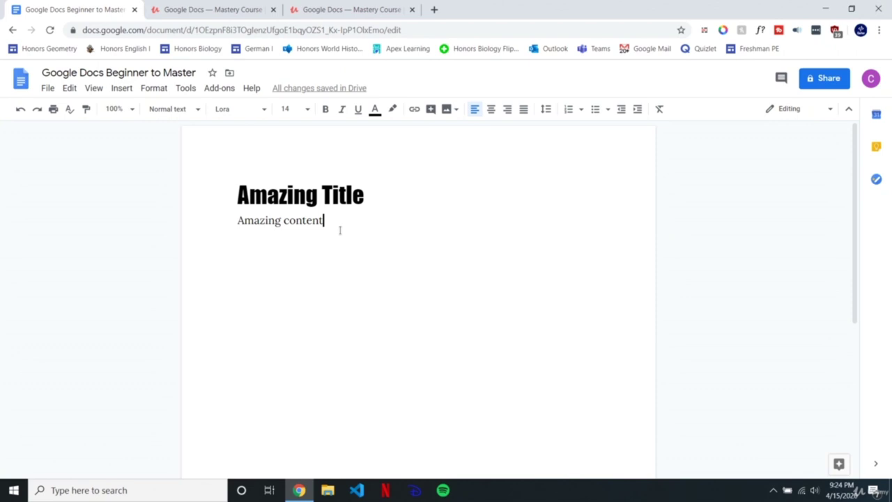
left_click_drag(377, 199, 214, 199)
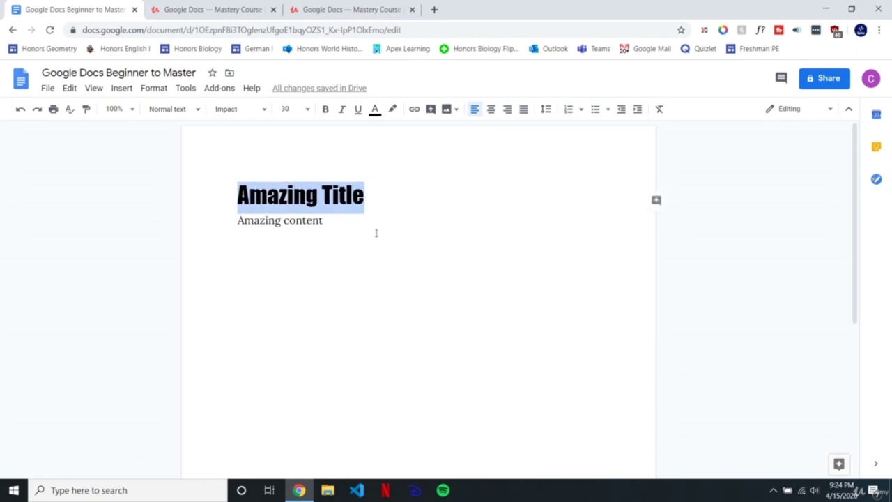
left_click(335, 220)
triple_click(300, 220)
left_click(381, 204)
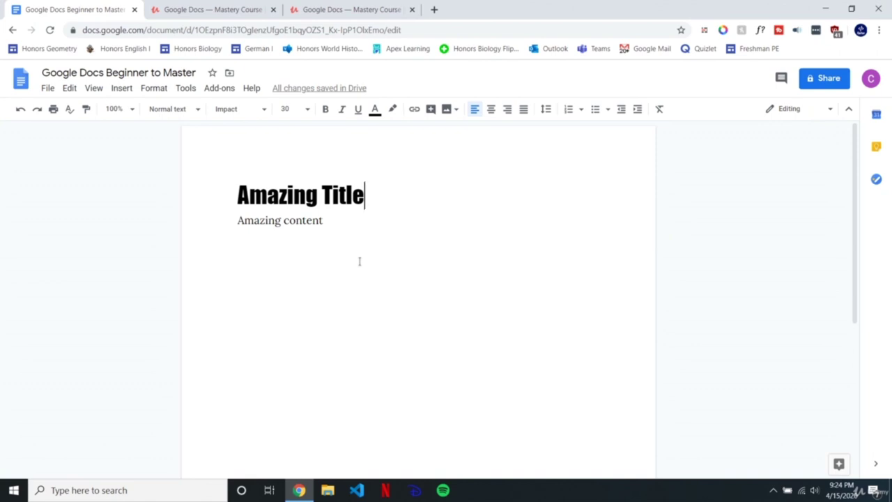
Step: Insert a horizontal rule under Amazing Title and delete the empty line below it
left_click(122, 89)
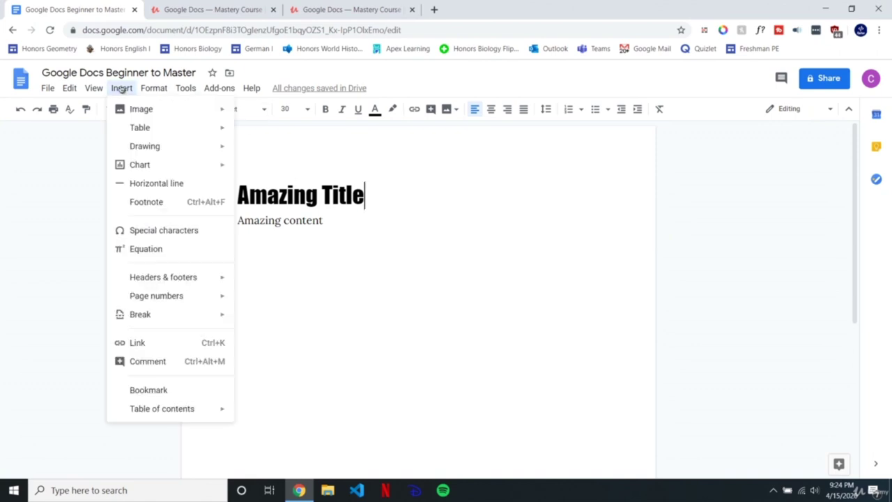
left_click(157, 184)
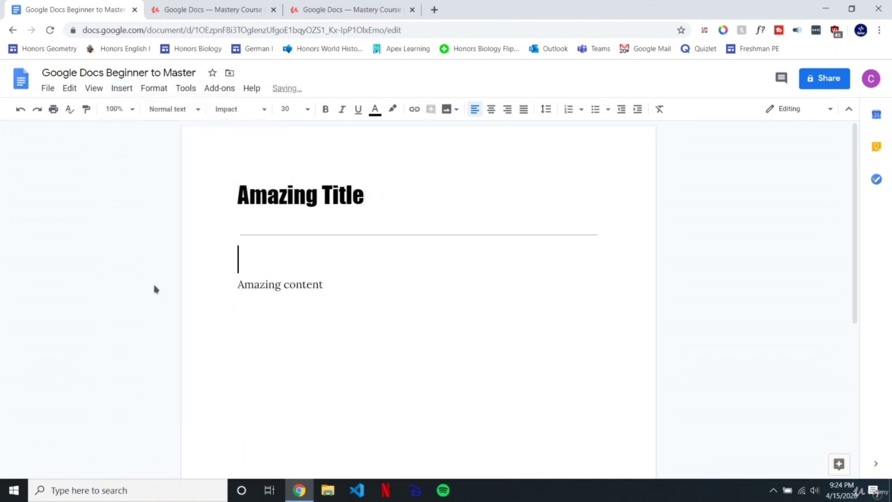
left_click(262, 235)
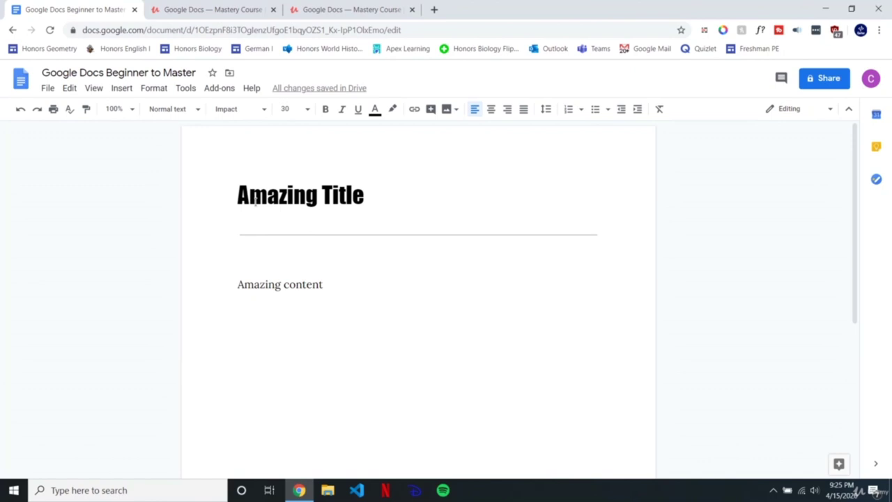
double_click(249, 252)
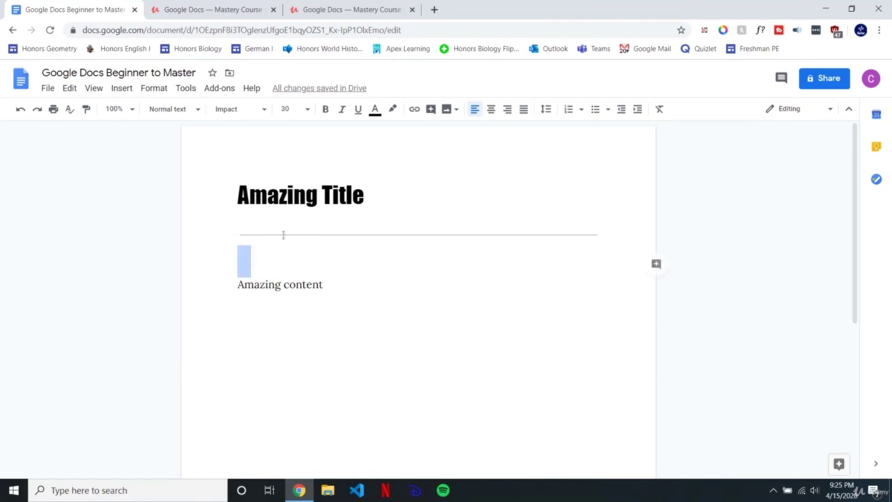
left_click(270, 262)
key("BackSpace")
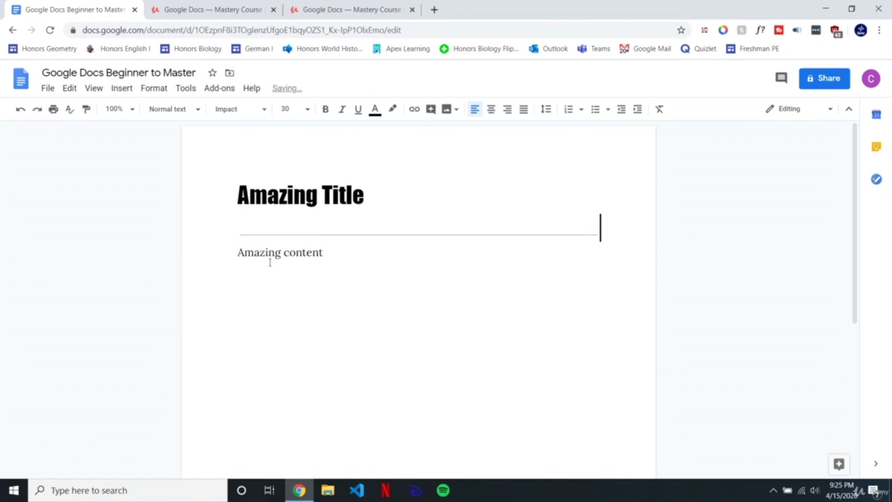
key("Down")
left_click(309, 223)
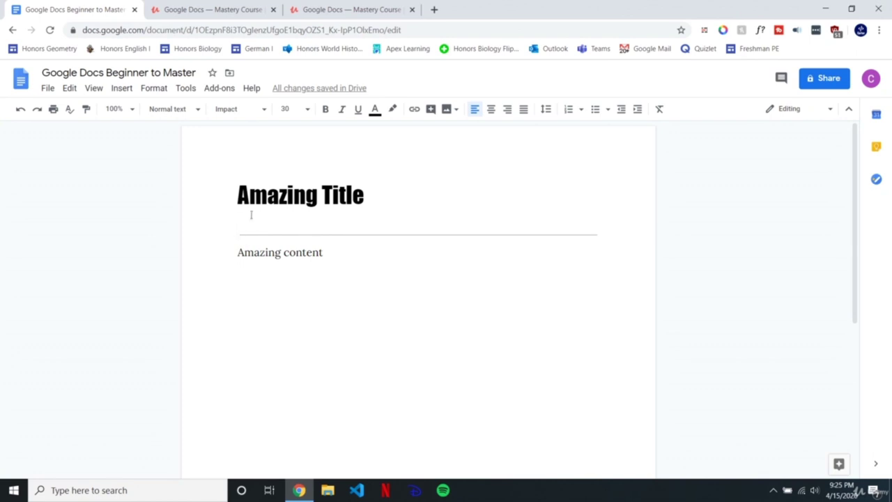
Step: Add a blank line above Amazing content and set the rule's line to size 20
left_click_drag(235, 197, 289, 242)
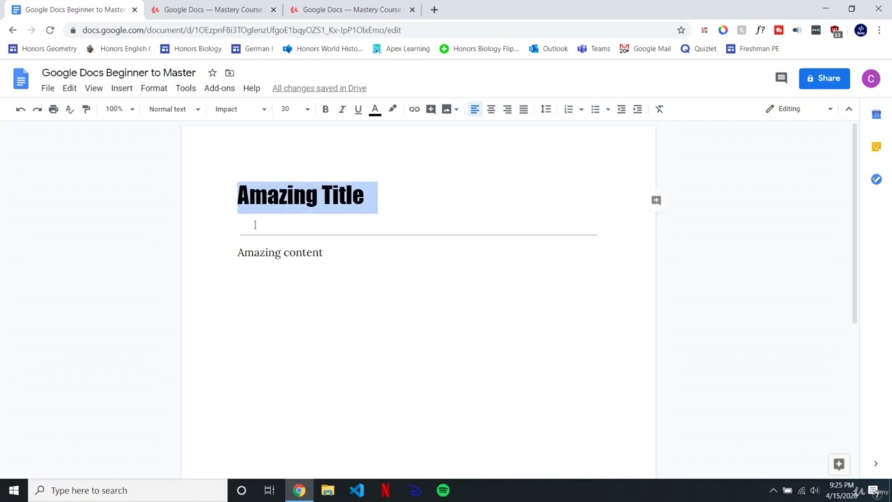
left_click(254, 224)
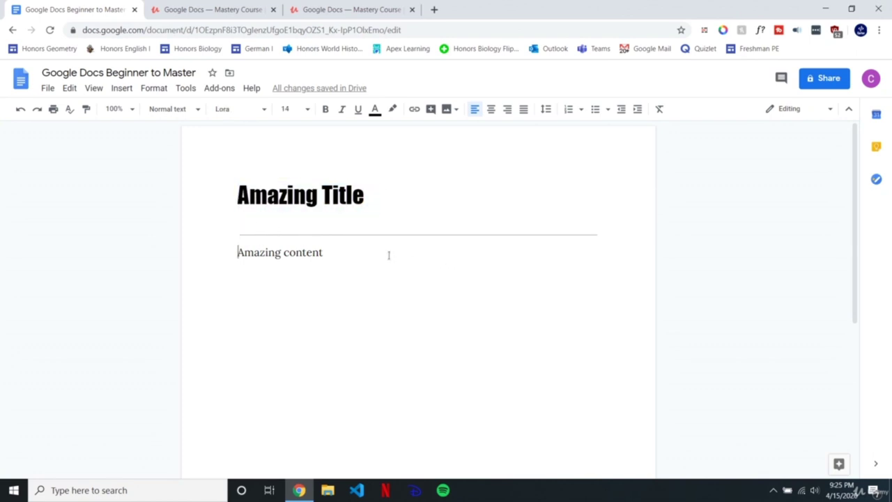
key("Return")
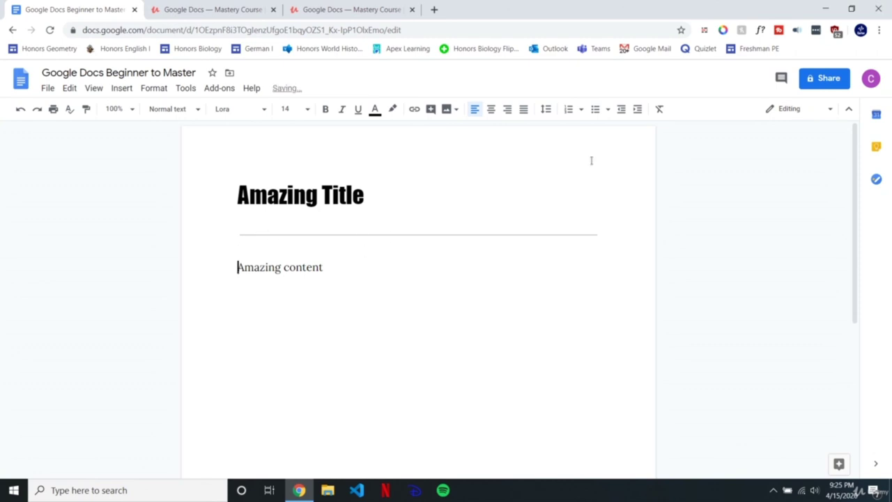
key("BackSpace")
key("Return")
left_click(297, 248)
left_click_drag(277, 253, 221, 230)
left_click(288, 109)
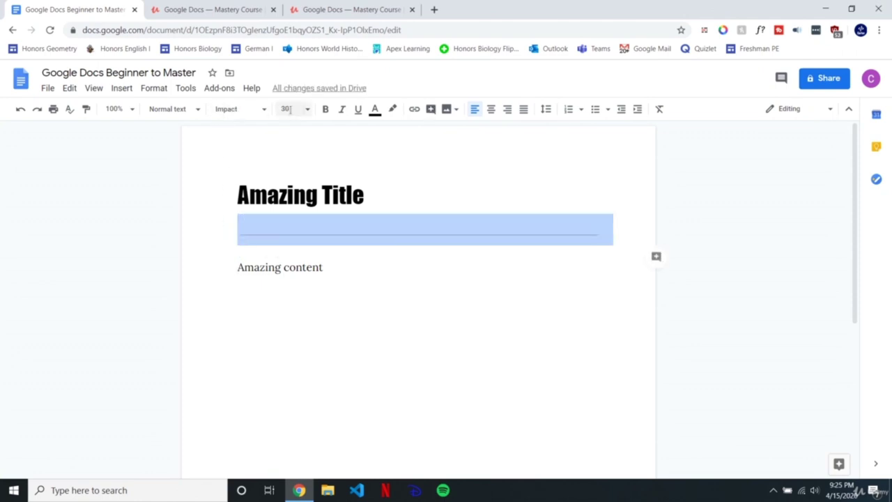
type("20")
key("Return")
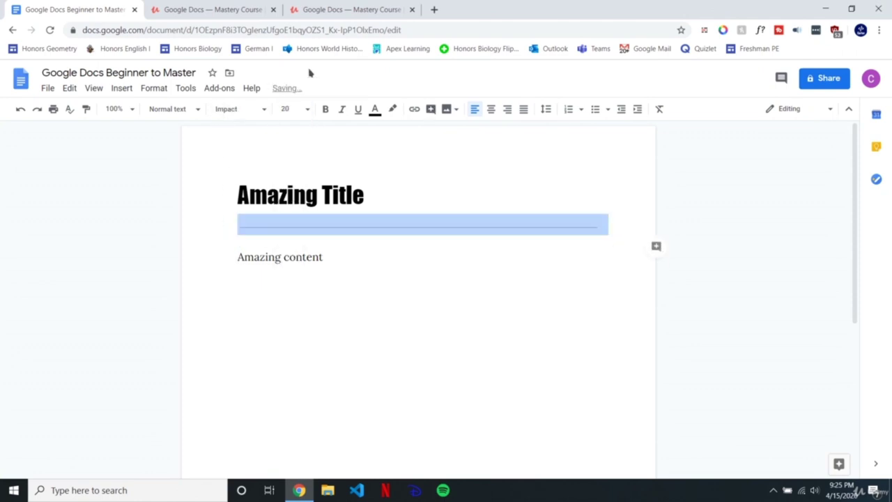
left_click(334, 241)
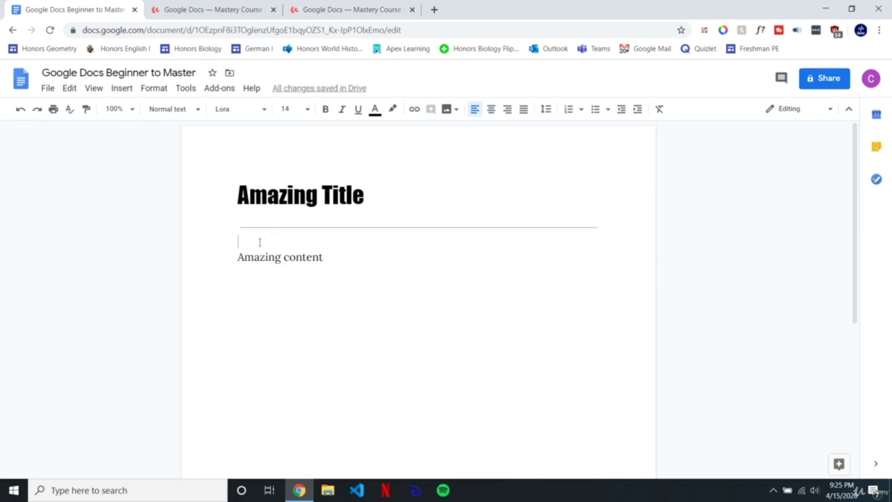
Step: Reduce the horizontal rule line to size 10 and check the resulting spacing
left_click_drag(247, 244, 221, 216)
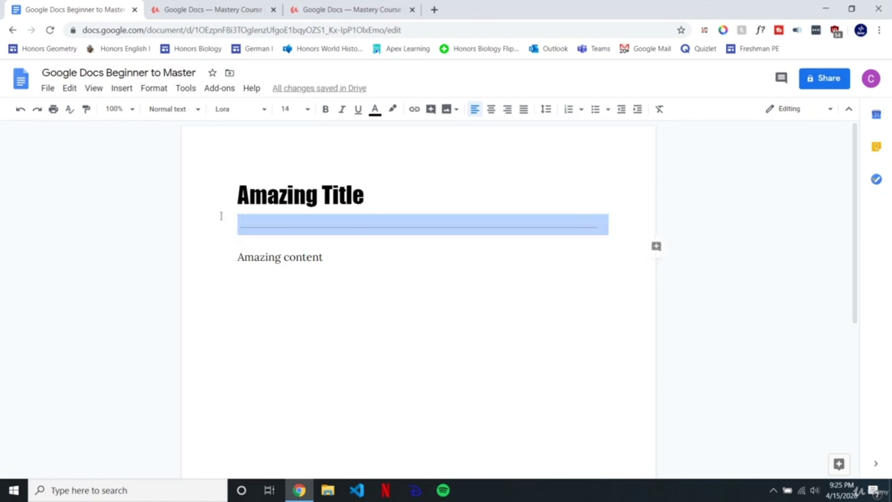
left_click(289, 109)
type("1")
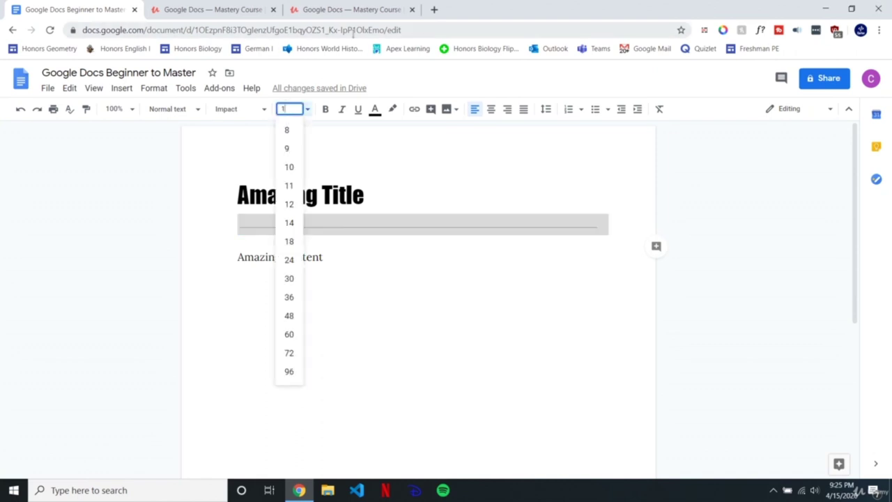
type("0")
key("Return")
left_click(326, 231)
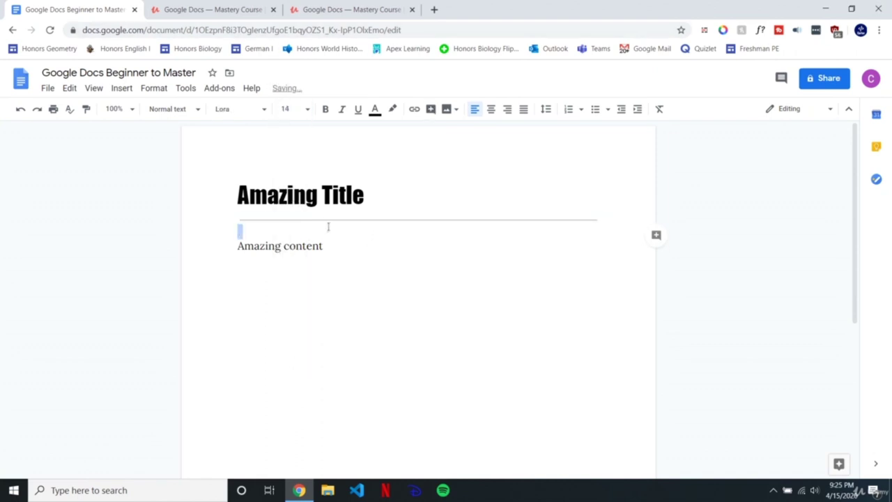
left_click(270, 197)
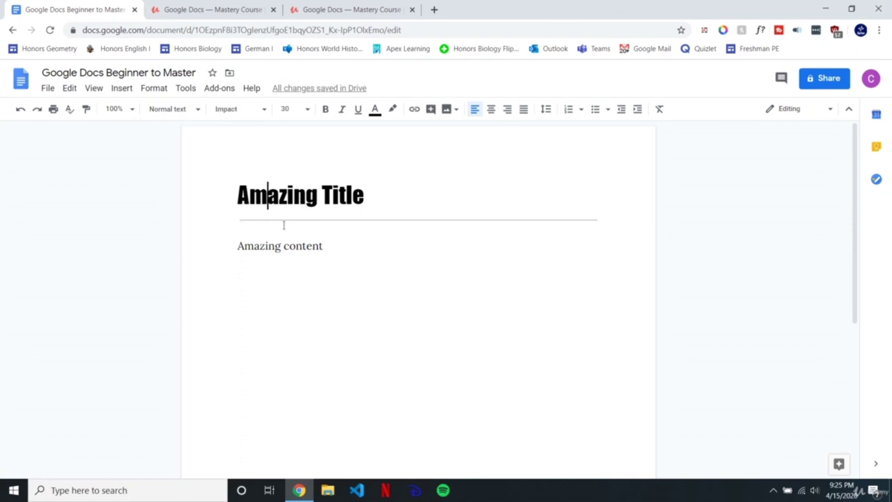
left_click(279, 219)
left_click(509, 489)
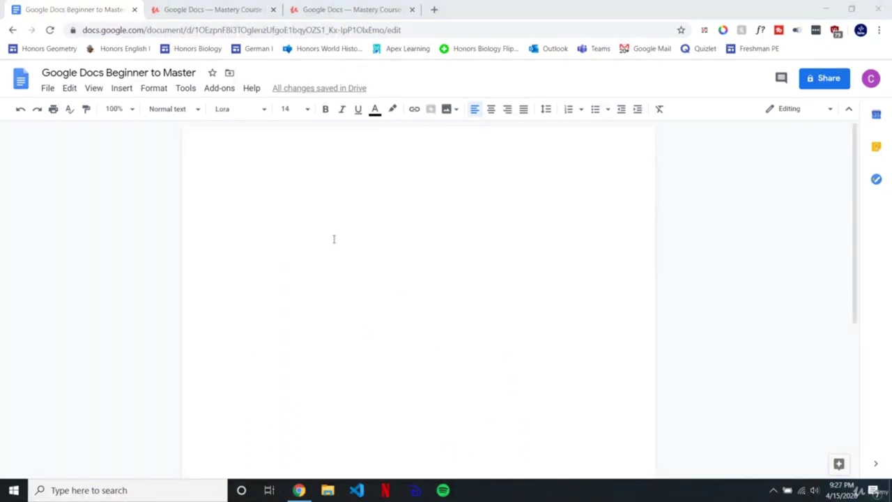
Step: Type 'The man emphasized how great the idea was.' on the blank page and zoom to 110%
left_click(253, 193)
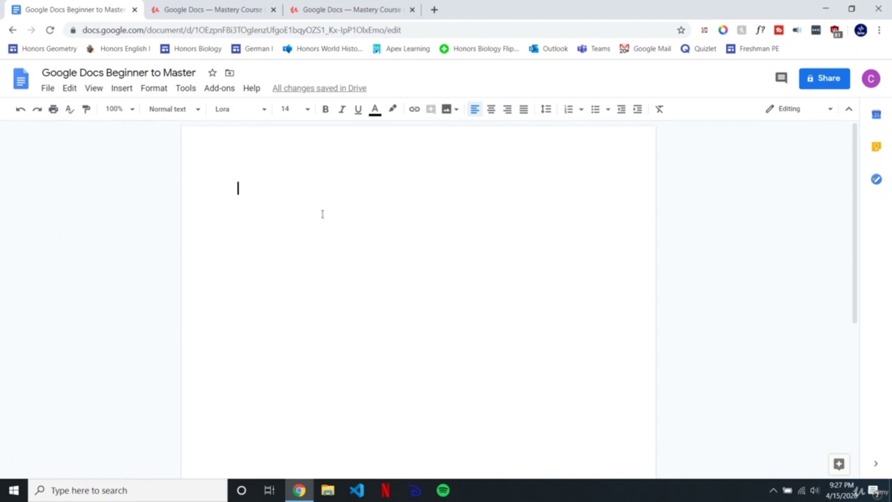
type("The man ")
type("emp")
key("BackSpace")
type("mphasized")
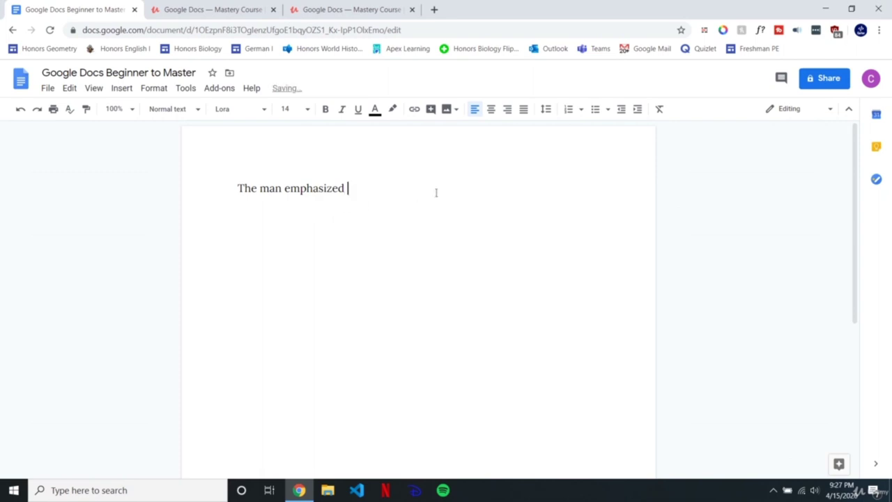
type(" how great the idea was.")
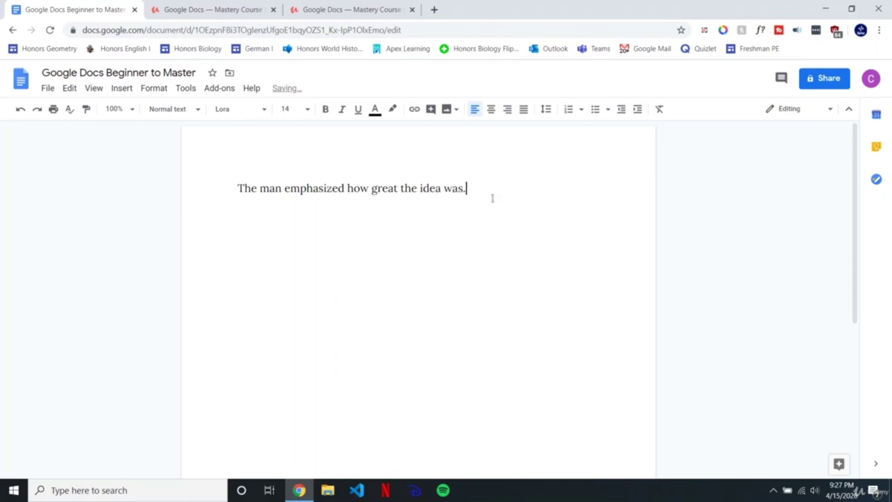
left_click(345, 189)
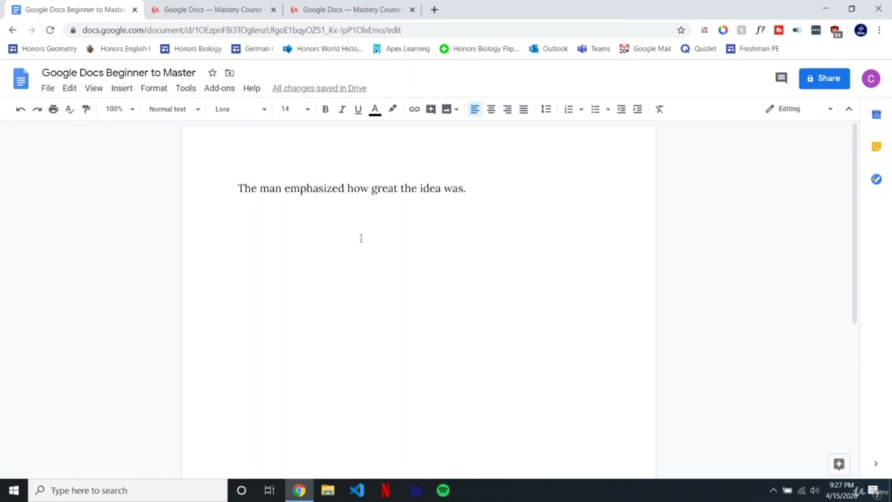
key("ctrl+plus")
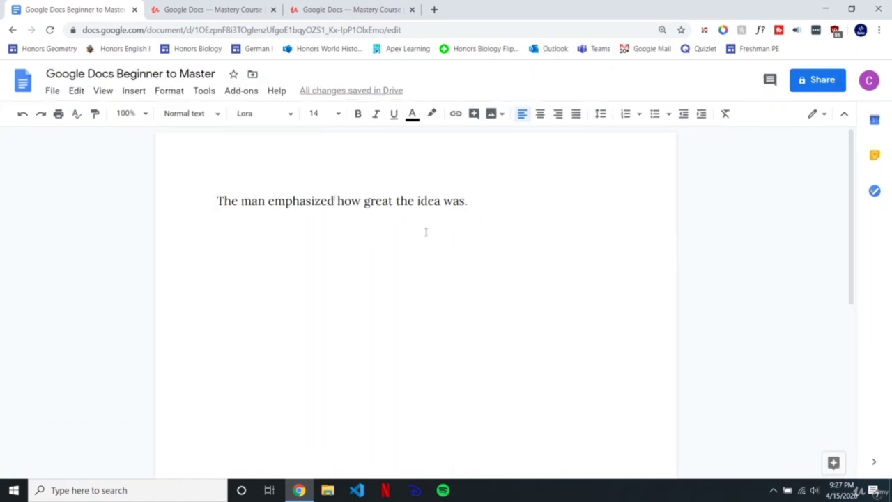
Step: Insert footnote 1 right after the word 'emphasized' with Ctrl+Alt+F
key("ctrl+alt+f")
left_click(508, 212)
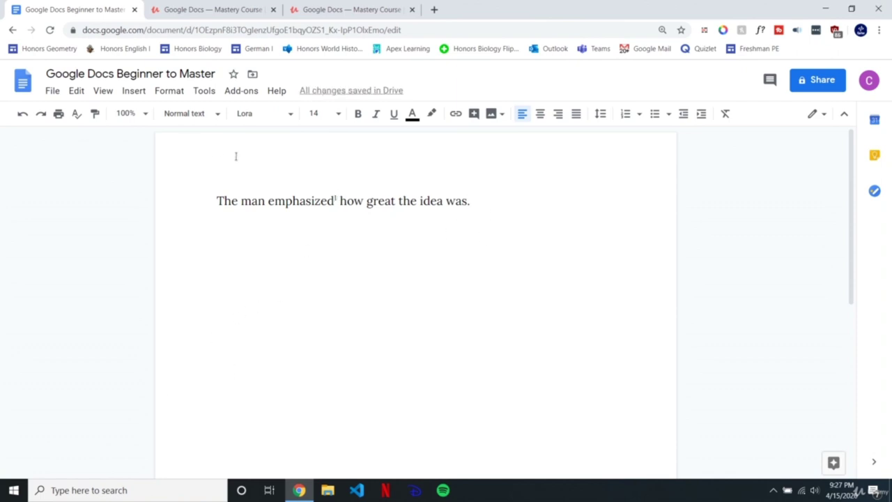
double_click(337, 198)
left_click(482, 202)
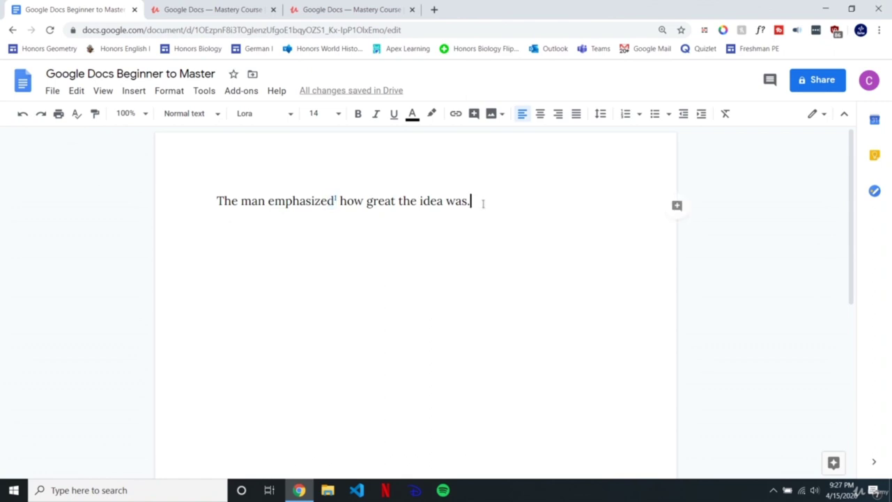
left_click(134, 91)
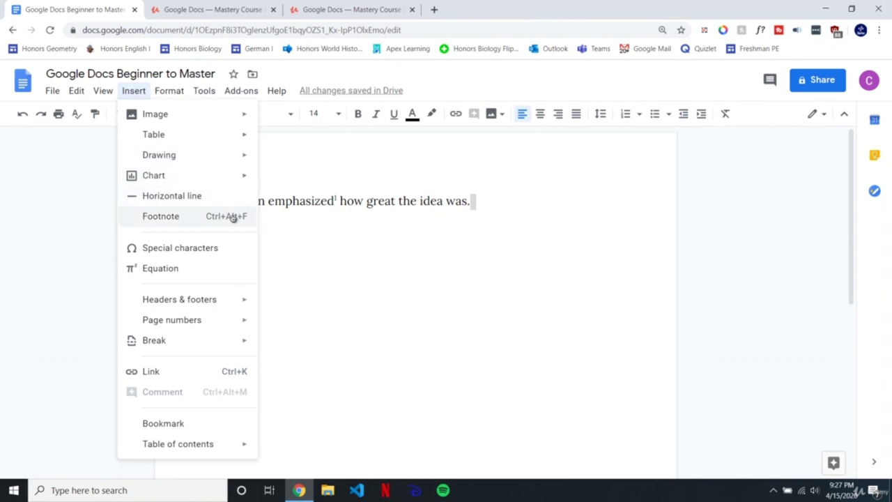
key("Escape")
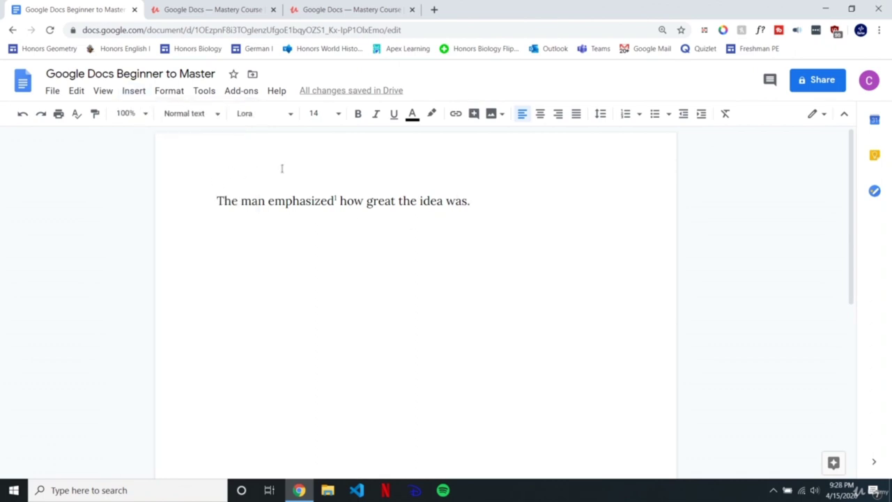
Step: Find the footnote at the page bottom and clear the stray text typed into it
scroll(325, 310, "up", 5)
scroll(240, 359, "down", 3)
scroll(206, 406, "down", 2)
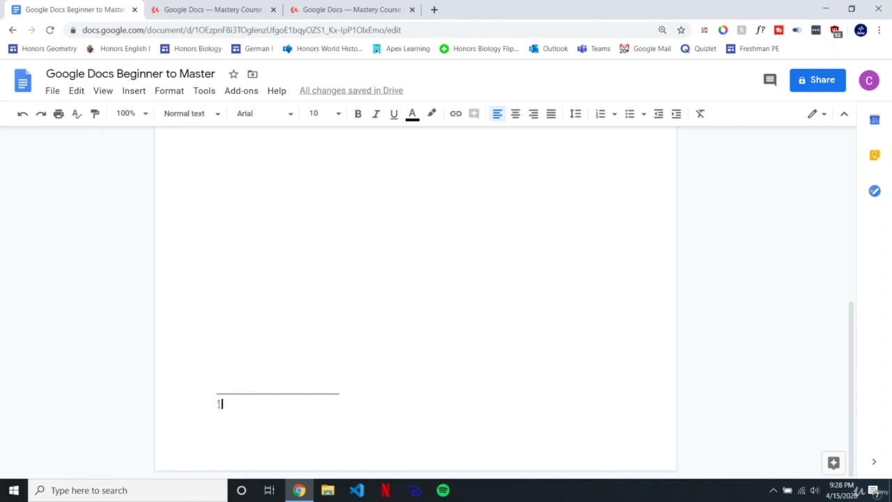
scroll(385, 321, "up", 5)
scroll(376, 306, "down", 5)
type("To")
key("BackSpace")
key("BackSpace")
key("BackSpace")
type("to")
key("BackSpace")
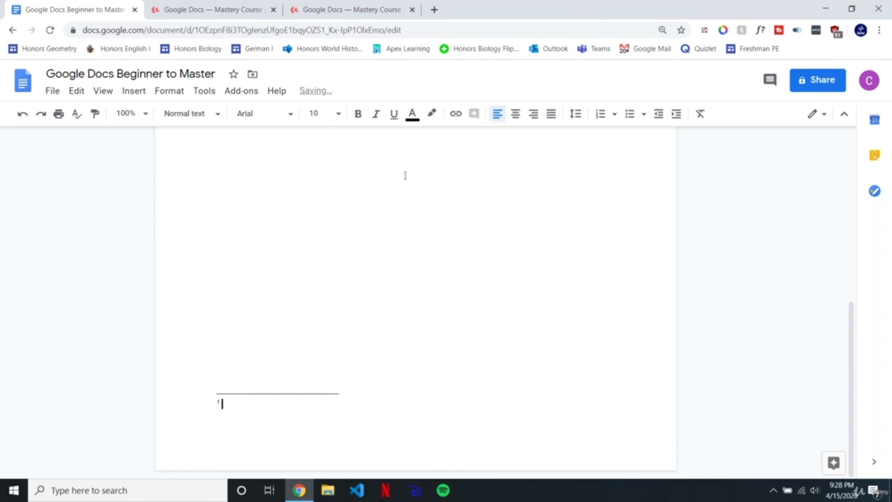
Step: Search 'emphasized' in a new tab, copy its dictionary definition, and return to Docs
left_click(433, 9)
type("emp")
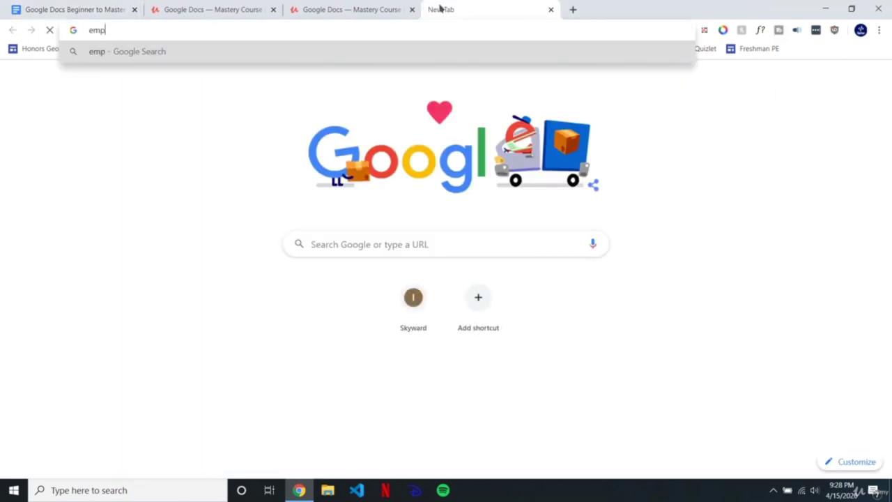
type("hasized")
key("Return")
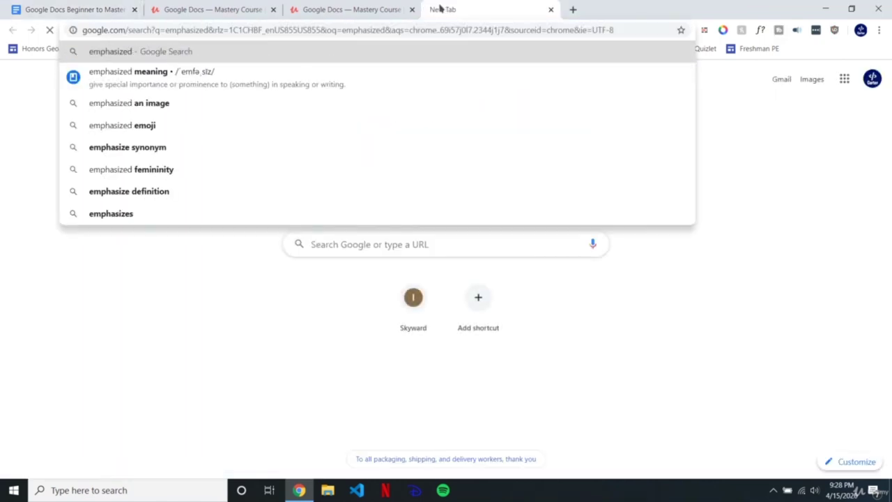
left_click_drag(126, 301, 380, 301)
key("ctrl+c")
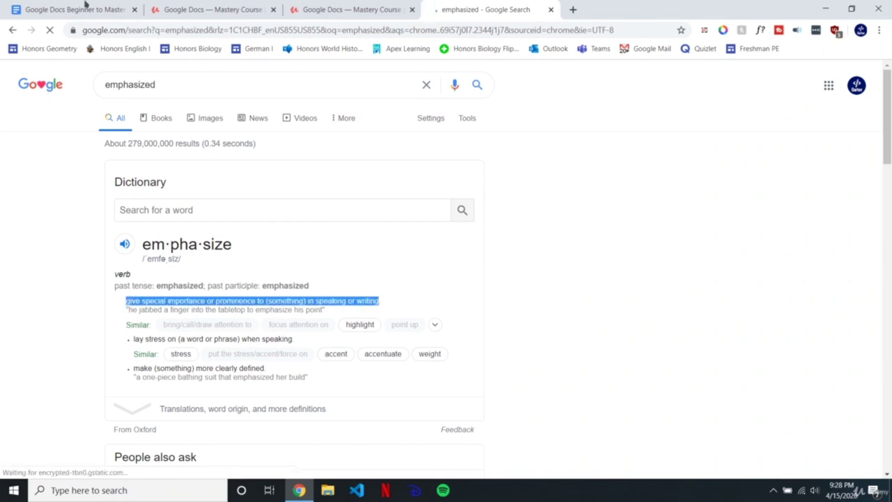
left_click(88, 8)
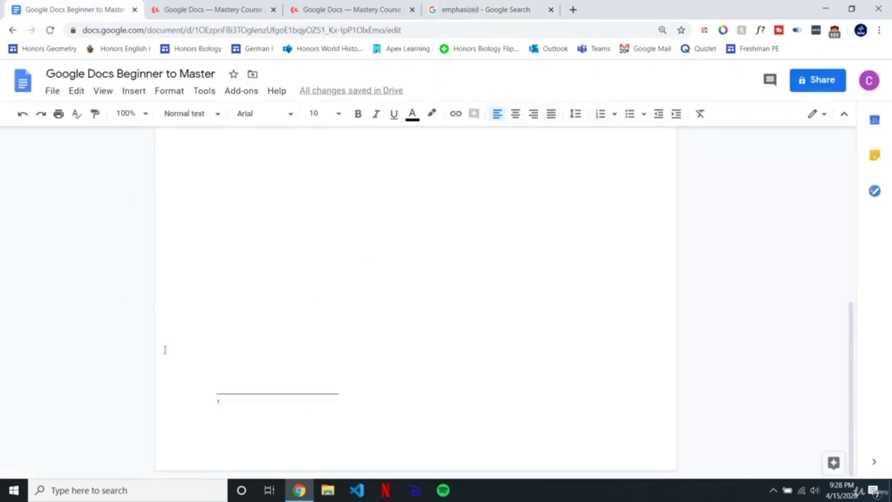
Step: Paste the definition into footnote 1 and check it against the sentence's 'emphasized'
key("ctrl+v")
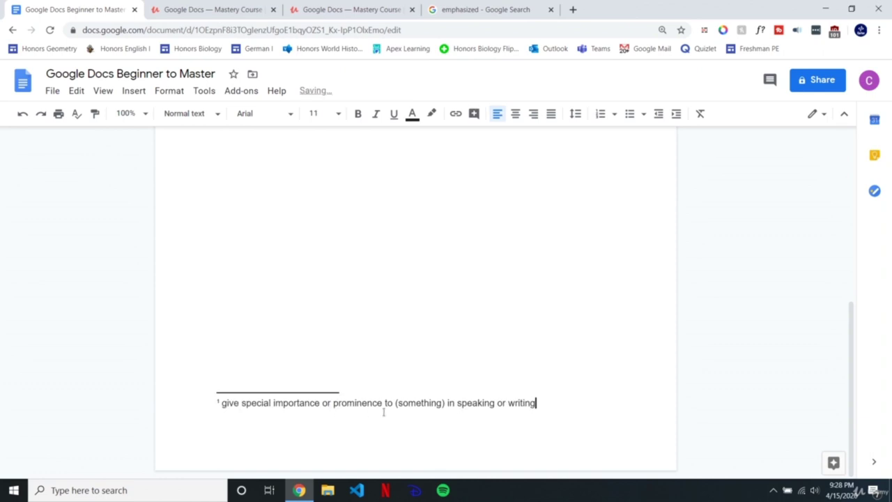
left_click(361, 326)
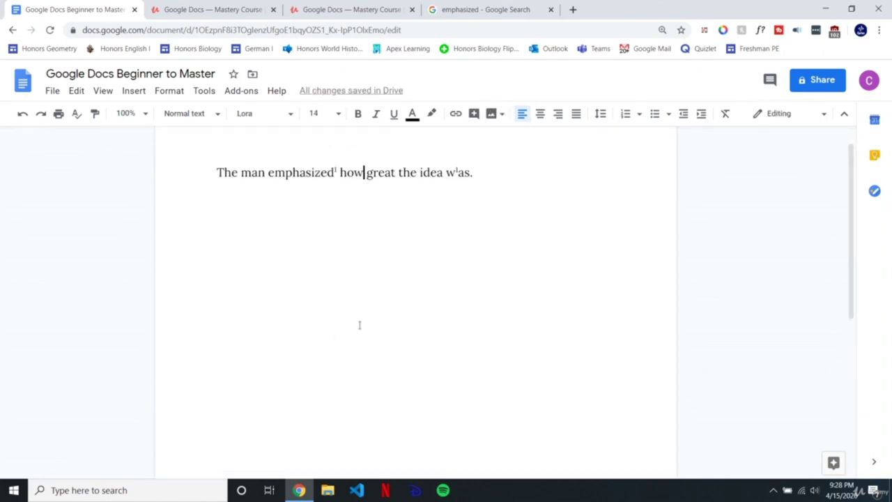
scroll(400, 261, "down", 3)
scroll(401, 260, "up", 4)
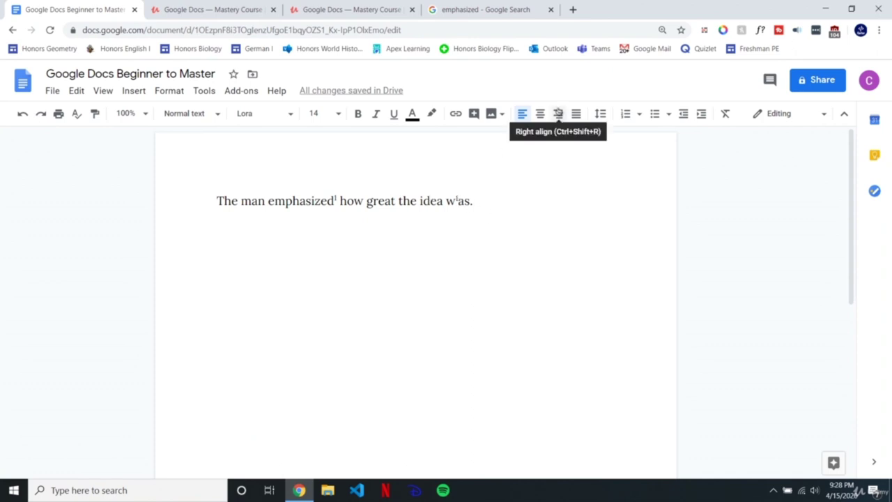
left_click(494, 209)
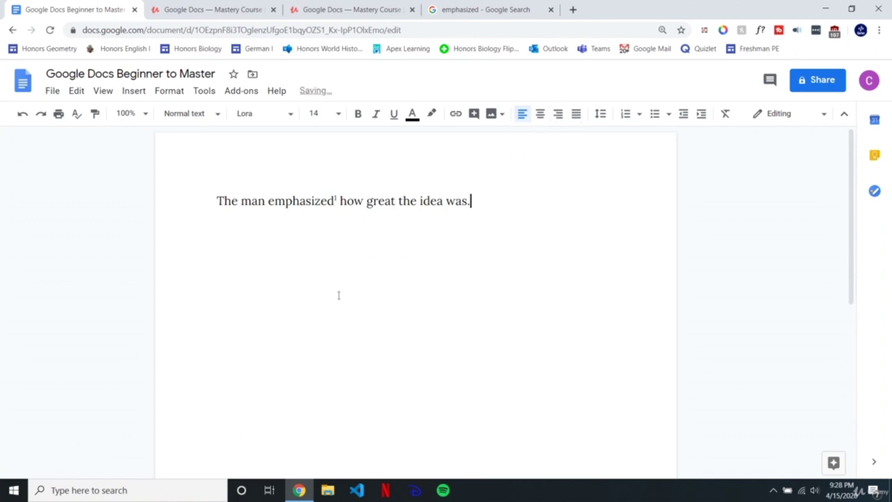
scroll(348, 242, "down", 5)
scroll(330, 376, "up", 5)
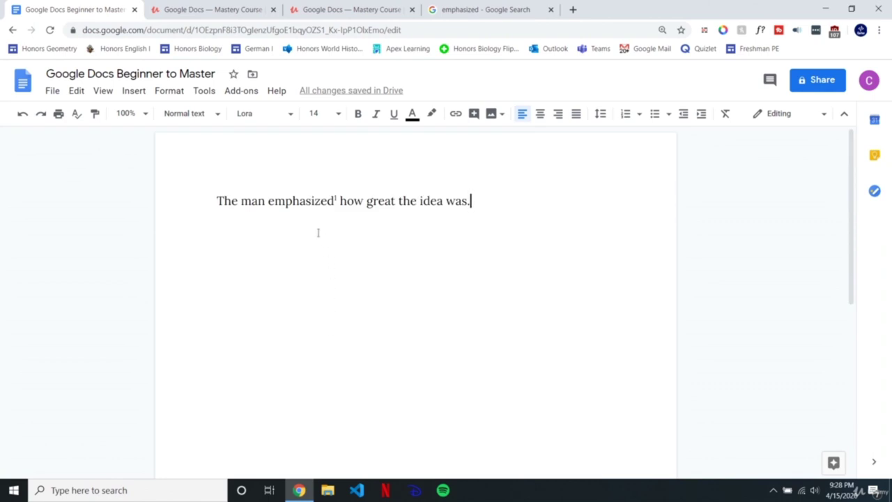
double_click(305, 201)
double_click(485, 215)
scroll(485, 255, "down", 5)
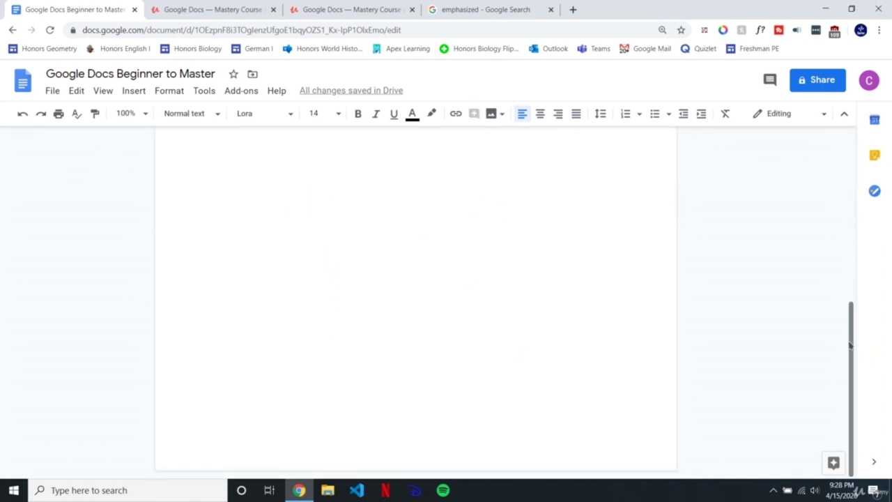
Step: Review the footnote text 'give special importance or prominence to (something) in speaking or writing'
left_click_drag(851, 346, 845, 174)
left_click(459, 201)
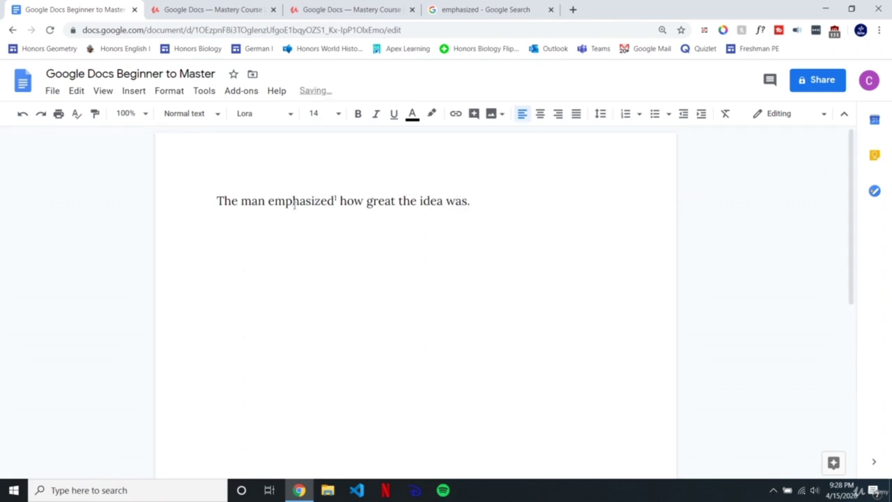
left_click(336, 201)
key("End")
scroll(391, 281, "down", 5)
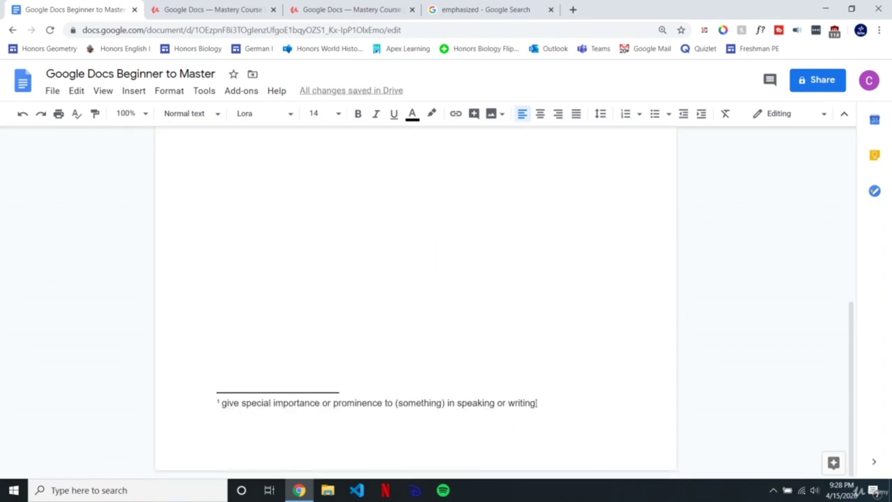
left_click_drag(537, 403, 476, 432)
left_click(300, 404)
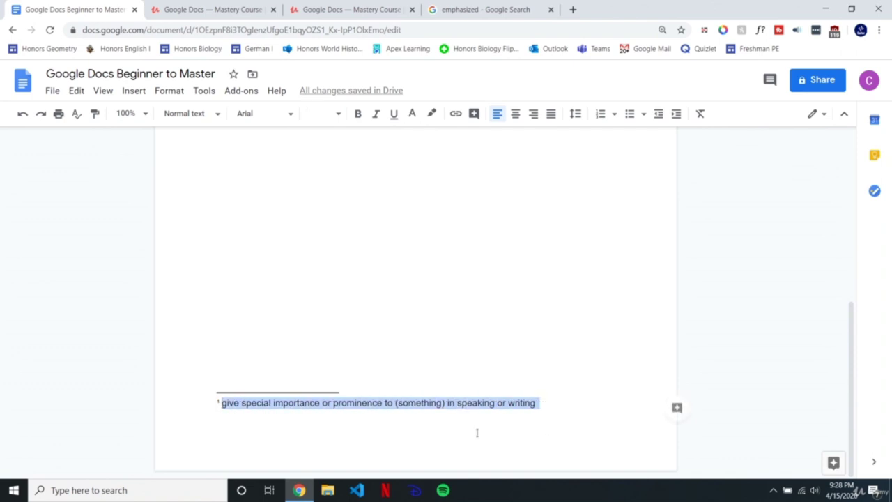
left_click(467, 403)
scroll(526, 376, "up", 5)
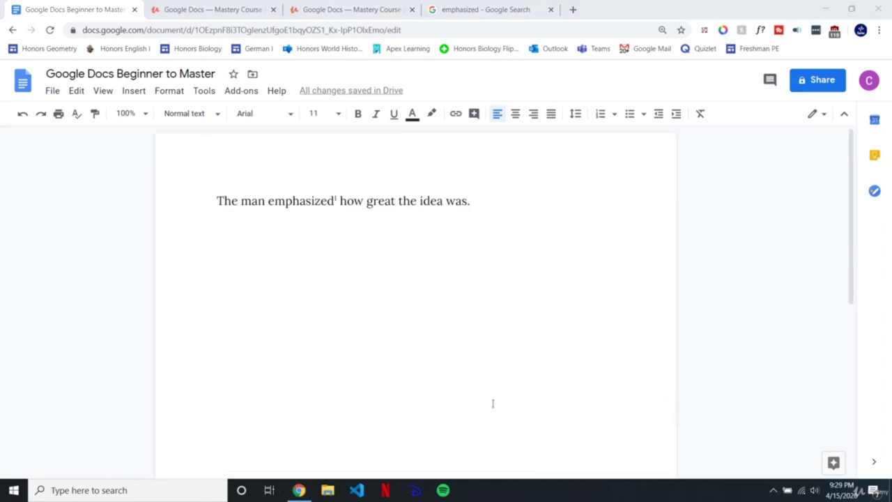
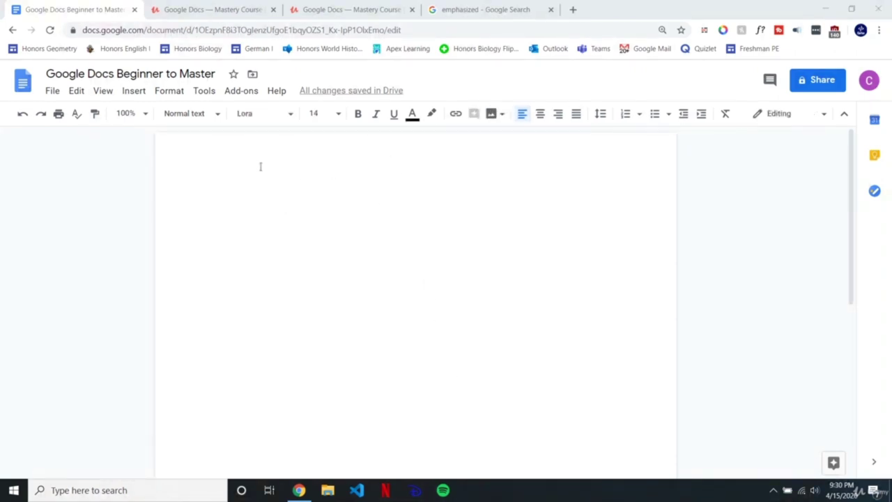
Step: Type the label 'Omega Sign:' on the first line and bring up the special characters picker
left_click_drag(255, 195, 234, 281)
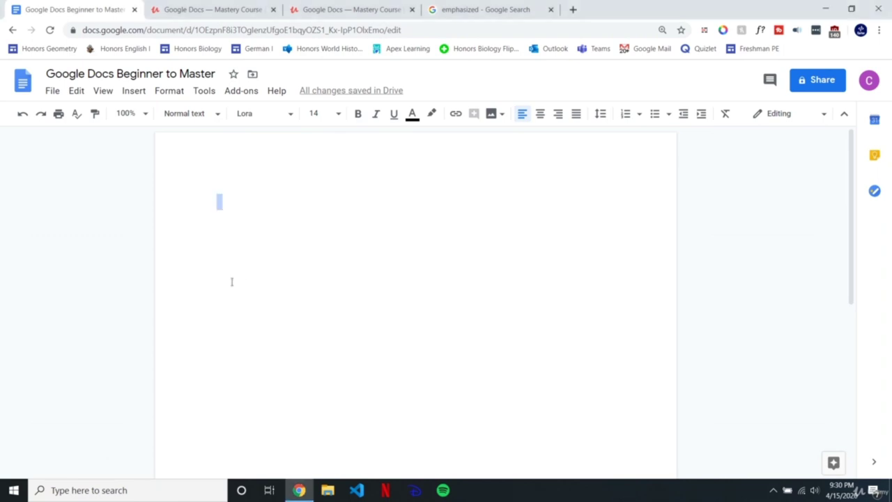
left_click(241, 202)
type("Omega S")
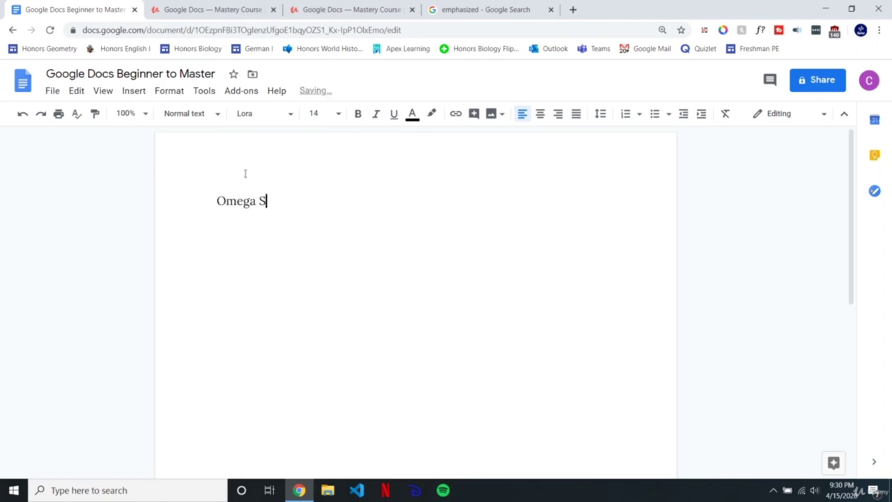
type("ign:")
left_click(134, 91)
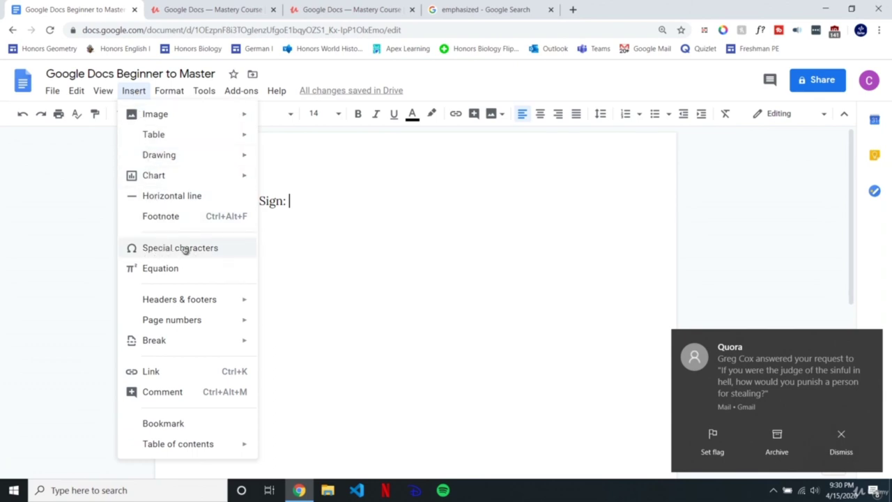
left_click(170, 250)
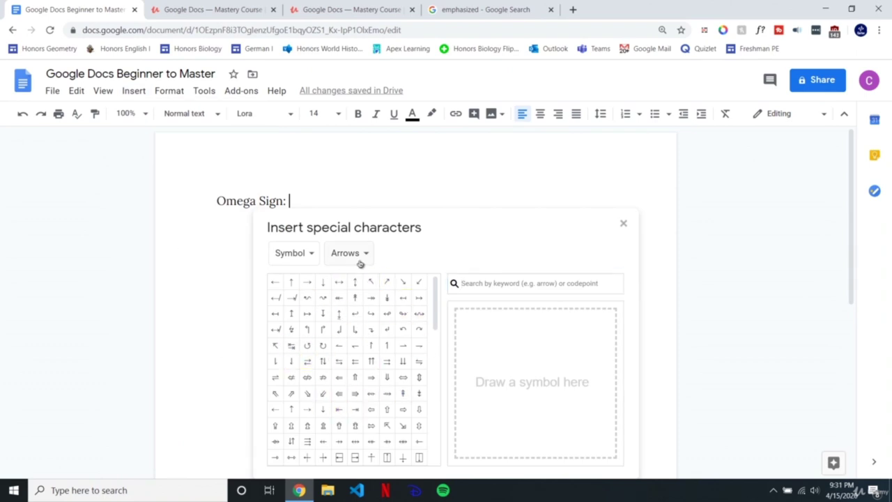
Step: Search special characters for 'omega' and insert capital omega Ω after the label
left_click(570, 284)
type("omega")
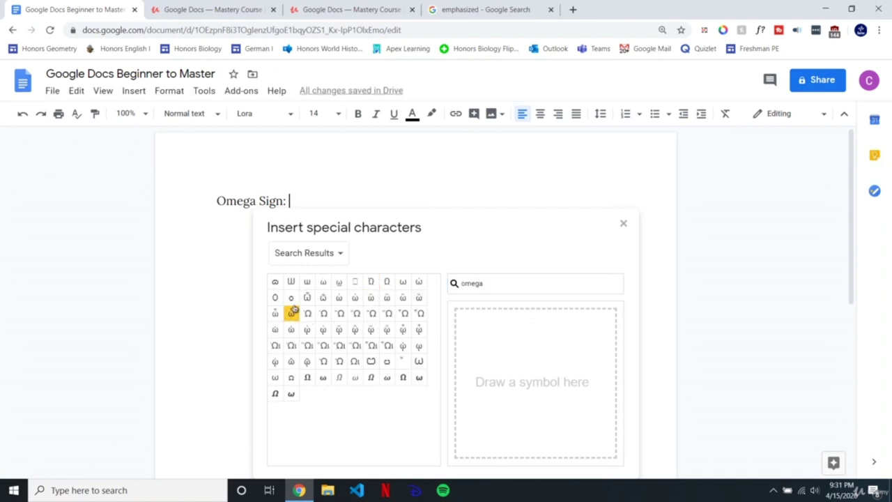
mouse_move(387, 282)
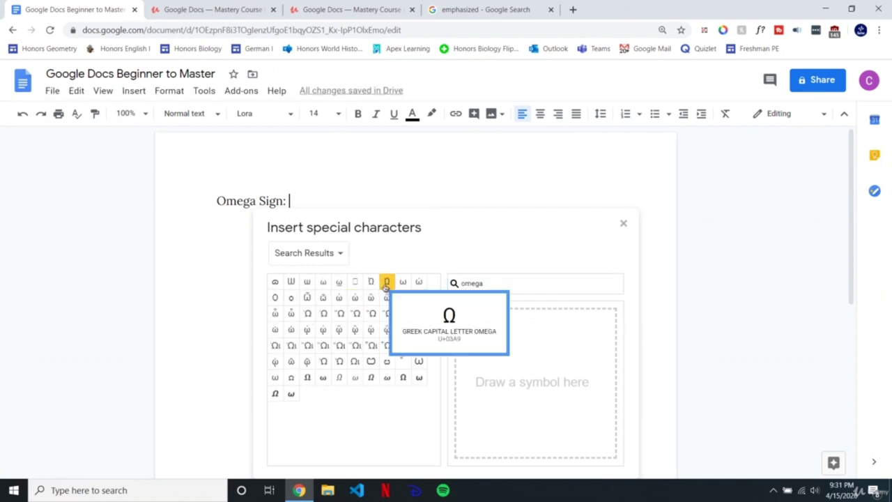
left_click(387, 282)
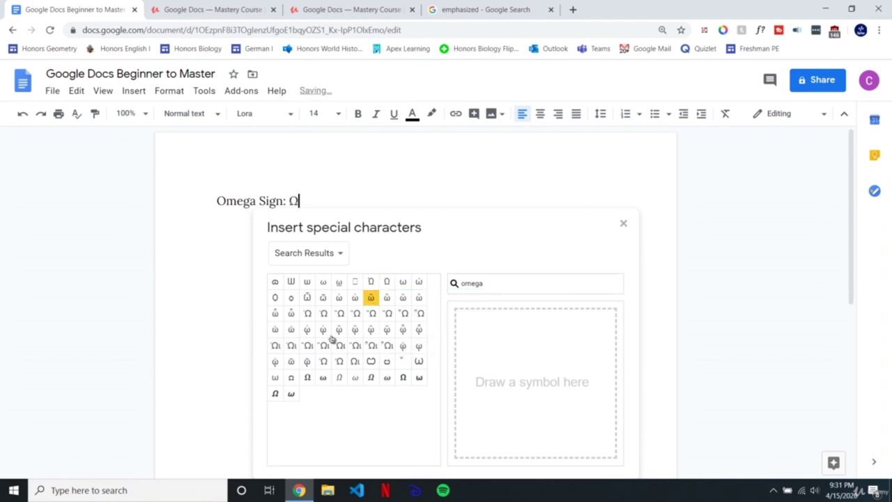
left_click(623, 225)
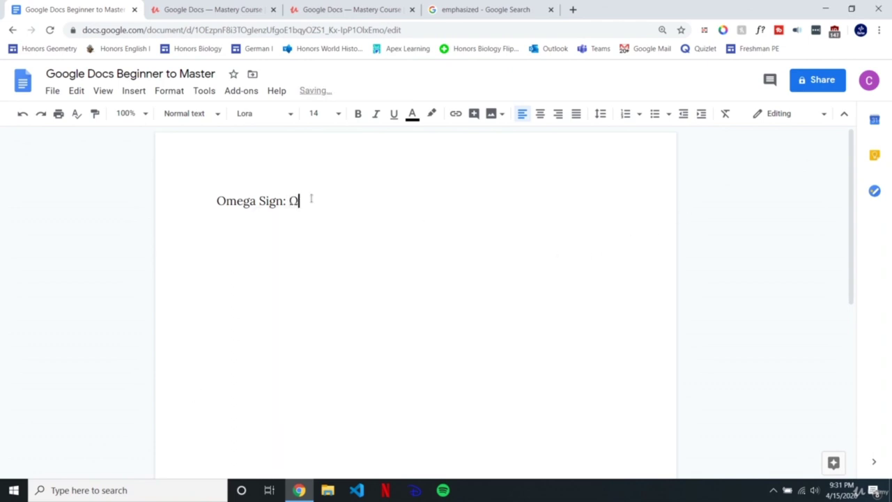
Step: Start a new empty line below the 'Omega Sign: Ω' line and show the Insert menu
double_click(296, 201)
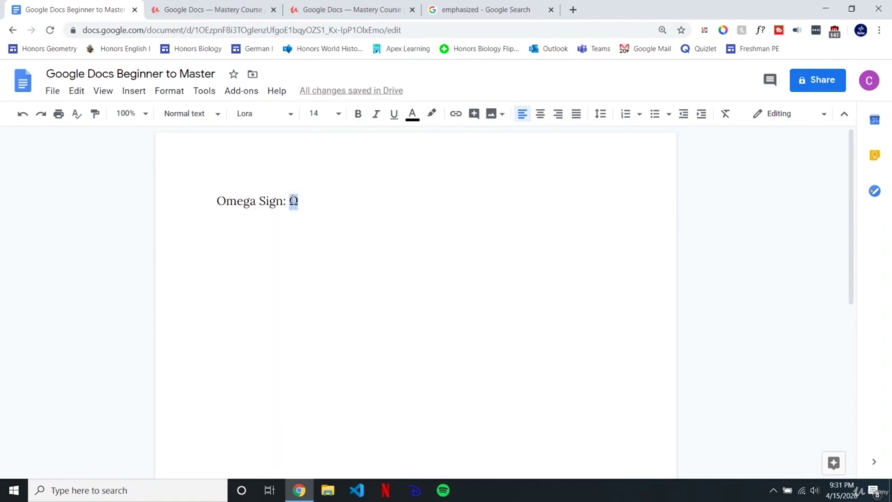
left_click(300, 212)
left_click(331, 193)
key("Return")
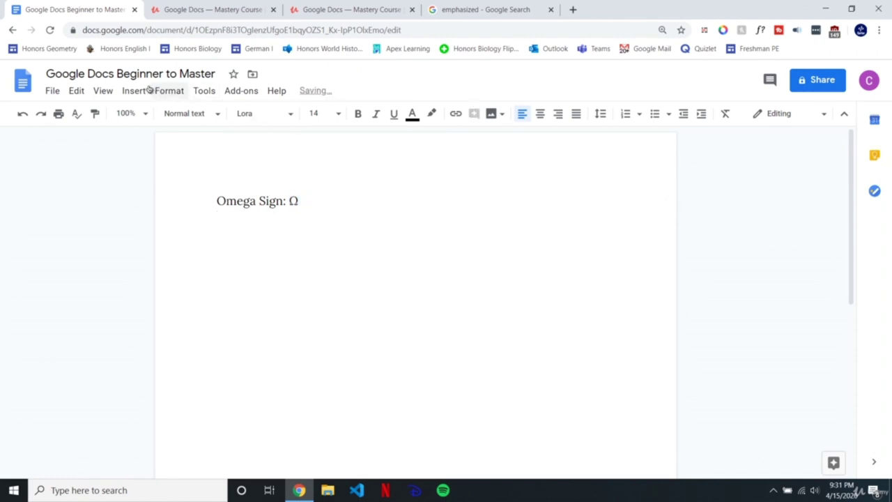
left_click(133, 91)
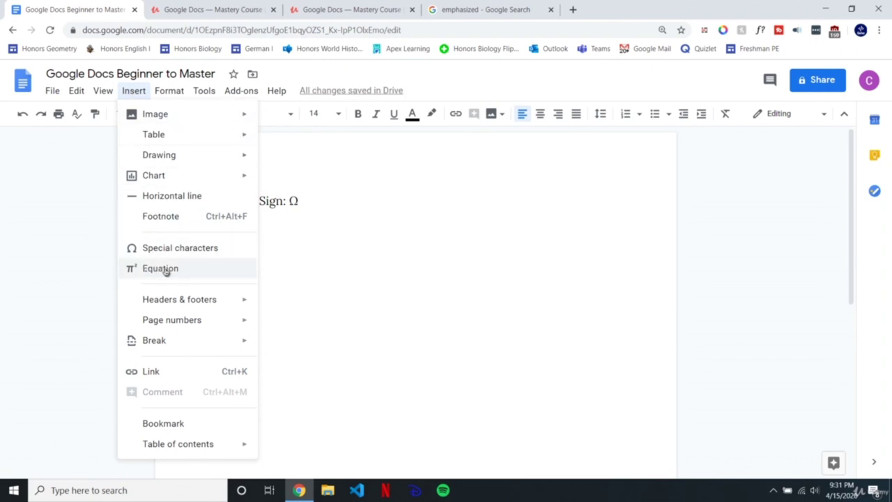
Step: Insert a new equation on the empty line and enable the equation toolbar from View
left_click(166, 271)
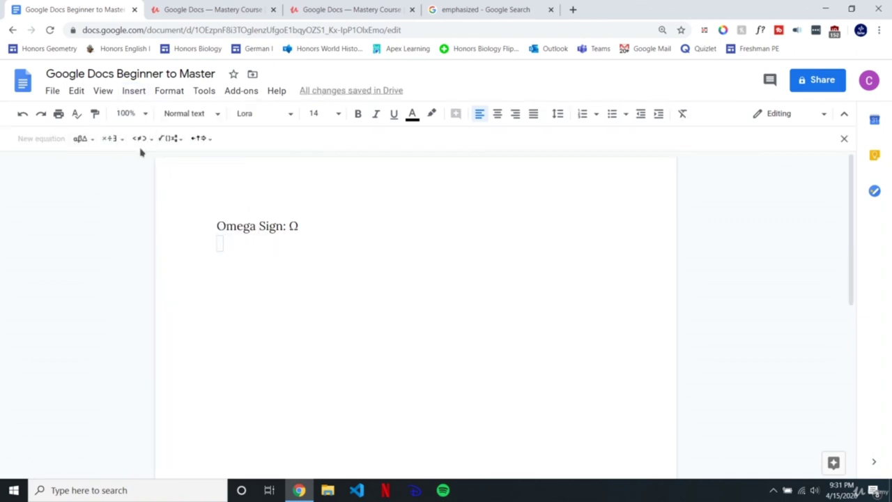
left_click(106, 90)
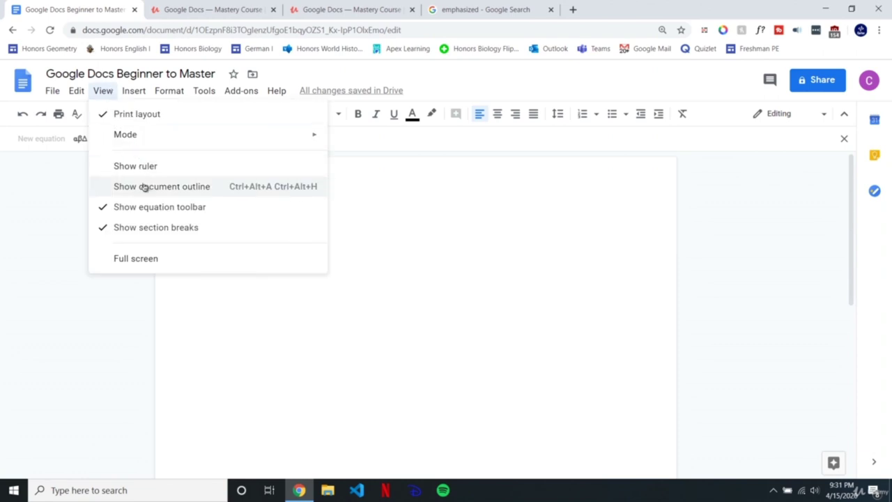
left_click(103, 90)
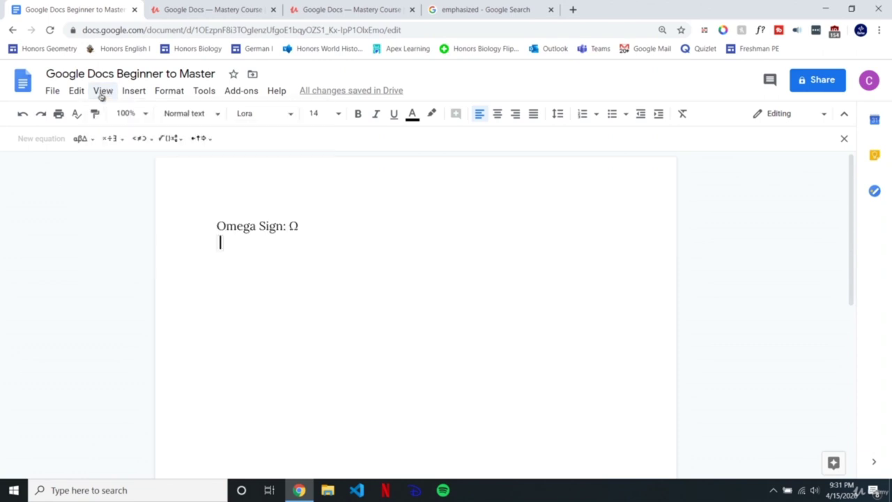
left_click(103, 90)
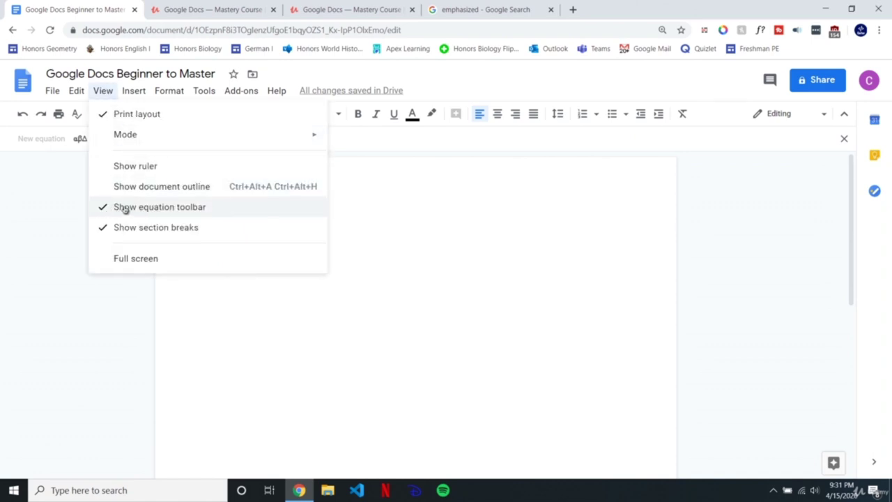
left_click(103, 91)
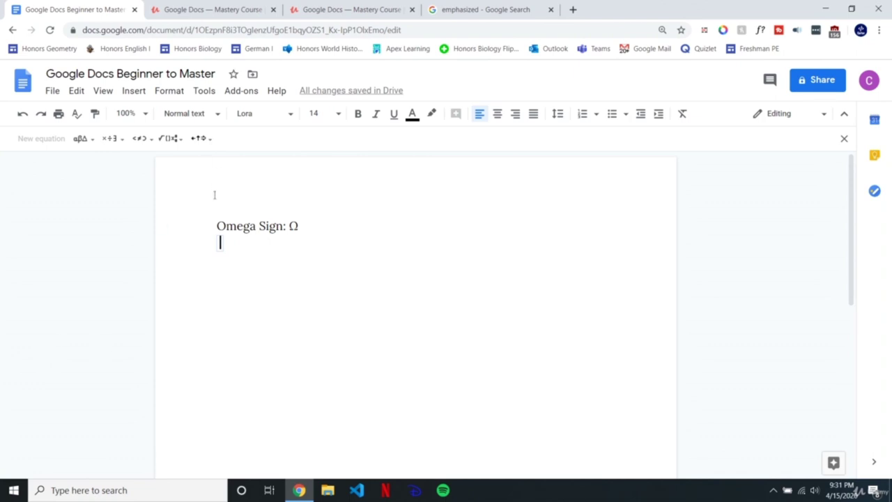
Step: Type the trial equation '1x + 4 = 2', then select and delete it
type("1")
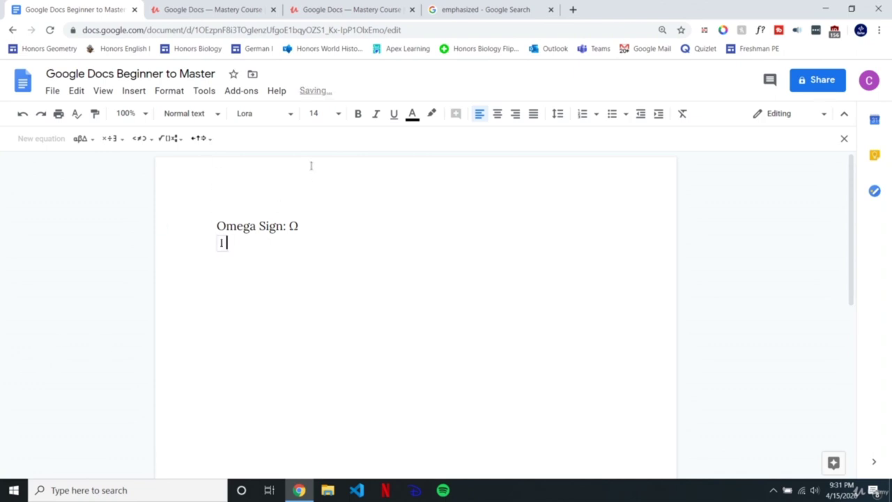
type("x + 4 = 2")
left_click(142, 138)
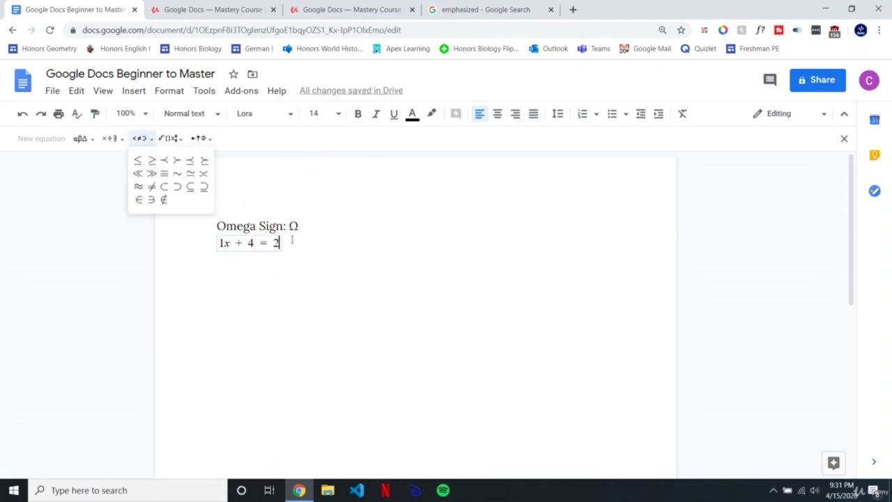
left_click_drag(279, 243, 220, 243)
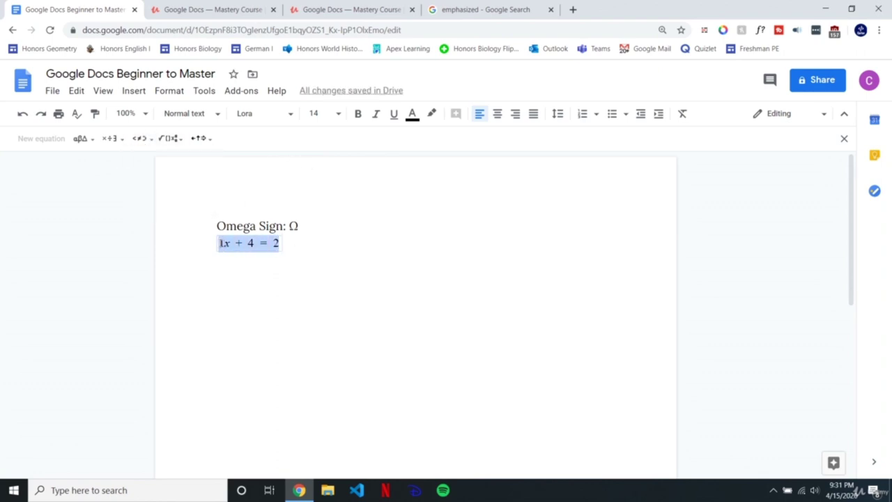
key("BackSpace")
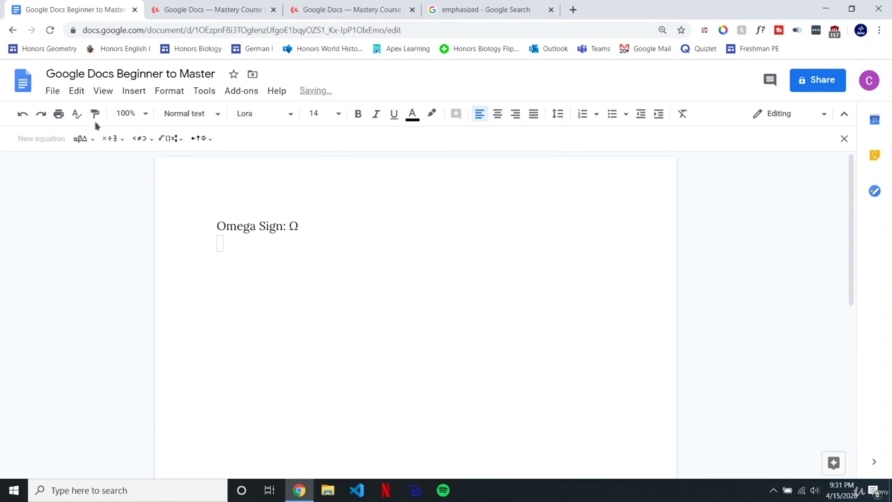
Step: Insert a square root from Math operations and follow it with an equals sign
left_click(170, 139)
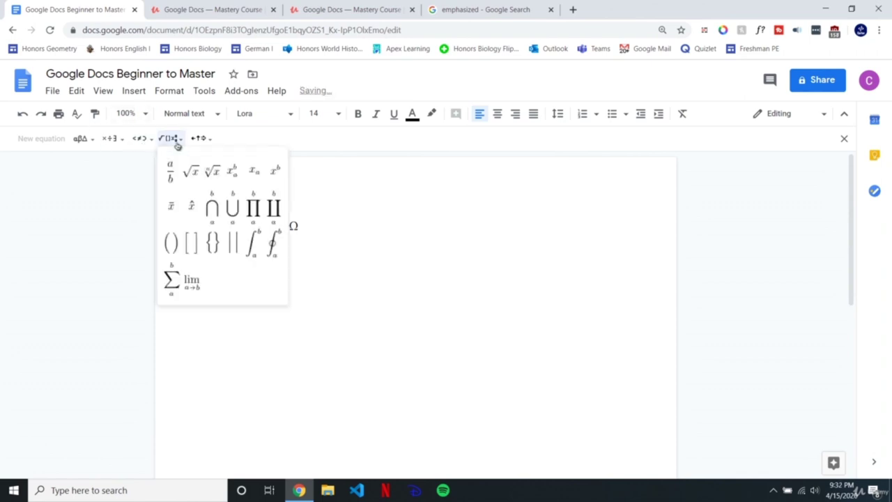
left_click(190, 178)
key("Right")
type("=")
key("BackSpace")
key("BackSpace")
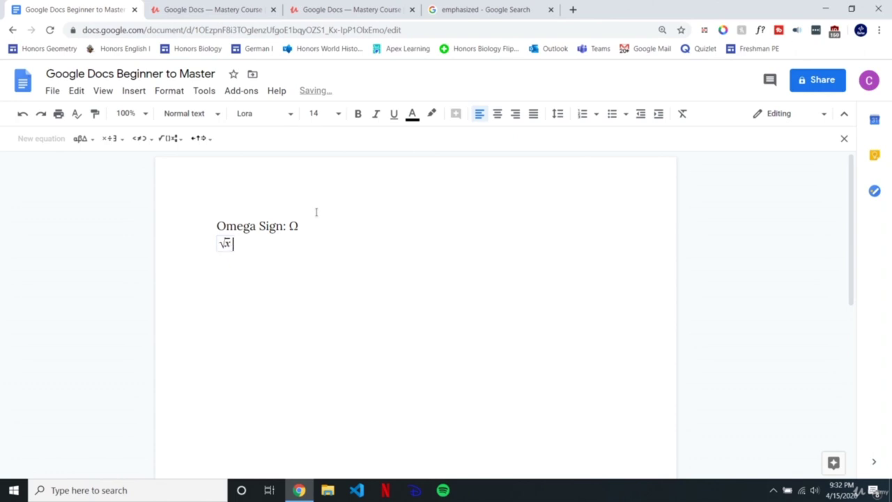
type("=")
Step: Add a fraction after √x = with 'a' on top and 2 in the denominator
left_click(113, 138)
mouse_move(171, 137)
left_click(179, 169)
type("a")
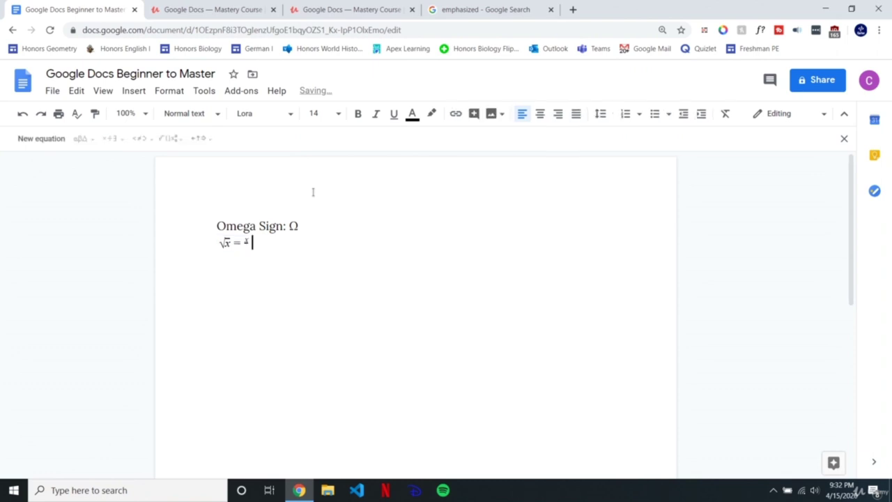
key("Right")
type("2")
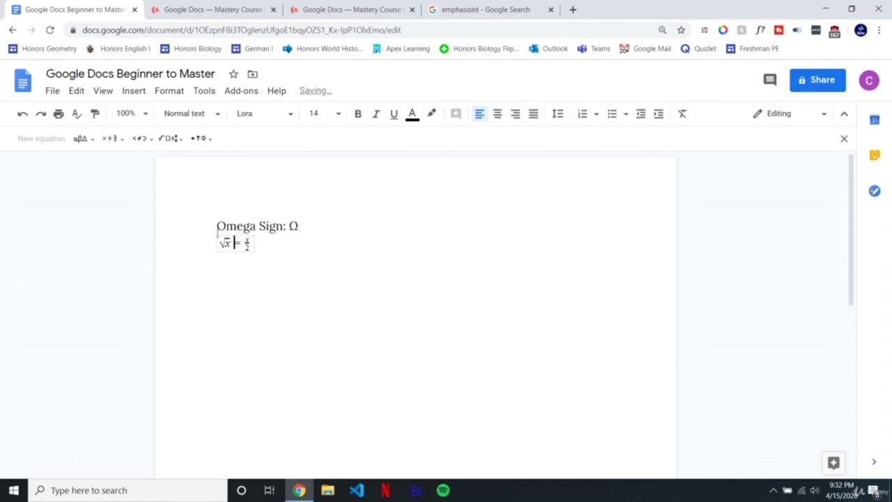
Step: Browse the math, arrow, relation, operation and Greek letter palettes, then close them
left_click(171, 139)
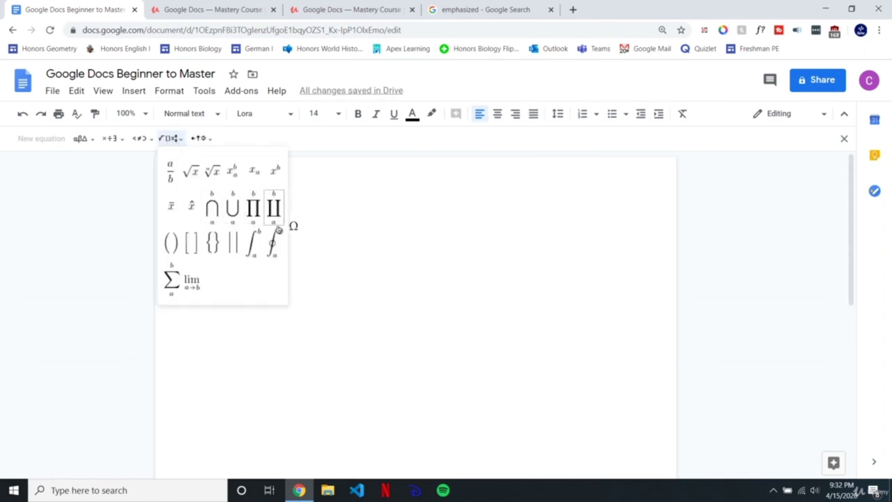
left_click(201, 138)
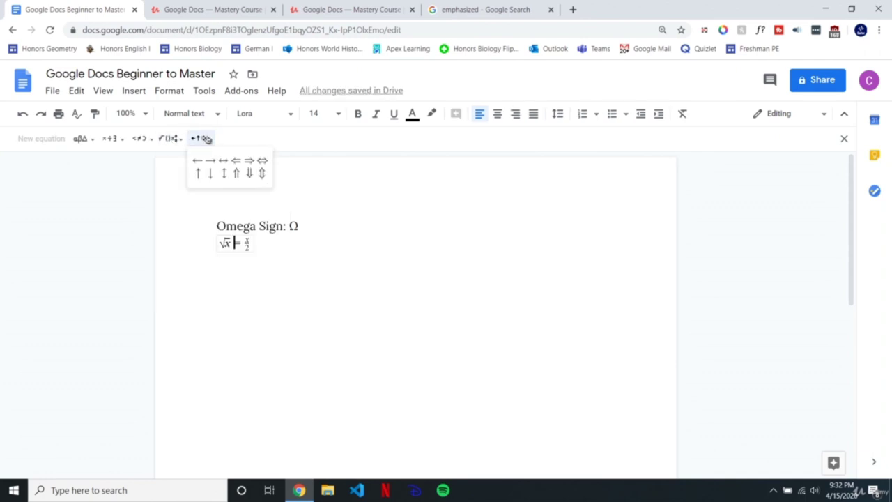
left_click(139, 138)
left_click(101, 138)
left_click(81, 138)
left_click(108, 138)
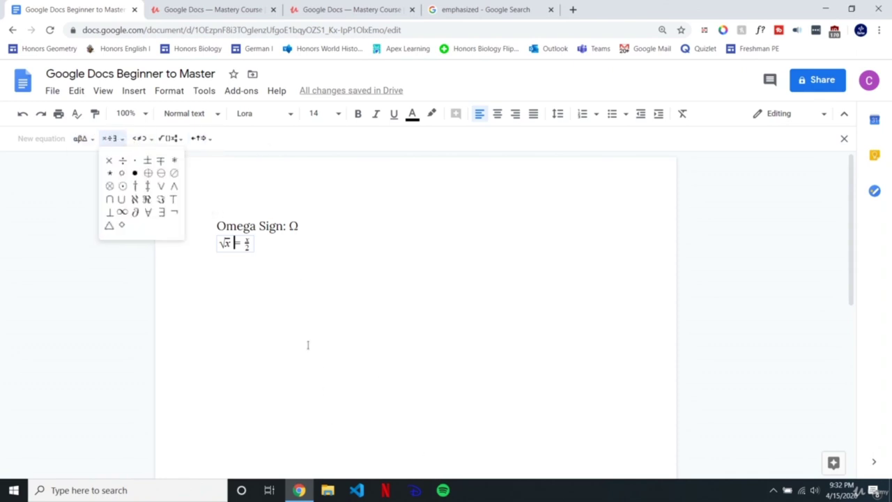
left_click(586, 499)
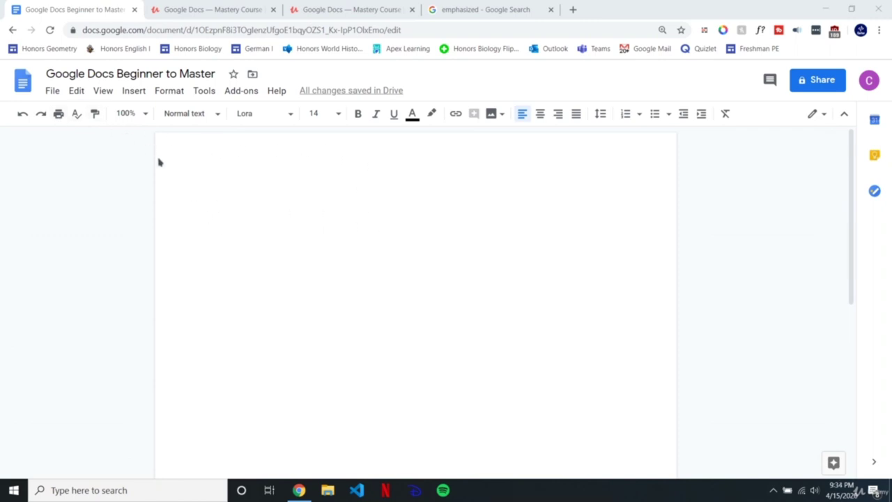
Step: Briefly open the page header, then browse Insert > Headers & footers without inserting anything
left_click(195, 224)
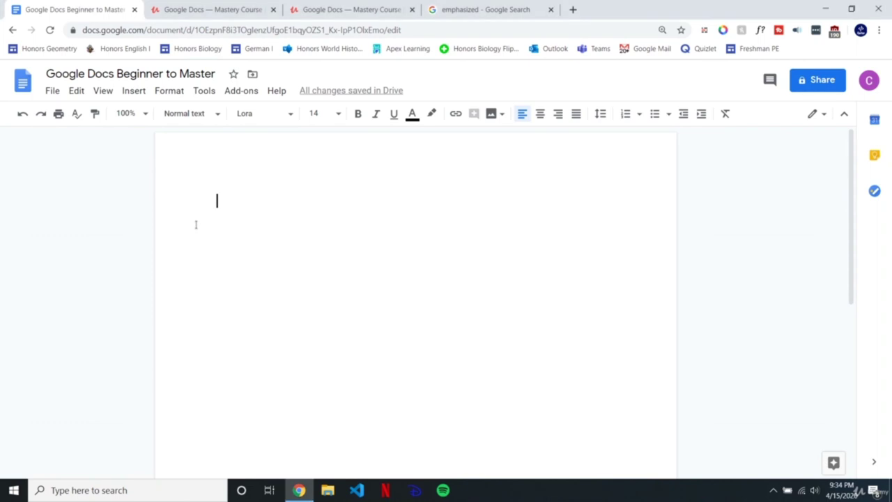
double_click(202, 147)
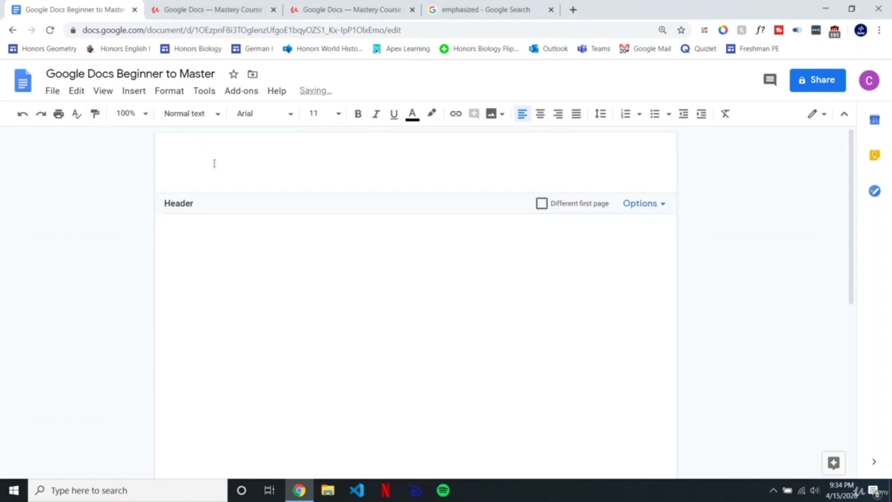
left_click(281, 251)
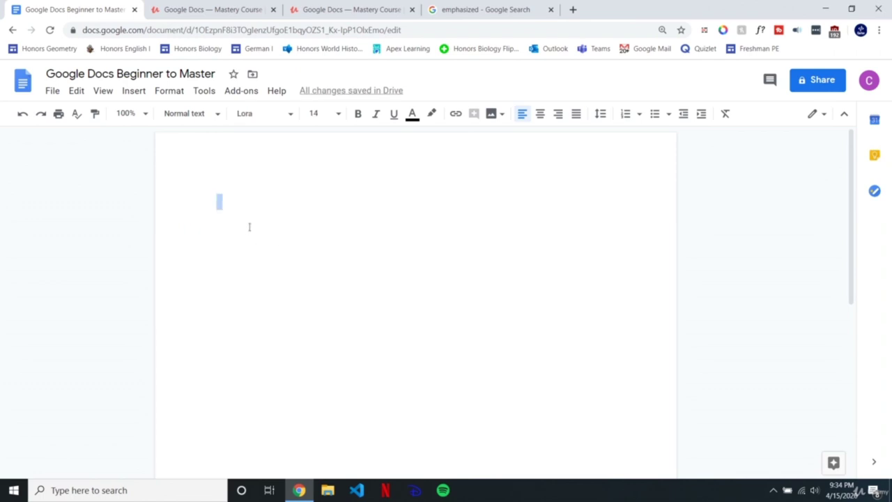
left_click(134, 92)
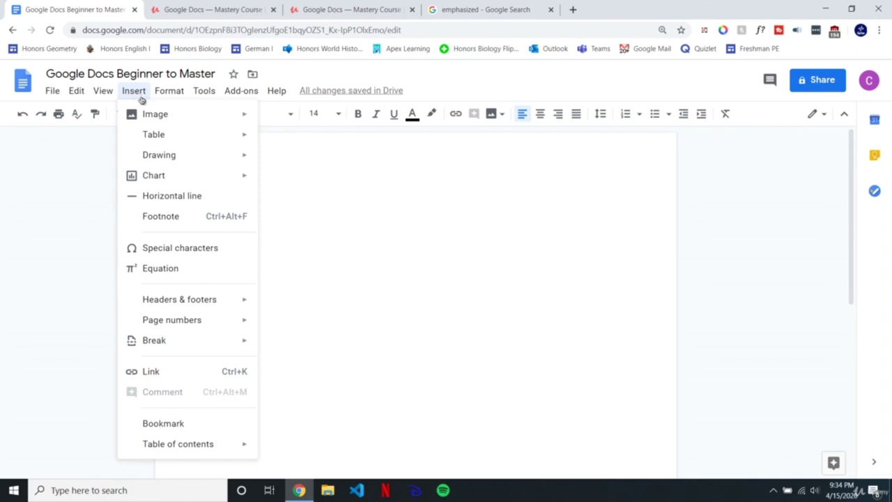
mouse_move(153, 300)
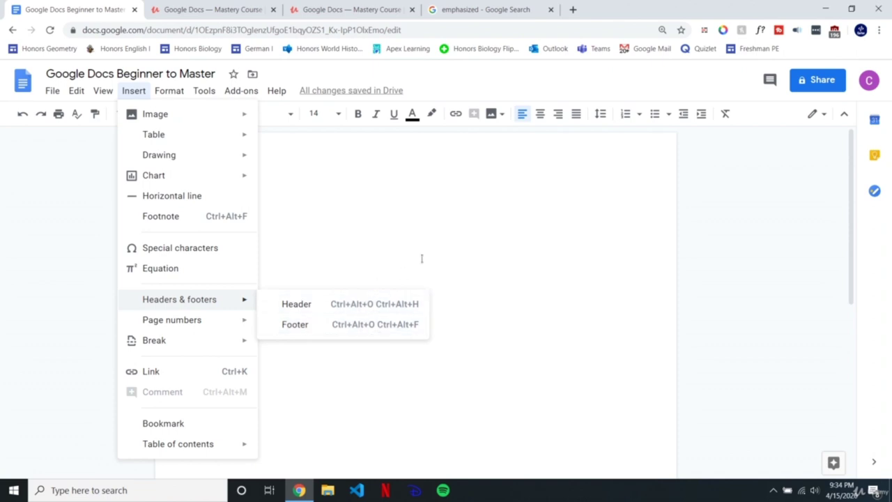
left_click(315, 221)
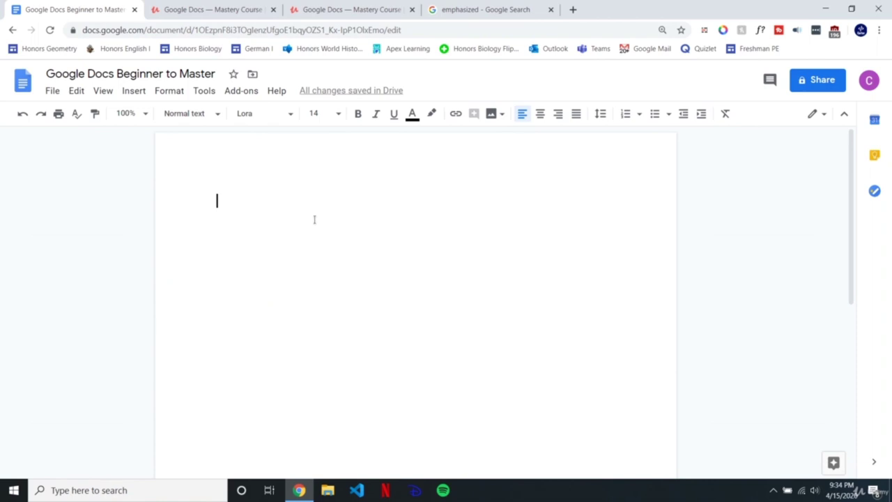
Step: Try the header and footer areas, check the View menu, and reopen the page header
double_click(251, 155)
left_click(246, 294)
scroll(249, 302, "down", 5)
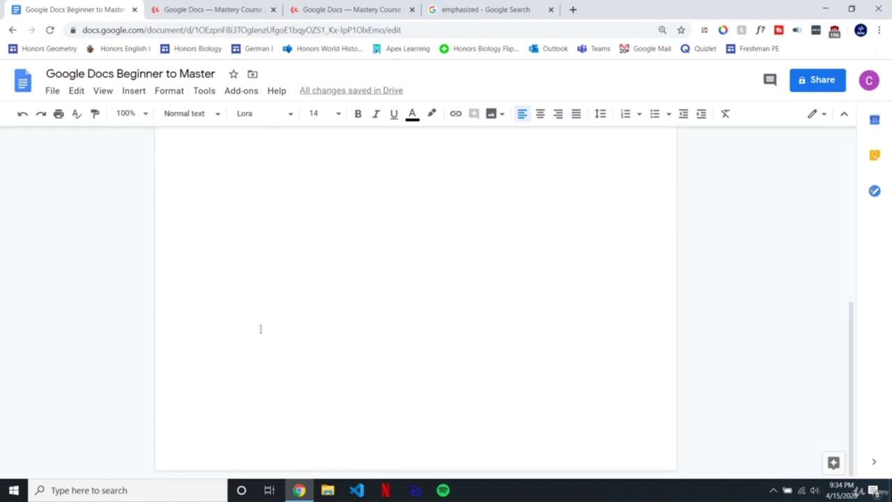
double_click(218, 460)
left_click(244, 306)
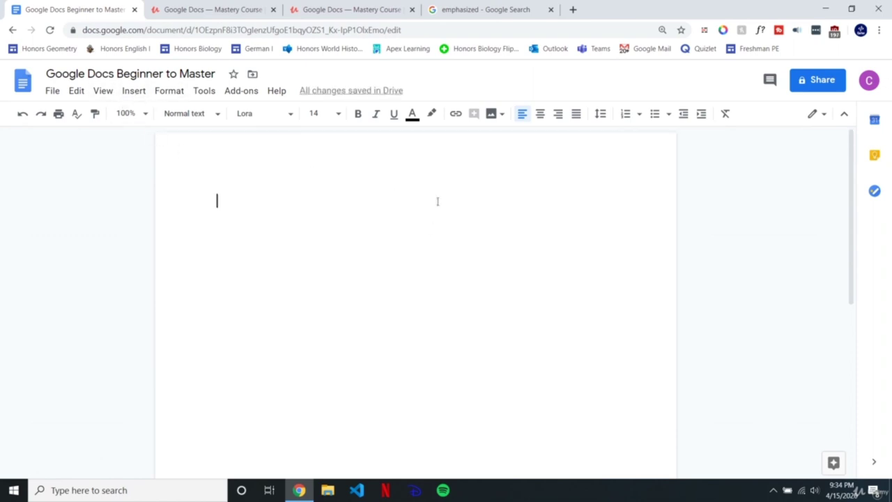
left_click(103, 92)
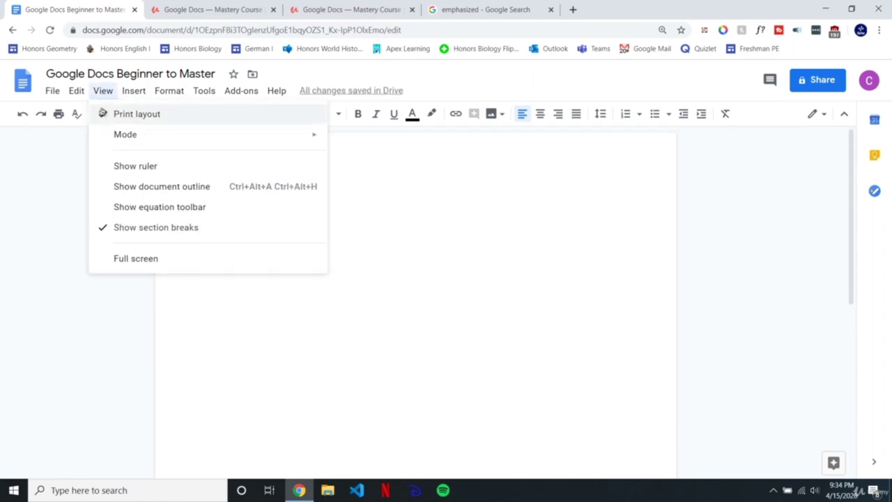
left_click(470, 228)
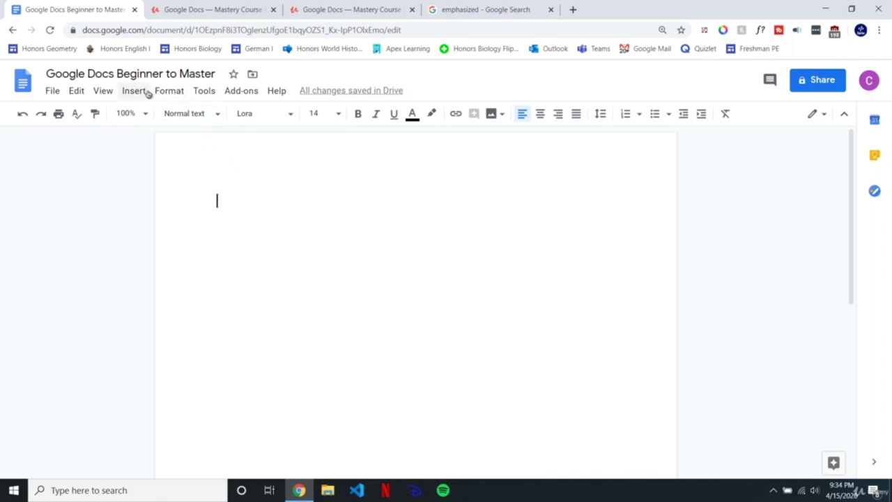
double_click(236, 155)
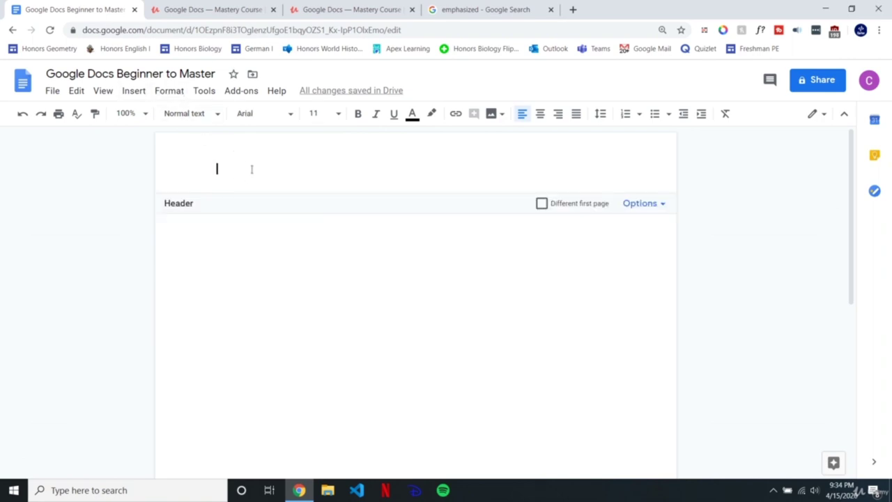
Step: Right-align the header and enter the author's 'Paper' title
left_click(557, 113)
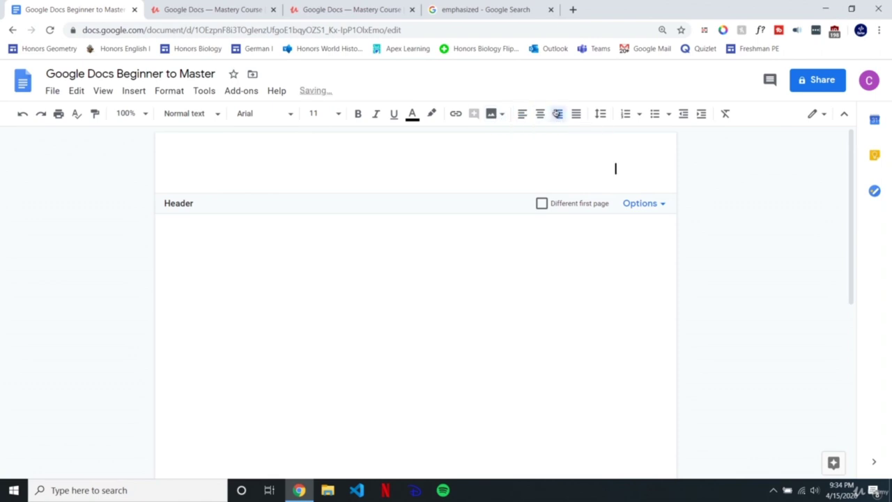
type("Carter's Paper")
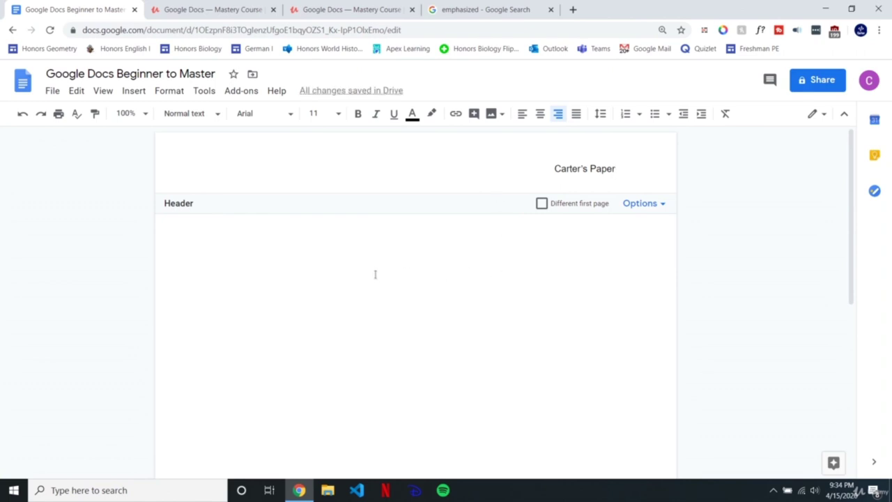
left_click(317, 328)
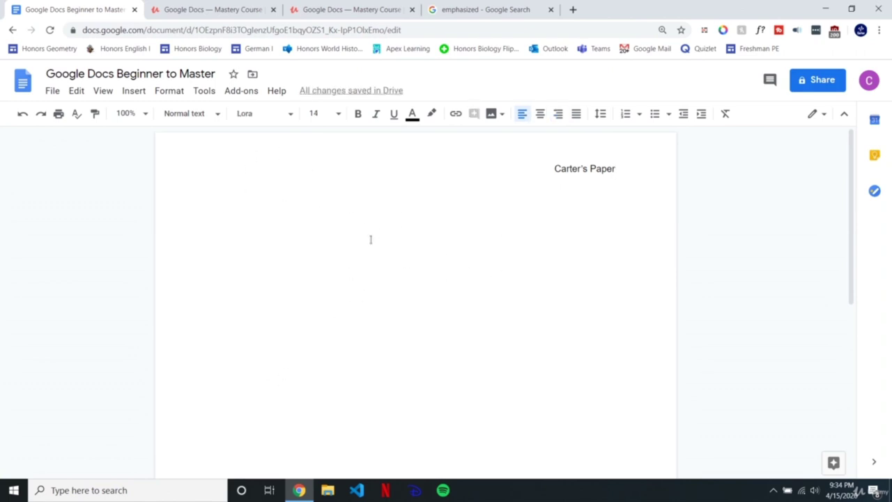
Step: Reopen the header and turn on a different first page header
scroll(358, 288, "down", 5)
scroll(357, 289, "up", 2)
scroll(355, 288, "up", 2)
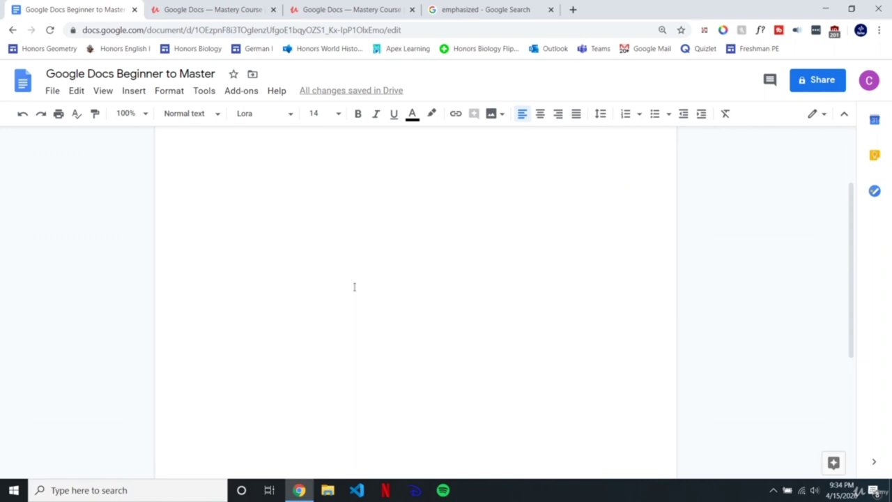
scroll(354, 287, "up", 2)
scroll(355, 286, "up", 3)
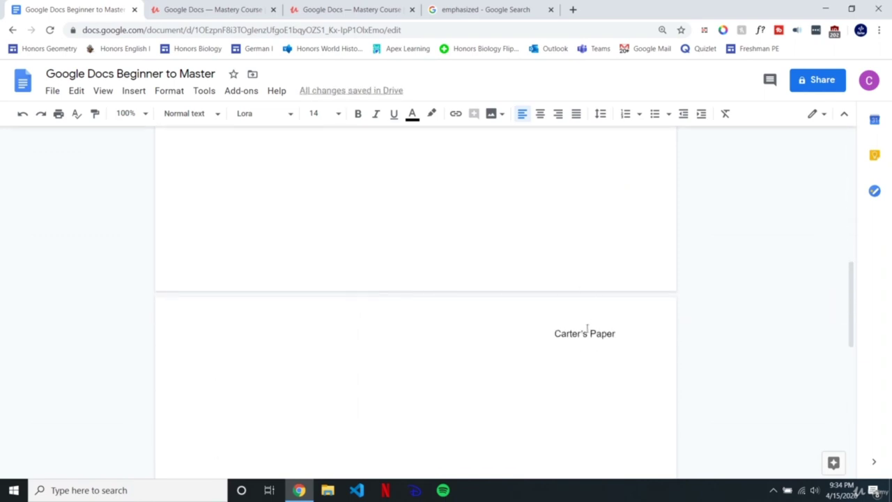
double_click(587, 333)
scroll(590, 255, "down", 2)
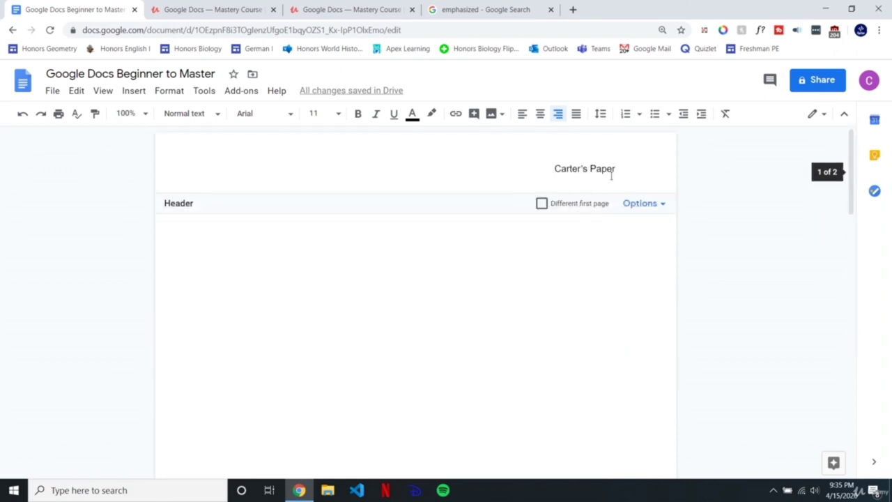
left_click(541, 204)
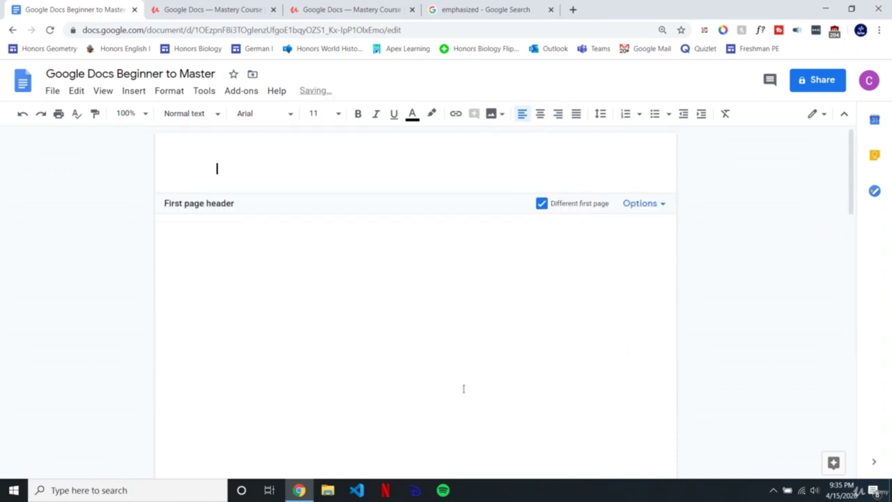
Step: Right-align the first-page header and enter the author's 'Report' title
left_click(561, 115)
type("Carter's Report")
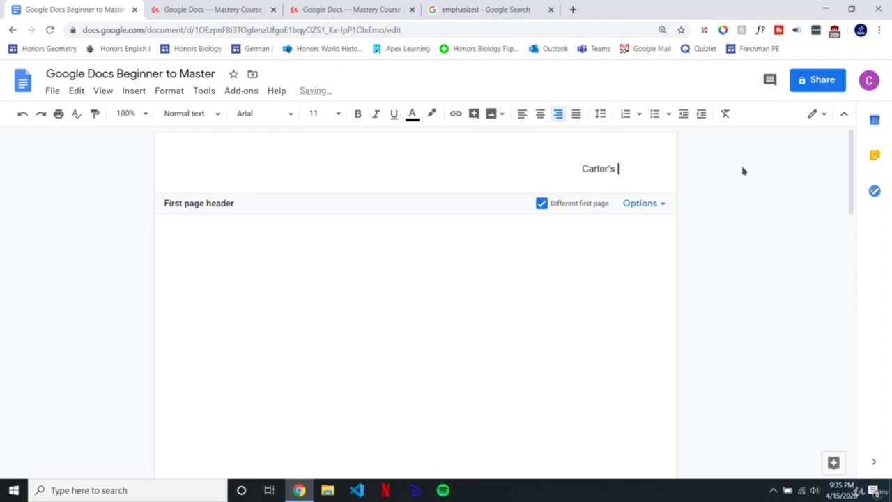
left_click(495, 279)
Step: Add blank lines from page 2's body to extend the document to three pages
scroll(605, 300, "down", 10)
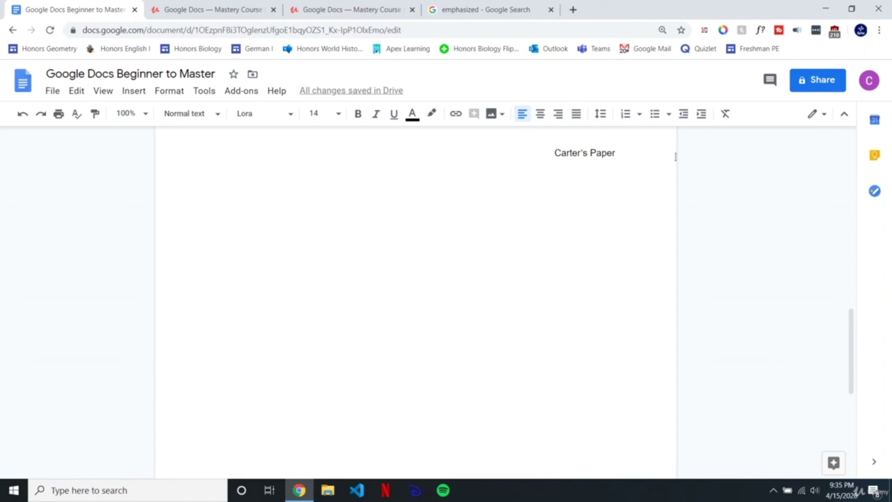
left_click(284, 184)
key("Return")
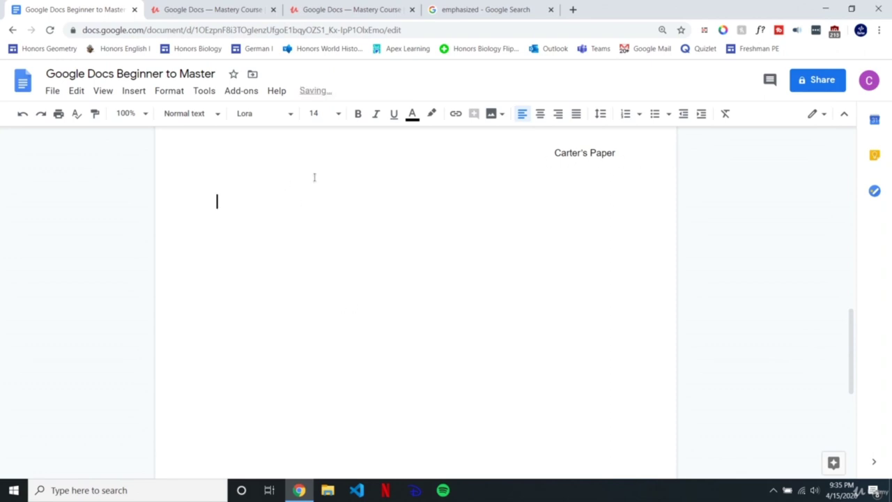
key("Return")
key("Return")
key("Return")
key("Return")
key("Return")
key("Return")
key("Return")
key("Return")
key("Return")
key("Return")
key("Return")
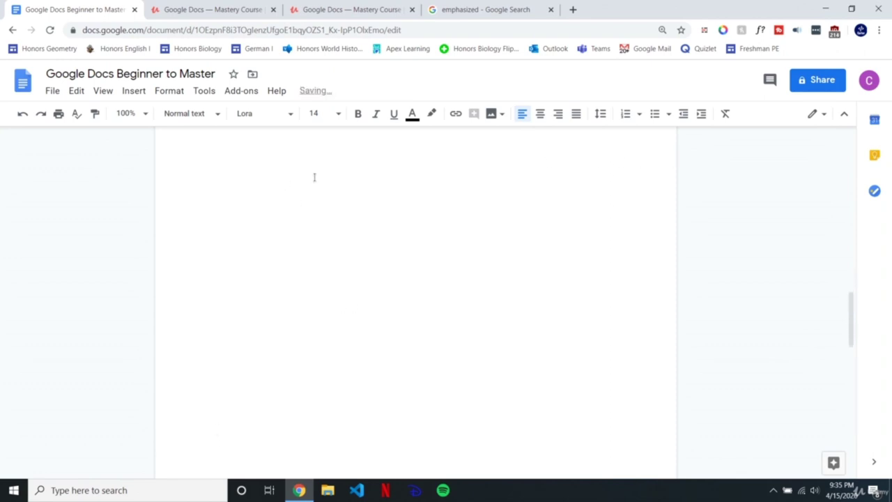
scroll(314, 178, "down", 4)
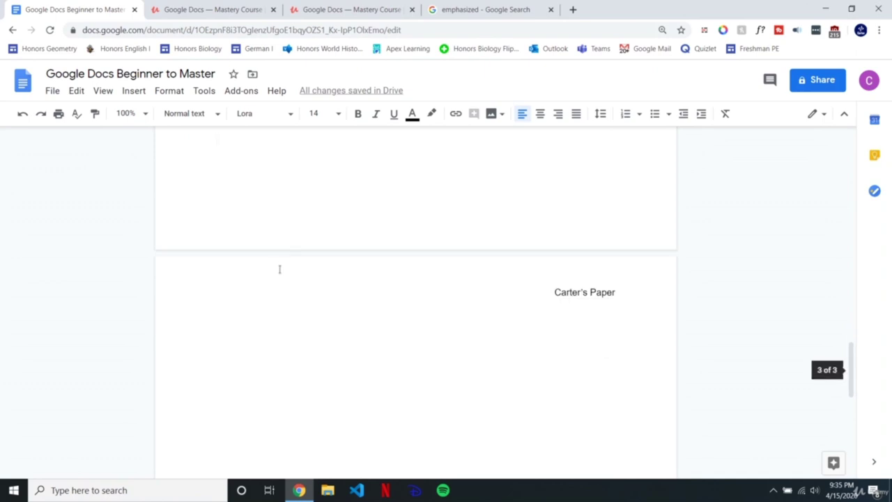
scroll(279, 269, "up", 15)
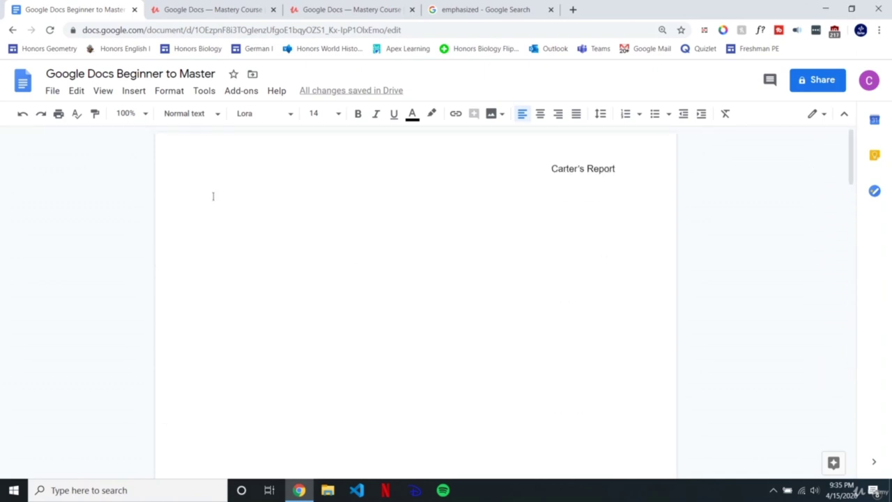
double_click(572, 171)
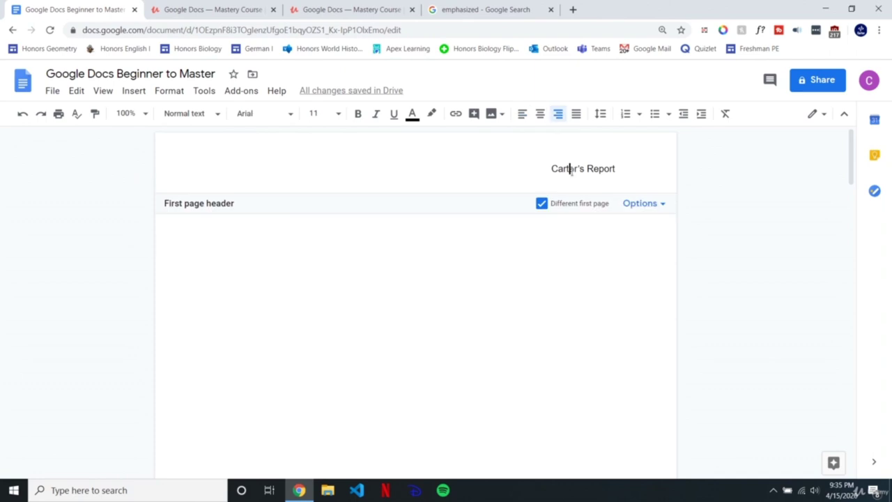
Step: After checking Header format, add footer page numbers starting at 1, including the first page
left_click(634, 204)
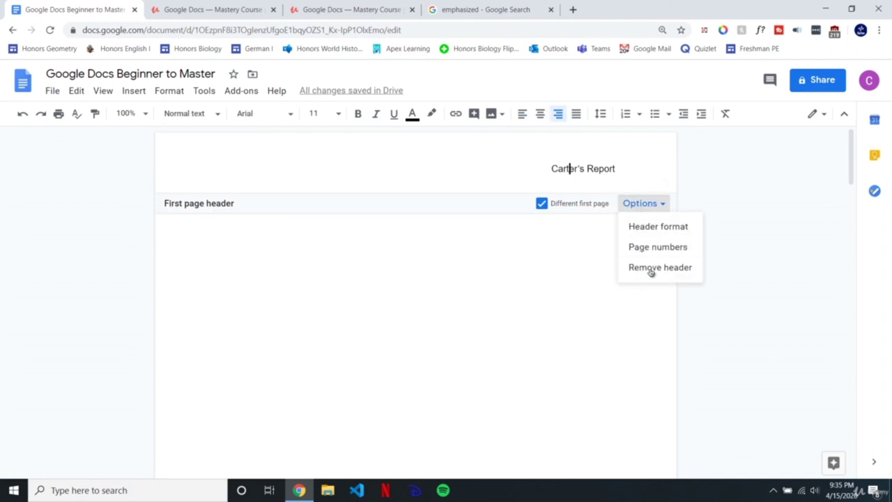
left_click(654, 232)
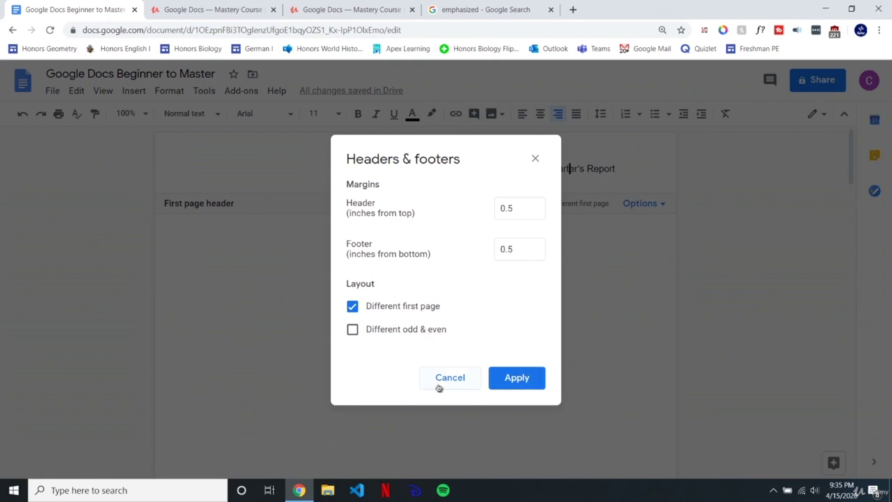
left_click(463, 379)
left_click(640, 203)
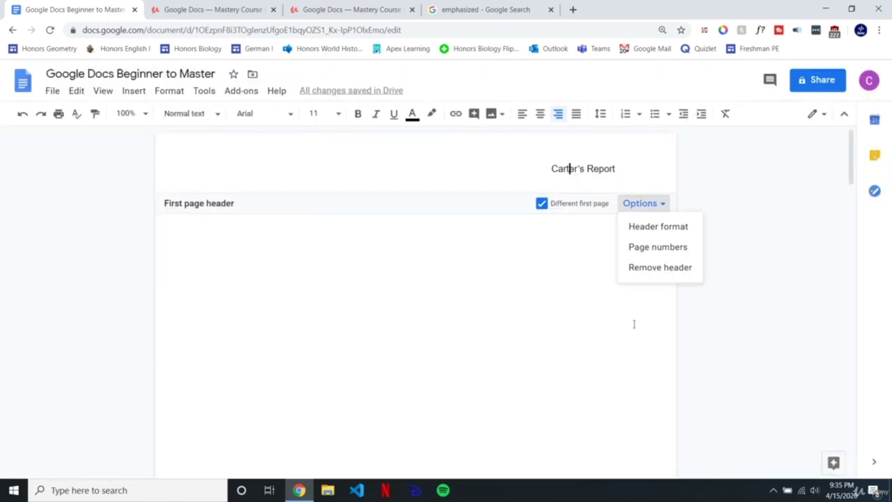
left_click(658, 247)
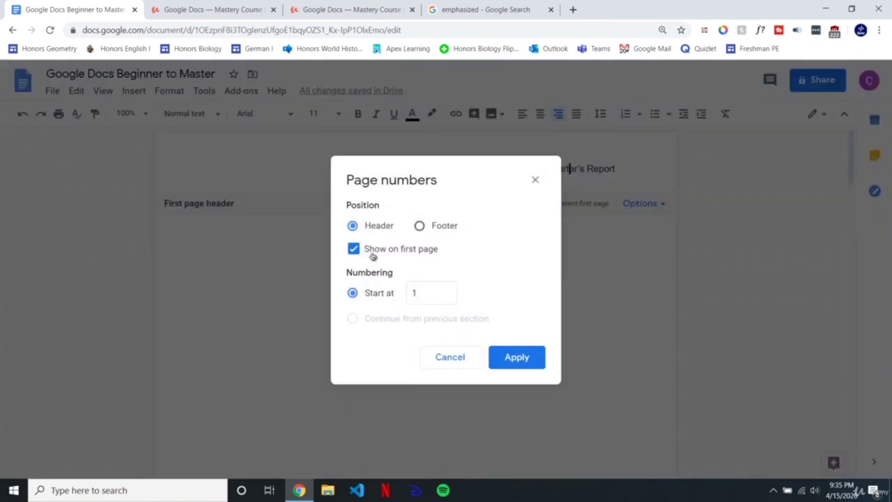
left_click(420, 227)
left_click(515, 361)
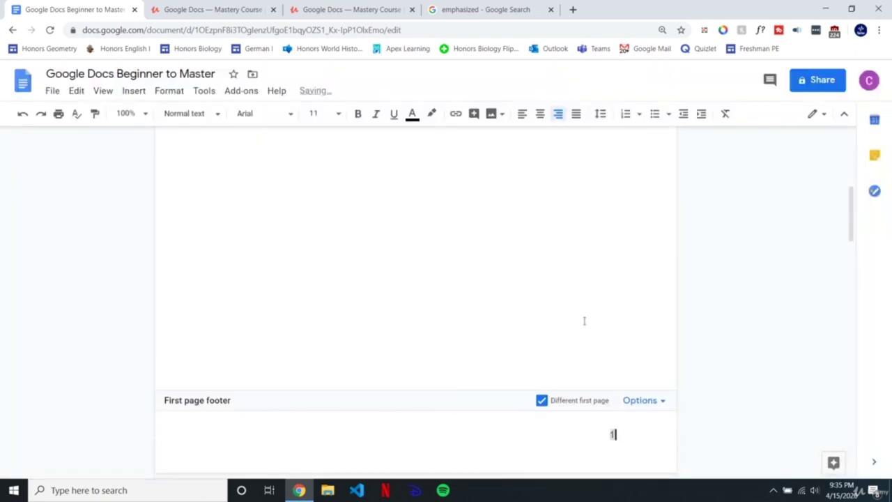
Step: Scroll to page 2 and open its footer for editing
left_click(554, 221)
scroll(582, 387, "down", 4)
scroll(581, 384, "down", 11)
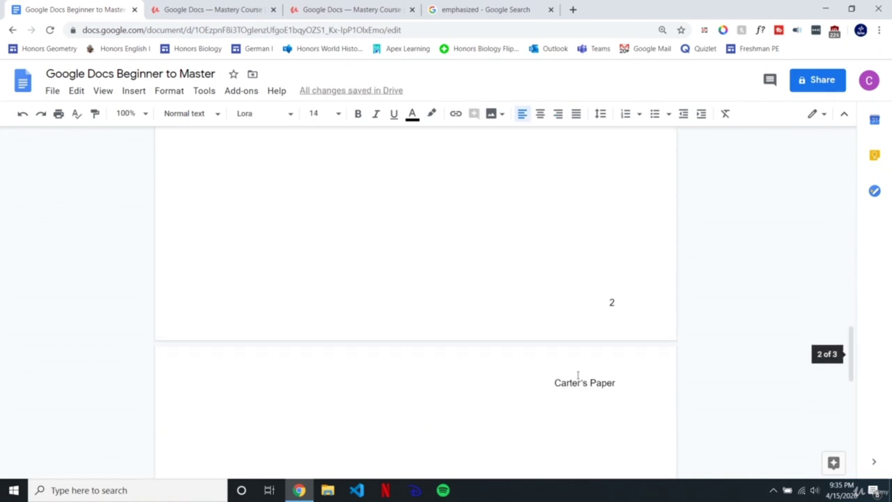
scroll(578, 375, "up", 3)
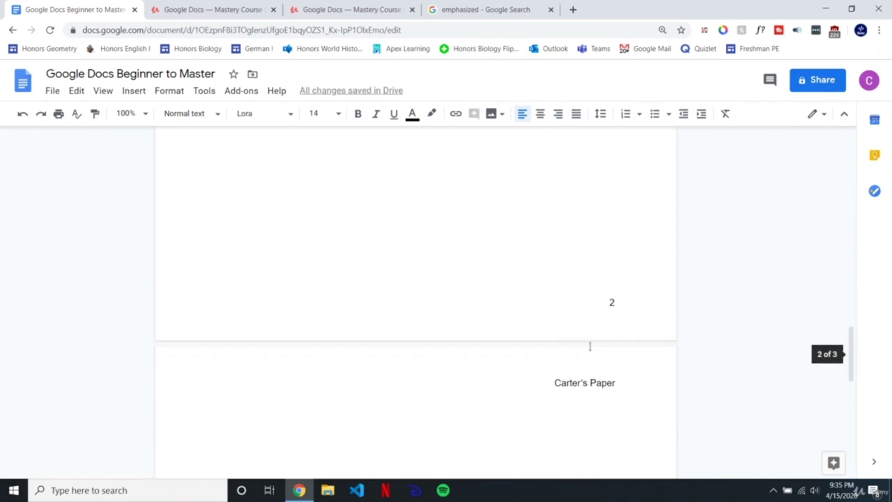
left_click(614, 302)
left_click(546, 220)
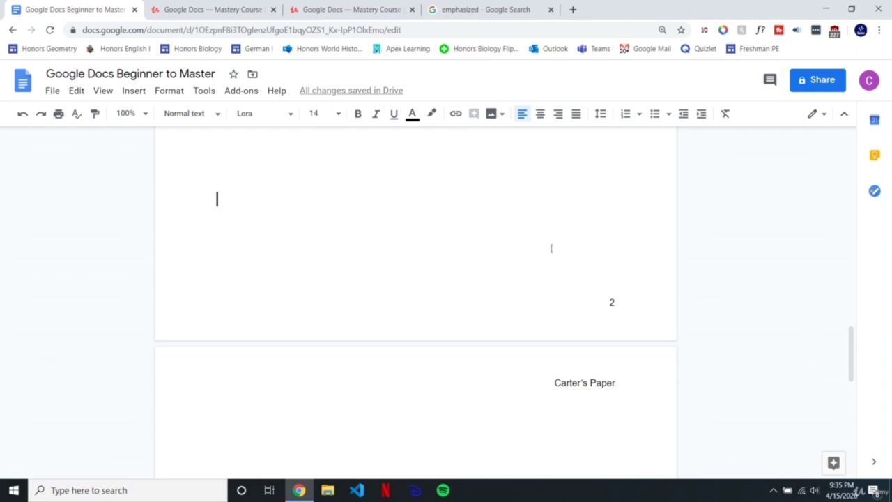
scroll(565, 292, "down", 9)
scroll(573, 326, "up", 8)
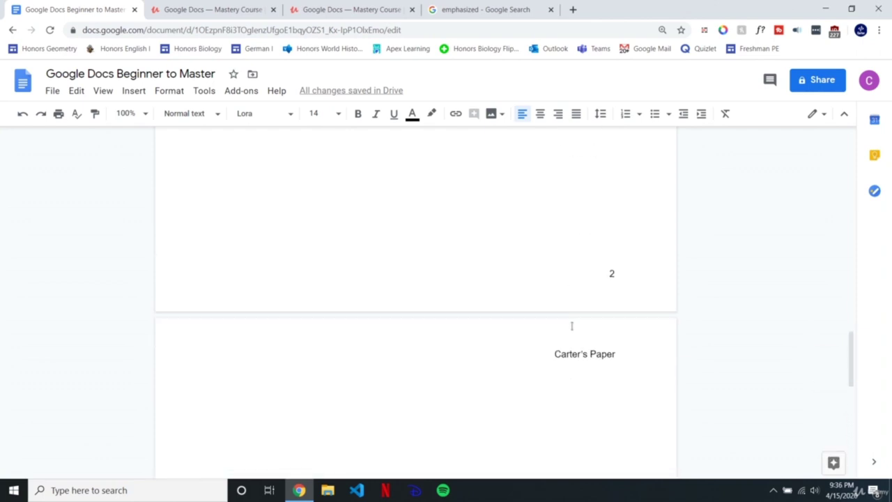
left_click(616, 277)
Step: Set the page 2 footer number to Impact font at size 20
left_click_drag(627, 271, 590, 269)
left_click(263, 113)
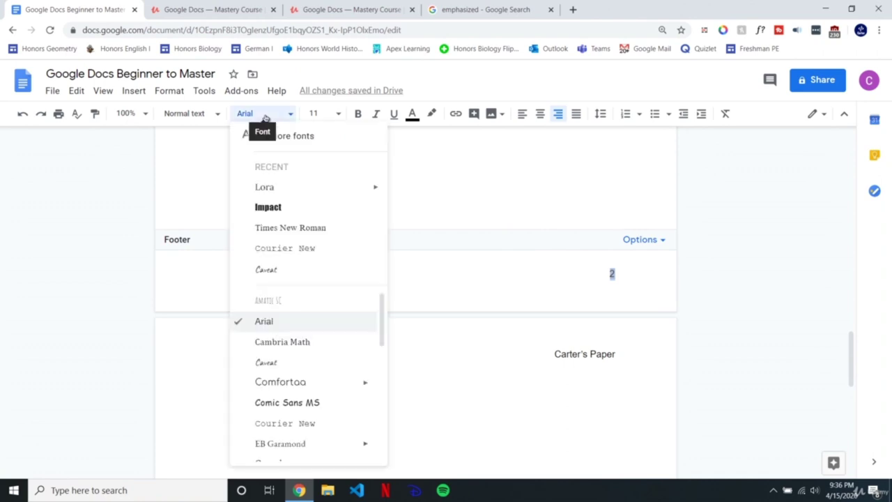
left_click(296, 209)
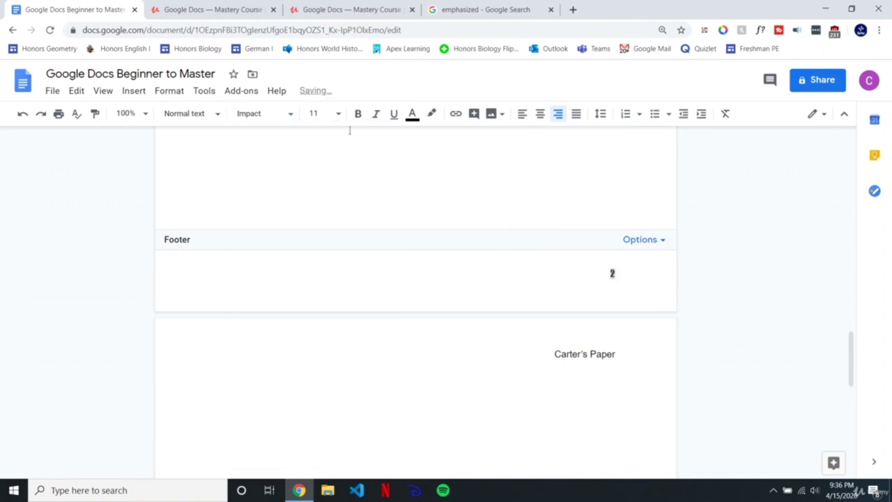
left_click(316, 114)
type("20")
key("Return")
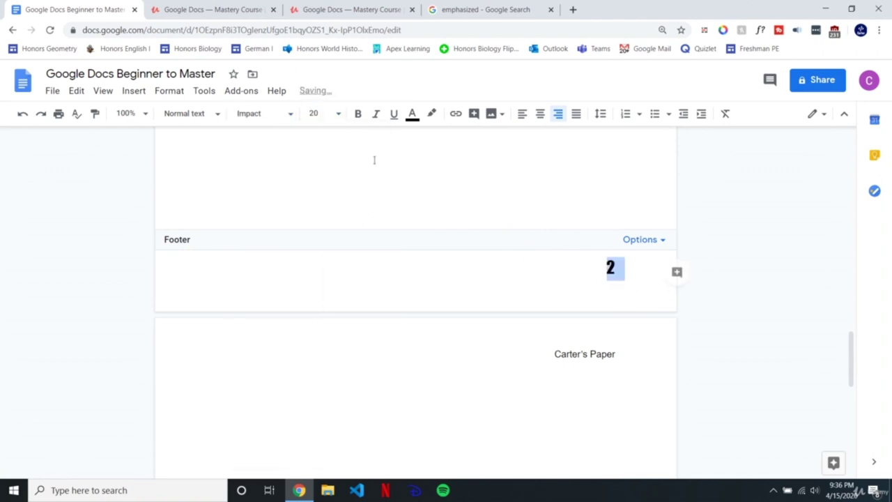
Step: Review the first-page footer's format settings and cancel without changes
left_click(586, 179)
scroll(579, 328, "up", 10)
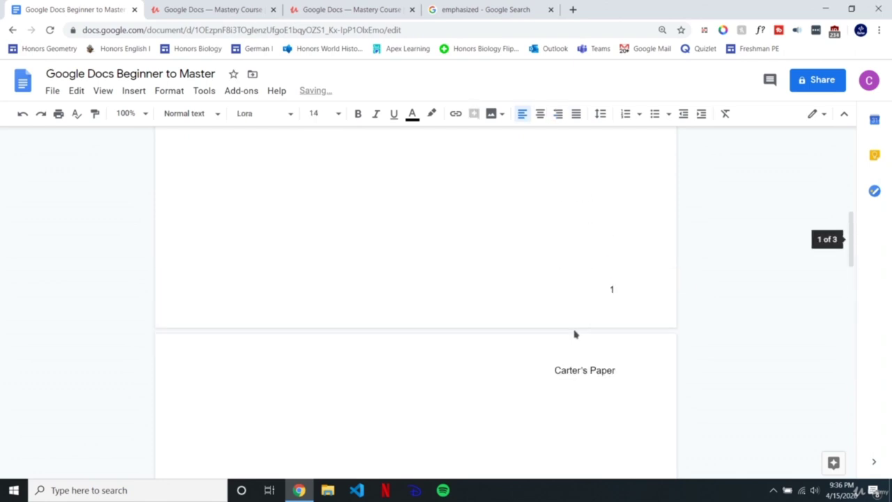
double_click(612, 288)
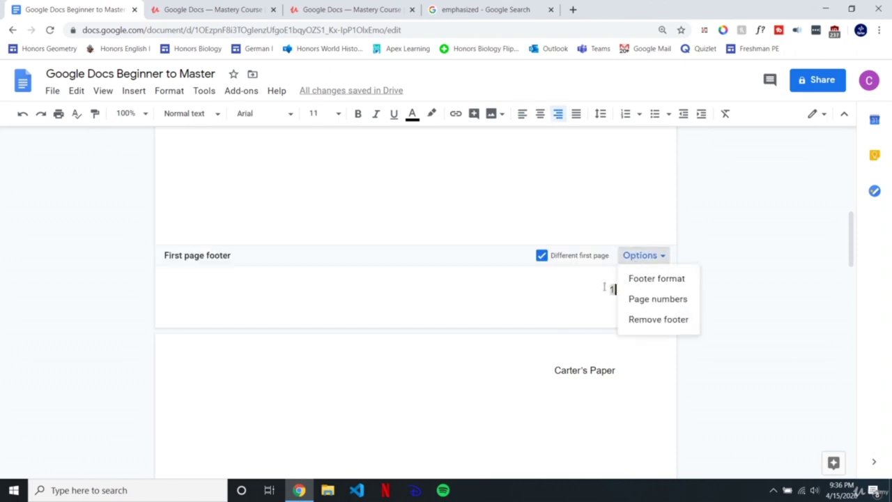
left_click(636, 259)
left_click(640, 259)
left_click(652, 278)
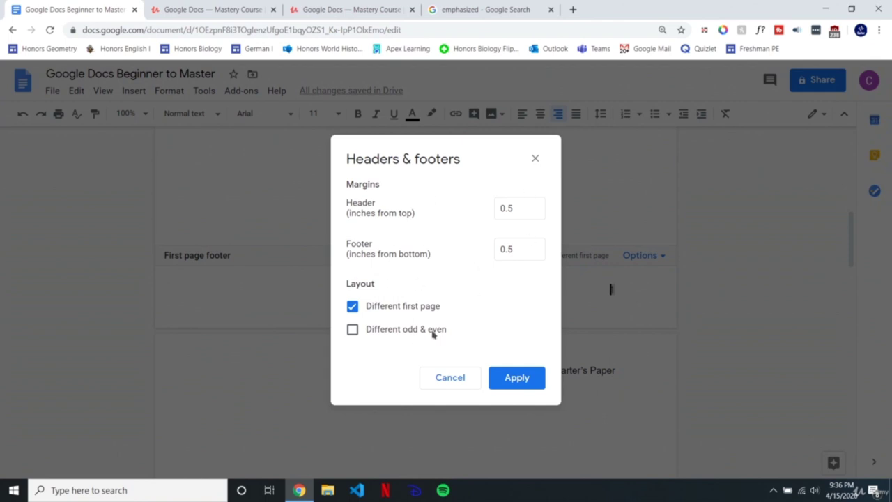
left_click(451, 382)
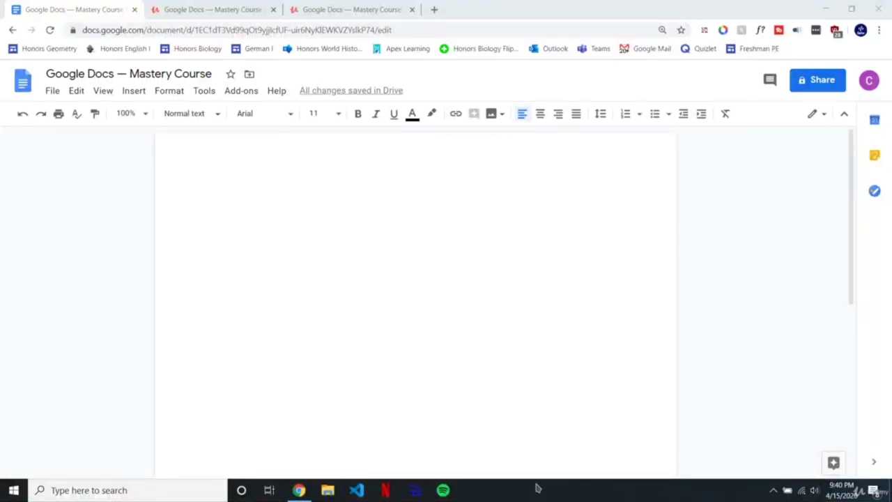
left_click(301, 238)
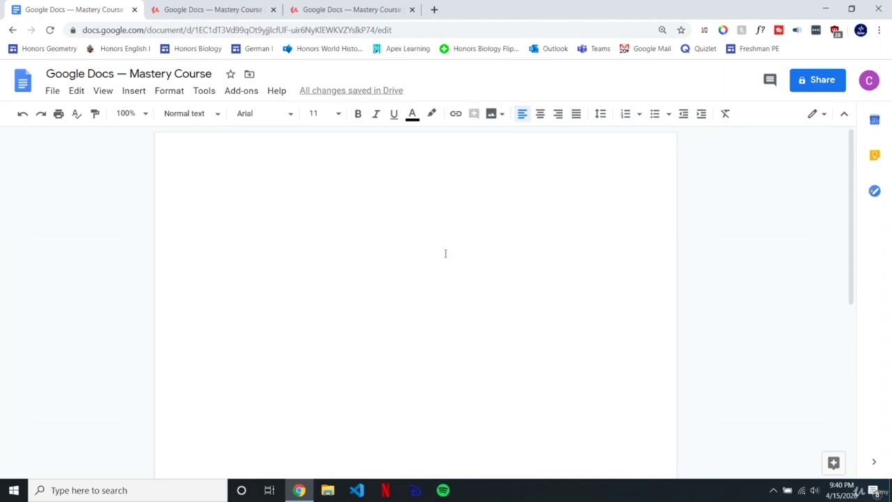
type("Delete this")
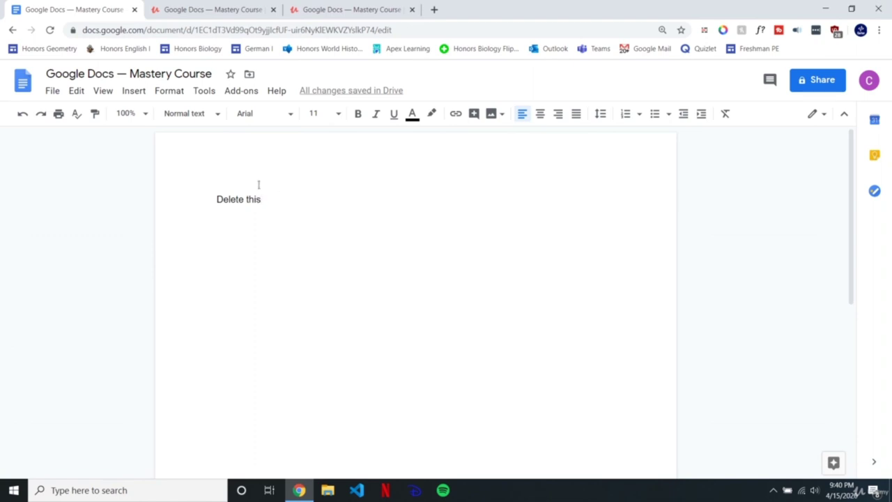
left_click_drag(217, 199, 266, 201)
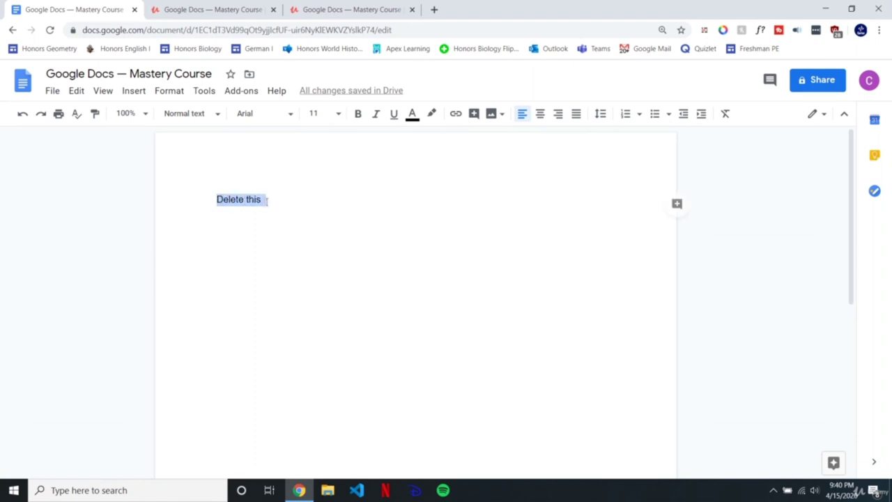
left_click(330, 204)
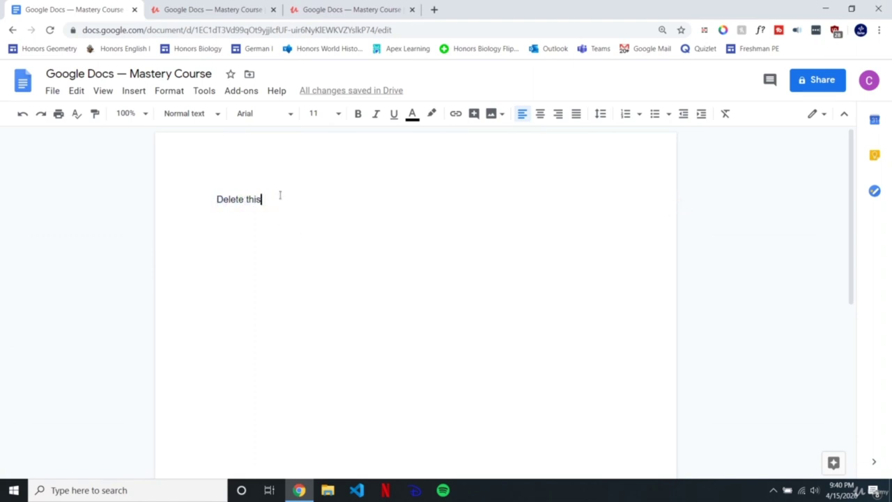
left_click_drag(283, 203, 203, 203)
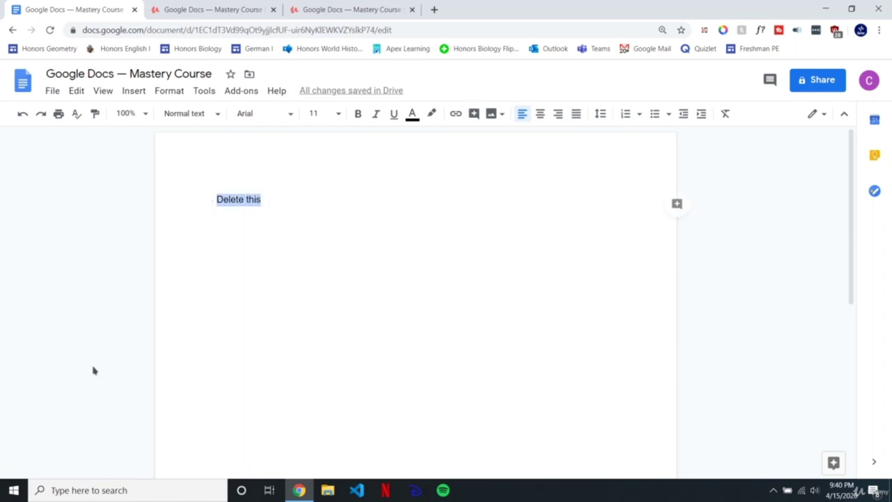
left_click(169, 92)
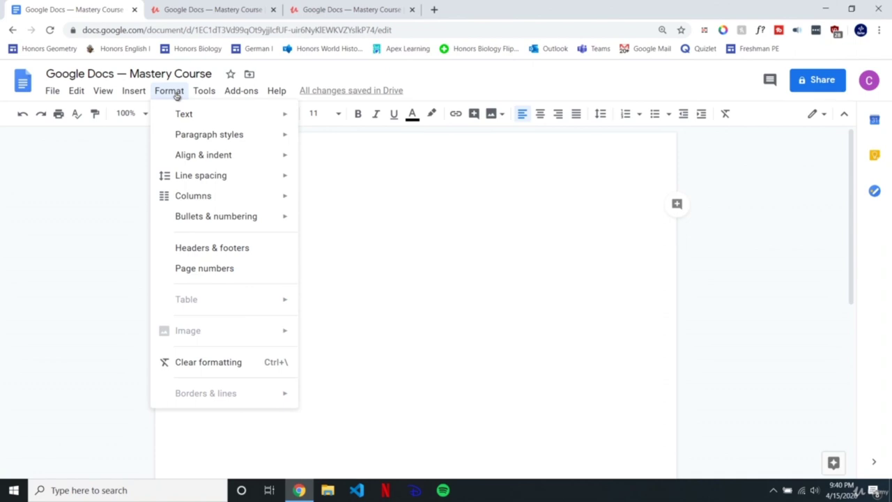
mouse_move(178, 114)
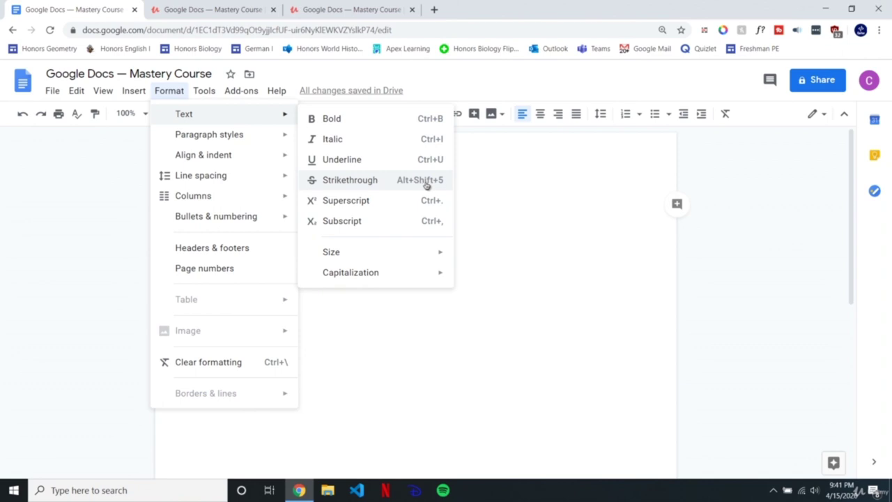
left_click(358, 179)
left_click(270, 218)
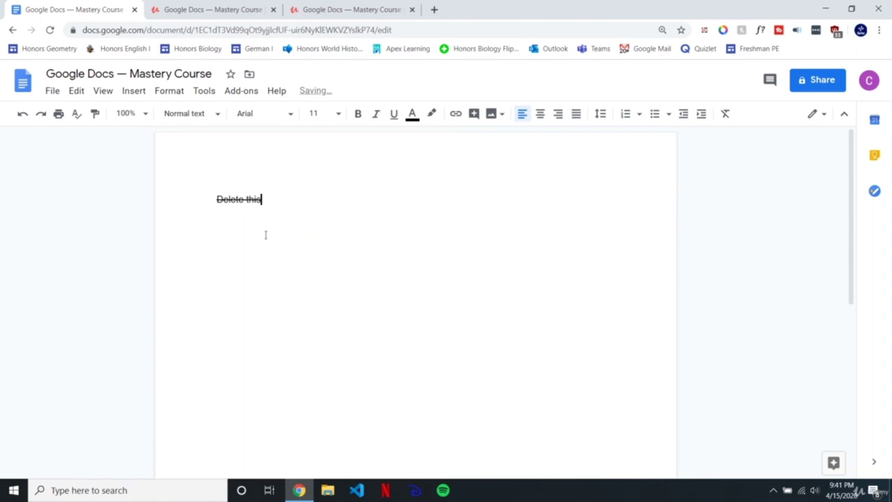
left_click_drag(275, 201, 196, 203)
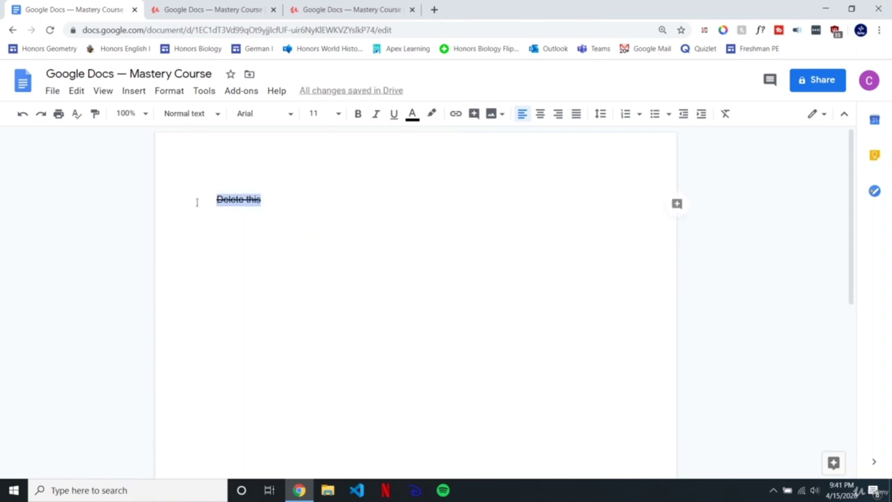
left_click(279, 201)
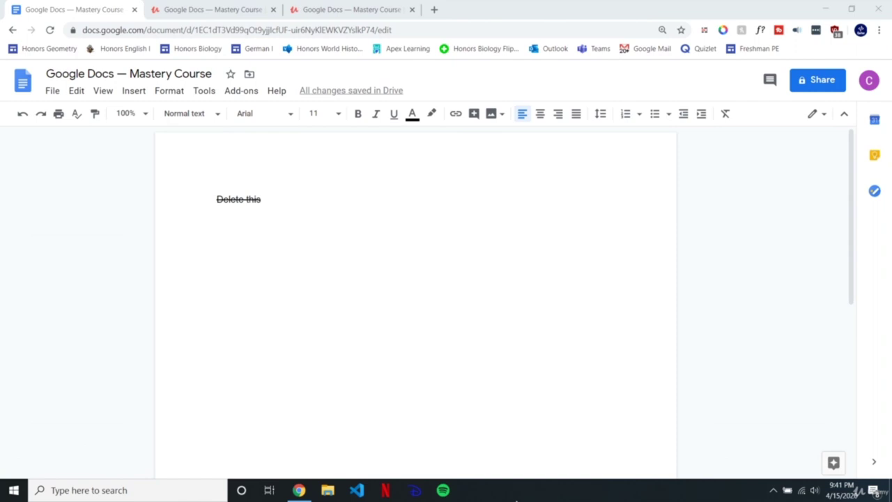
key("BackSpace")
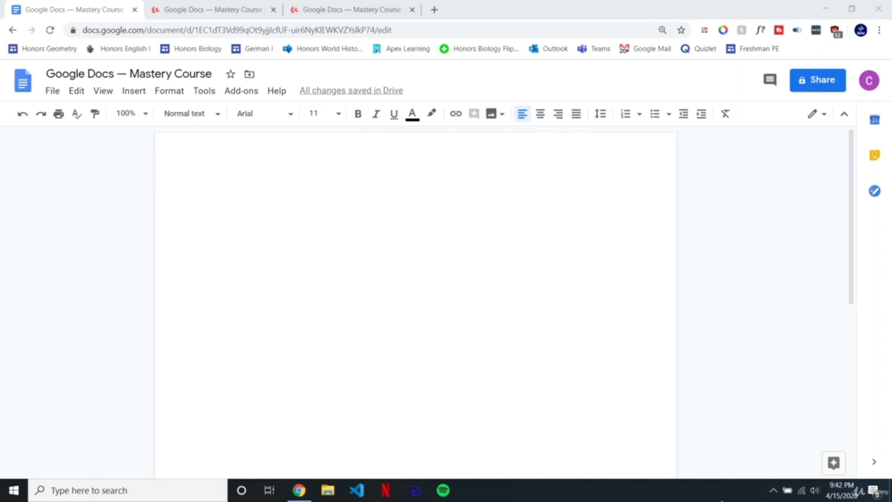
left_click(303, 214)
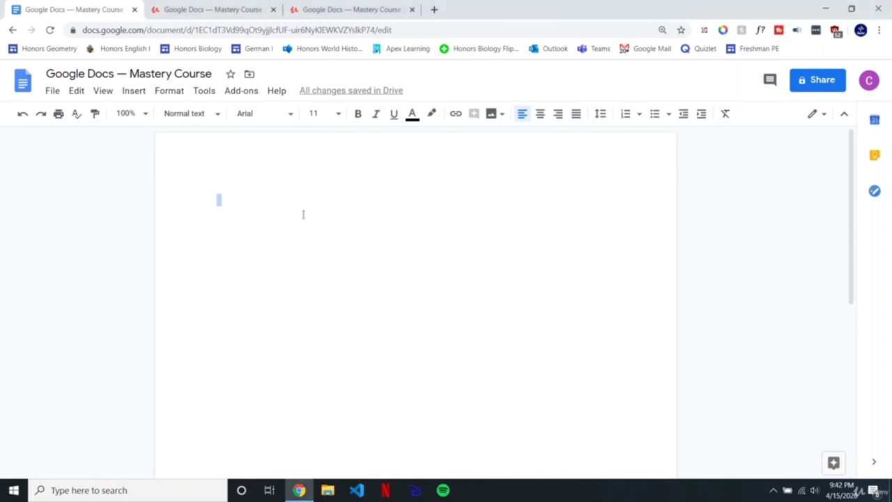
Step: Clear formatting on the first line and type 'place' with '1' before it
left_click(275, 242)
type("the")
key("BackSpace")
key("BackSpace")
key("BackSpace")
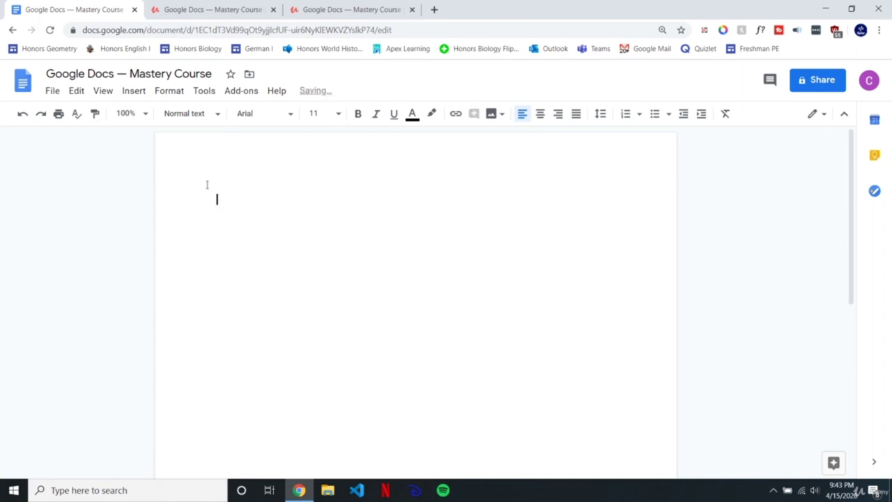
left_click(726, 113)
type("place")
key("Left")
key("Left")
key("Left")
key("Left")
key("Left")
type("1")
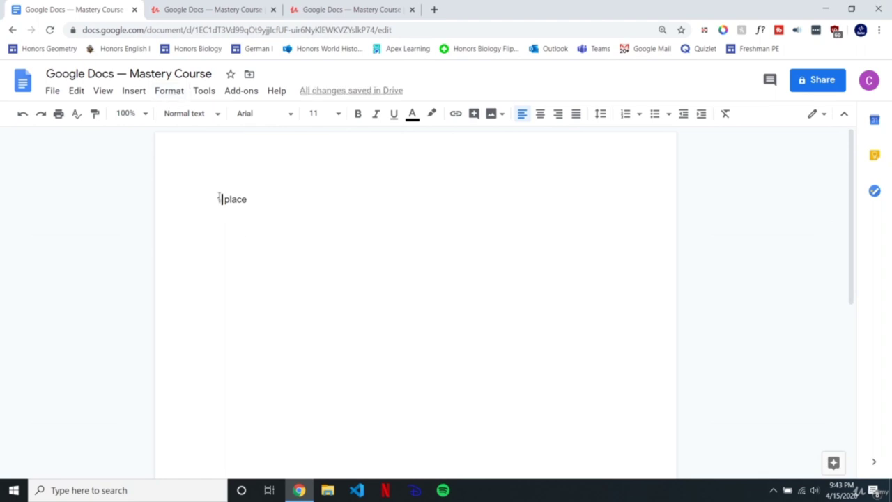
Step: Add superscript 'st' after the 1 and start a new line below '1st place'
left_click(172, 92)
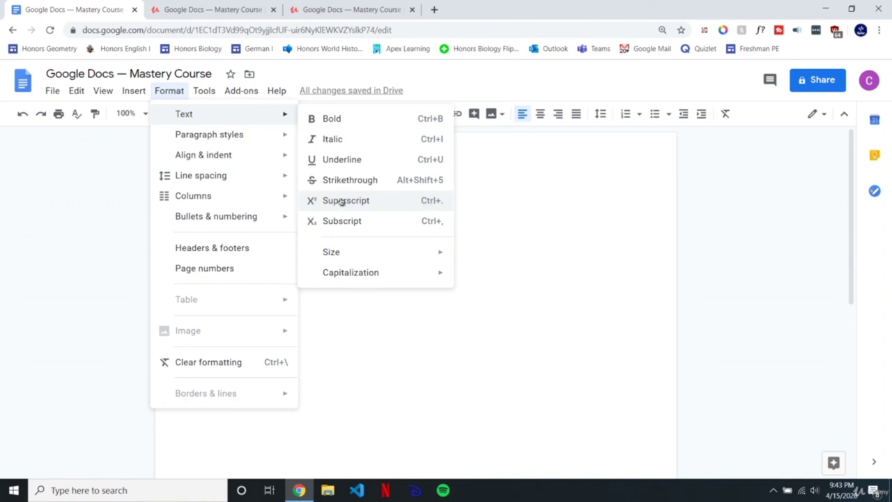
left_click(382, 203)
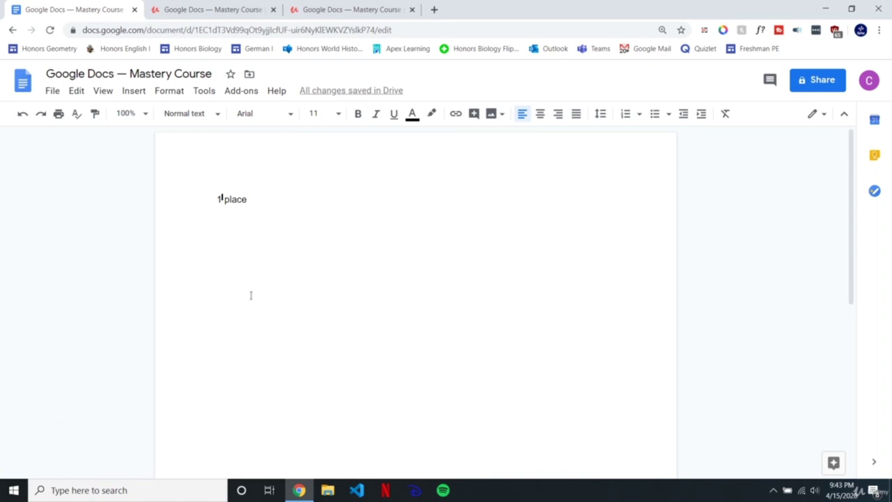
type("st")
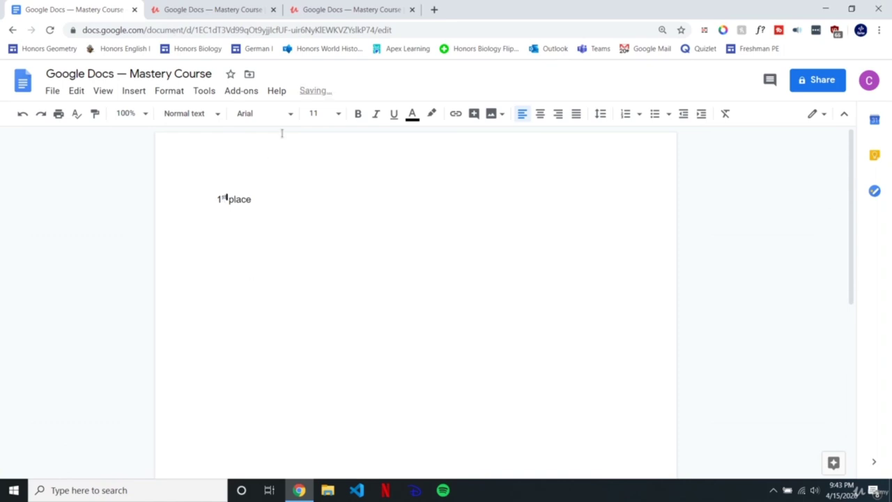
left_click(261, 198)
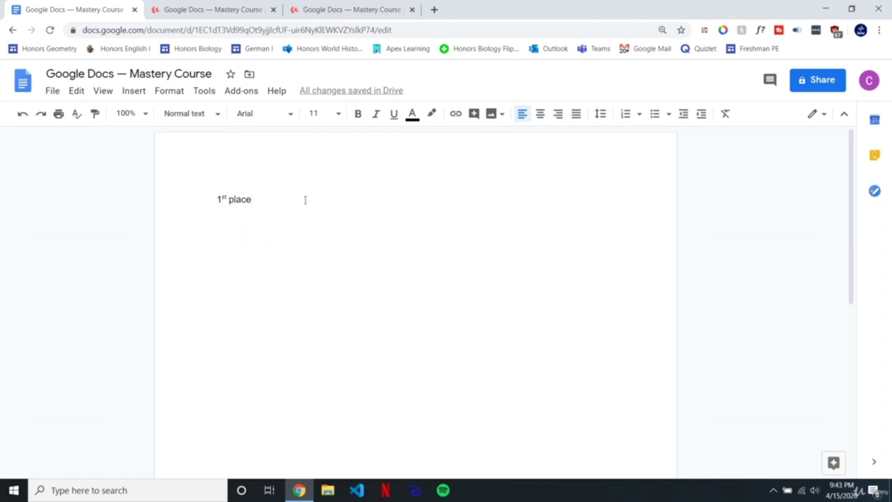
key("Return")
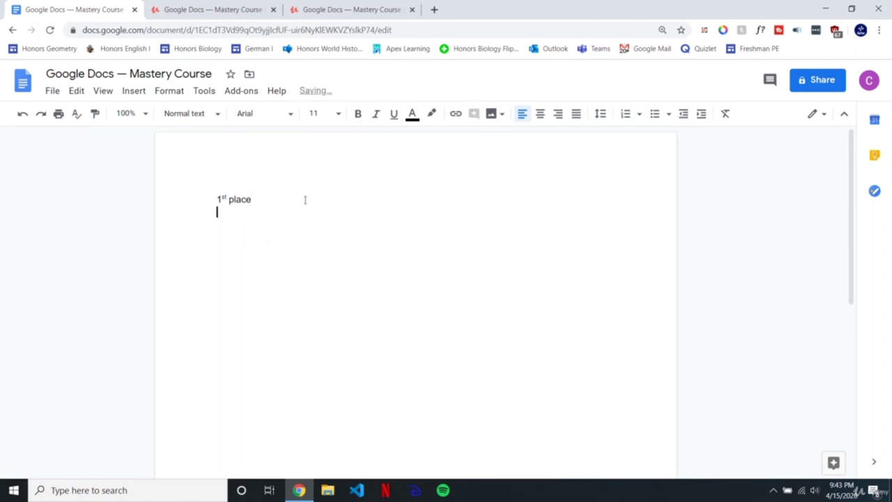
Step: Type H2O on the line, correcting the zero to the letter O
type("O")
key("BackSpace")
type("H20")
key("Left")
key("Right")
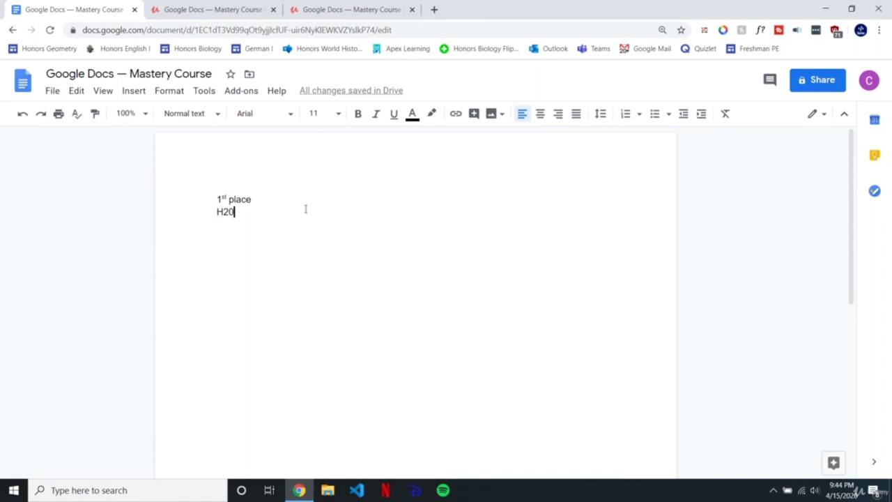
key("BackSpace")
type("O")
key("Left")
Step: Make the 2 in H2O subscript and place the caret at the end of the H₂O line
left_click_drag(228, 212, 222, 212)
left_click(168, 91)
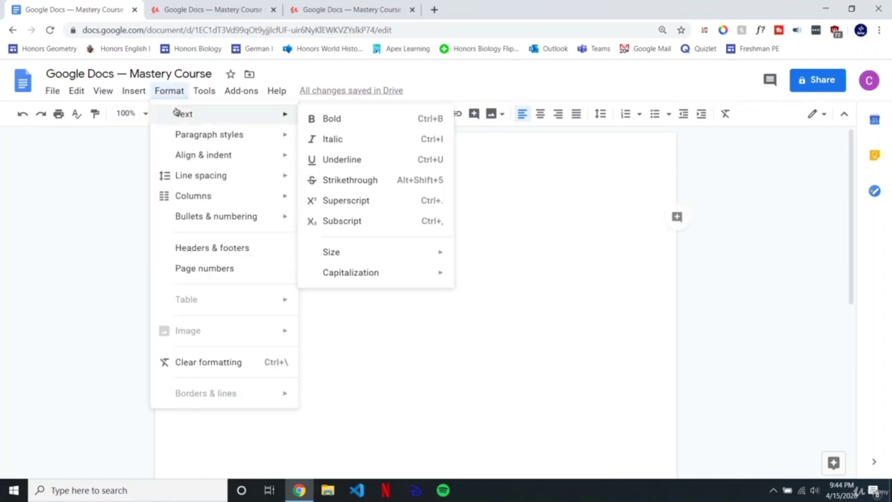
left_click(370, 222)
left_click(249, 215)
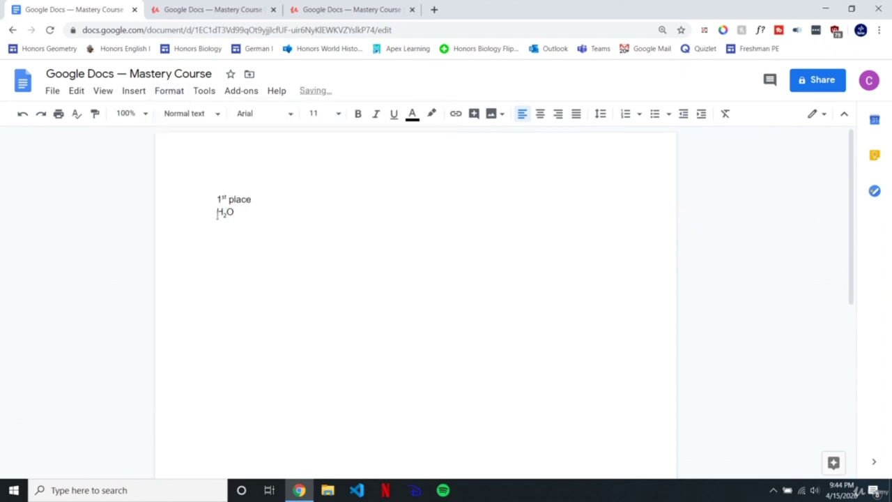
left_click_drag(215, 213, 287, 212)
left_click(286, 212)
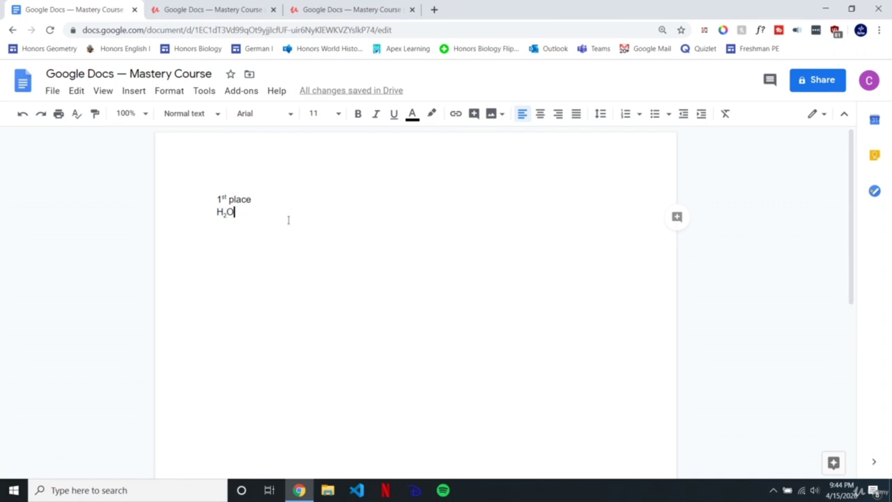
left_click(622, 500)
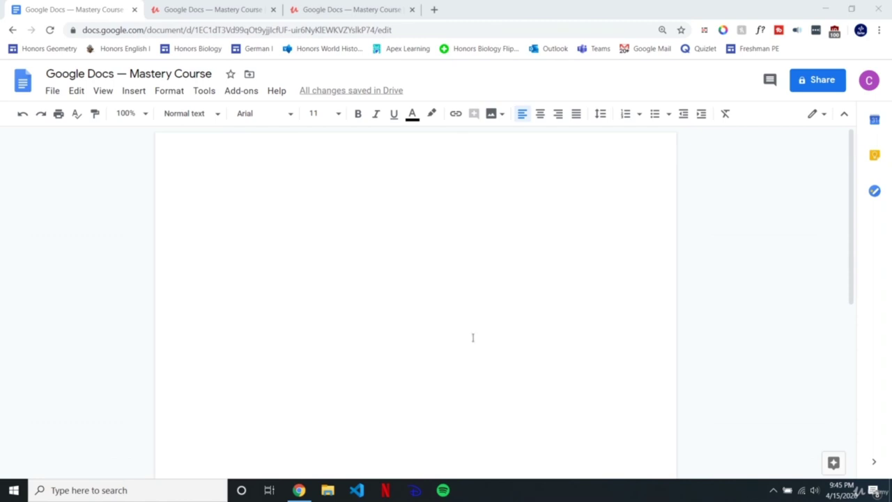
Step: Type 'The emperor' on three separate lines
left_click(300, 230)
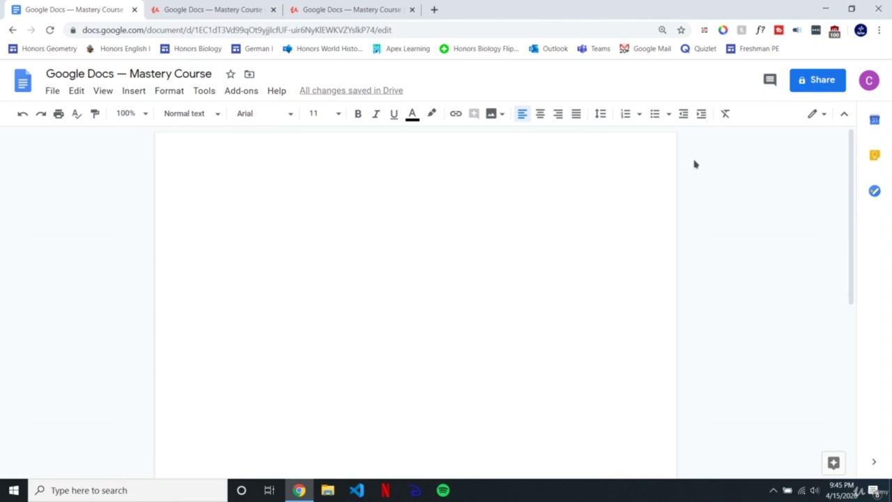
type("The m")
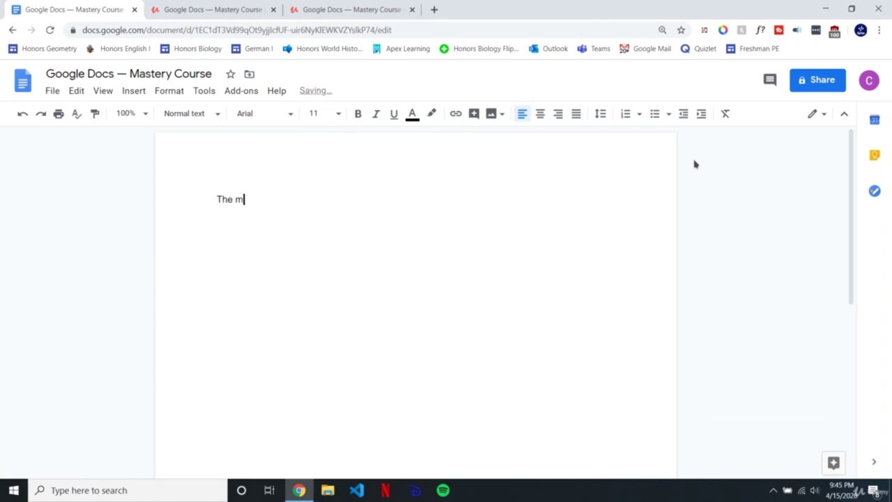
key("BackSpace")
type("emperor")
key("Return")
key("Return")
type("The emperor")
key("Return")
type("The emperor")
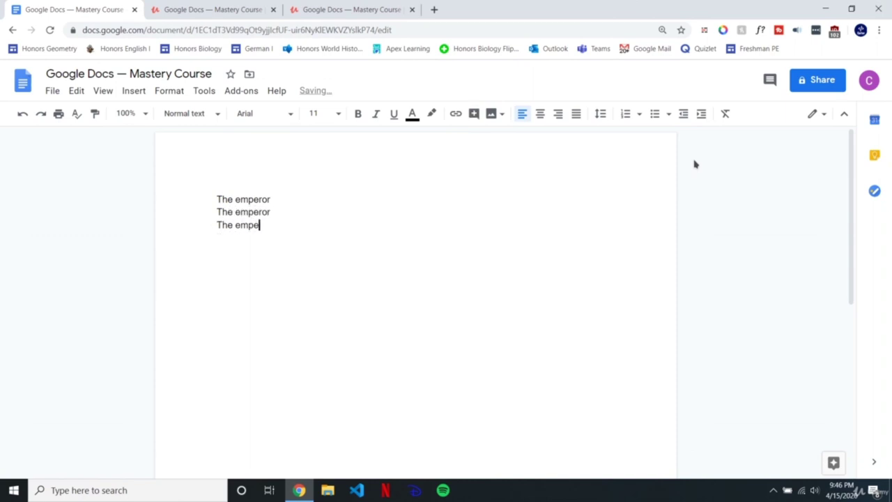
key("BackSpace")
type("ror")
Step: Complete the first line as 'The emperor was great' and paste it over lines two and three
left_click(275, 200)
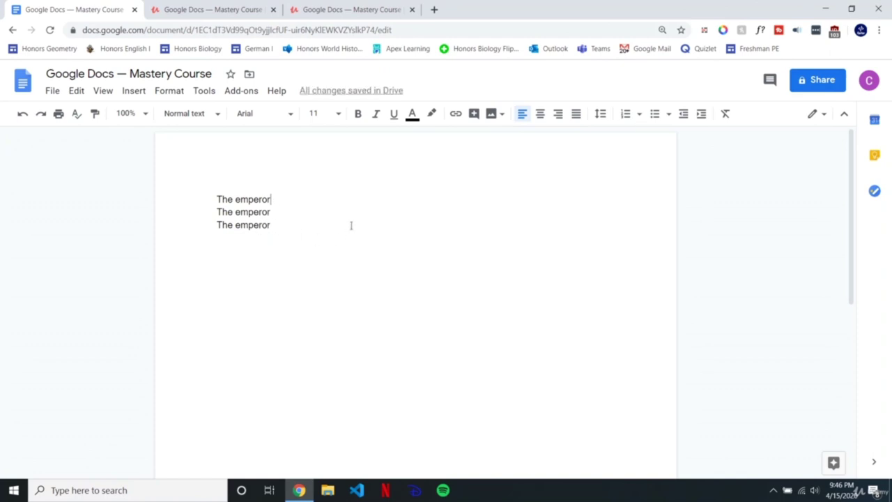
type("was great")
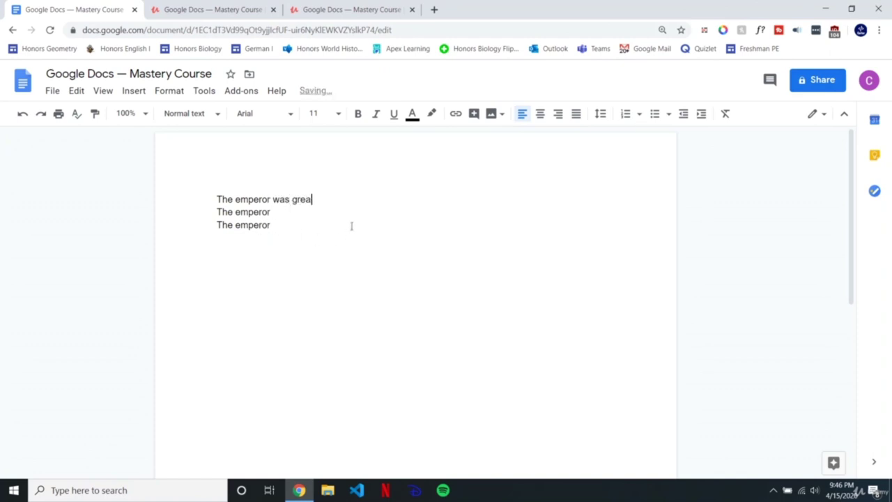
left_click_drag(336, 200, 207, 203)
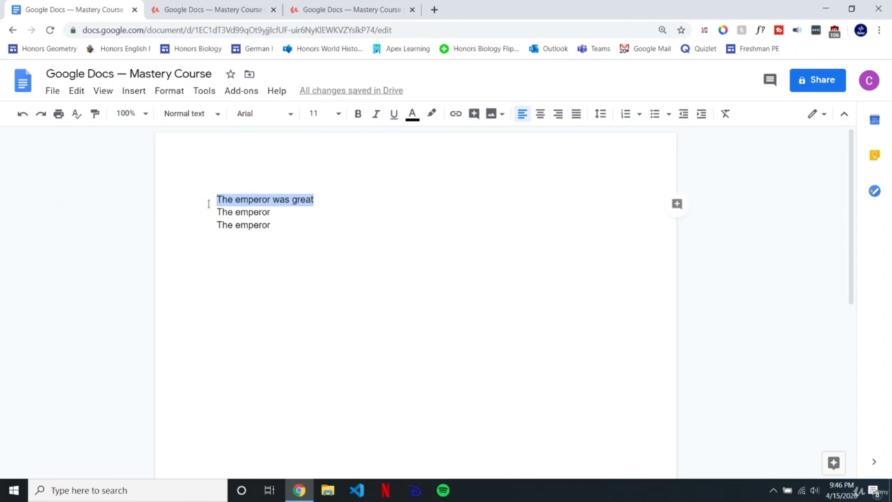
key("ctrl+c")
triple_click(280, 212)
key("ctrl+v")
triple_click(286, 225)
key("ctrl+v")
Step: Set all three lines in Impact font at size 30
key("ctrl+a")
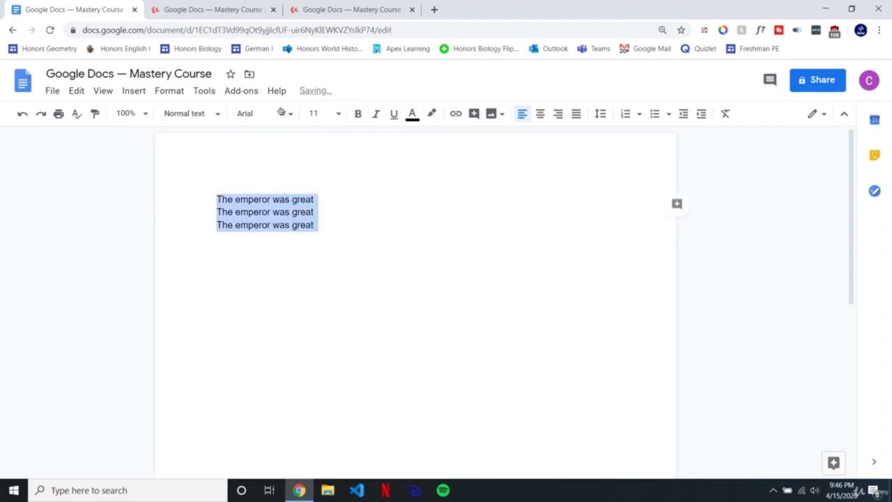
left_click(263, 112)
left_click(269, 187)
left_click(315, 113)
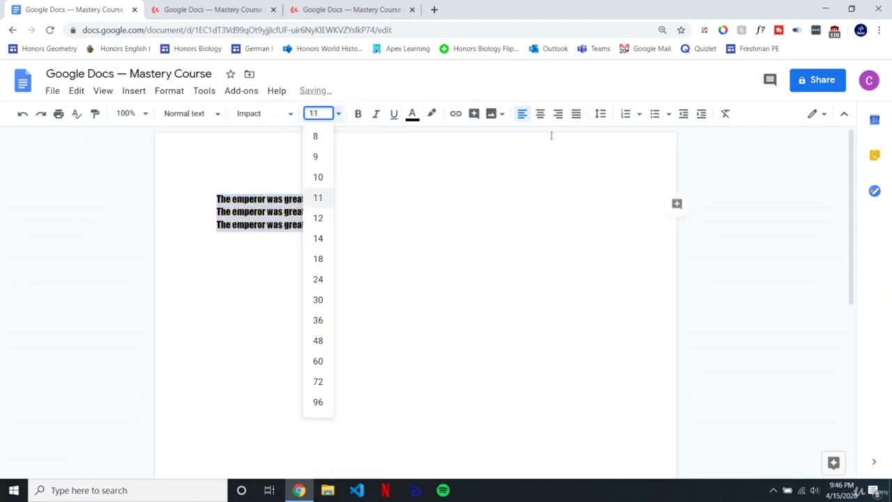
type("30")
key("Return")
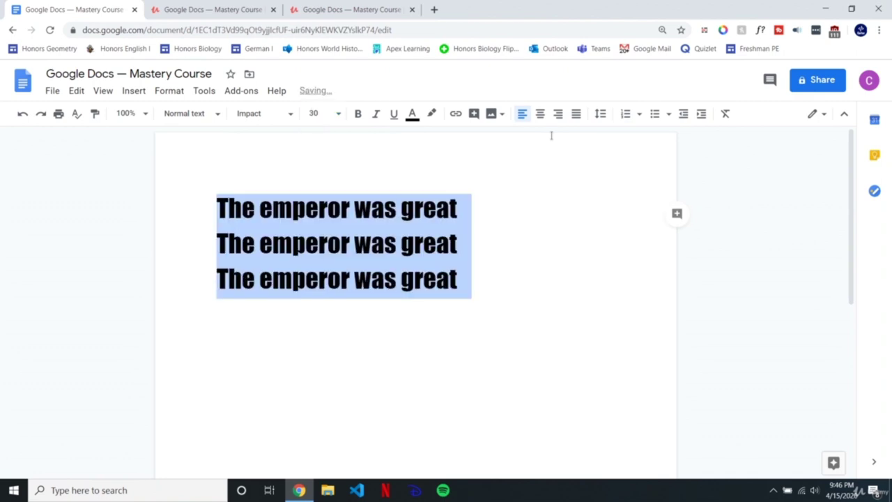
Step: Insert blank lines between the three sentences
left_click(474, 230)
key("Return")
left_click(469, 288)
key("Return")
left_click(498, 351)
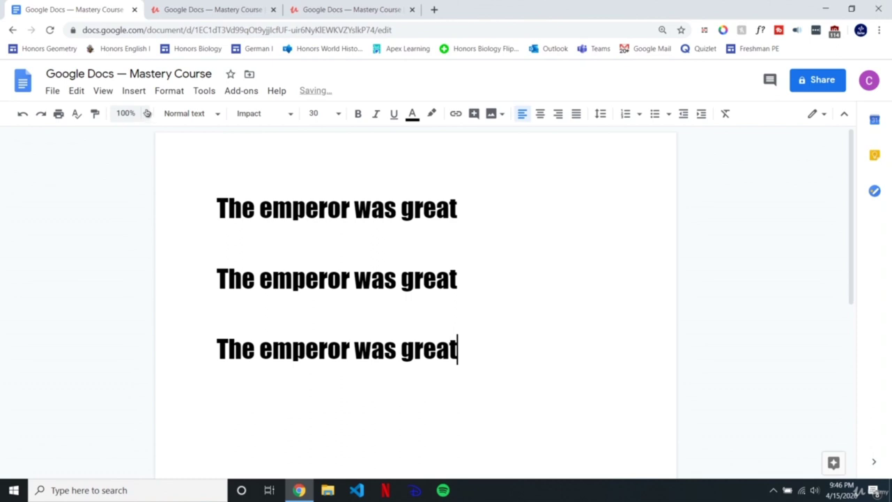
left_click(176, 91)
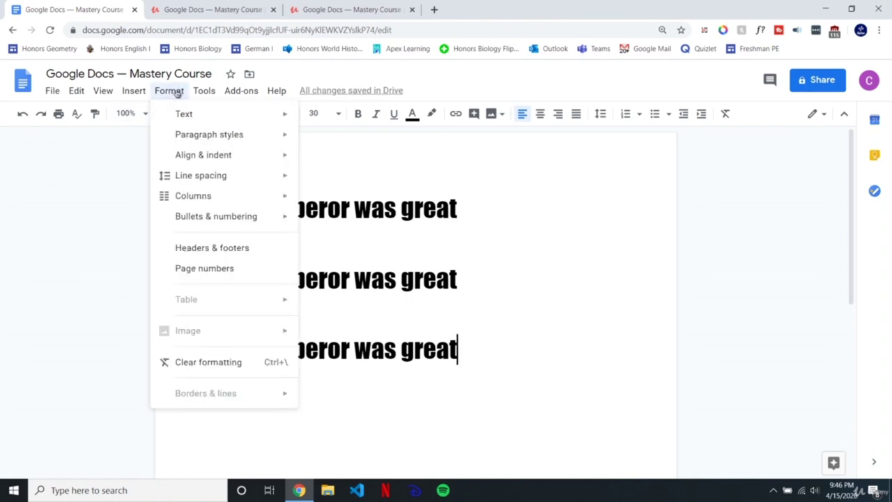
Step: Change the first sentence to lowercase via Capitalization
mouse_move(184, 115)
mouse_move(391, 271)
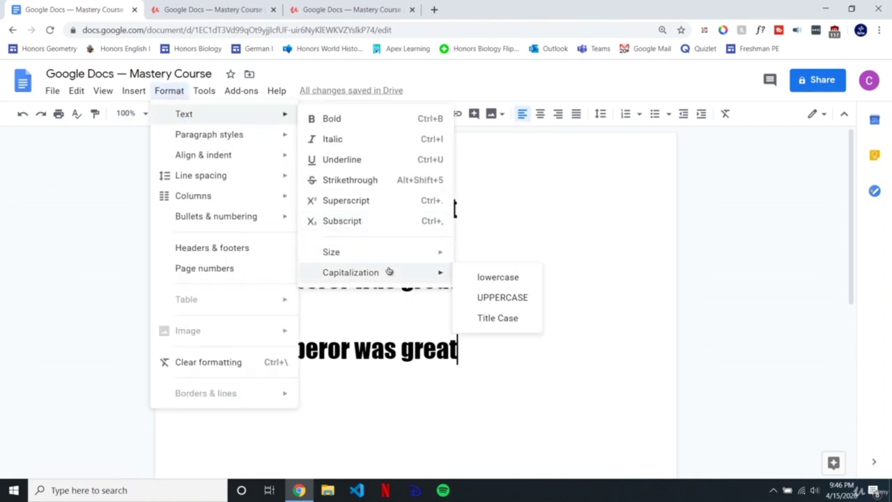
left_click(494, 202)
left_click_drag(494, 202, 145, 209)
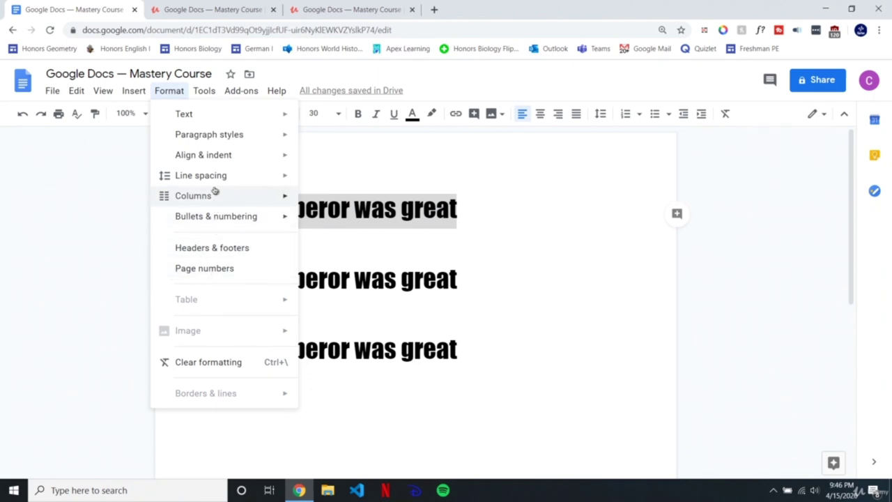
mouse_move(215, 119)
mouse_move(369, 272)
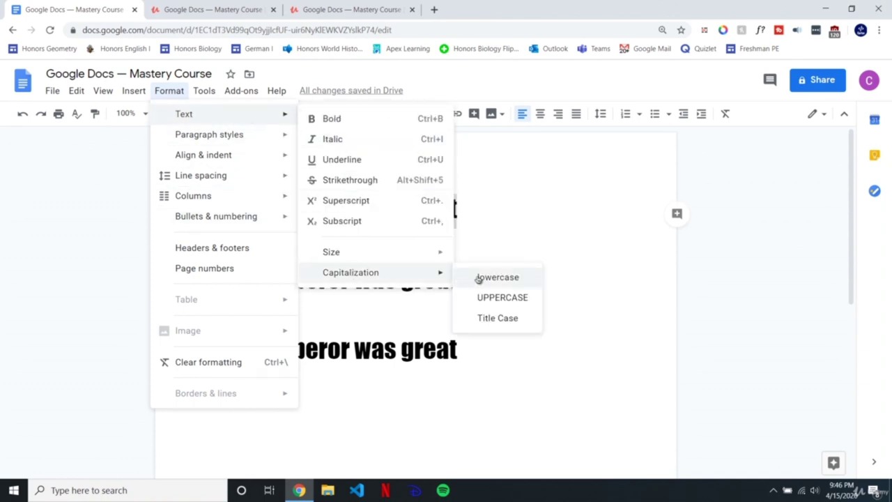
left_click(498, 279)
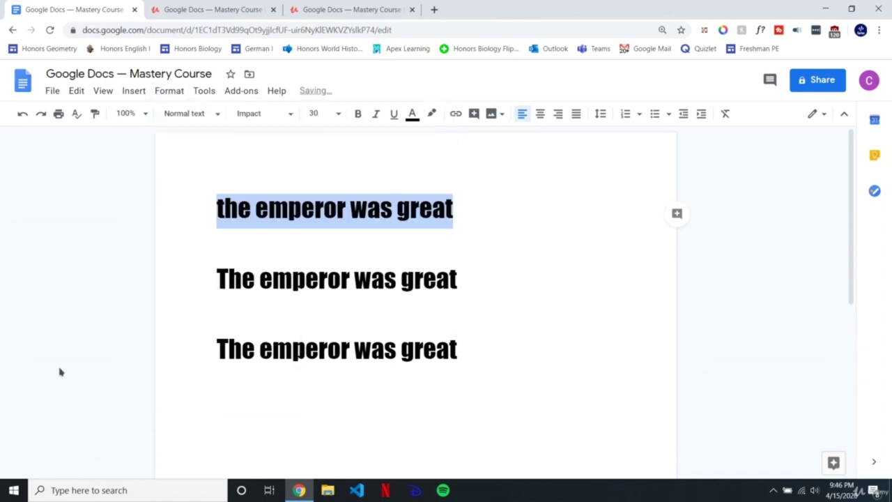
Step: Change the second sentence to UPPERCASE via Capitalization
left_click(212, 201)
left_click_drag(470, 278, 218, 279)
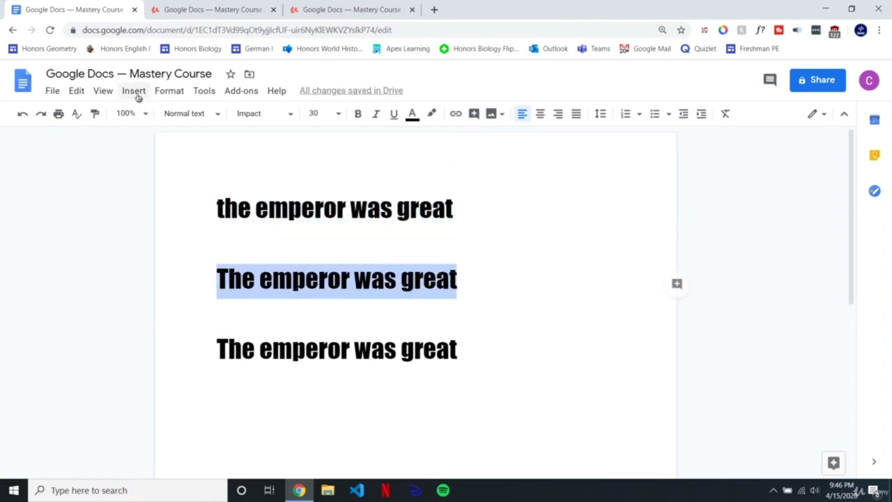
left_click(170, 91)
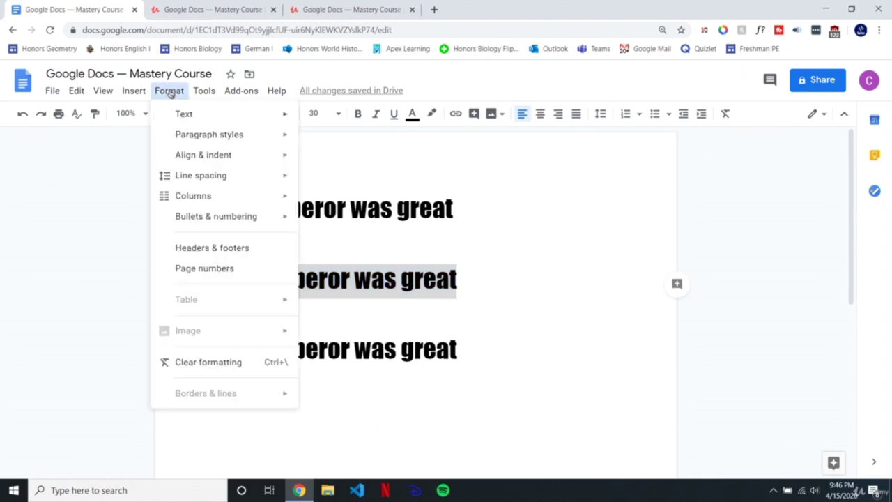
mouse_move(177, 120)
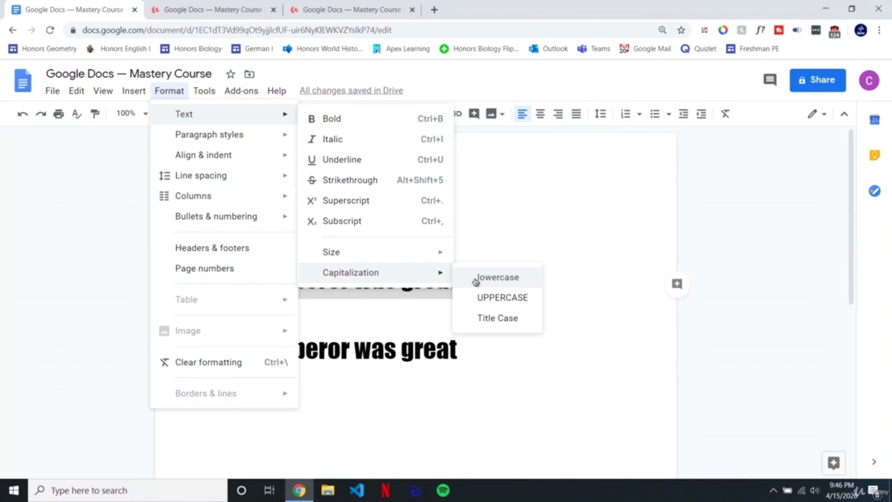
left_click(490, 298)
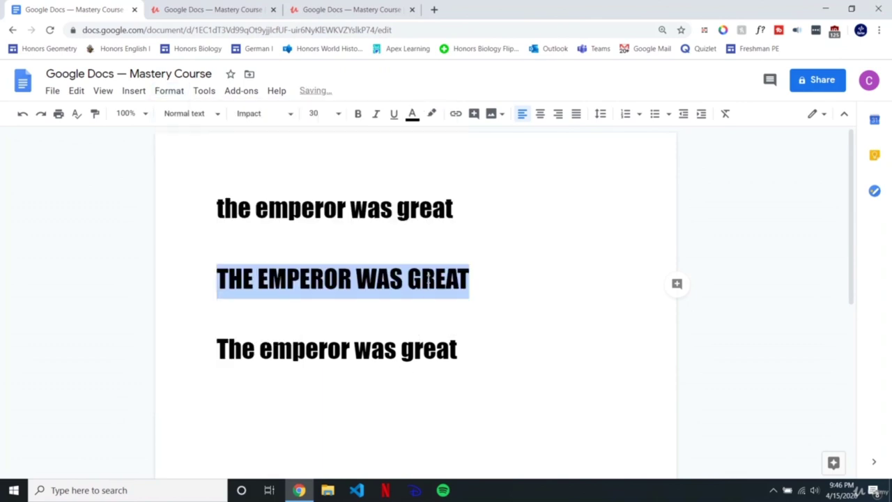
Step: Select the capital T at the start of the third line
left_click(431, 279)
left_click_drag(471, 350, 219, 349)
left_click(259, 349)
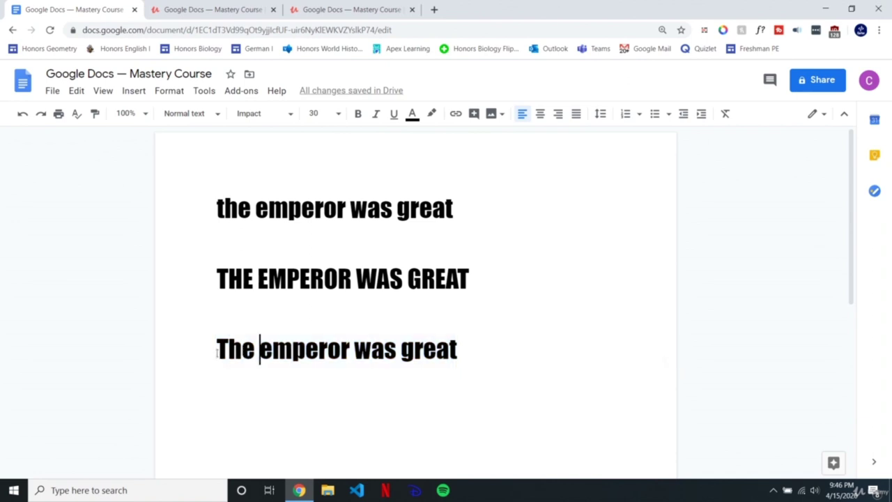
left_click_drag(228, 348, 217, 349)
Step: Change the third sentence to Title Case
left_click(272, 350)
left_click_drag(472, 348, 216, 348)
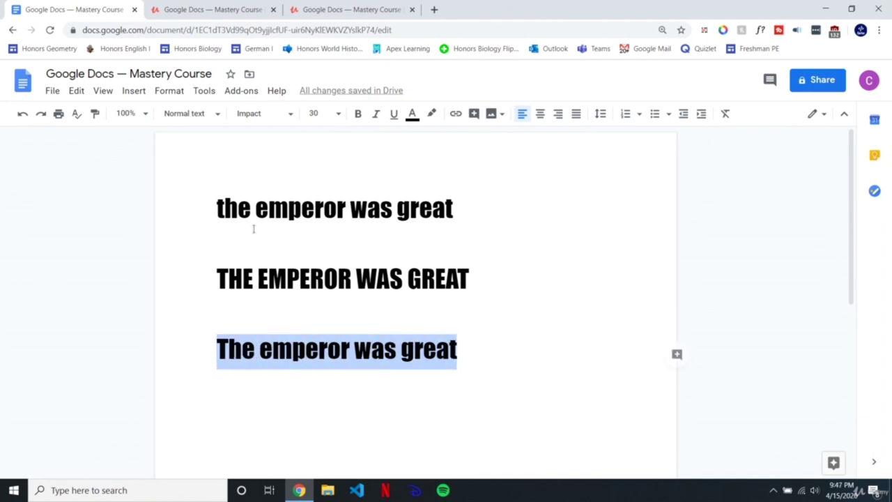
left_click(168, 94)
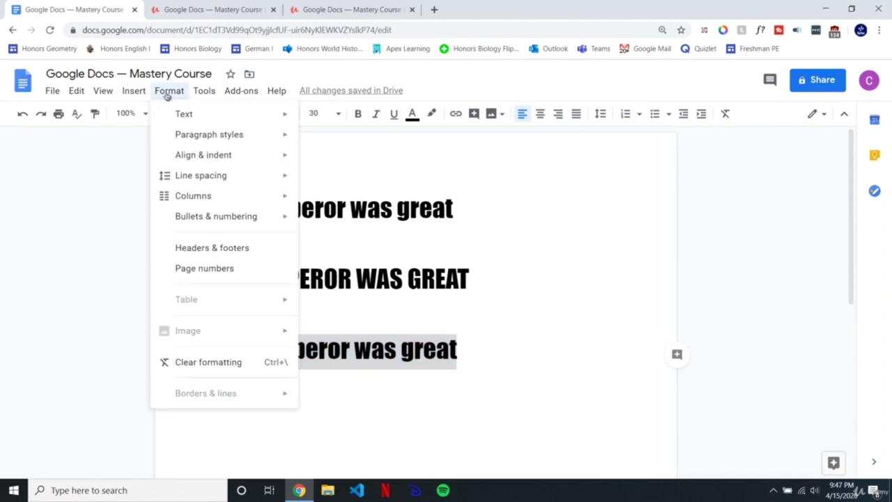
mouse_move(176, 114)
mouse_move(364, 273)
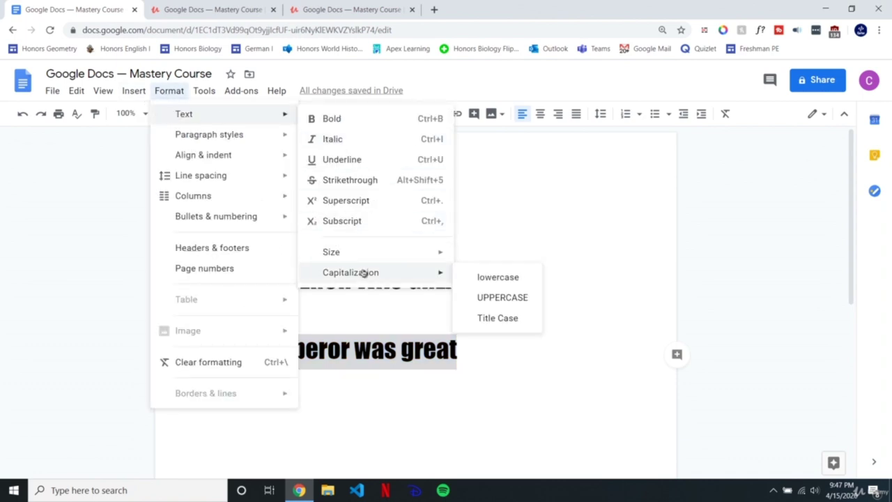
left_click(483, 320)
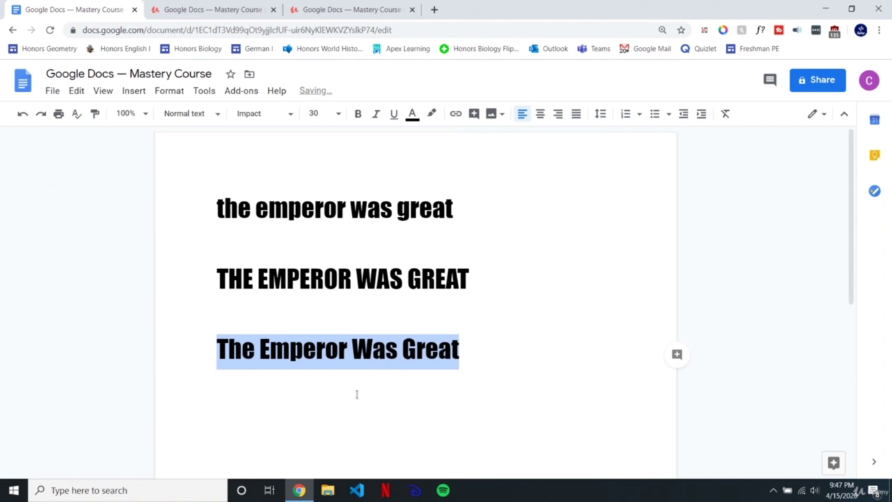
Step: Insert the words 'the' and 'of a' before 'Great' on the third line
left_click(404, 350)
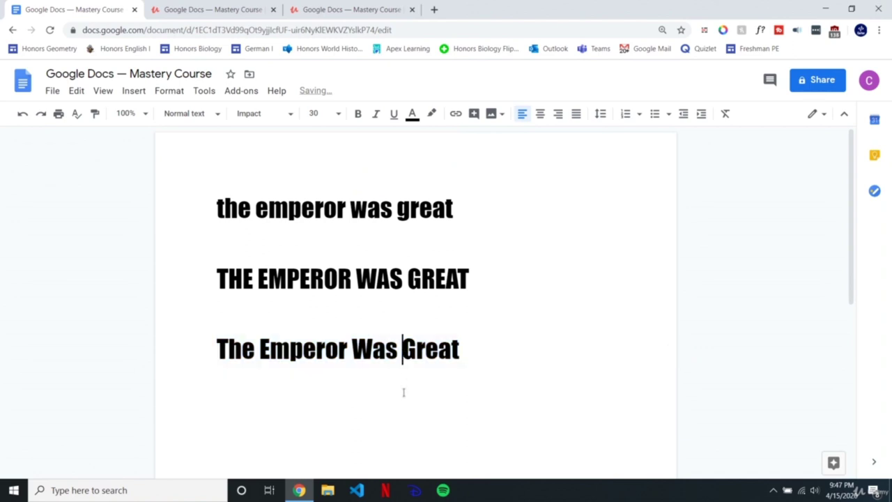
type("the")
left_click(411, 349)
left_click_drag(410, 349, 402, 349)
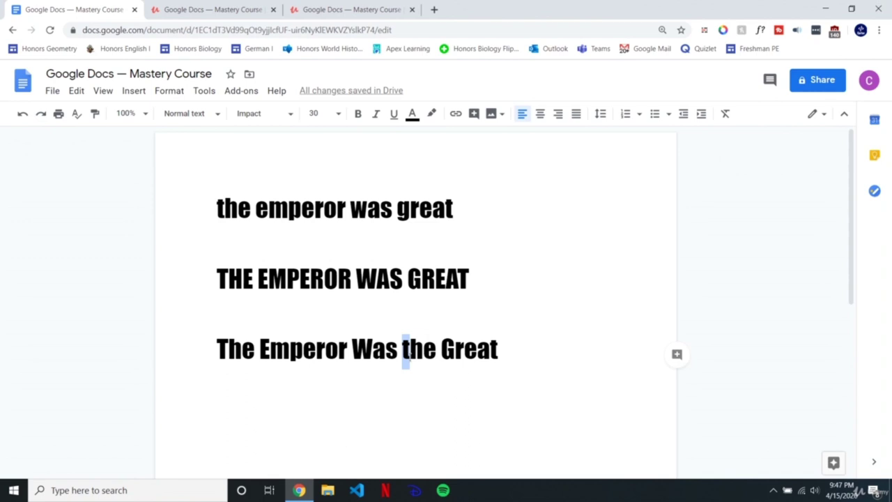
left_click_drag(229, 346, 217, 347)
left_click(434, 349)
type("of a")
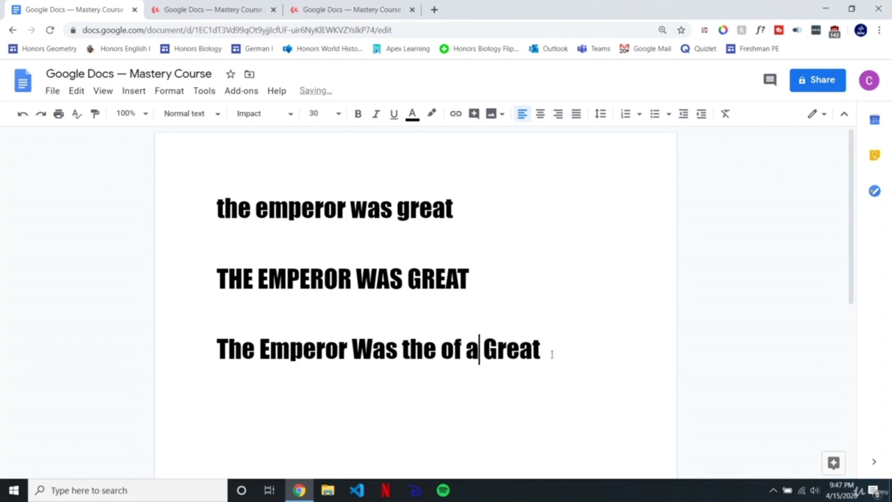
Step: Reapply Title Case to the whole third line
left_click_drag(552, 354, 215, 349)
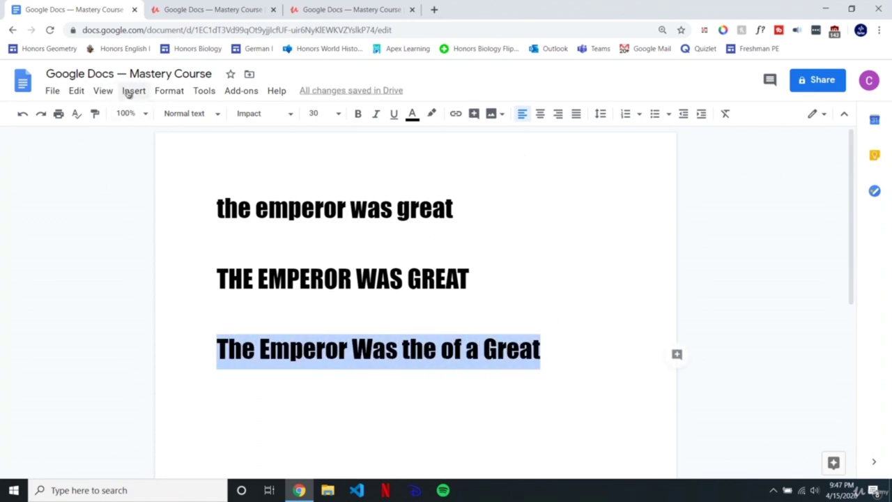
left_click(166, 91)
mouse_move(183, 114)
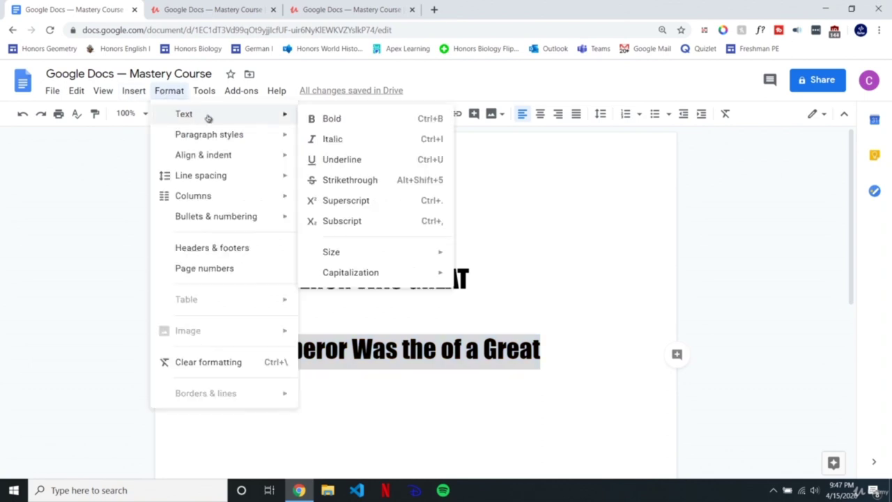
mouse_move(351, 273)
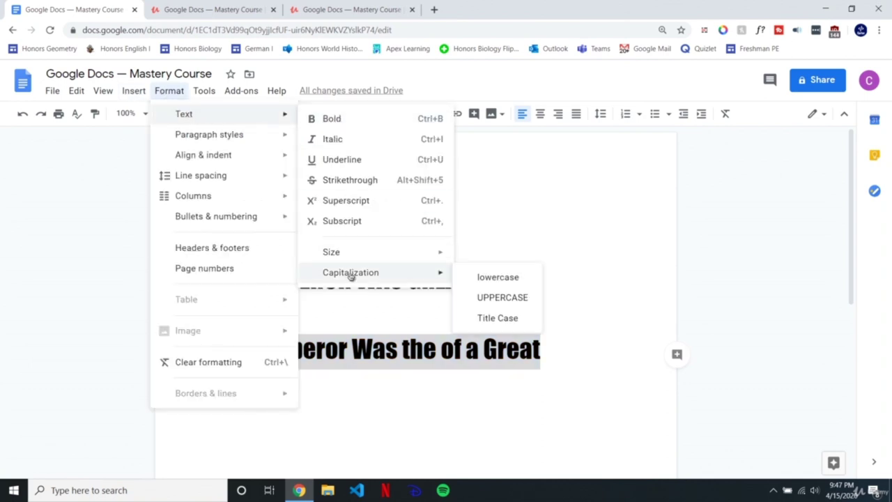
left_click(481, 318)
Step: Retype 'The' and 'Of' before Great as lowercase 'the' and 'of'
left_click(481, 367)
left_click_drag(481, 351, 402, 350)
left_click(415, 351)
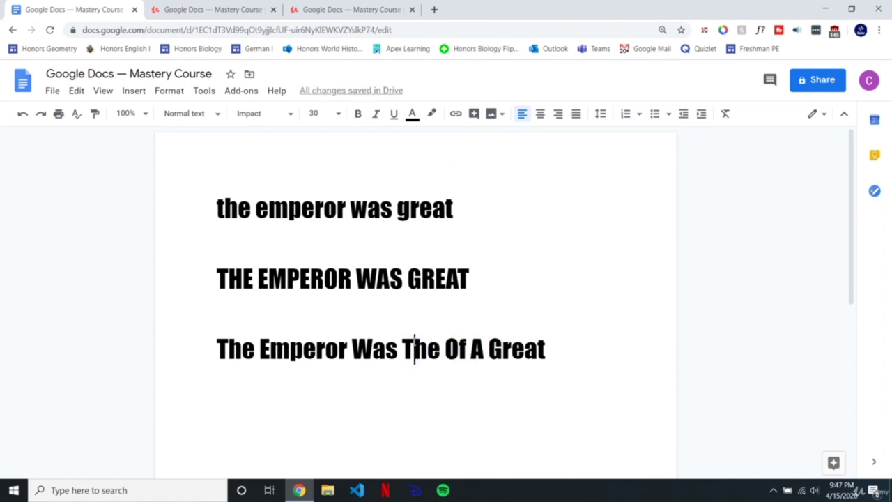
key("shift+Left")
type("t")
left_click(451, 345)
key("shift+Left")
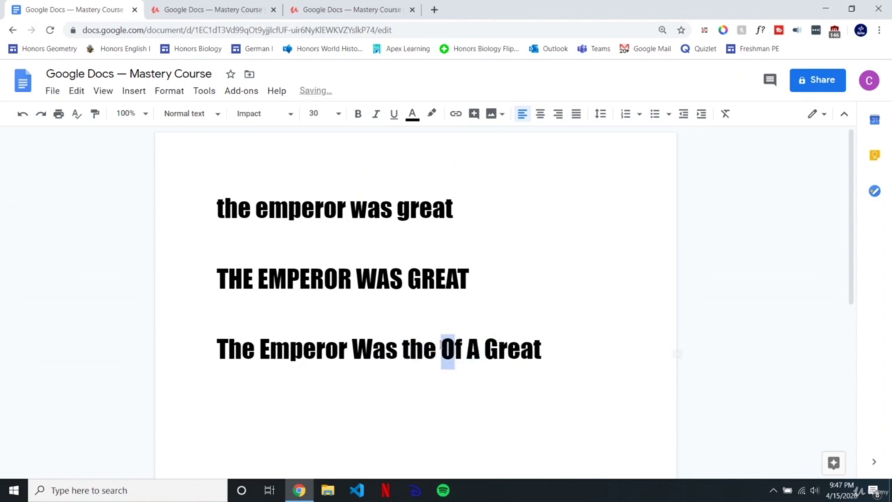
type("o")
left_click(627, 495)
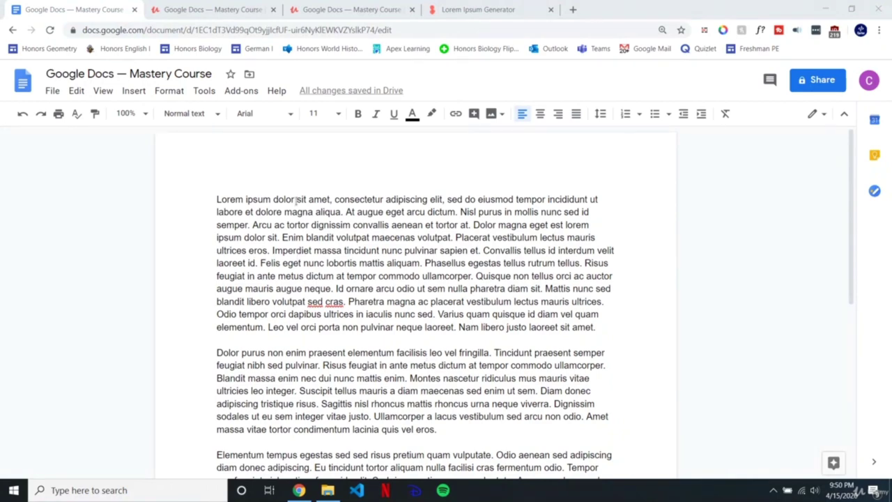
left_click_drag(216, 197, 421, 382)
left_click(446, 391)
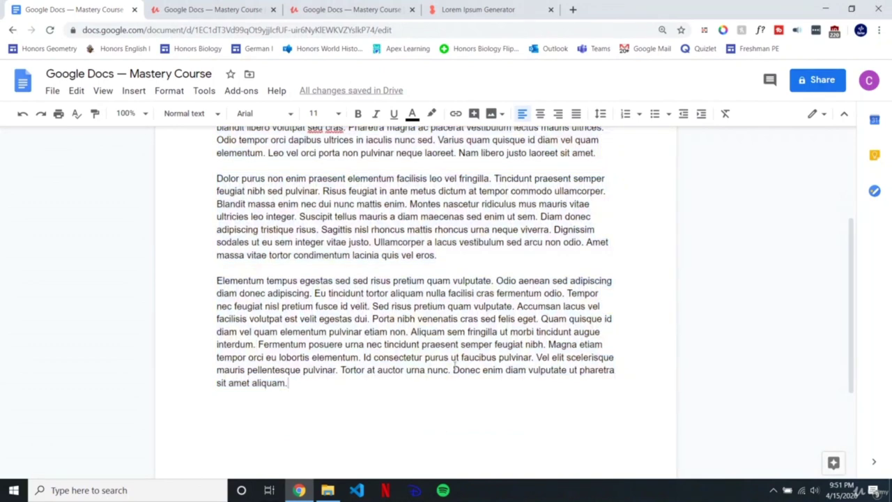
scroll(456, 364, "up", 3)
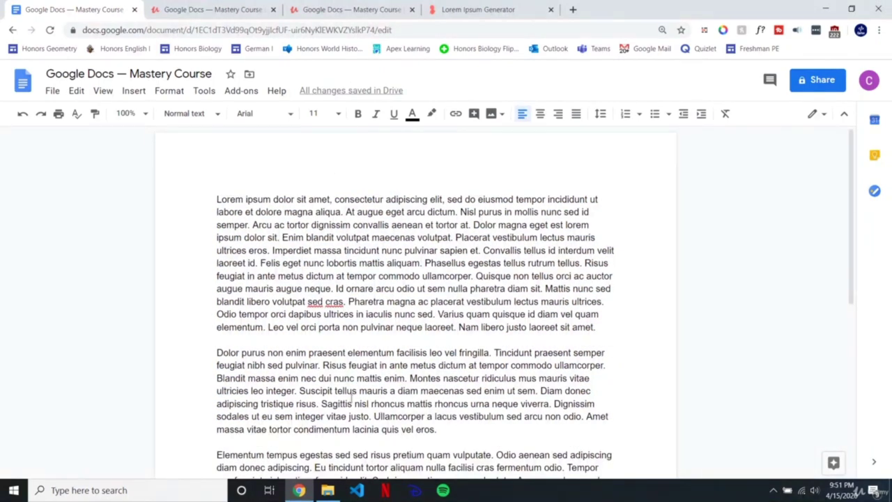
Step: Split the selected Lorem ipsum text into two columns
scroll(282, 301, "down", 4)
left_click_drag(313, 274, 210, 64)
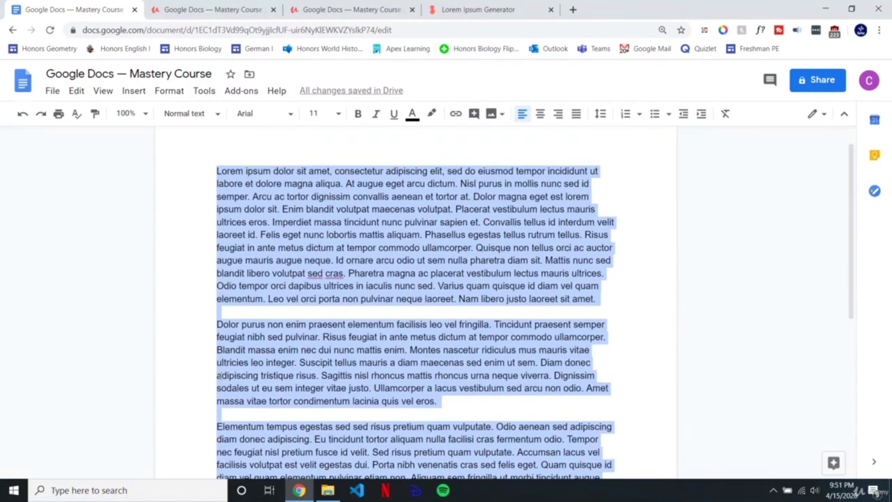
left_click(180, 94)
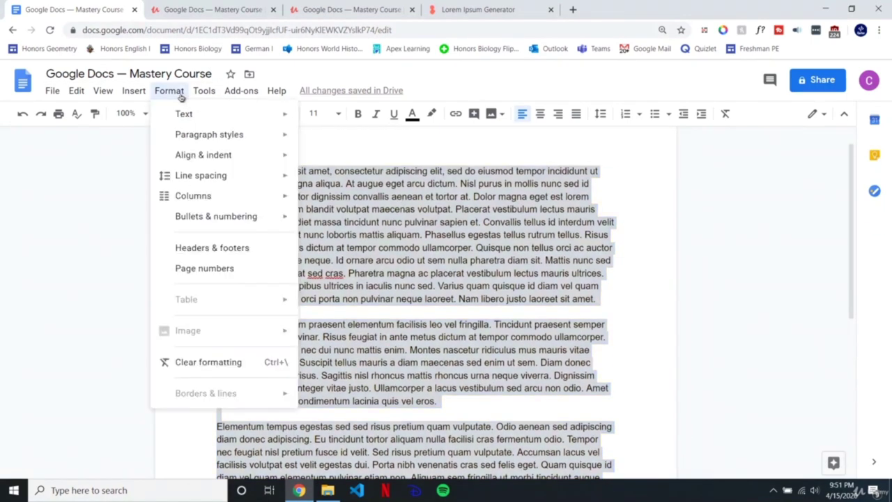
mouse_move(178, 196)
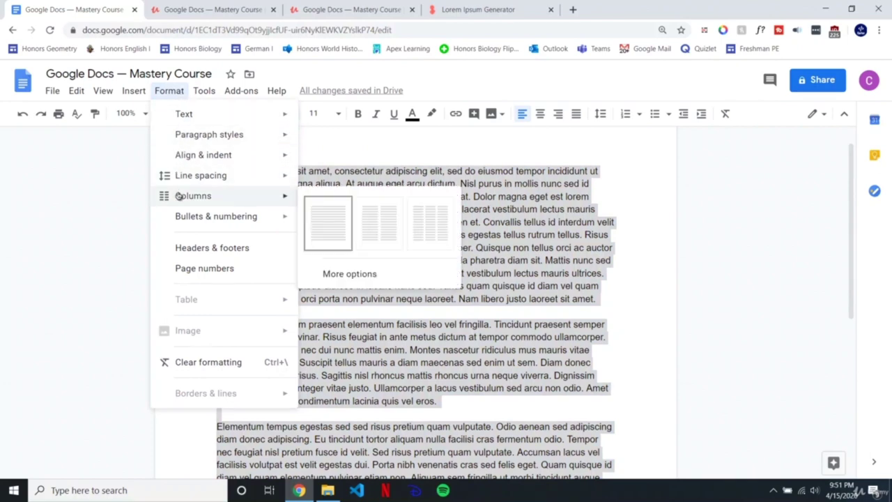
left_click(389, 228)
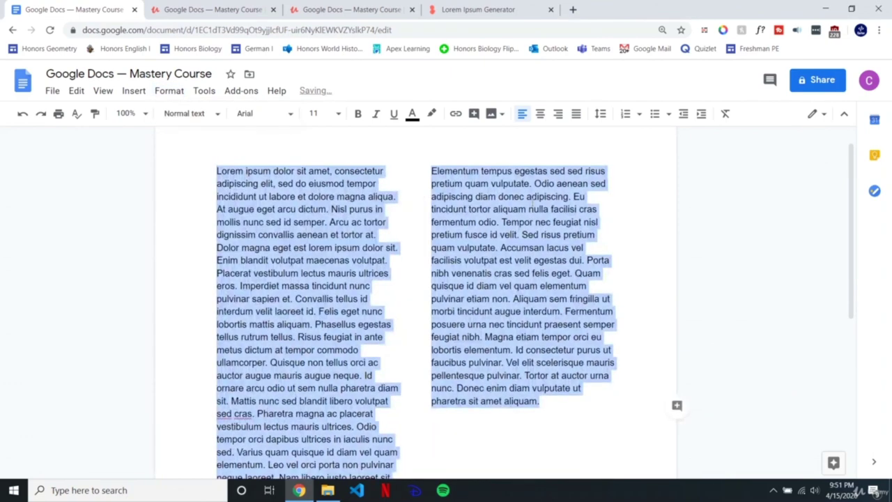
left_click(529, 197)
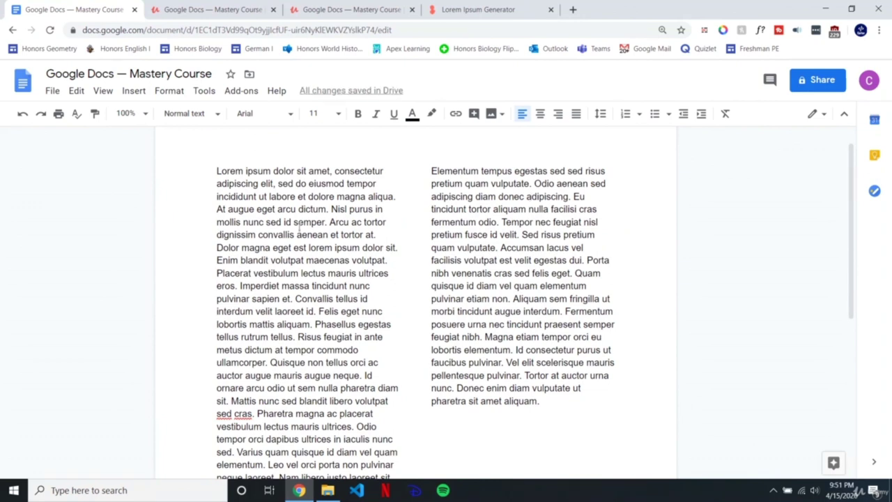
Step: Apply 3 columns with spacing 1 and a line between columns to all text
key("ctrl+a")
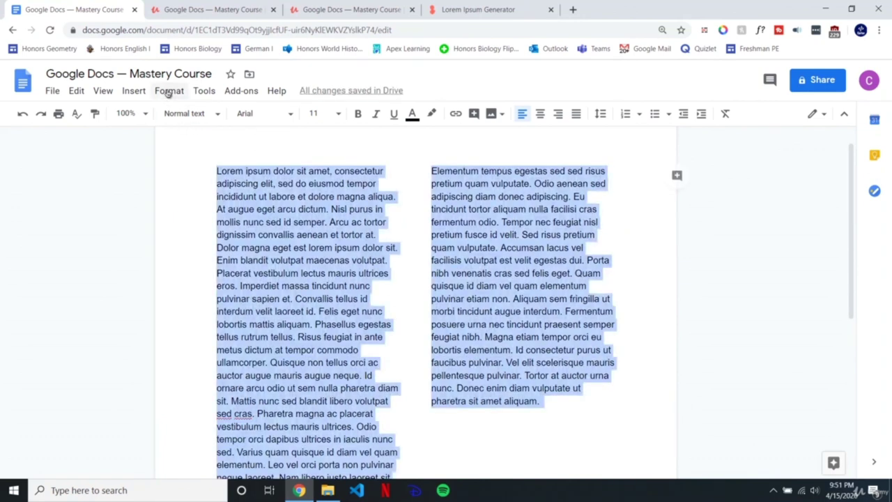
left_click(170, 91)
mouse_move(205, 201)
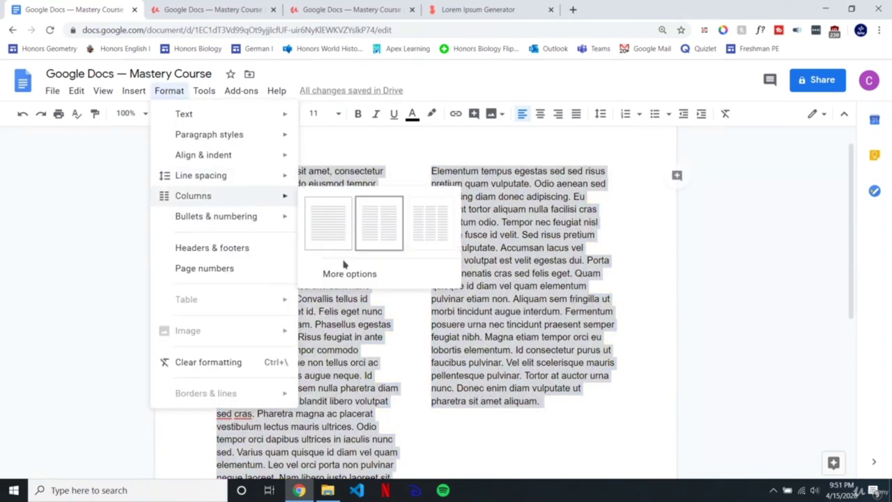
left_click(404, 274)
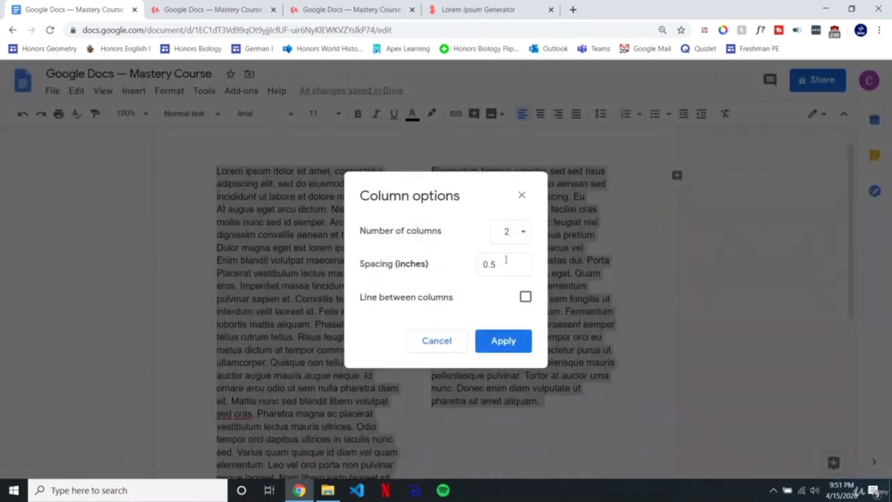
left_click(513, 237)
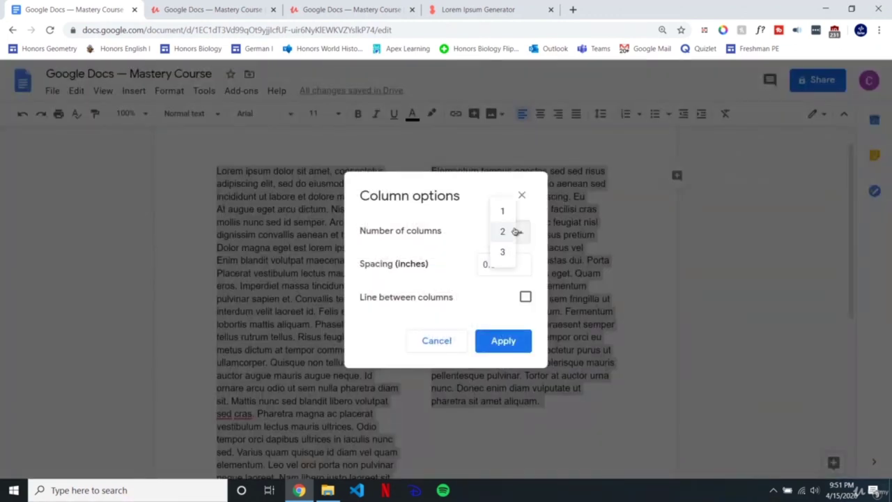
left_click(504, 252)
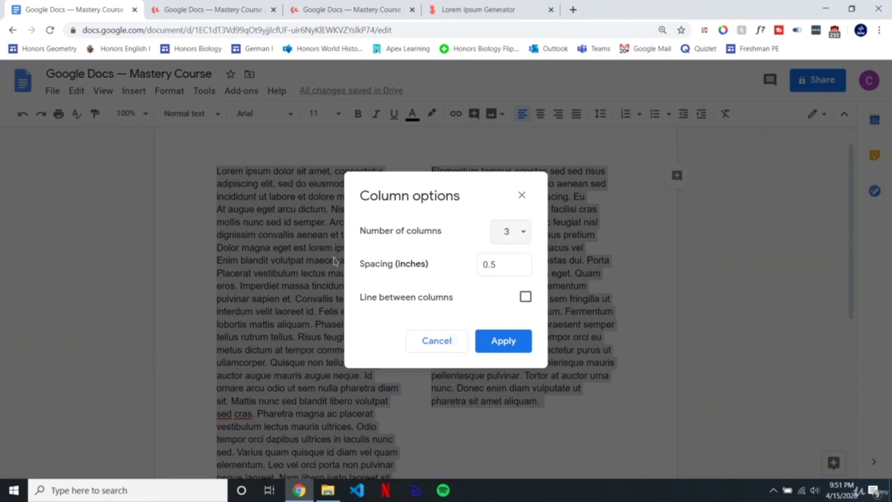
left_click_drag(505, 265, 489, 265)
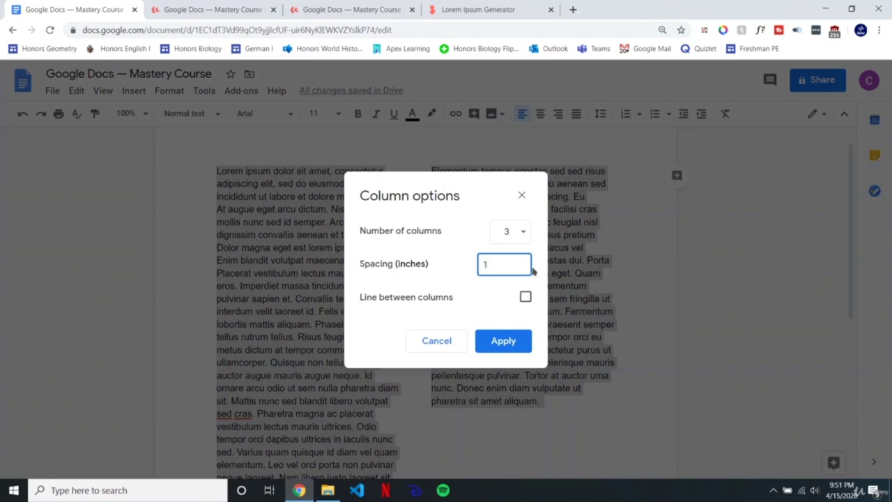
left_click(525, 297)
left_click(521, 340)
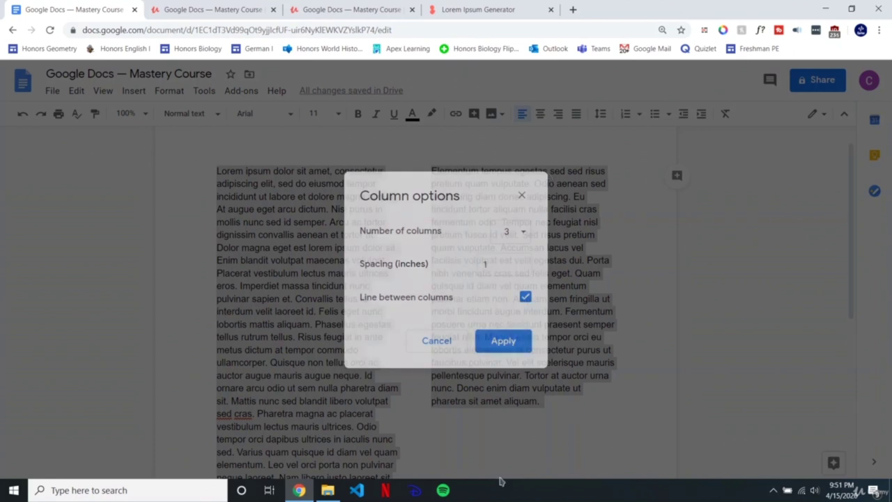
left_click(565, 312)
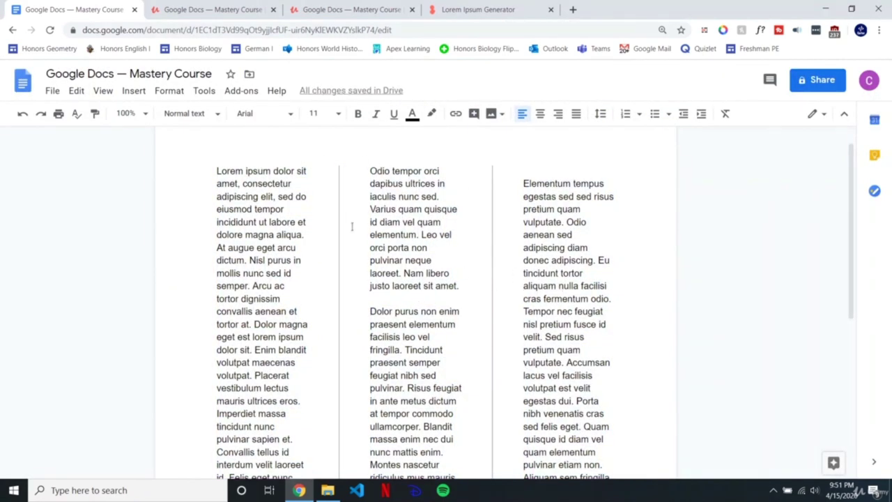
Step: Switch all the text back to two columns, keeping the dividing line
key("ctrl+a")
left_click(169, 91)
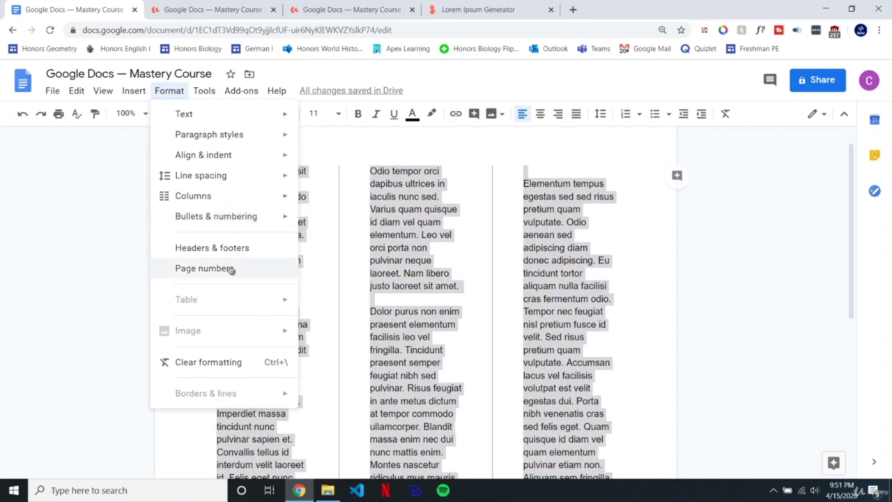
mouse_move(220, 198)
left_click(383, 224)
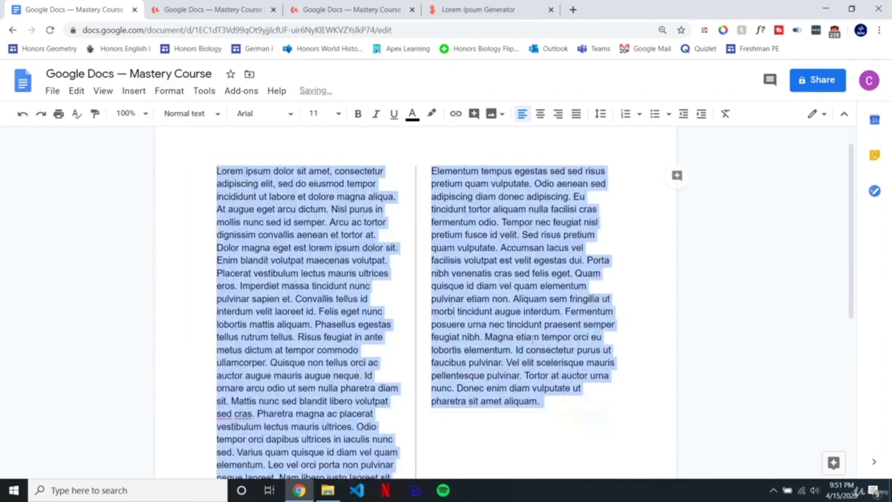
left_click(534, 325)
scroll(533, 359, "down", 4)
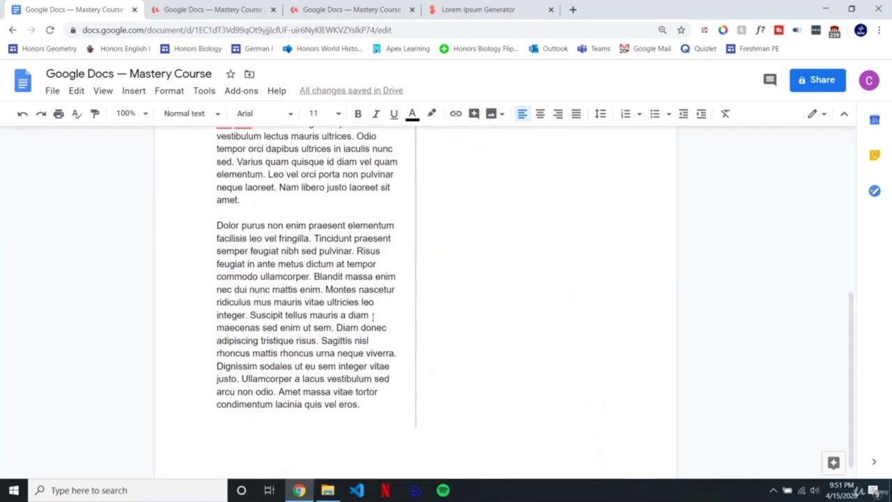
scroll(407, 334, "up", 5)
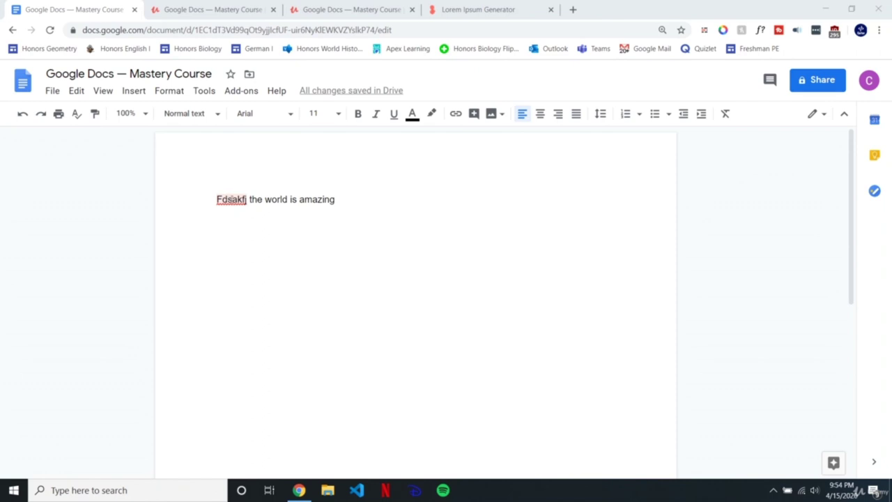
Step: Open the spelling suggestions for 'Fdsakfj' and close them without changing the word
right_click(232, 200)
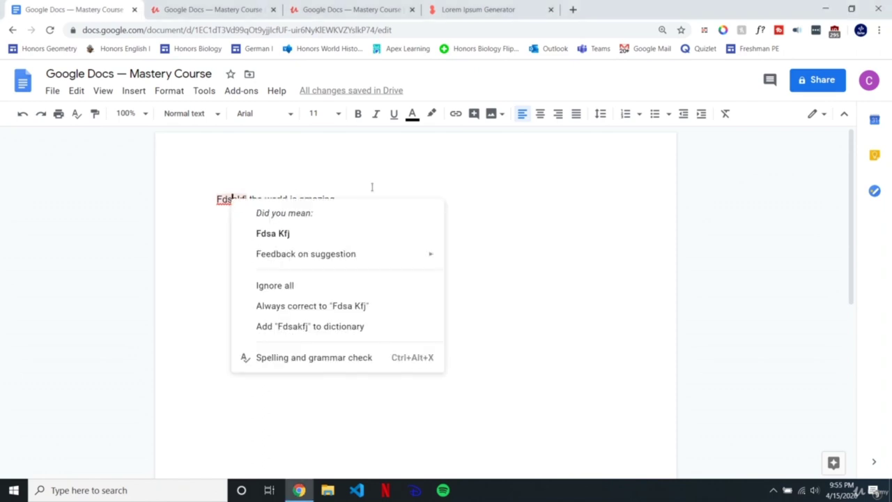
left_click(413, 182)
right_click(225, 202)
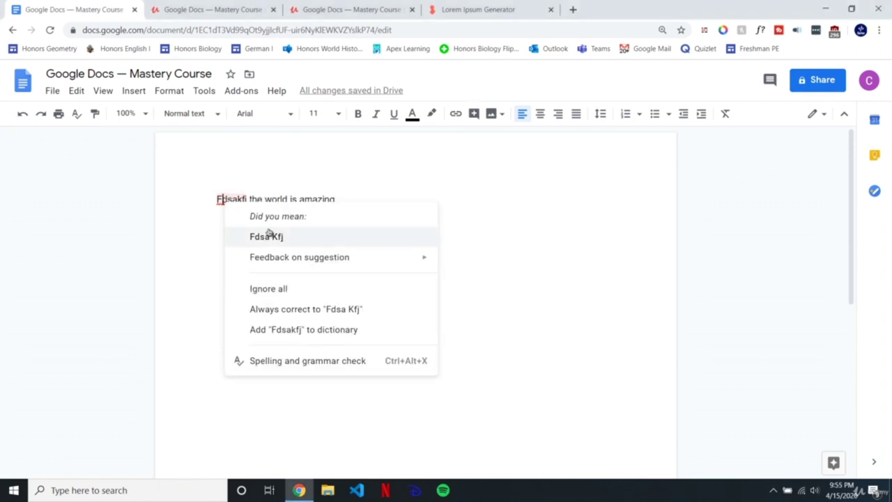
left_click(216, 198)
Step: Select the word 'Fdsakfj' to display the 'Fdsa Kfj' suggestion
key("End")
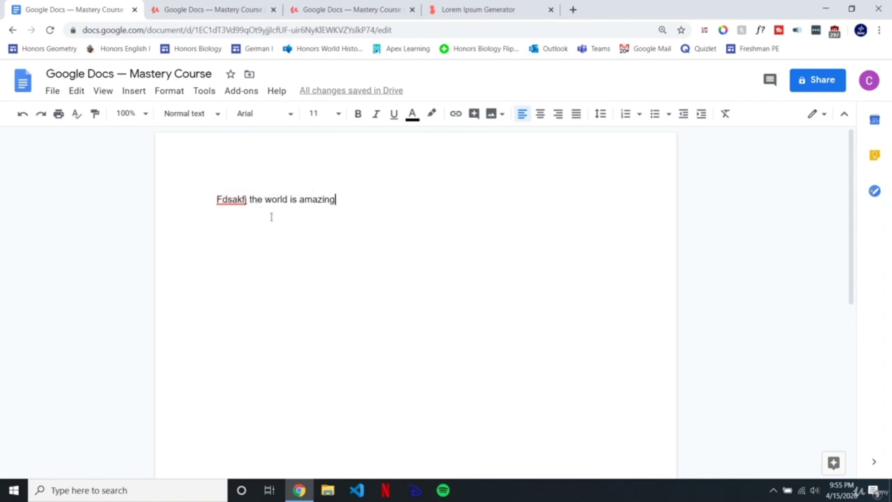
key("ctrl+Left")
key("ctrl+Left")
key("ctrl+Left")
key("ctrl+Left")
key("ctrl+shift+Left")
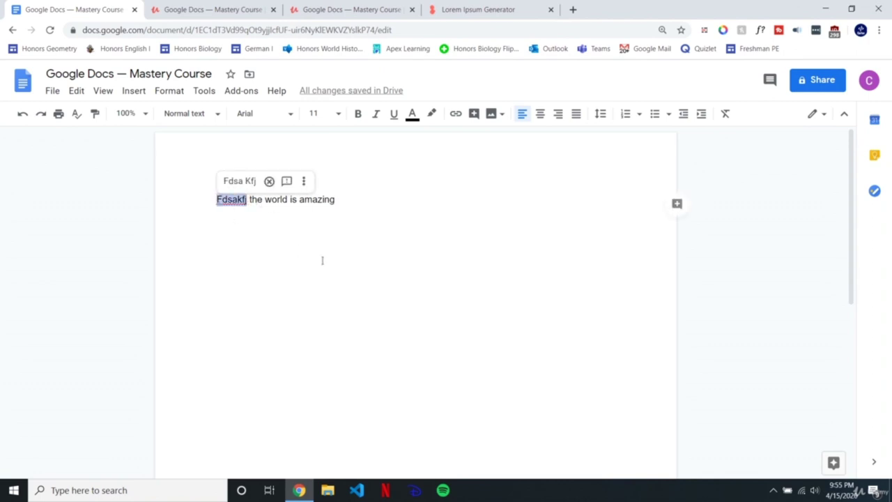
left_click(249, 201)
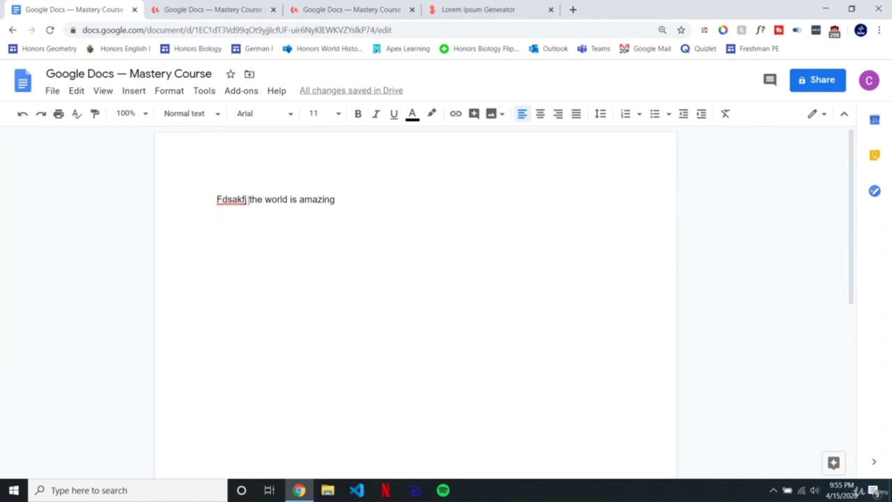
key("ctrl+shift+Left")
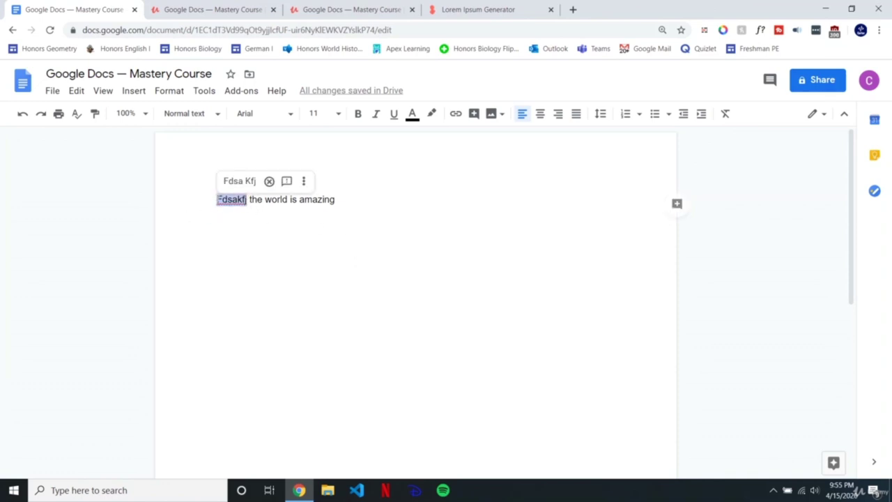
left_click(250, 200)
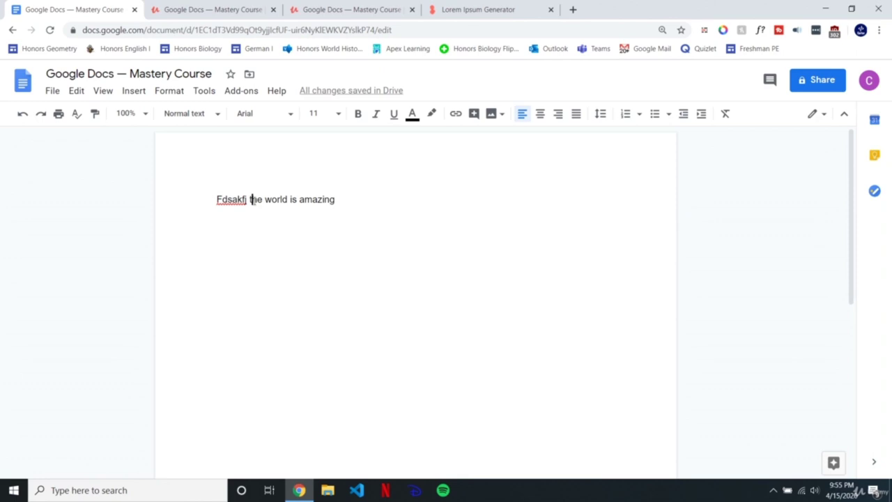
key("ctrl+shift+Left")
left_click(249, 200)
left_click_drag(248, 200, 212, 200)
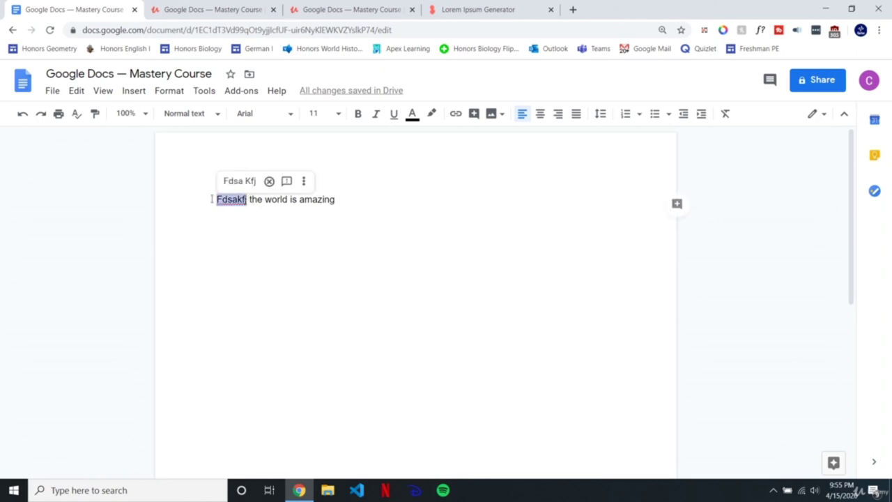
Step: Add 'Fdsakfj' to the personal dictionary, delete it again, and close with OK
left_click(200, 91)
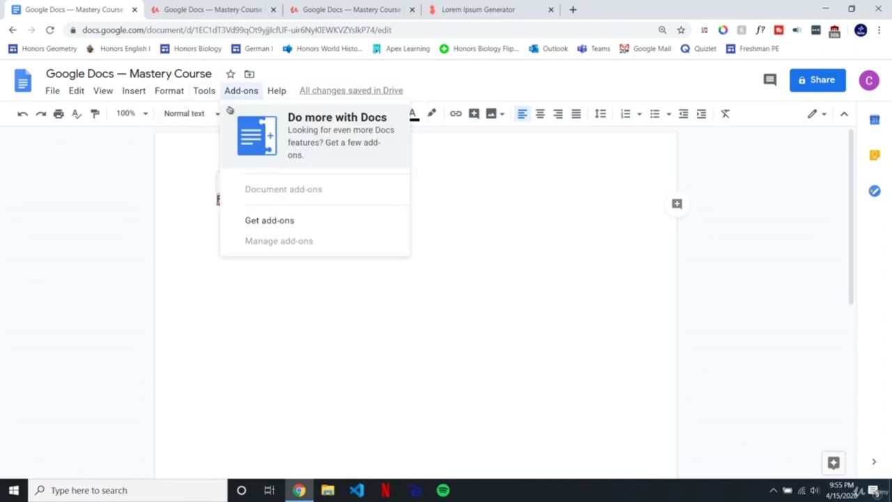
mouse_move(216, 114)
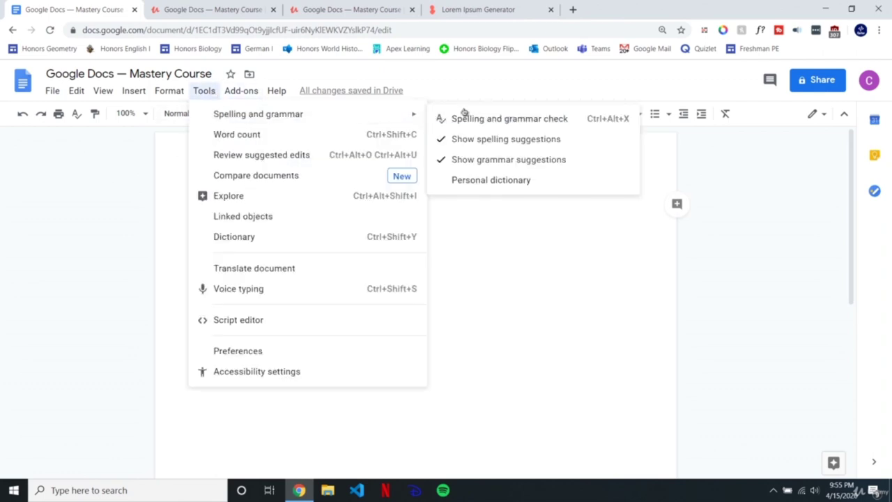
left_click(484, 180)
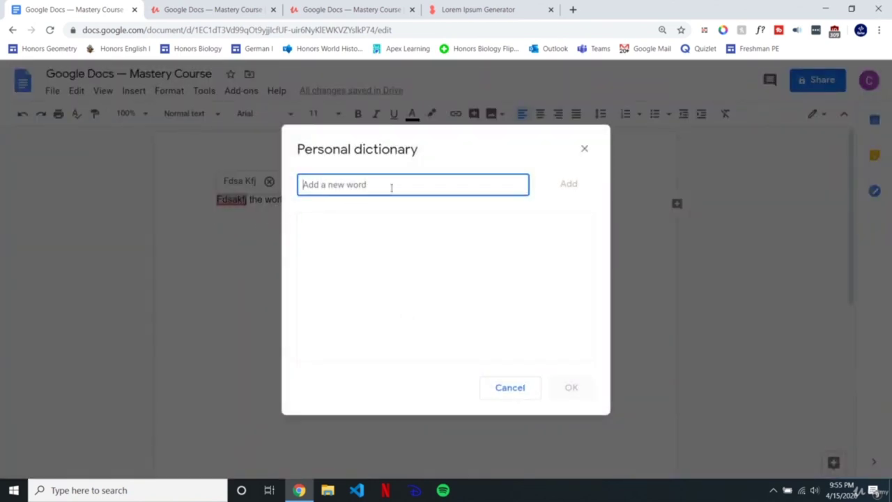
type("Fdsakfj")
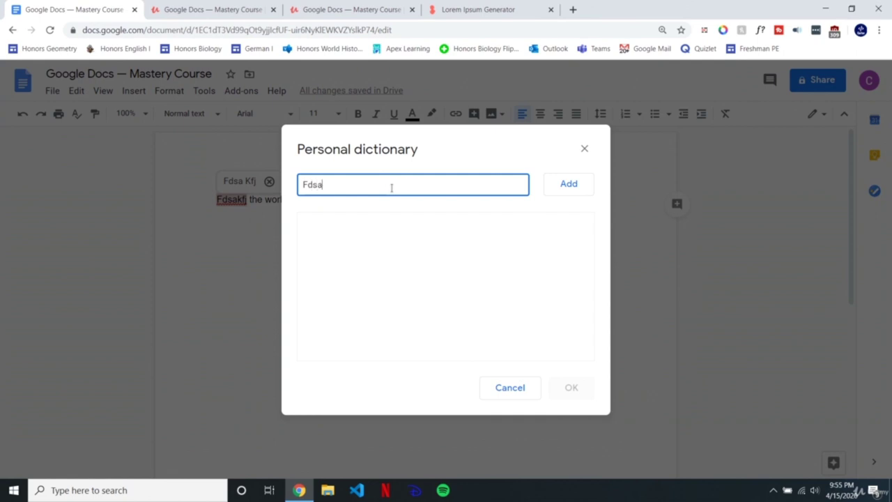
left_click(555, 193)
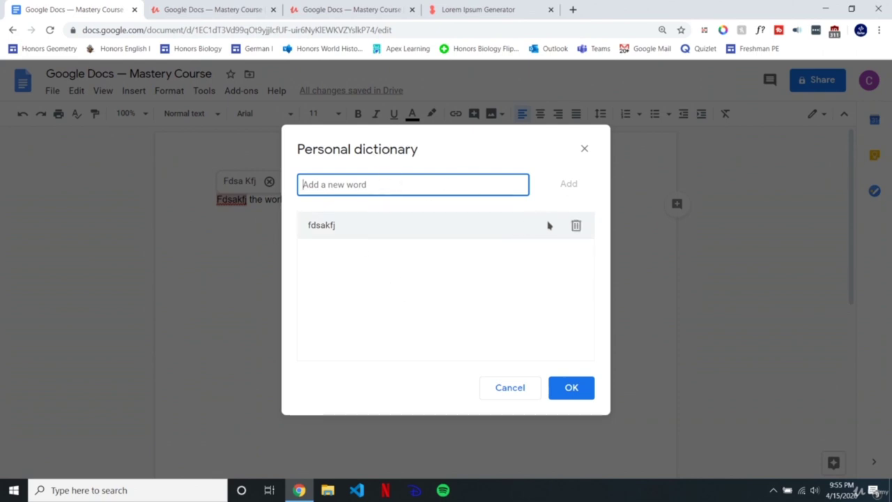
left_click(574, 229)
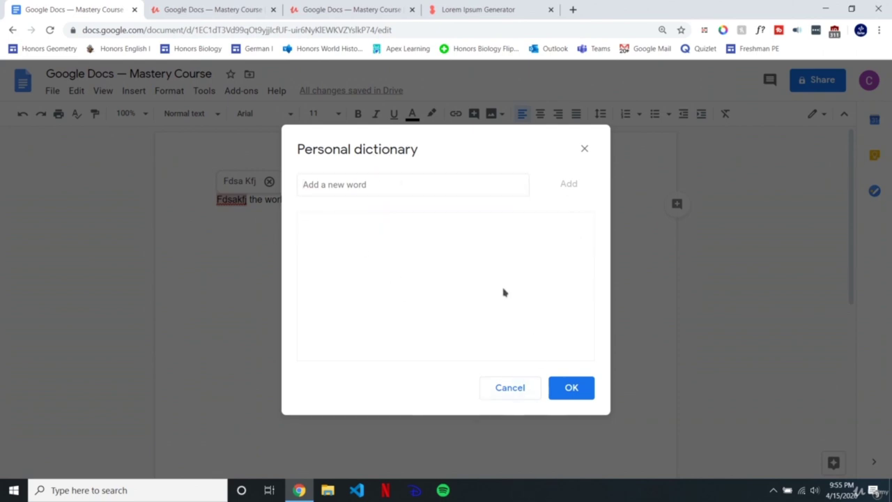
left_click(571, 388)
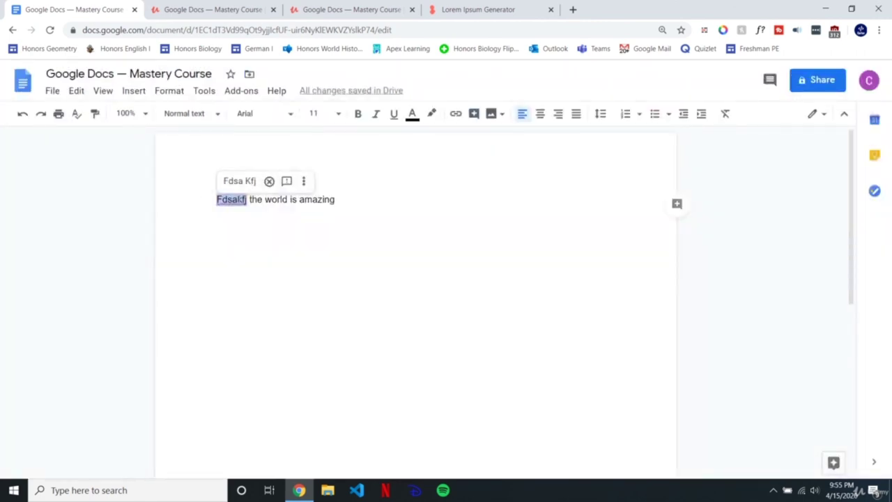
Step: Add Fdsakfj to the personal dictionary and copy the word
right_click(227, 200)
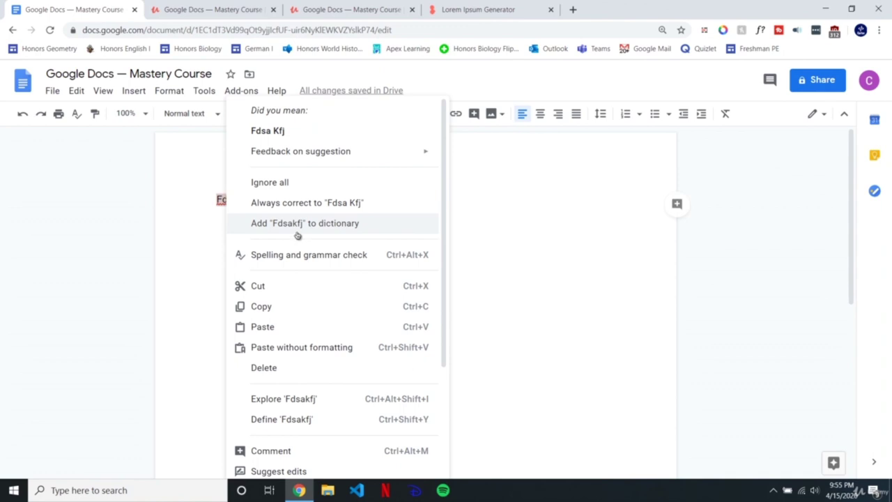
left_click(299, 224)
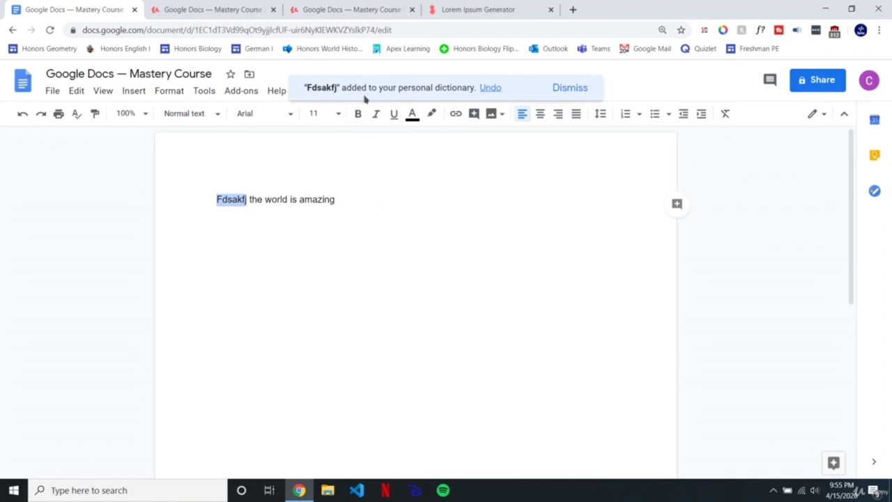
left_click(342, 200)
double_click(237, 199)
key("ctrl+c")
Step: Paste Fdsakfj on separate new lines below the sentence
left_click(361, 199)
key("ctrl+v")
key("ctrl+z")
key("Return")
key("ctrl+v")
key("Return")
key("ctrl+v")
key("Return")
key("ctrl+v")
key("Return")
key("ctrl+v")
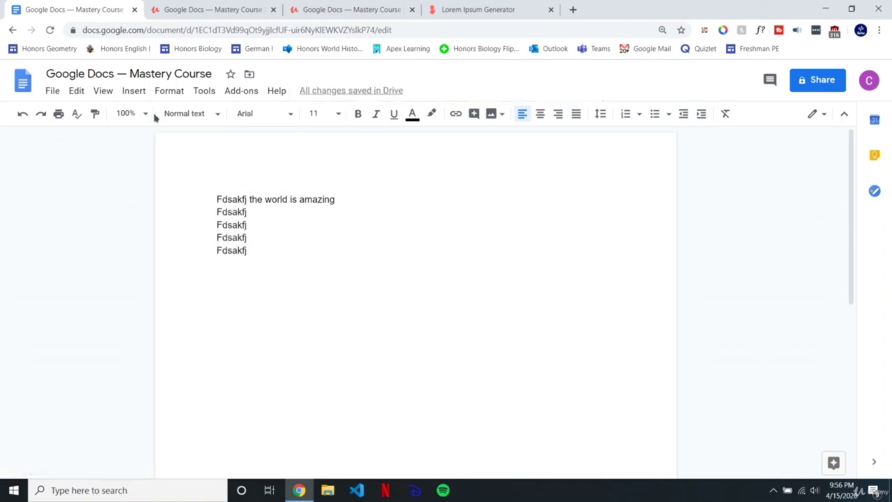
Step: Check that Fdsakfj is listed in the Spelling and grammar personal dictionary
left_click(205, 91)
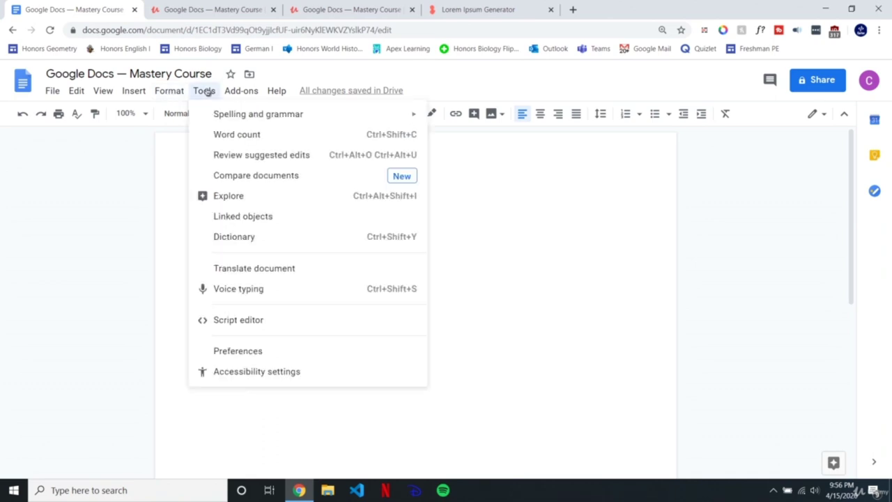
mouse_move(230, 114)
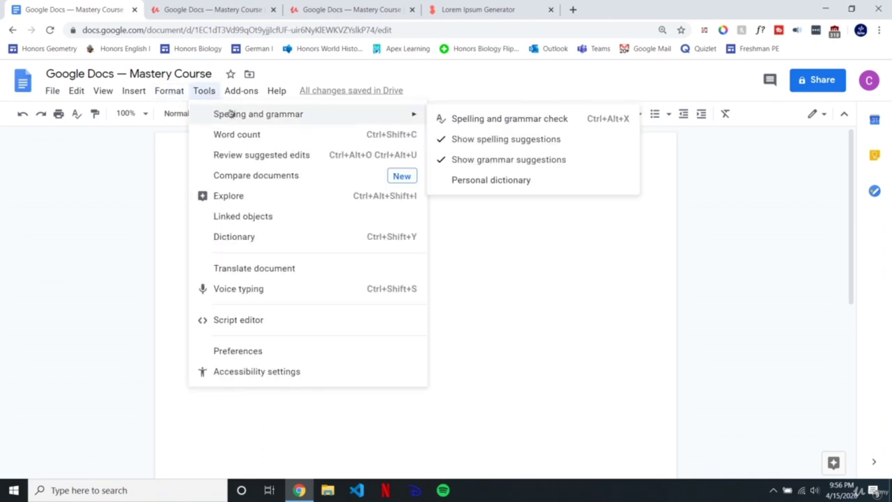
left_click(493, 180)
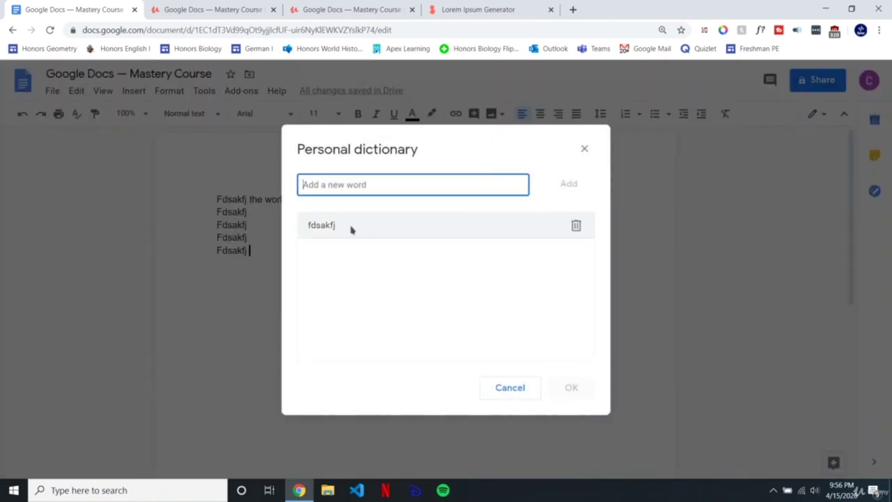
left_click(584, 148)
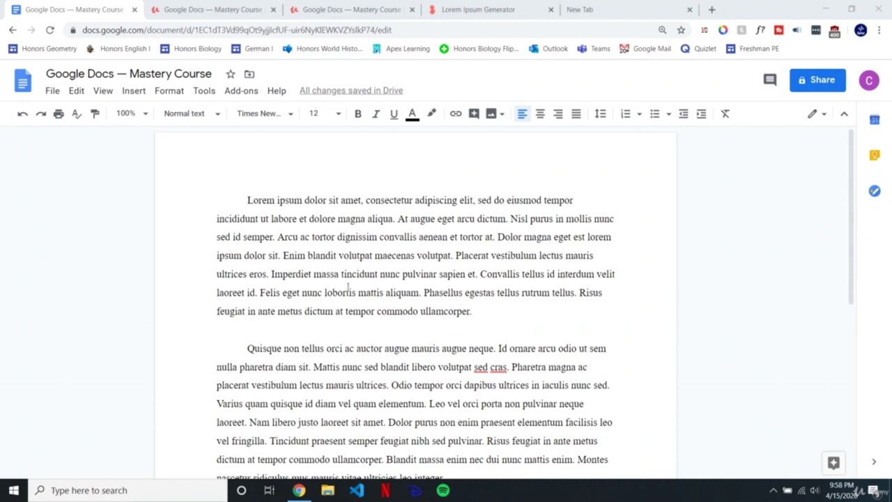
Step: Review the word count (335 words, 2187 characters) and enable display while typing
scroll(508, 253, "down", 5)
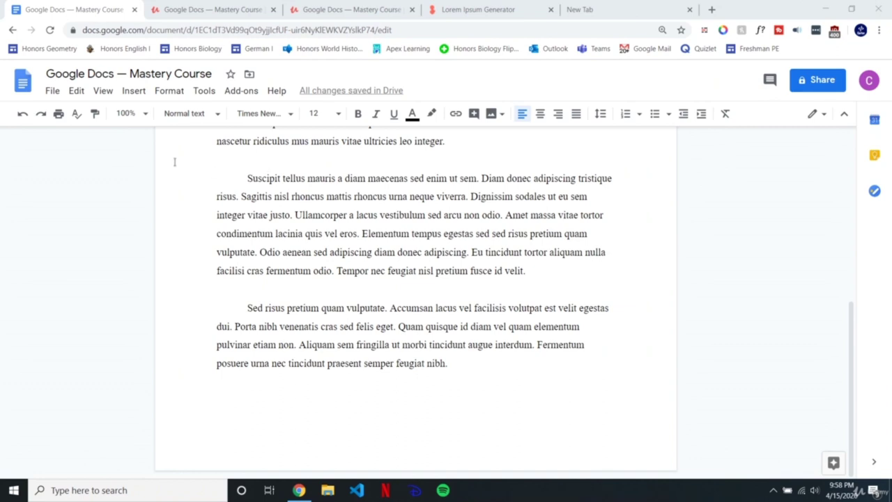
left_click(205, 91)
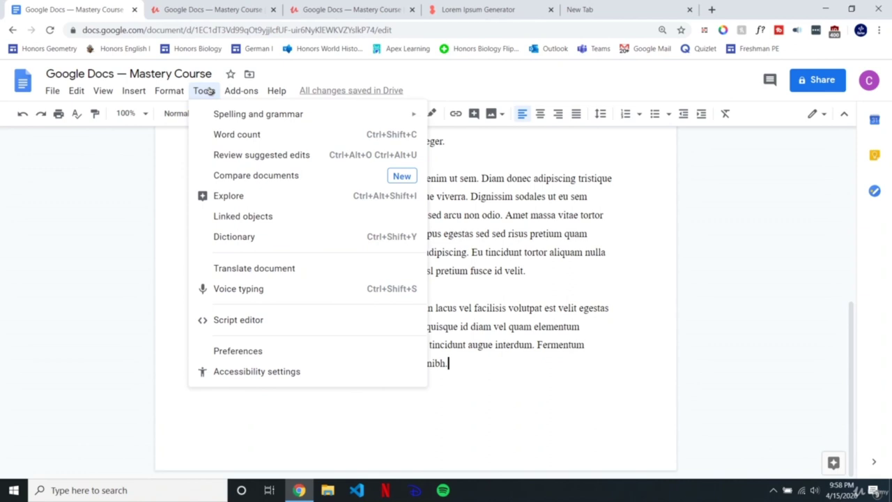
left_click(253, 136)
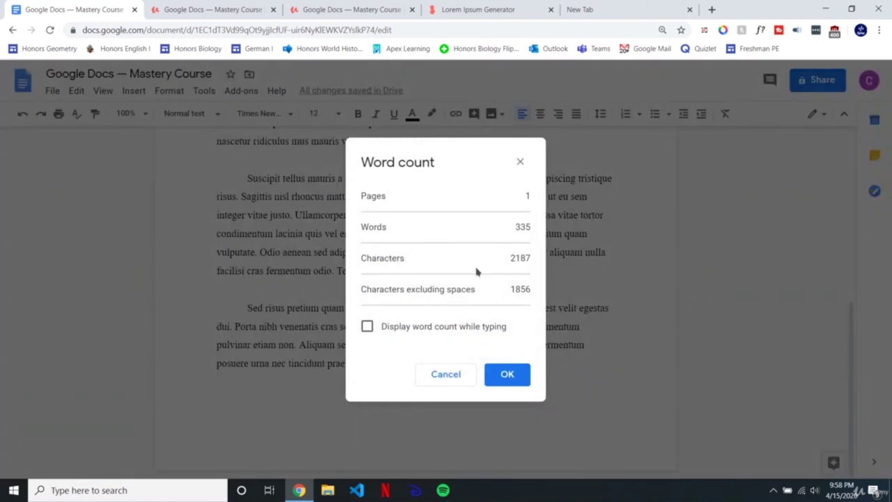
double_click(524, 228)
double_click(521, 259)
left_click(401, 329)
left_click(495, 378)
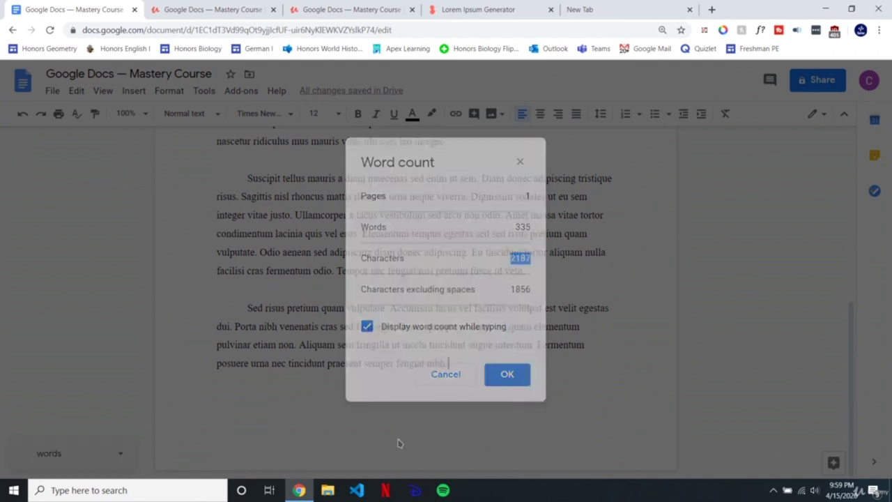
Step: Duplicate the lorem ipsum text to reach two pages and 670 words
left_click(97, 453)
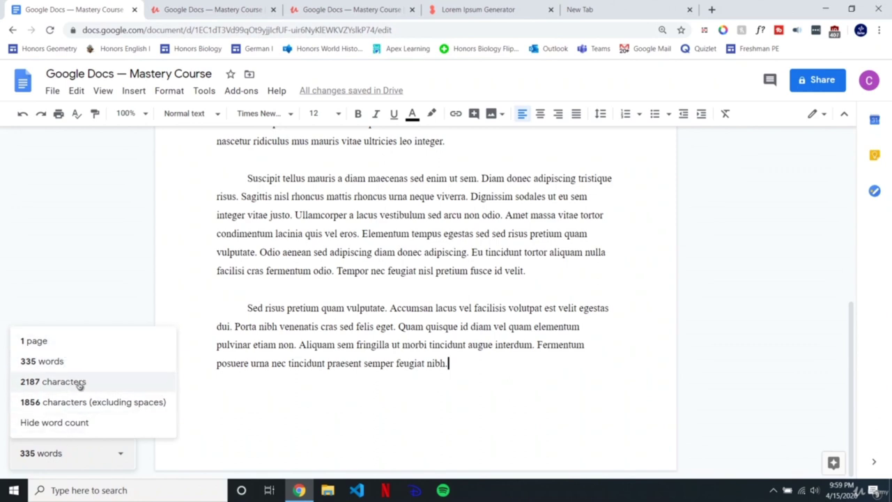
left_click_drag(481, 366, 189, 46)
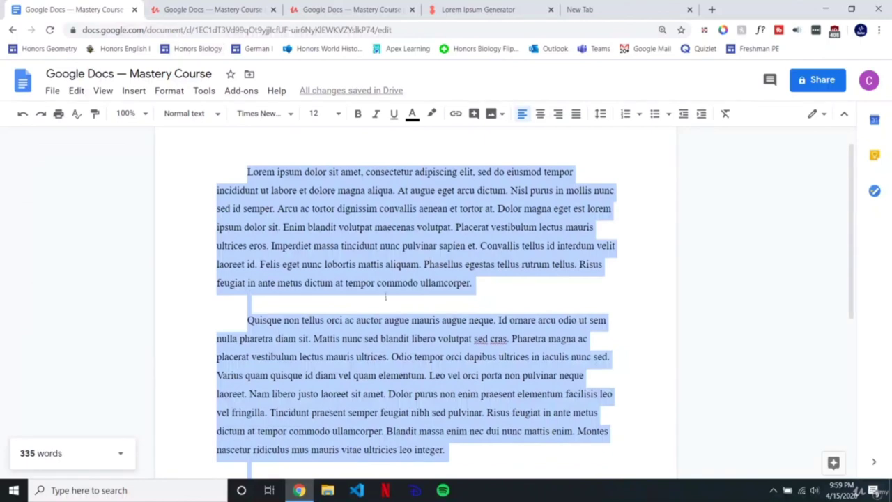
scroll(505, 391, "down", 2)
left_click(505, 409)
left_click_drag(505, 410, 502, 401)
key("Return")
key("Return")
key("BackSpace")
key("BackSpace")
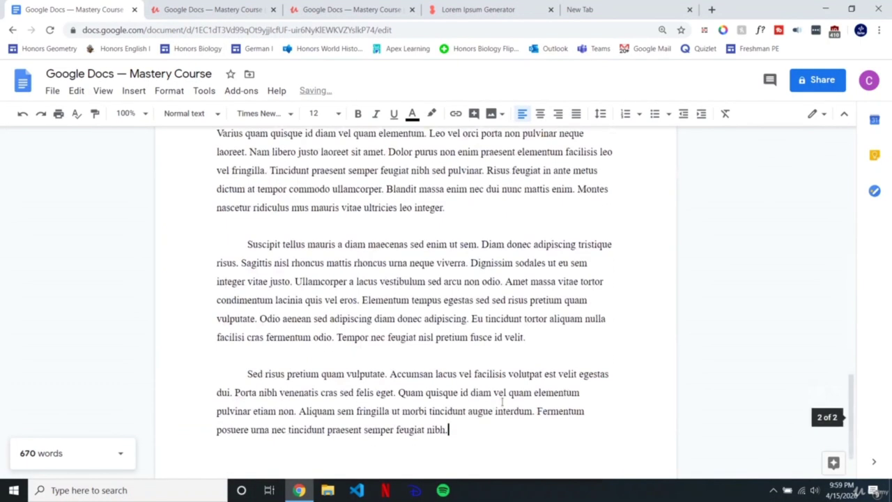
left_click(55, 457)
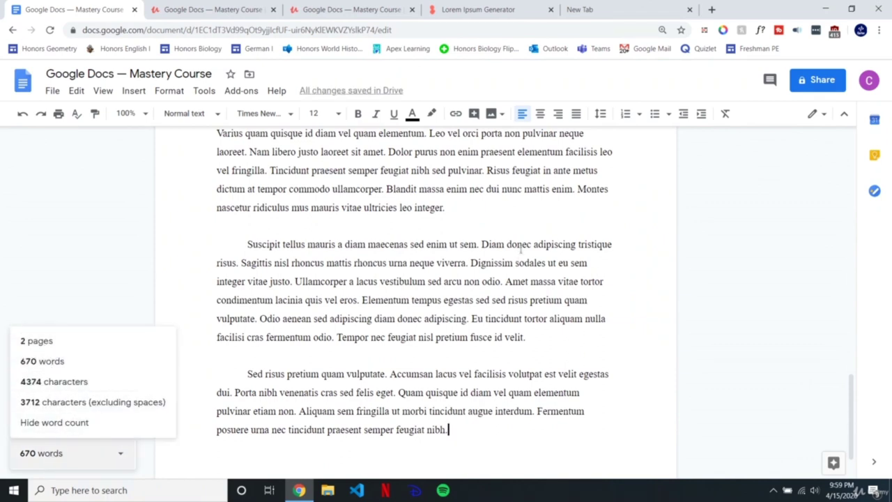
left_click(499, 216)
scroll(480, 411, "up", 4)
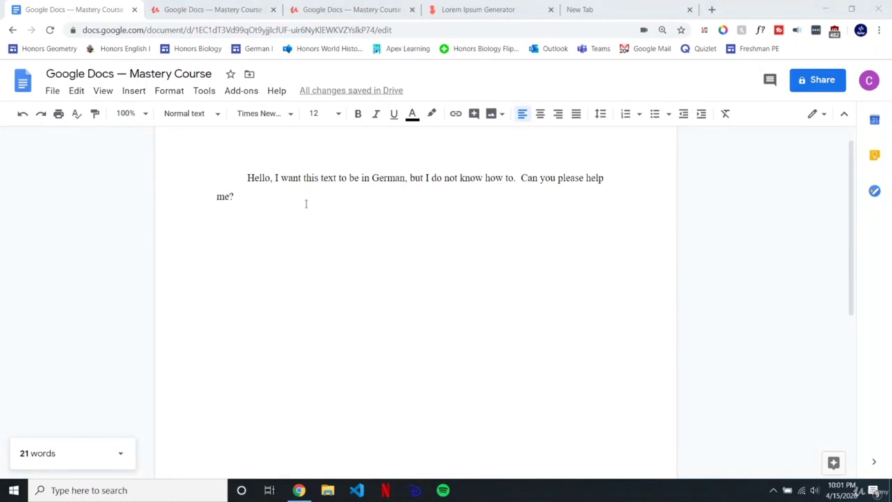
Step: Start Translate document and title the copy 'German Copy of Google Docs — Mastery Course'
left_click_drag(264, 199, 211, 168)
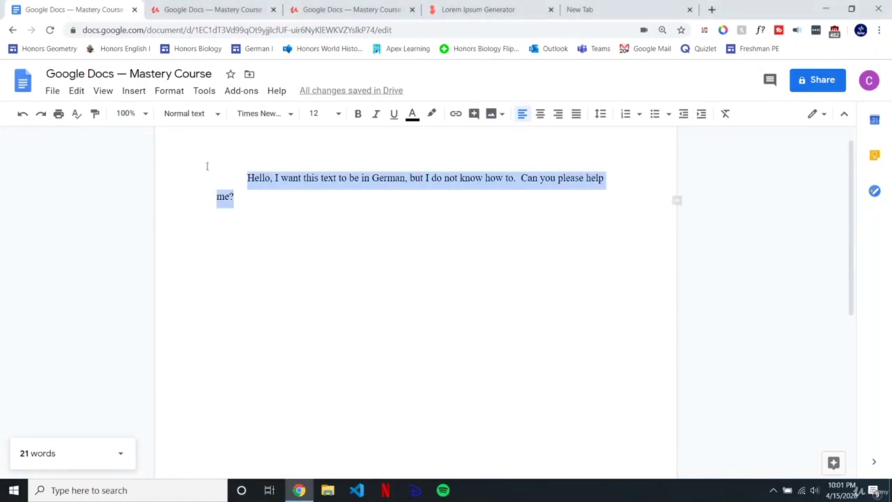
left_click(246, 200)
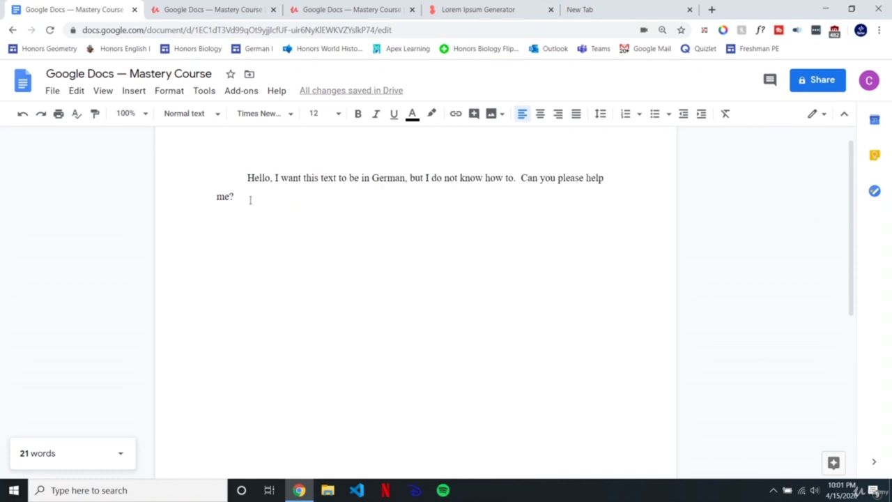
left_click(204, 91)
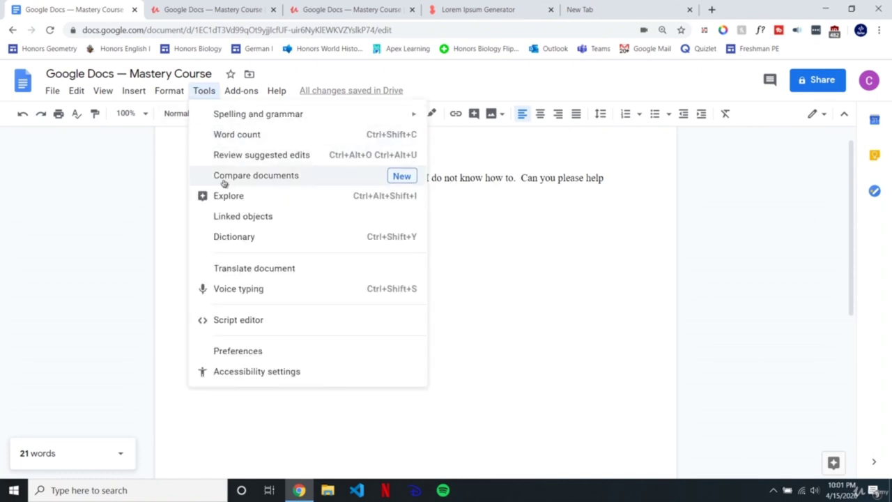
left_click(244, 270)
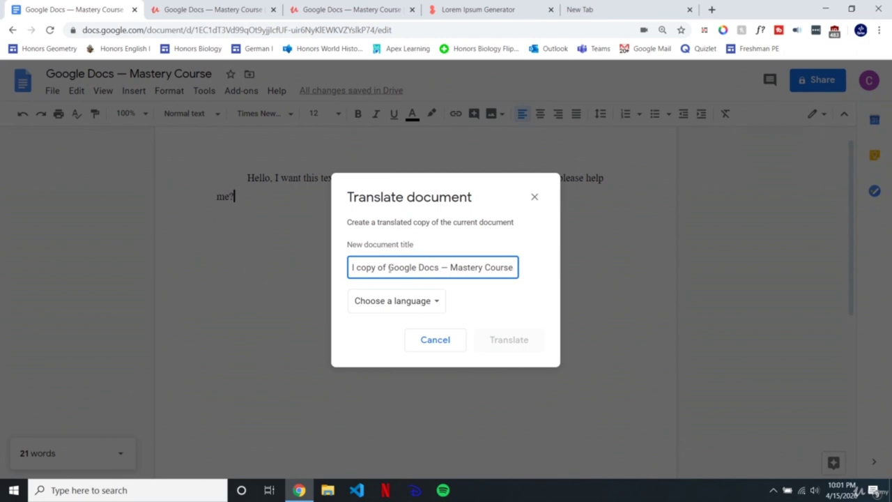
left_click_drag(377, 267, 323, 269)
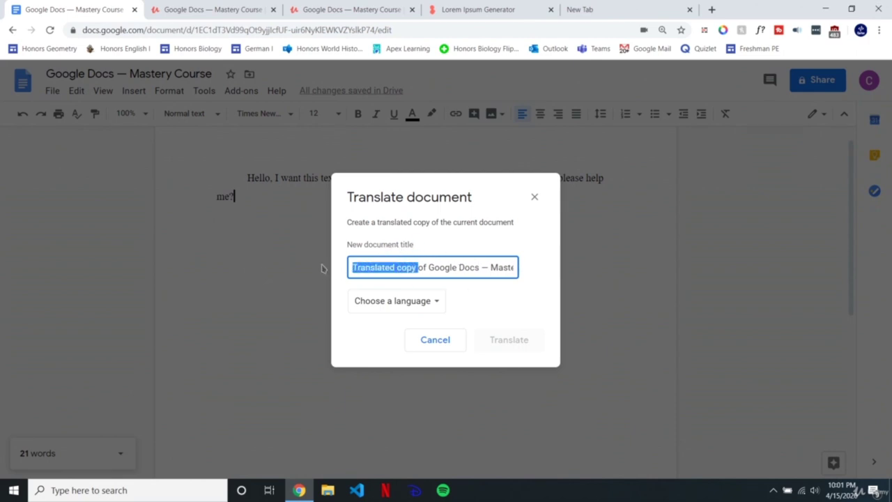
type("German Copy")
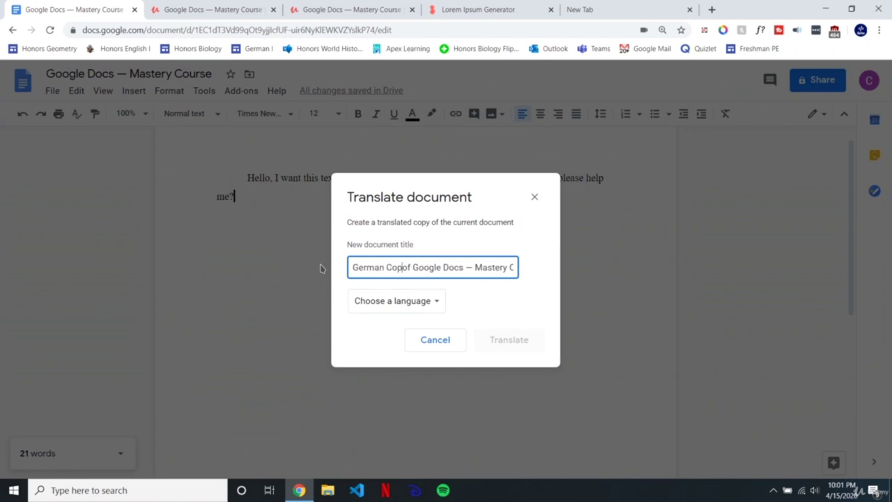
Step: Pick German as the target language and create the translated copy
left_click(417, 309)
scroll(404, 412, "down", 4)
scroll(401, 419, "down", 4)
left_click(396, 397)
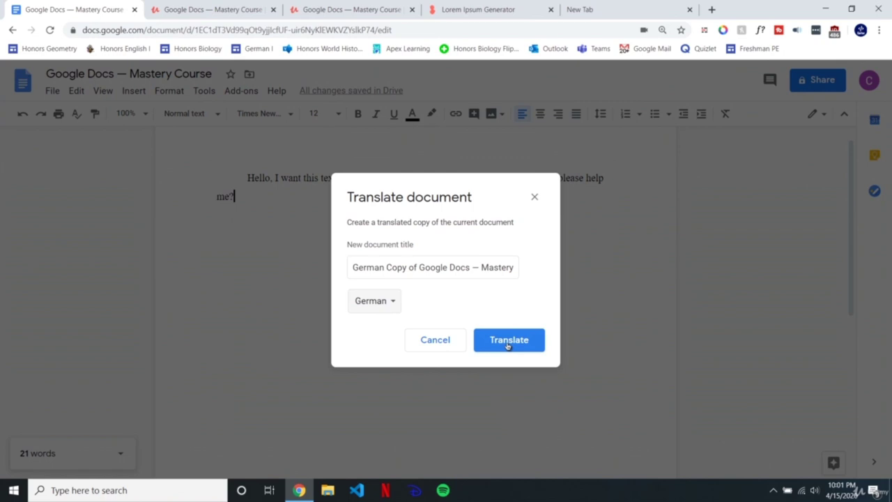
left_click(514, 349)
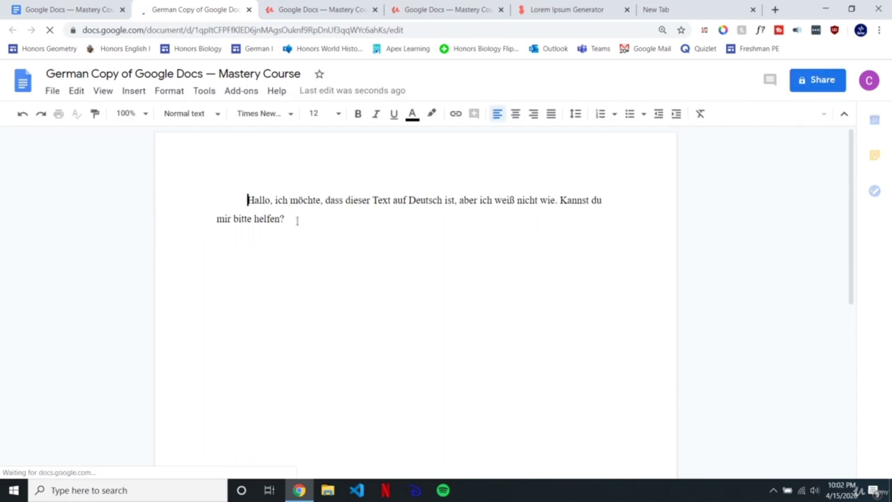
Step: Select the translated German paragraph in the new copy
left_click(297, 220)
left_click_drag(295, 222, 247, 202)
key("ctrl+c")
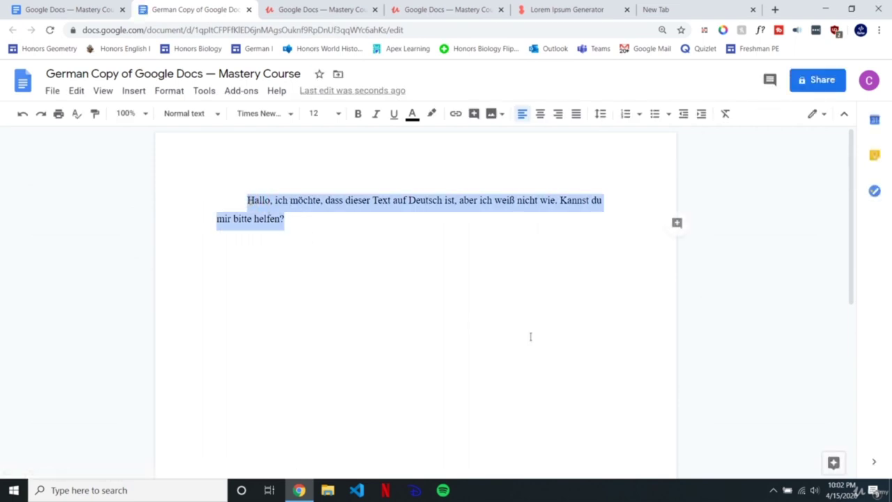
left_click(683, 5)
Step: Paste the German paragraph into translate.google.com for English, then return to the German copy
type("transl")
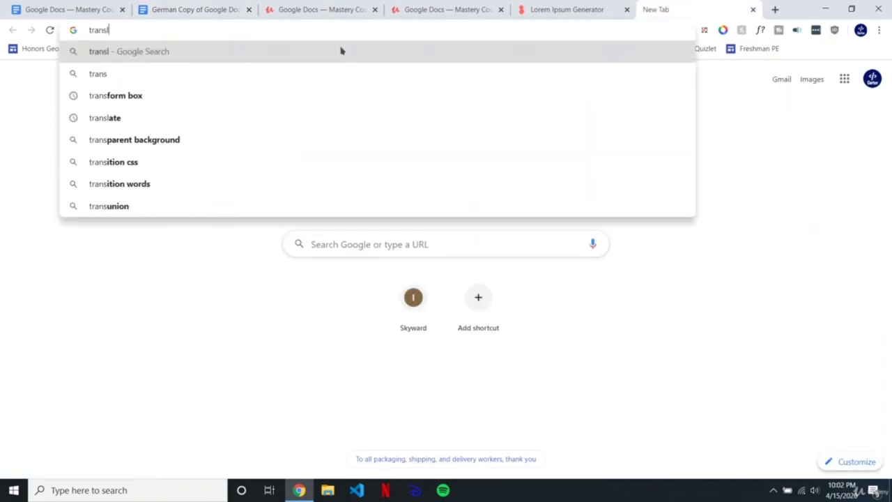
type("ate.google.com")
key("Return")
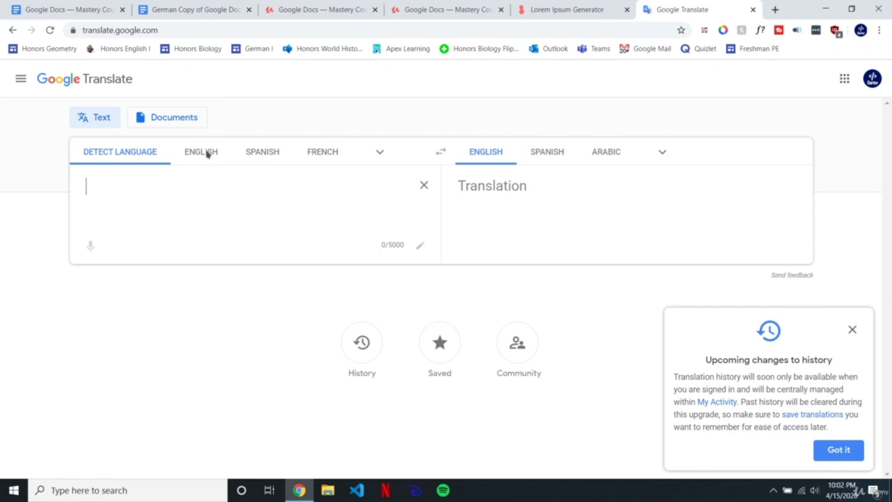
left_click(206, 154)
left_click(127, 155)
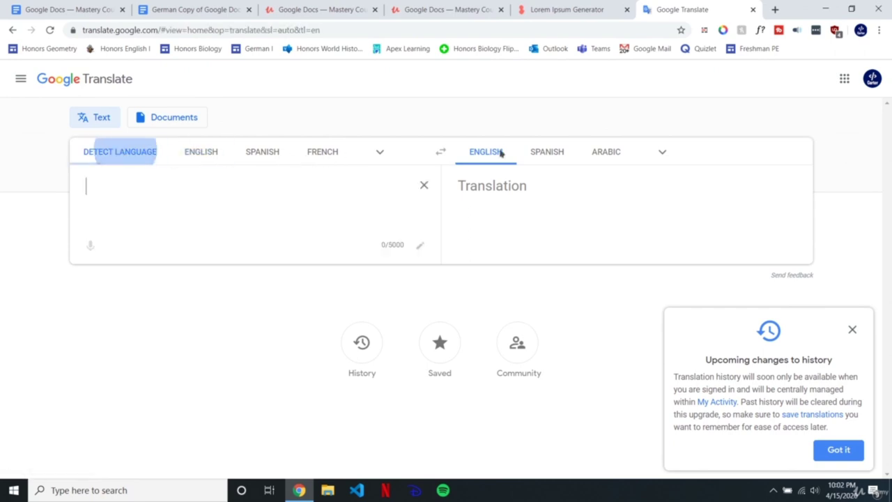
key("ctrl+v")
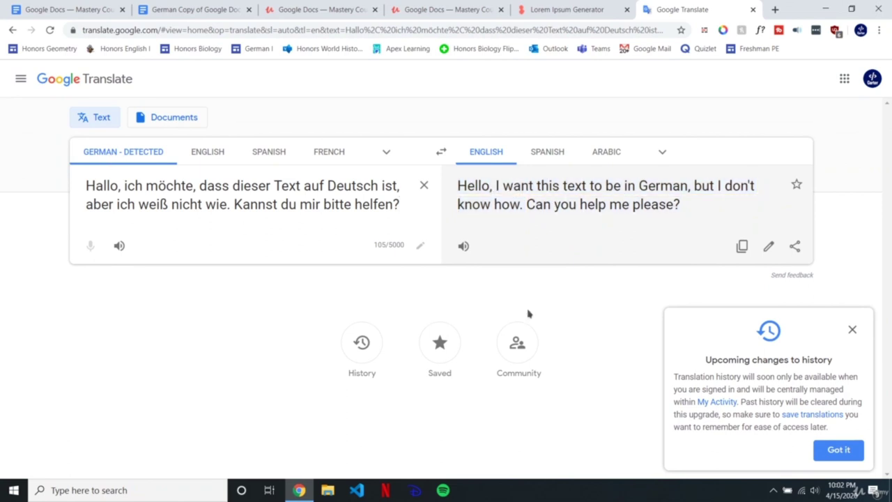
left_click(205, 7)
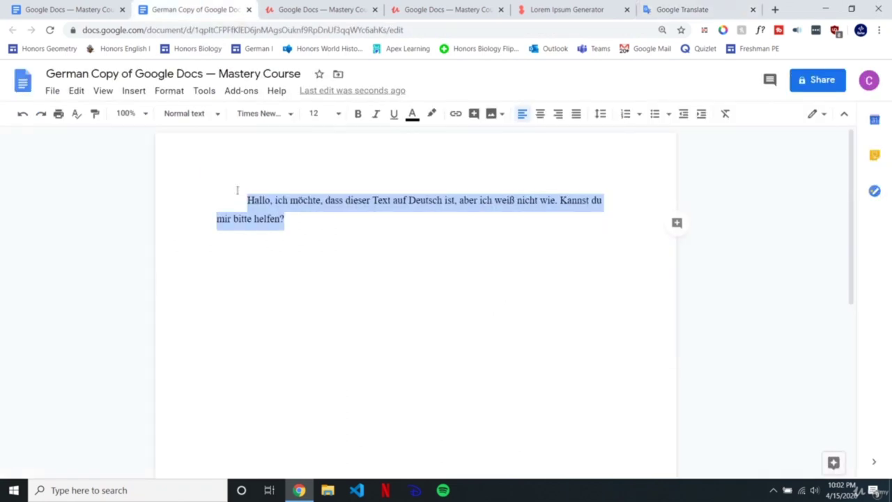
Step: Close the Google Translate tab and the German copy document with Ctrl+W
left_click(304, 221)
key("ctrl+a")
left_click(341, 235)
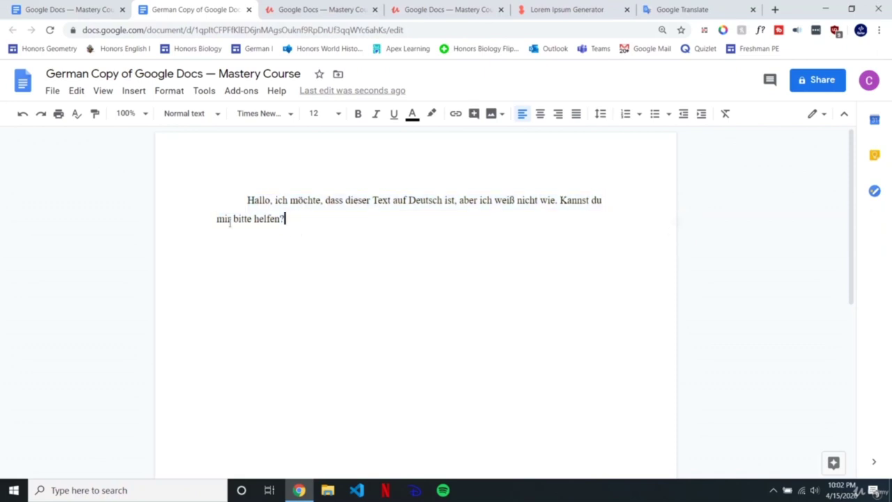
left_click(43, 4)
left_click(159, 6)
key("ctrl+a")
left_click(334, 233)
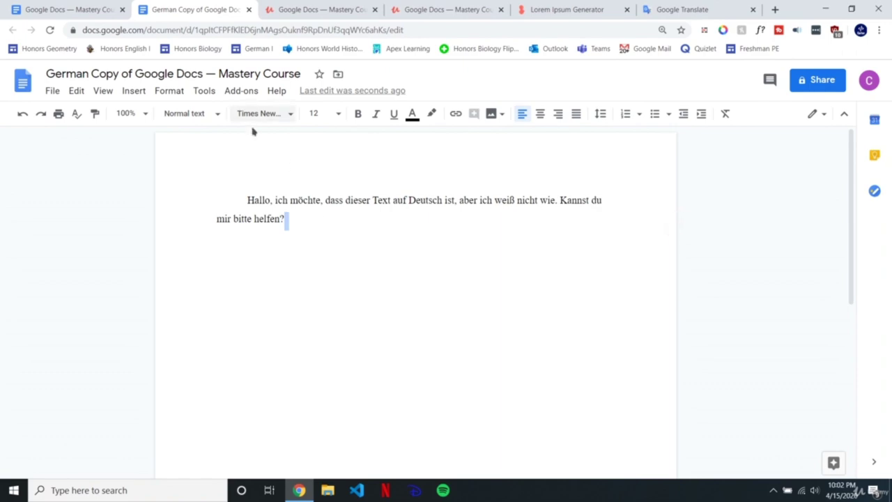
left_click(676, 9)
key("ctrl+w")
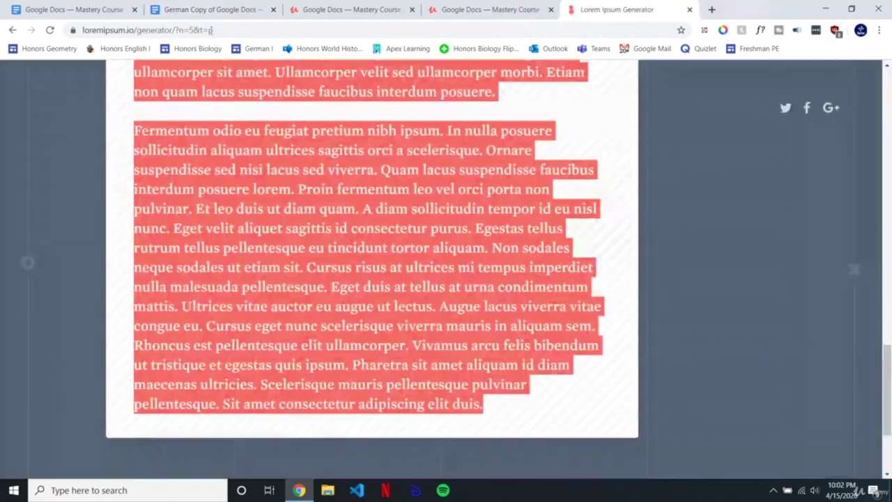
left_click(213, 9)
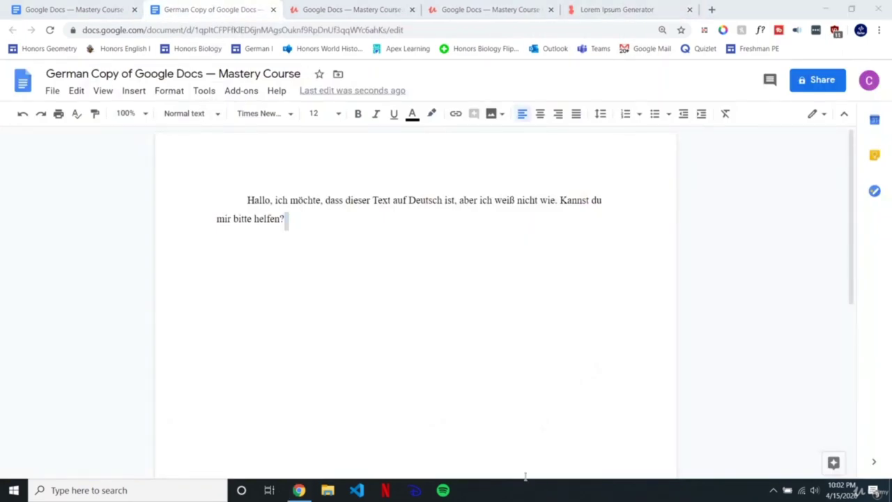
key("ctrl+w")
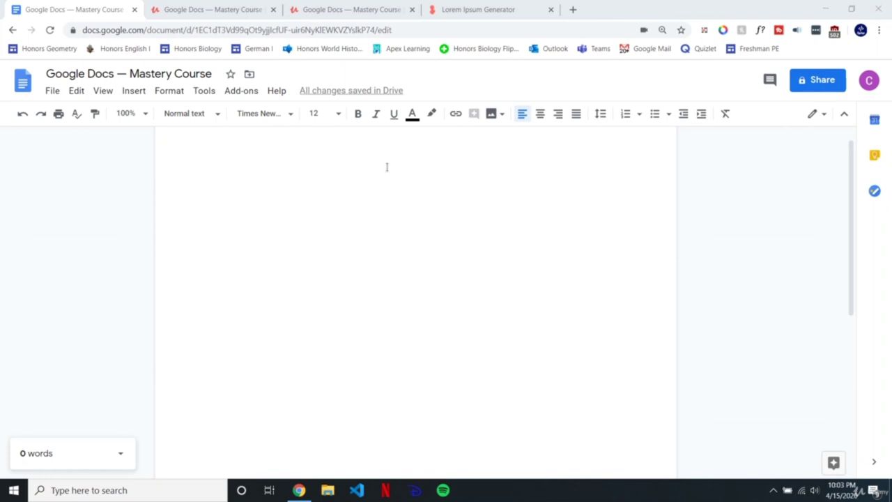
Step: Turn on voice typing and start dictating into the blank document
left_click(205, 91)
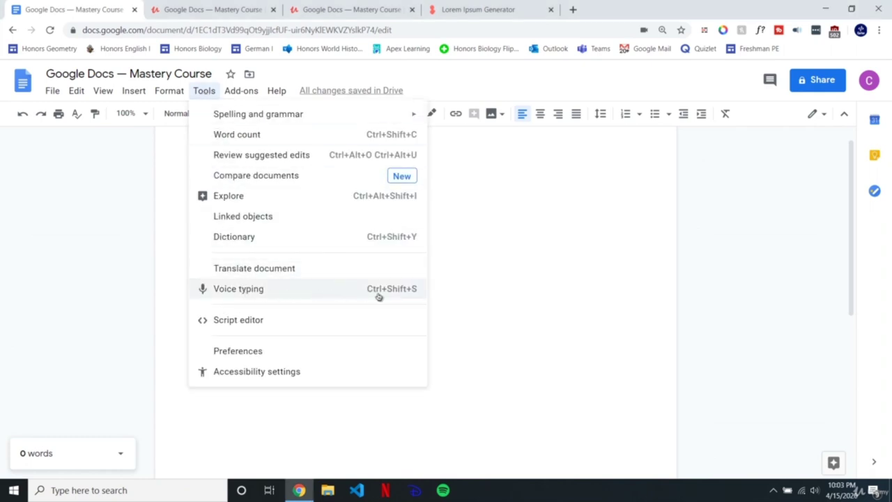
left_click(318, 293)
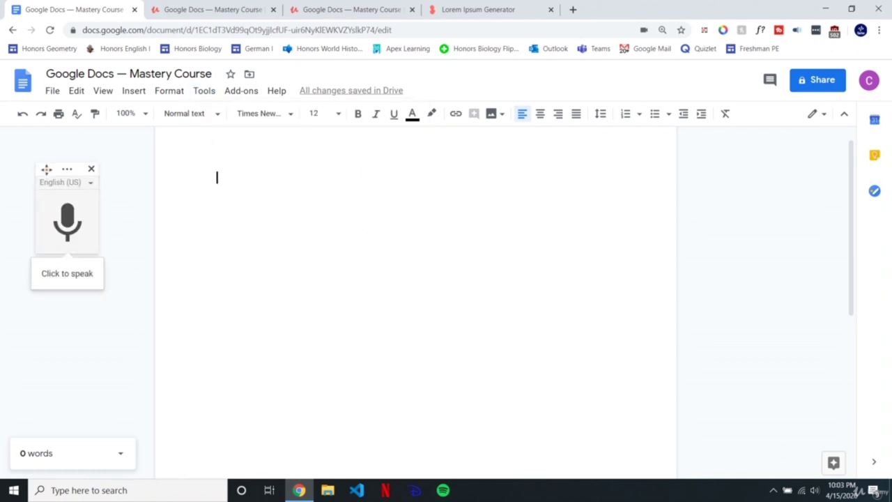
left_click_drag(45, 169, 59, 166)
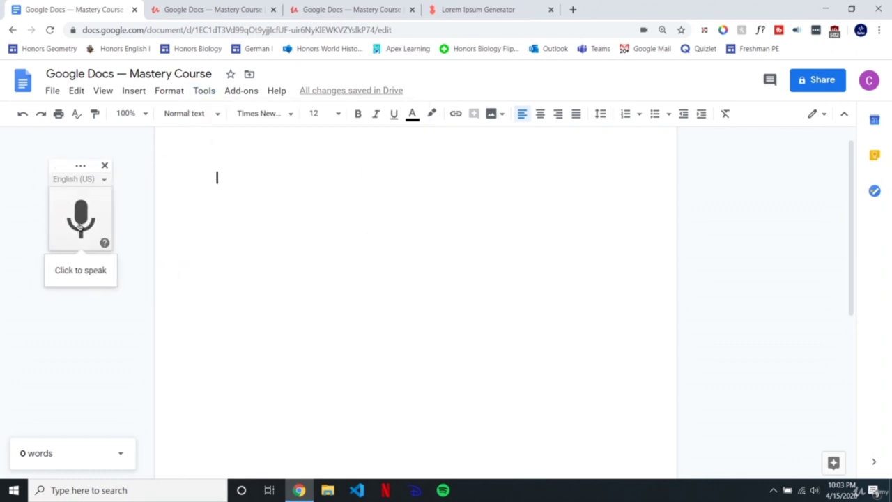
left_click(80, 223)
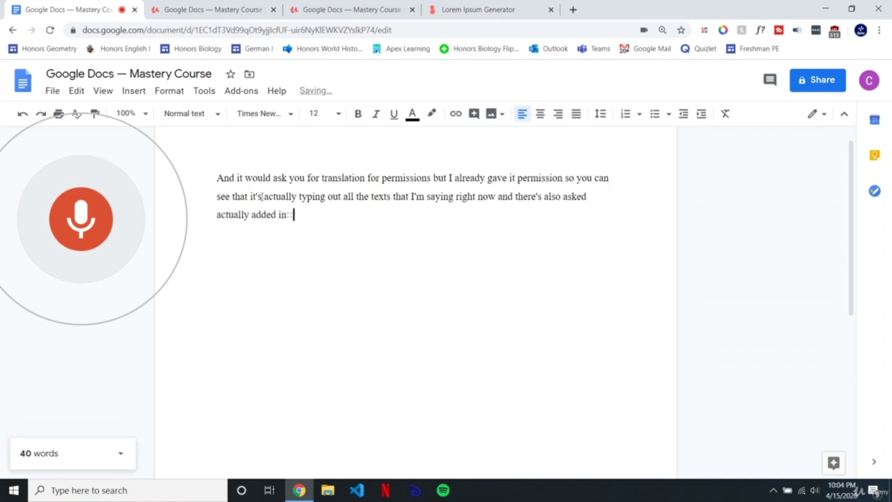
Step: Clear the first attempt, dictate the 65-word paragraph again, and stop the microphone
left_click_drag(261, 196, 250, 197)
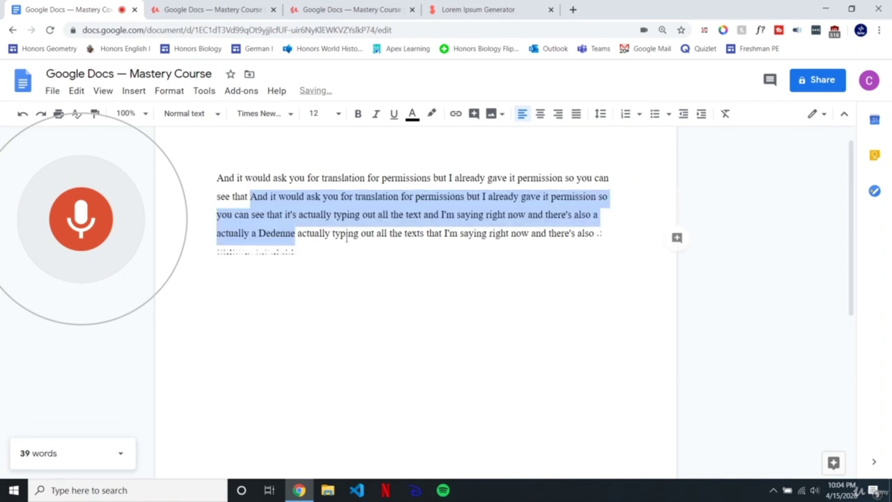
left_click(356, 218)
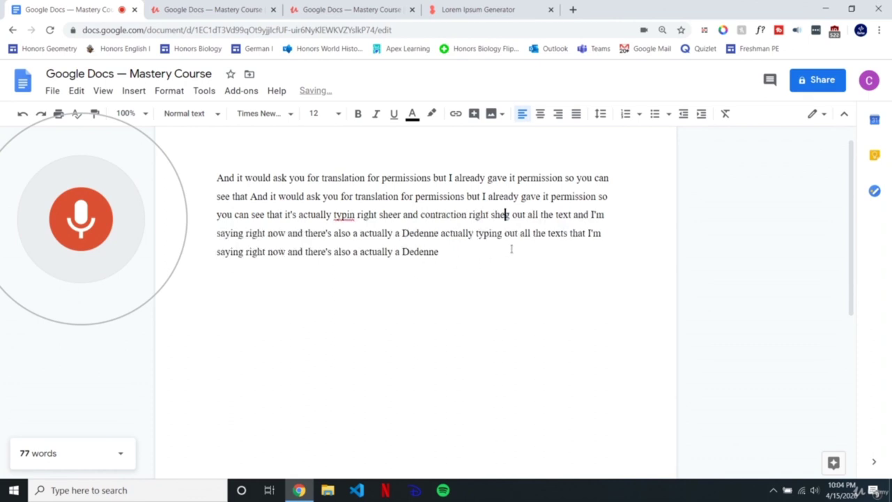
left_click(569, 281)
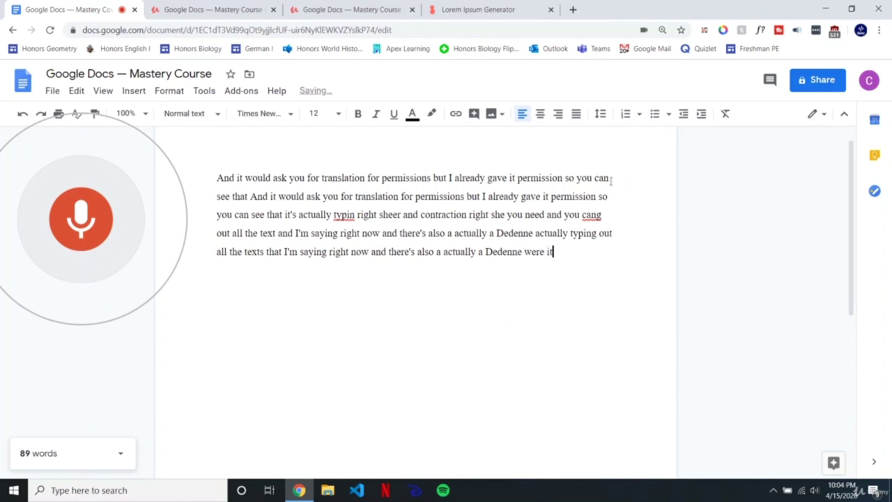
key("ctrl+a")
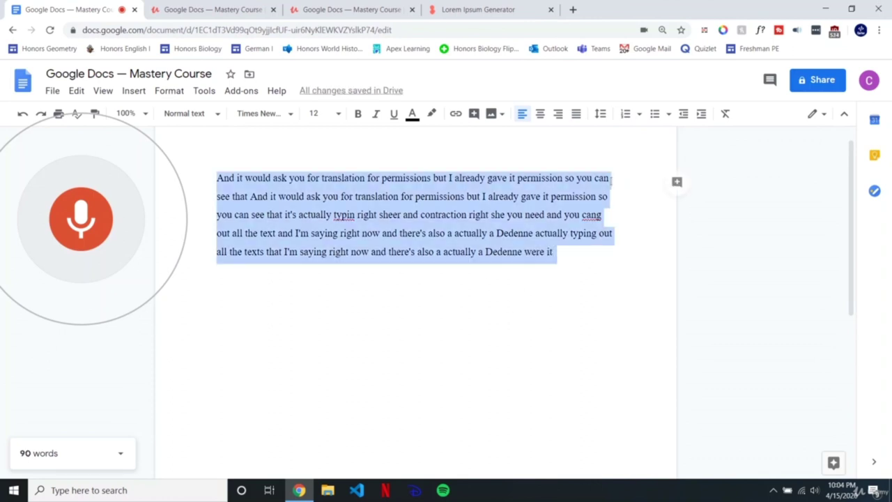
key("BackSpace")
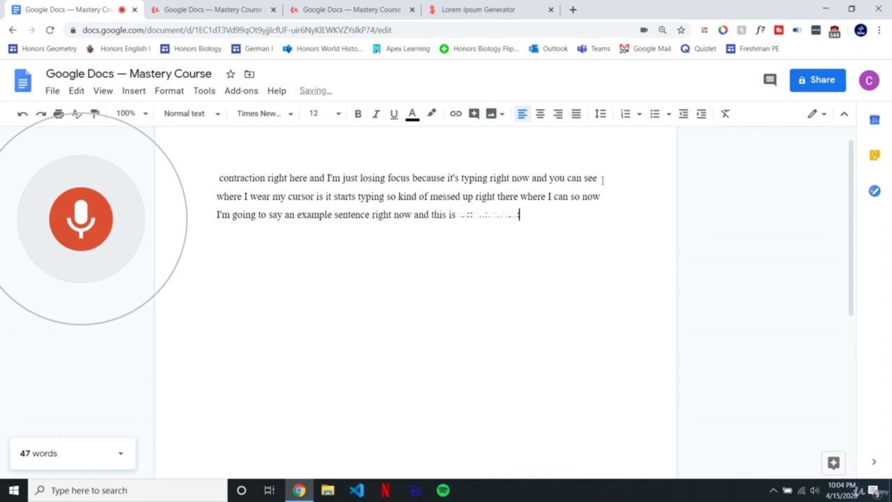
left_click(78, 214)
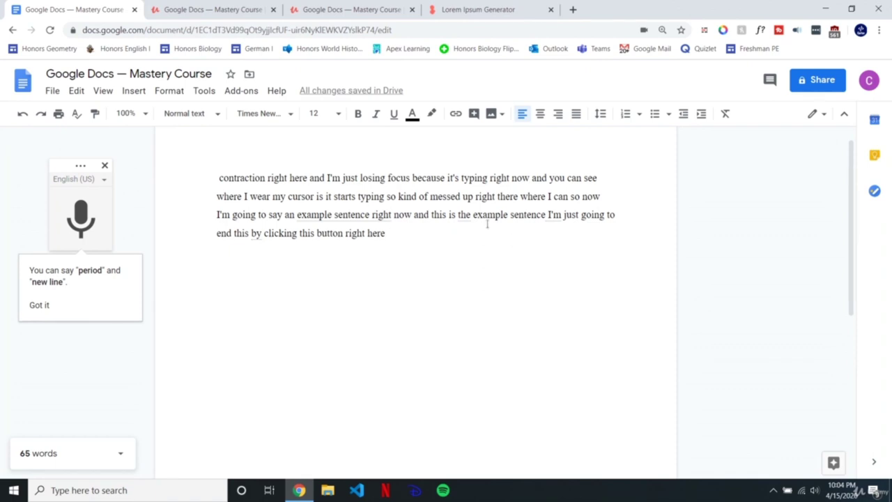
Step: Dismiss the dictation tip and close the voice typing panel
left_click(39, 305)
left_click_drag(82, 162, 229, 223)
left_click(253, 233)
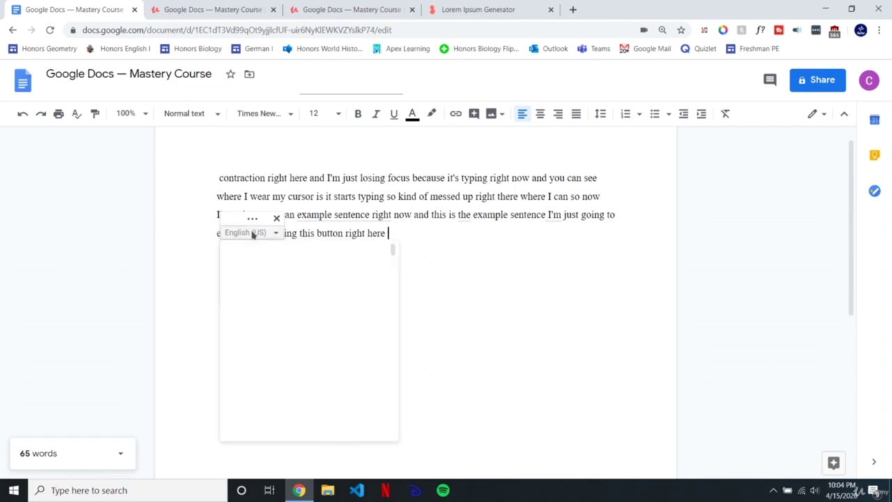
left_click(255, 234)
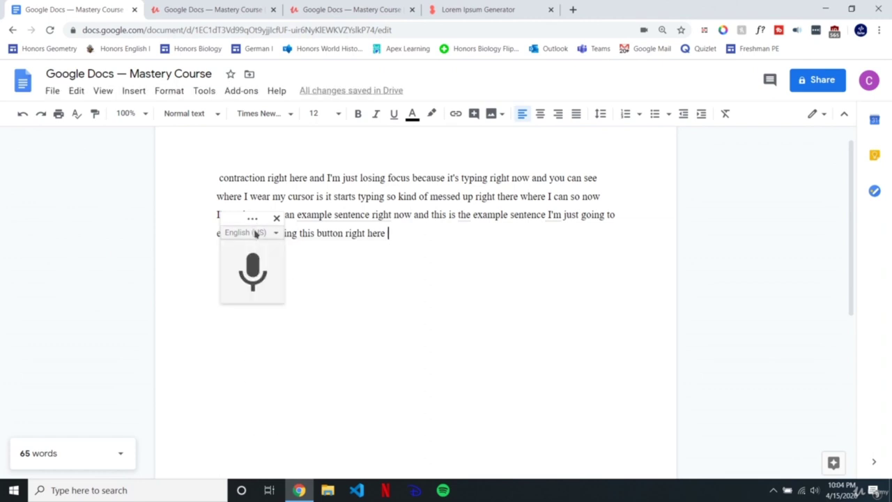
left_click(276, 220)
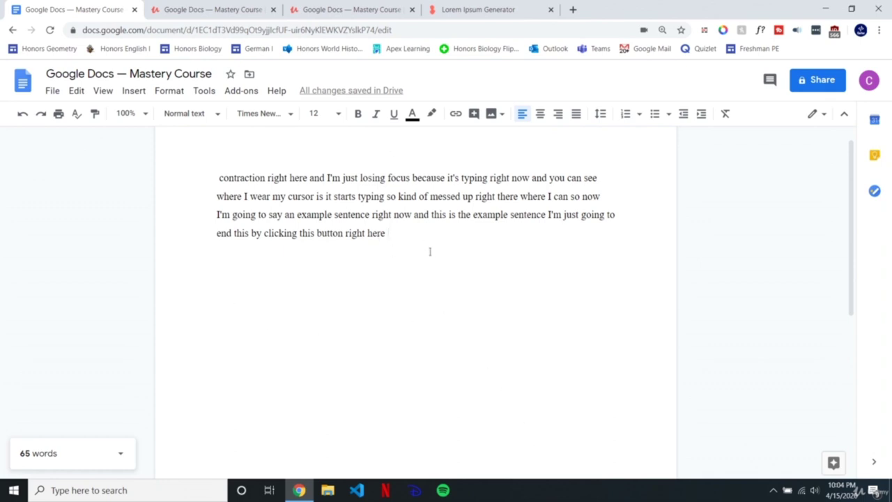
Step: Select all the dictated text and delete it
left_click(485, 500)
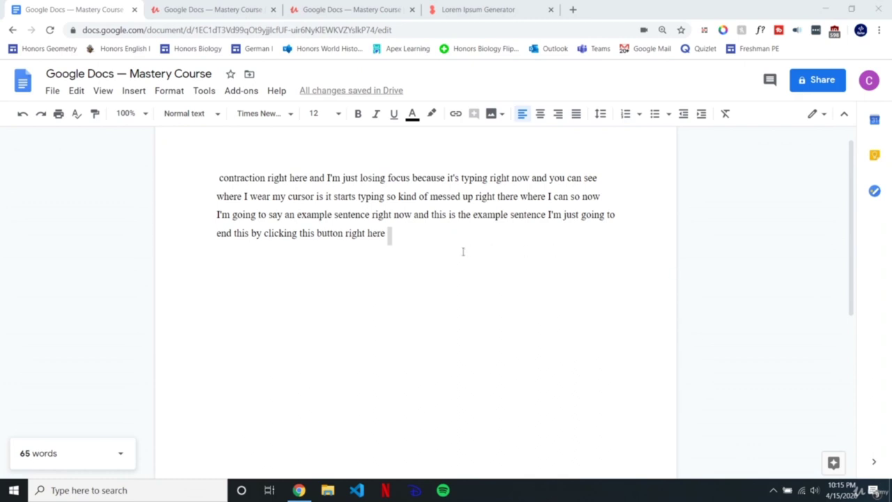
scroll(420, 259, "up", 1)
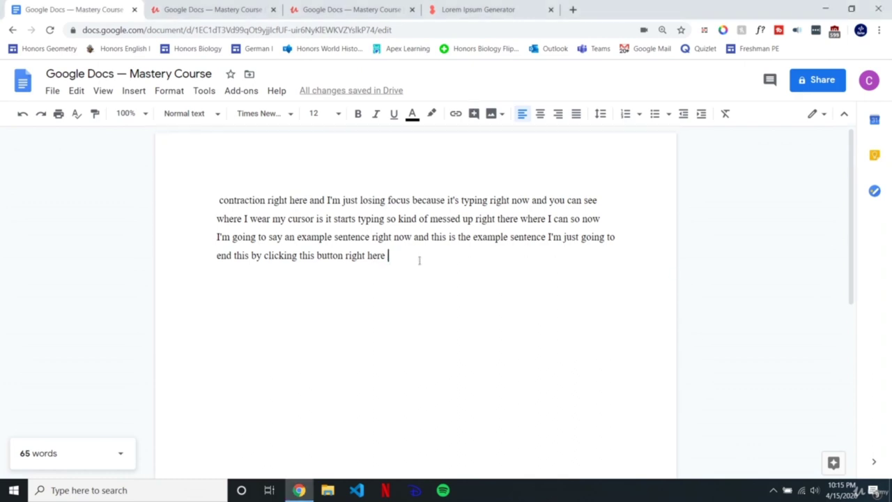
left_click_drag(389, 255, 240, 218)
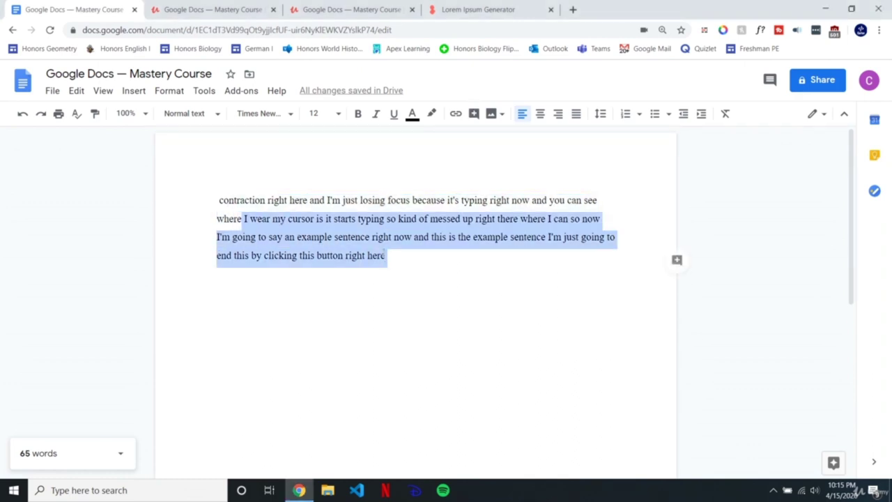
left_click(355, 240)
key("ctrl+a")
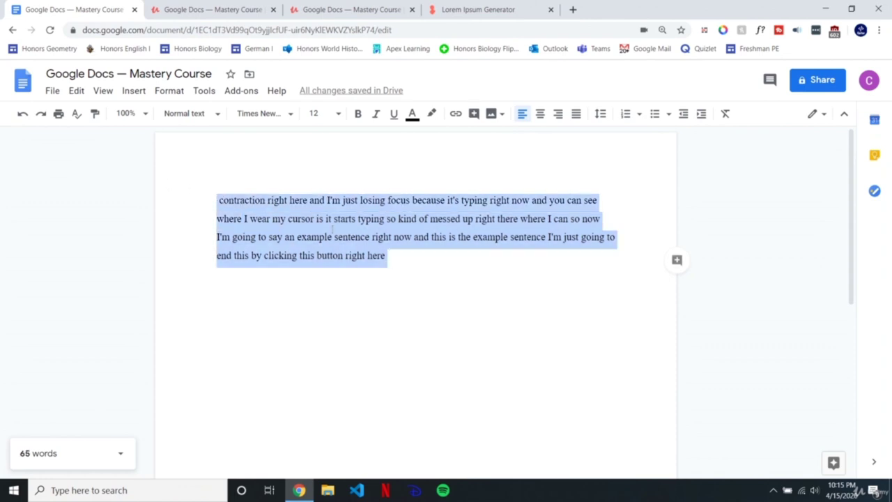
key("BackSpace")
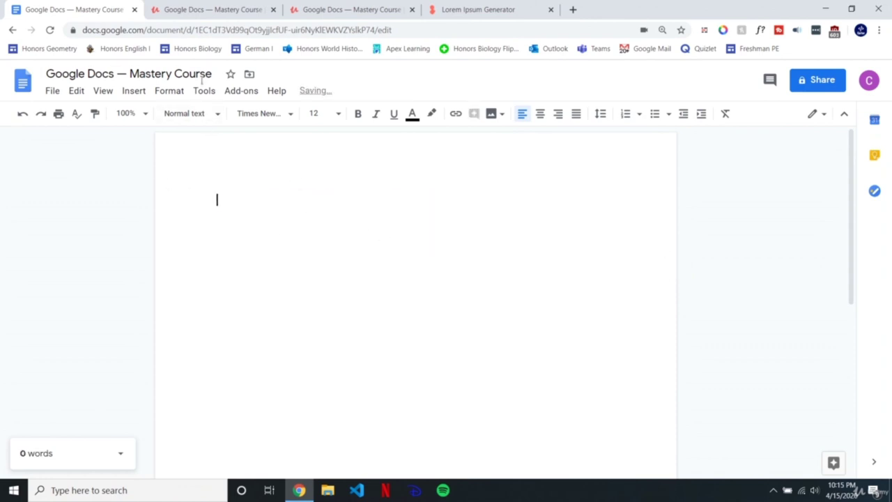
left_click(205, 91)
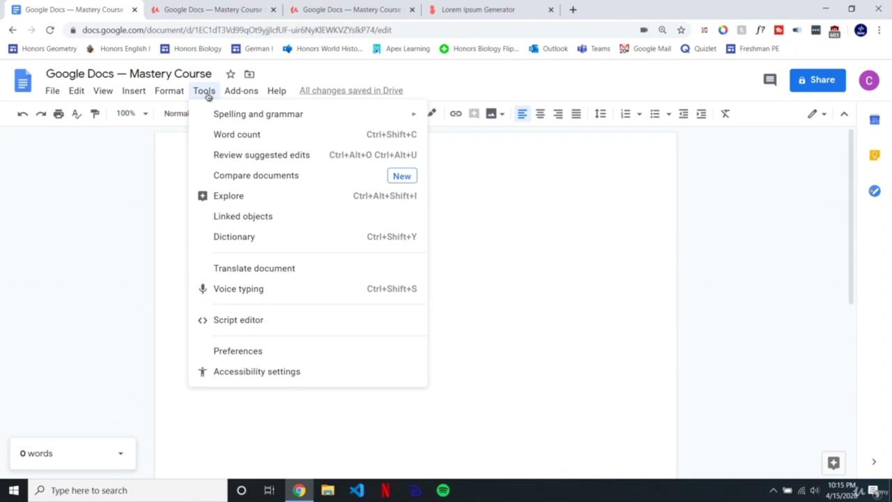
Step: Show the Preferences dialog with its General options from the Tools menu
left_click(242, 352)
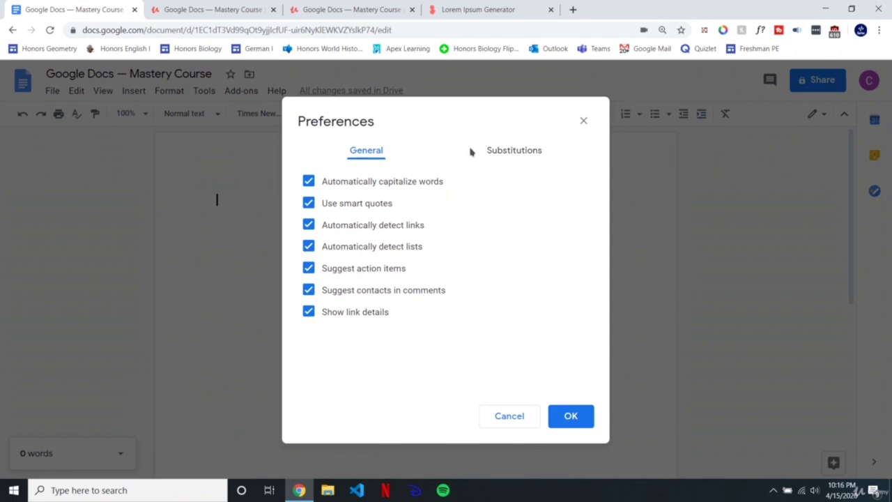
Step: Show the Substitutions list and select the (c) shortcut and its © replacement
left_click(517, 152)
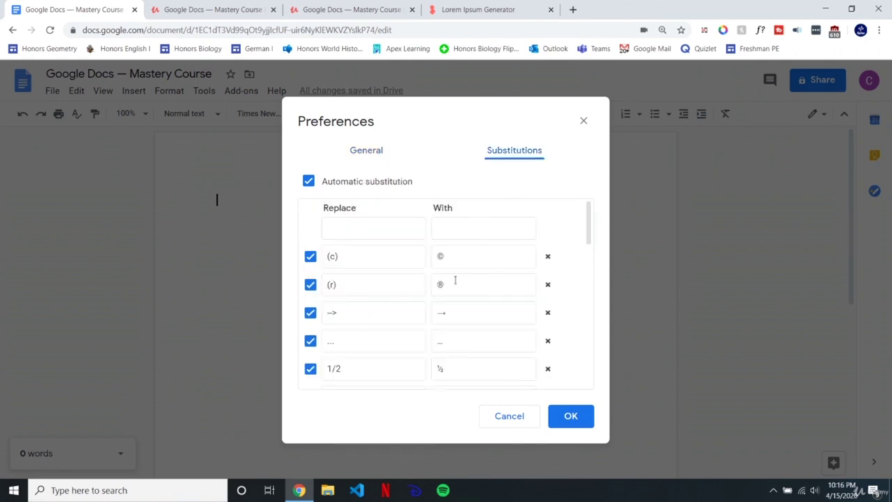
left_click_drag(382, 255, 325, 256)
left_click(370, 259)
double_click(336, 260)
left_click_drag(465, 258, 419, 263)
Step: Scroll through the substitution list, then start a new entry in the empty Replace field
scroll(443, 303, "down", 4)
scroll(436, 300, "down", 1)
scroll(434, 300, "up", 5)
scroll(432, 301, "down", 10)
scroll(419, 300, "up", 10)
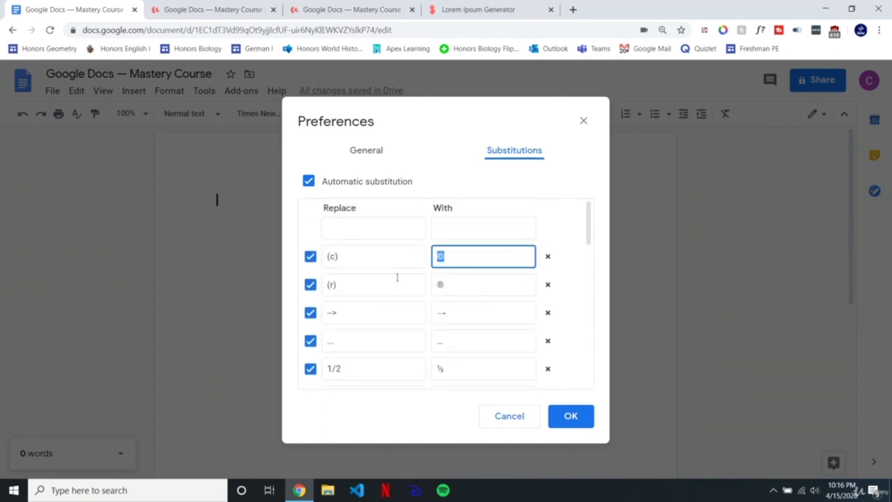
left_click(396, 230)
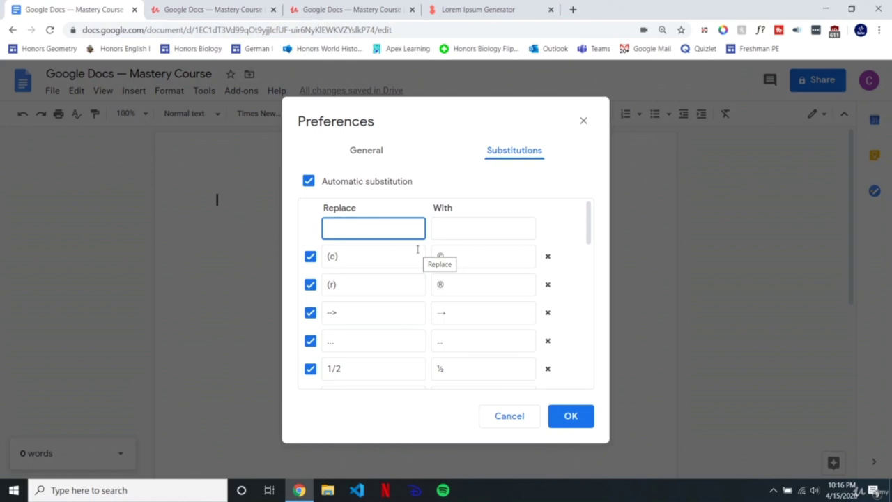
Step: Search Google for 'em dash' and select the — character in the results
left_click(573, 8)
type("em ")
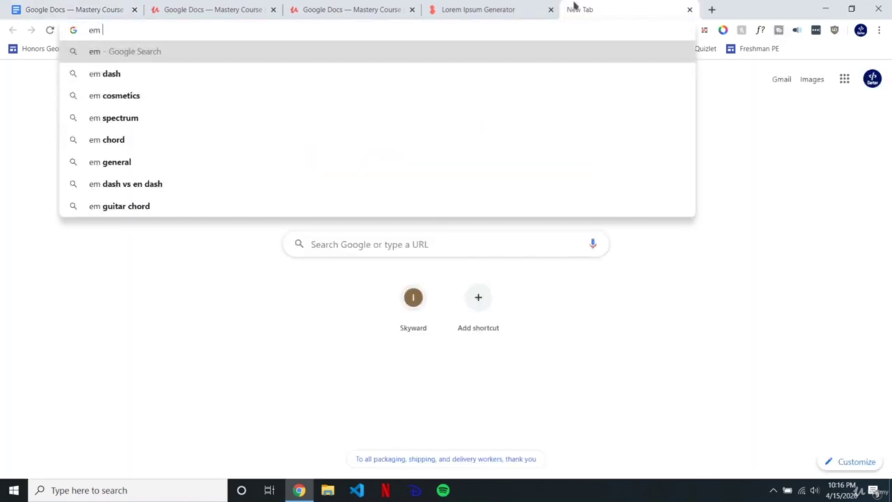
type("dash")
key("Return")
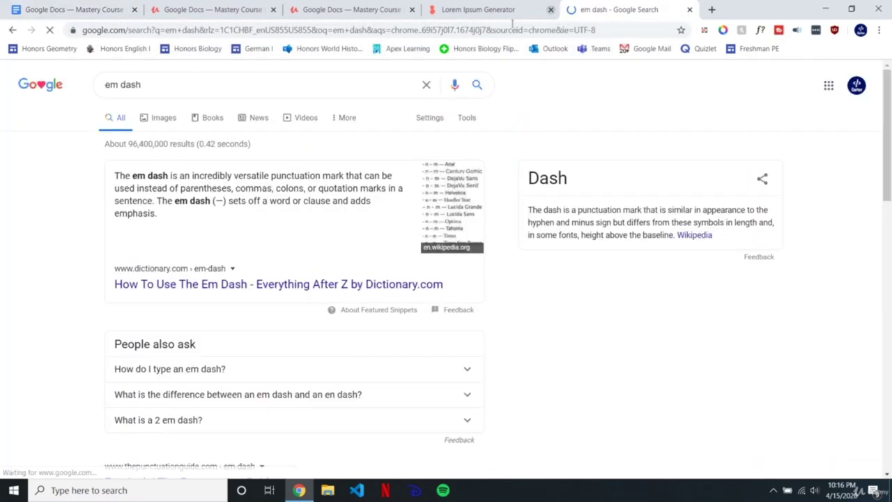
double_click(219, 201)
key("ctrl+c")
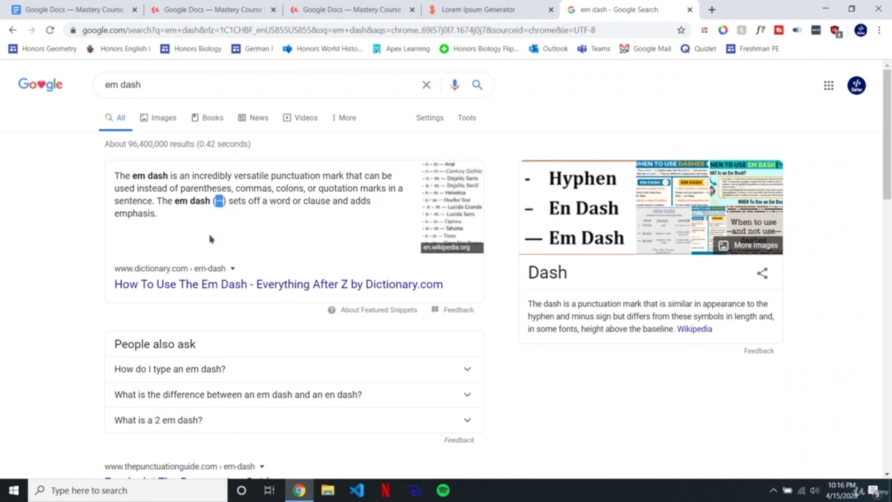
Step: Test-paste the copied em dash in a spare tab, then close it and return to Docs
left_click(712, 10)
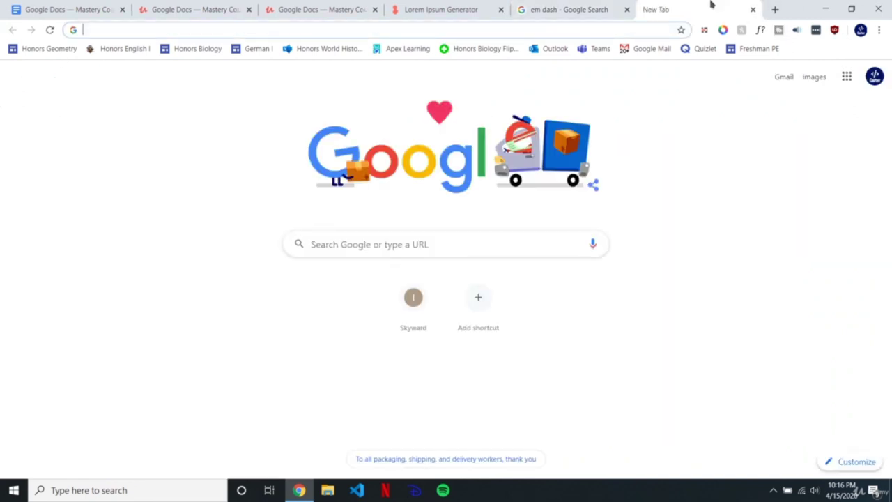
key("ctrl+v")
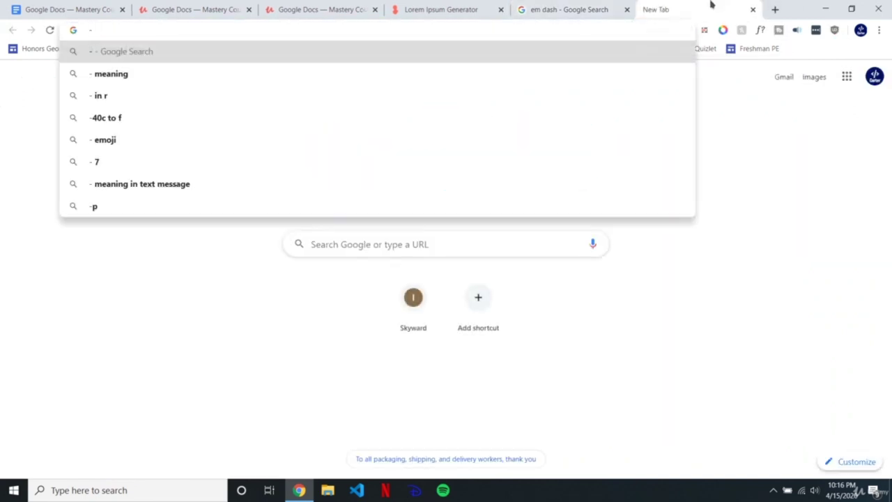
key("ctrl+v")
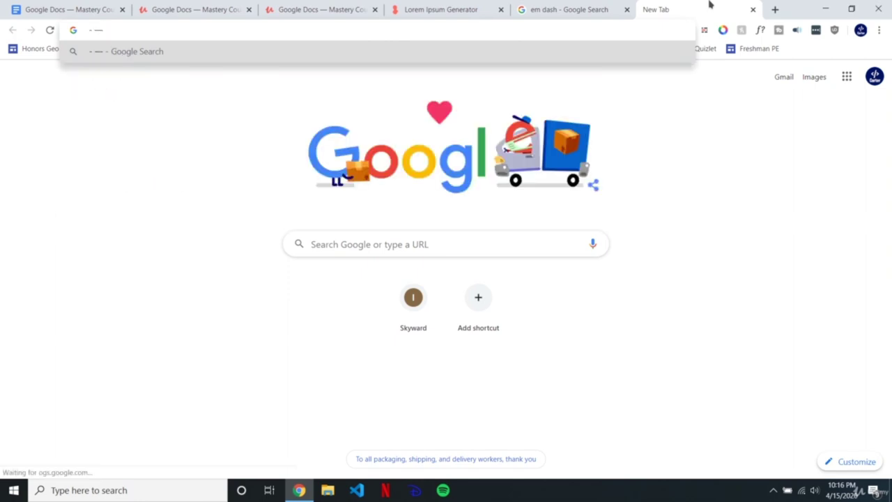
double_click(98, 30)
key("ctrl+c")
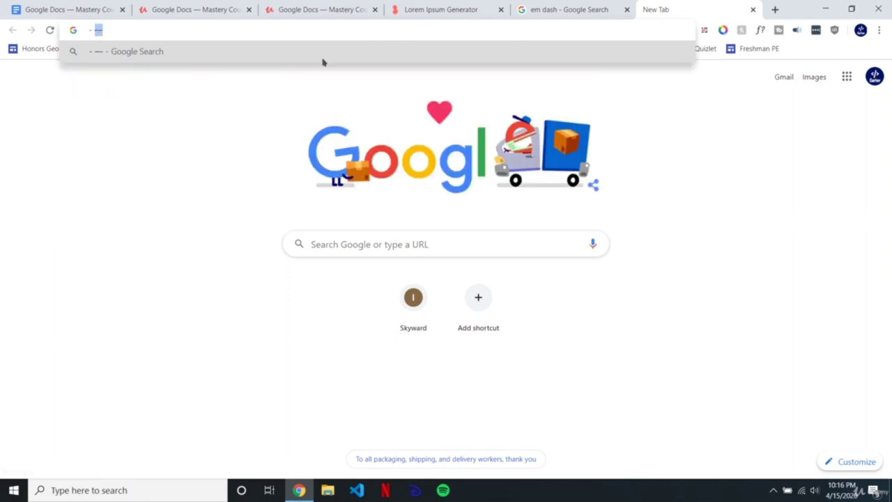
left_click(199, 31)
key("ctrl+w")
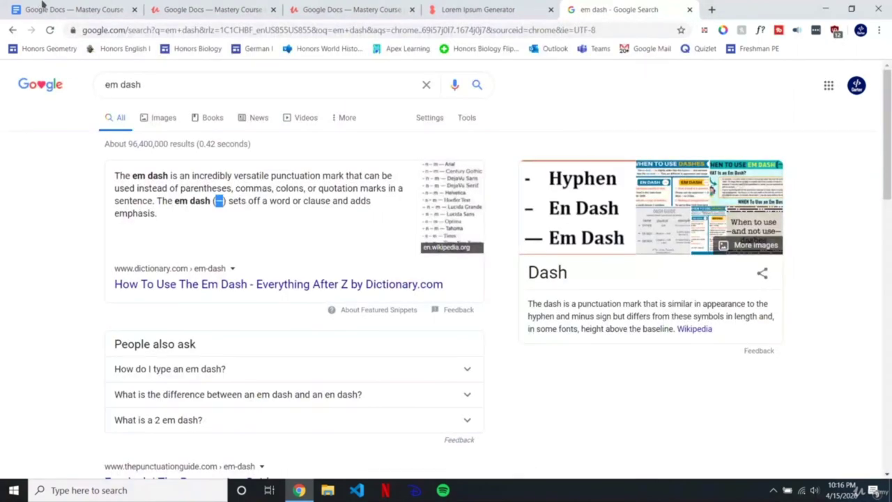
key("ctrl+1")
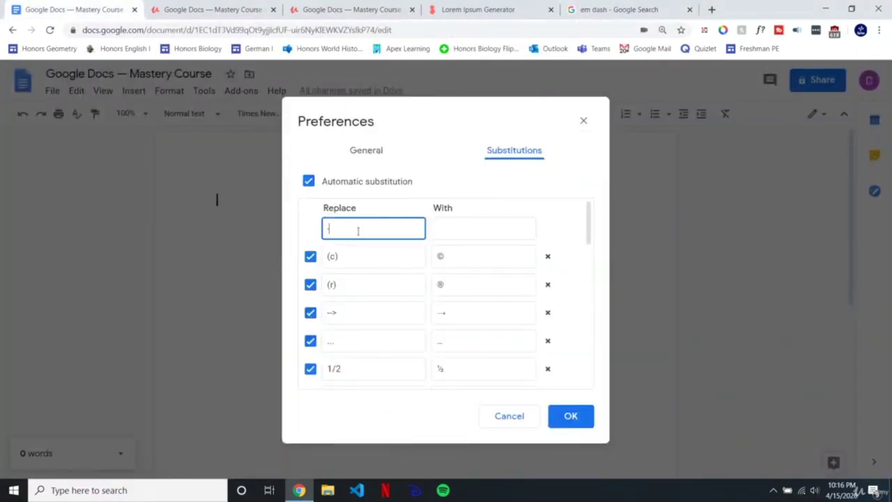
Step: Add a substitution replacing -- with the pasted em dash (—) and save the preferences
left_click(491, 229)
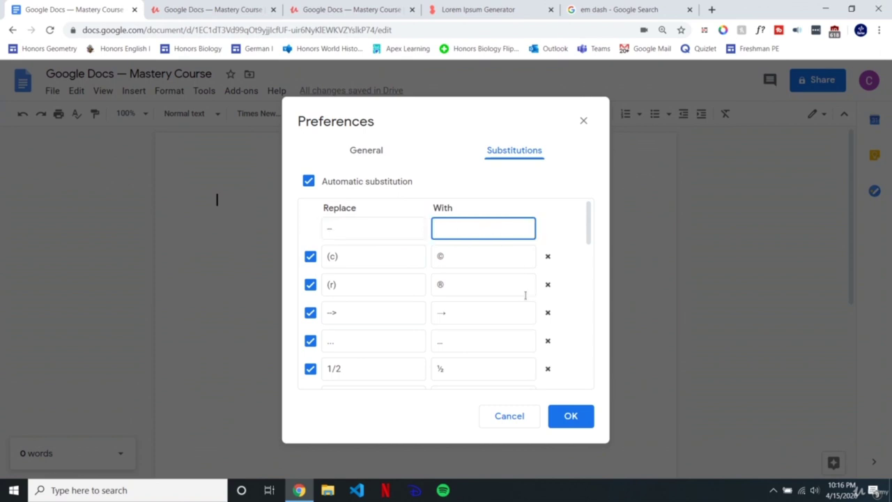
key("ctrl+v")
left_click_drag(369, 263, 320, 260)
type("--")
left_click(439, 258)
double_click(442, 257)
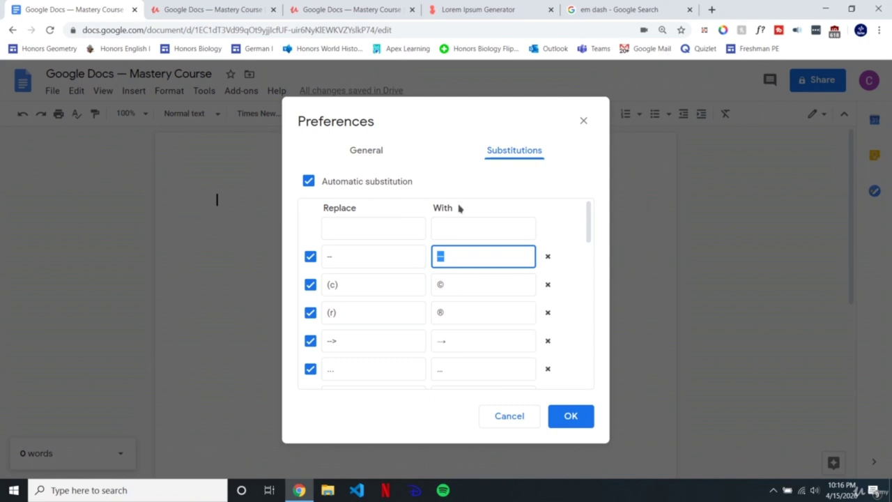
left_click(565, 417)
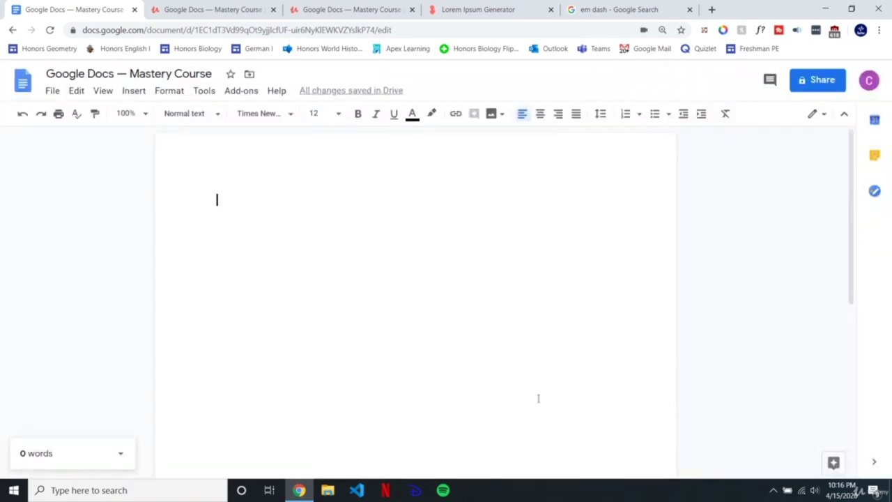
Step: Type -- and (c) in the document to test the em dash and © substitutions
type("--")
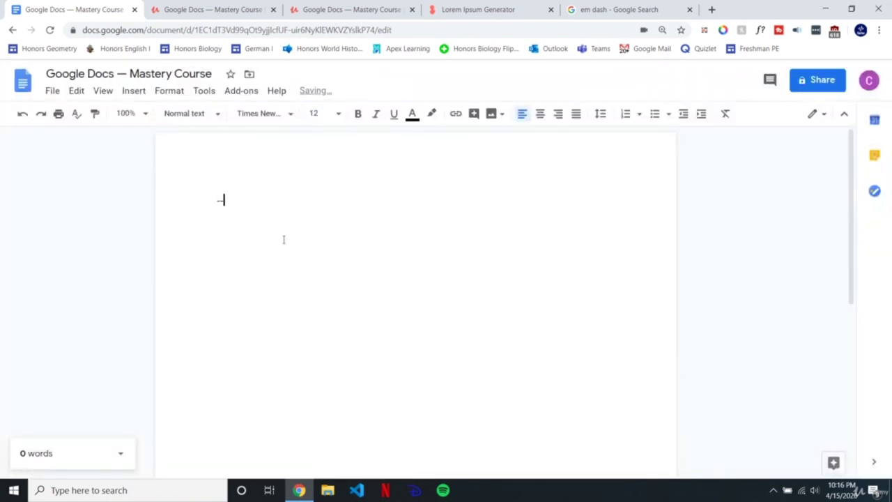
double_click(222, 202)
left_click(238, 201)
type("0c)")
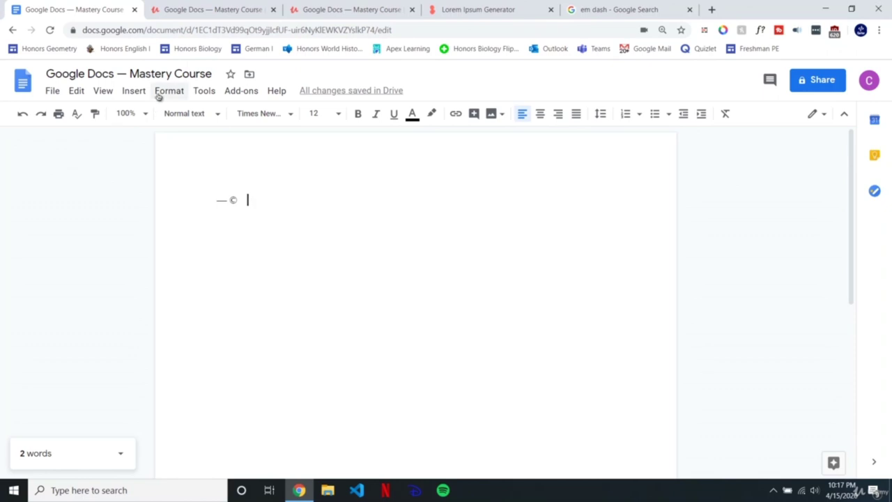
Step: Review the substitution list in Preferences, then close it without changes
left_click(204, 92)
left_click(233, 350)
left_click(506, 150)
scroll(438, 299, "down", 10)
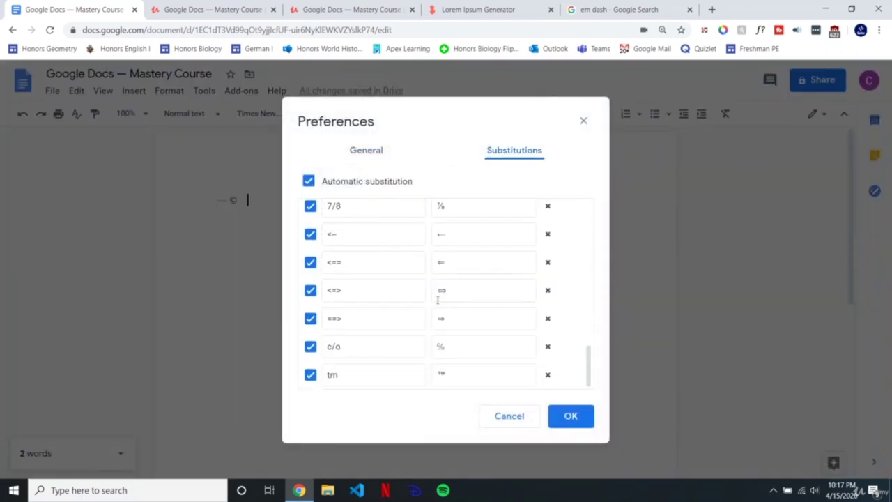
key("Escape")
Step: Replace the test text with 'teh -> the', undoing the automatic em dash
key("ctrl+a")
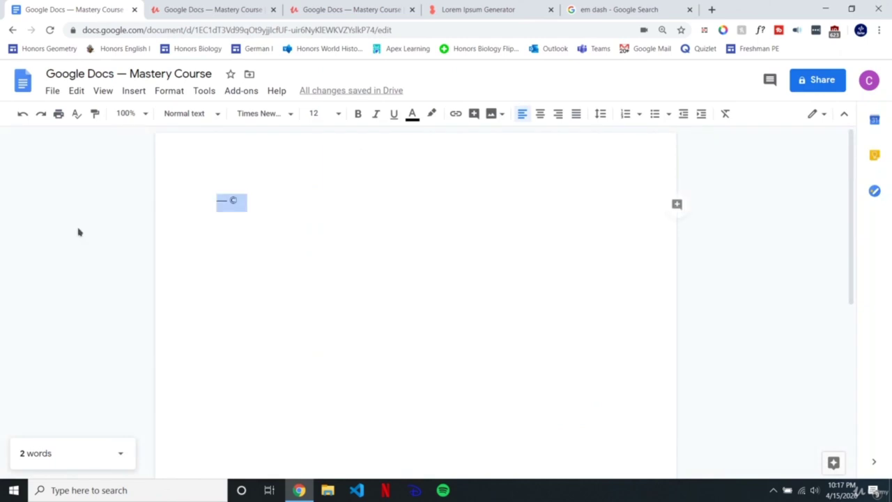
type("teh")
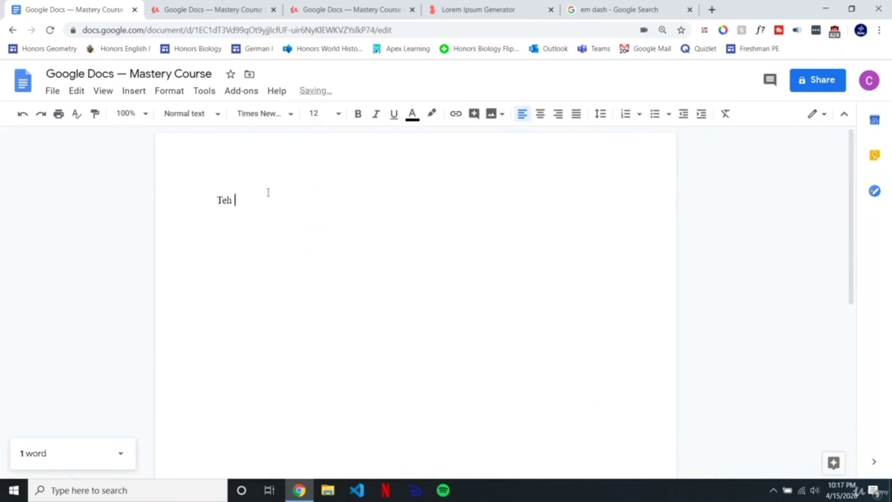
key("ctrl+z")
type("->")
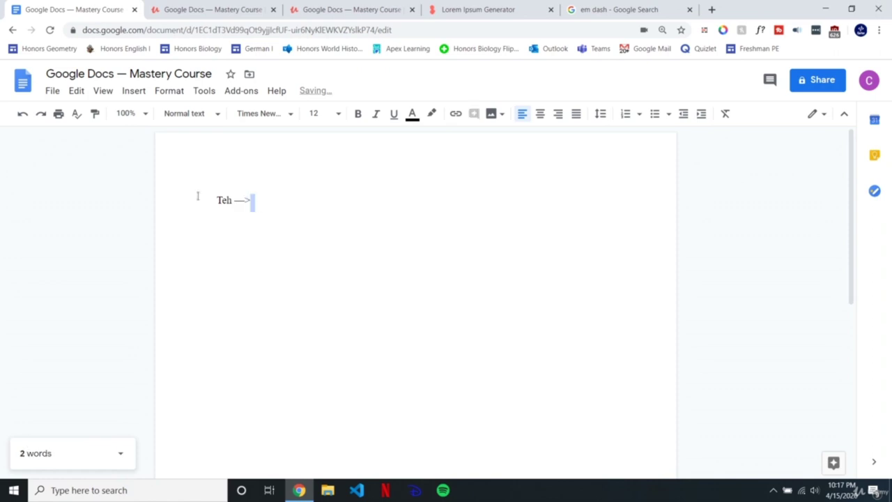
type(" the")
key("BackSpace")
key("BackSpace")
type("e")
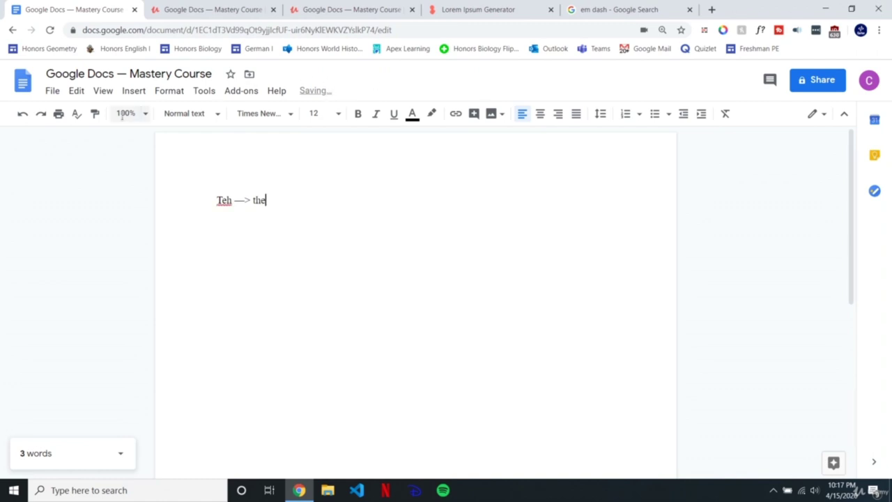
Step: Add a substitution correcting 'teh' to 'the' and save the preferences
left_click(202, 92)
left_click(247, 353)
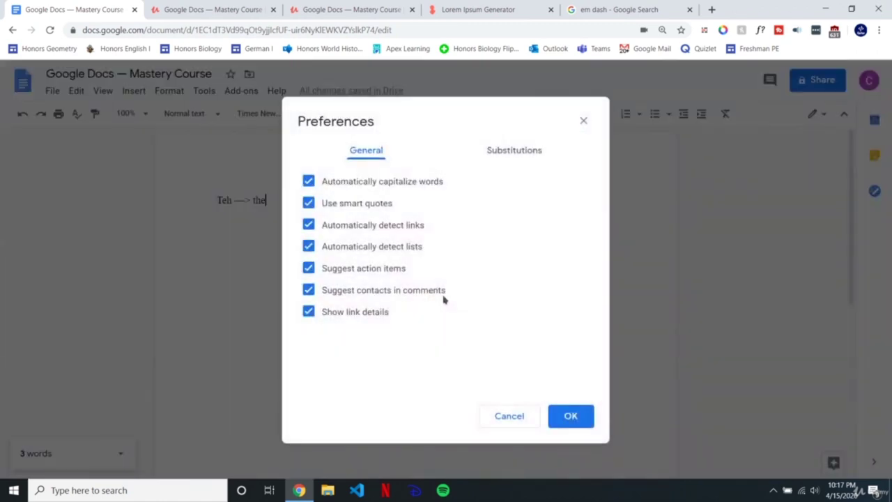
left_click(504, 154)
scroll(354, 256, "up", 10)
left_click(356, 229)
type("teh")
key("Tab")
type("t")
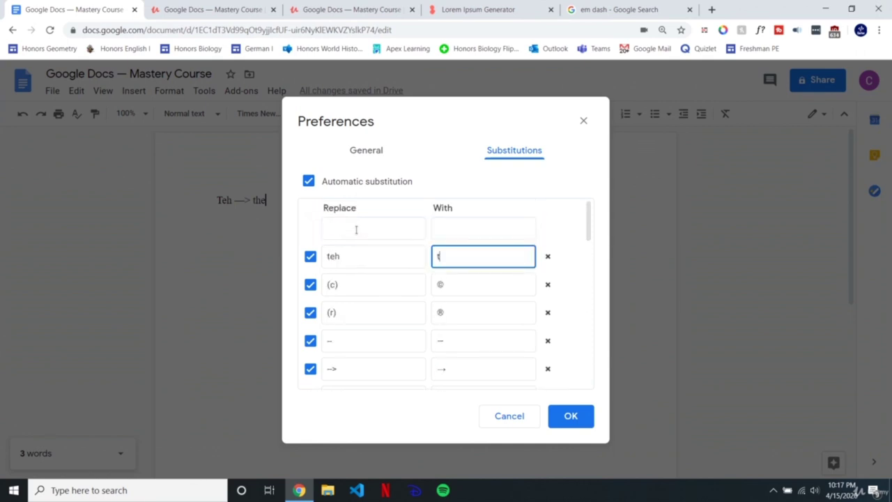
left_click(569, 417)
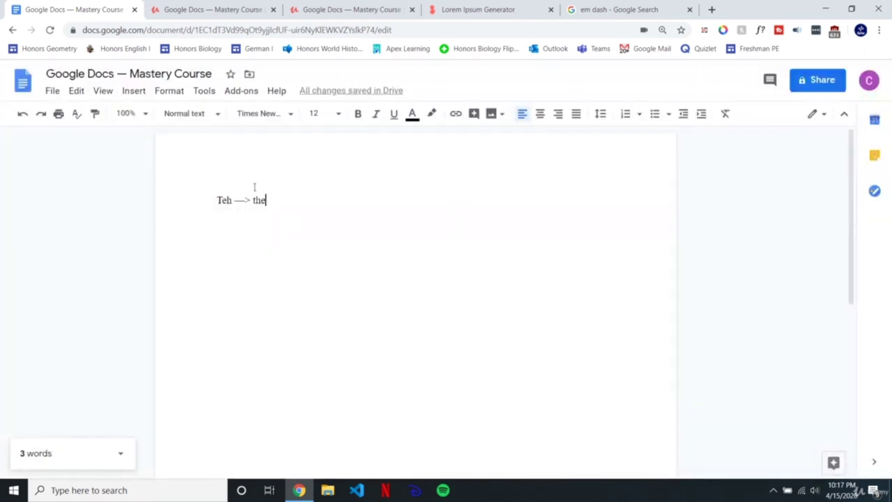
Step: Replace the test line with 'teh boy', confirming it autocorrects to 'The boy'
triple_click(315, 207)
type("te")
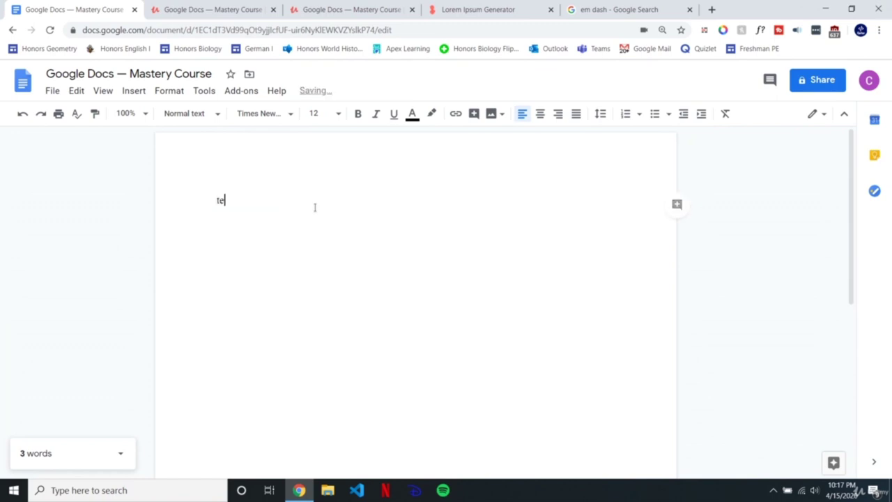
type("h bo")
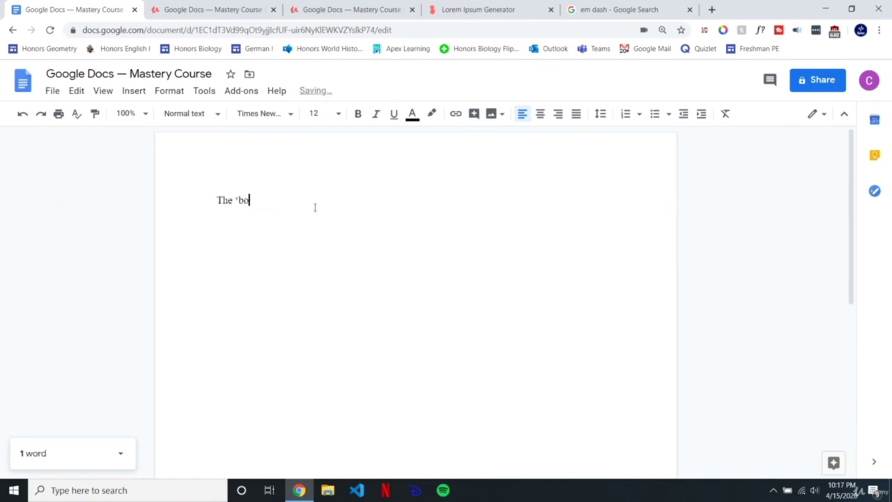
key("BackSpace")
key("BackSpace")
type("boy")
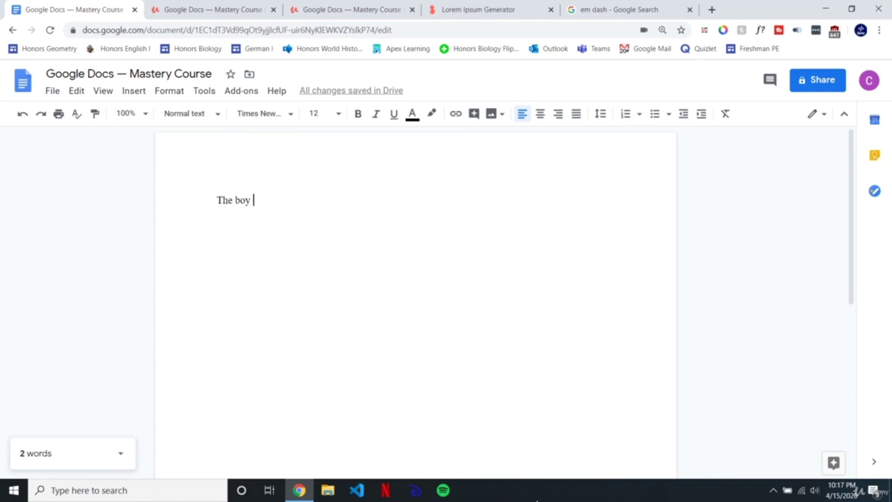
left_click(536, 500)
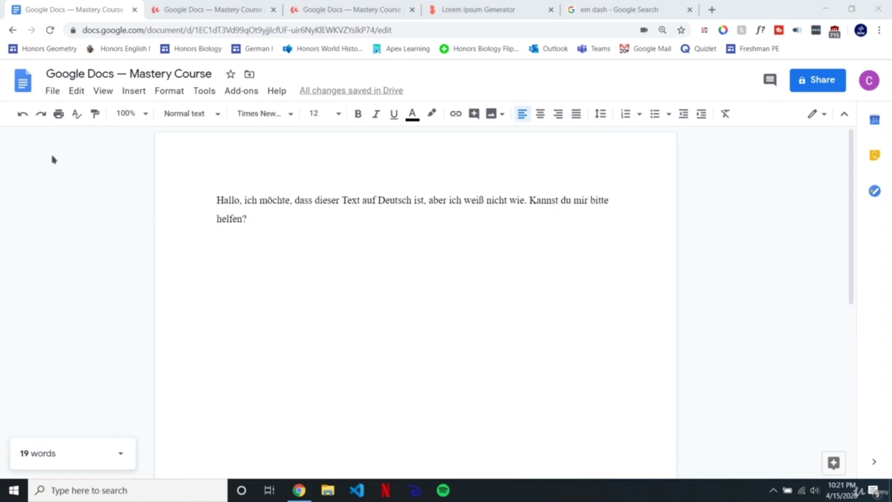
left_click(52, 91)
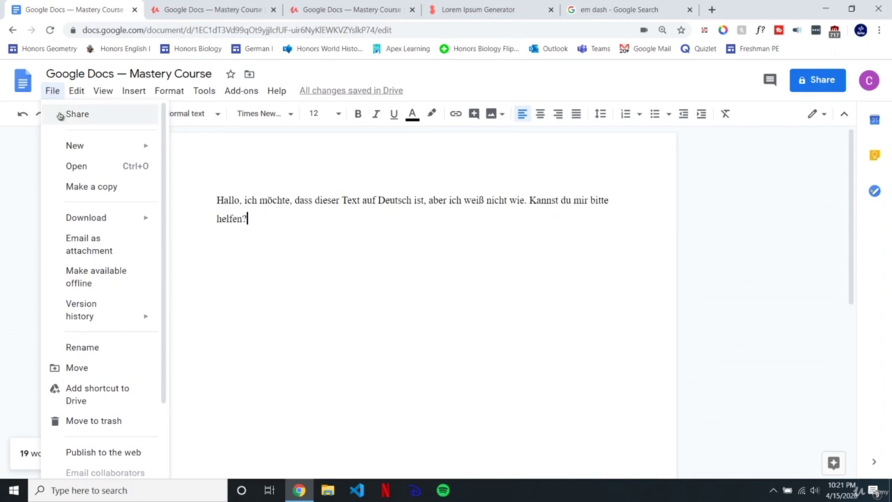
left_click(54, 96)
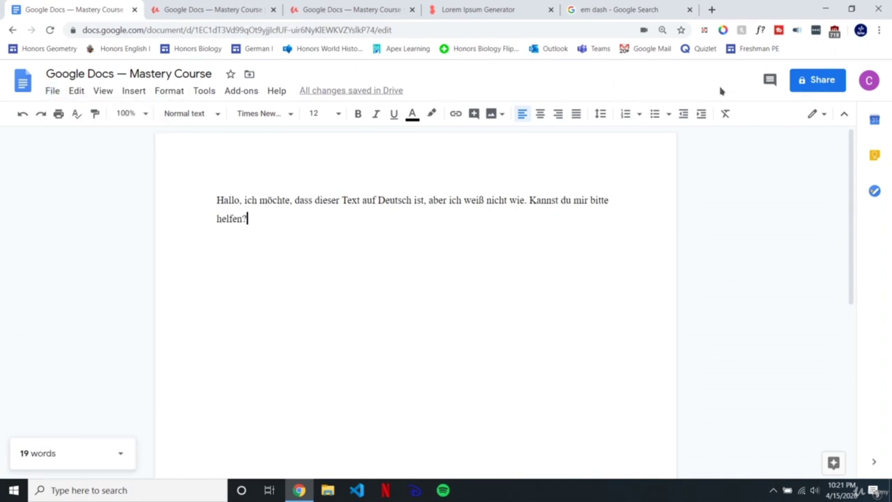
left_click(817, 83)
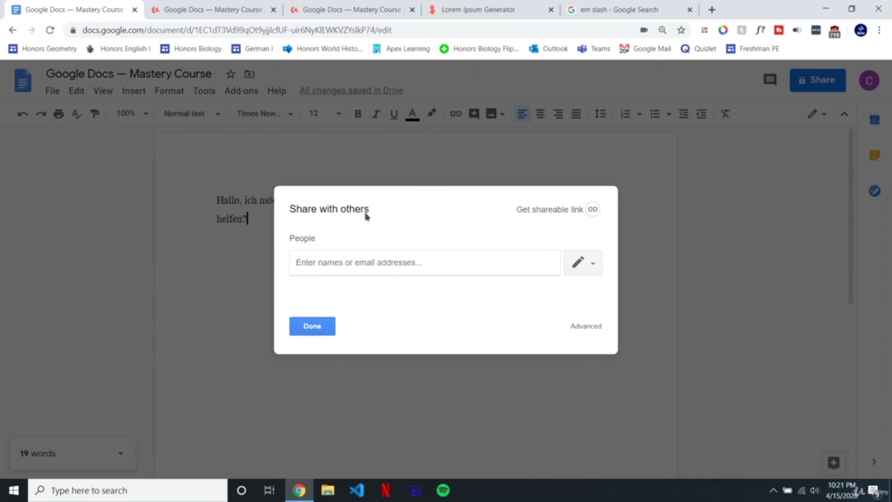
double_click(309, 237)
left_click(338, 260)
left_click(592, 329)
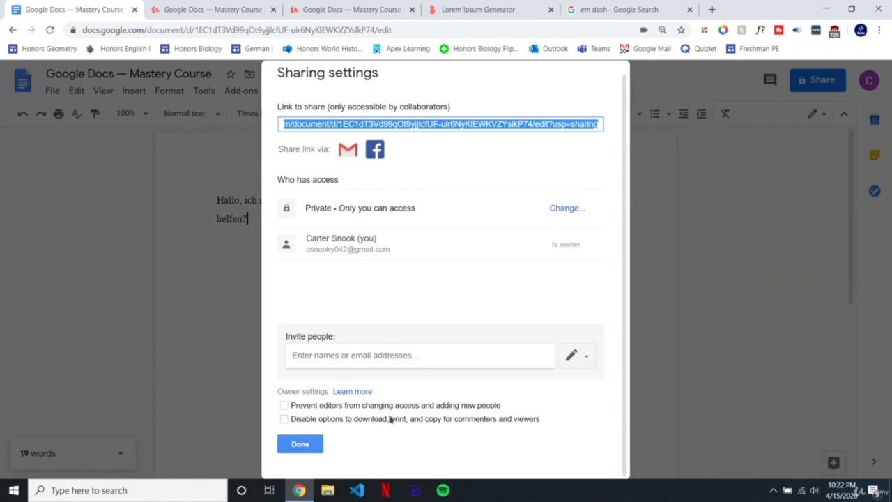
scroll(405, 335, "up", 1)
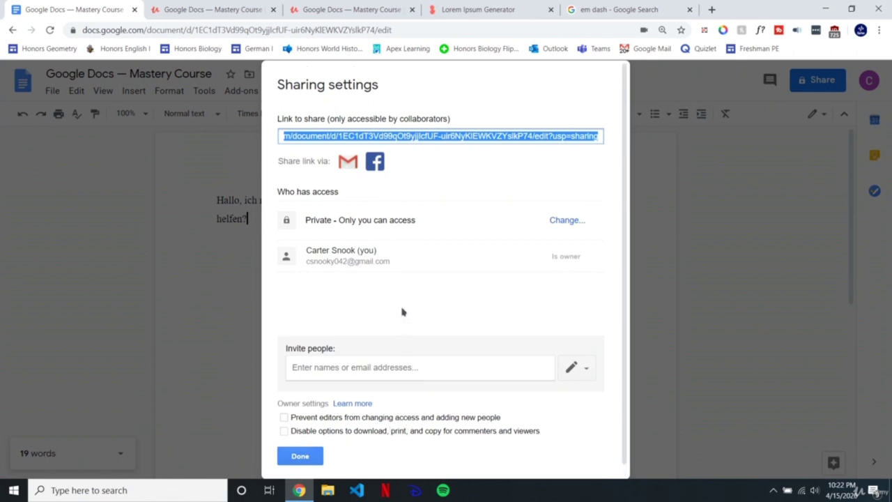
scroll(372, 418, "down", 1)
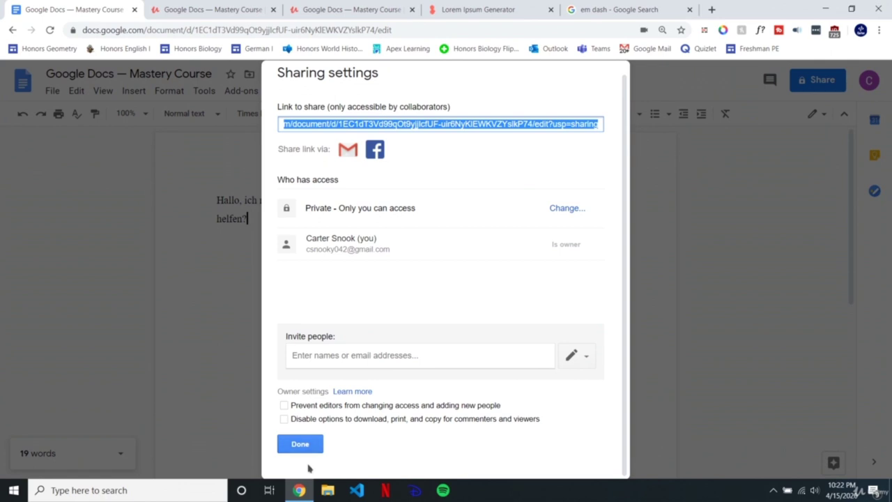
left_click(303, 444)
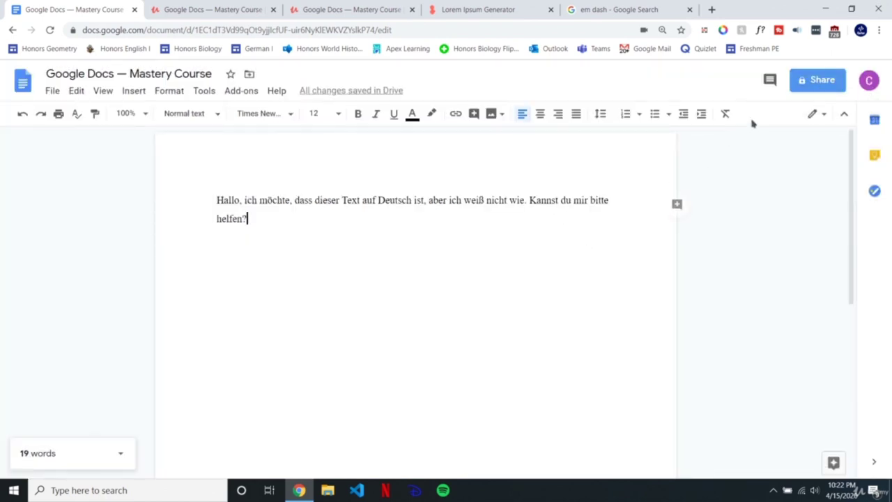
left_click(819, 90)
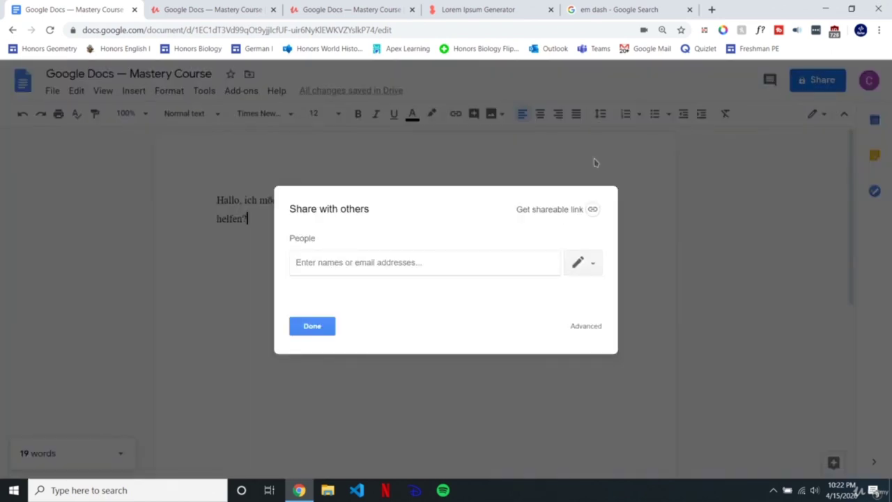
Step: Set link sharing to 'Anyone with the link can comment' and select the shareable link
left_click(545, 208)
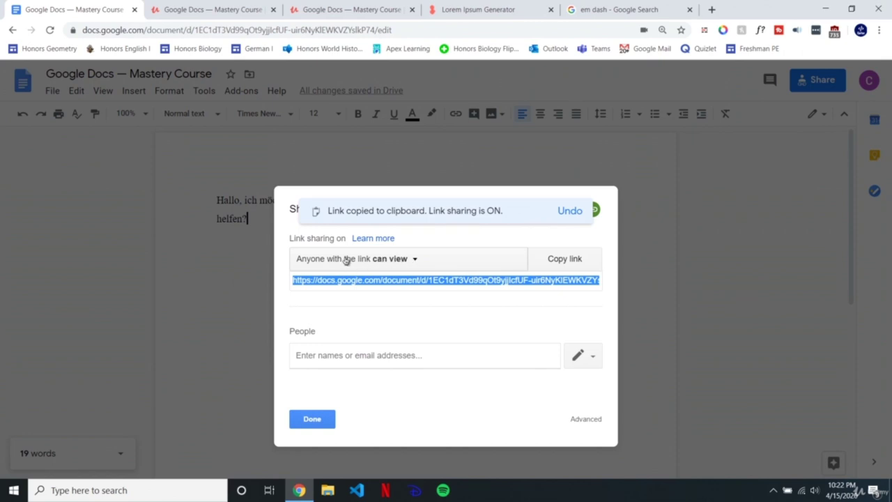
left_click(385, 259)
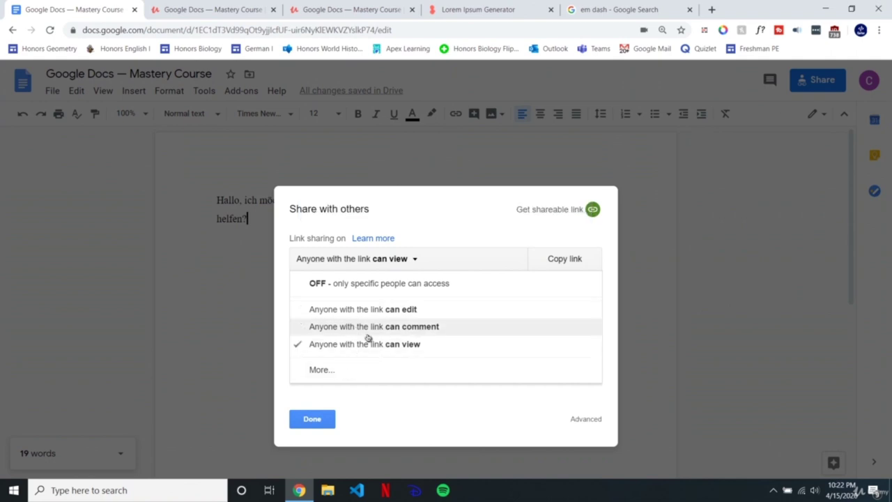
left_click(369, 329)
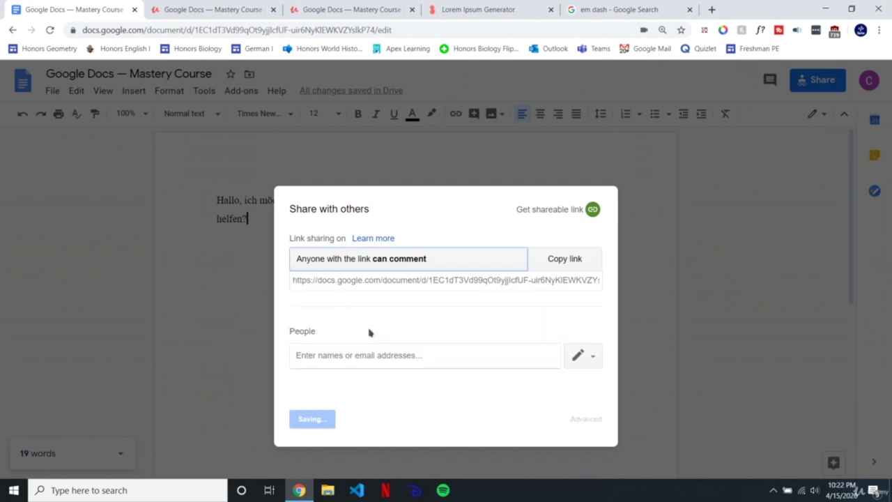
left_click(412, 281)
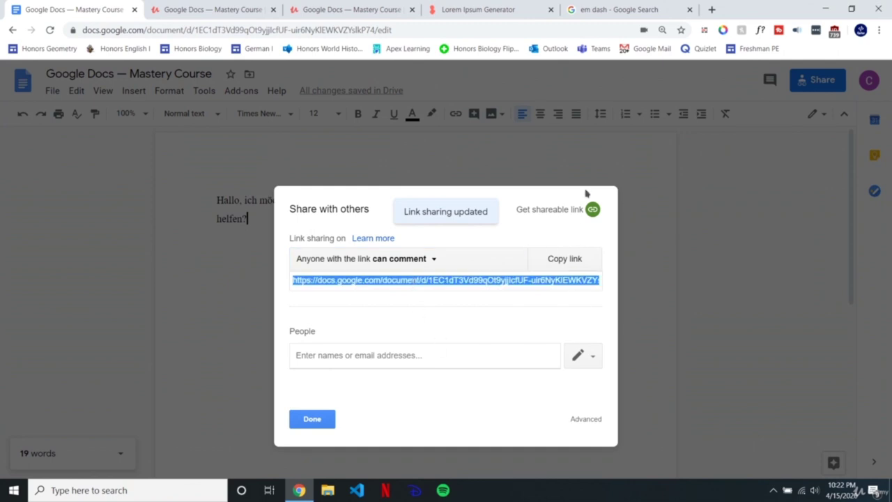
left_click(712, 9)
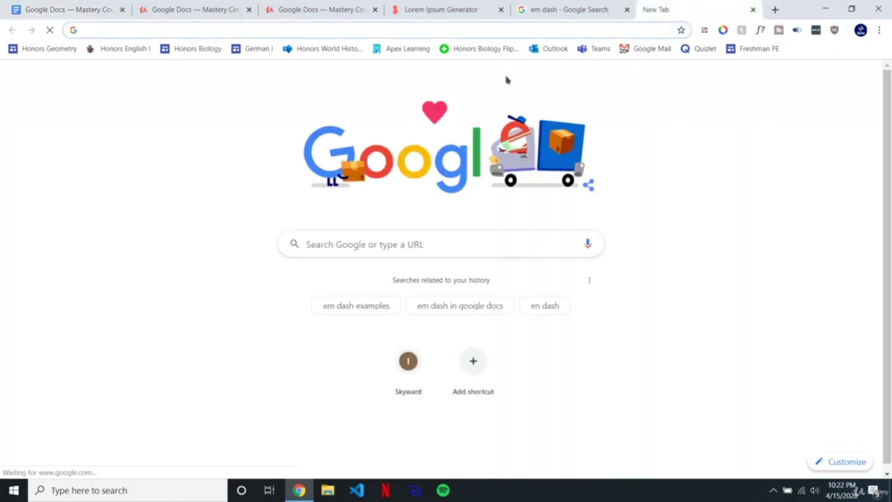
Step: Open the copied document link in an incognito window and select text in the German sentence
key("ctrl+w")
key("ctrl+shift+n")
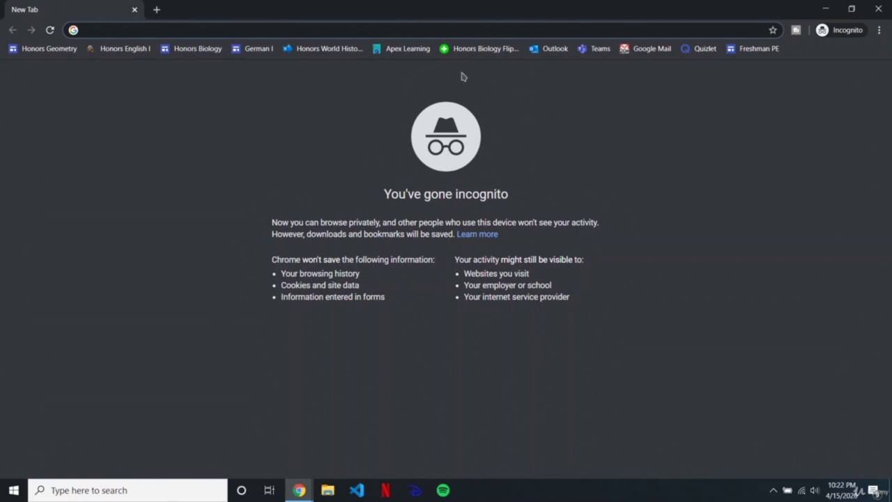
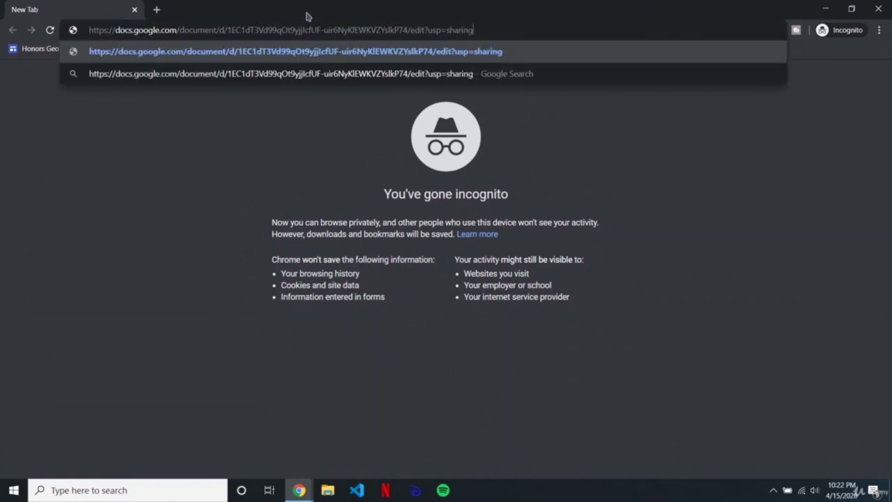
key("Return")
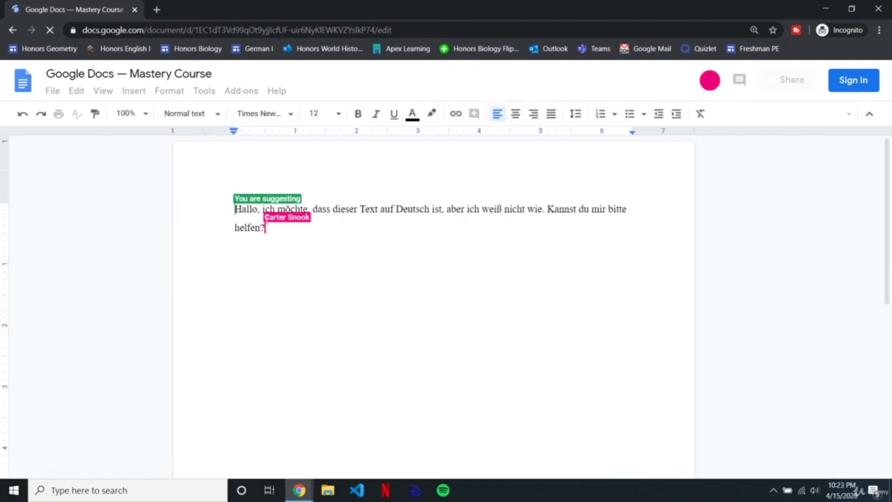
double_click(427, 208)
left_click(538, 207)
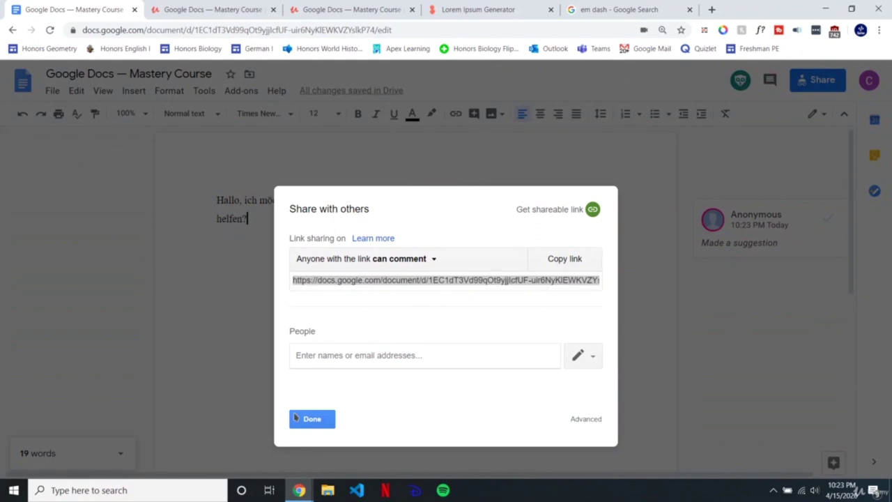
Step: Inspect the 'Delete: ist' suggestion card in the incognito window, then reopen Share in the owner's window
left_click(310, 419)
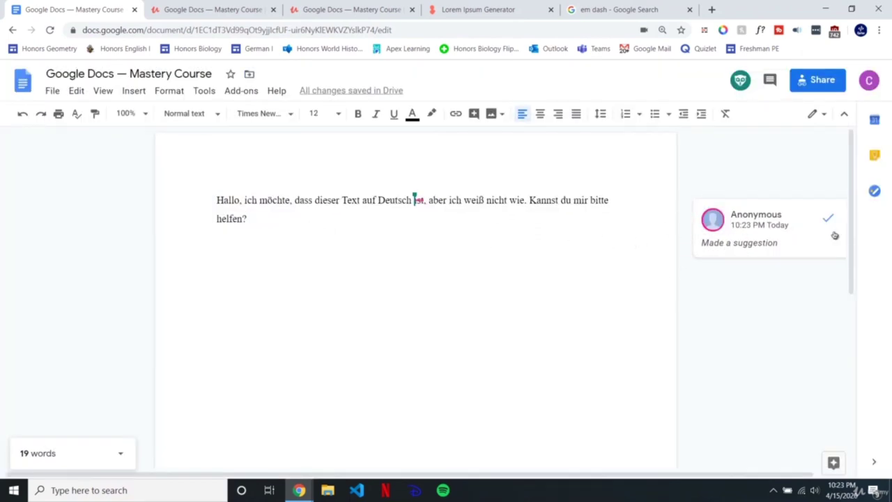
key("alt+Tab")
key("alt+Tab")
key("alt+Tab")
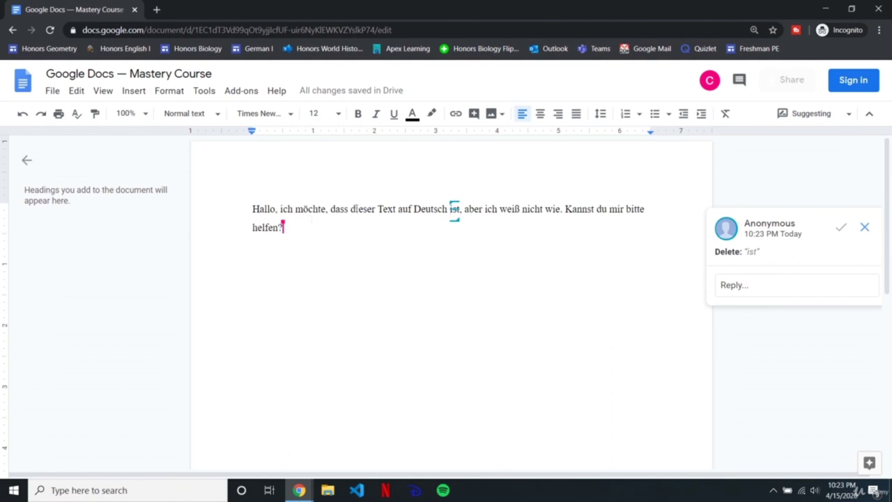
double_click(753, 252)
left_click(392, 237)
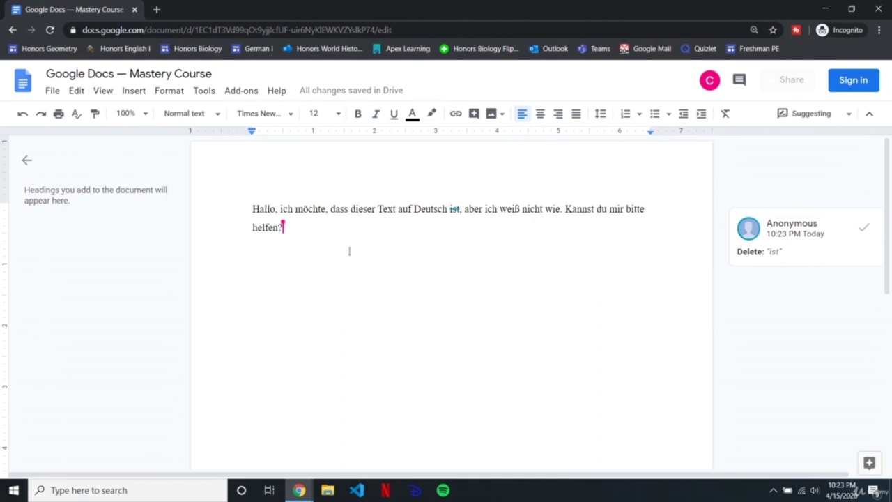
key("alt+Tab")
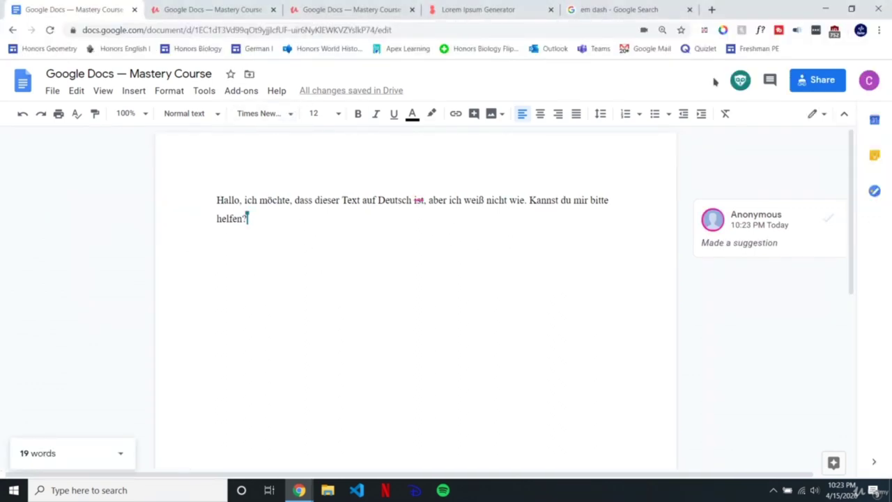
left_click(812, 80)
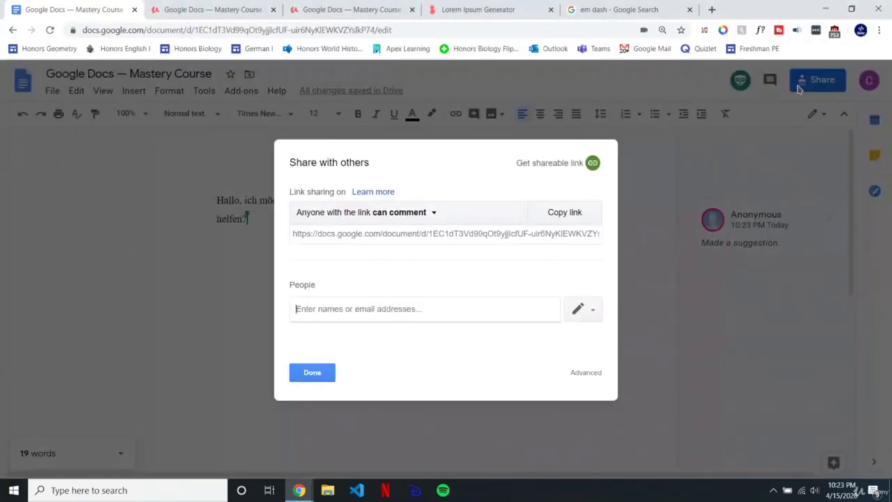
Step: Check the link access dropdown, keep 'can comment', and close the sharing dialog
left_click(414, 213)
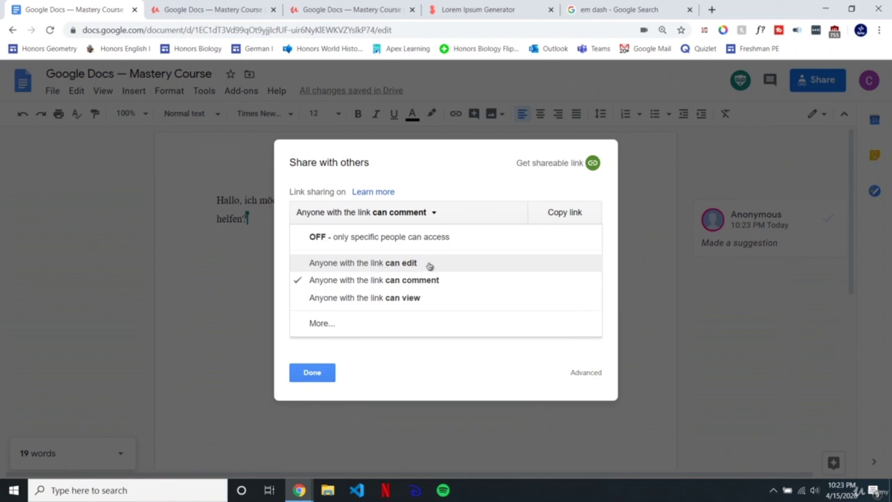
left_click(312, 372)
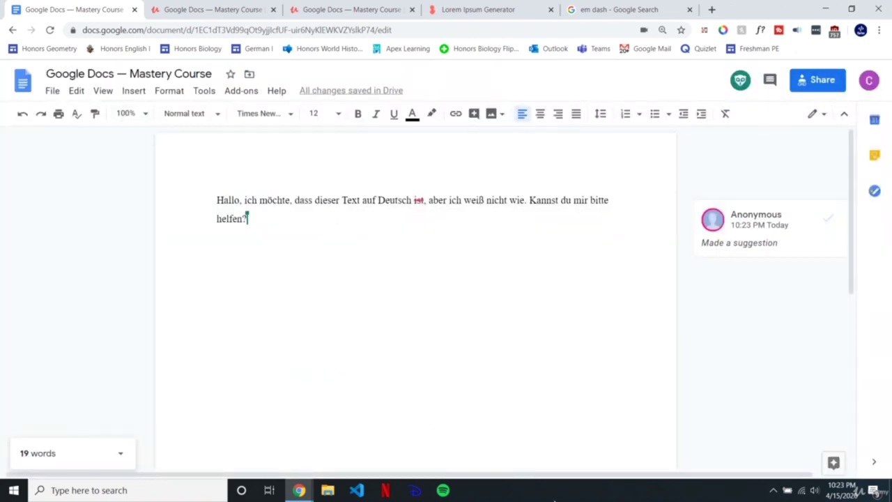
Step: Type 'Original Copy' in the blank document and paste the German paragraph from clipboard history below it
left_click(545, 497)
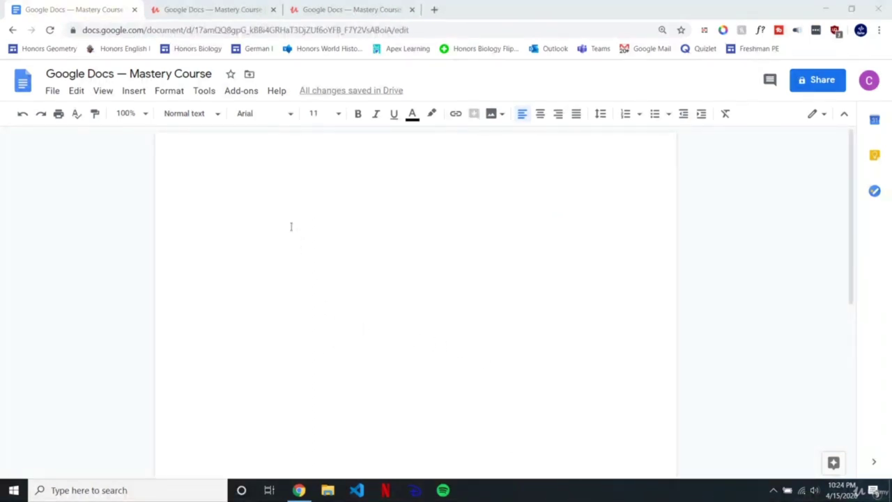
left_click(290, 220)
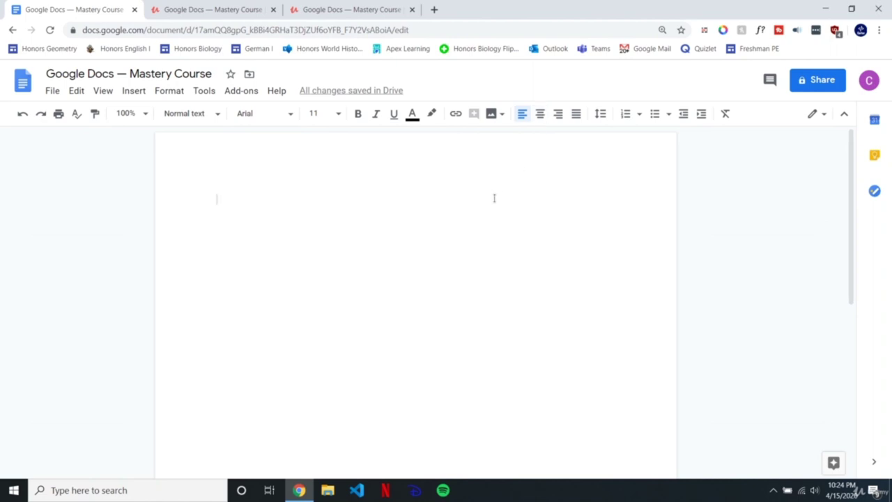
type("Original Copy")
key("Return")
key("super+v")
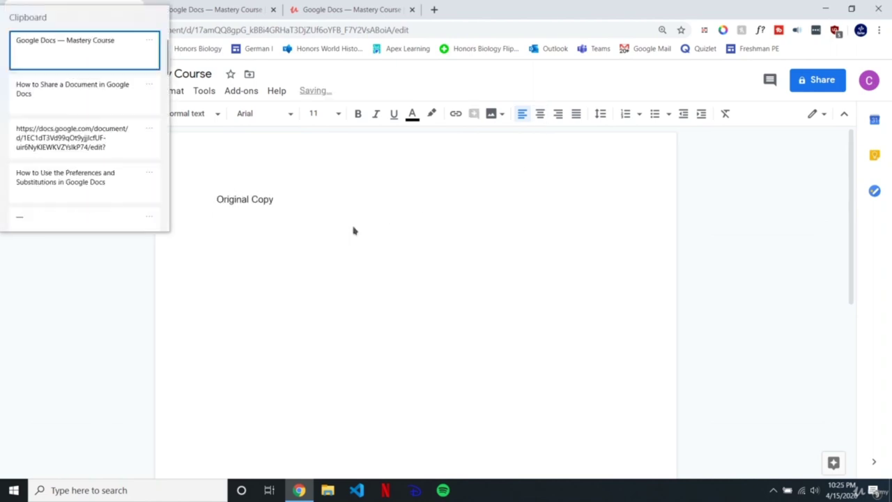
scroll(89, 169, "down", 3)
scroll(62, 170, "down", 1)
left_click(65, 177)
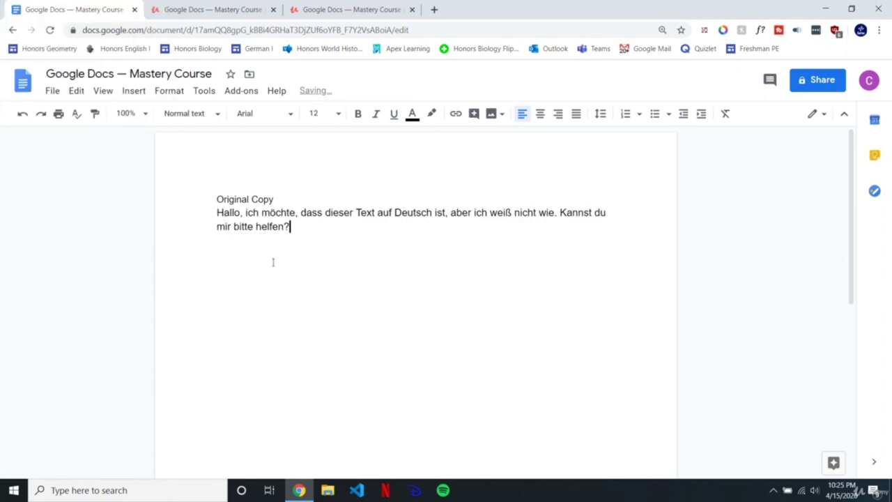
Step: Duplicate the German paragraph so it appears three times
left_click_drag(311, 231, 199, 212)
key("ctrl+c")
left_click(324, 232)
key("ctrl+v")
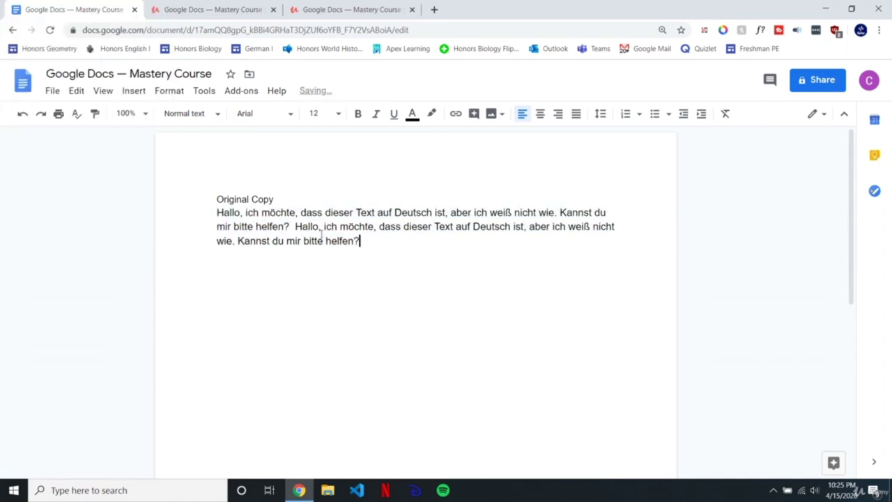
key("ctrl+v")
Step: Apply the Title paragraph style to the 'Original Copy' line
left_click(288, 195)
key("Return")
left_click(295, 196)
key("shift+Home")
left_click(217, 115)
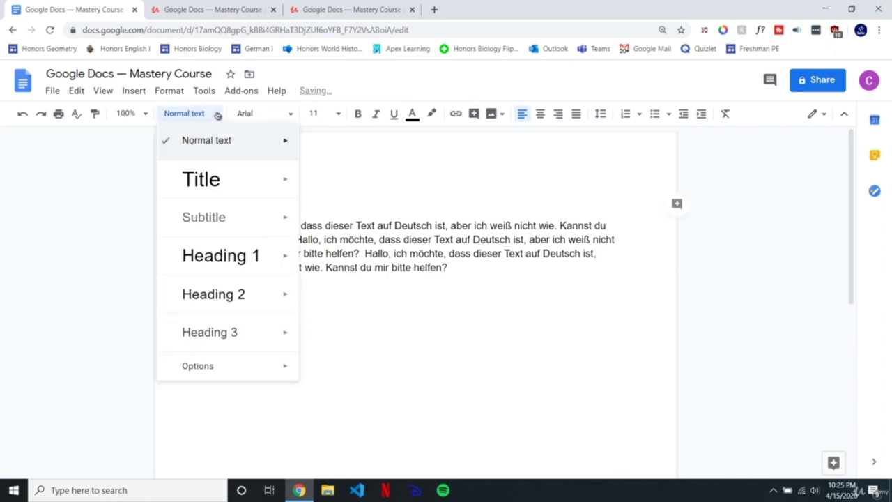
left_click(201, 180)
left_click(371, 209)
key("Left")
key("Left")
key("Left")
key("Left")
key("Left")
key("Left")
key("Left")
Step: Delete the blank line between the heading and the German paragraph
left_click(300, 234)
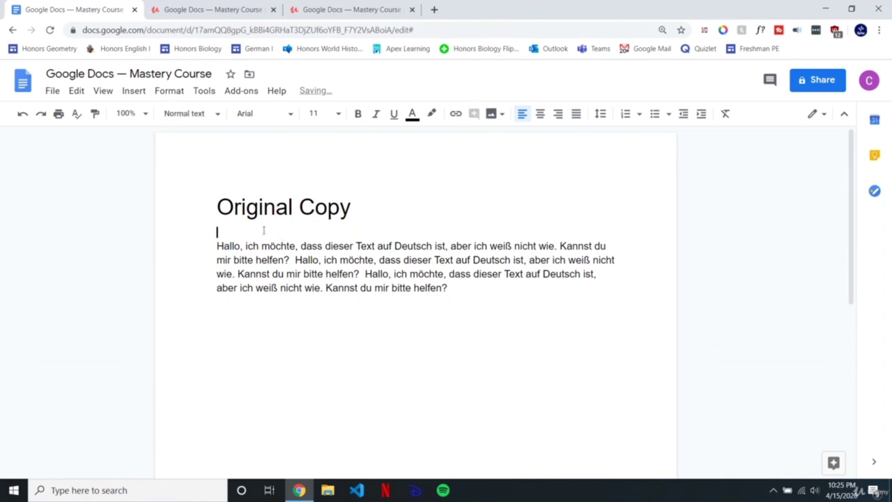
key("BackSpace")
left_click(287, 260)
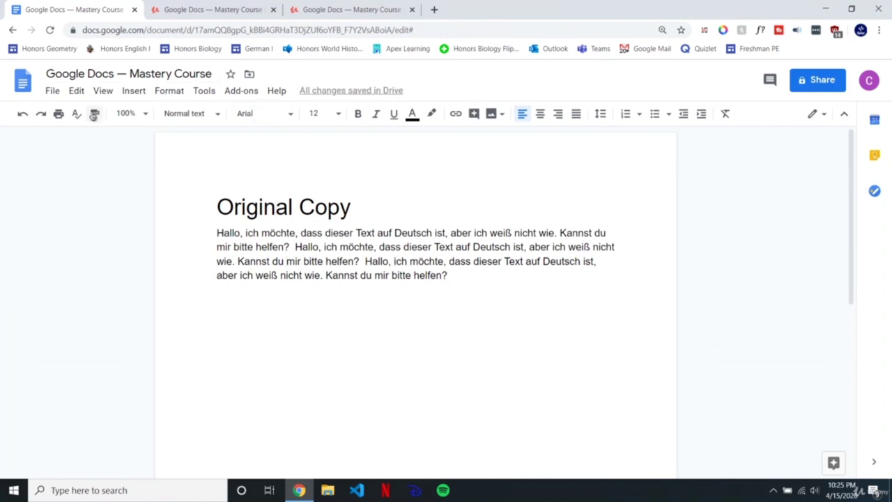
left_click(53, 92)
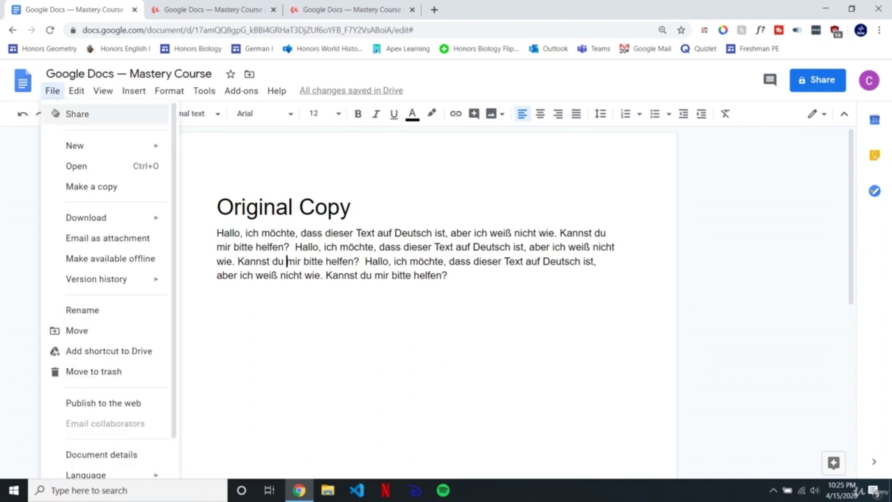
Step: Make a copy in My Drive named 'Copy of Google Docs — Mastery Course' and open it
left_click(89, 192)
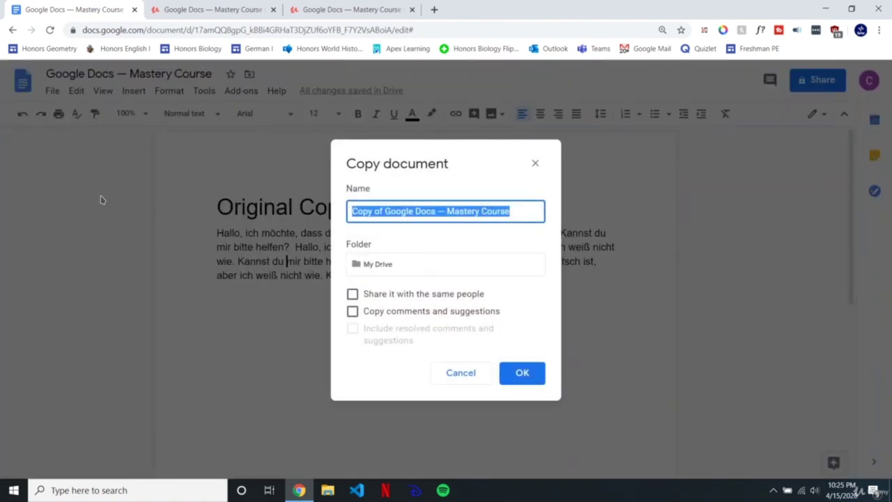
left_click(380, 211)
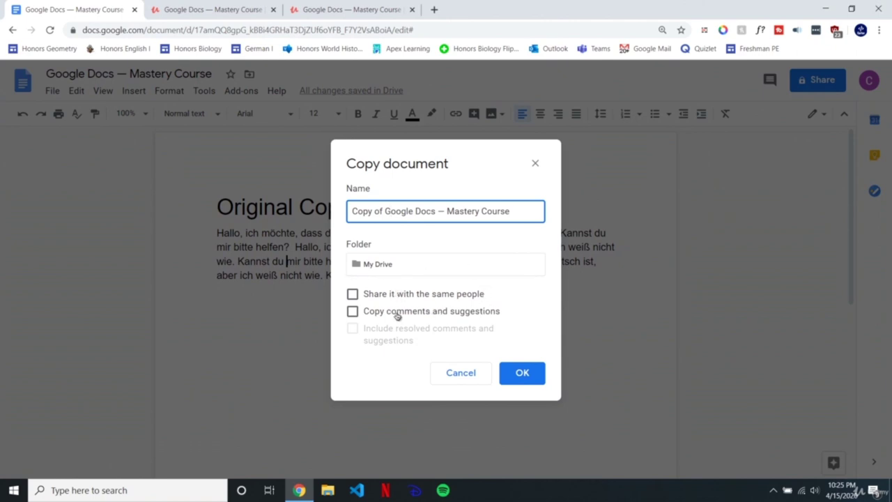
left_click(534, 376)
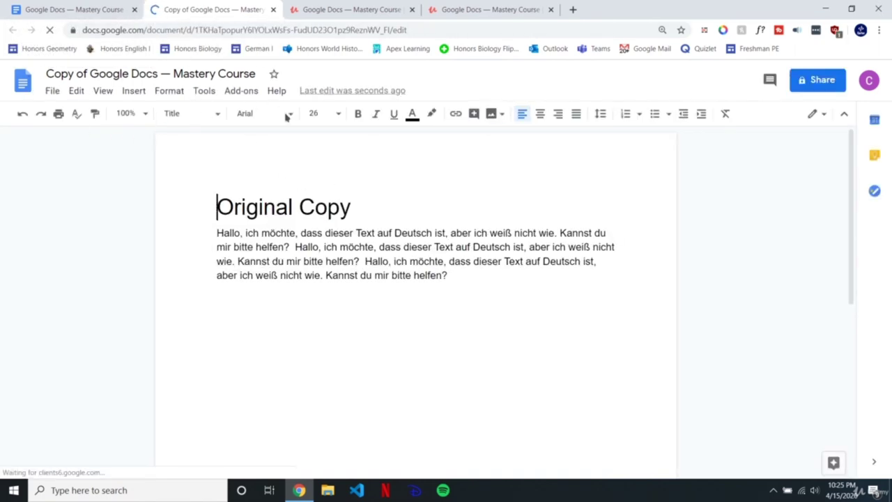
left_click(357, 206)
Step: Replace the copy's heading with 'Copy of Original'
key("BackSpace")
key("BackSpace")
key("BackSpace")
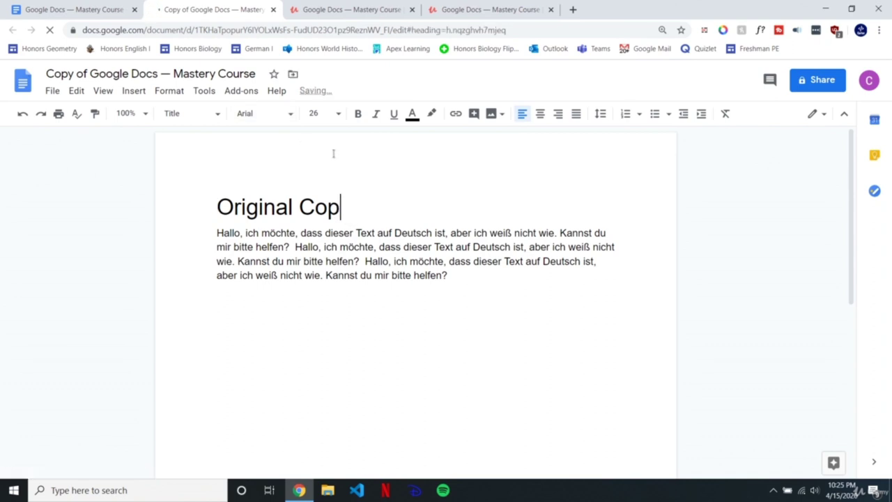
key("BackSpace")
key("BackSpace")
left_click(375, 274)
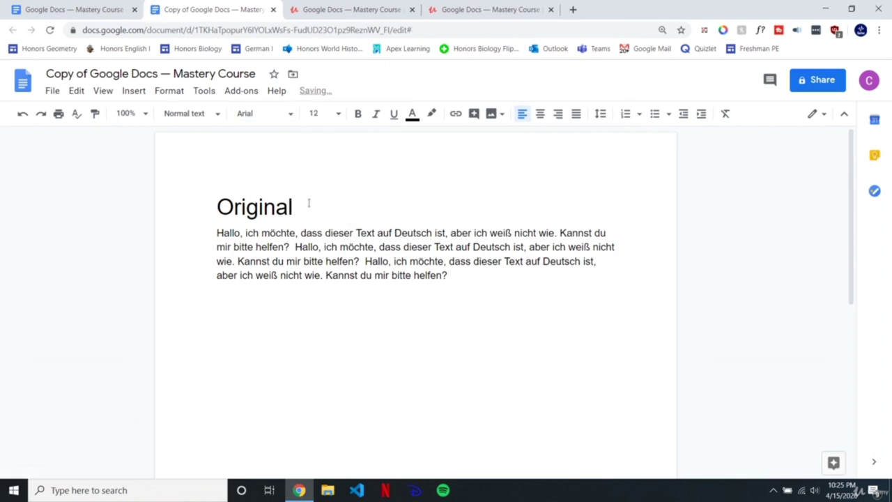
left_click(264, 206)
left_click(234, 207)
double_click(234, 207)
type("Copy of ")
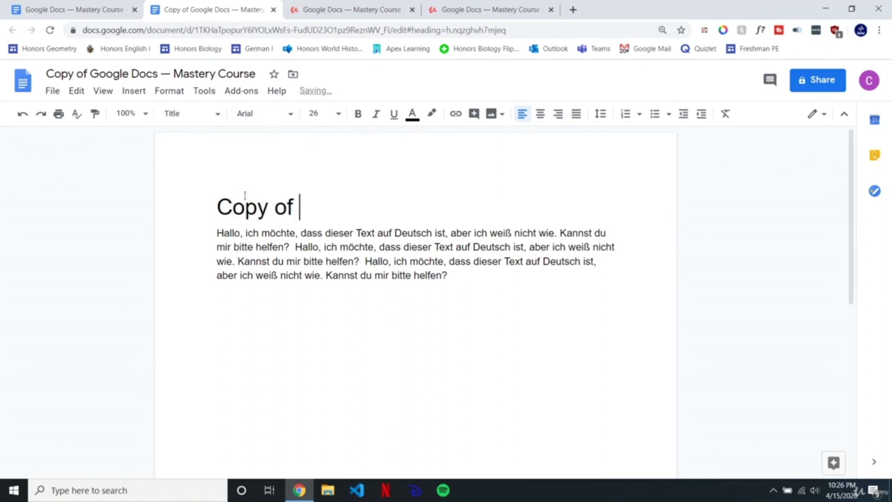
type("Original")
Step: Glance at the original document's tab, then go to the Google Docs home page
left_click(78, 8)
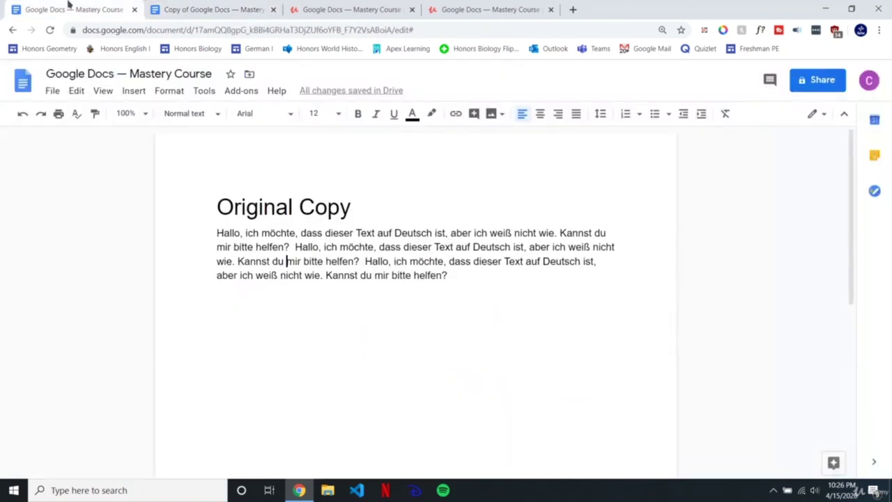
left_click(248, 8)
left_click(416, 275)
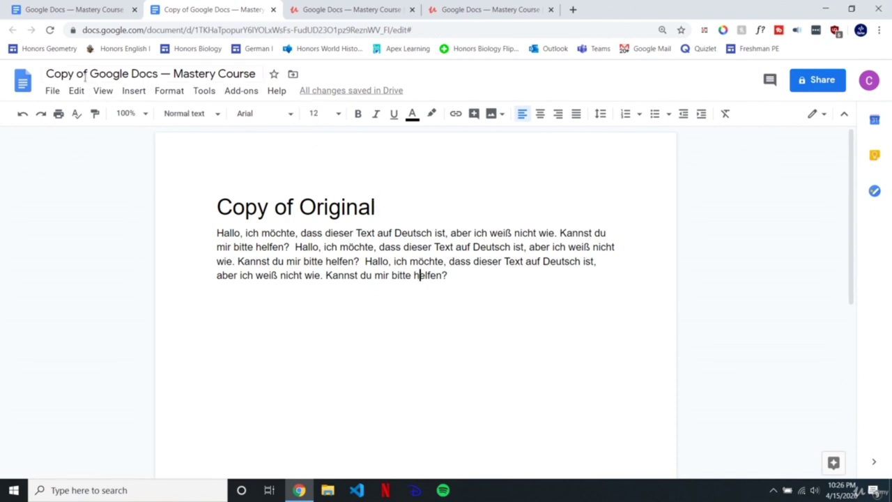
left_click(23, 80)
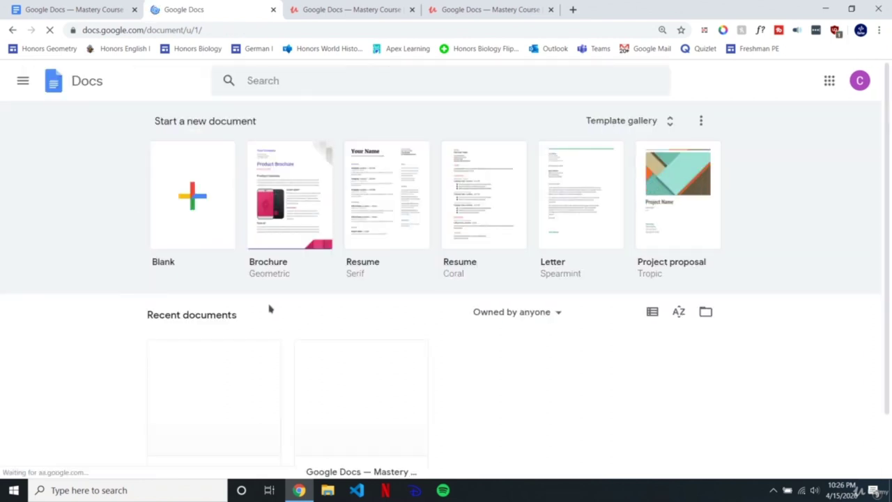
Step: Open the original Mastery Course document from Recent documents, compare both tabs, and return home
scroll(270, 309, "down", 1)
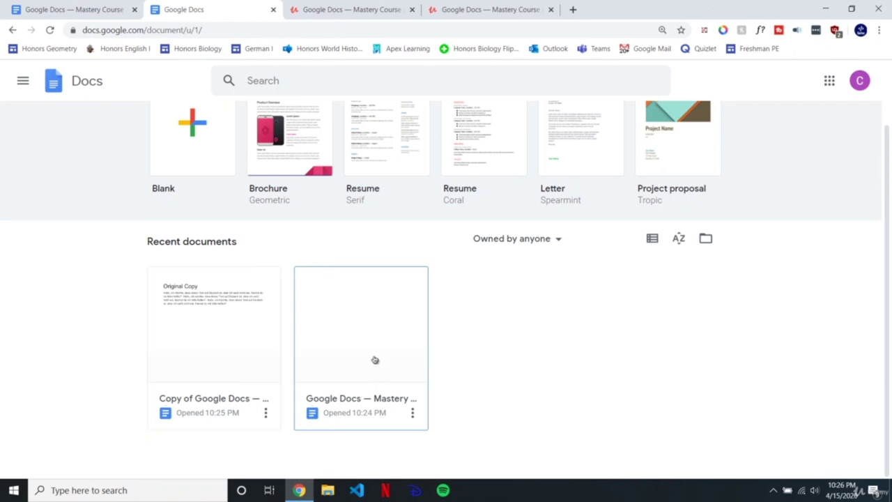
left_click(380, 328)
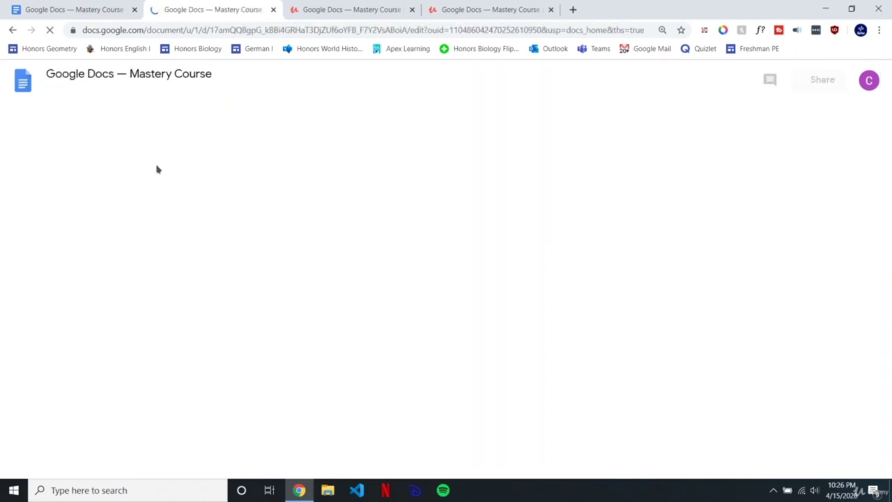
left_click(88, 9)
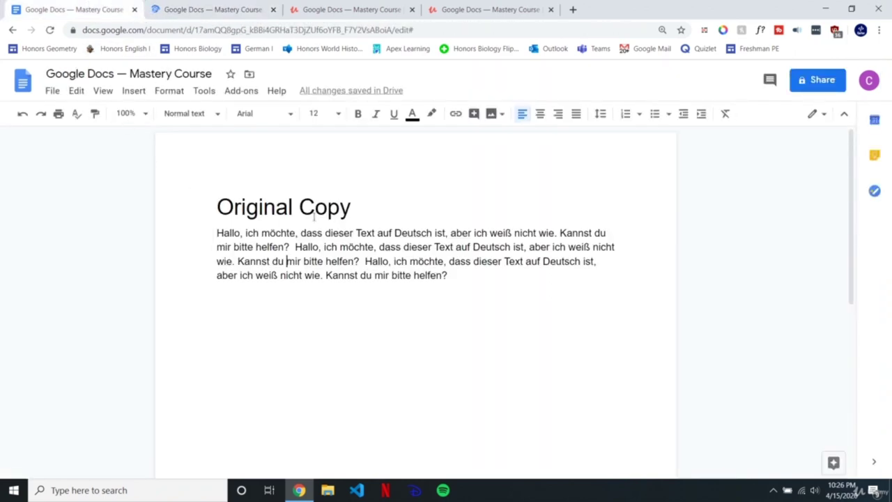
left_click(233, 9)
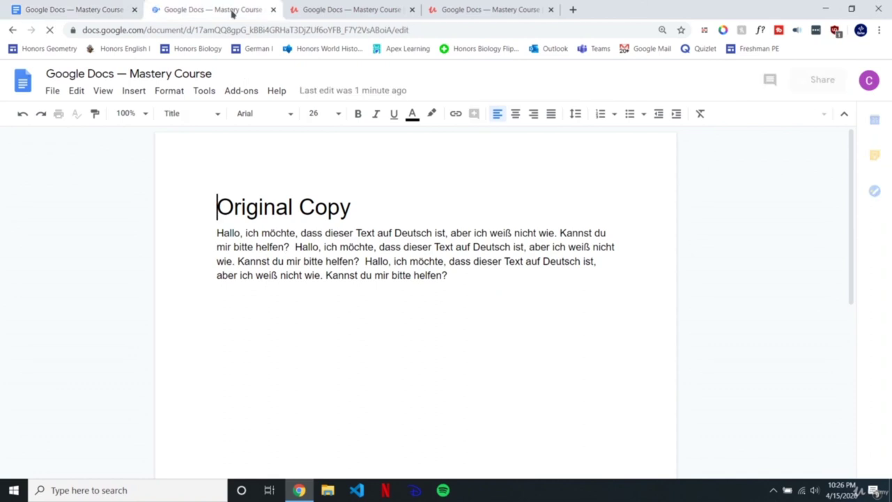
left_click(26, 88)
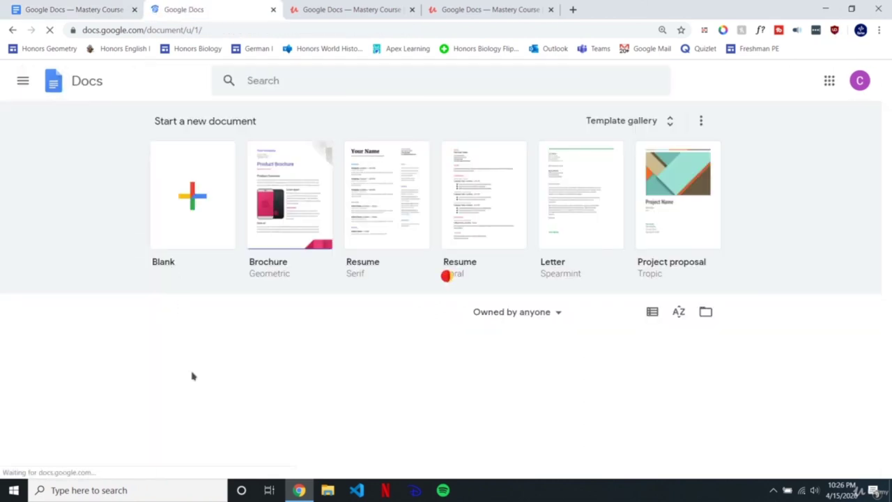
Step: Reopen the 'Copy of Original' document from the recent list, then close its tab
scroll(193, 376, "down", 1)
left_click(258, 408)
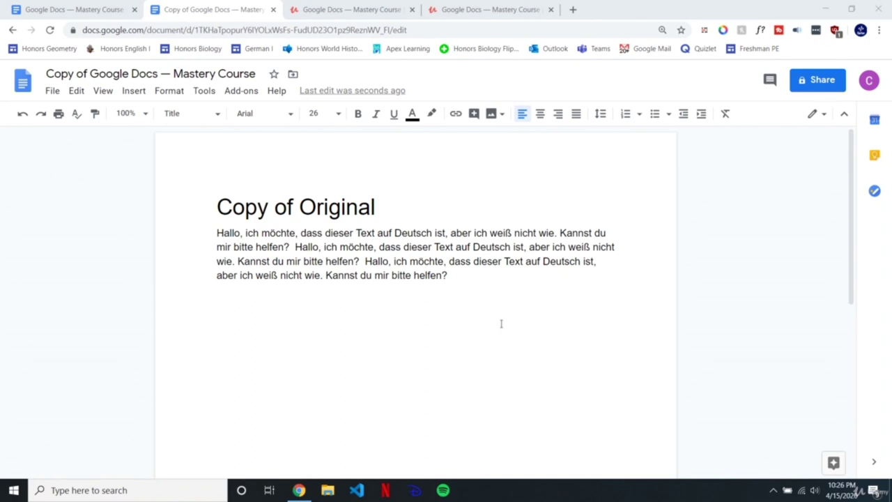
key("ctrl+w")
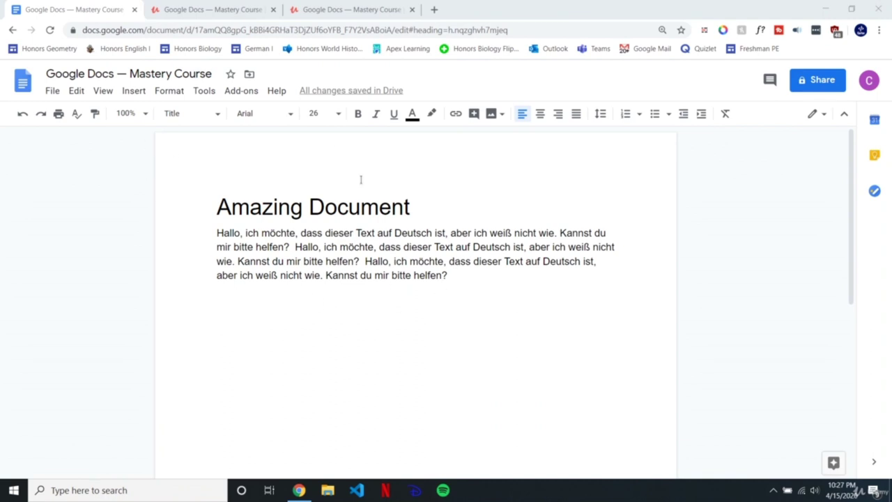
Step: Show the File > Download format list for the Amazing Document file
left_click(53, 92)
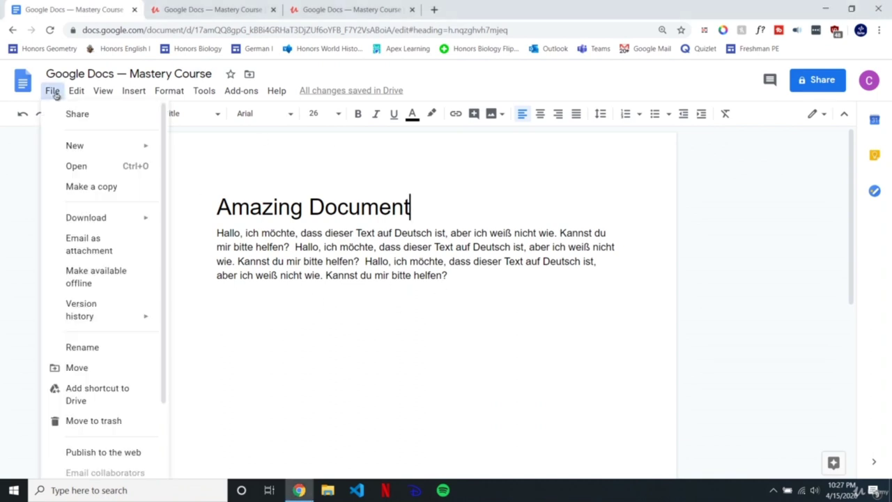
mouse_move(75, 220)
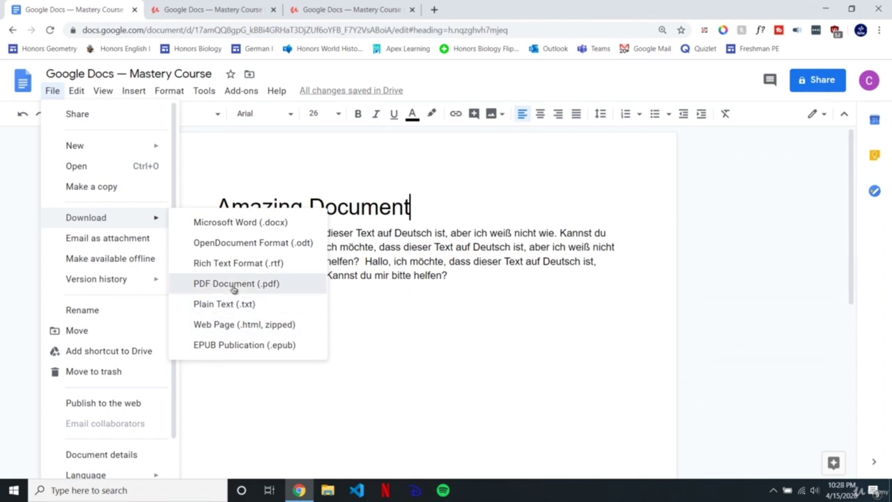
Step: Download the document as 'Google Docs — Mastery Course.pdf' to the Desktop and open it
left_click(234, 286)
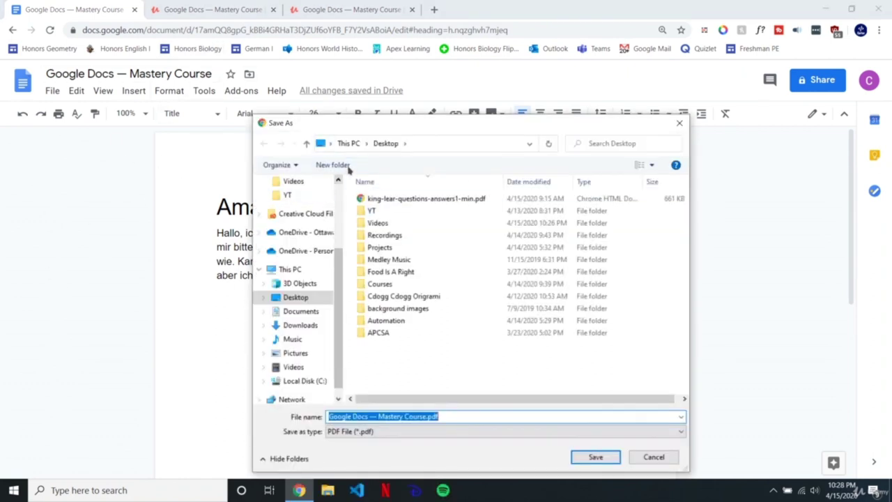
left_click_drag(350, 129, 299, 85)
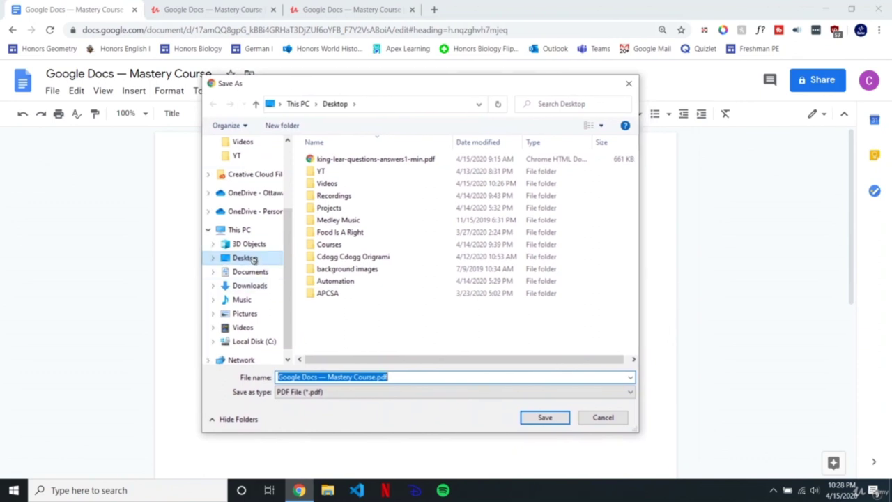
left_click(255, 260)
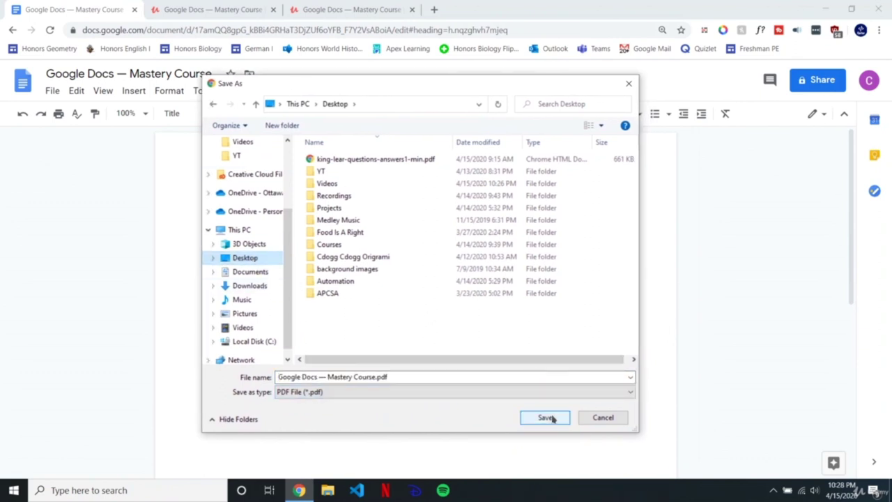
left_click(547, 418)
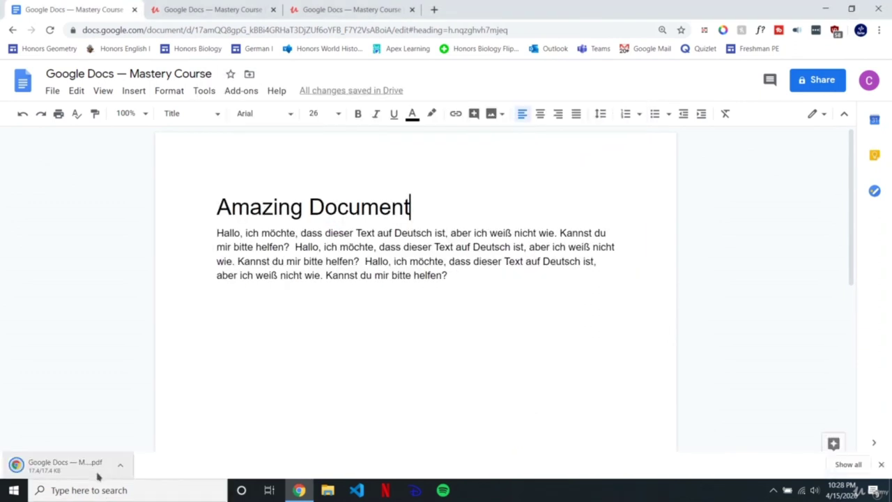
left_click(117, 471)
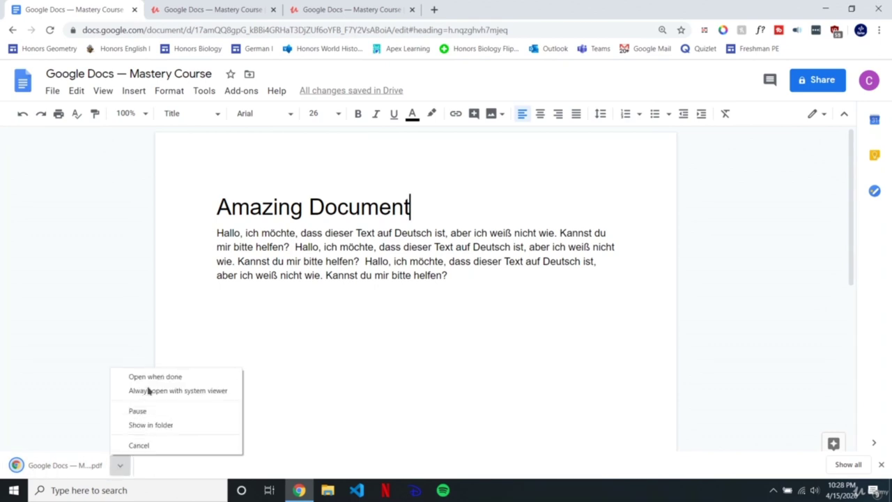
left_click(84, 468)
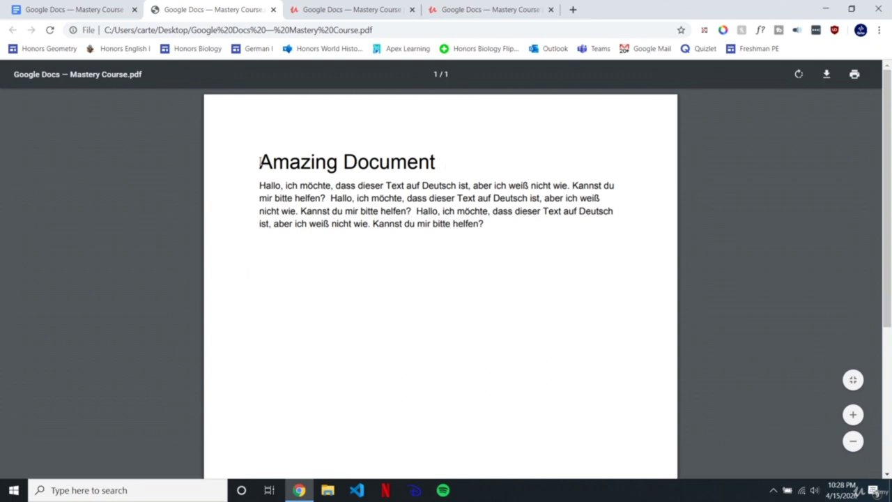
Step: Compare the PDF's 'Amazing Document' heading with the Docs editor's heading, ending on the Docs tab
left_click_drag(259, 161, 435, 162)
key("ctrl+1")
key("shift+Home")
key("End")
key("ctrl+2")
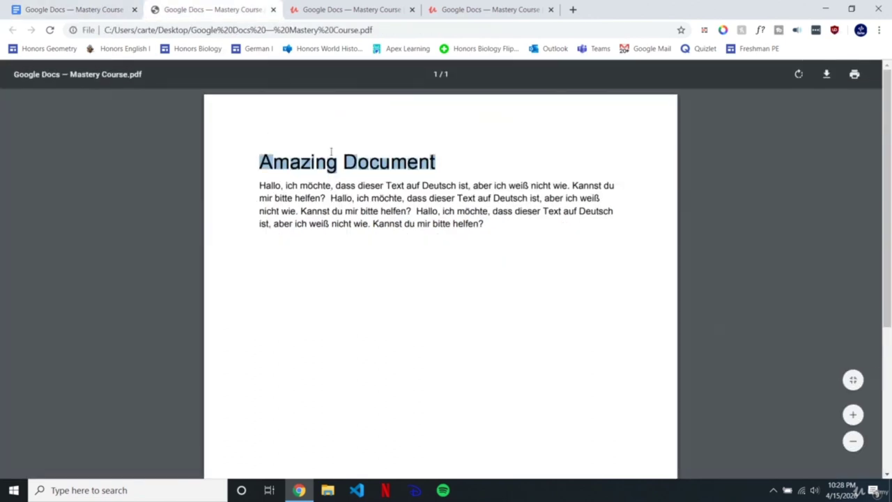
left_click(336, 156)
left_click_drag(439, 161, 255, 162)
left_click(309, 188)
left_click(79, 5)
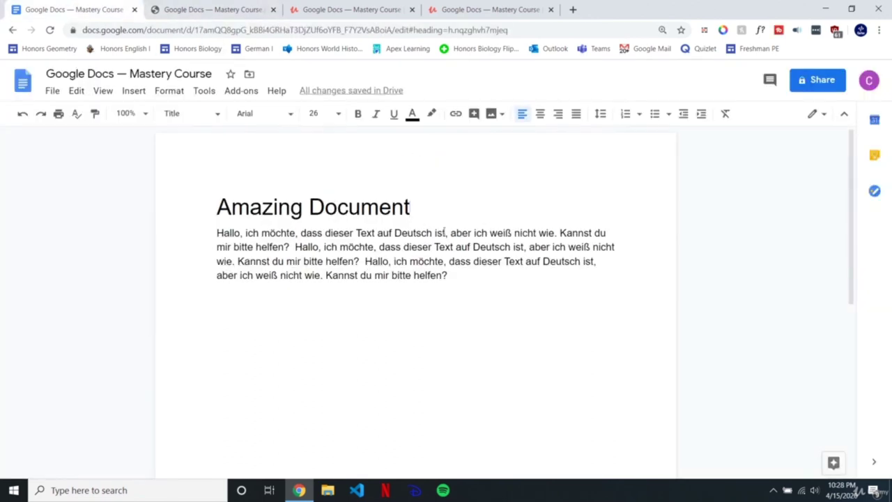
Step: Save the document to the Desktop as the Word file 'Google Docs — Mastery Course.docx'
left_click_drag(418, 208, 143, 212)
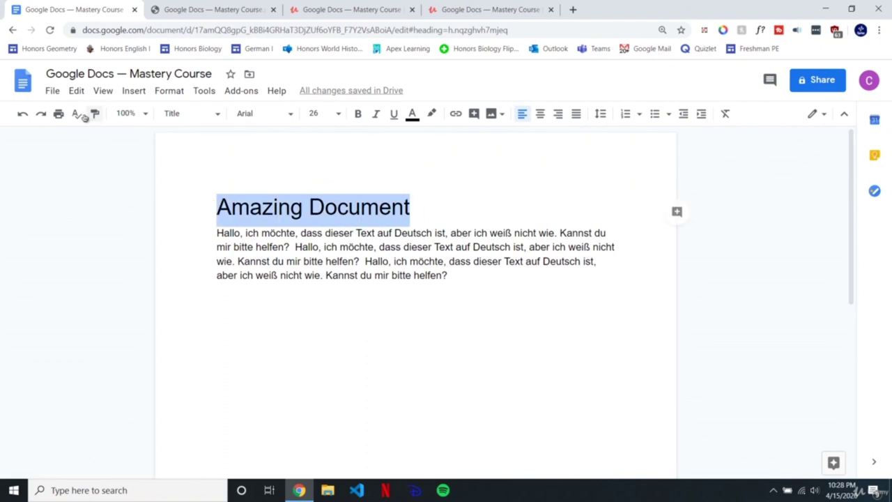
left_click(53, 90)
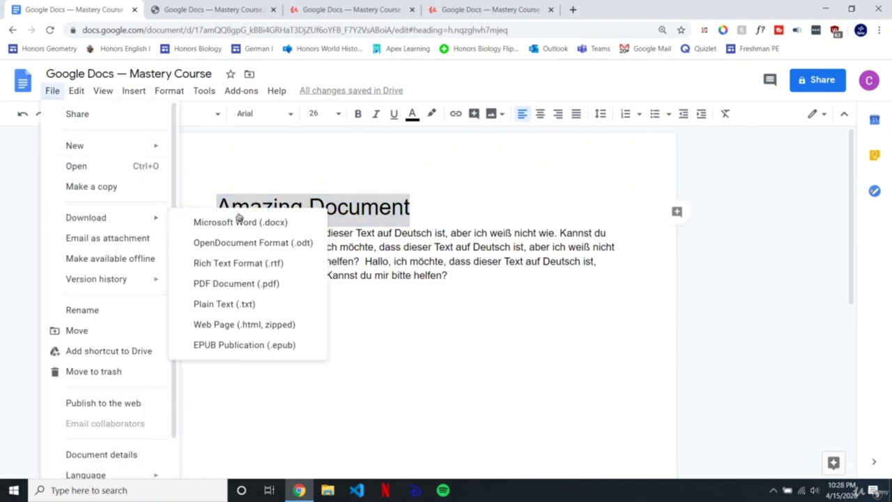
left_click(275, 223)
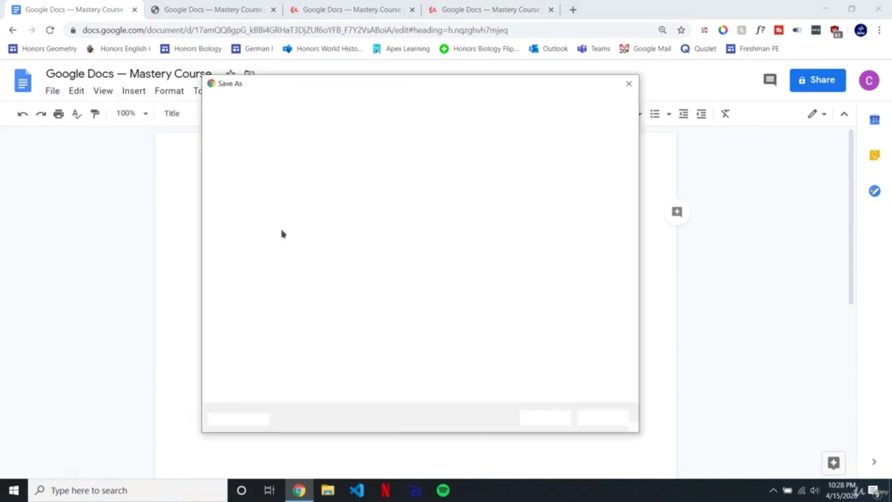
left_click(450, 376)
left_click(545, 420)
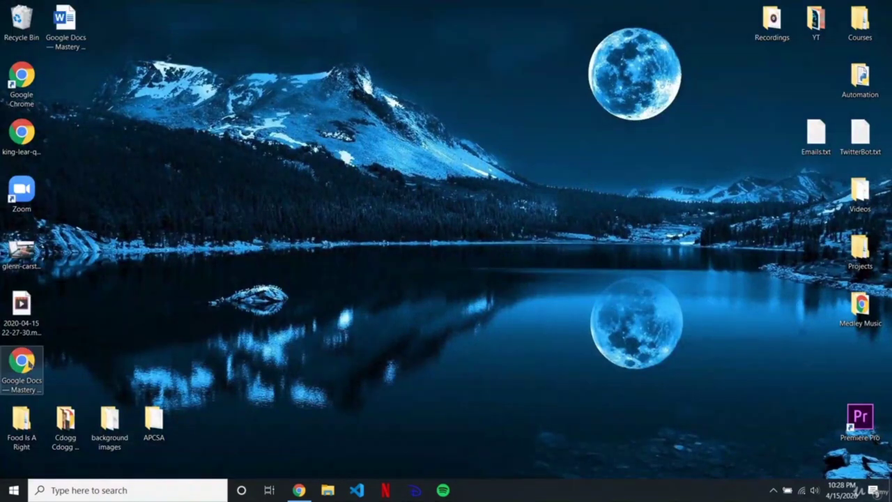
Step: Open the downloaded .docx in Microsoft Word and select all its text to verify the 59 words
left_click(79, 30)
double_click(79, 30)
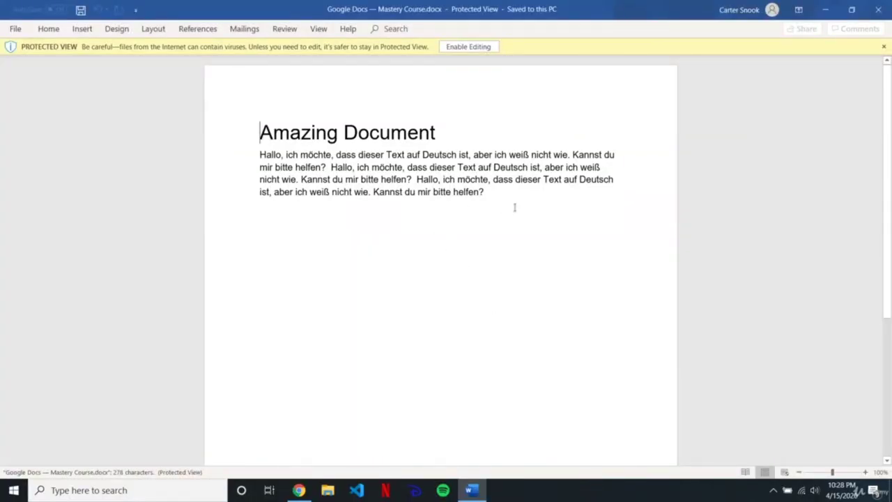
left_click(514, 207)
key("ctrl+a")
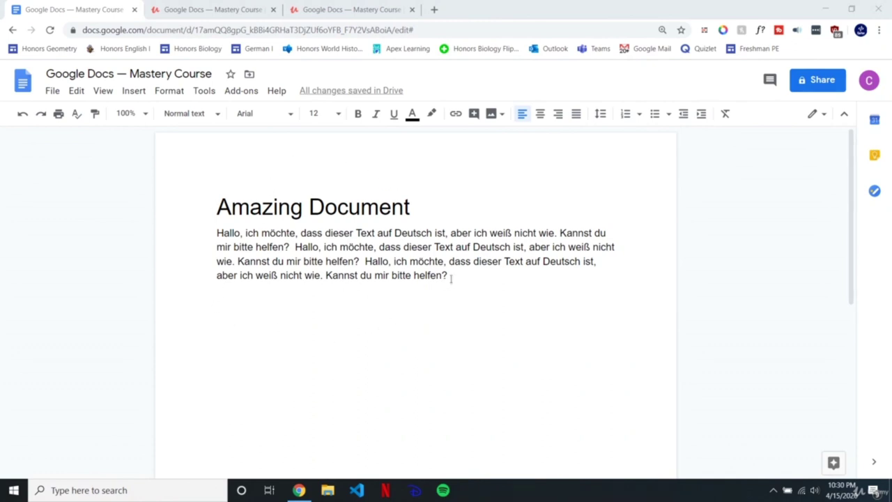
Step: Open and dismiss the Share dialog, then delete all the document's text
left_click_drag(447, 281, 411, 411)
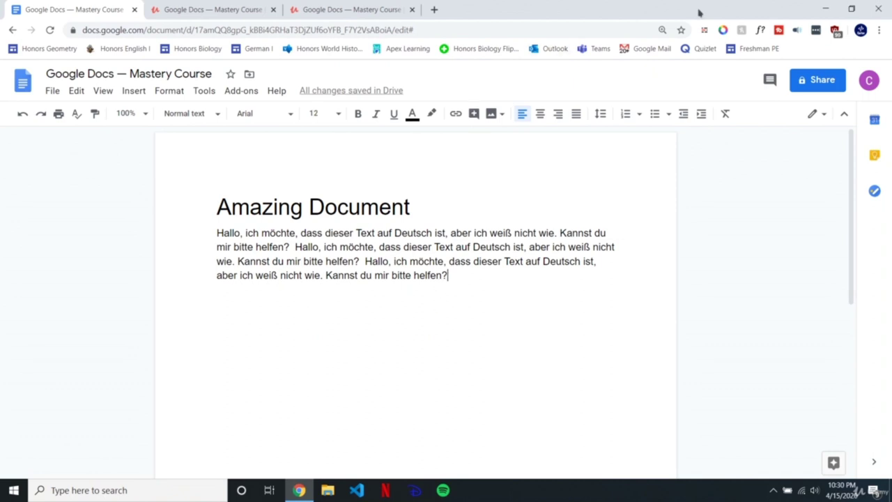
left_click(817, 80)
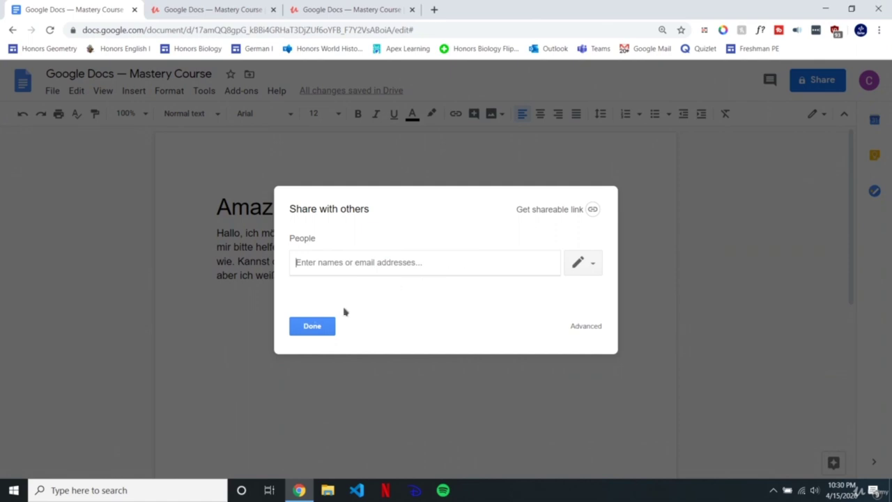
left_click(313, 326)
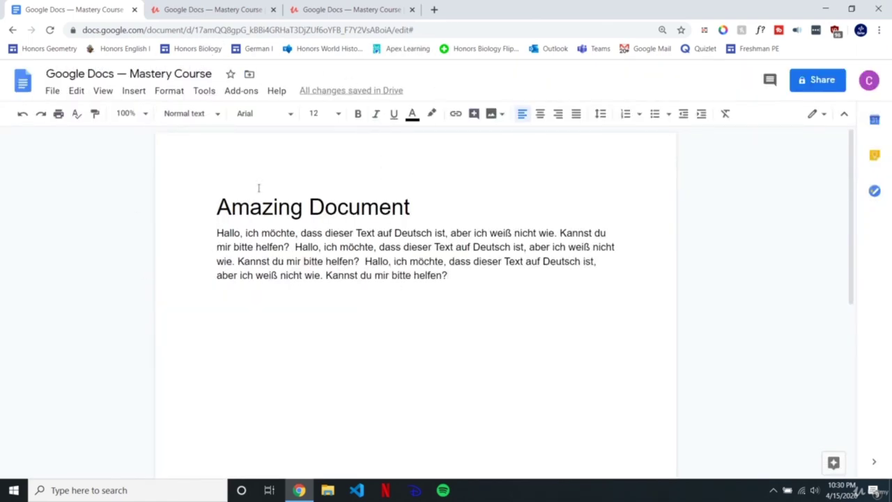
key("ctrl+a")
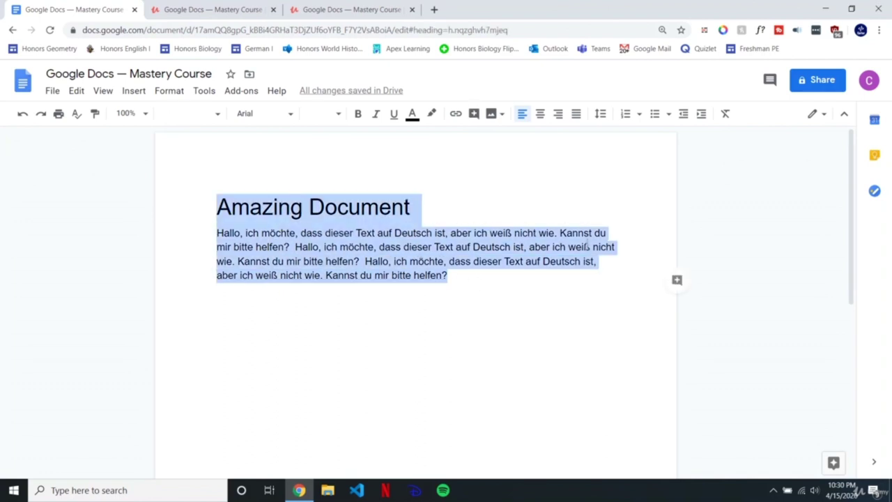
key("Delete")
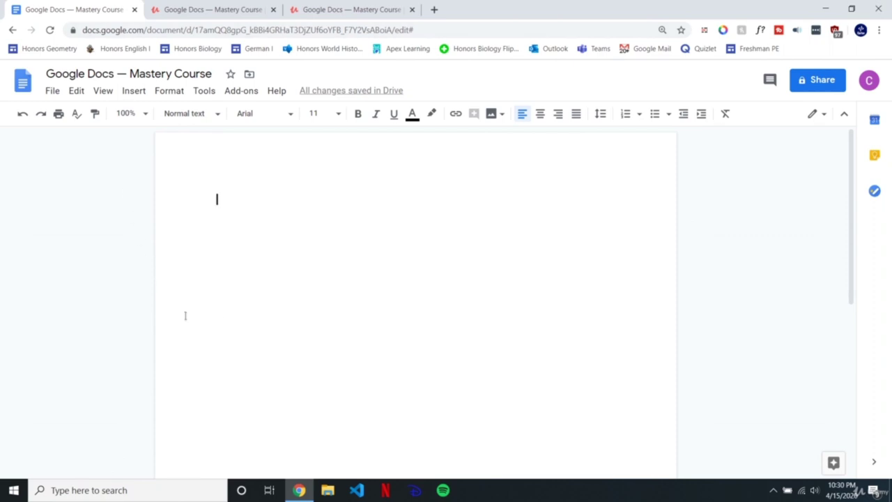
Step: Open version history and preview the 10:24, 10:27 and 10:25 PM versions
left_click(53, 91)
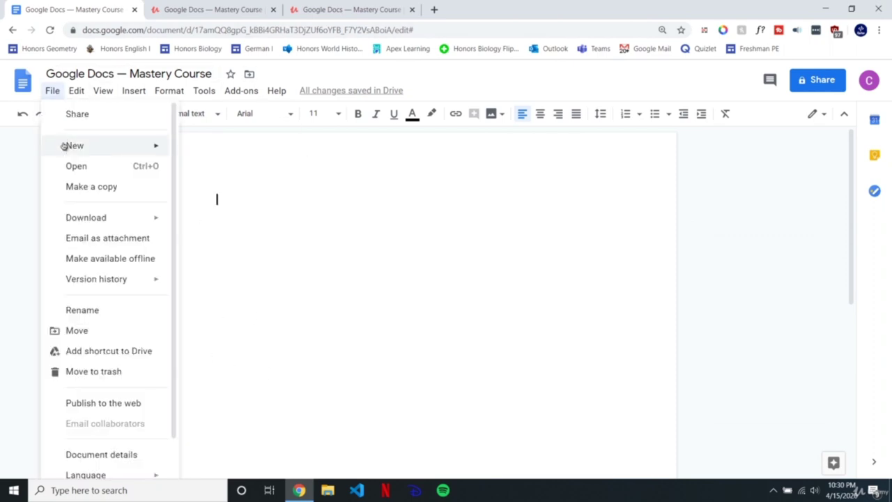
mouse_move(89, 283)
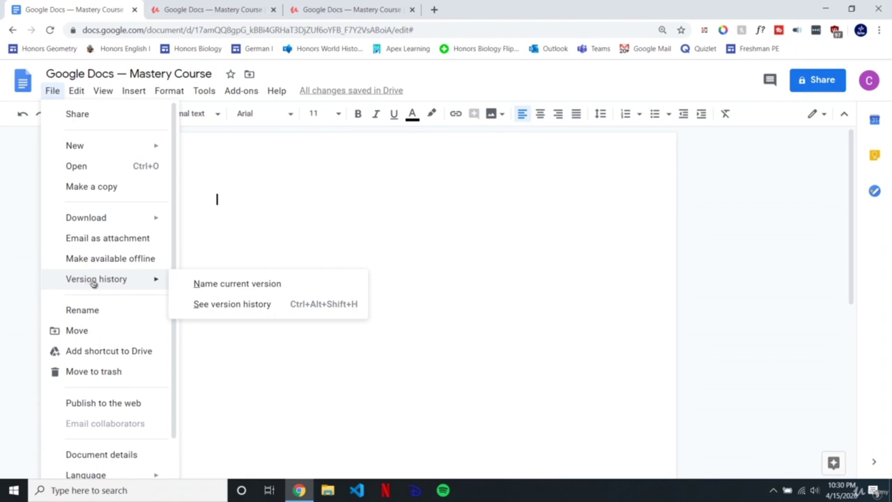
left_click(215, 305)
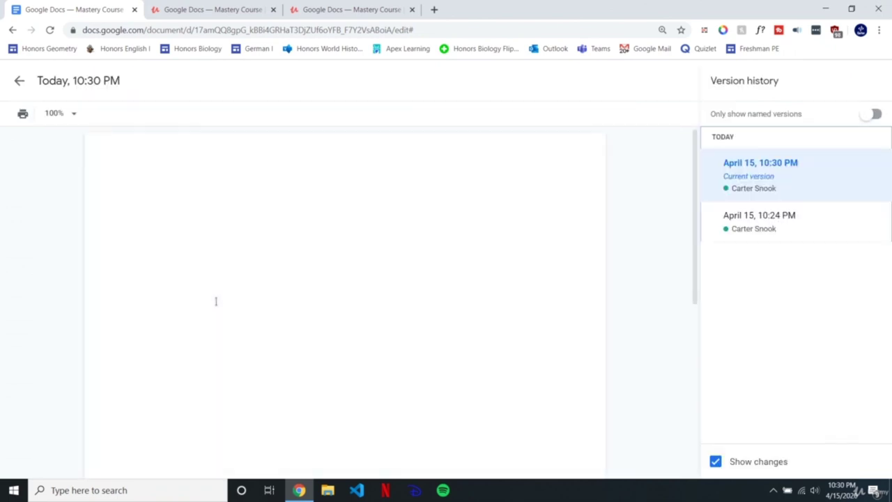
left_click(771, 223)
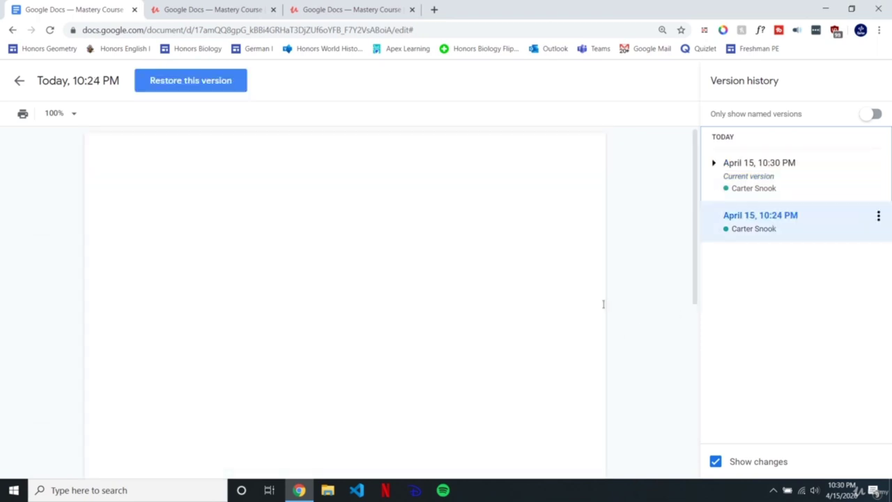
left_click(714, 165)
left_click(762, 222)
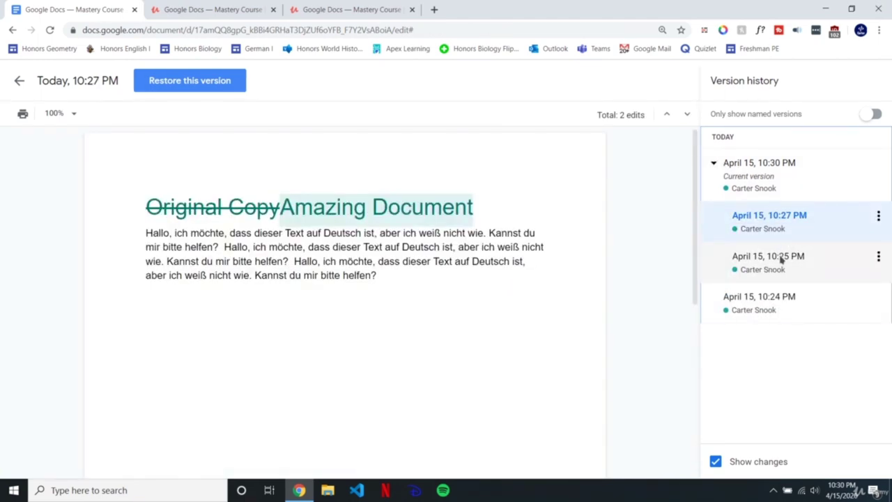
left_click(781, 259)
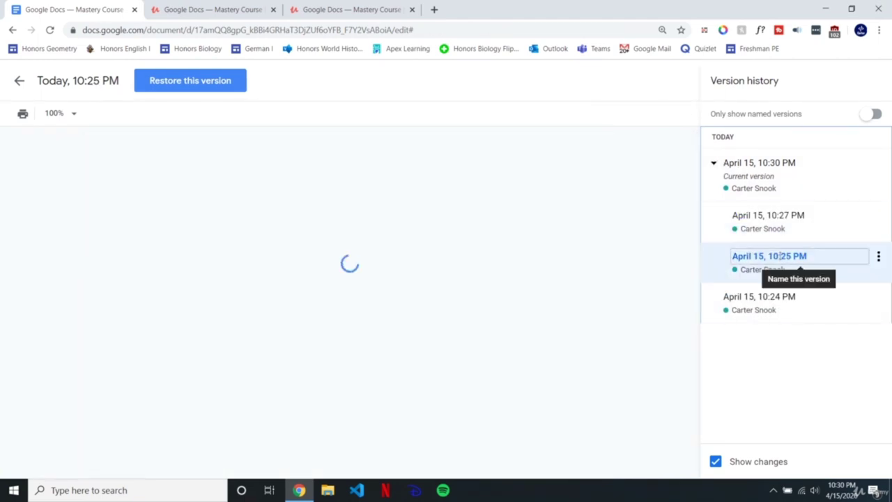
left_click(786, 217)
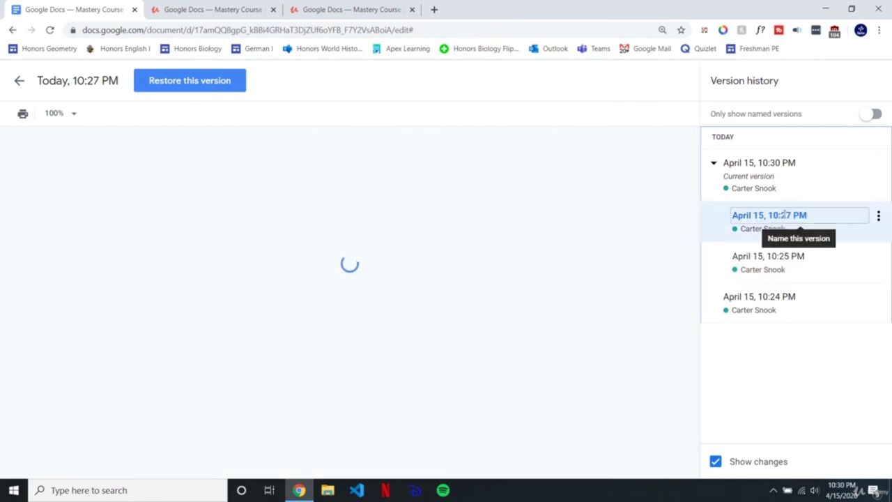
Step: Restore the 10:27 PM version and select the restored text to check it
left_click(210, 85)
left_click(516, 298)
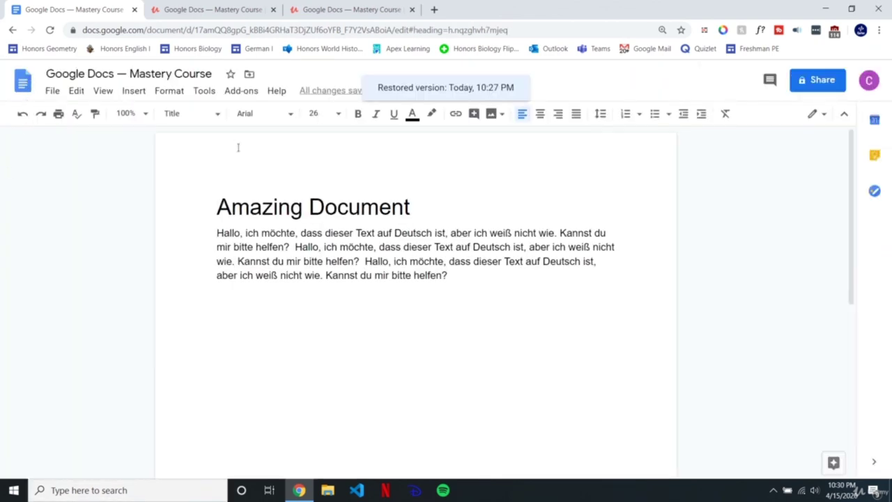
left_click(472, 275)
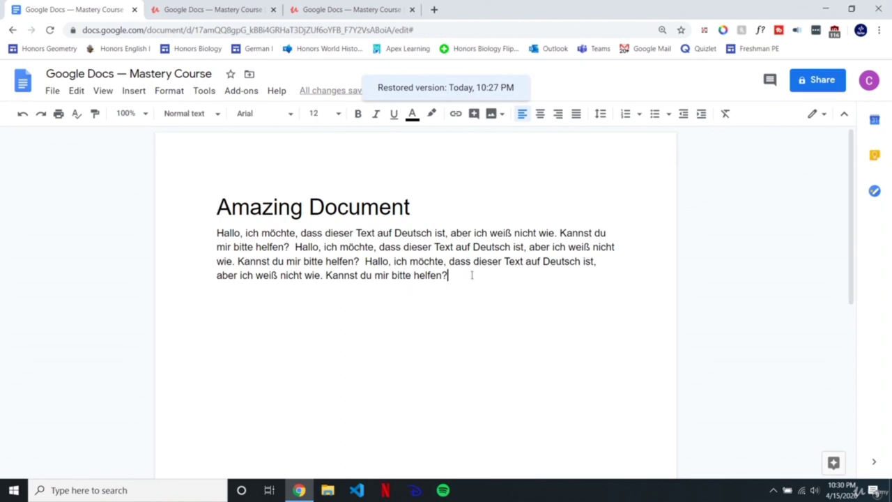
key("ctrl+a")
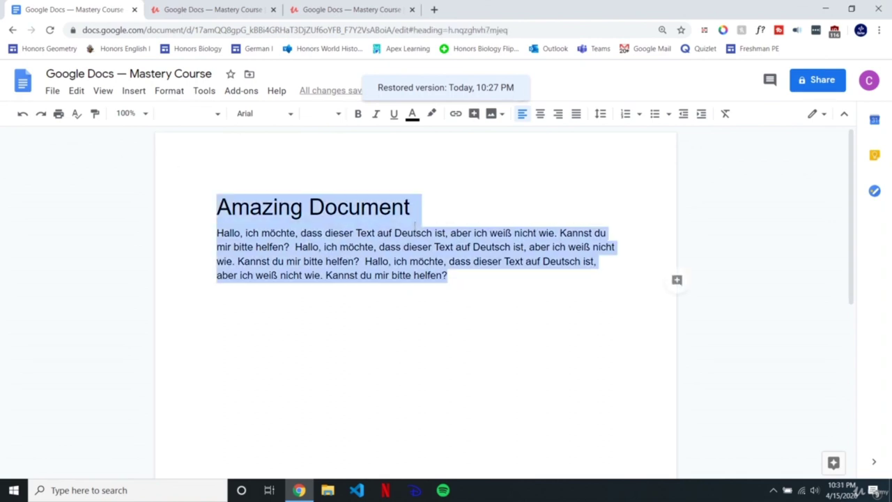
left_click(443, 274)
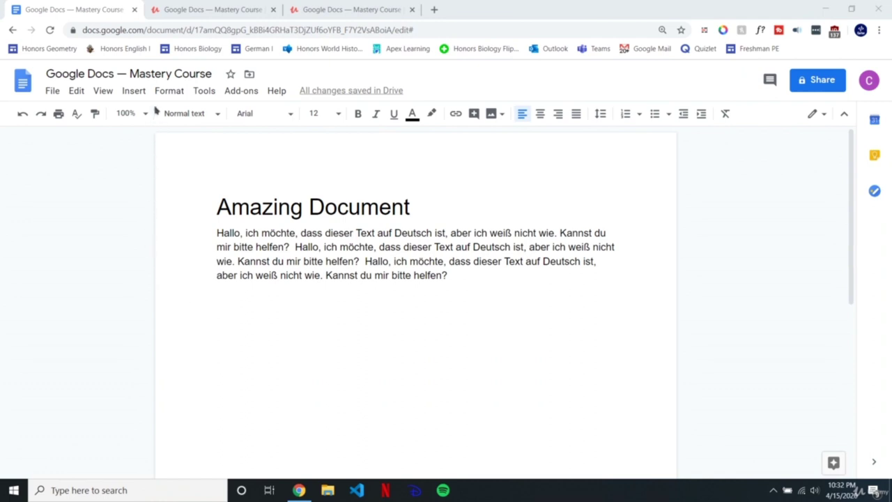
Step: Create a new 'Courses' folder in My Drive and move 'Amazing Document' into it
left_click_drag(160, 74, 95, 73)
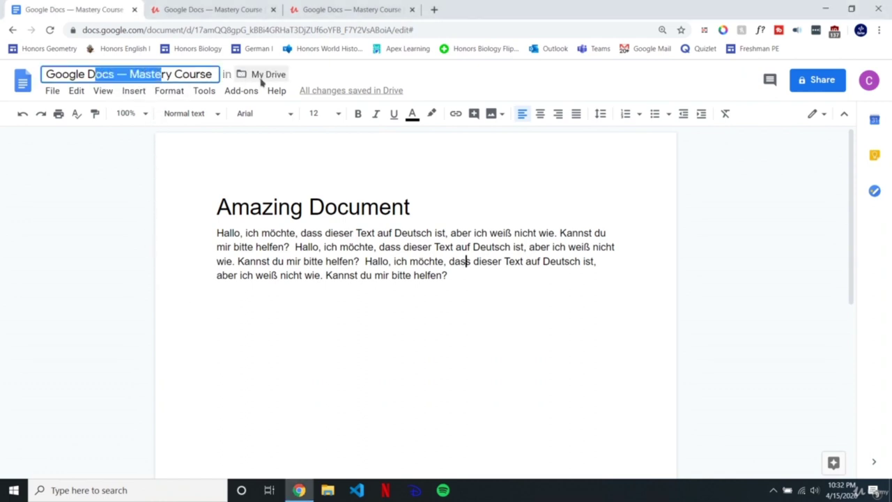
left_click(359, 73)
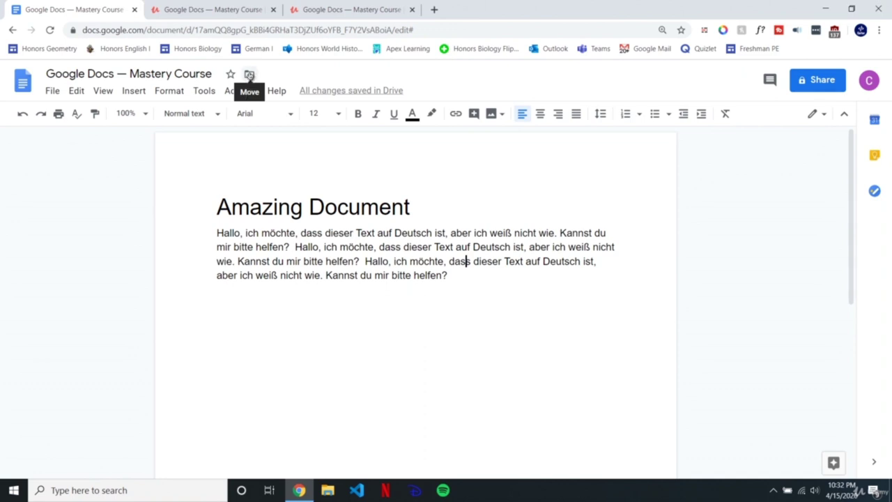
left_click(249, 75)
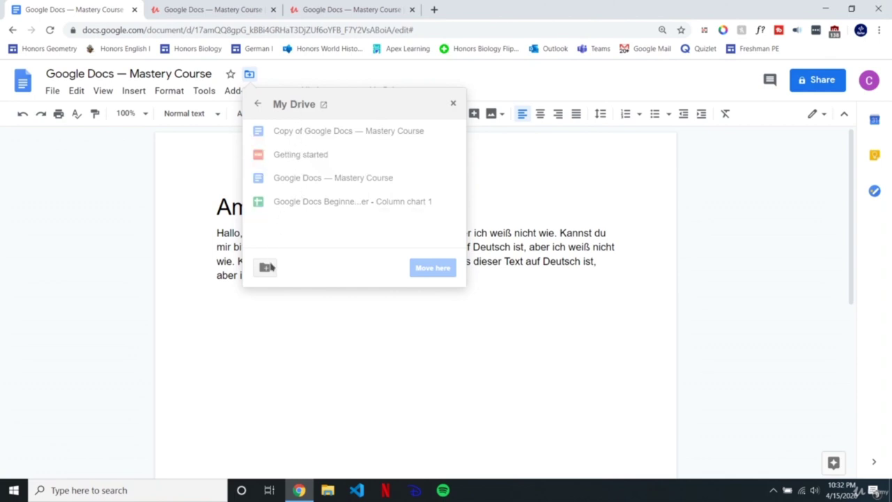
left_click(265, 269)
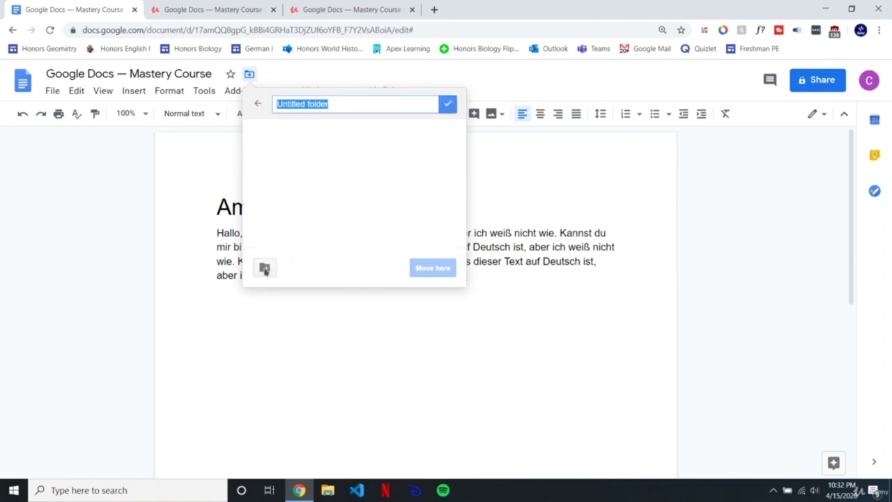
type("Courses")
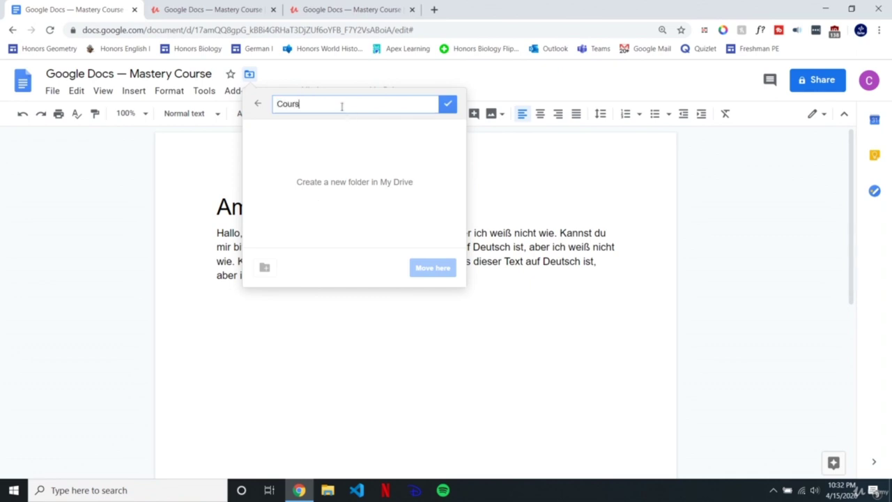
left_click(447, 103)
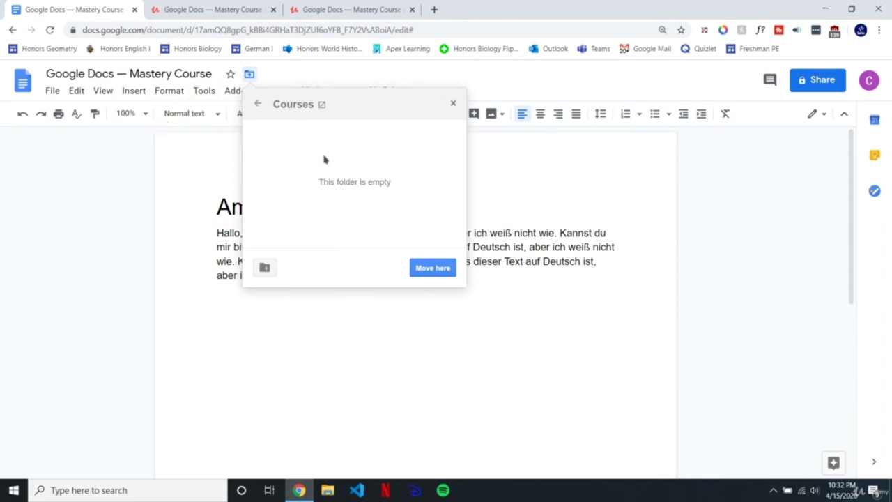
left_click(433, 269)
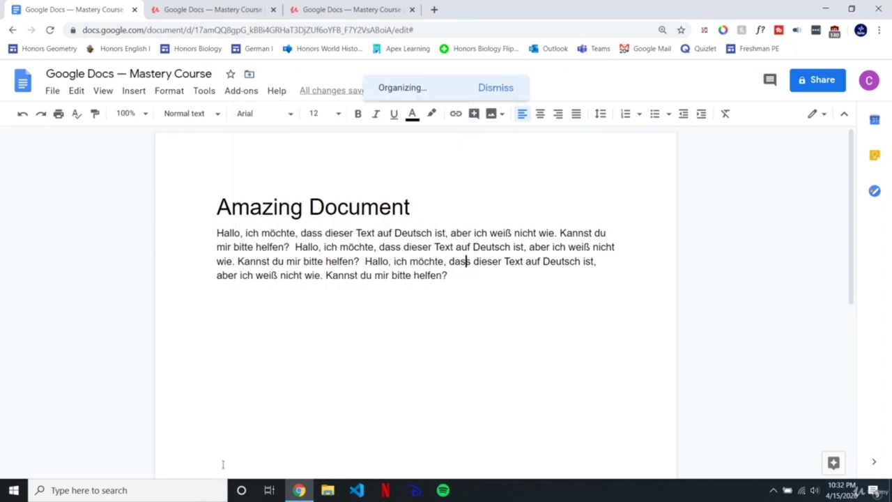